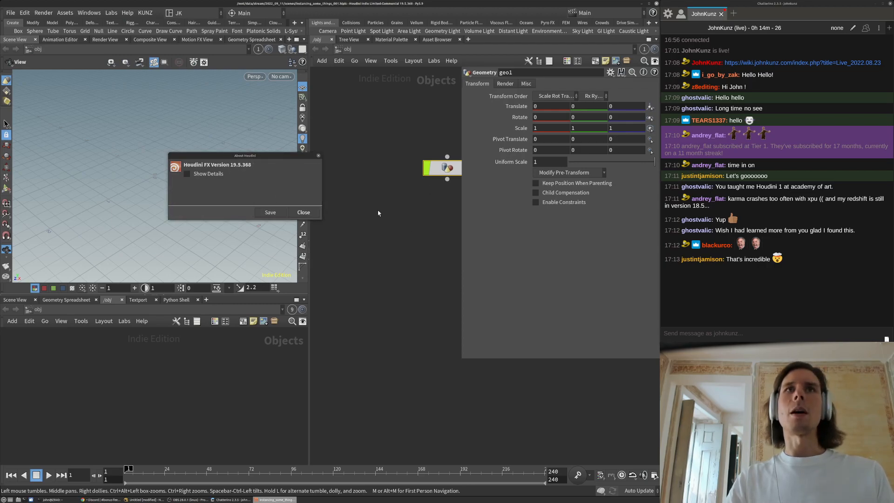
Close the About Houdini version window and dive inside the geo1 object
drag(264, 153, 289, 130)
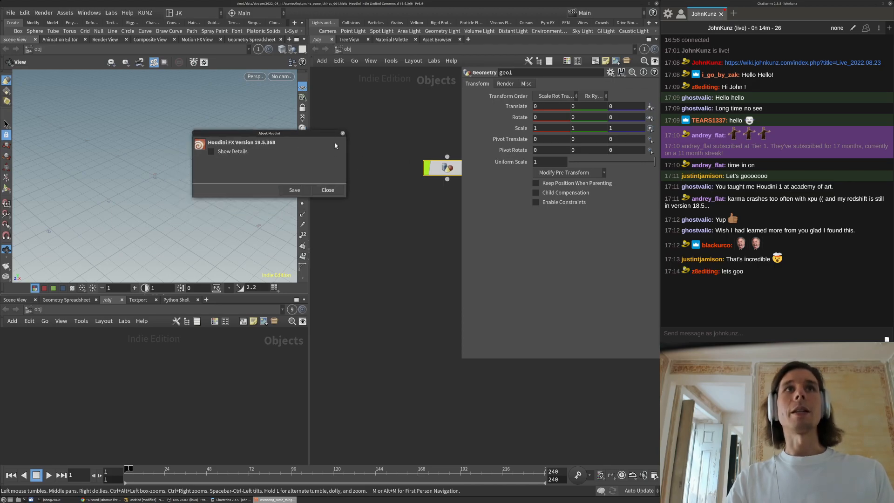
click(328, 189)
double_click(445, 170)
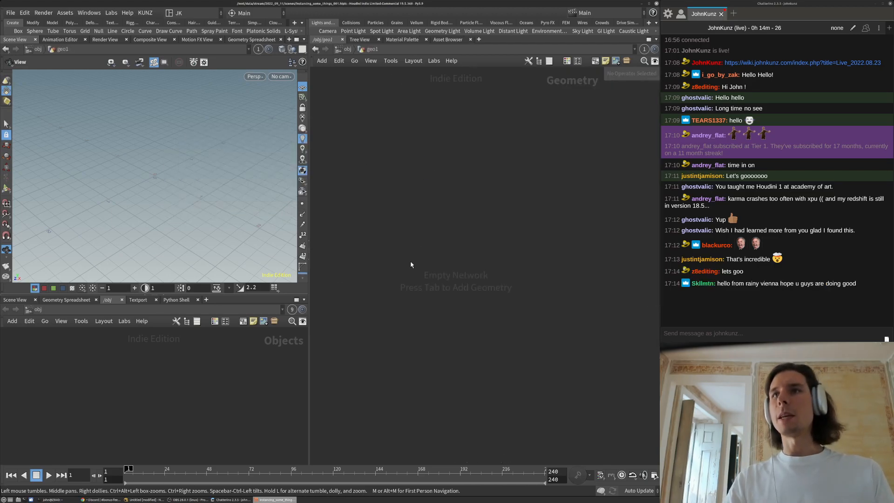
Add a test Attribute Wrangle node and type throwaway text into its VEX code field
key(Tab)
text(wran)
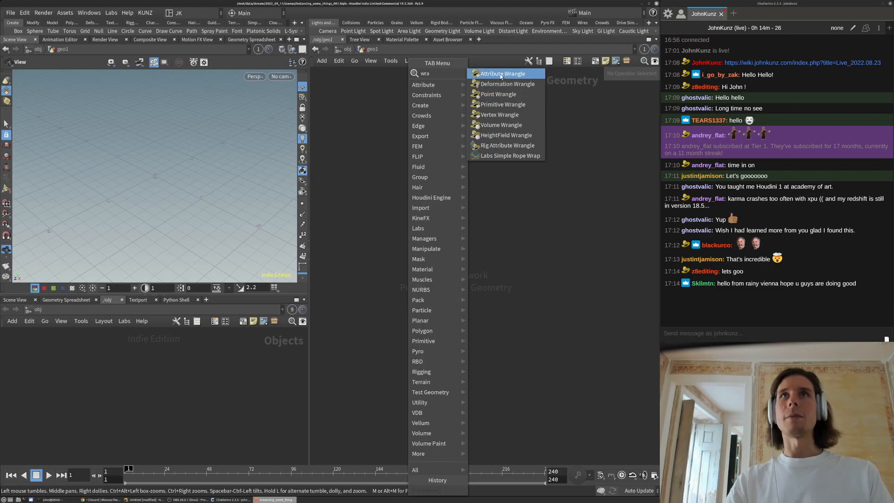
click(492, 74)
click(432, 195)
click(515, 146)
text(wqadsfa)
click(504, 138)
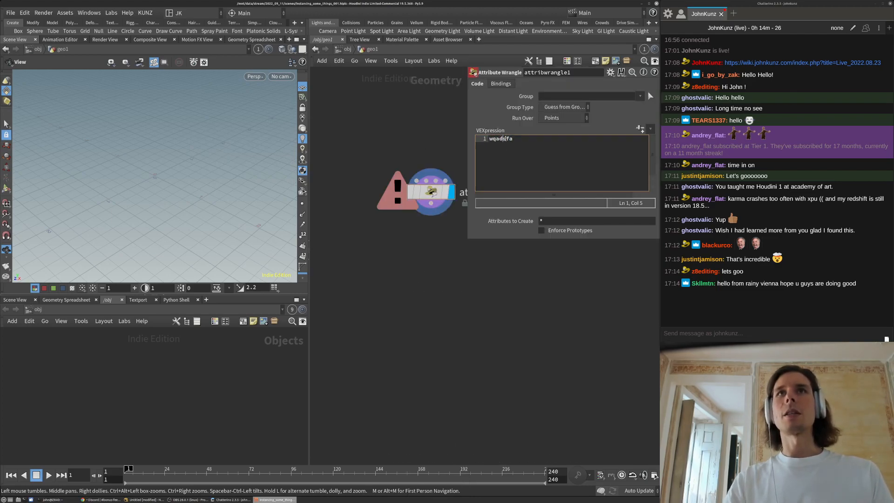
click(495, 139)
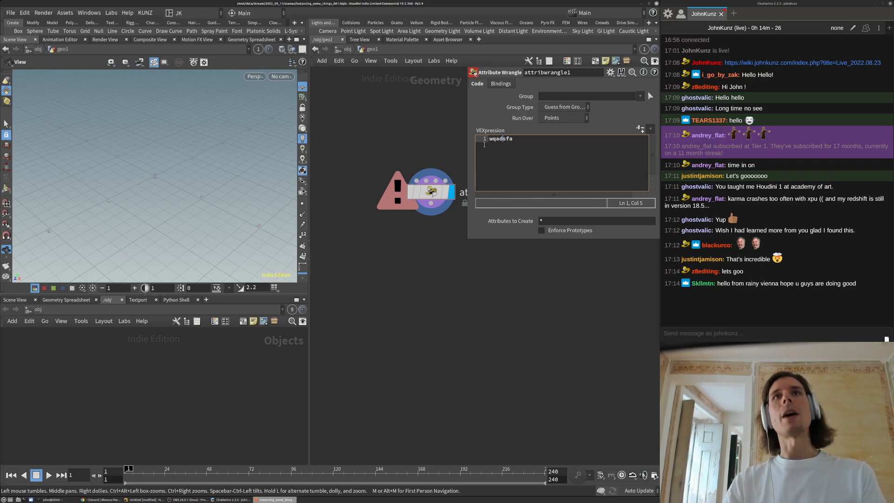
Delete the attribwrangle1 test node, leaving geo1 empty
ctrl+scroll(506, 146, up, 3)
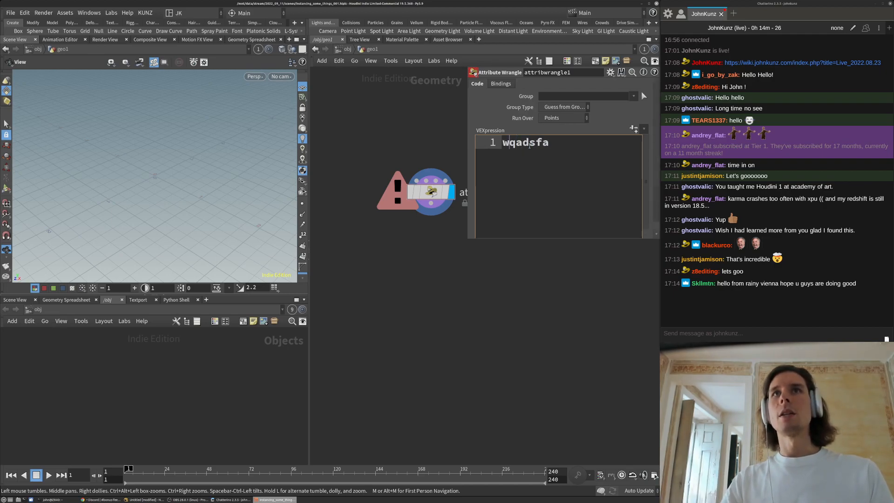
drag(440, 306, 425, 95)
key(Delete)
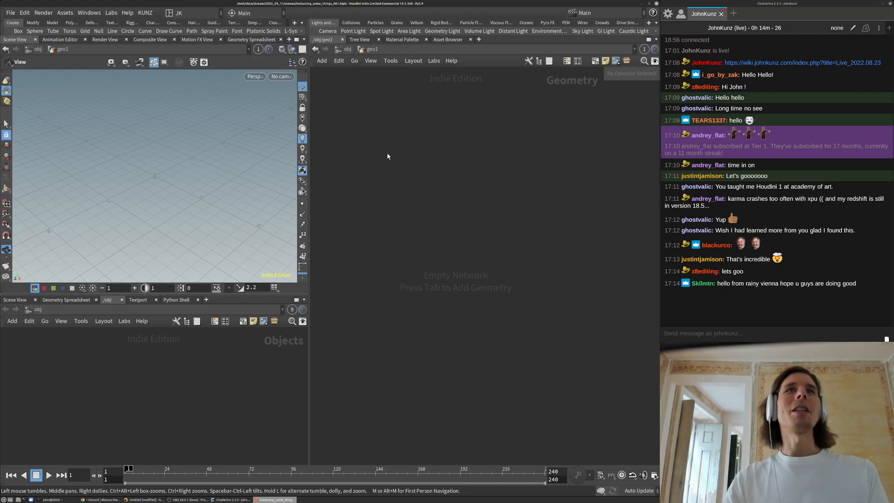
Delete geo1 at the /obj level and switch the network view to the Solaris stage context
key(Tab)
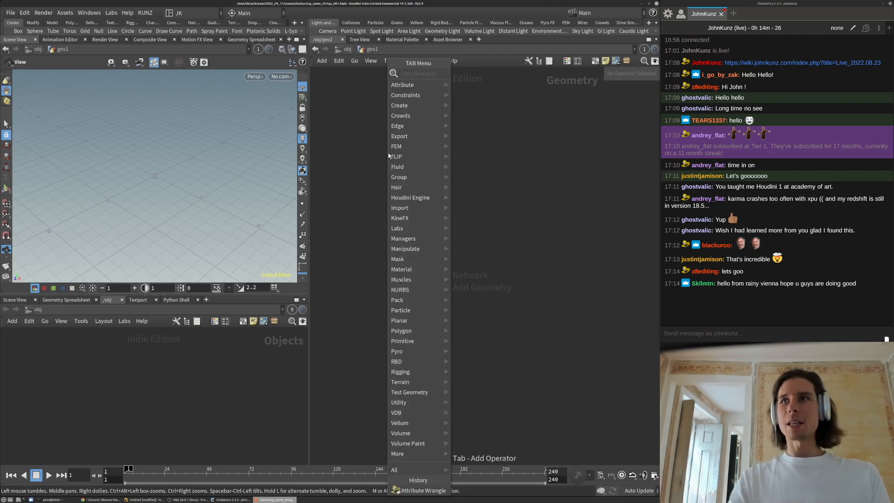
key(Escape)
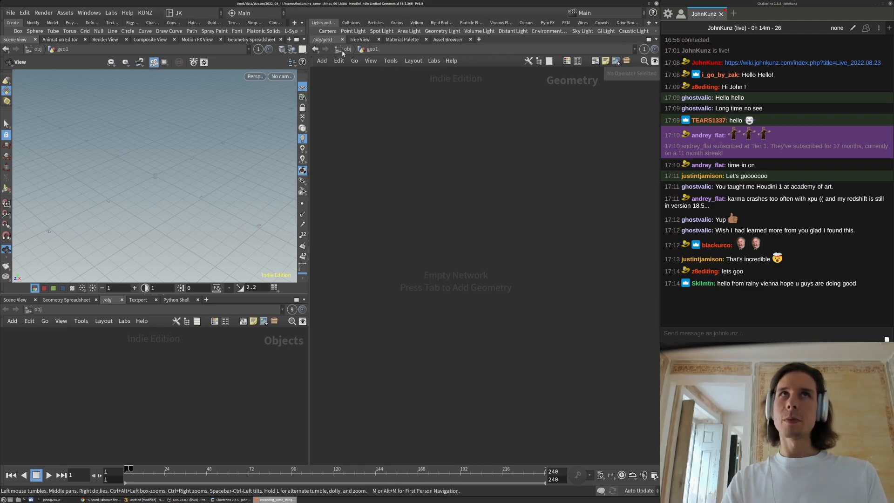
click(345, 50)
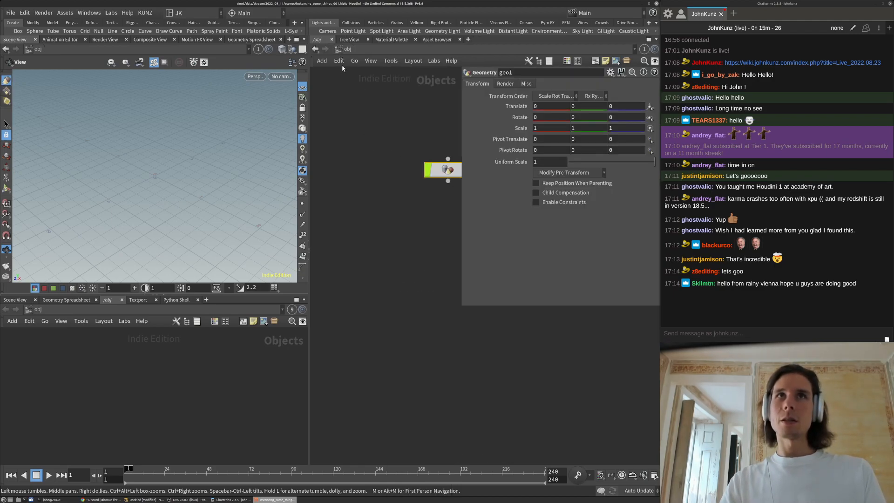
key(Delete)
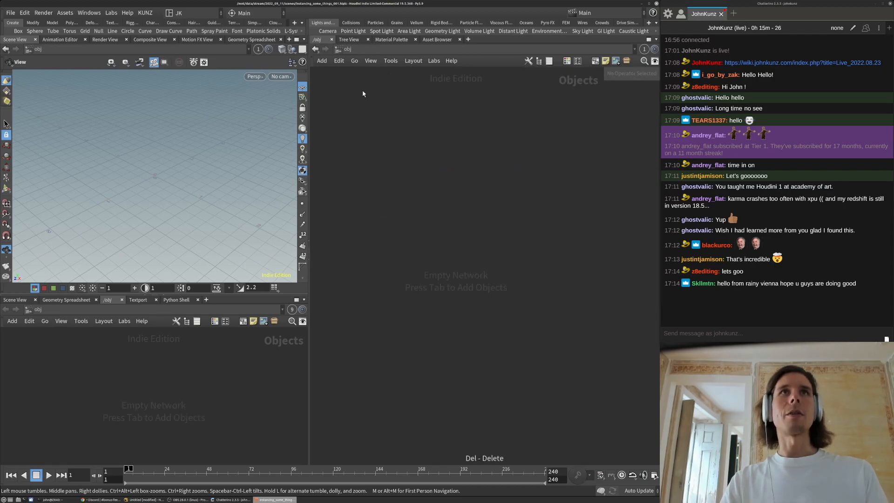
click(347, 49)
click(369, 128)
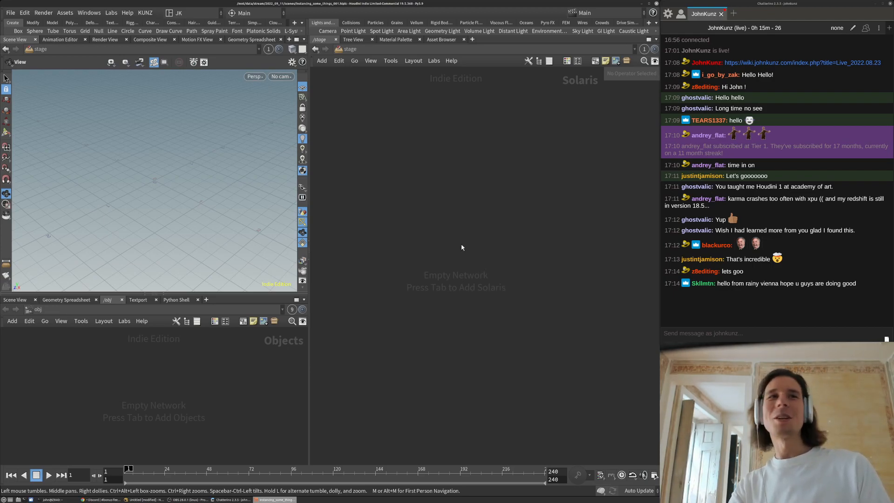
Place a sopcreate1 SOP Create node, nudge it right, and shorten the parameter window
key(Tab)
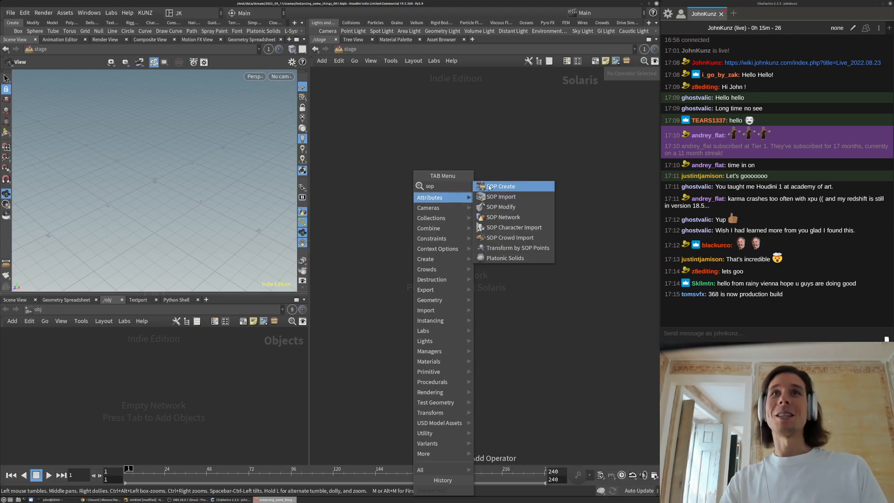
key(Escape)
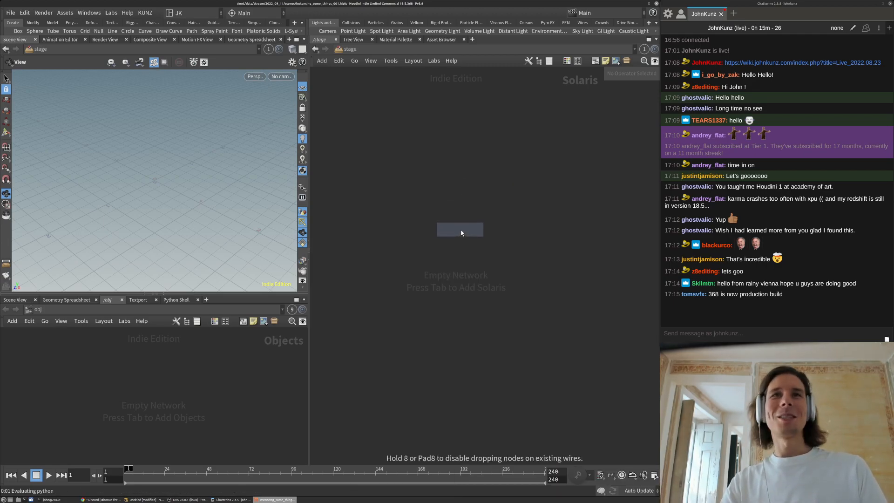
click(462, 233)
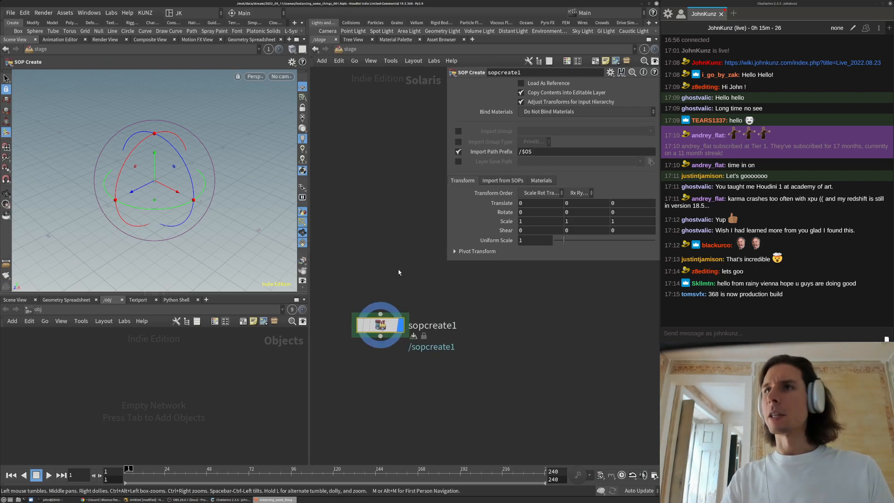
drag(388, 315, 399, 289)
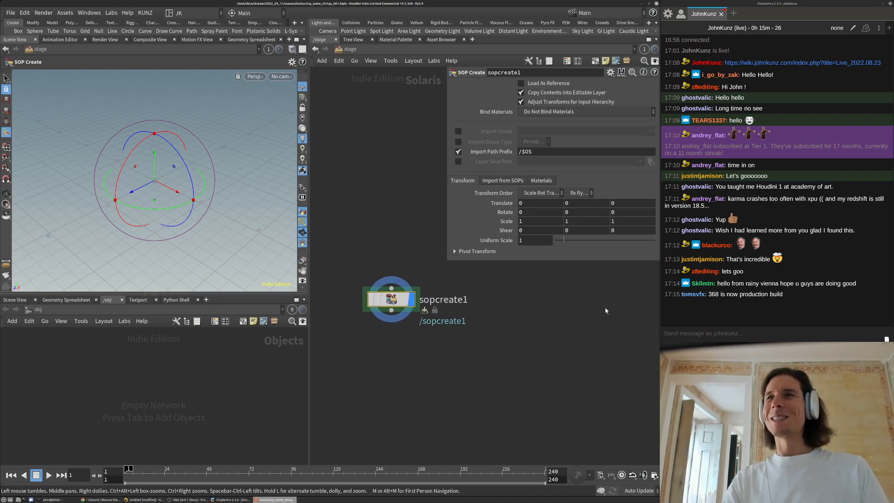
drag(390, 310, 429, 315)
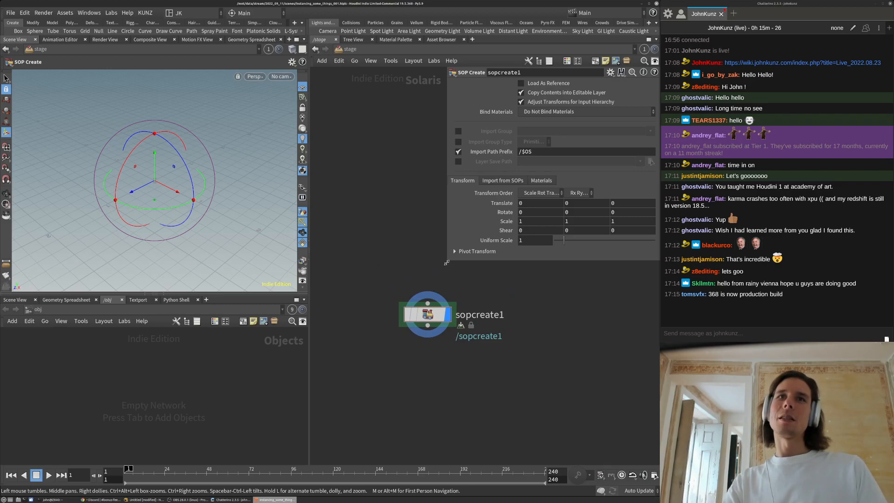
drag(446, 263, 429, 209)
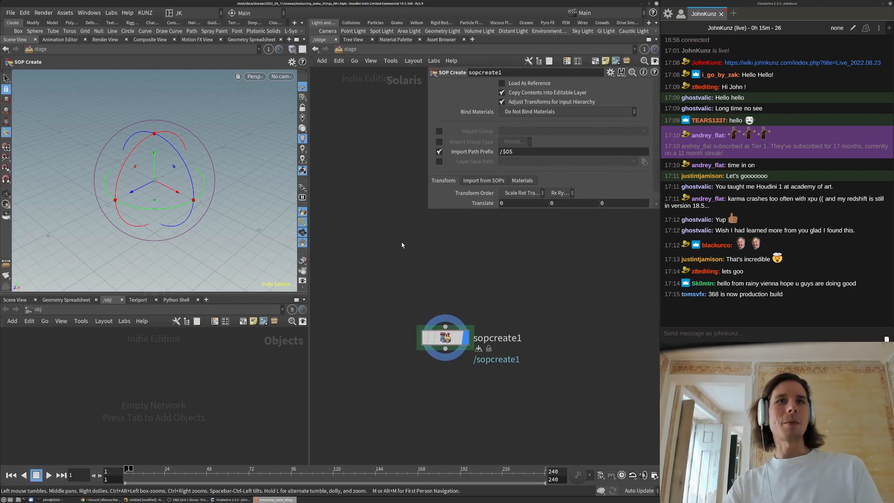
Browse the test geometry nodes in the node menu without adding one
key(Tab)
text(tes)
key(Down)
key(Down)
key(Down)
key(Escape)
key(Tab)
Add a Box node, cube1, to the stage network
text(bo)
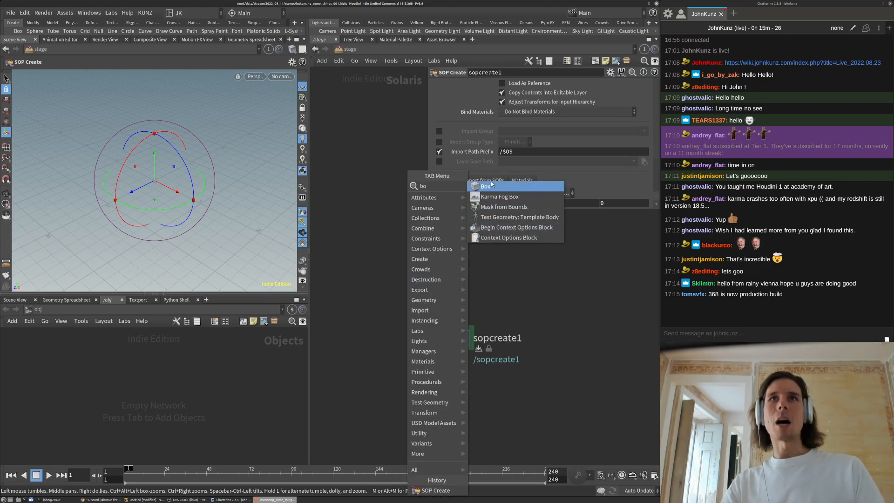
click(487, 187)
click(353, 264)
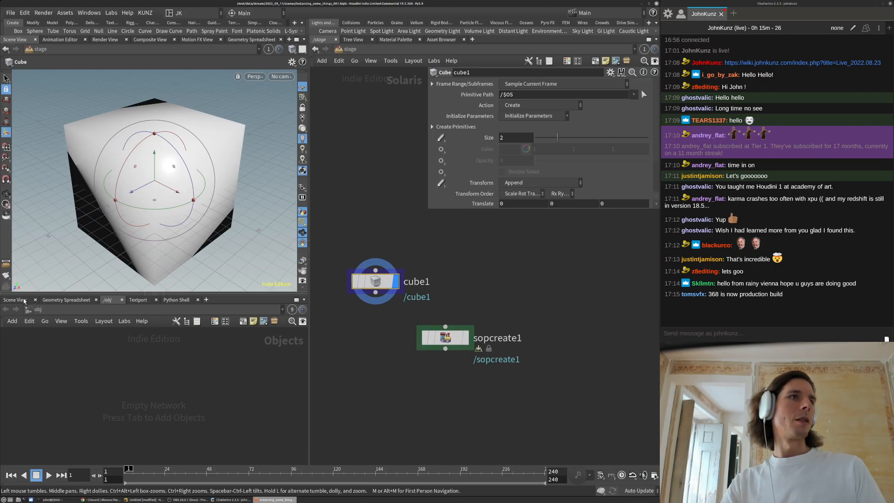
Add a Solaris Scene Graph Tree pane tab to the lower panel
click(206, 300)
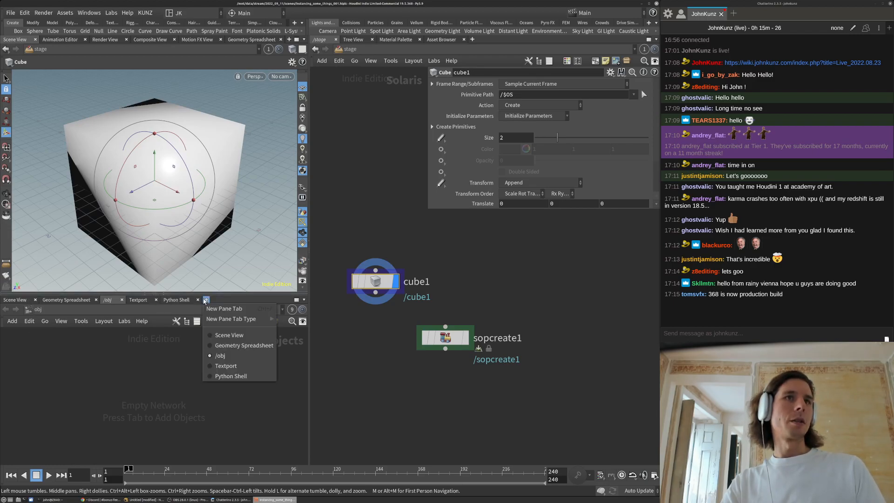
mouse_move(233, 319)
mouse_move(303, 251)
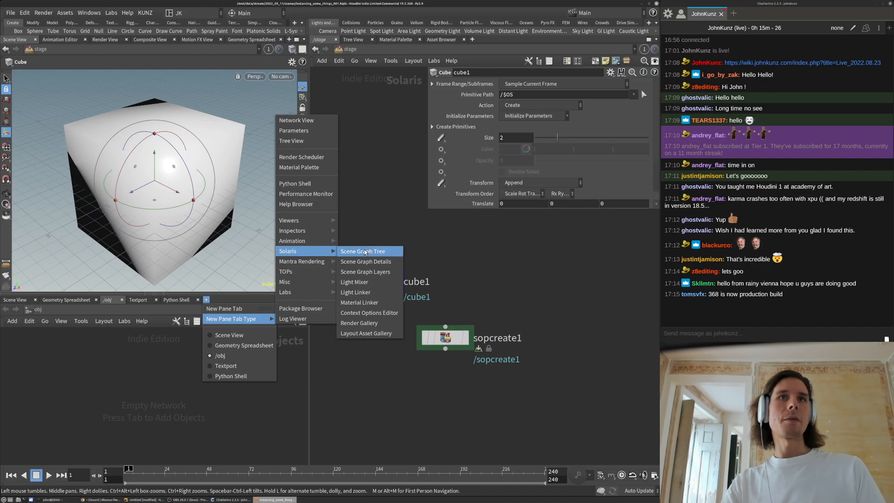
click(365, 252)
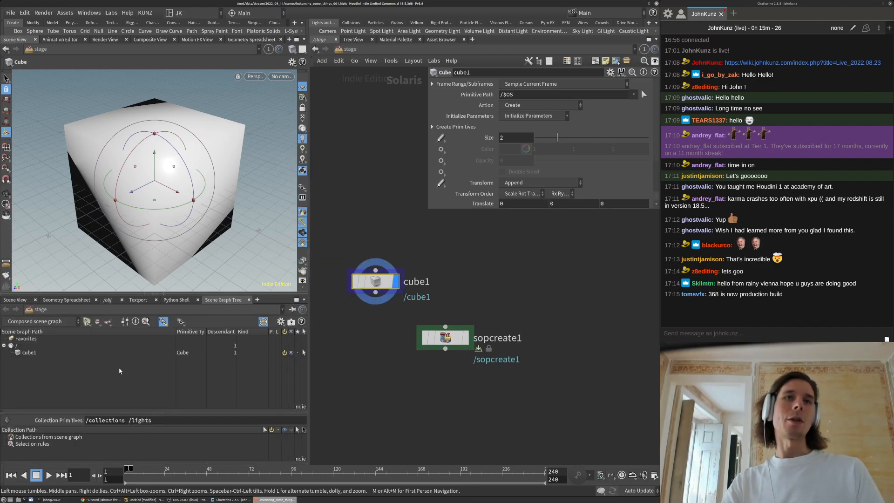
Visit the obj network, toggle the network tree viewer, and return to the stage
click(343, 50)
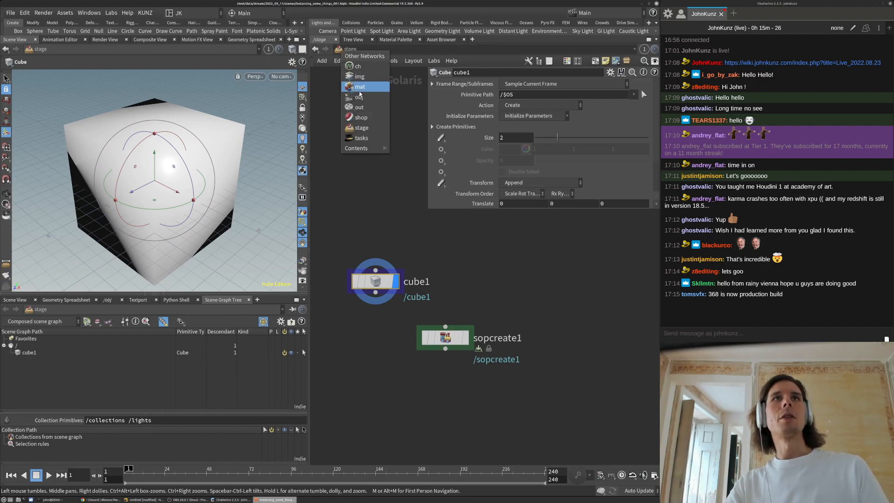
click(361, 108)
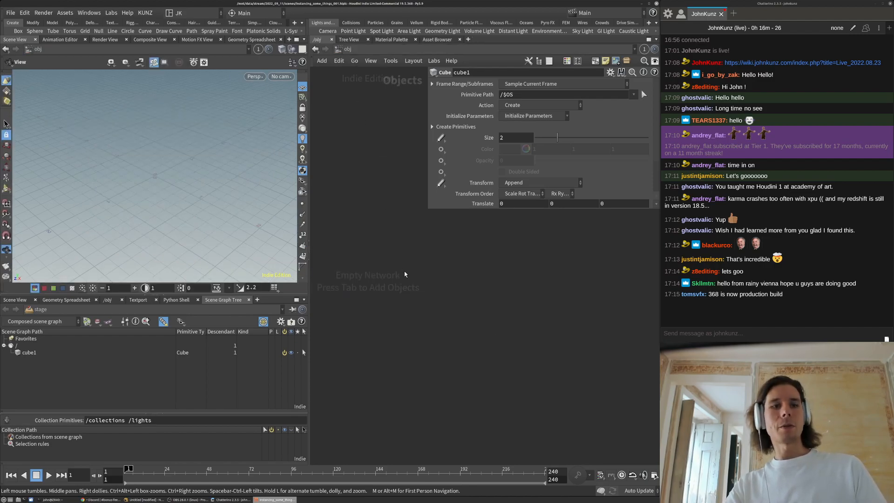
key(shift+w)
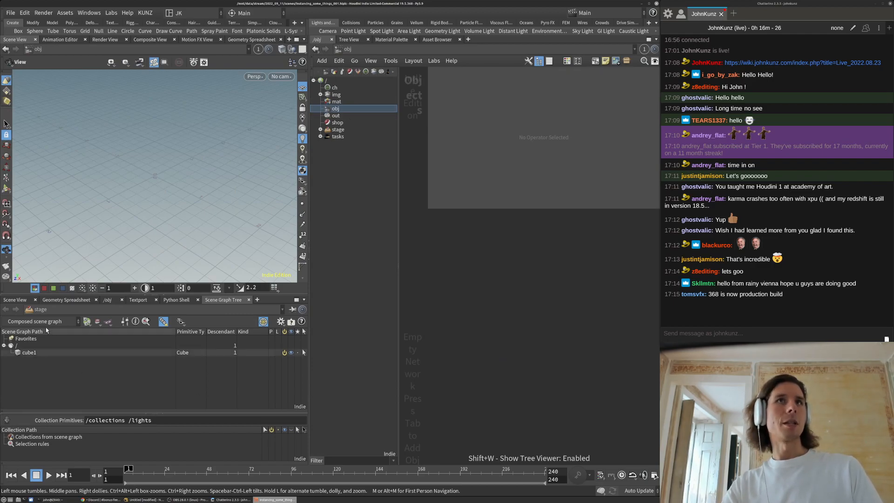
key(shift+w)
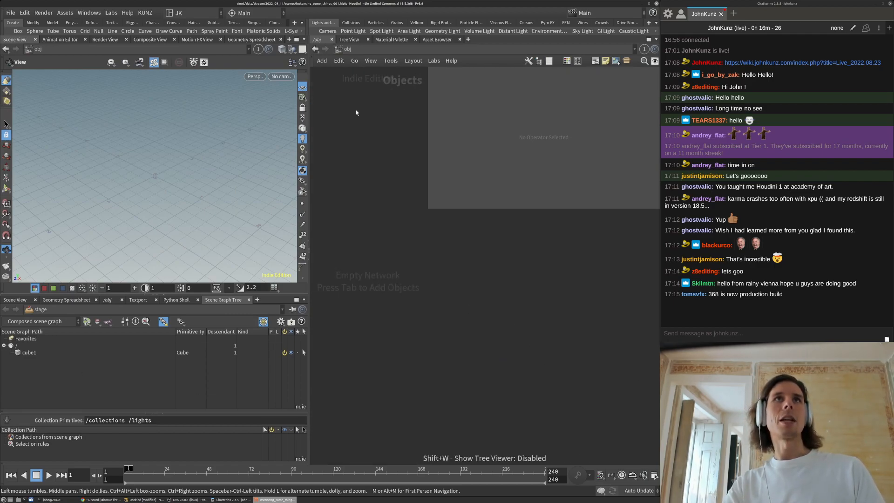
click(347, 48)
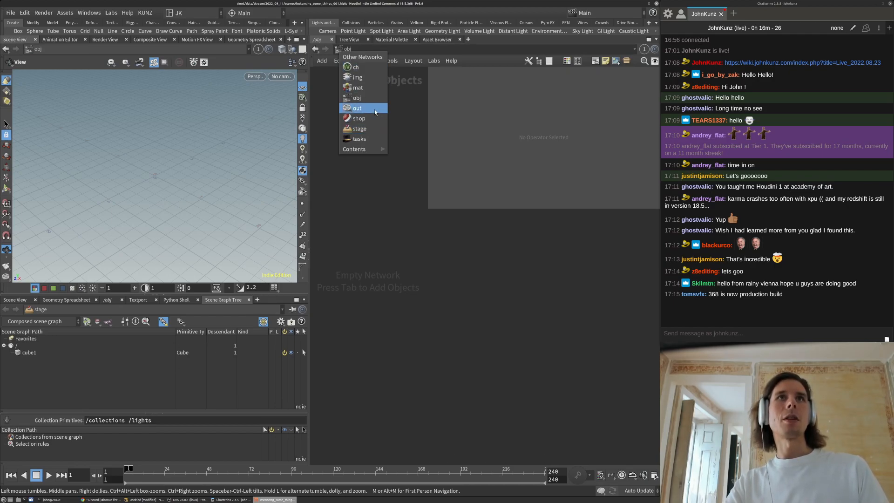
click(359, 129)
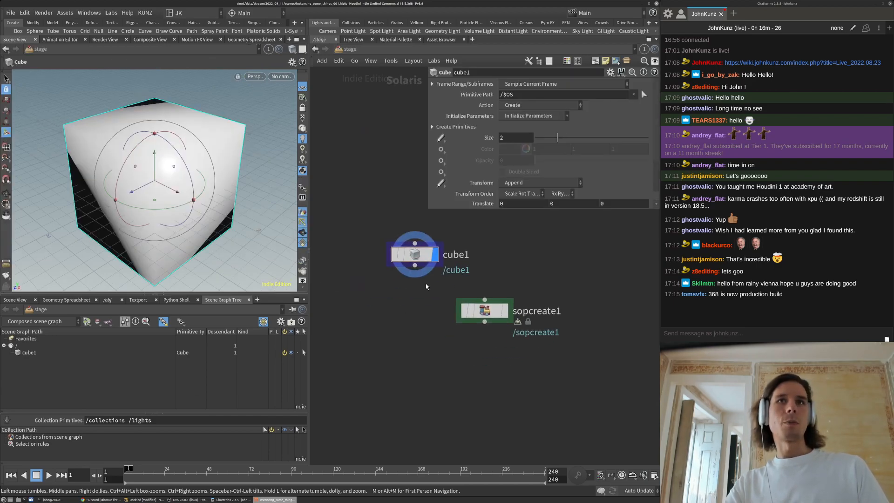
Add a duplicate1 node wired to cube1's output and set its display flag
key(Tab)
text(du)
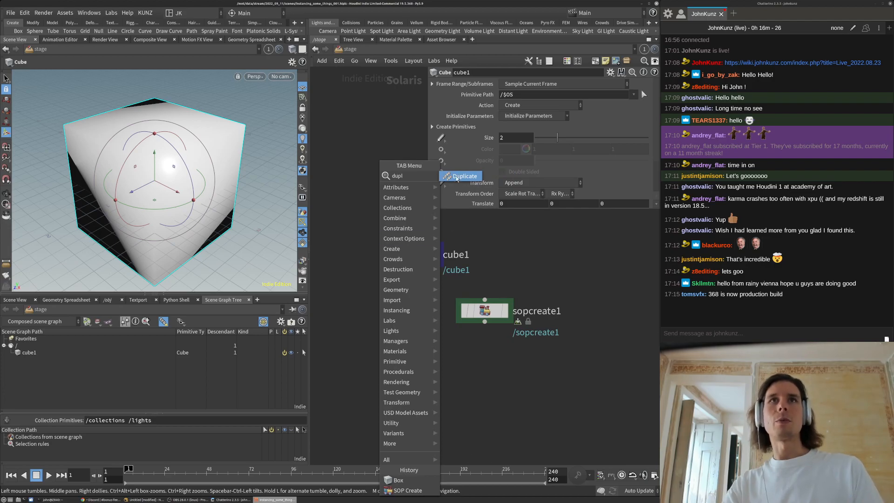
key(Return)
click(402, 385)
drag(401, 373, 415, 265)
click(422, 385)
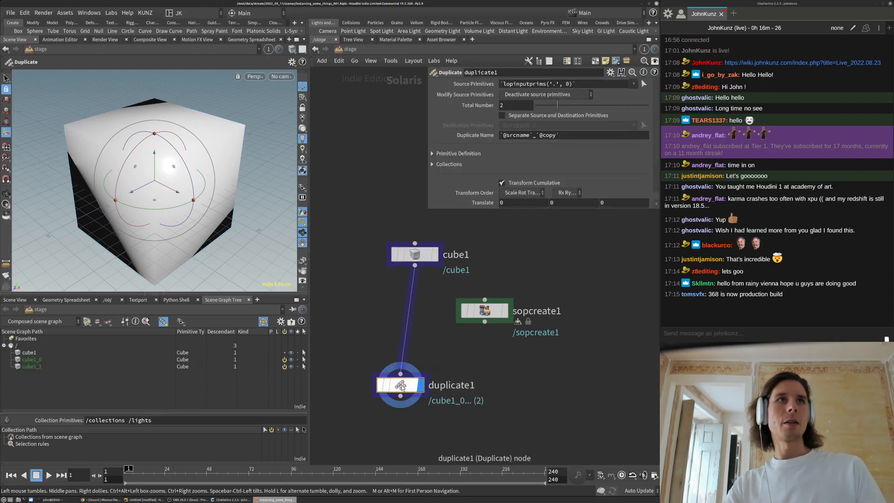
Offset the second cube copy along X to Translate 2.24913 and frame both cubes
drag(203, 210, 317, 266)
key(space)
right_drag(190, 157, 102, 215)
drag(102, 215, 167, 218)
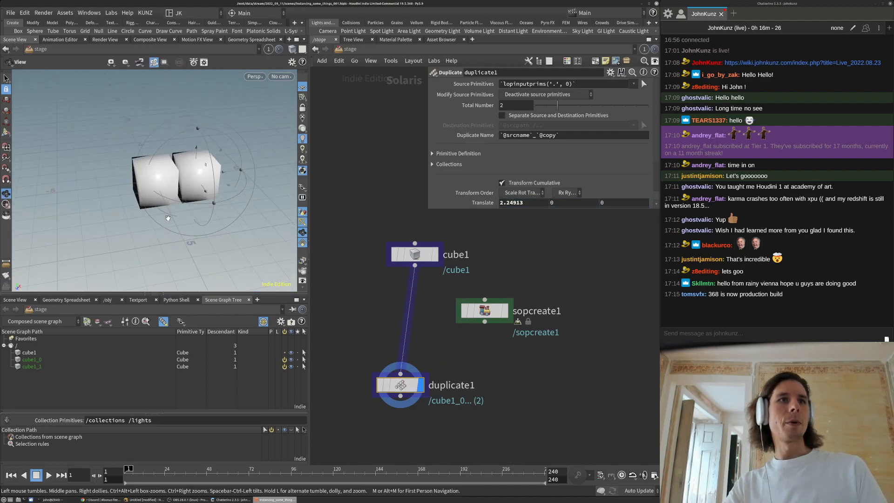
middle_drag(268, 220, 217, 225)
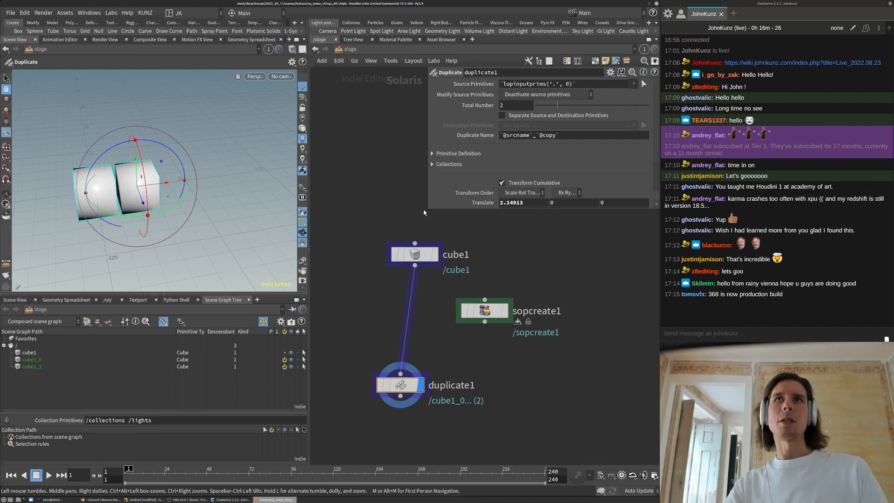
drag(429, 225, 445, 389)
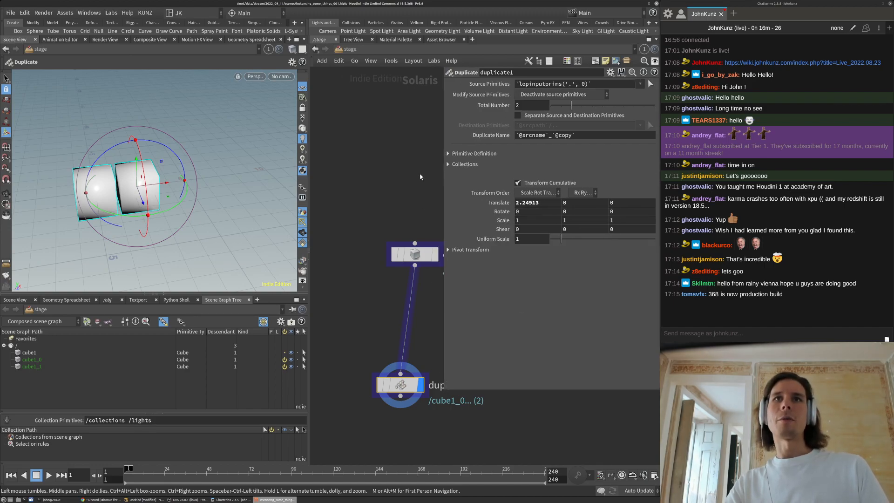
middle_drag(416, 178, 384, 164)
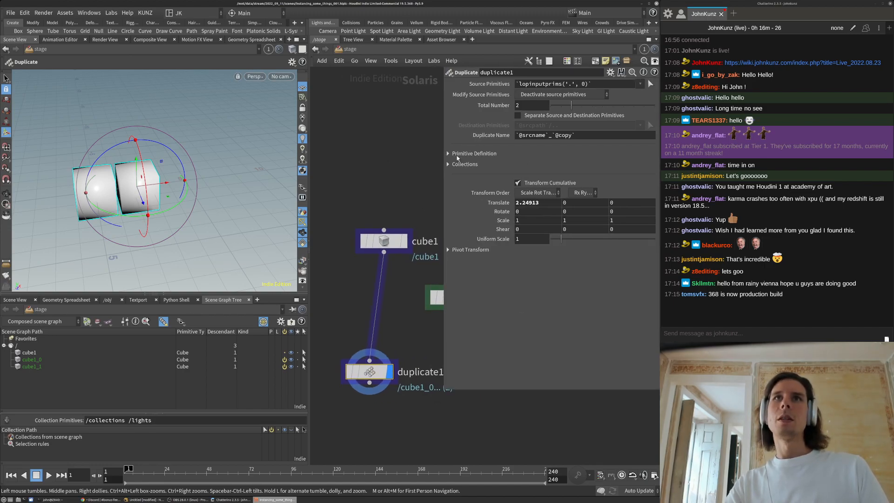
Inspect the Primitive Definition Reference Type and Parent Primitive Kind options, leaving them unchanged
click(449, 154)
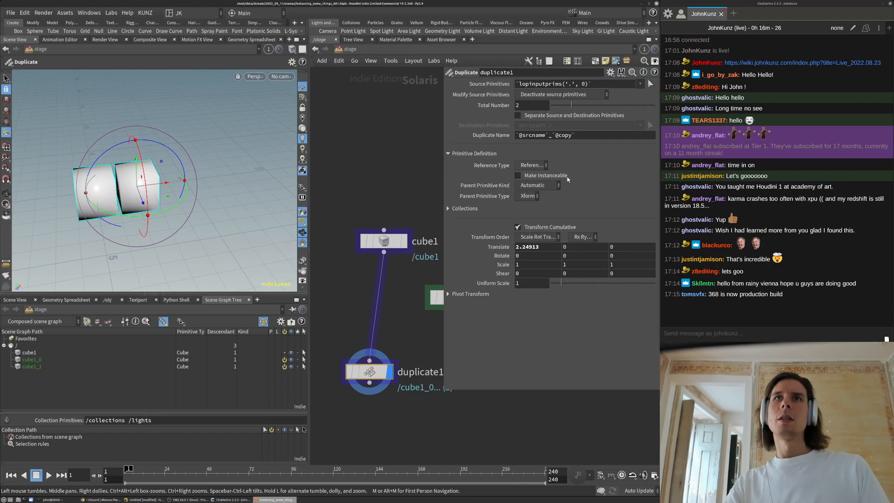
click(531, 166)
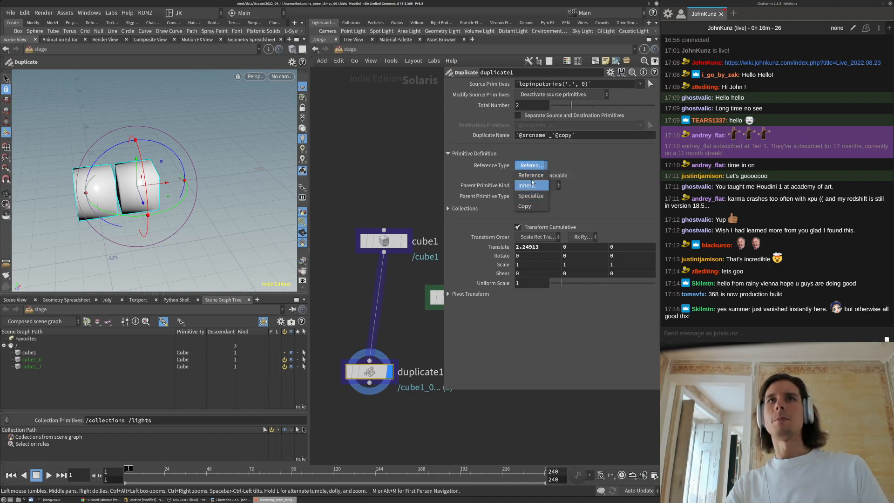
click(532, 178)
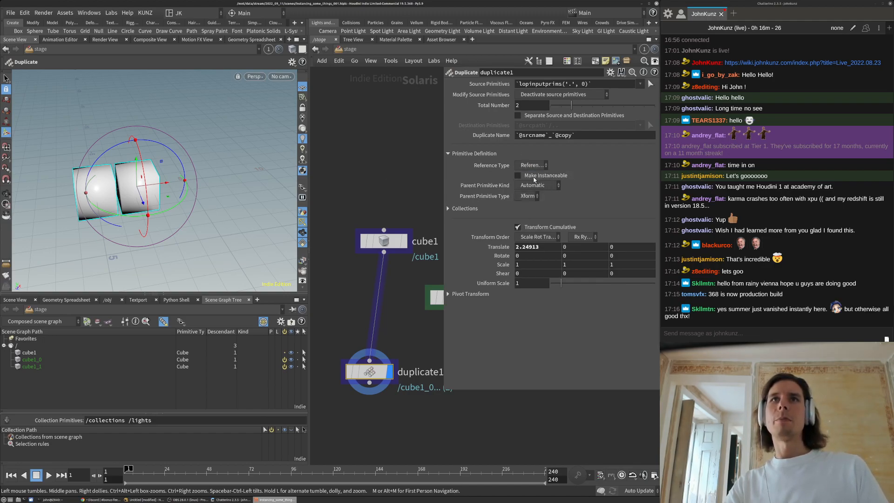
click(526, 187)
click(525, 187)
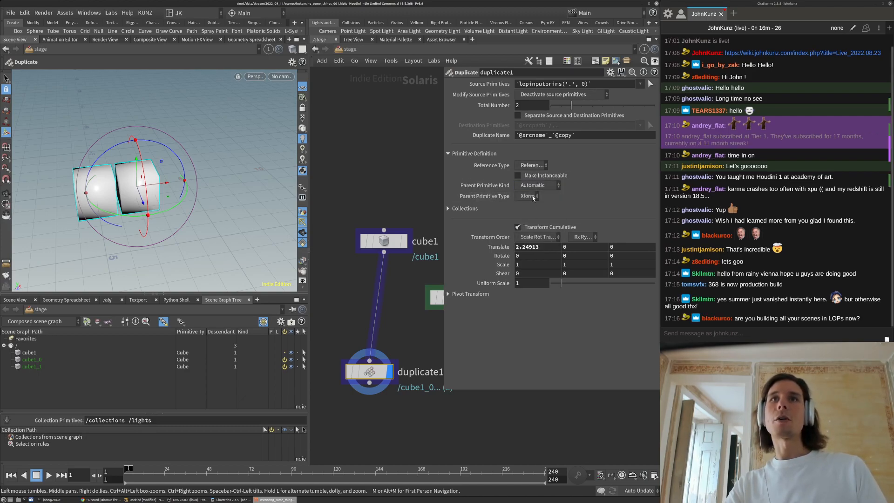
click(537, 167)
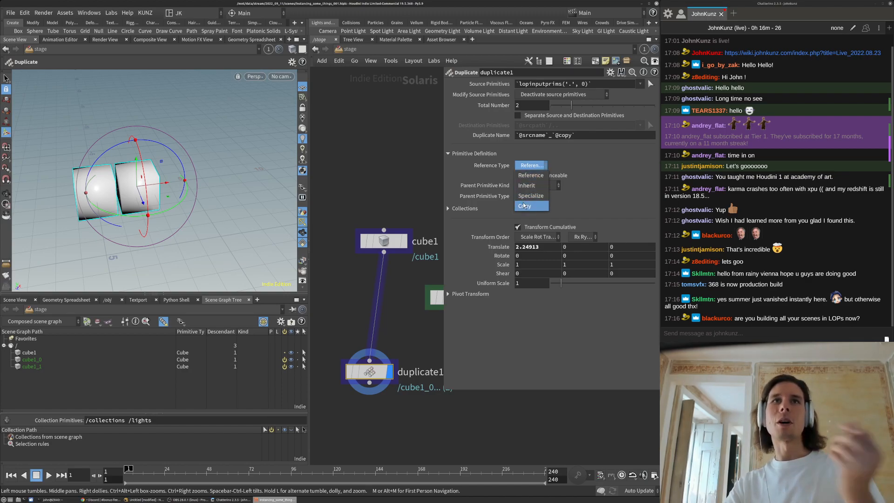
click(360, 167)
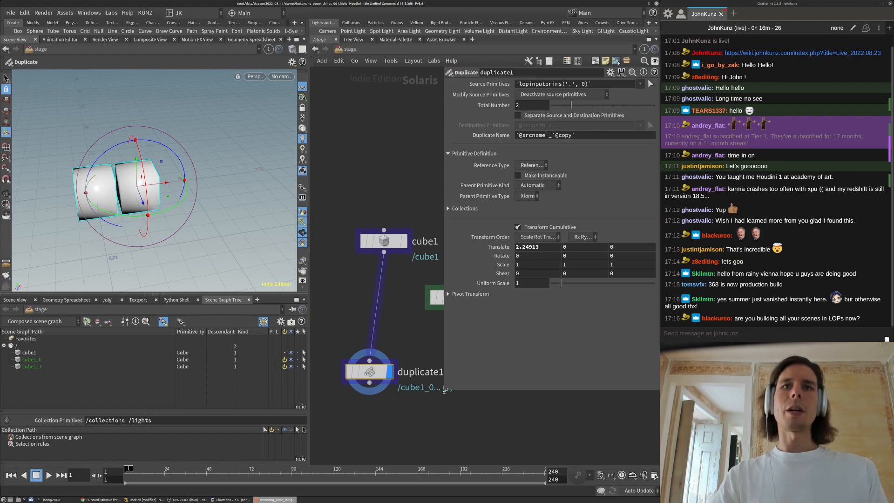
drag(445, 390, 487, 305)
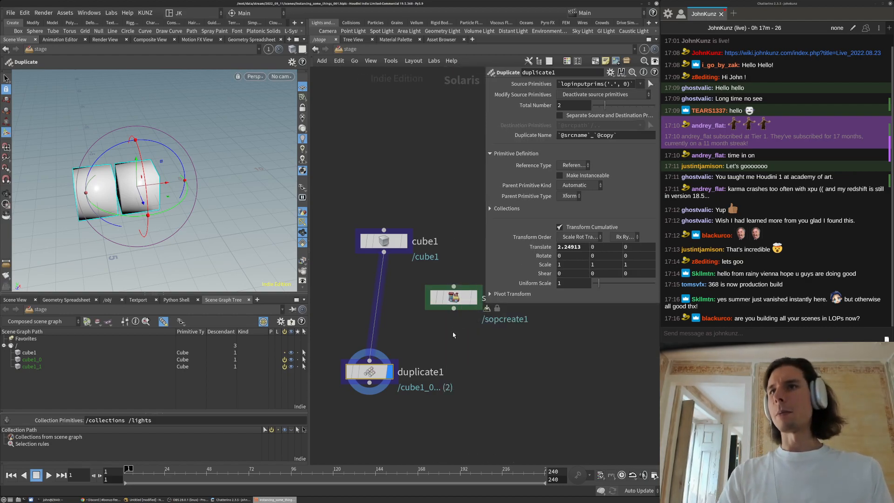
scroll(450, 335, down, 2)
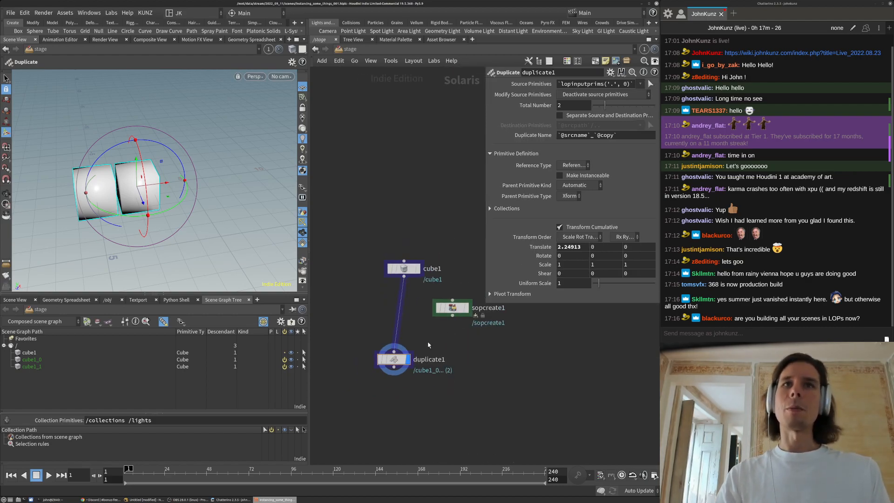
Inside sopcreate1, add a grid1 Grid SOP, view it from above, then return to the stage
double_click(451, 308)
key(Tab)
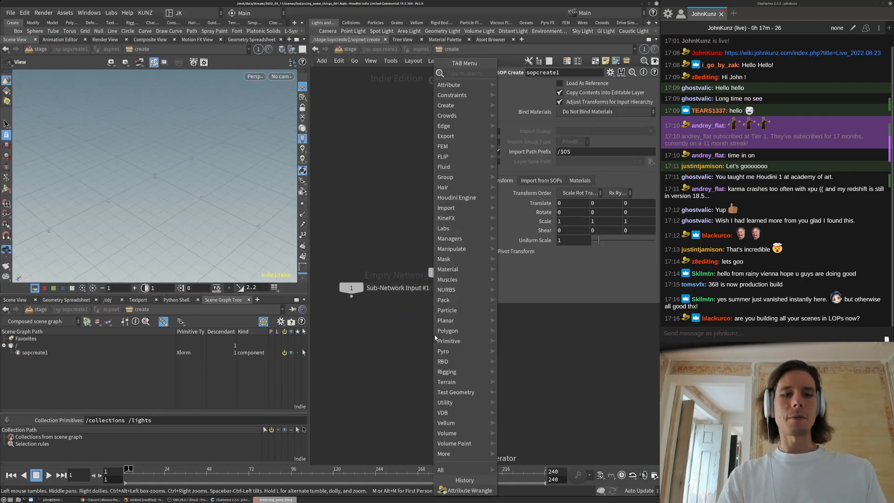
text(grid)
key(Return)
click(452, 368)
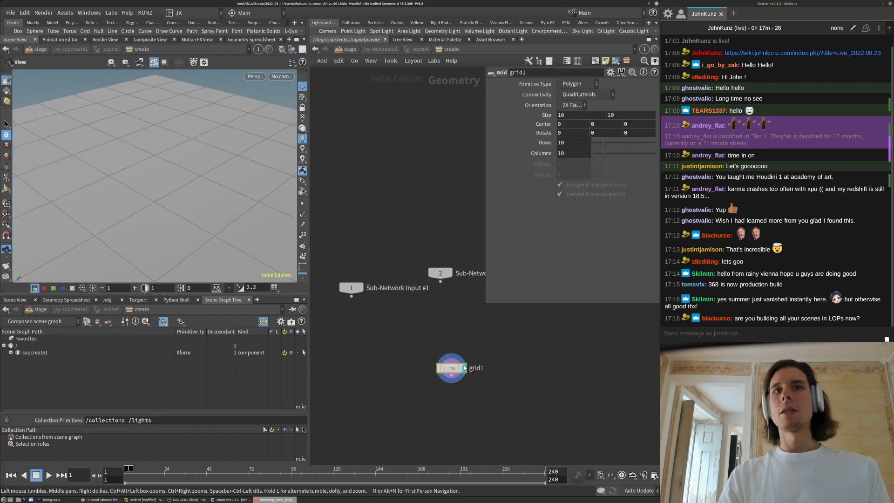
key(g)
drag(160, 130, 136, 145)
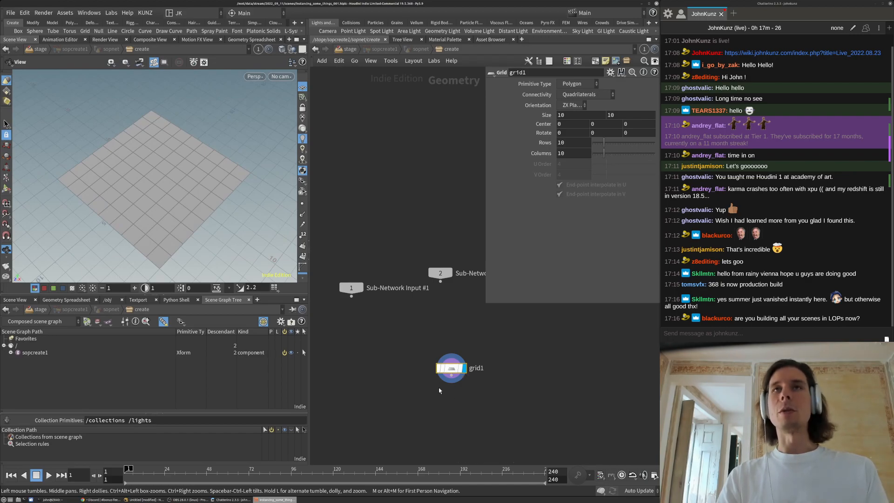
middle_drag(452, 380, 433, 345)
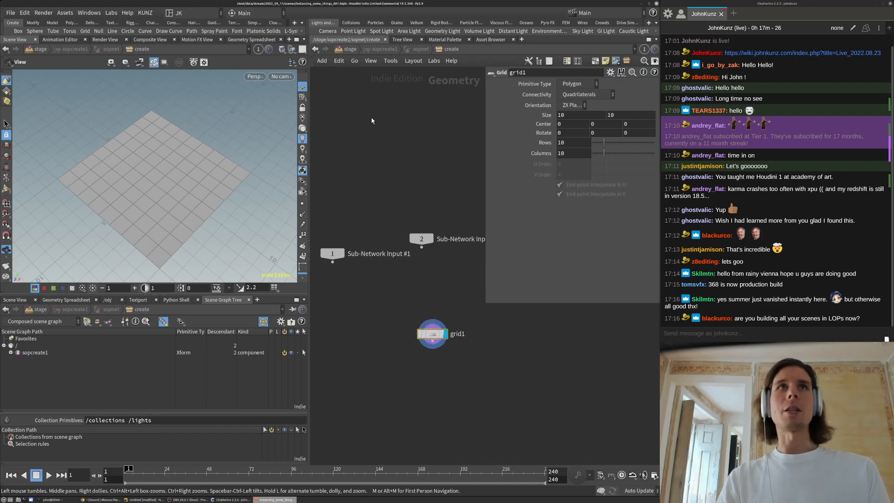
click(347, 49)
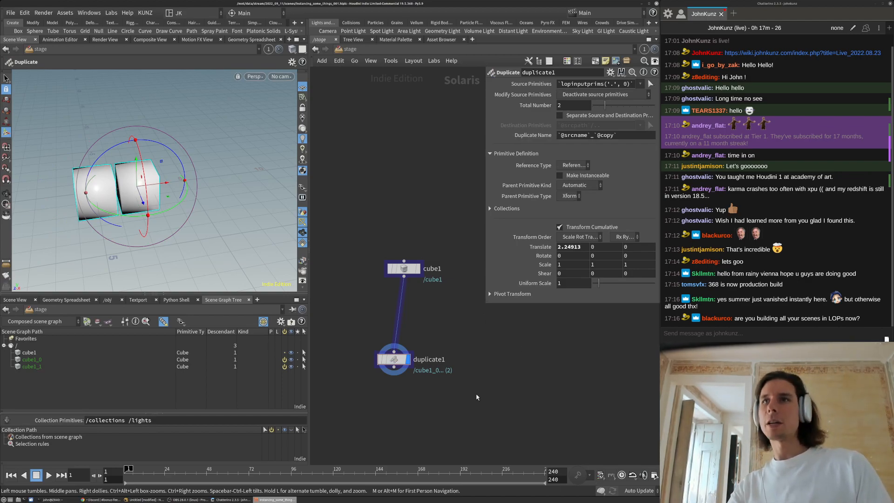
Move duplicate1 up under cube1, shrink its parameters, and orbit close to the cubes
drag(394, 353, 407, 326)
middle_drag(521, 388, 512, 366)
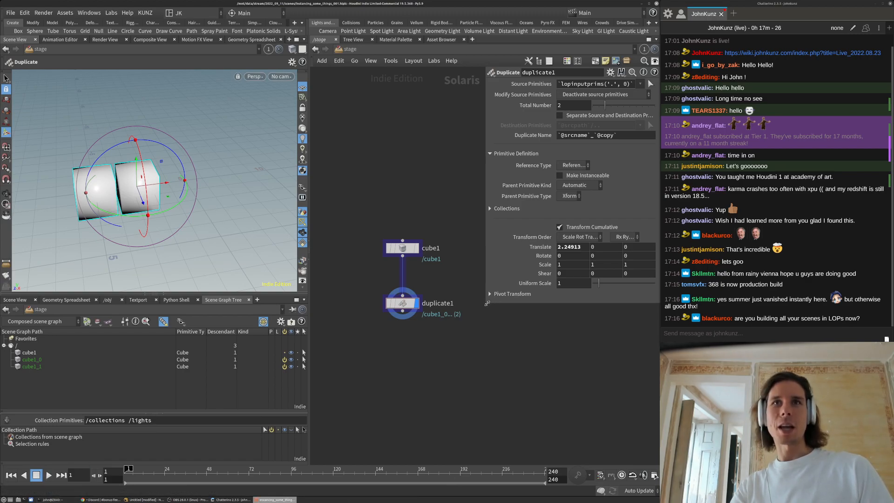
drag(487, 303, 494, 289)
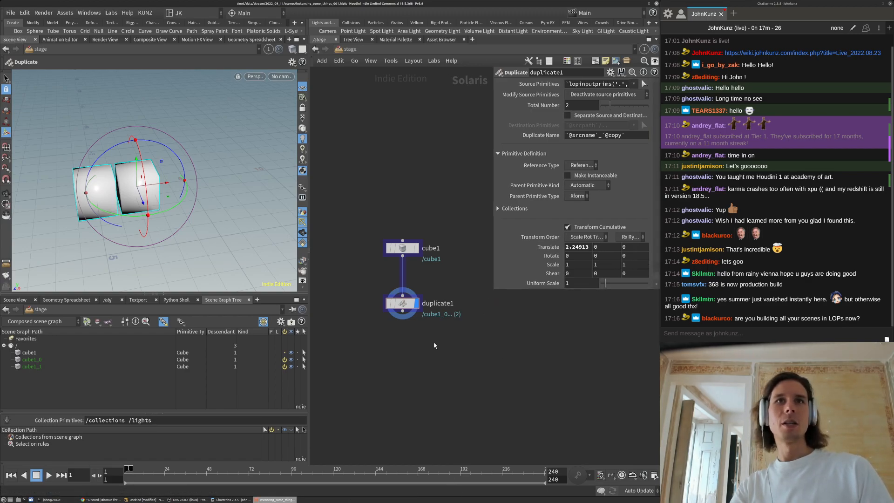
key(Escape)
drag(189, 192, 227, 201)
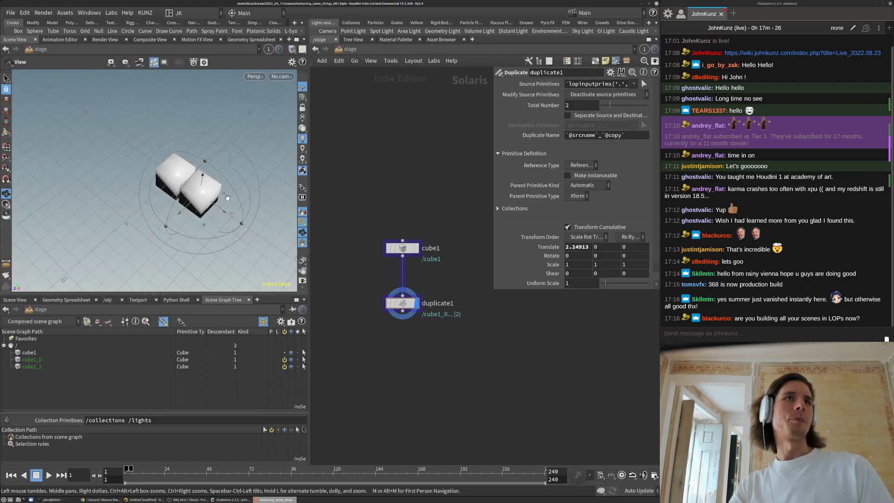
key(space+g)
drag(100, 282, 161, 212)
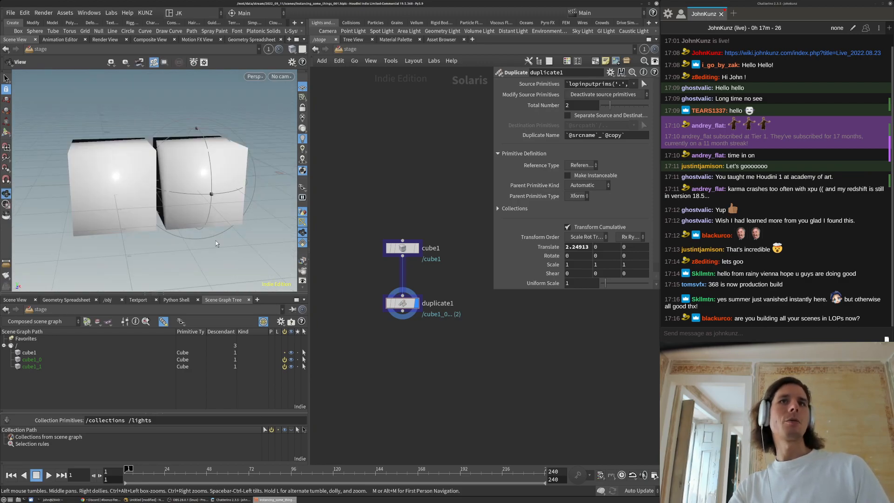
key(Return)
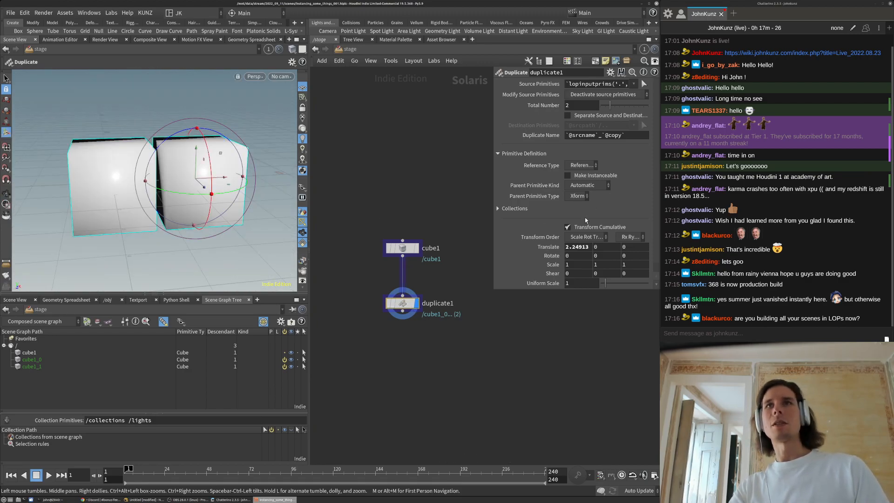
Raise duplicate1's Total Number to 6, inspect the row, then delete duplicate1
click(630, 106)
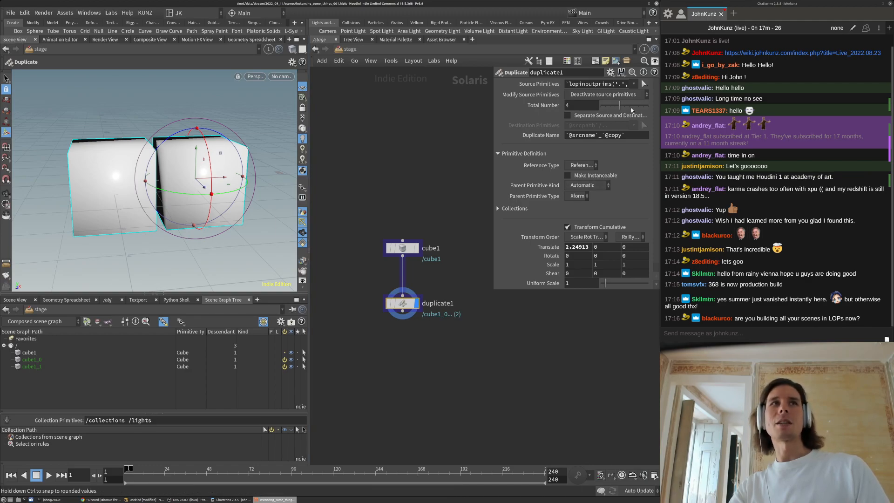
alt+right_drag(205, 138, 47, 210)
drag(211, 200, 202, 146)
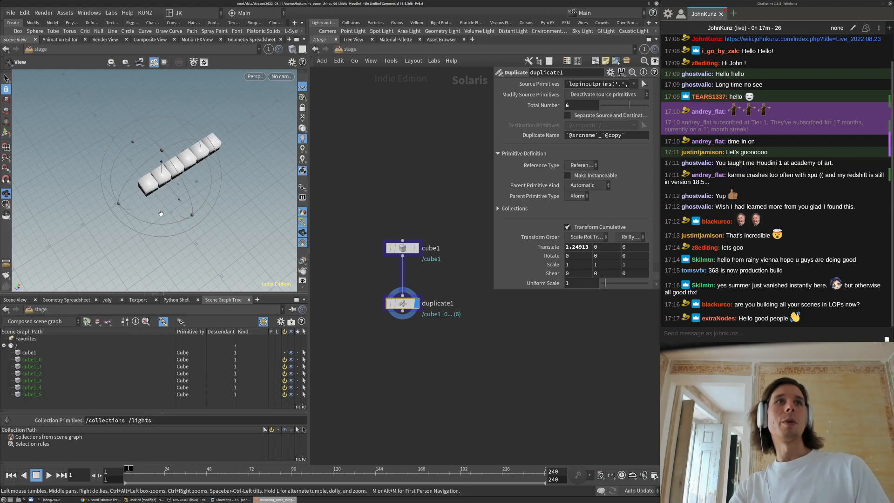
key(Return)
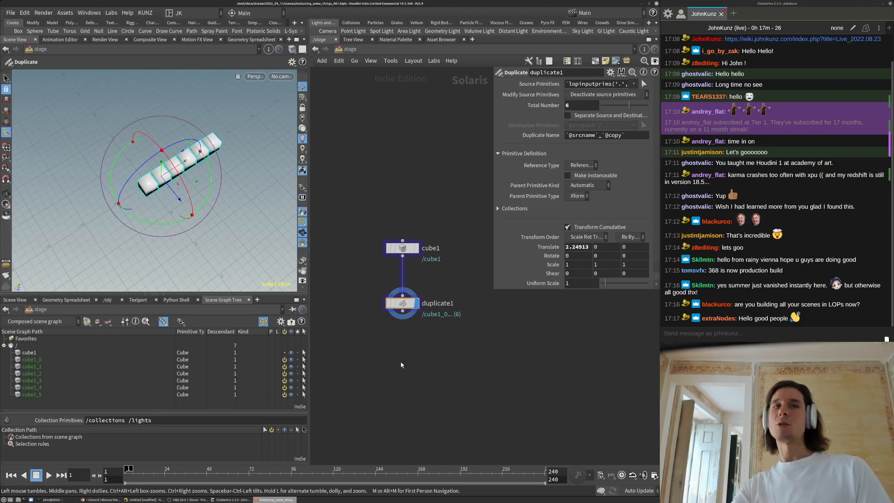
key(Delete)
Add a copytopoints1 Copy to Points node and position it just below cube1
key(Tab)
text(copy)
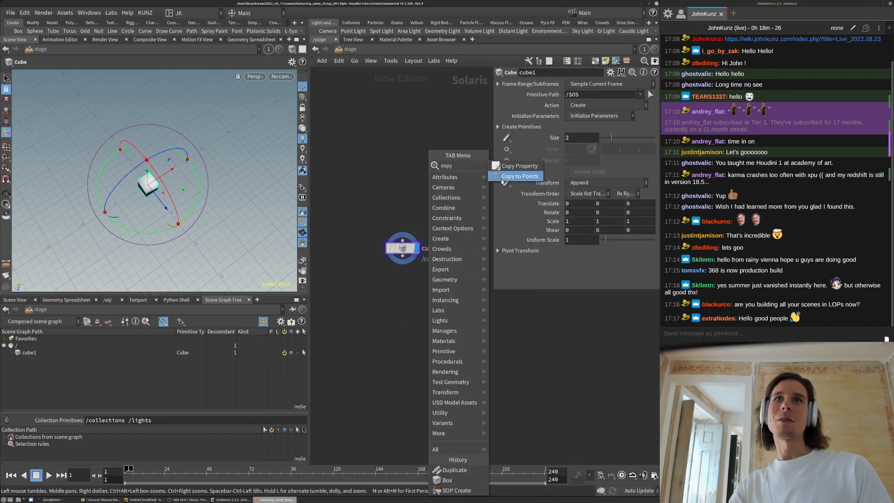
click(503, 180)
click(432, 357)
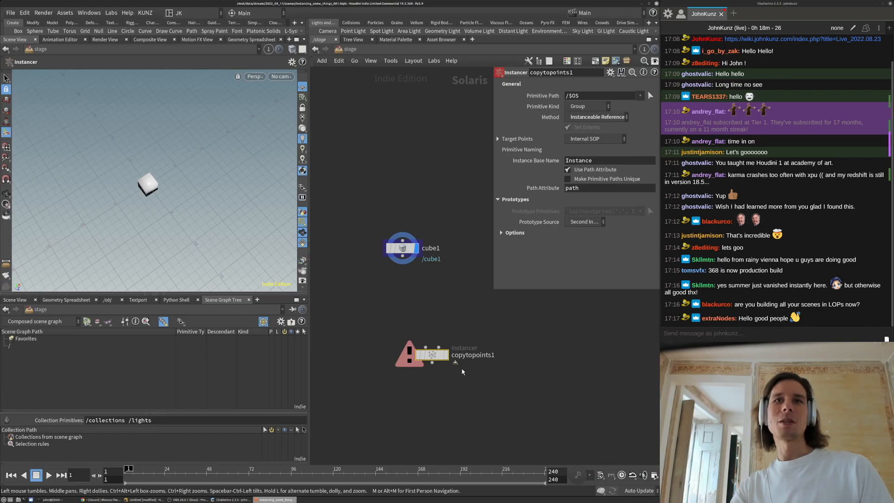
scroll(463, 373, up, 2)
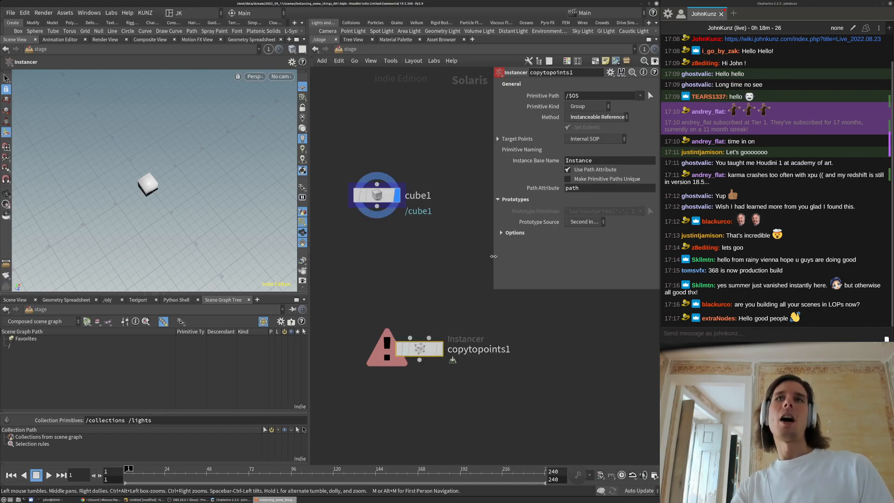
drag(422, 334, 428, 287)
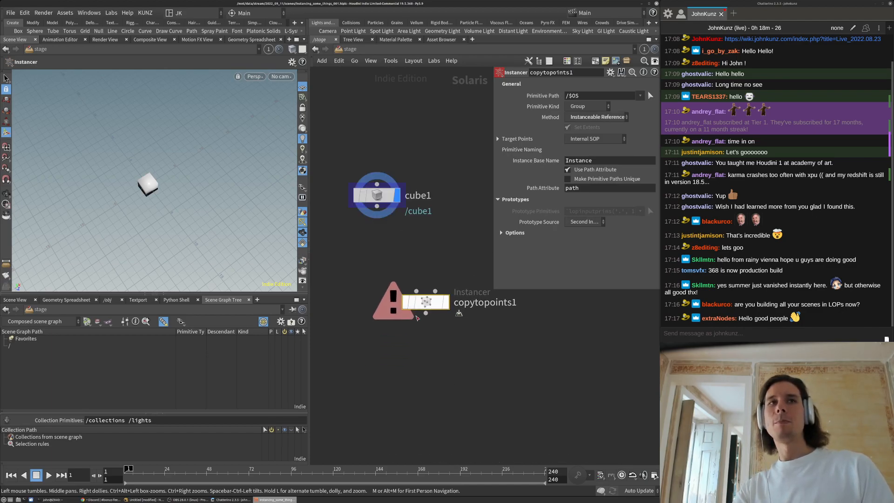
Create an instance1 Instance object in the lower pane's /obj network
click(108, 300)
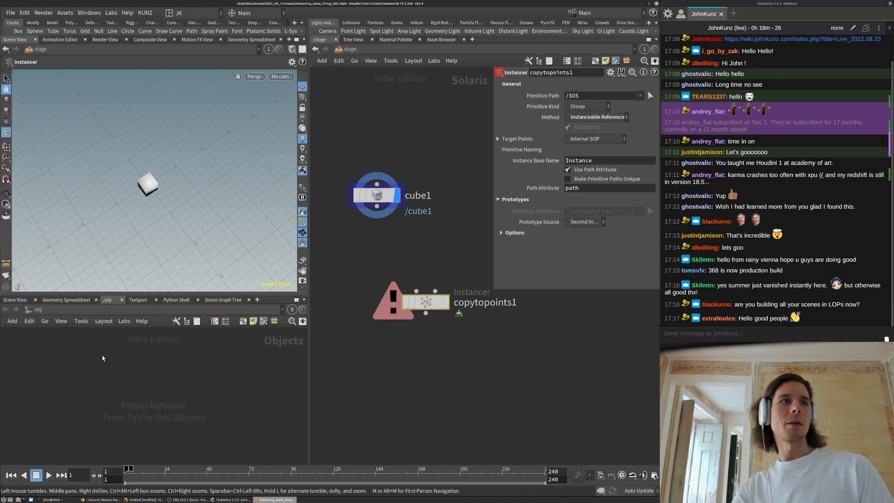
key(Tab)
text(in)
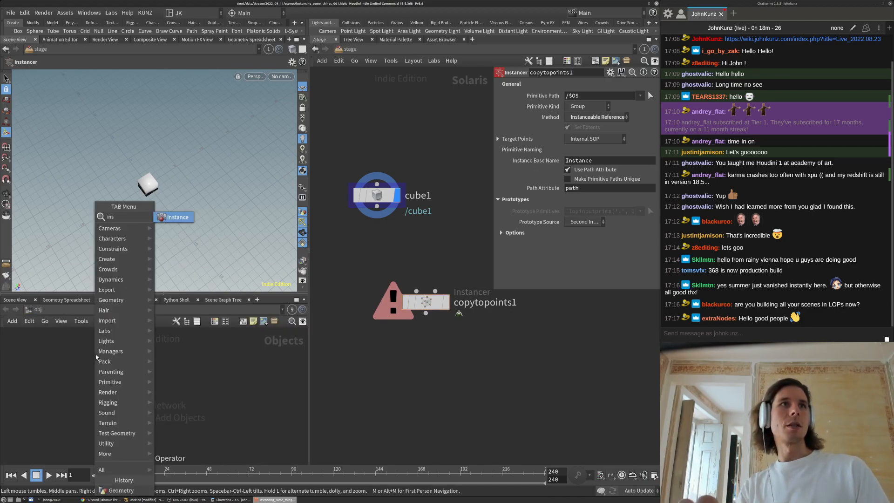
key(Return)
click(96, 356)
Set instance1's Point Instancing to Full point instancing, then delete instance1
key(p)
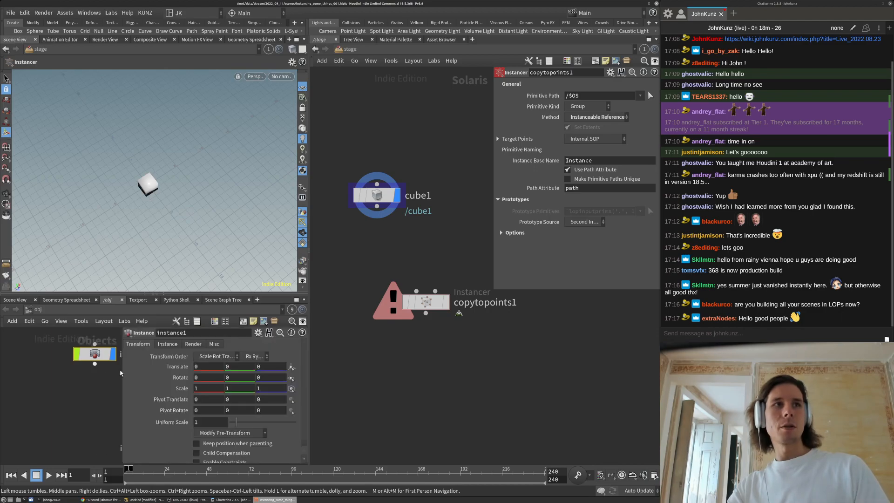
key(h)
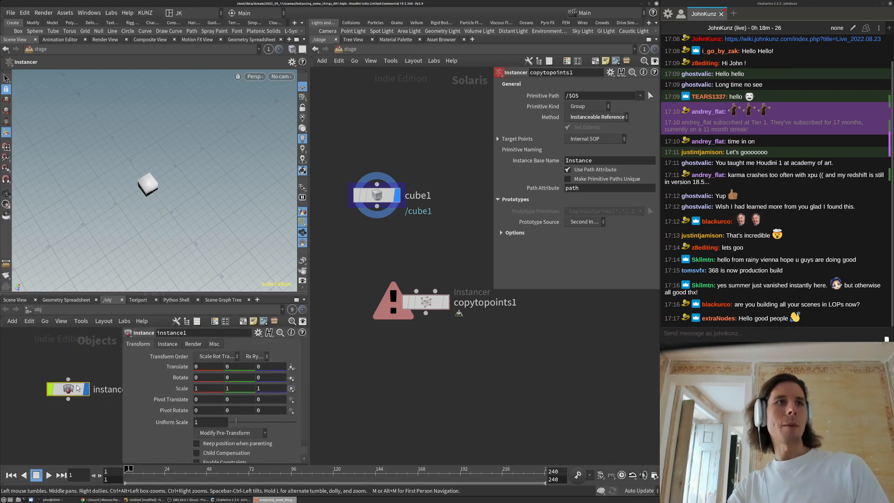
click(174, 345)
click(201, 368)
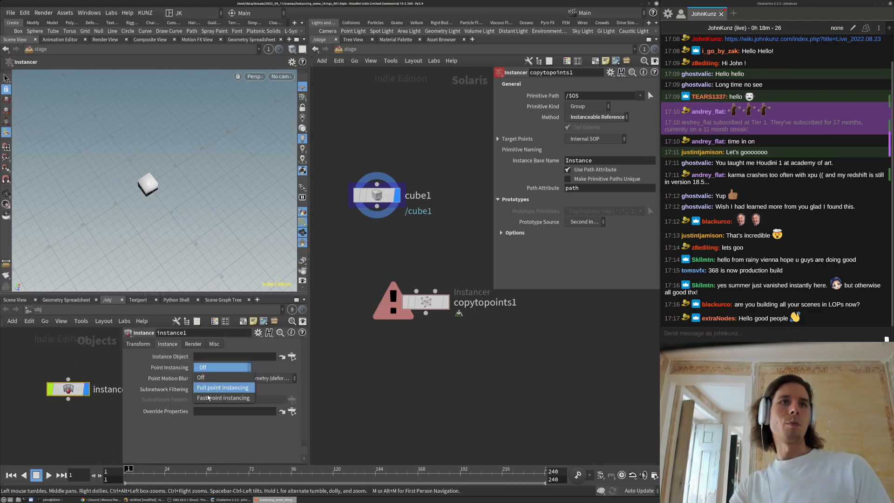
click(209, 391)
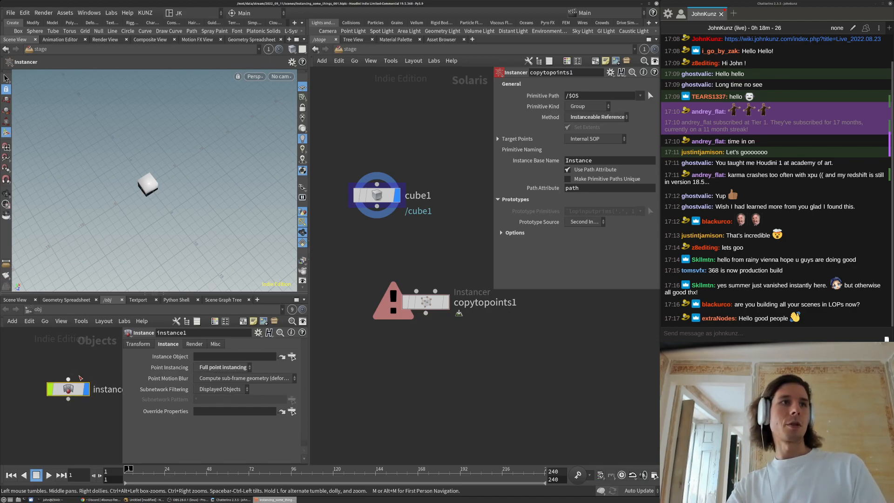
key(Delete)
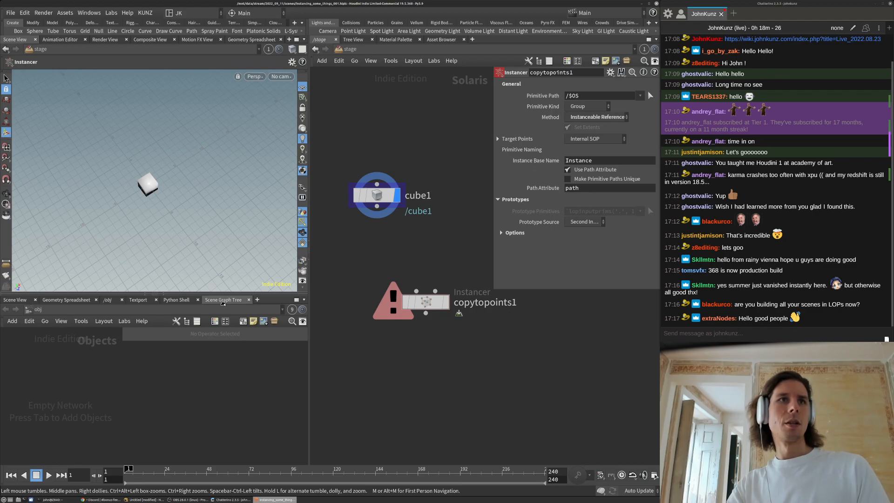
Show the Scene Graph Tree, move copytopoints1 lower, and orbit in on the cube
click(223, 301)
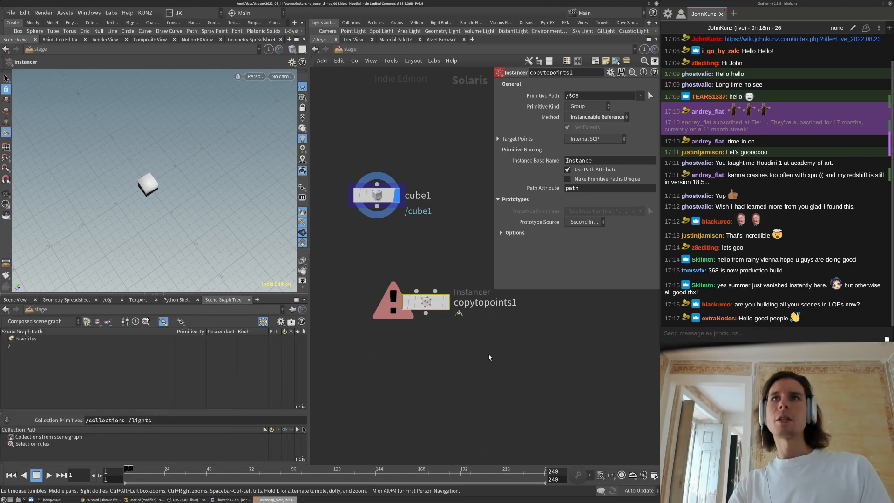
middle_drag(445, 308, 451, 365)
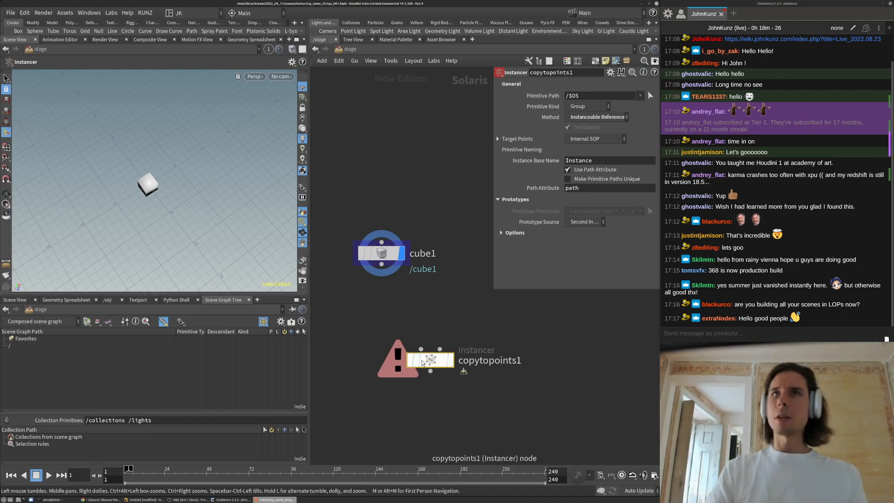
drag(426, 366, 437, 392)
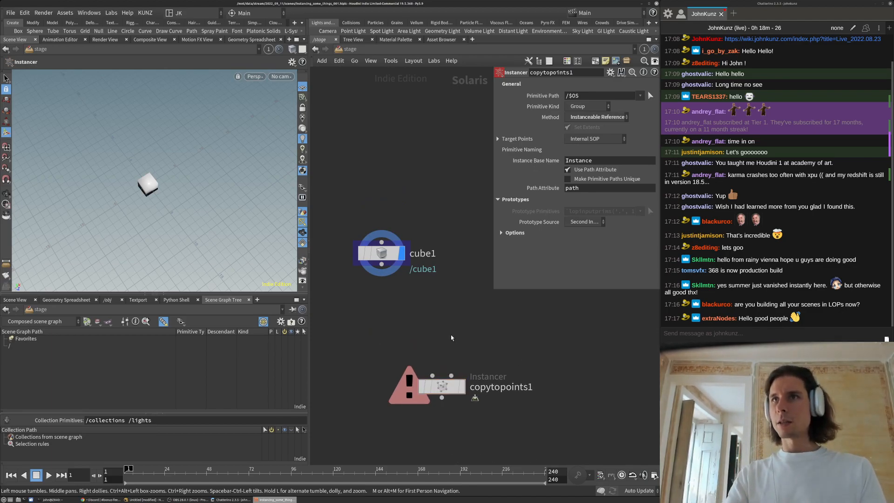
drag(494, 290, 505, 254)
alt+right_drag(129, 186, 160, 185)
alt+drag(159, 185, 188, 135)
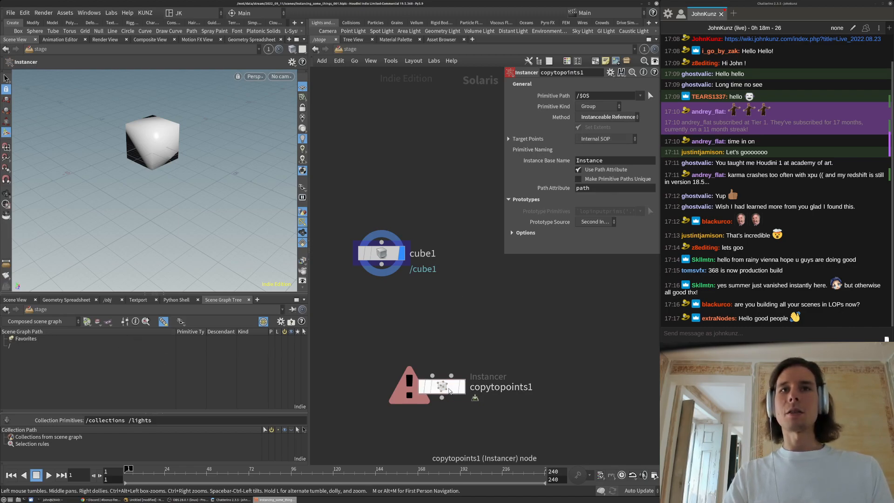
Peek inside copytopoints1, return to the stage, and enlarge the Instancer parameters
double_click(449, 389)
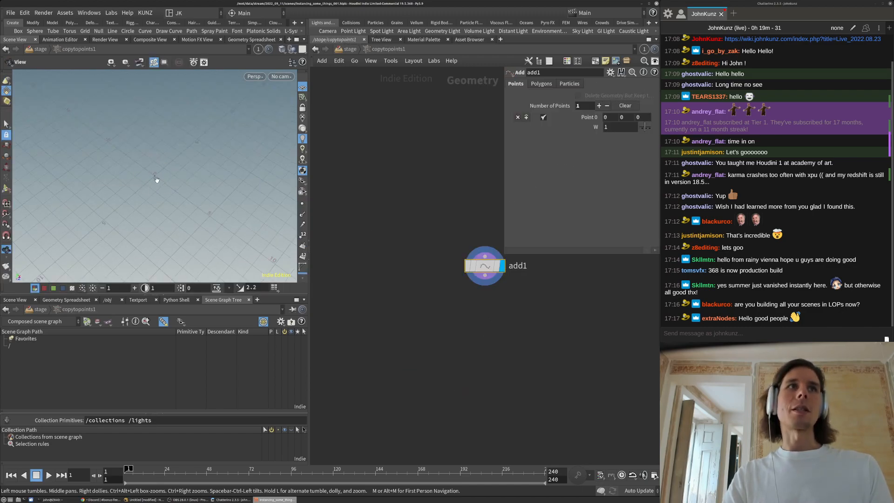
key(u)
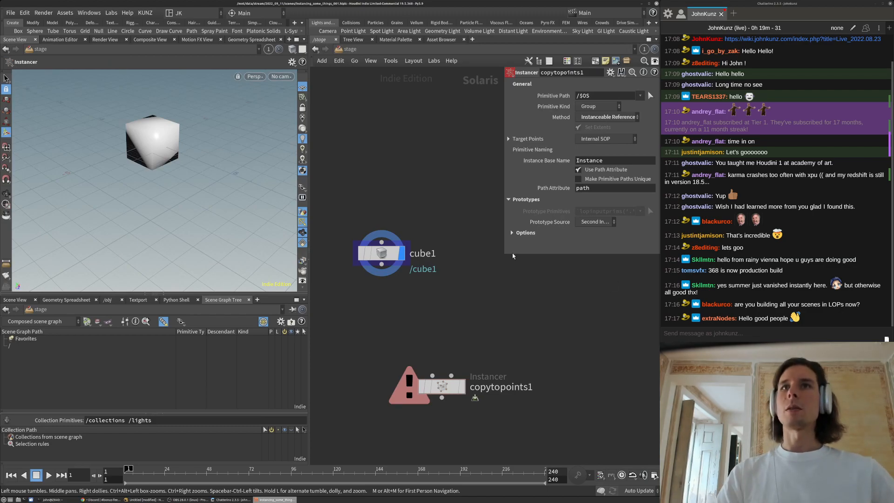
drag(505, 253, 432, 296)
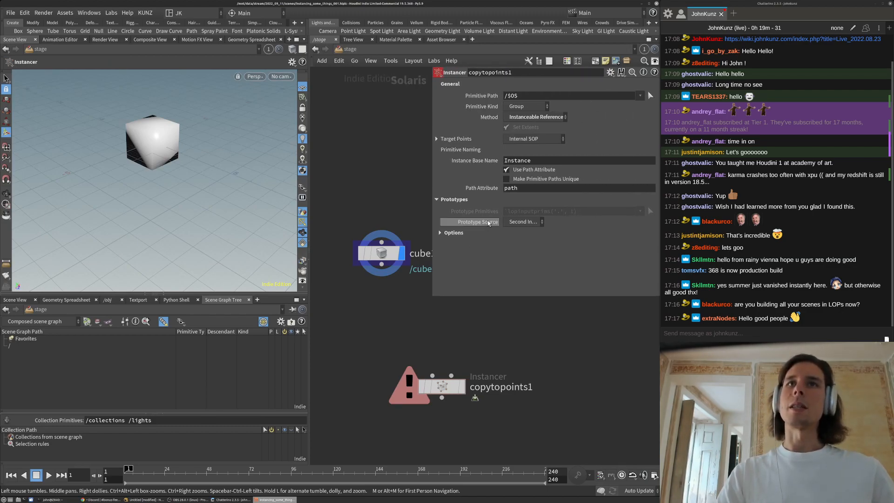
mouse_move(492, 224)
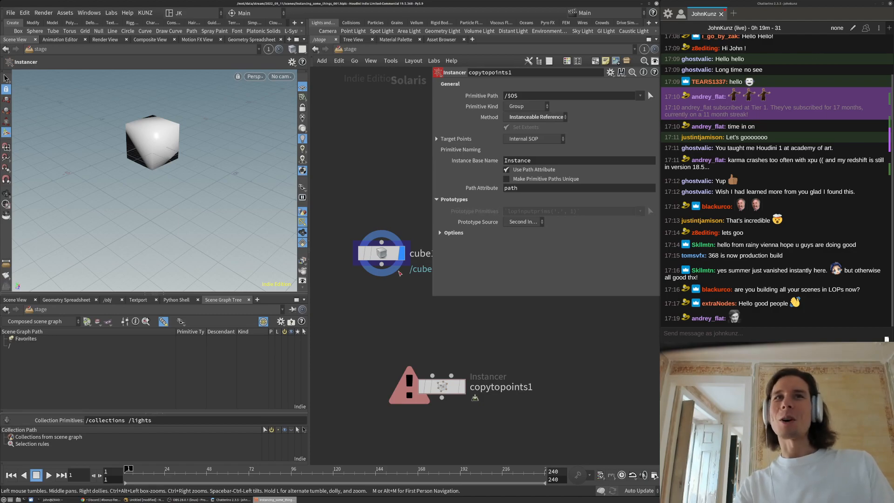
Wire cube1's output into copytopoints1 and dive inside copytopoints1 to reach its add1 node
drag(382, 264, 384, 324)
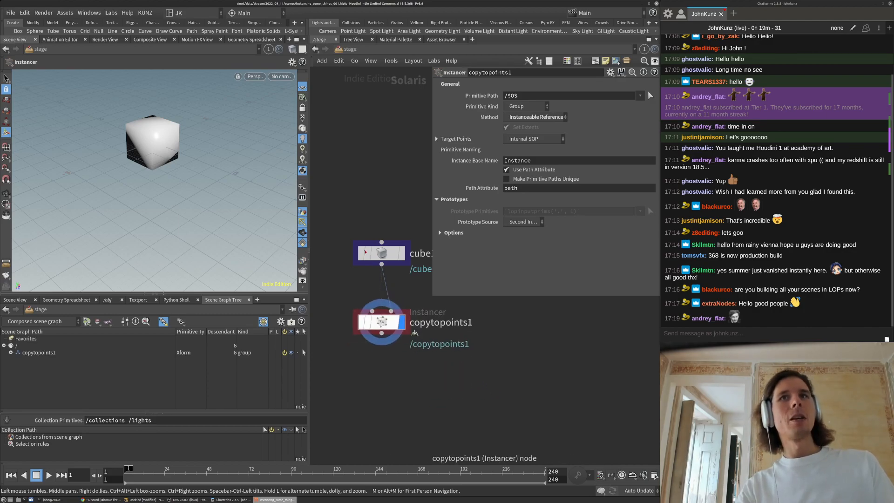
middle_drag(362, 161, 349, 218)
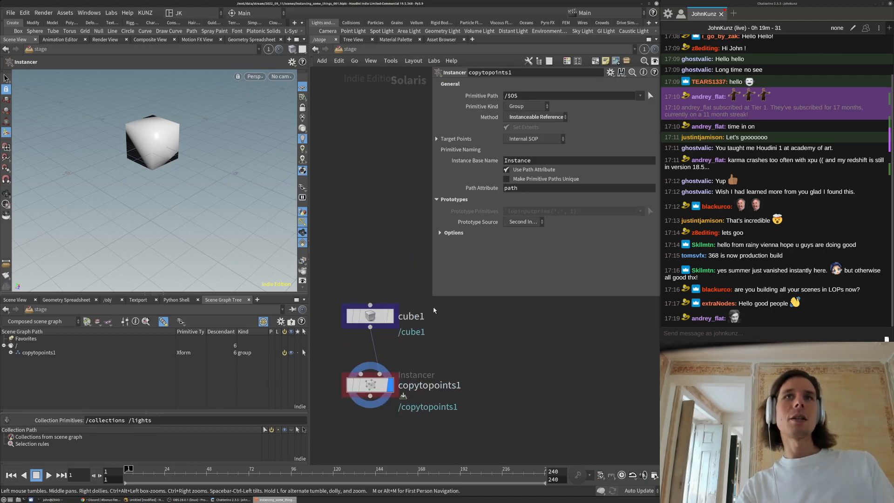
drag(435, 298, 464, 401)
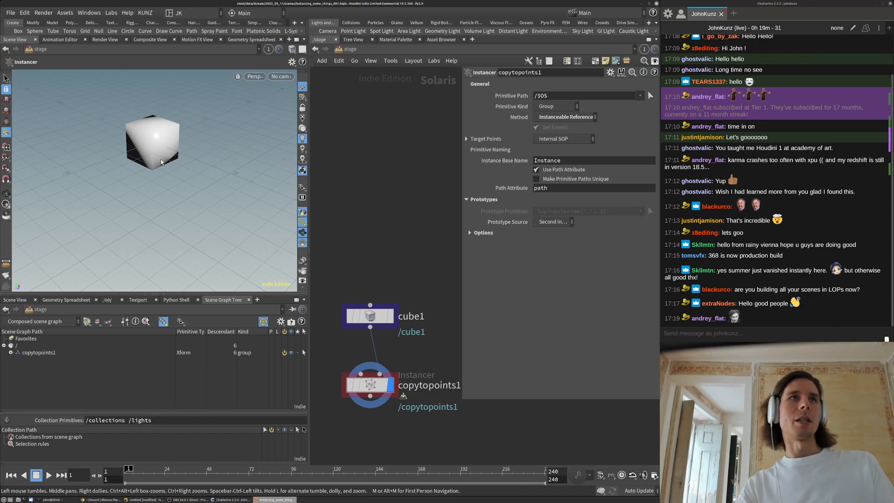
double_click(372, 387)
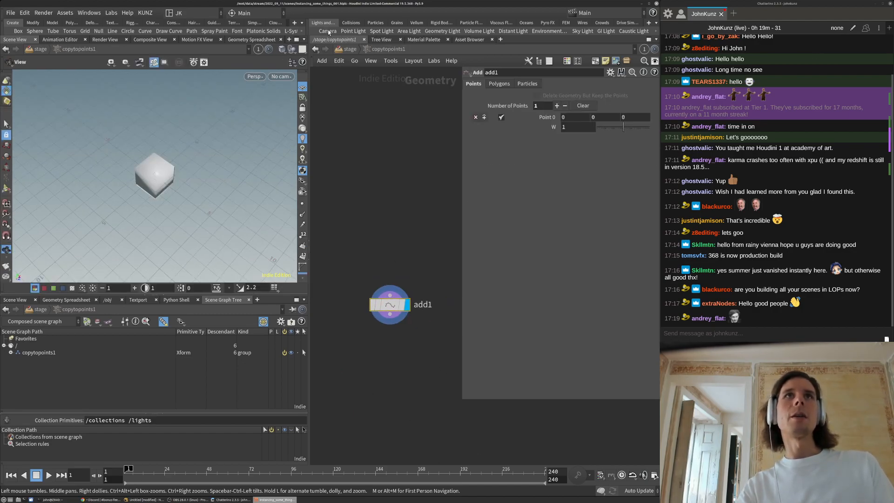
Pin the viewport to the stage result and add a displayed Grid node inside copytopoints1
click(349, 50)
click(268, 49)
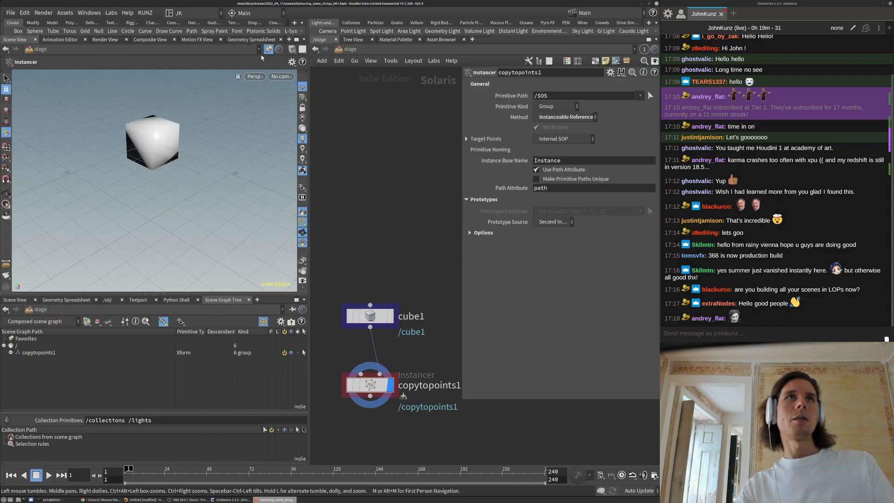
double_click(363, 383)
key(Tab)
text(gri)
click(484, 64)
click(407, 350)
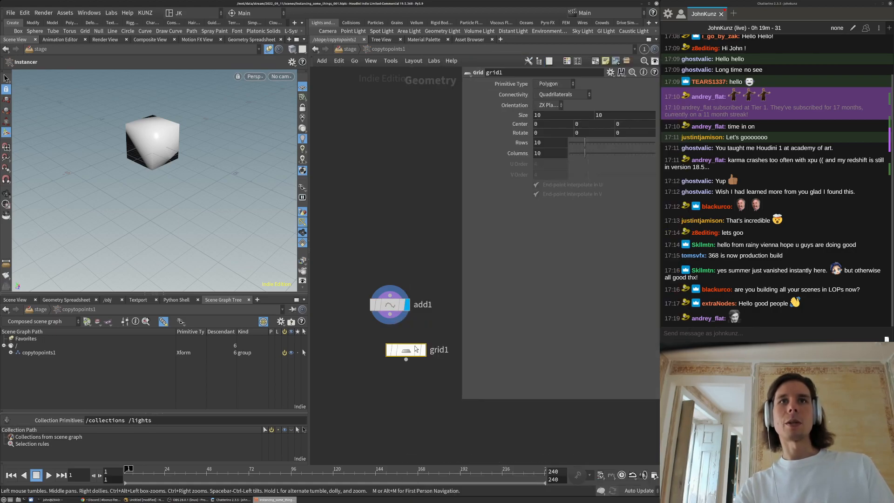
click(425, 351)
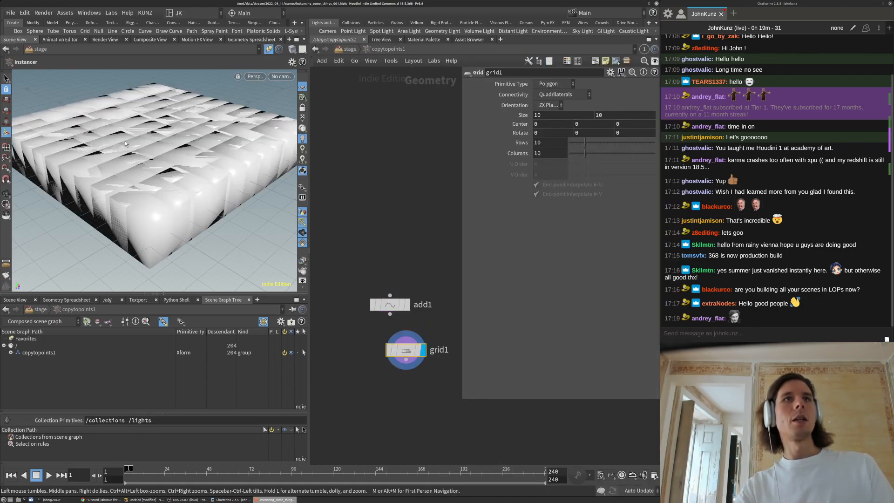
Set grid1 to 4 rows and 4 columns, giving a sparse field of 16 cubes
alt+drag(145, 155, 170, 168)
right_drag(196, 164, 217, 207)
alt+drag(169, 154, 187, 130)
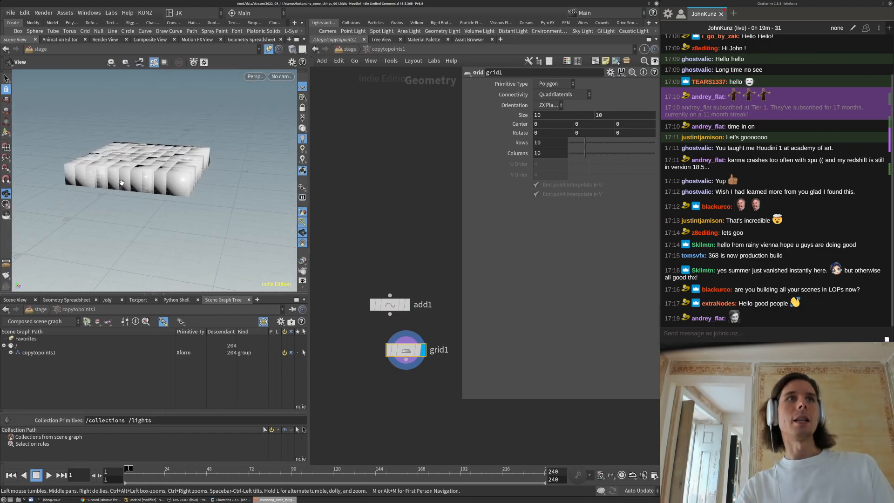
alt+right_drag(186, 131, 161, 147)
alt+drag(161, 147, 152, 178)
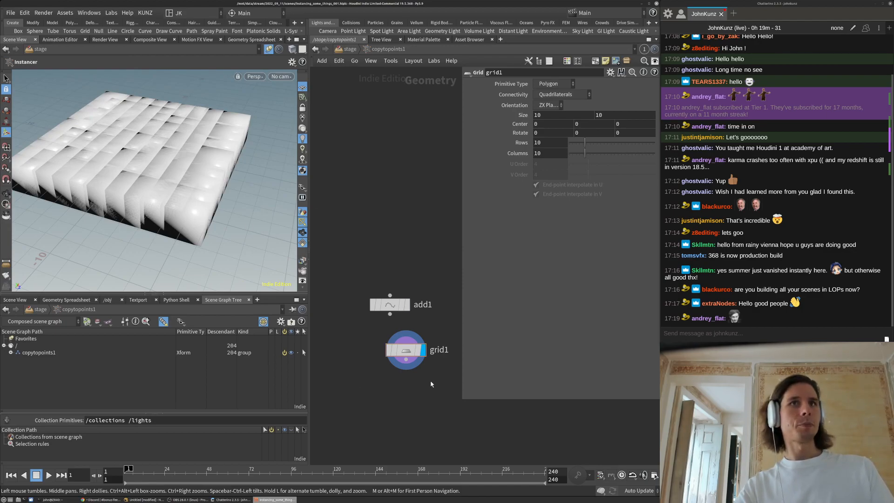
mouse_move(585, 142)
mouse_down()
mouse_move(575, 143)
mouse_move(575, 156)
mouse_up()
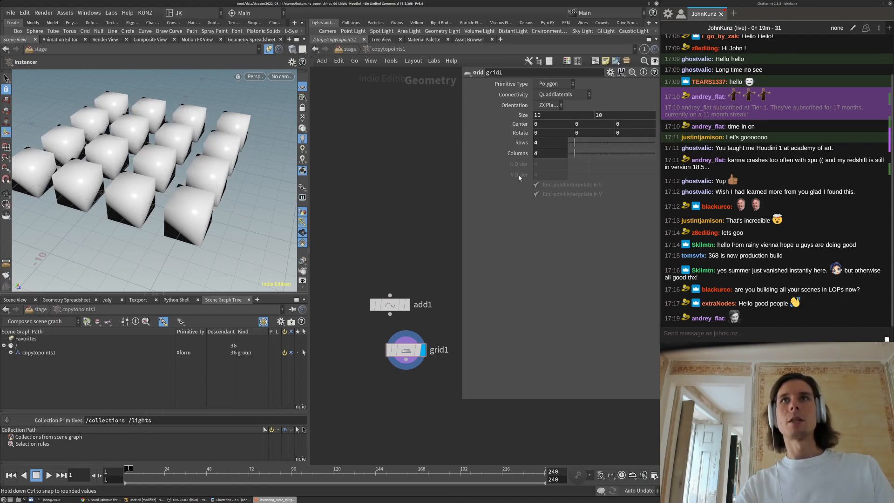
Unpin the Scene View and display only grid1's flat 4 by 4 grid, without the cubes
click(269, 50)
middle_drag(408, 395, 398, 342)
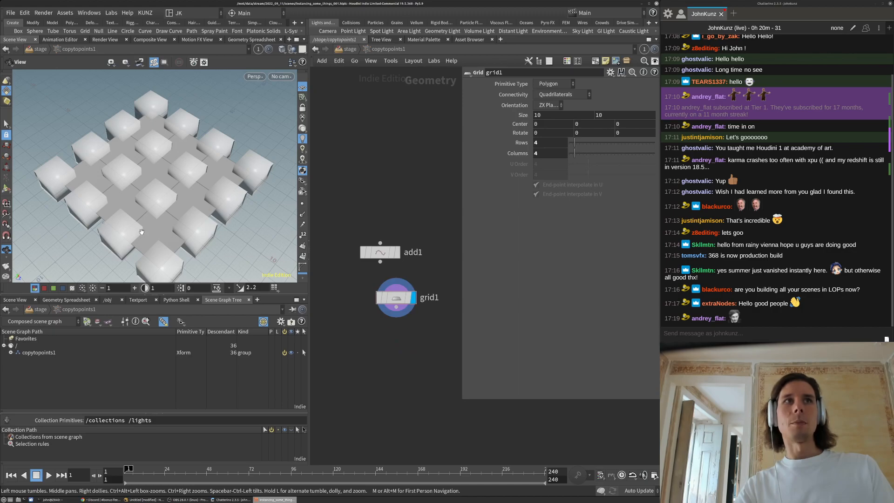
click(289, 50)
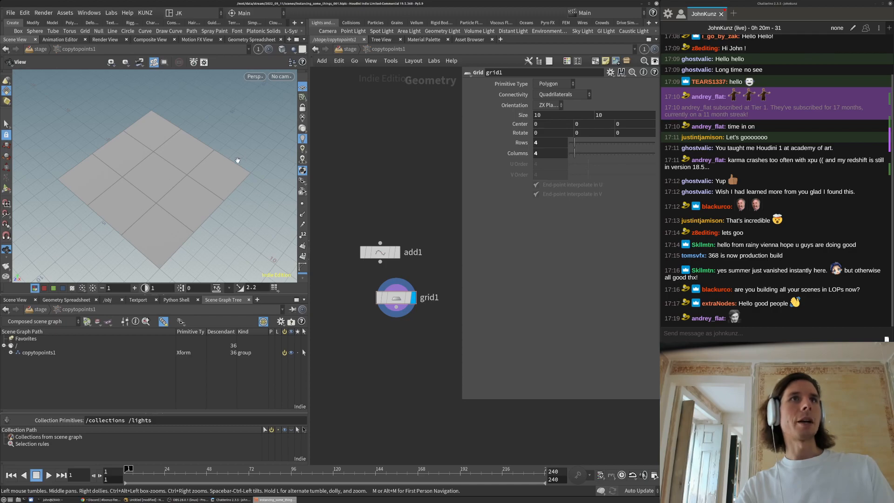
drag(213, 189, 185, 194)
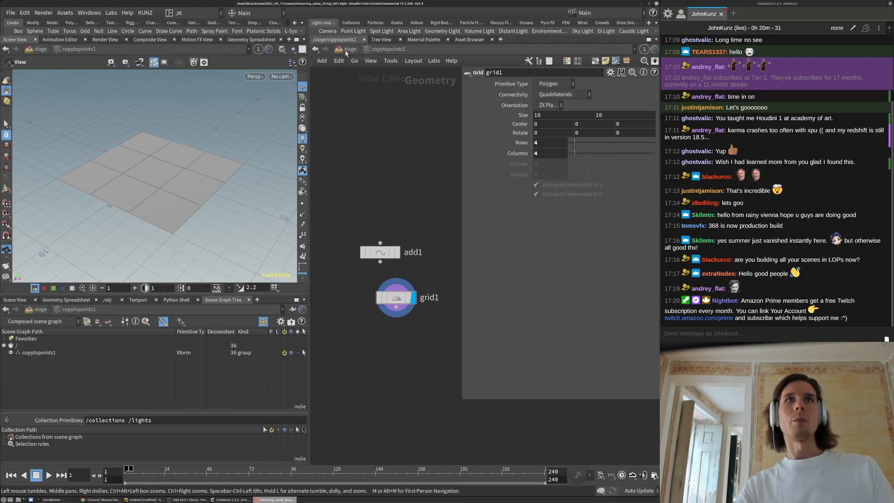
Add a displayed Tube node, tube1, placed under grid1
key(Tab)
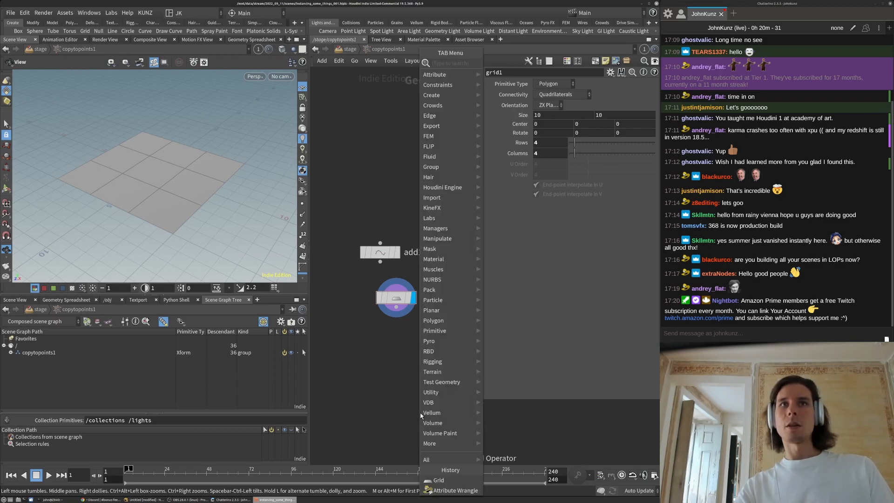
text(tub)
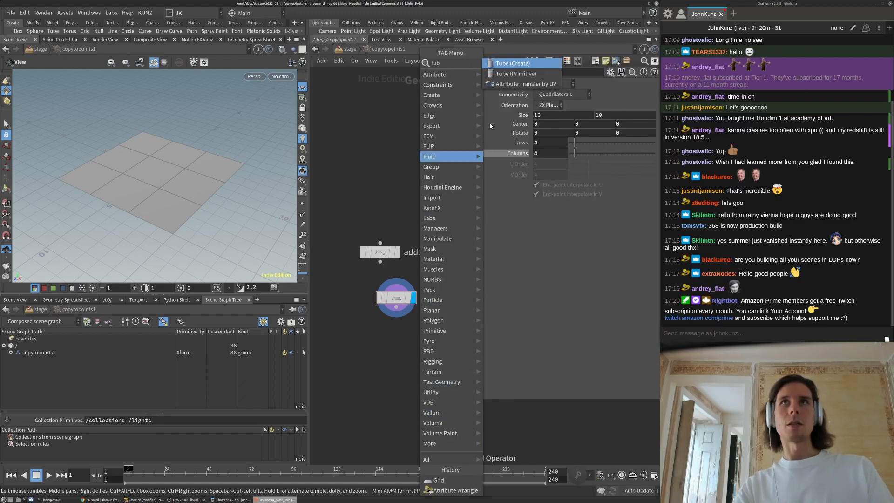
click(525, 74)
click(399, 398)
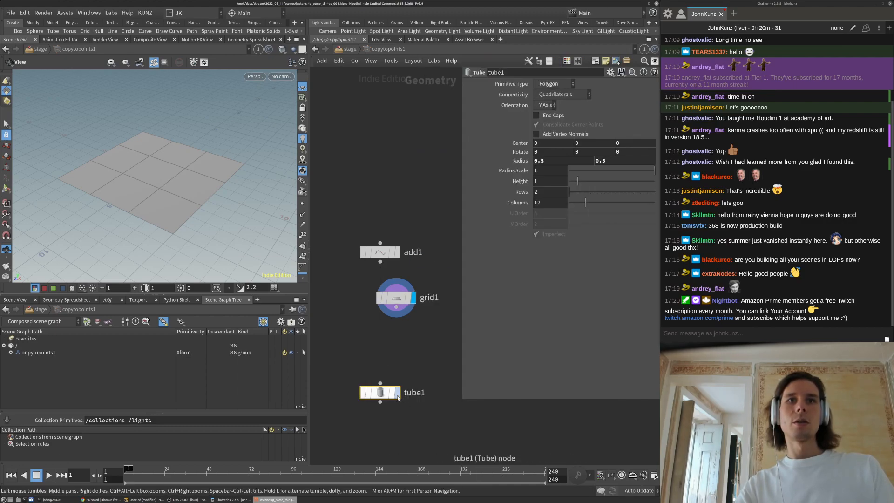
drag(400, 399, 415, 348)
Flatten tube1 into a disc: first radius 0, height 0, radius scale 5
click(559, 163)
key(BackSpace)
click(399, 150)
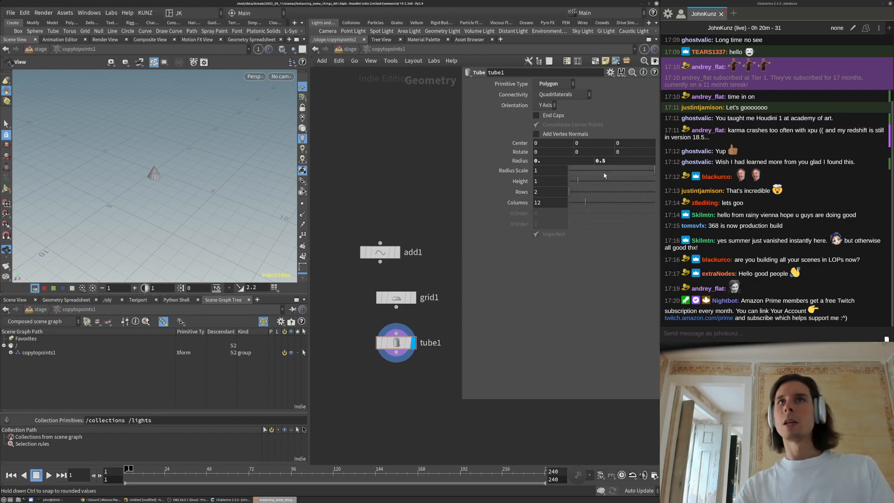
drag(577, 180, 569, 181)
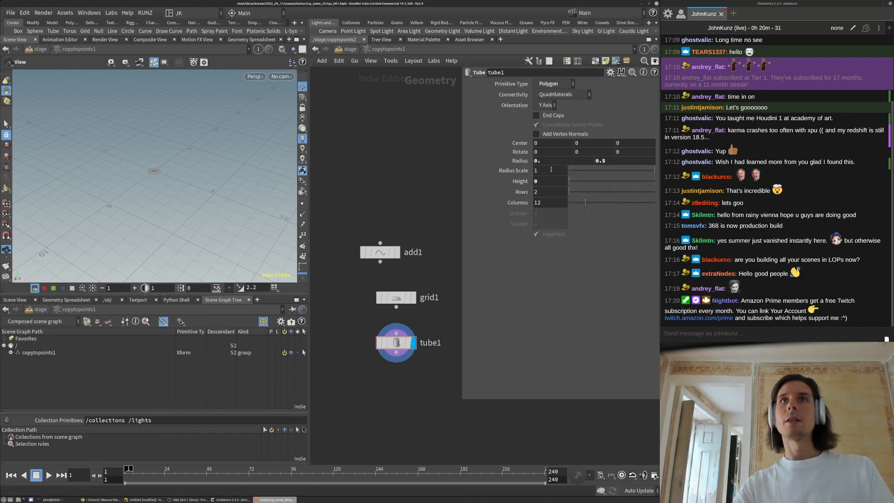
click(533, 171)
text(5)
key(Return)
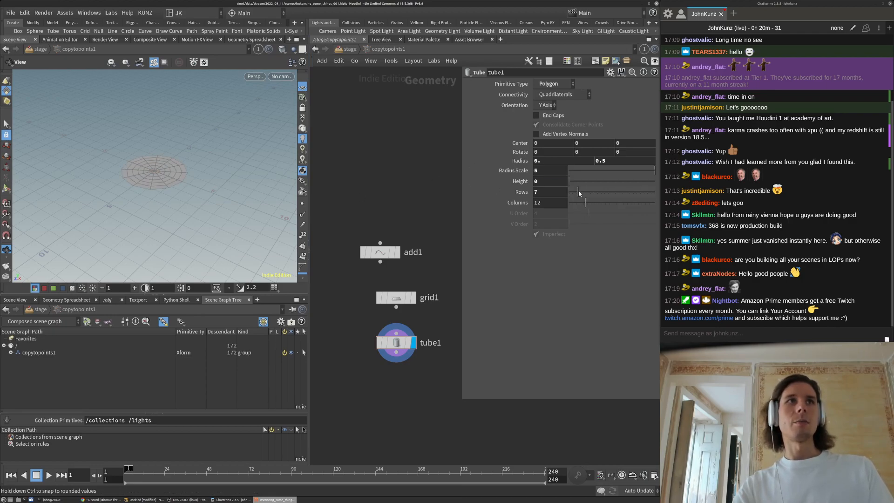
scroll(218, 148, up, 3)
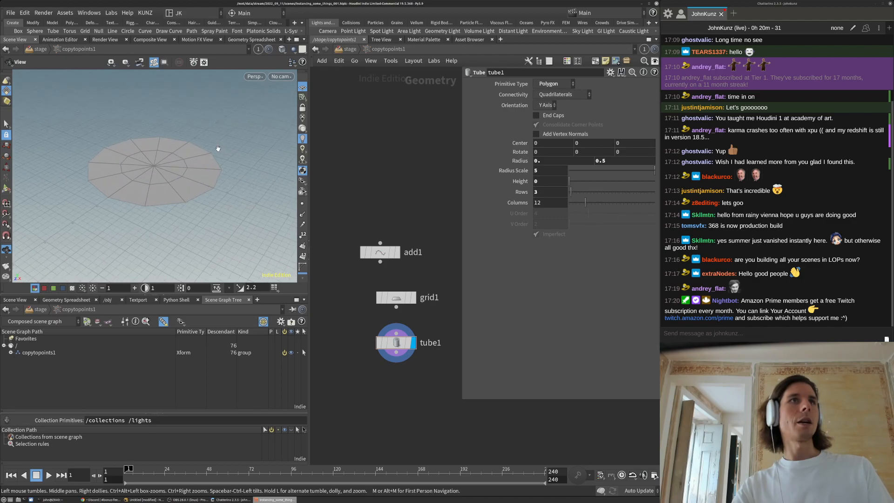
scroll(388, 407, up, 1)
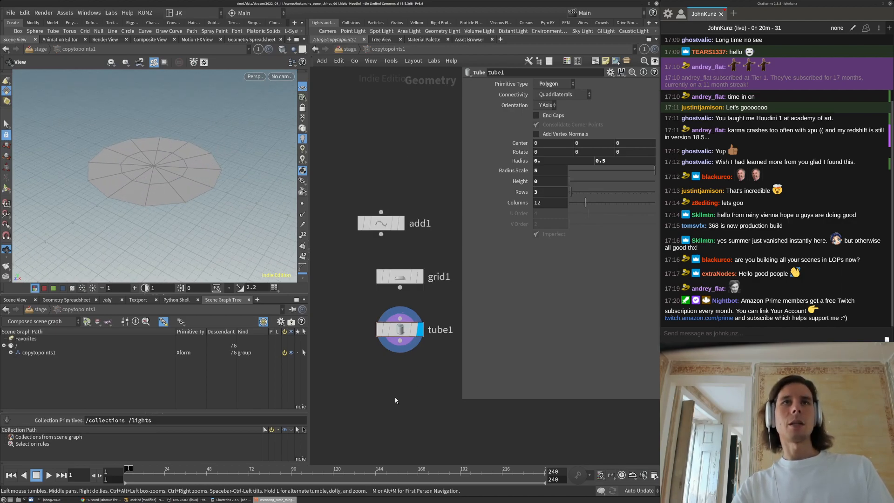
Add a displayed Fuse node below tube1 to merge the disc's overlapping points
key(Tab)
text(fuse)
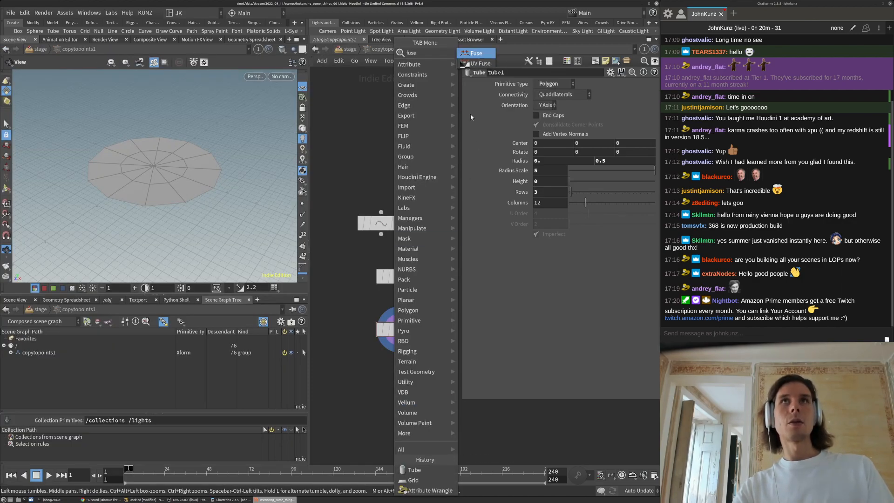
click(475, 53)
click(404, 420)
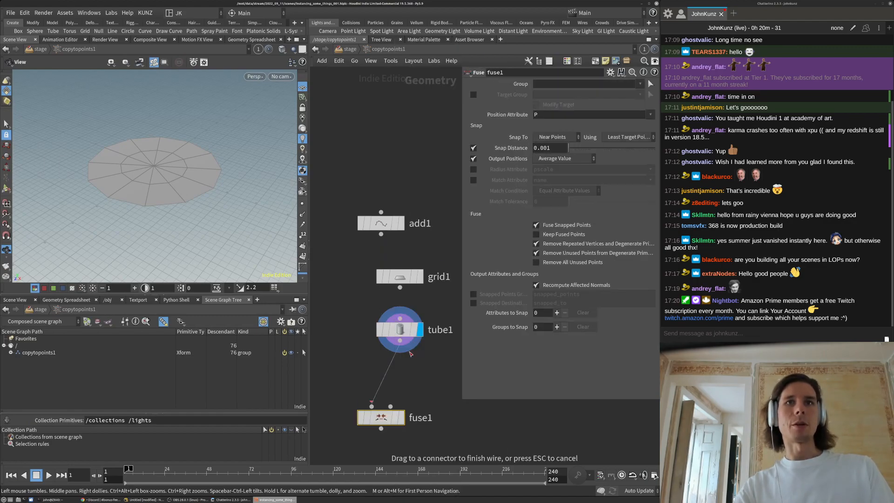
click(403, 418)
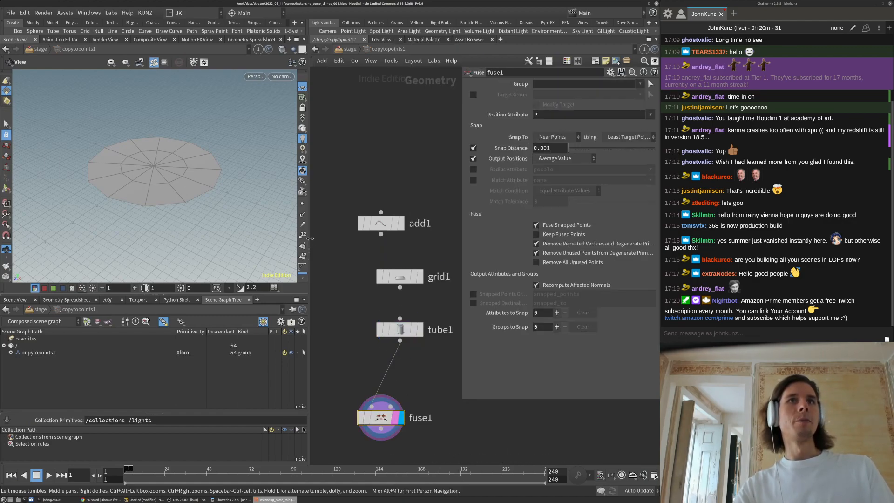
right_drag(133, 158, 213, 137)
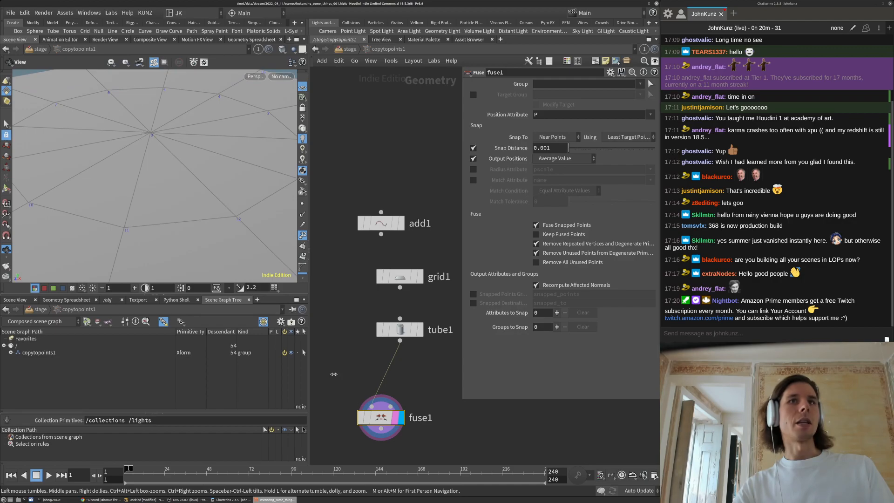
Toggle fuse1's bypass to compare point numbers, then return to the stage network
click(363, 421)
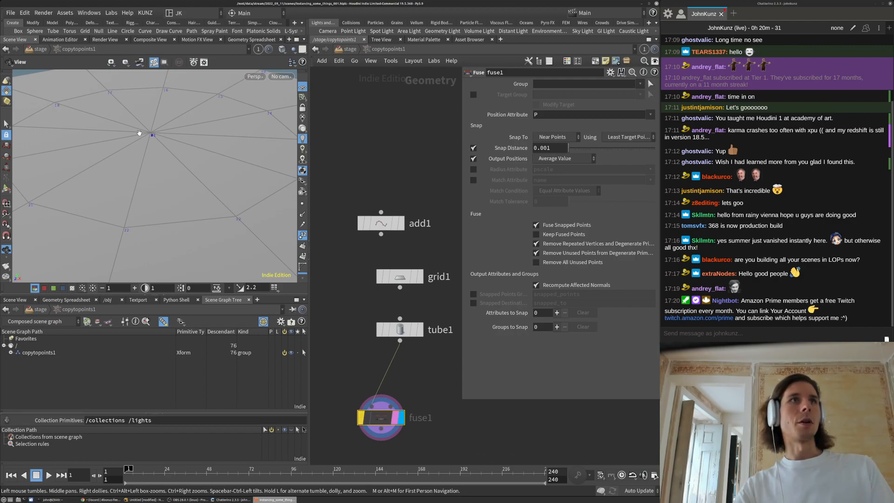
click(363, 419)
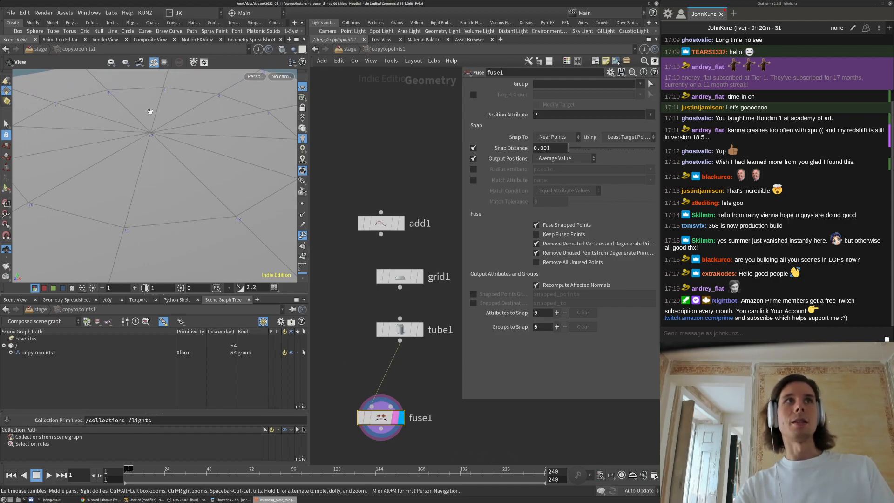
drag(396, 406, 415, 373)
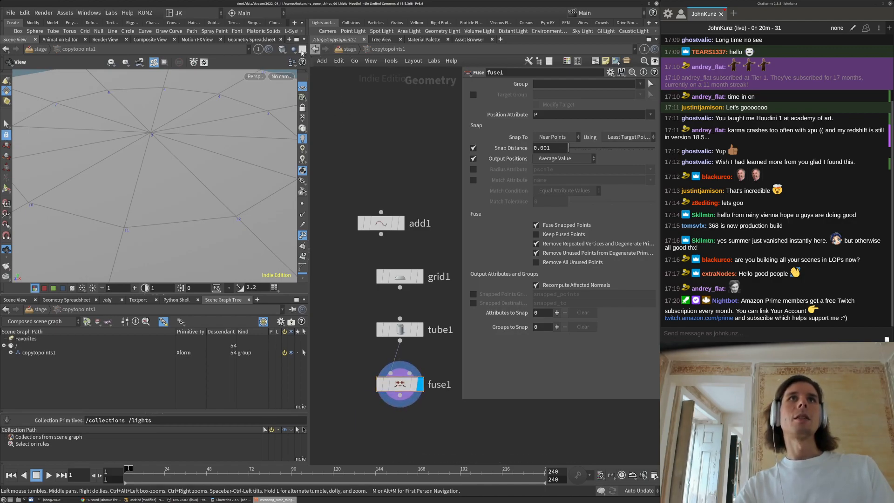
click(335, 50)
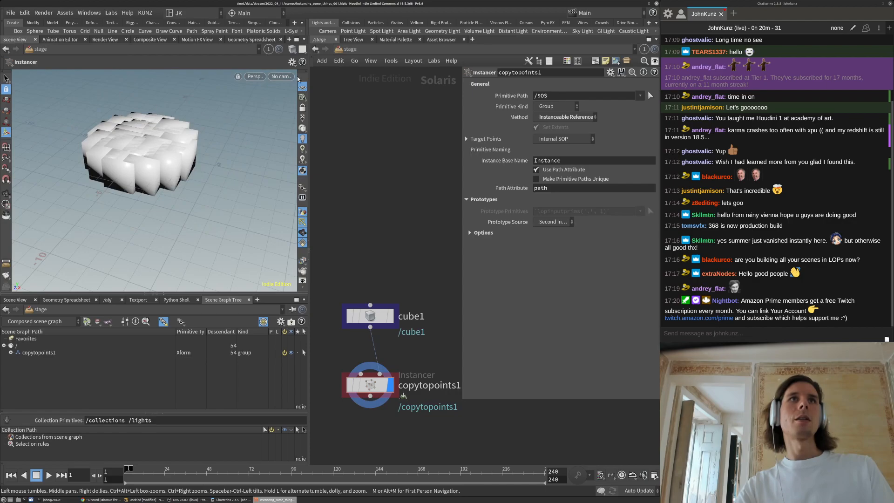
Inside copytopoints1, delete the unused add1 and grid1 nodes
double_click(383, 390)
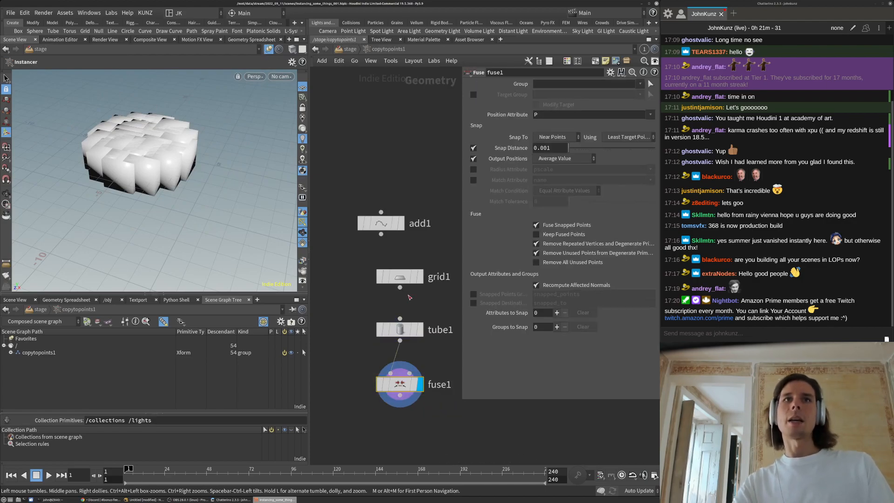
drag(409, 297, 388, 205)
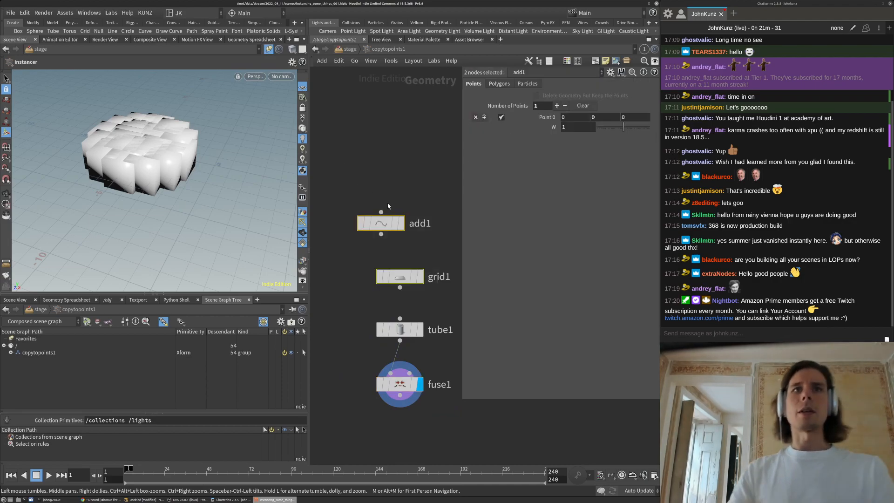
key(Delete)
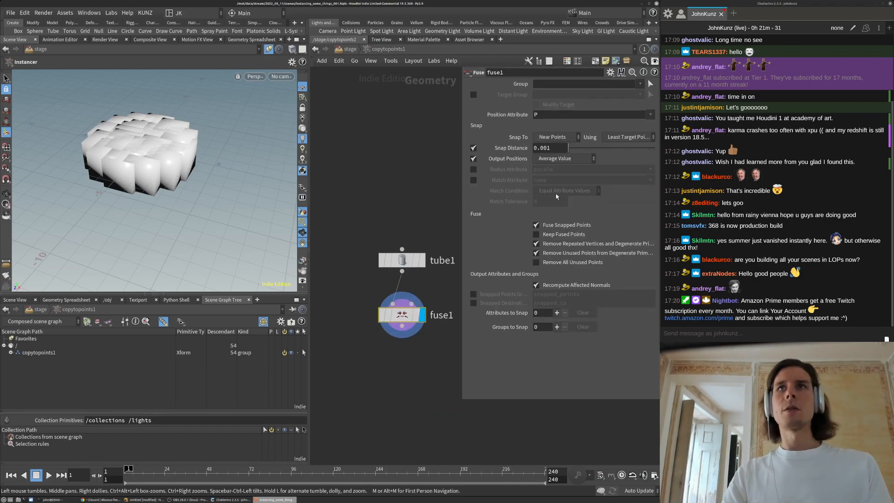
Set tube1's radius scale to 25, spreading the cubes into wide concentric rings
click(401, 265)
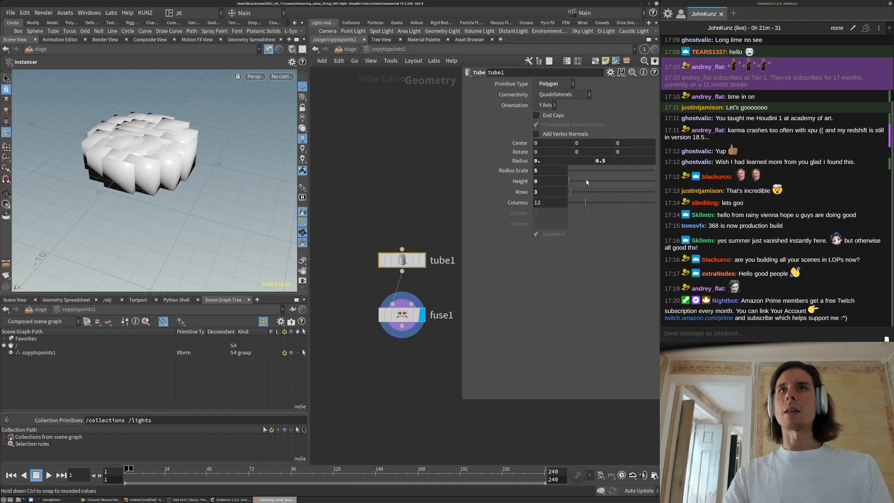
click(554, 172)
text(25)
key(Return)
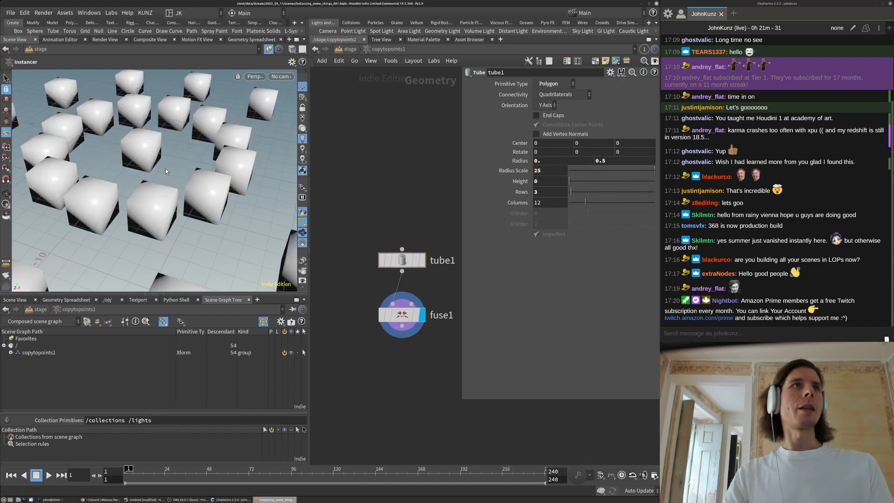
key(space+f)
key(space+g)
scroll(155, 187, up, 4)
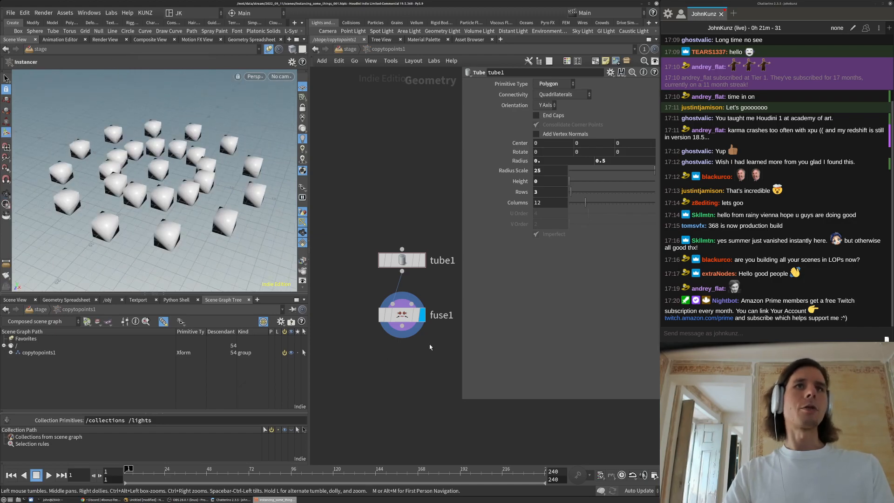
drag(400, 315, 400, 331)
middle_drag(390, 423, 386, 398)
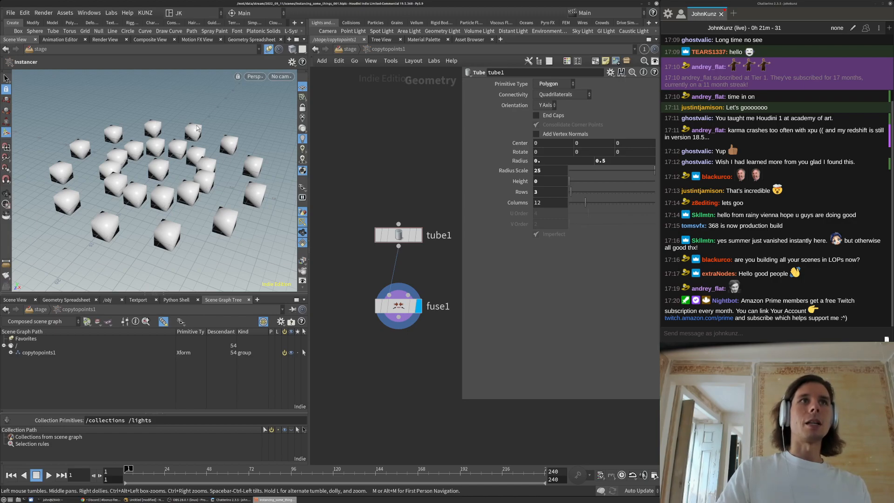
drag(238, 175, 219, 192)
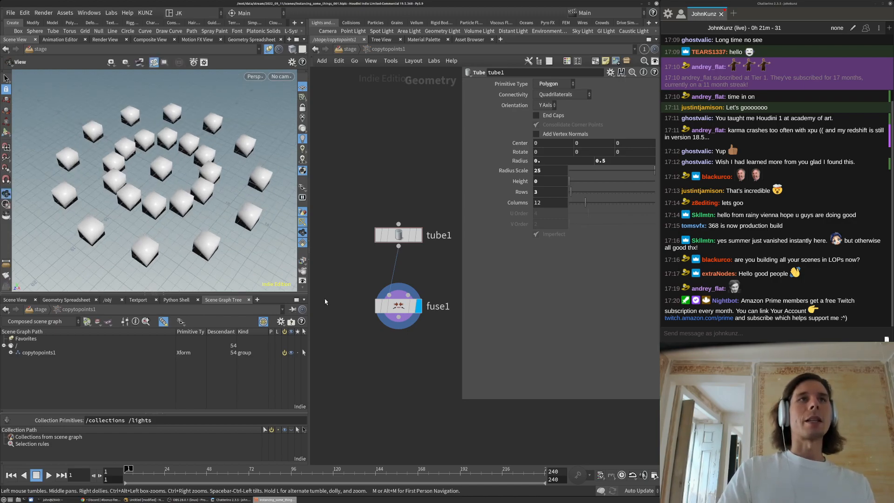
drag(464, 405, 487, 350)
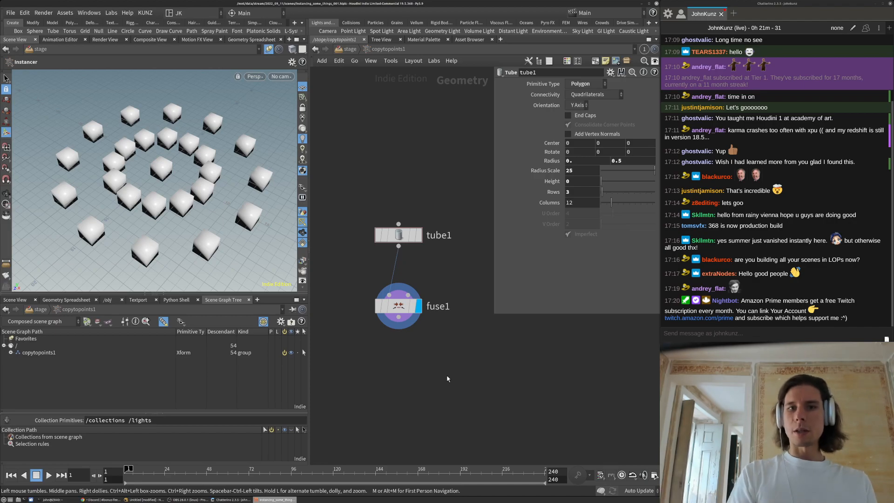
Add a displayed PolyFrame node fed by fuse1
key(Tab)
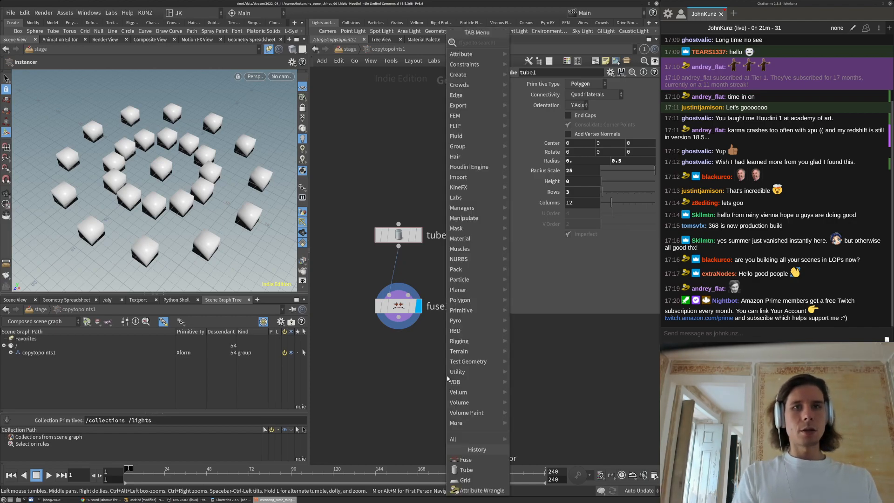
text(fram)
key(Return)
click(447, 376)
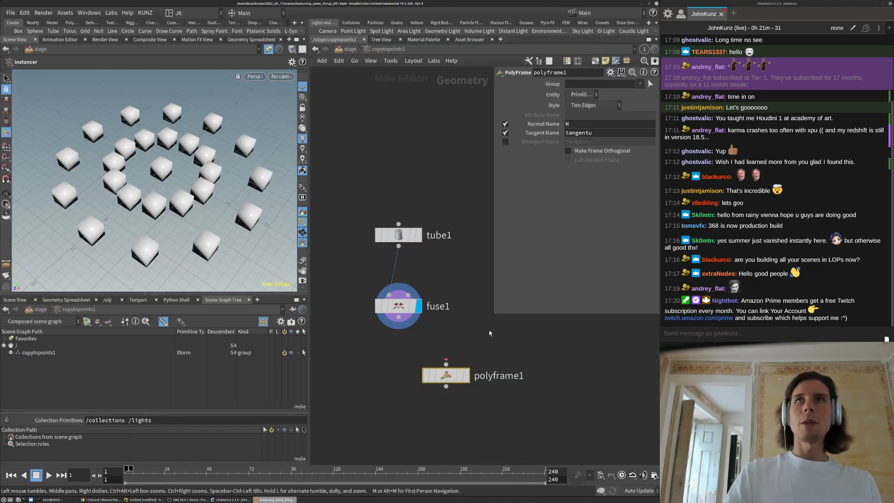
drag(446, 365, 399, 317)
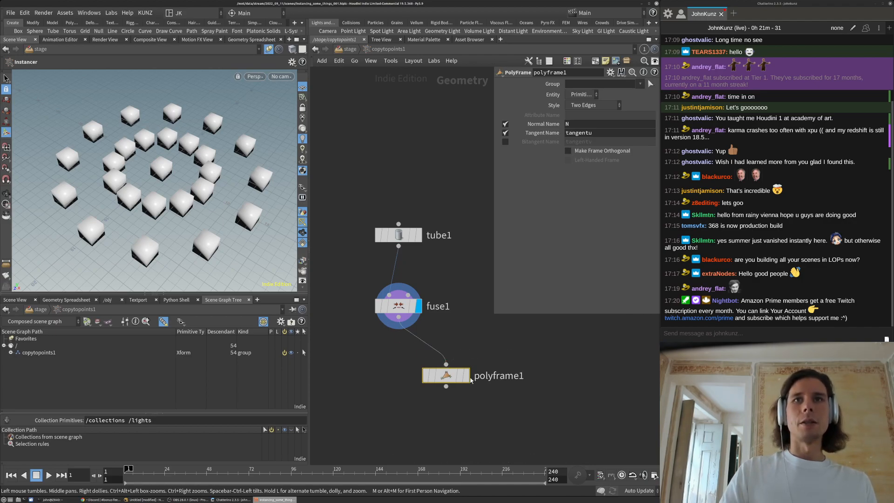
click(461, 375)
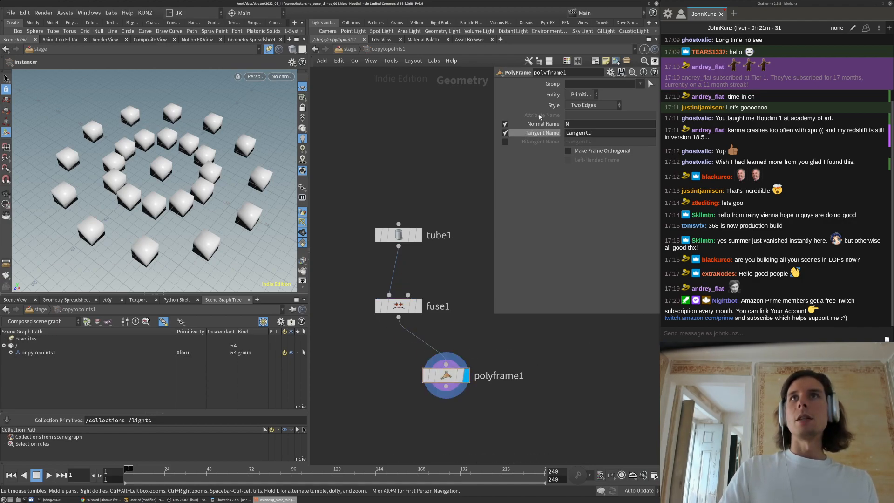
Turn off PolyFrame's Normal Name and write its tangent into N
click(506, 124)
double_click(608, 133)
text(N)
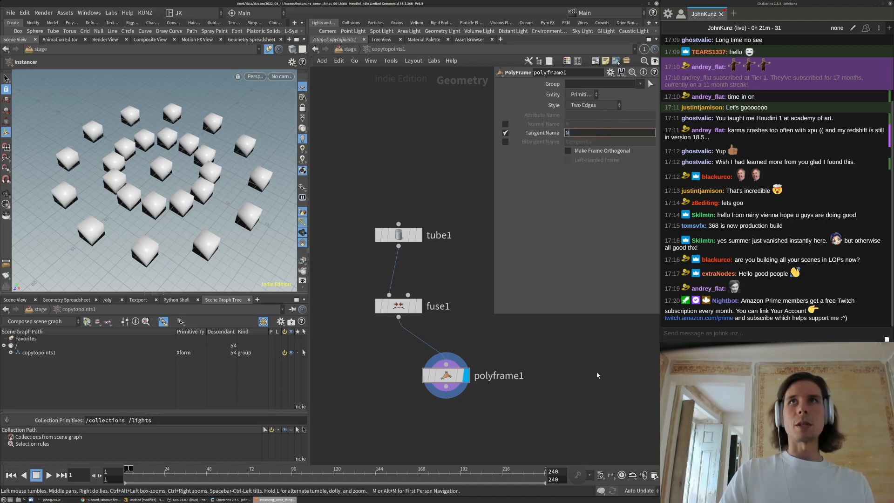
alt+drag(115, 167, 161, 165)
alt+right_drag(160, 166, 209, 140)
alt+drag(209, 139, 233, 129)
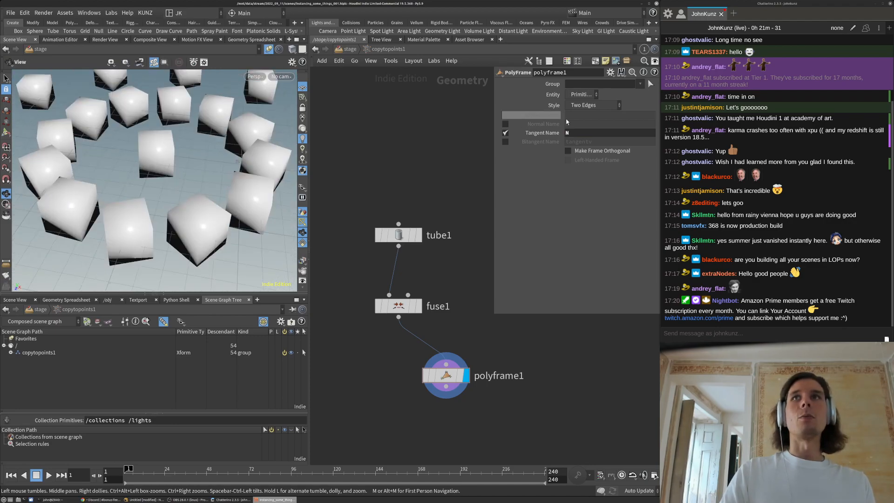
alt+right_drag(184, 133, 222, 173)
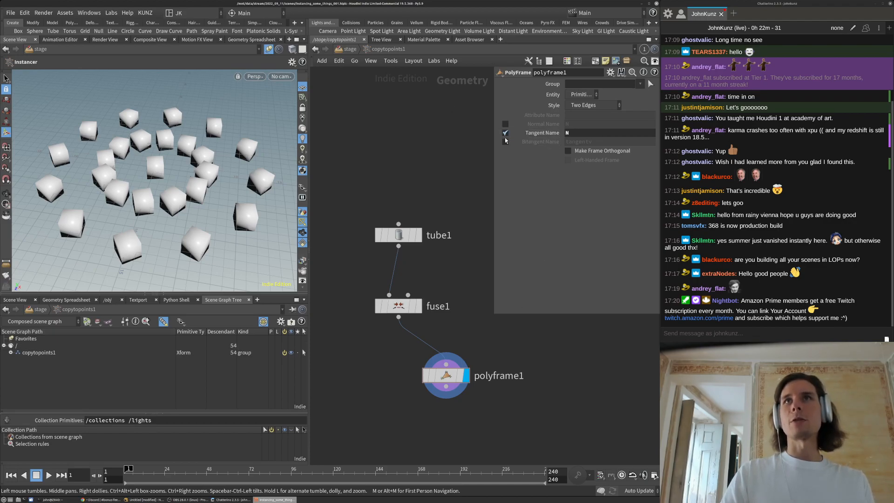
Insert an Attribute Randomize node between fuse1 and polyframe1
key(Tab)
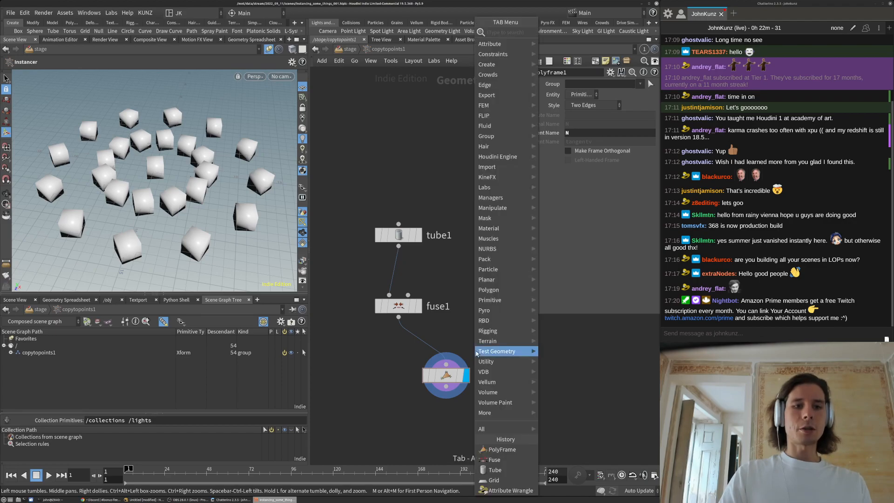
text(rand)
click(569, 34)
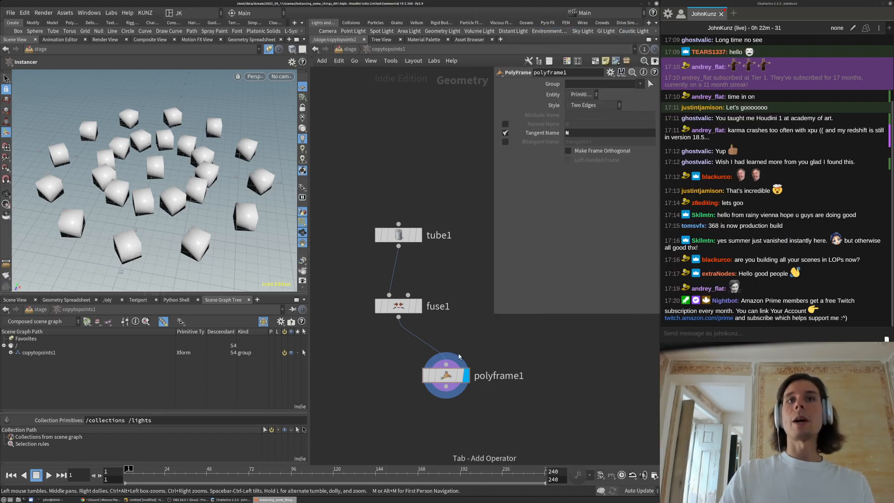
click(451, 352)
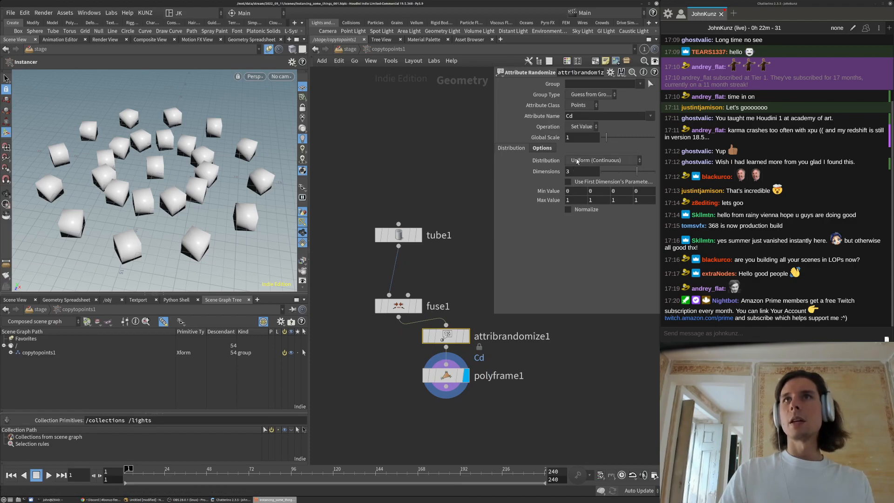
Randomize a 1-dimension pscale attribute, uniform distribution, minimum value 0.4
click(578, 161)
click(576, 132)
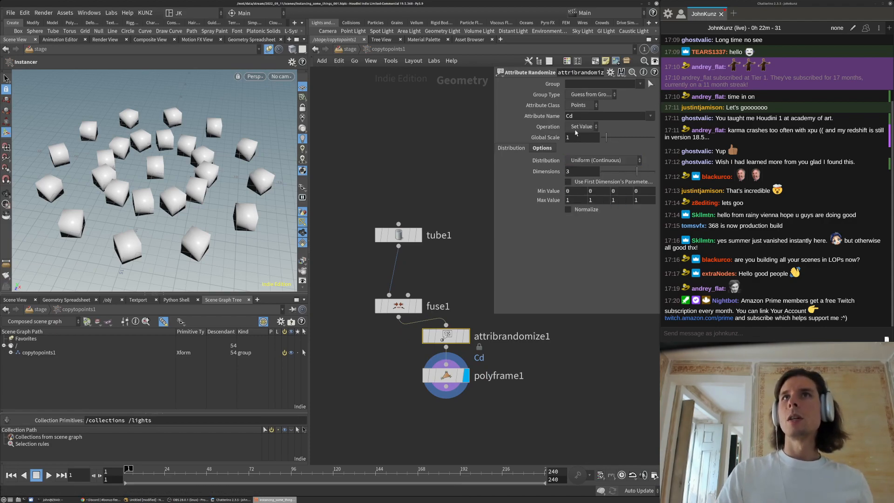
click(582, 172)
key(Return)
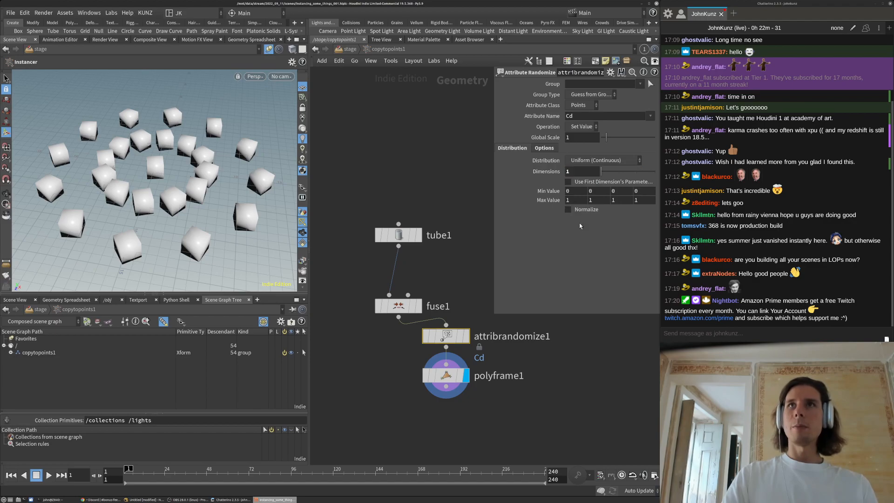
click(585, 117)
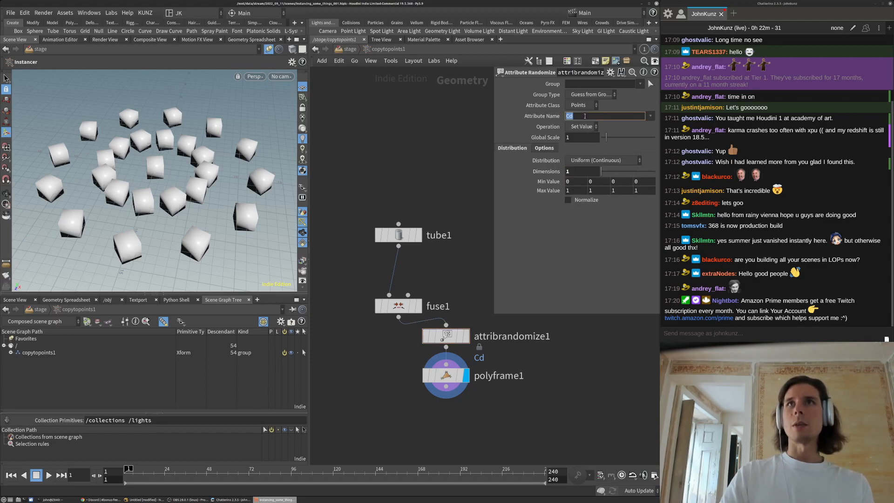
text(pscale)
key(Return)
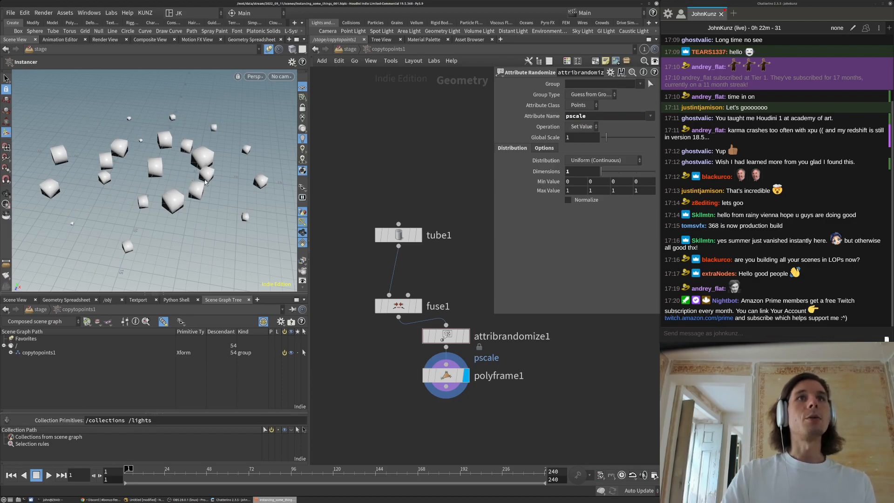
middle_drag(577, 183, 603, 183)
alt+drag(138, 169, 101, 186)
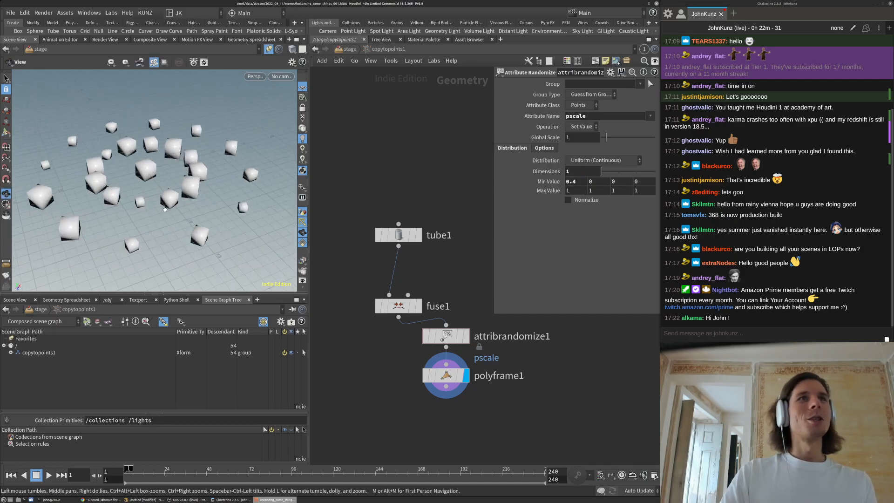
Arrange attribrandomize1 and polyframe1 neatly under fuse1
drag(153, 140, 183, 184)
drag(483, 426, 406, 365)
drag(175, 248, 152, 195)
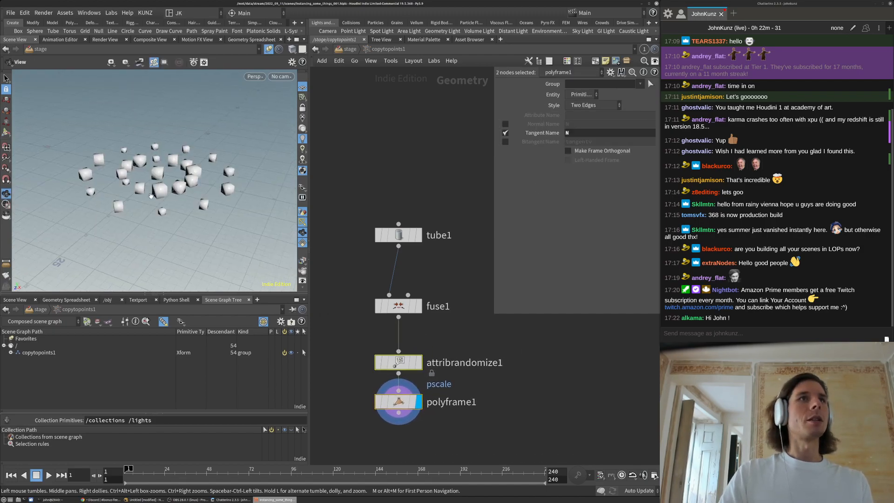
click(387, 152)
Go up to /stage, shrink the parameter pane and reposition the stage nodes
key(u)
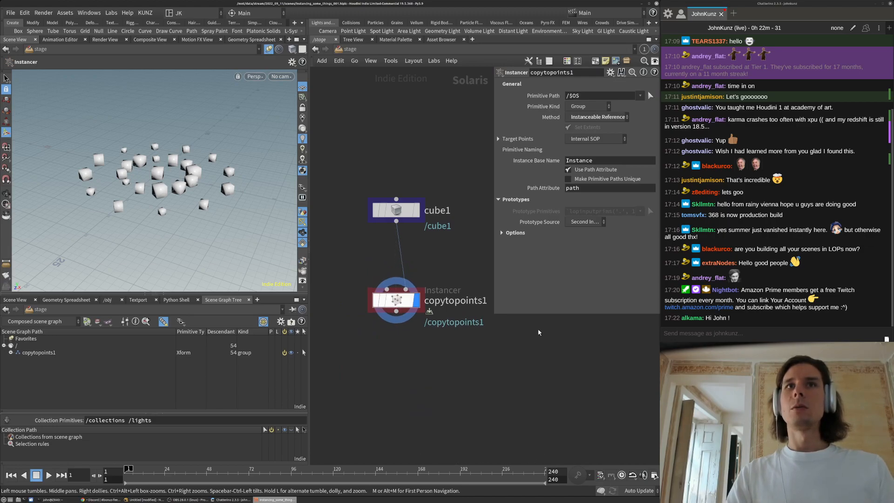
drag(494, 315, 526, 241)
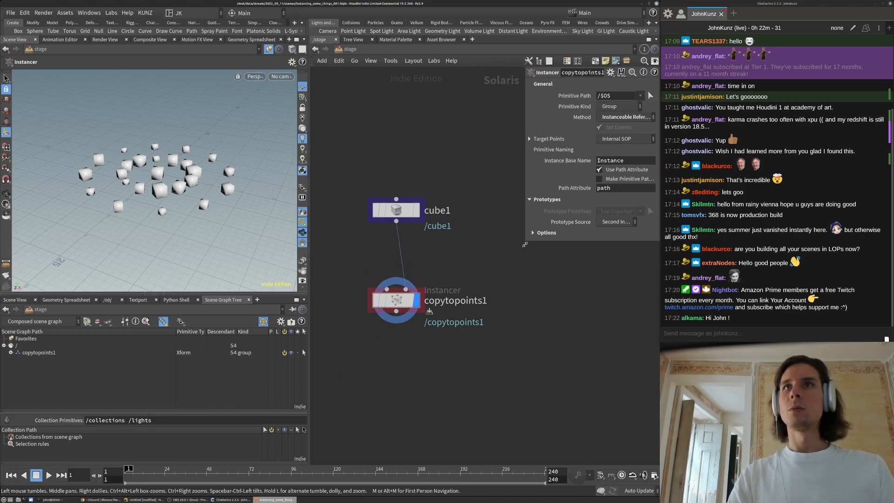
middle_drag(473, 316, 498, 282)
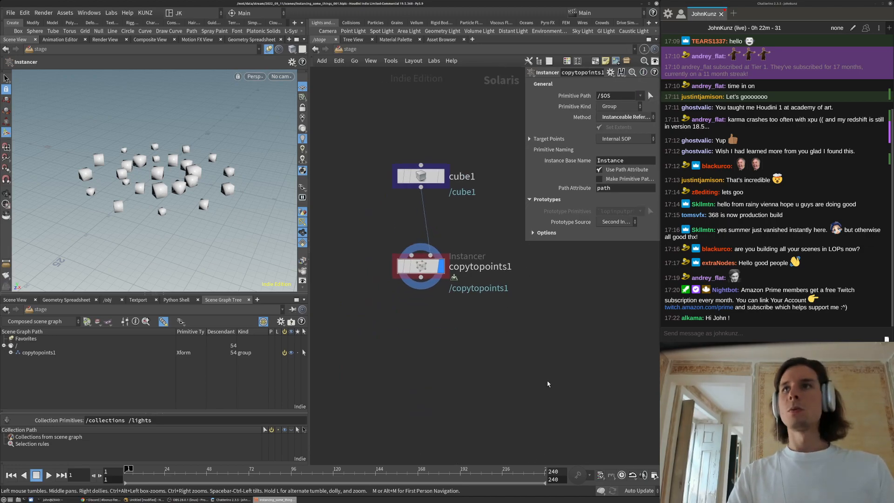
middle_drag(508, 287, 455, 330)
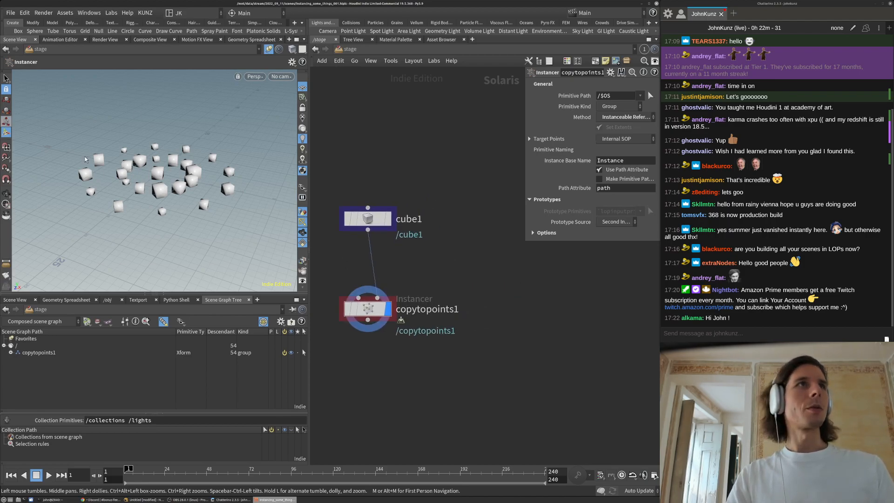
Switch the viewport renderer to Karma
click(255, 76)
click(275, 122)
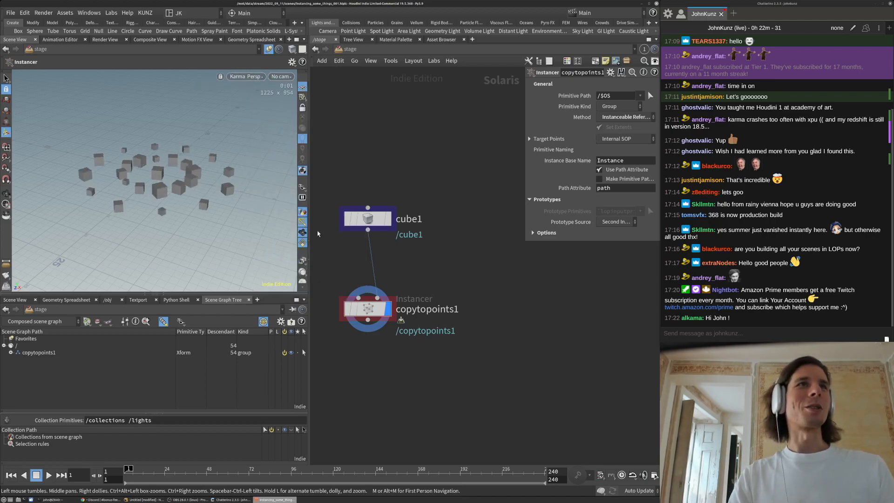
middle_drag(425, 389, 454, 366)
Add a displayed grid1 after copytopoints1 with uniform scale 10 as a floor
key(Tab)
text(gr)
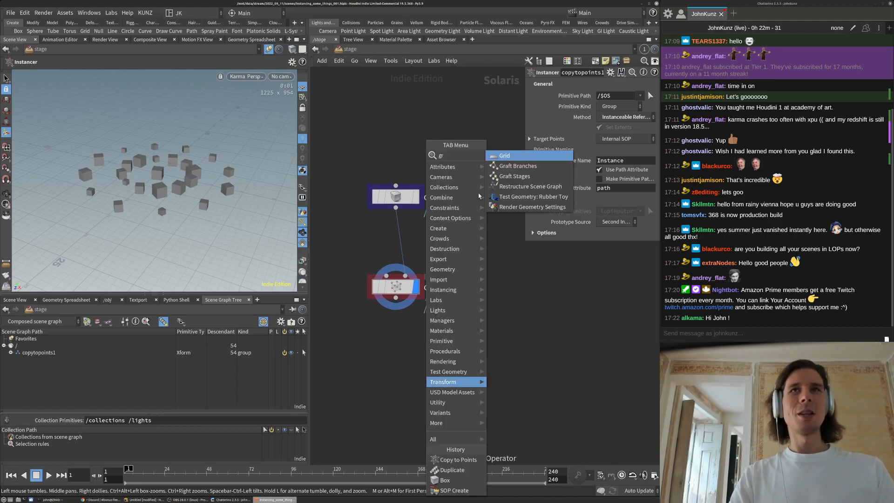
click(497, 157)
click(475, 238)
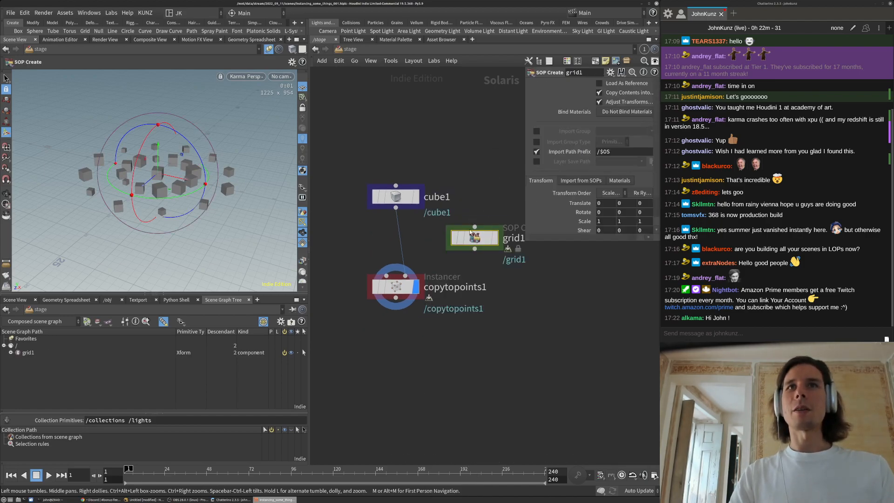
drag(475, 227, 396, 298)
click(495, 238)
drag(477, 238, 400, 335)
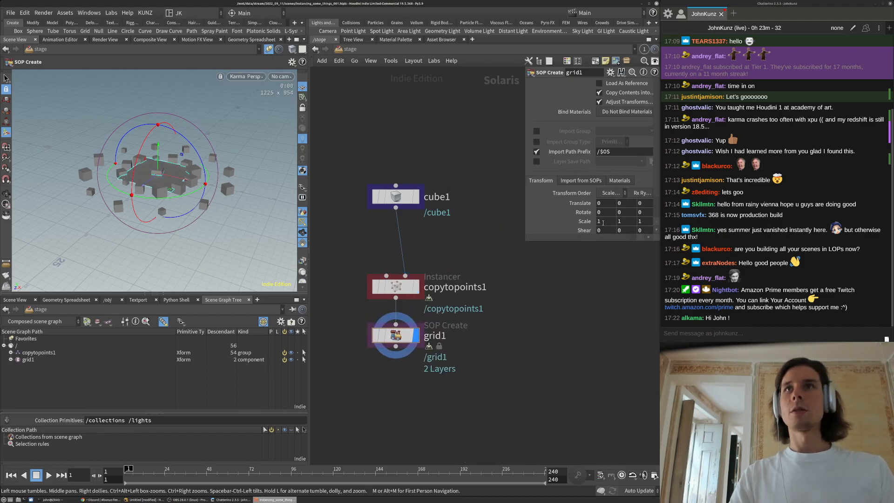
scroll(602, 223, down, 2)
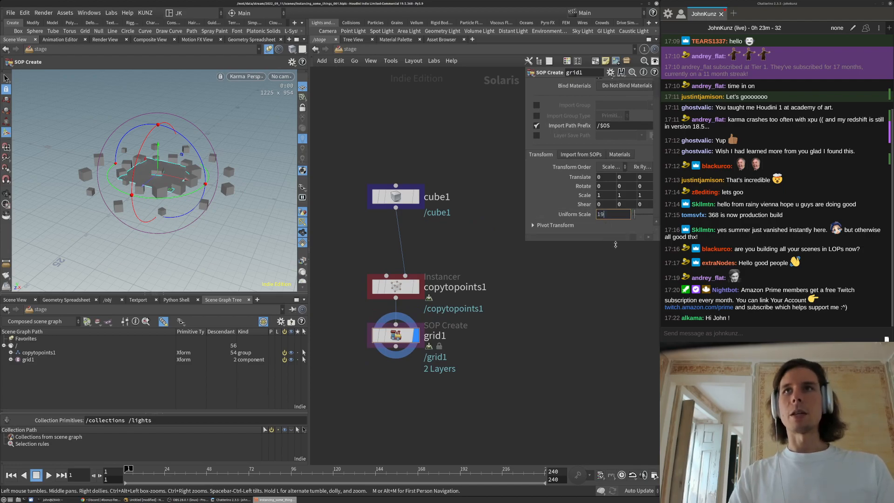
key(Return)
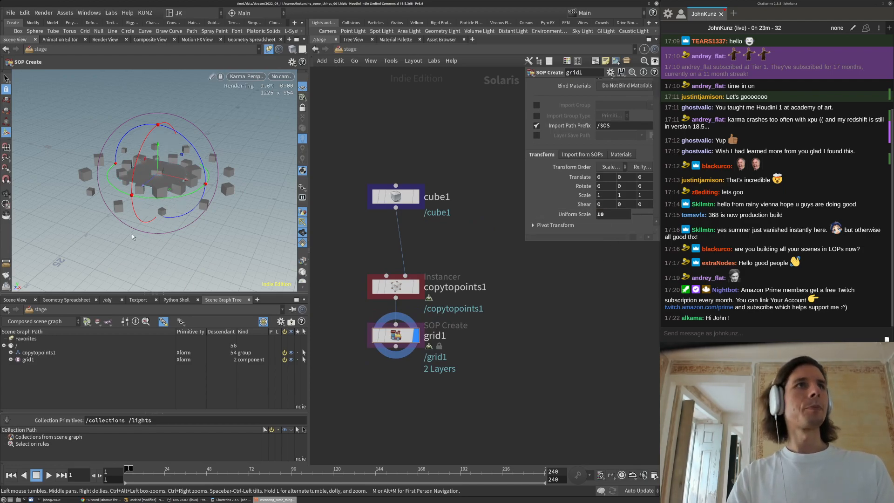
Try a cube1 Translate Y of 0.5 and orbit under the grid to check the placement
click(394, 193)
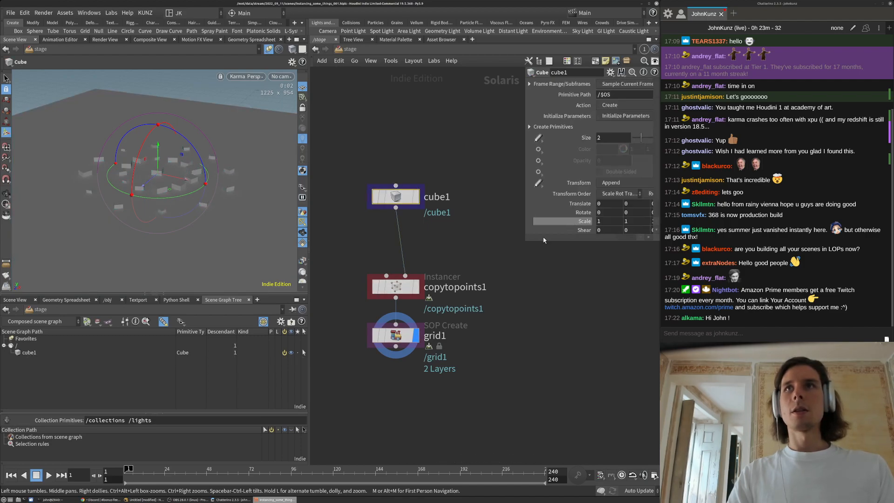
drag(525, 236, 481, 237)
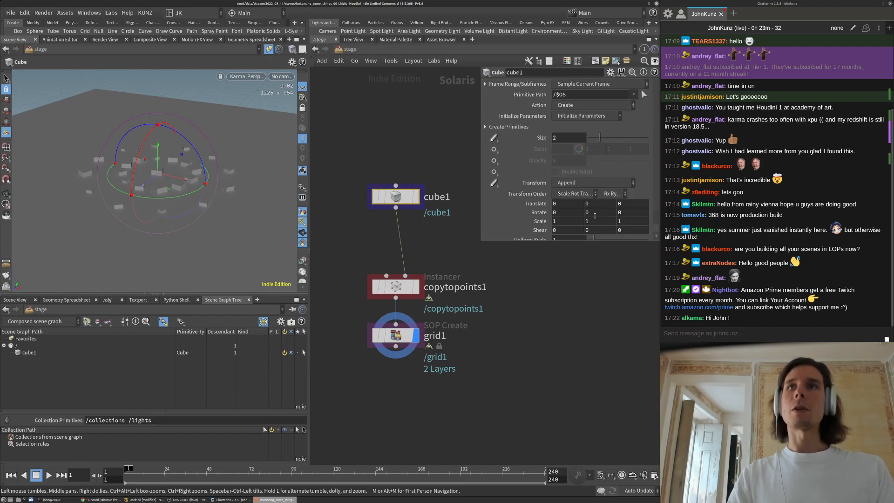
text(0.5)
key(Return)
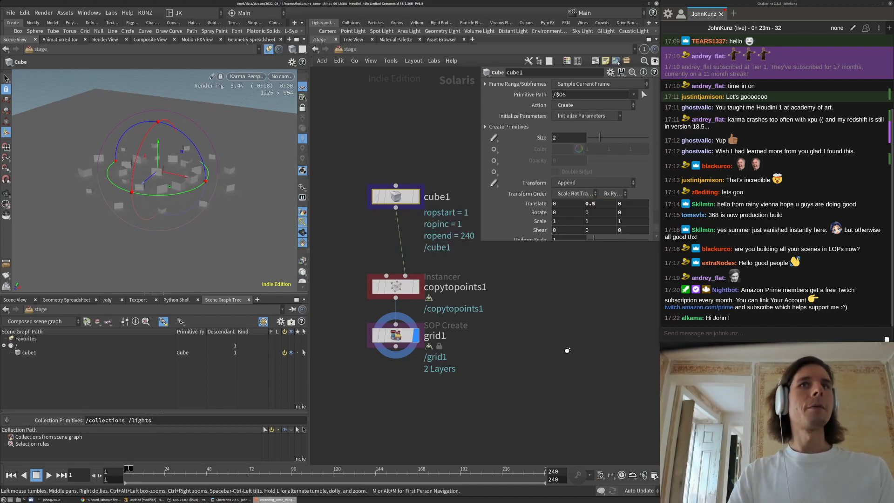
key(Escape)
drag(219, 206, 220, 184)
Set cube1's Translate Y to 1 and orbit to a side view to confirm the cubes rest on the grid
drag(586, 204, 617, 356)
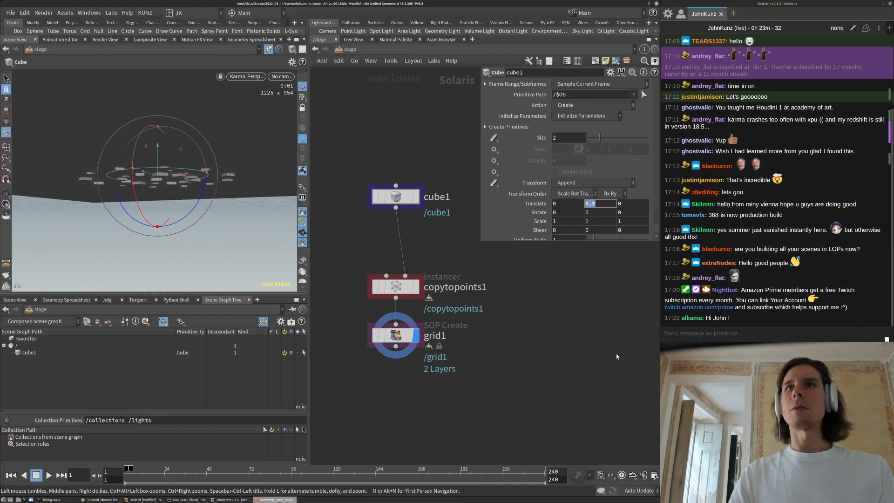
text(1)
key(Return)
key(Escape)
drag(221, 175, 201, 170)
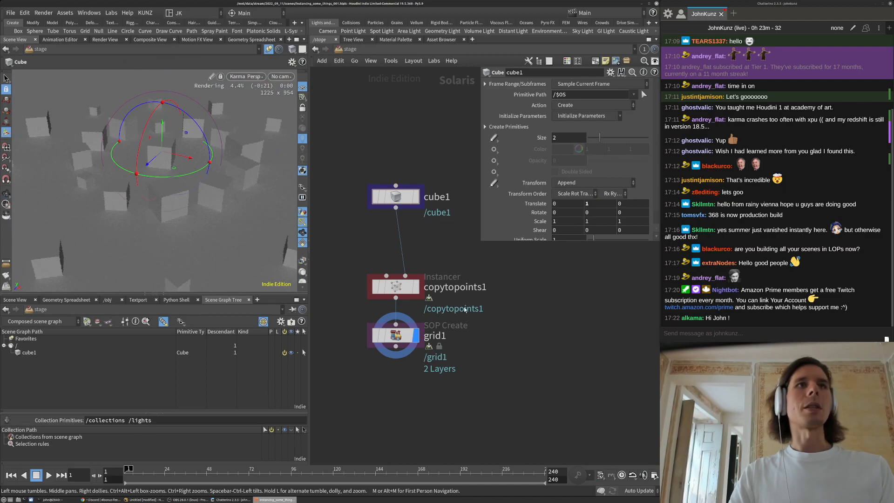
alt+right_drag(110, 231, 74, 205)
drag(74, 205, 118, 255)
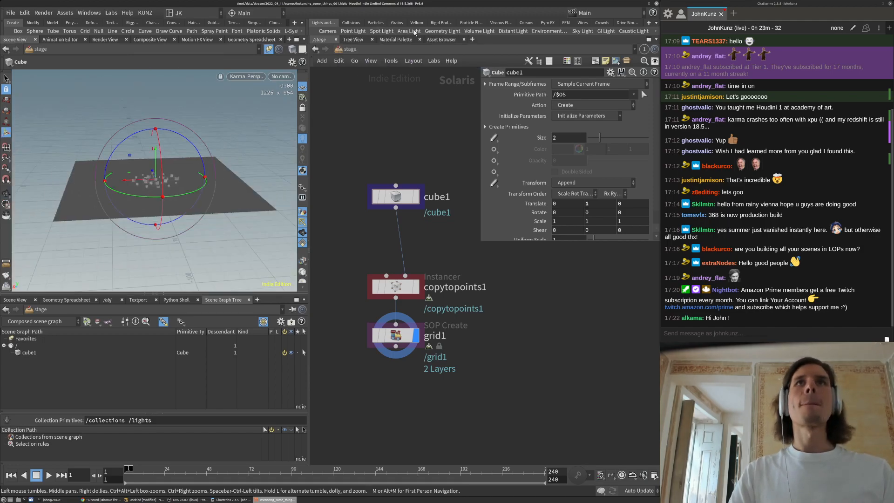
Add an area light, then return to a free, wider viewport above the scene
click(224, 222)
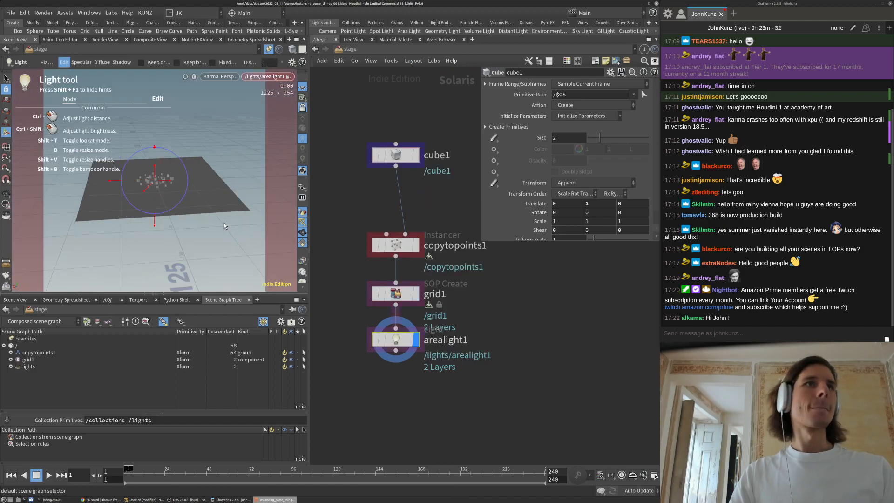
click(303, 110)
alt+drag(208, 164, 136, 208)
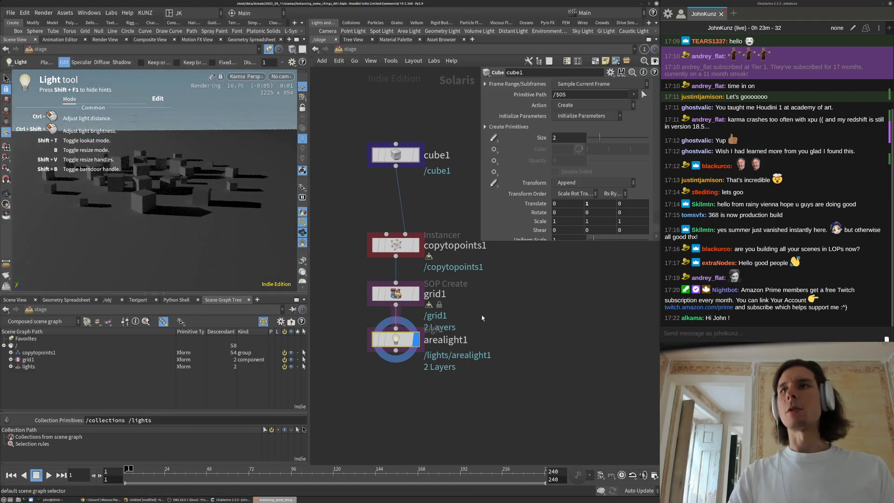
drag(310, 310, 404, 310)
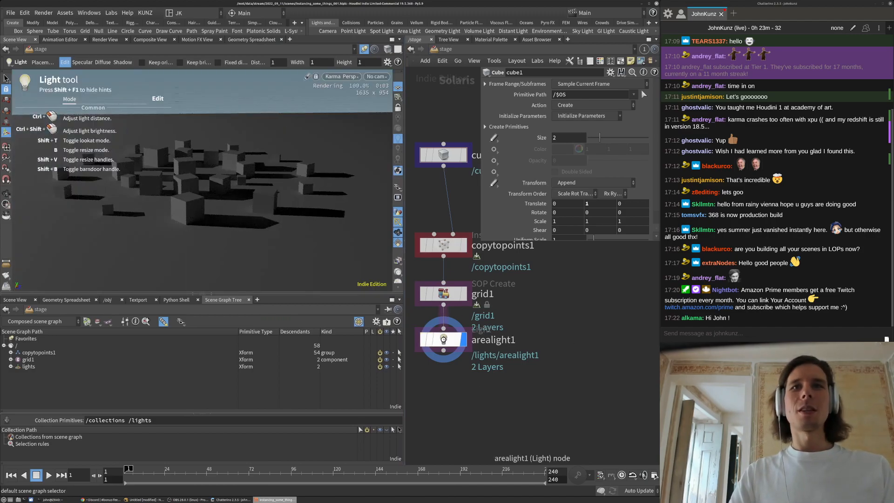
Set arealight1's exposure to 17, add a camera, and enter the copytopoints1 network
click(443, 339)
double_click(568, 162)
text(16)
key(Return)
click(571, 164)
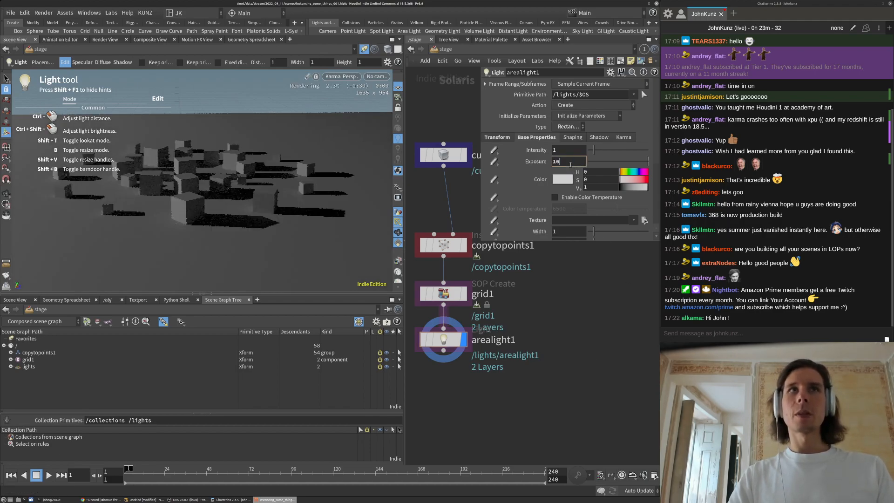
key(BackSpace)
text(7)
key(Return)
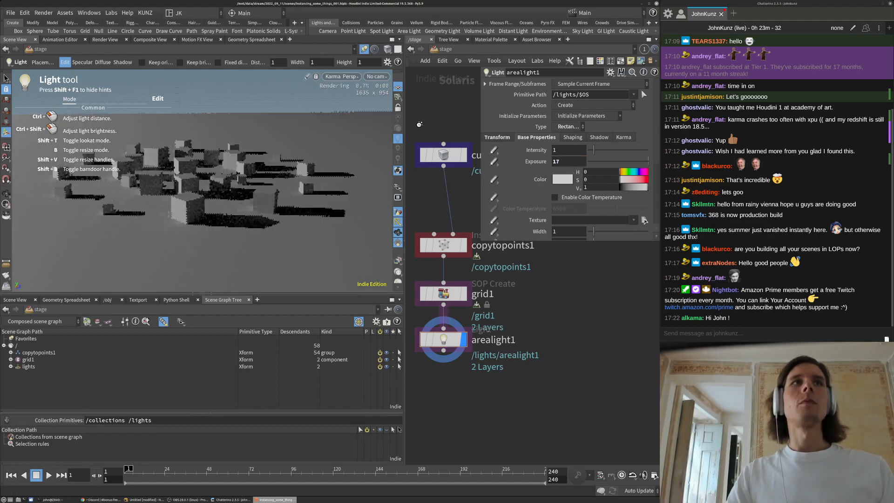
click(329, 31)
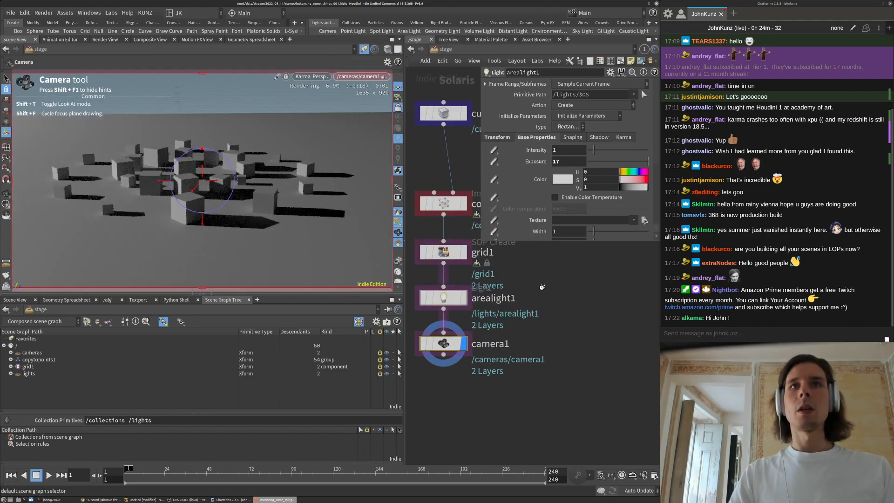
double_click(443, 203)
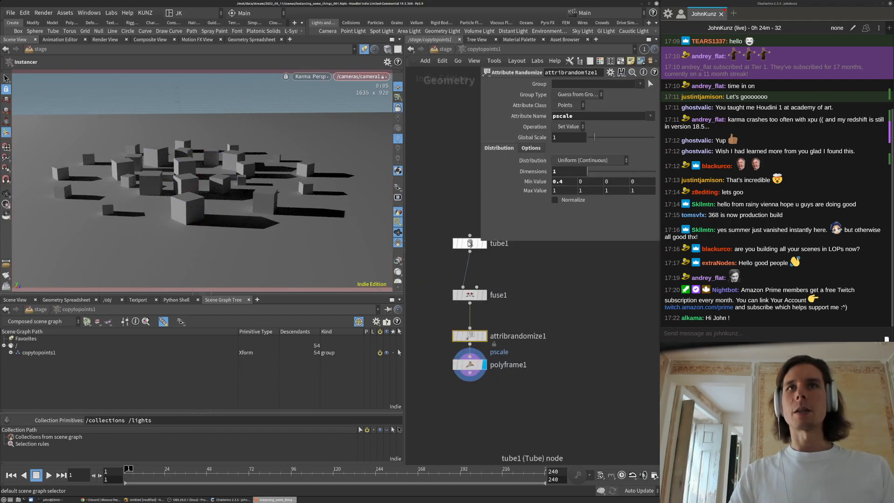
Give tube1 26 rows and 25 columns for 1,256 cubes, then bring up Display Options
click(465, 242)
middle_drag(553, 310, 527, 359)
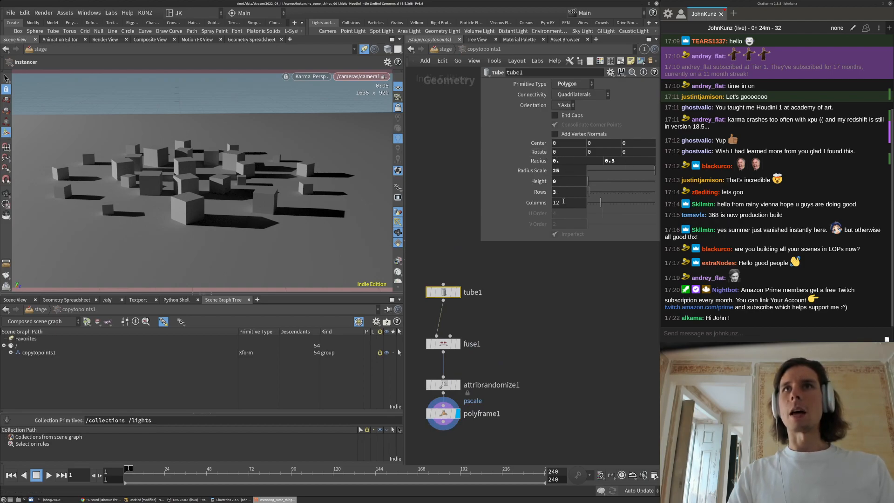
key(Return)
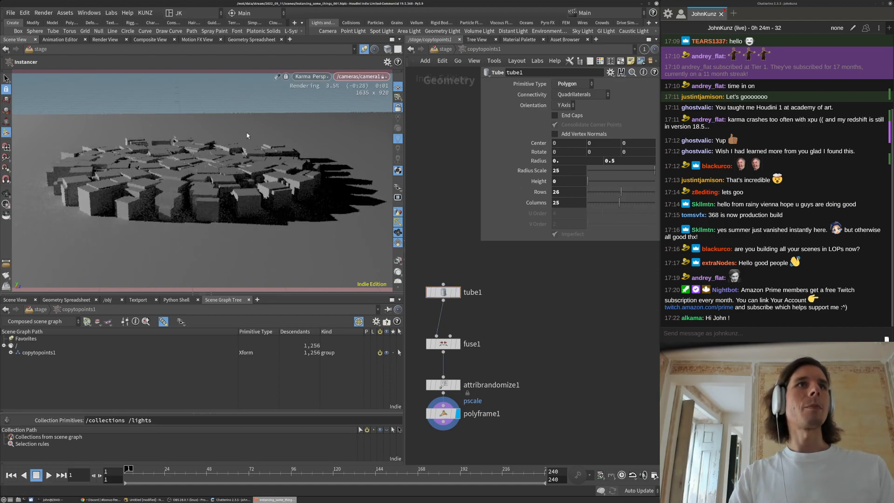
key(d)
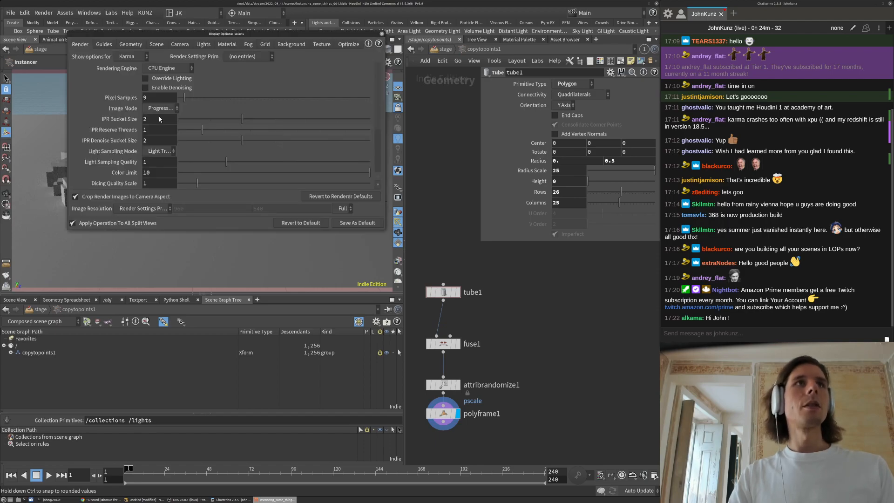
Set the viewport Background Color Scheme to Dark
click(292, 45)
click(140, 57)
click(134, 78)
click(382, 34)
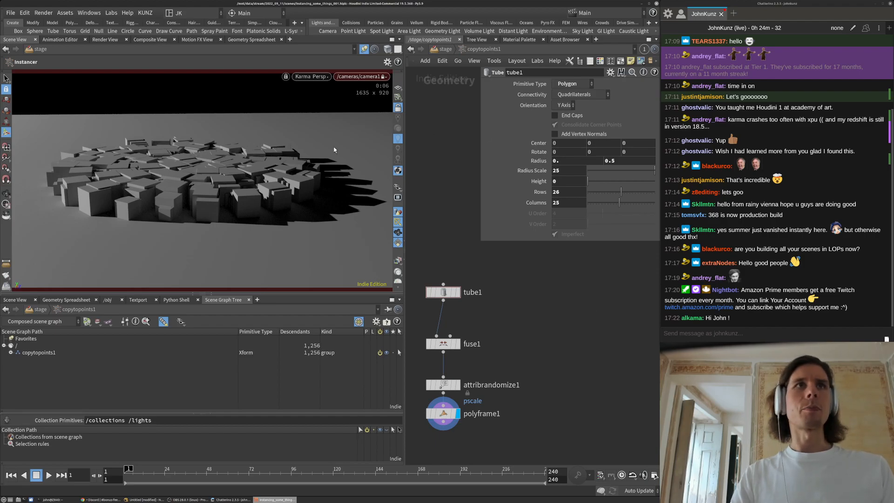
At the /stage level, make the Karma viewport render with the XPU Engine
click(445, 49)
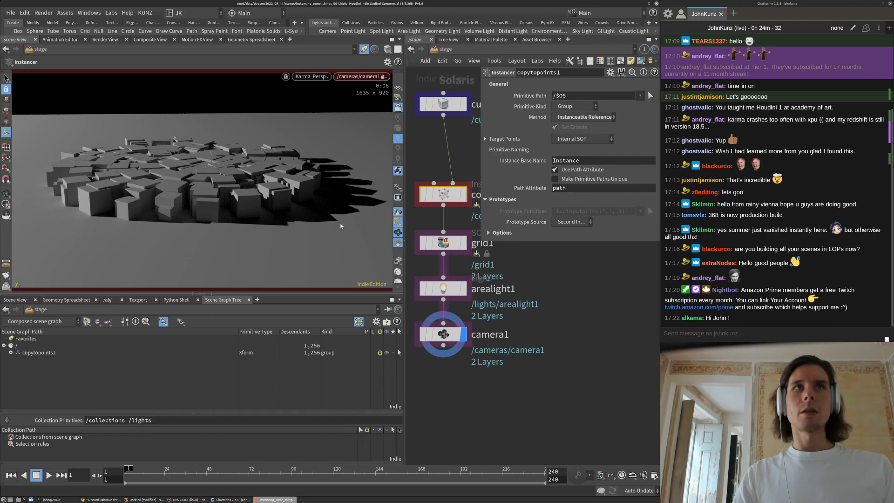
click(496, 382)
scroll(496, 381, down, 1)
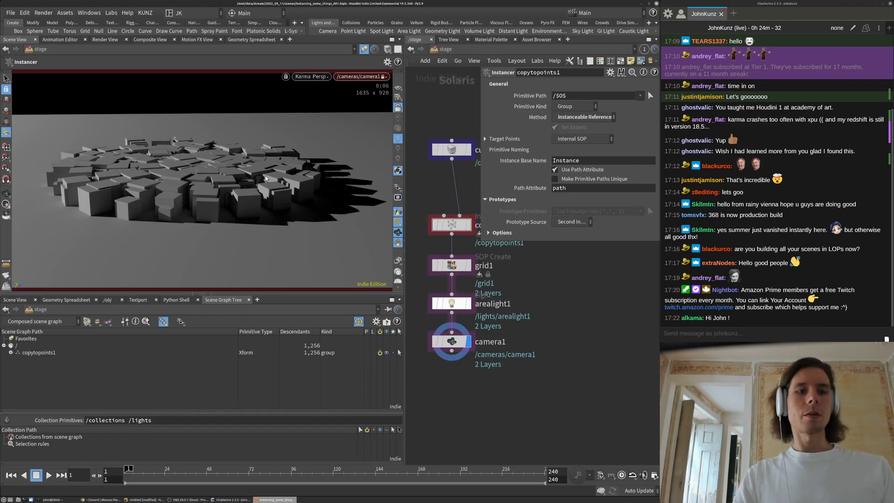
key(d)
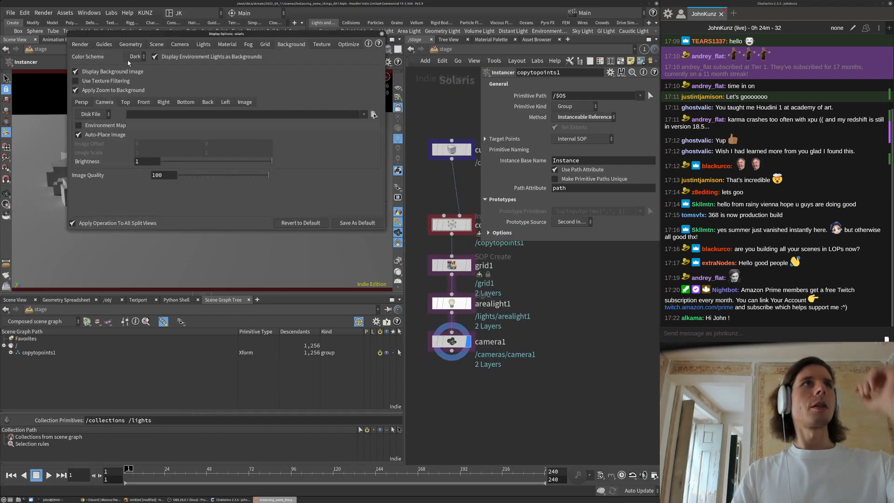
click(80, 43)
click(166, 68)
click(184, 88)
Set the Karma Diffuse Limit to 4 and close the display options
drag(206, 34, 205, 252)
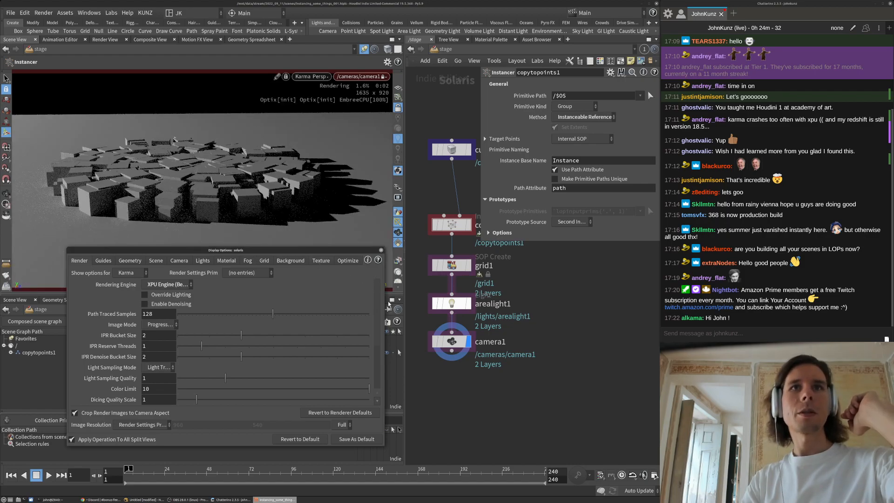
scroll(201, 363, down, 5)
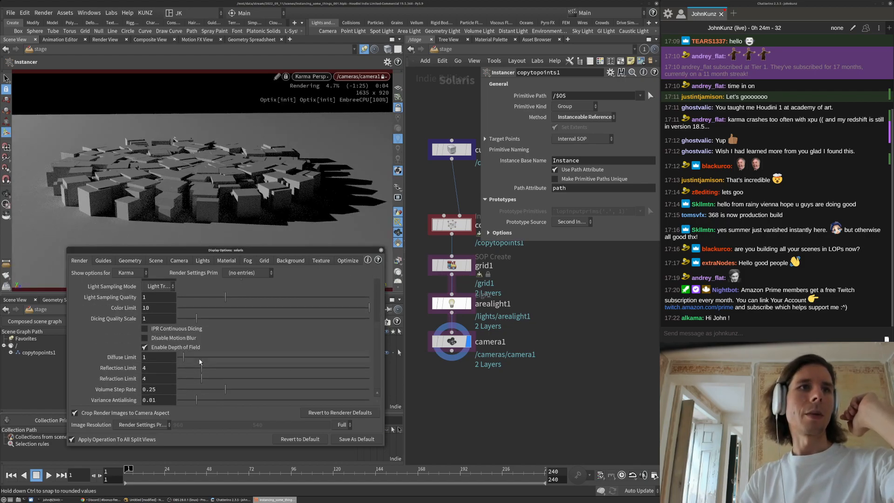
double_click(152, 357)
text(4)
key(Return)
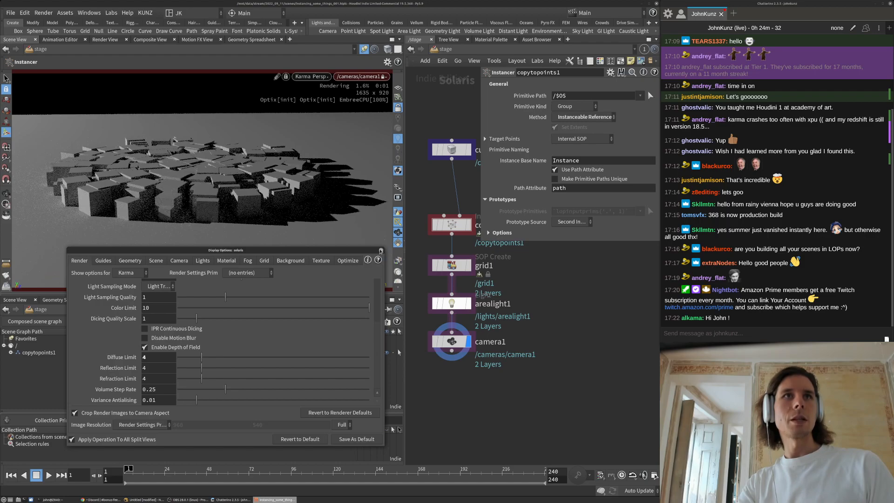
click(381, 251)
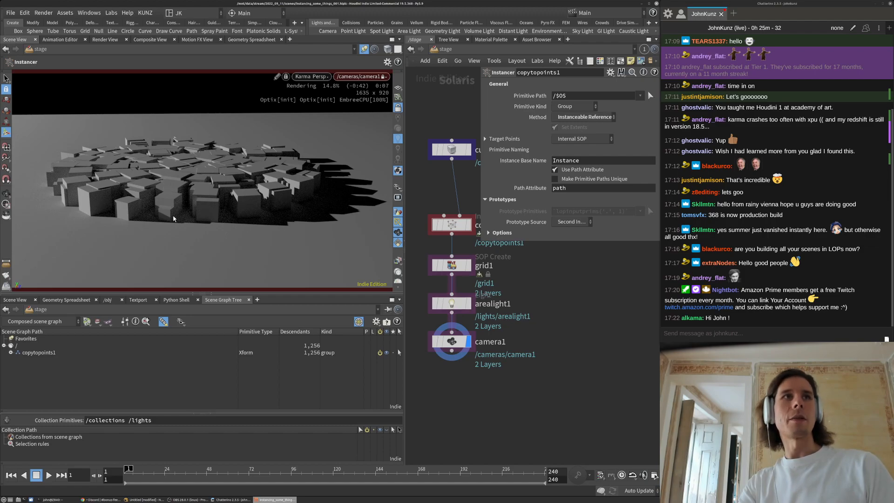
middle_drag(469, 202, 477, 259)
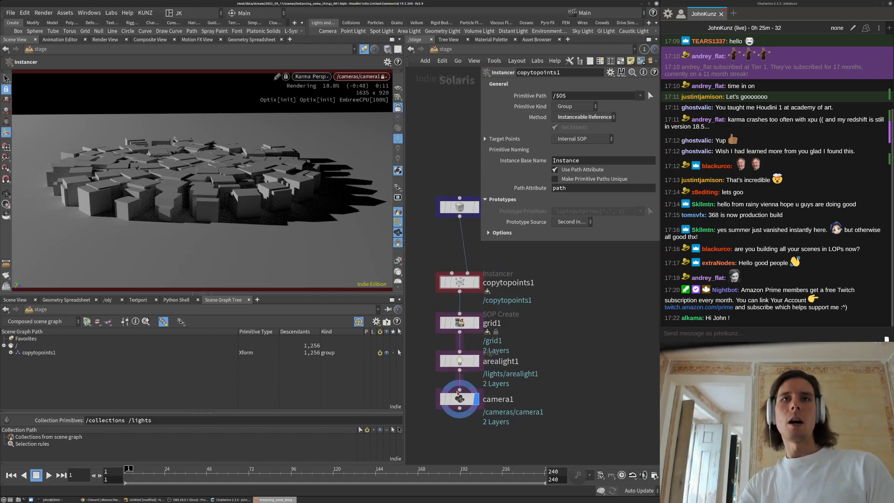
Inside copytopoints1, set tube1 to 44 columns and 13 rows
double_click(467, 284)
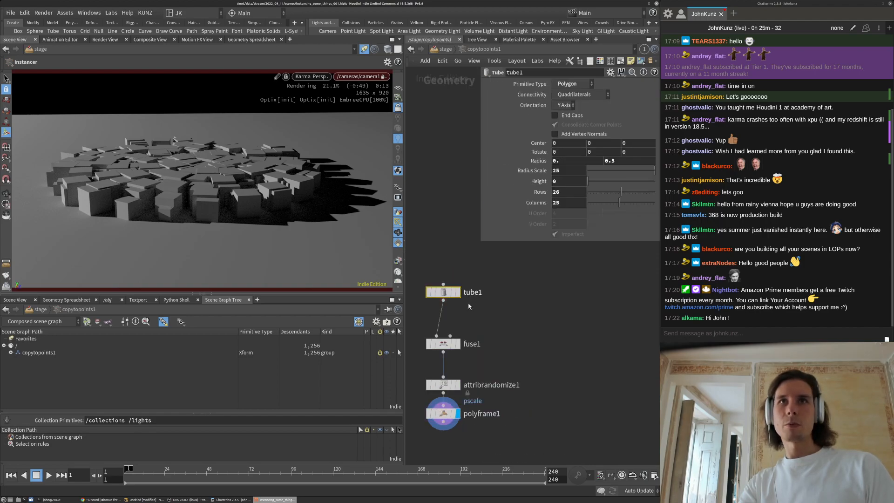
click(565, 173)
double_click(566, 173)
double_click(568, 193)
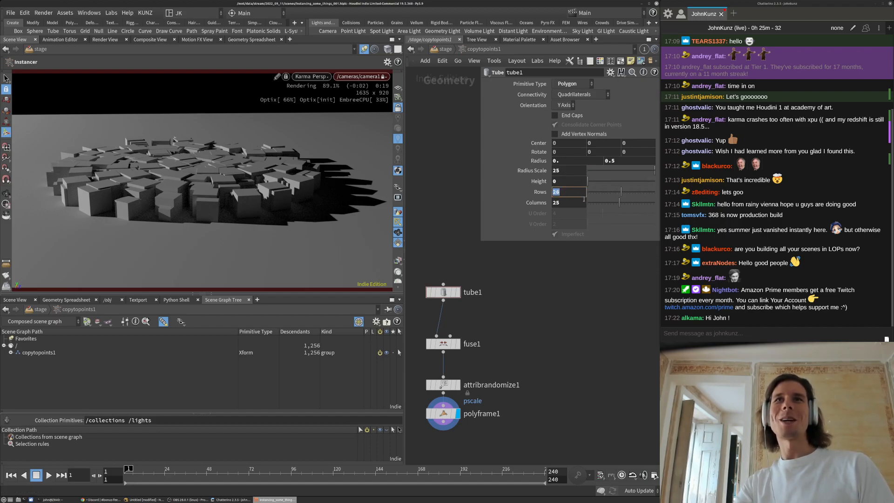
click(647, 202)
click(605, 193)
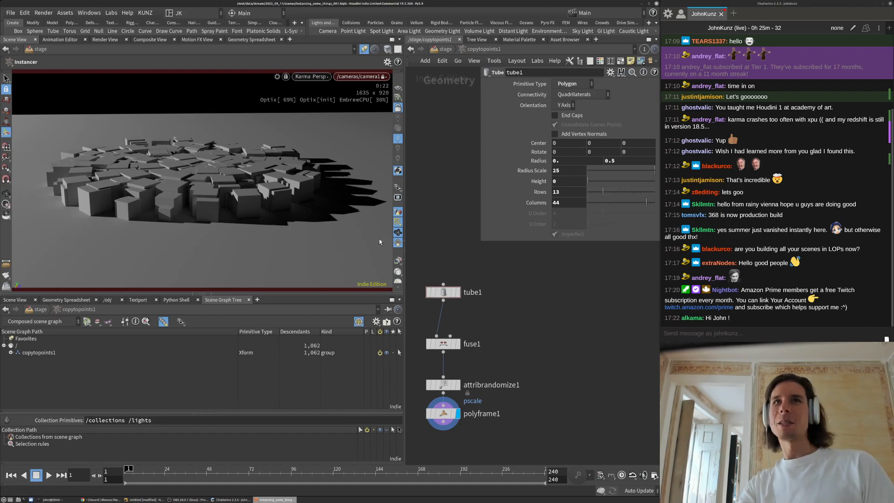
Re-lock the viewport to the camera and tumble it to a higher angle
click(398, 108)
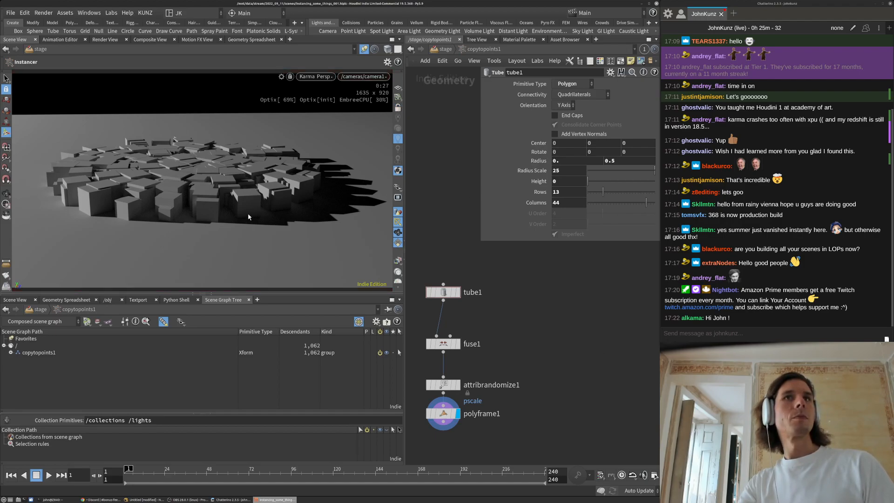
middle_drag(552, 277, 616, 256)
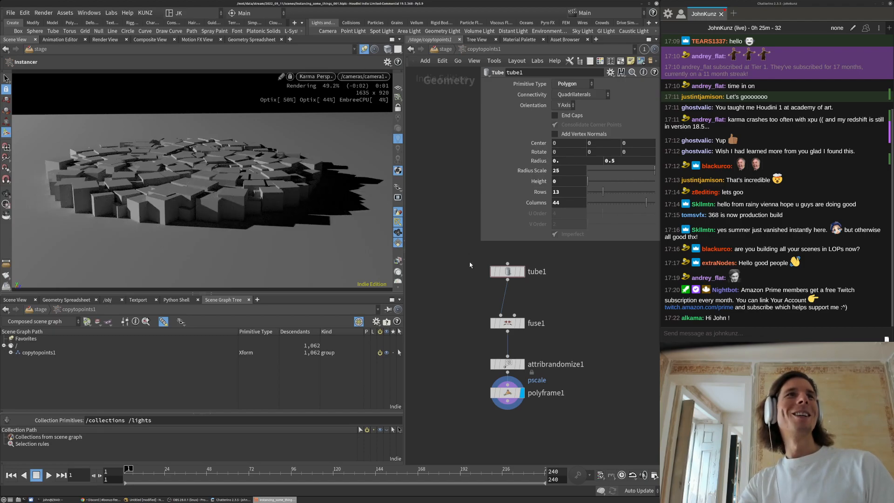
click(398, 109)
alt+drag(326, 166, 325, 201)
click(508, 364)
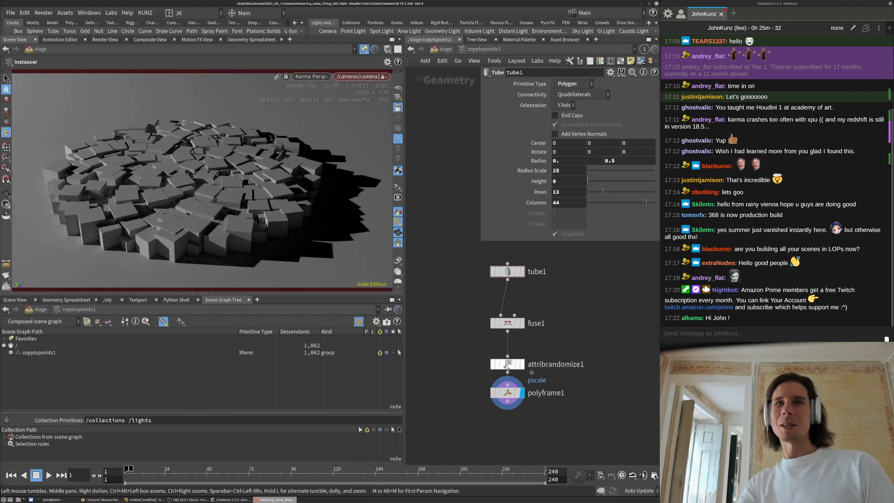
Set attribrandomize1's Global Scale to .2
click(577, 138)
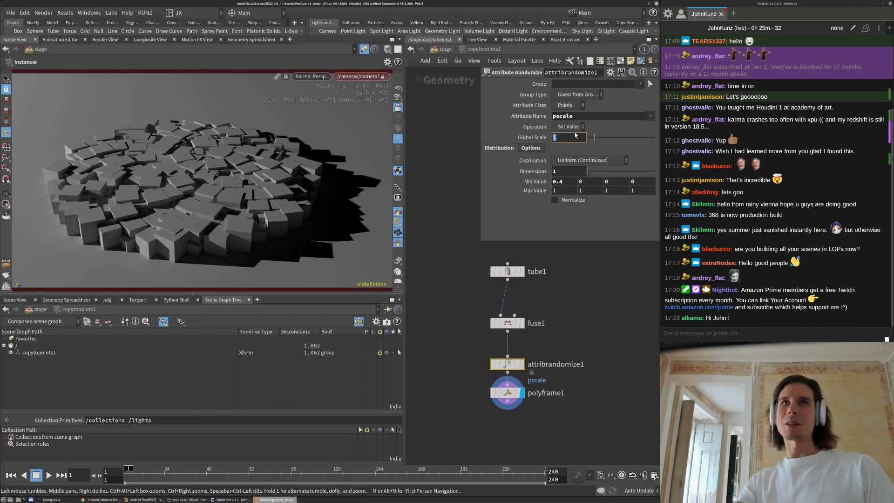
text(.2)
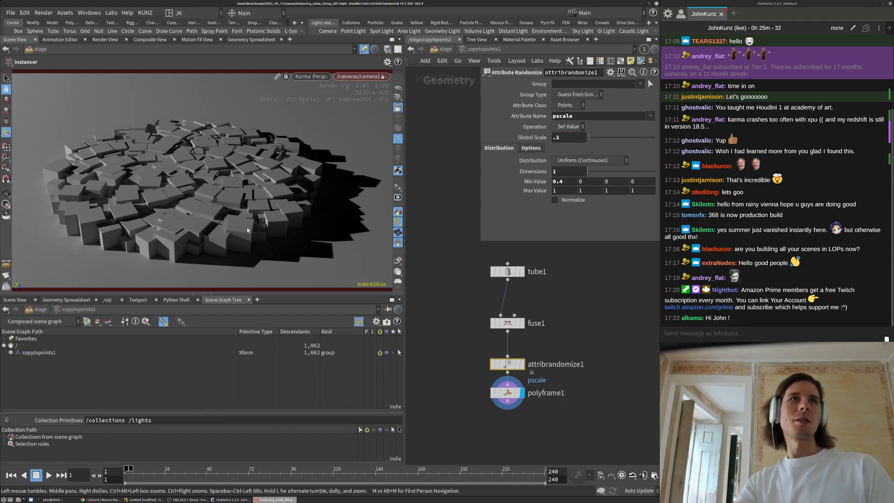
key(Return)
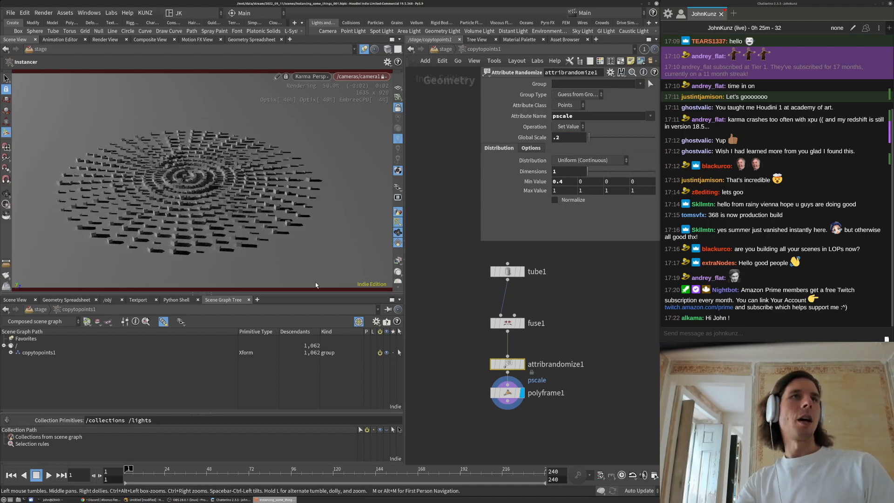
Tumble and zoom around the small scattered tile disc, then open a new Chrome tab
key(Escape)
drag(254, 229, 157, 195)
right_drag(240, 165, 196, 168)
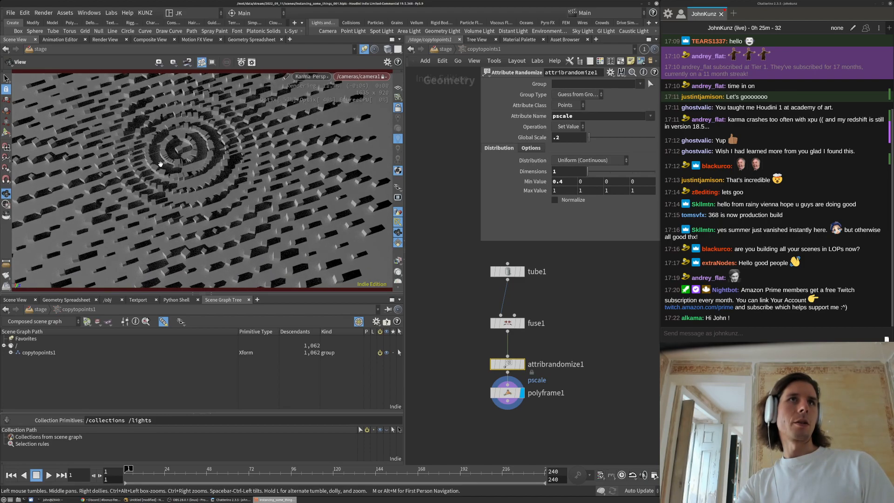
middle_drag(173, 168, 197, 180)
right_drag(196, 179, 374, 274)
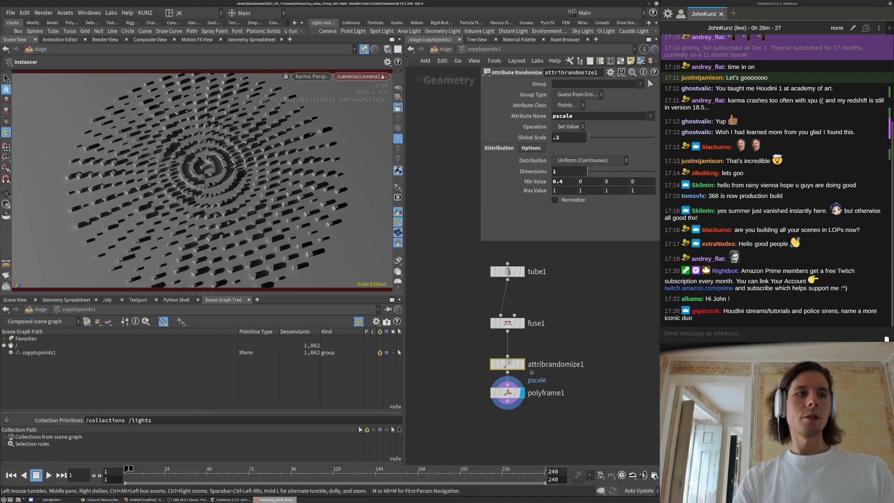
click(112, 500)
key(ctrl+t)
Search Google Images for 'solar arrays desert' and preview the Mojave Desert solar image
text(solar arrays)
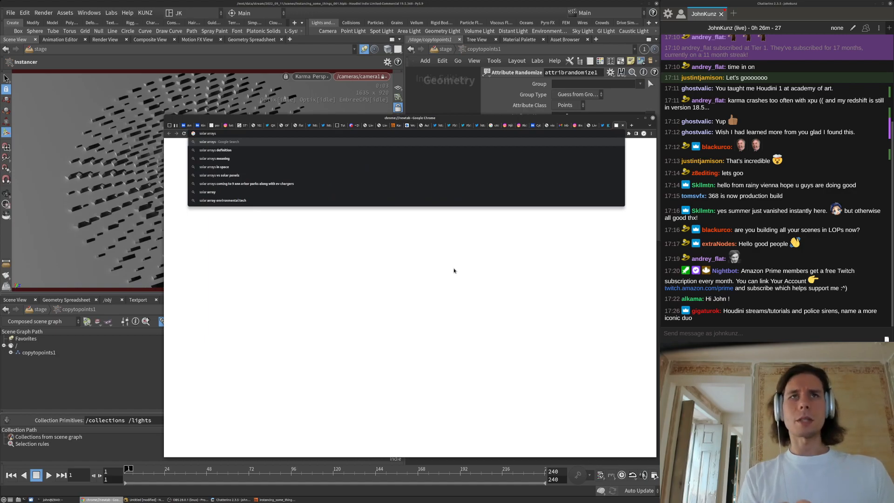
text(desert)
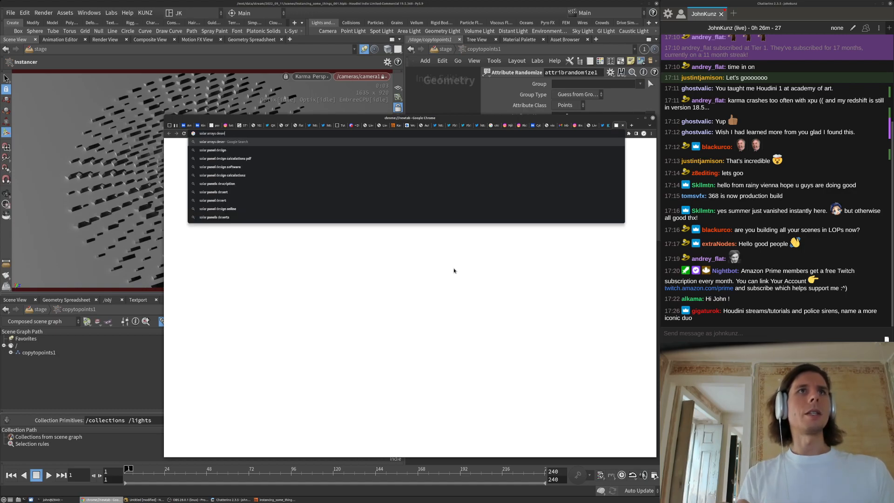
key(Return)
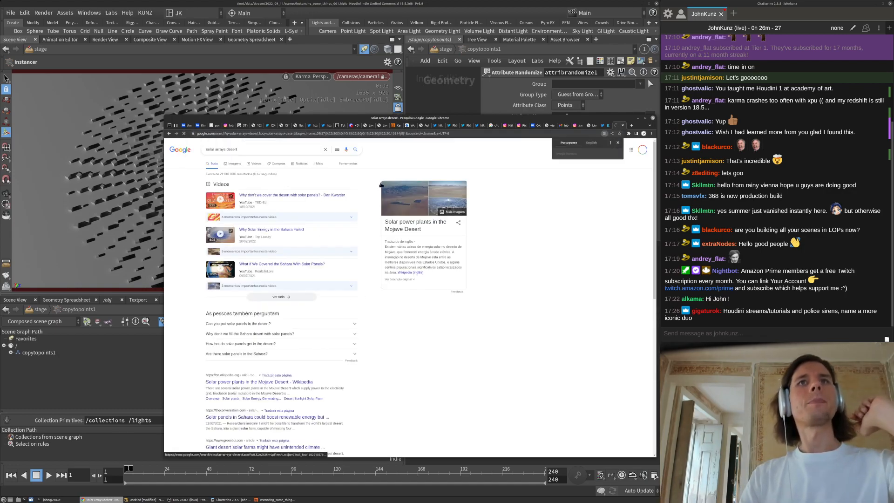
click(429, 243)
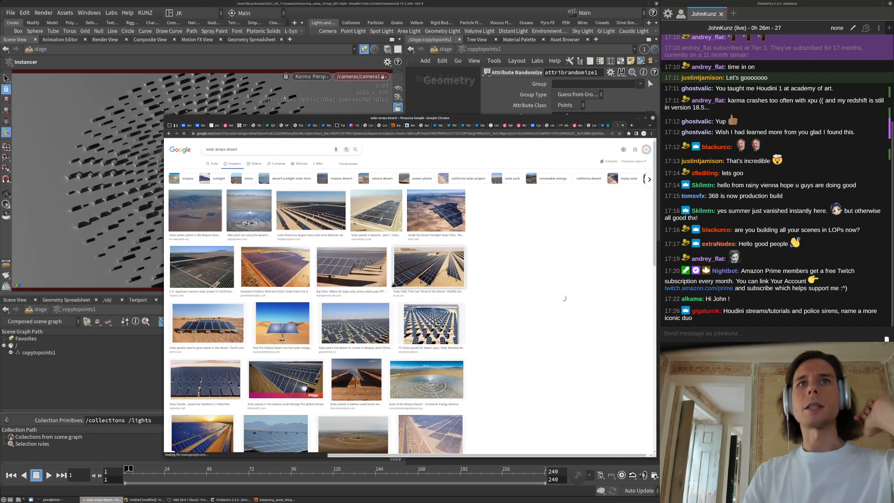
click(442, 384)
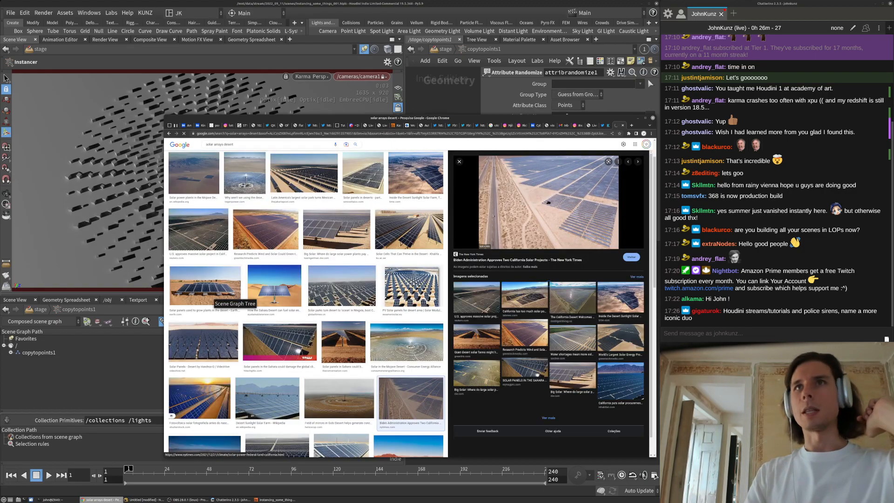
click(410, 347)
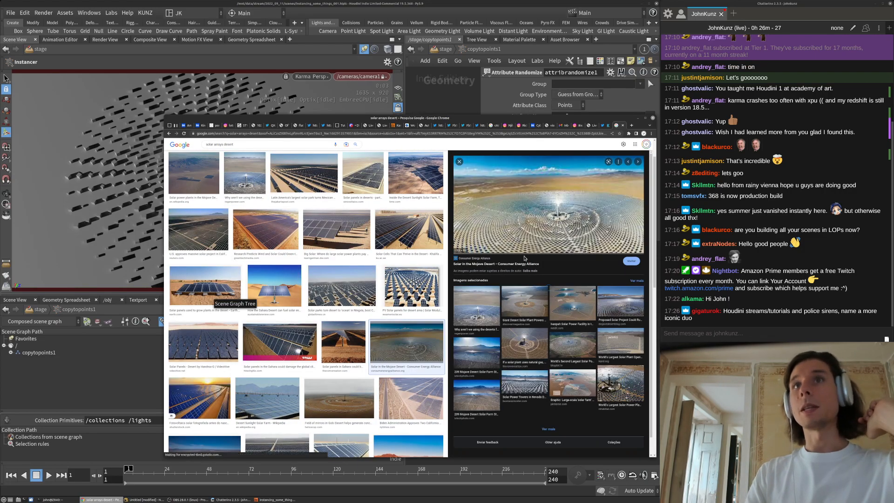
Preview more results, including circular, Gobi and Sahara solar fields, then return to Houdini
click(632, 301)
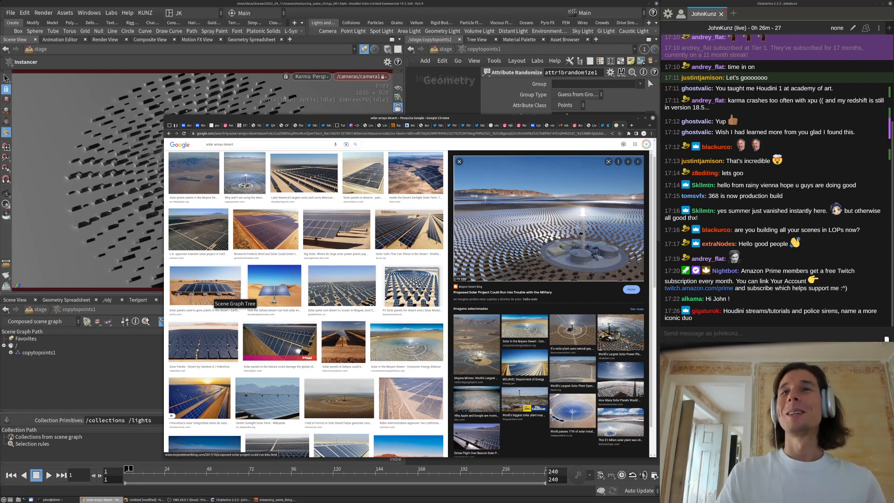
click(566, 415)
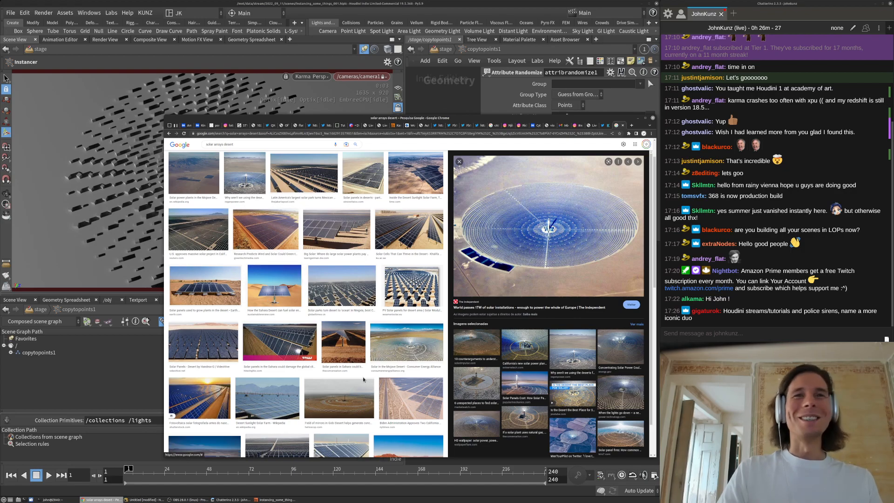
click(343, 407)
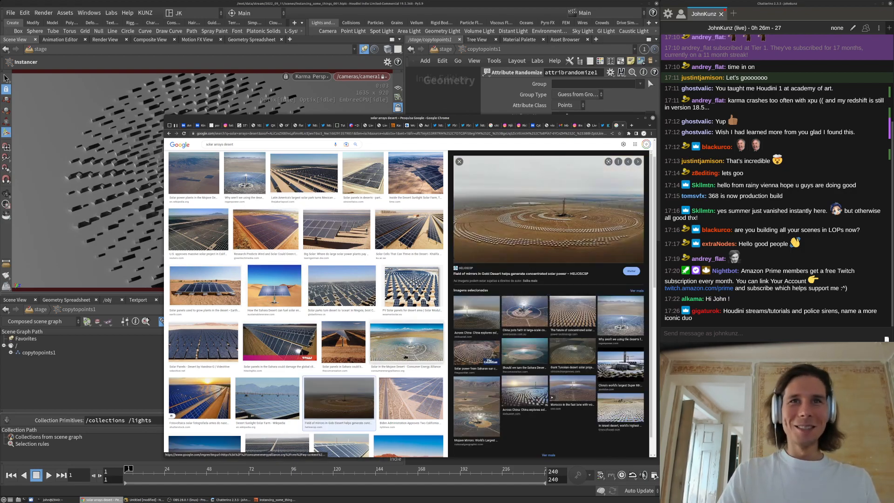
click(626, 310)
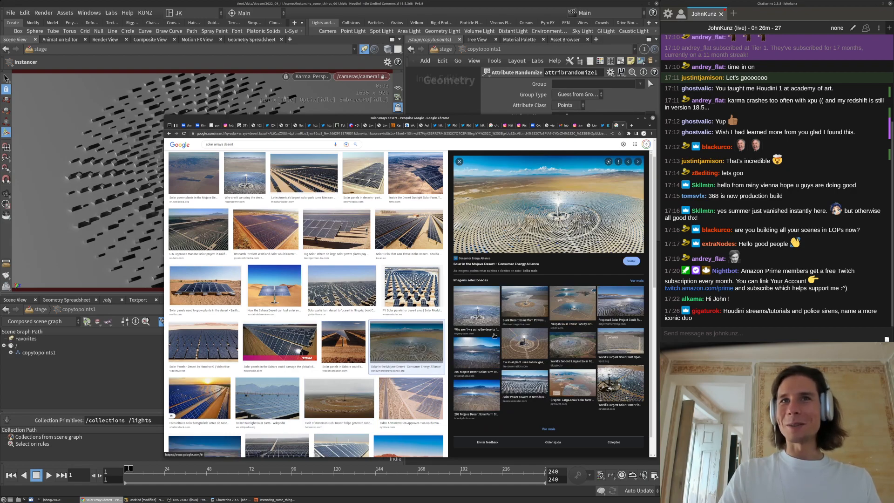
key(Escape)
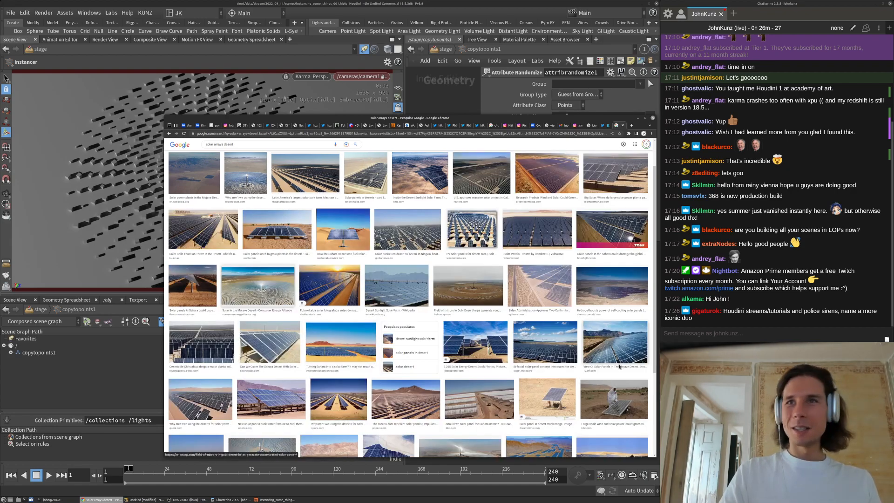
scroll(425, 392, down, 2)
scroll(425, 393, down, 3)
click(462, 374)
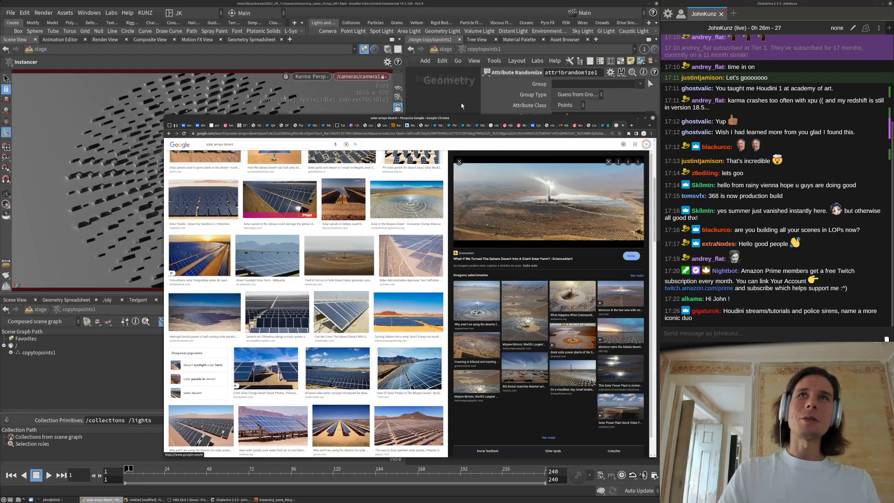
click(462, 107)
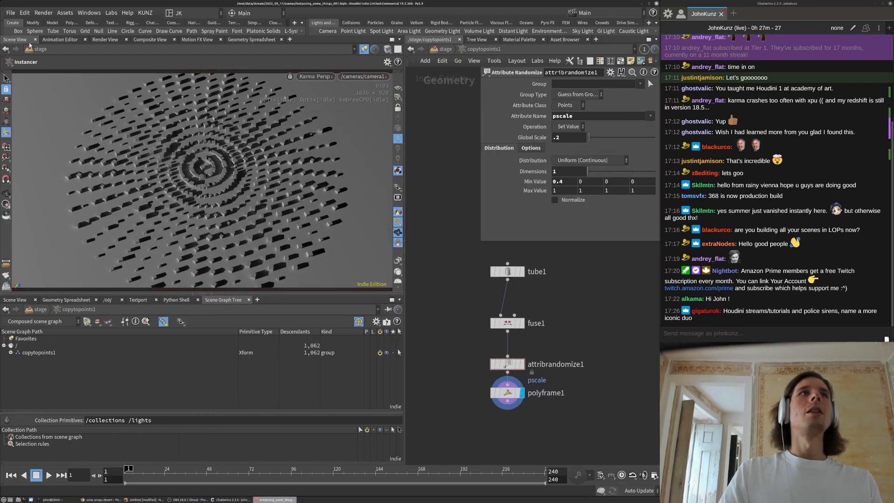
Save the scene as instancing_some_things_001.hiplc and show the Kunz shelf
click(10, 13)
click(30, 82)
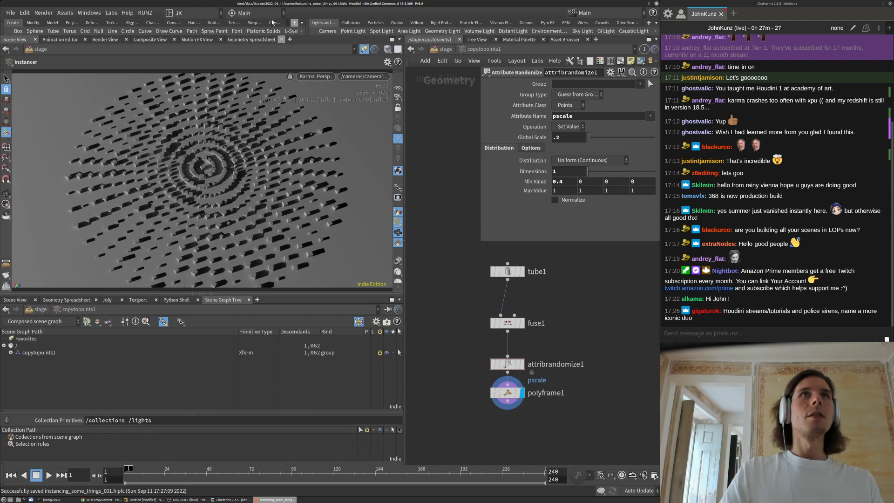
drag(309, 28, 407, 28)
click(381, 23)
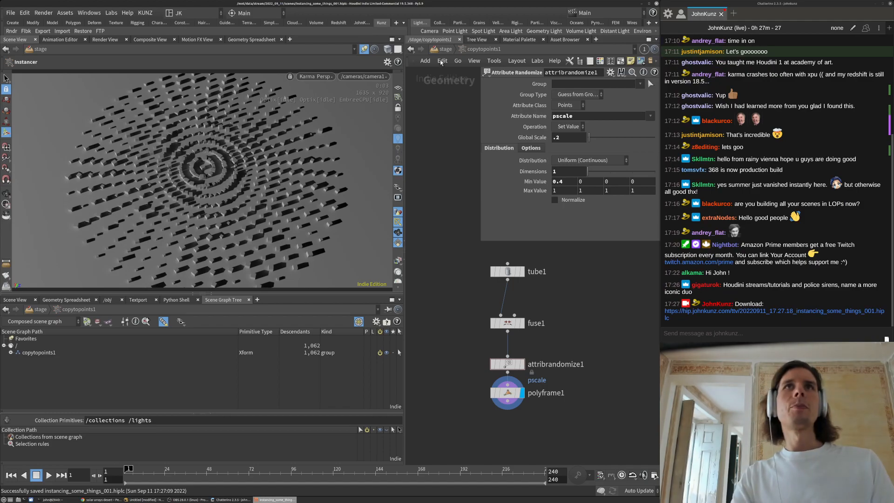
Go up to /stage and switch the viewport renderer to Houdini GL
key(u)
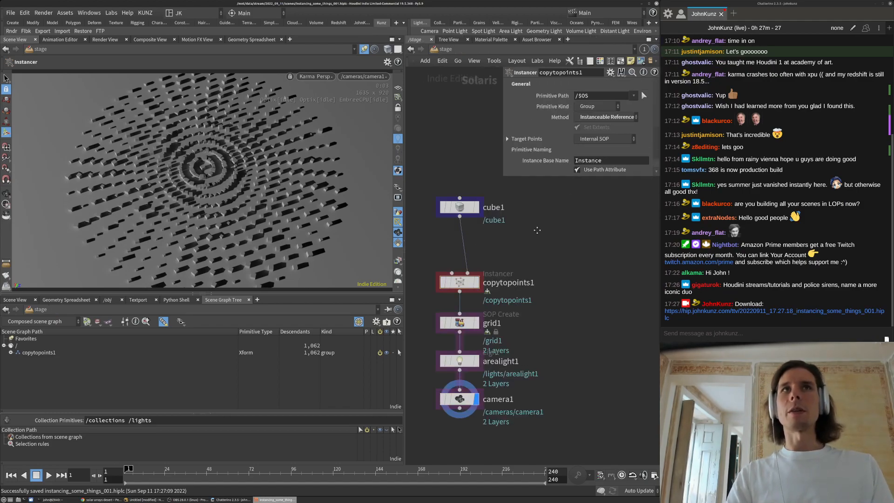
click(320, 77)
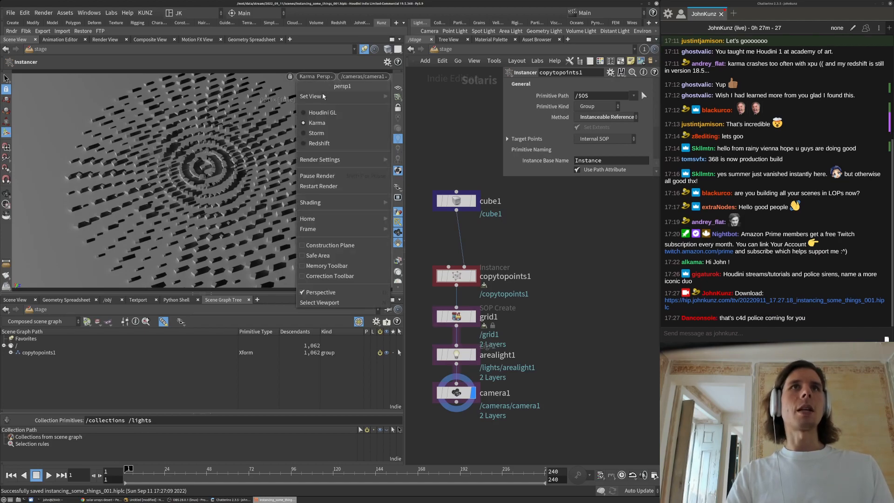
click(319, 110)
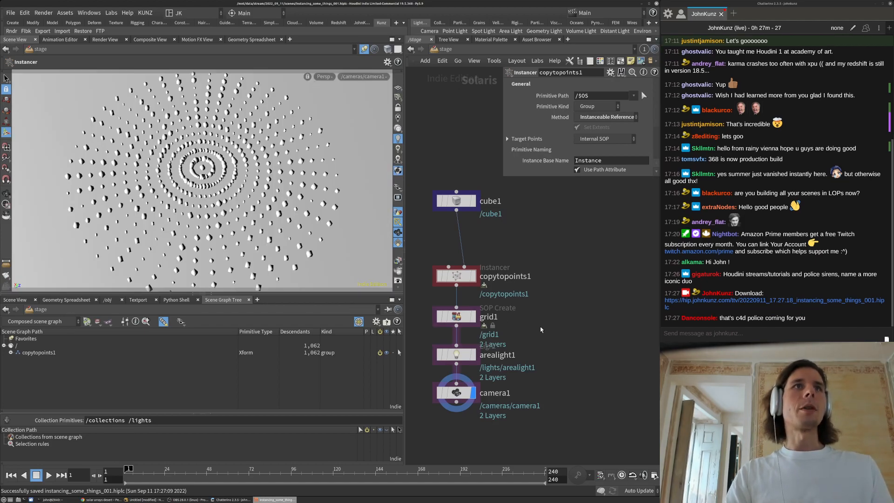
middle_drag(571, 334, 577, 326)
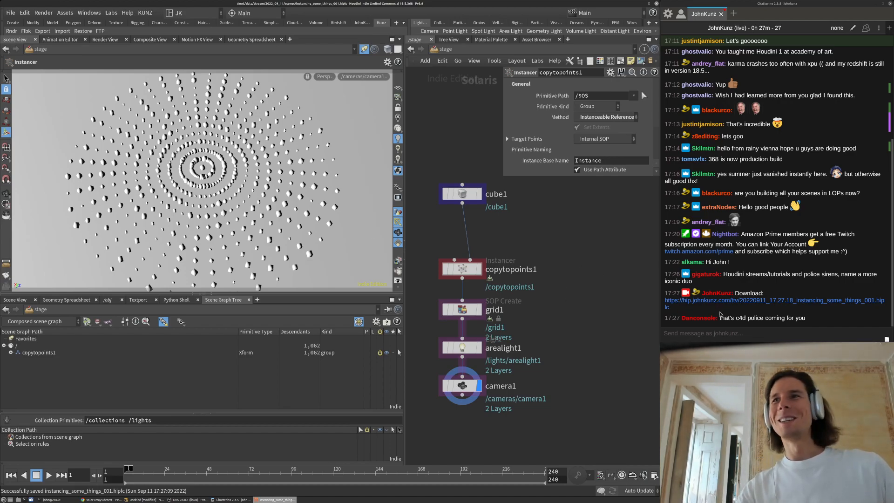
drag(720, 318, 773, 318)
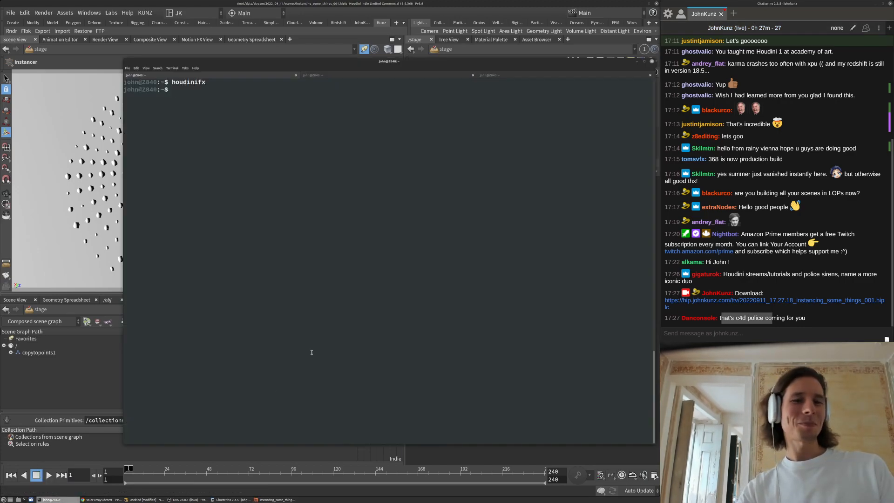
Run rv ~/hsplash/* and scrub through frames 18 to 24
text(rv )
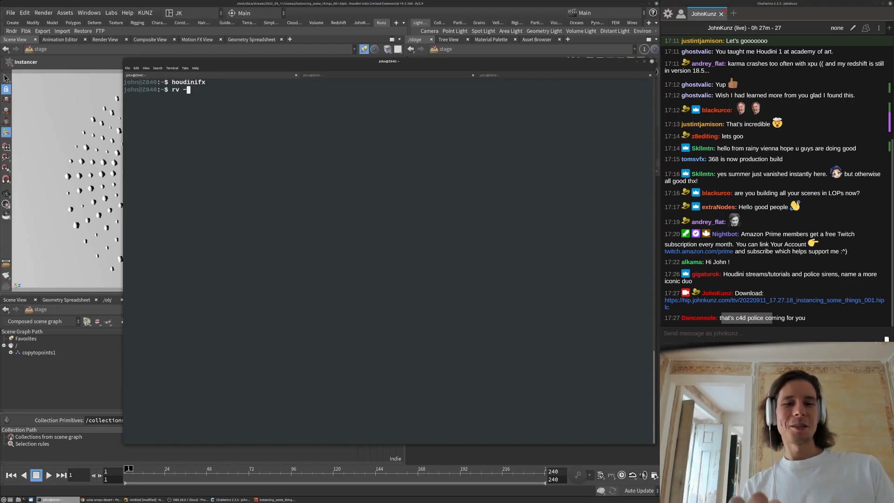
text(~/hs)
key(Tab)
text(*)
key(Return)
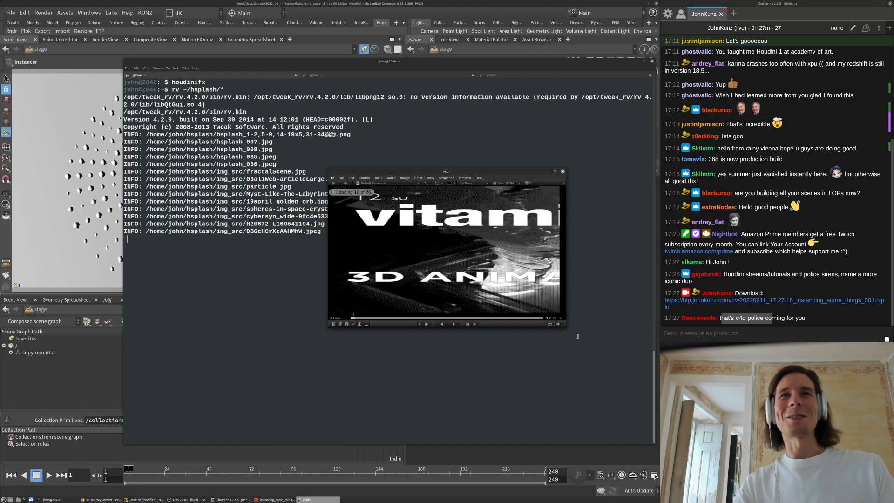
click(407, 318)
drag(407, 320, 506, 311)
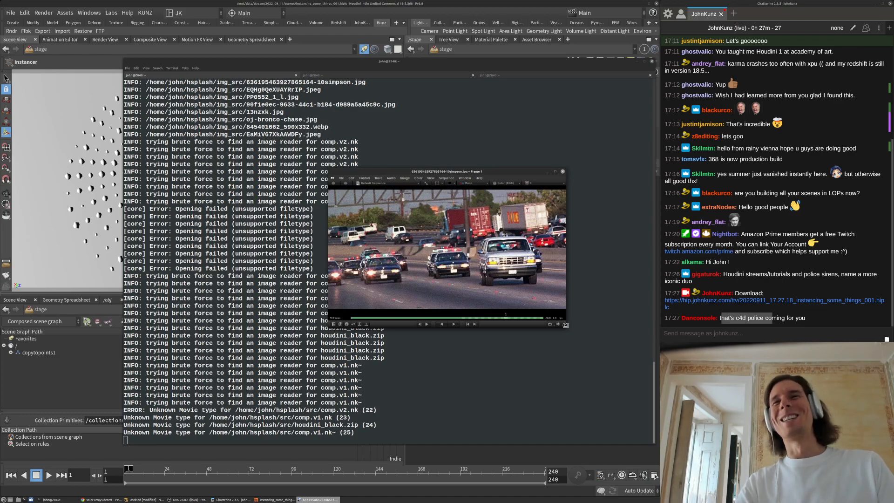
Enlarge the rv window, then close it and return to Houdini's node network
drag(565, 321, 613, 354)
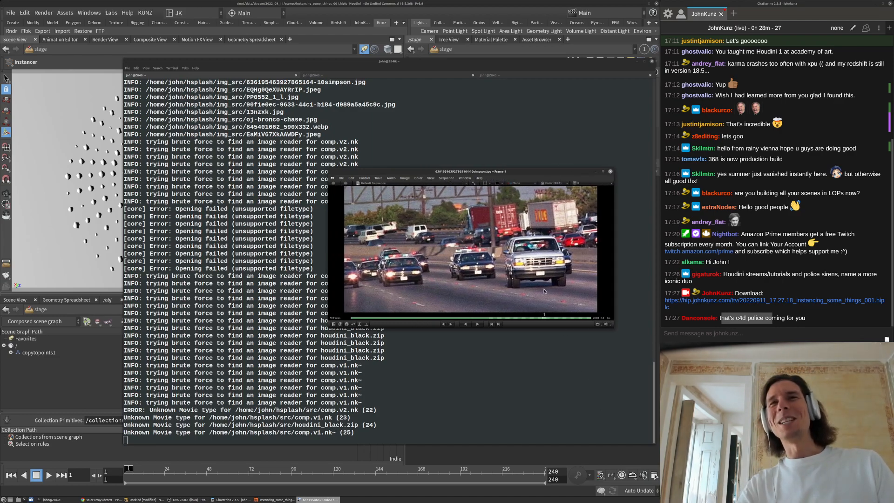
drag(331, 169, 279, 107)
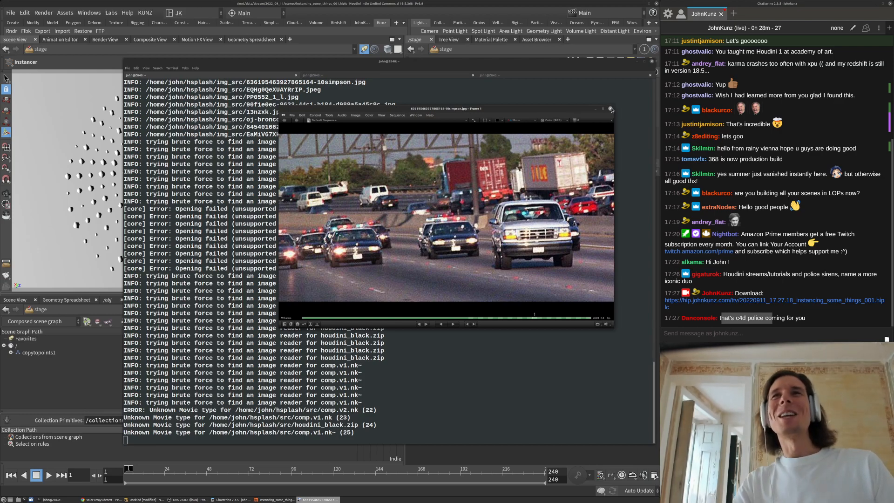
click(610, 108)
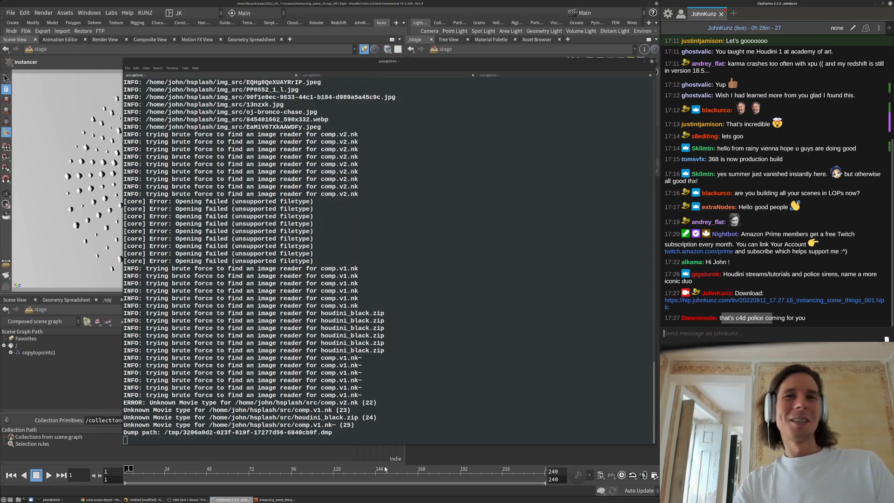
click(428, 456)
middle_drag(410, 311, 457, 246)
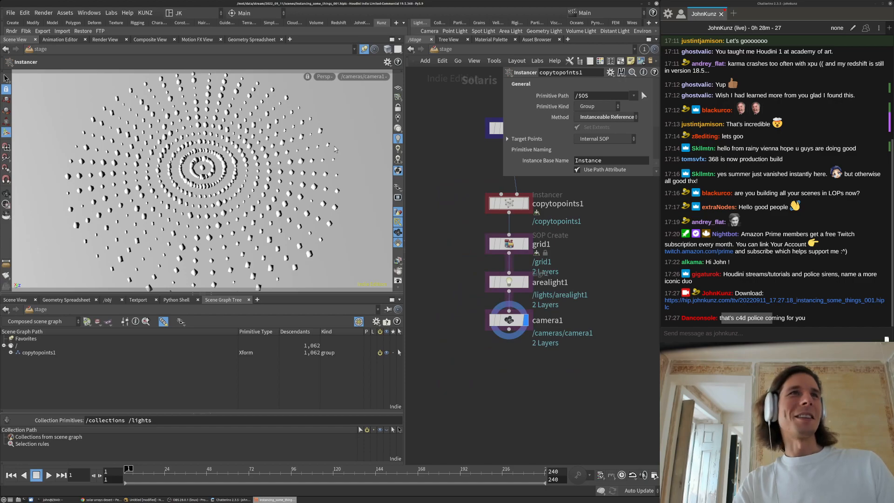
Show cube1's parameters in a resized floating parameter pane
click(326, 77)
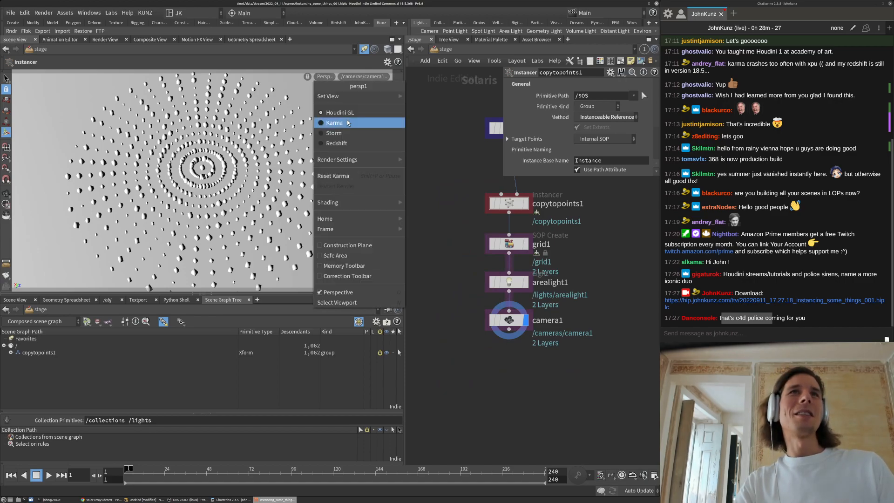
click(461, 140)
middle_drag(587, 263, 558, 307)
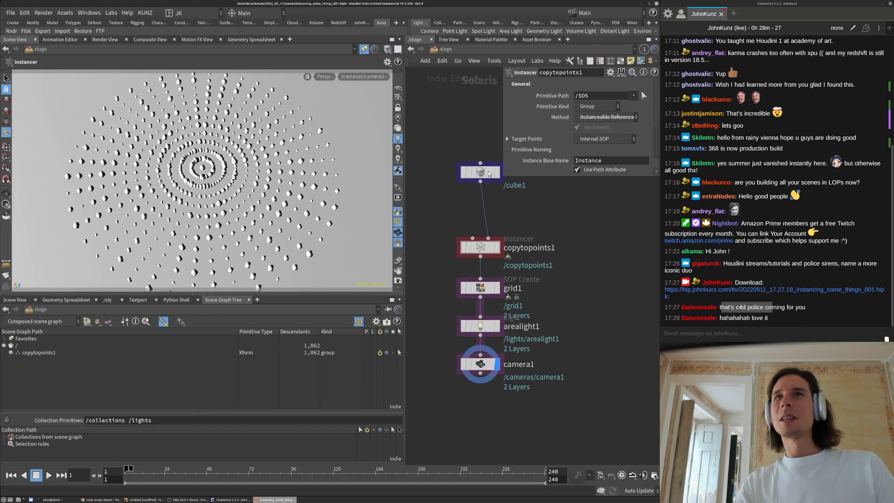
drag(504, 178, 518, 152)
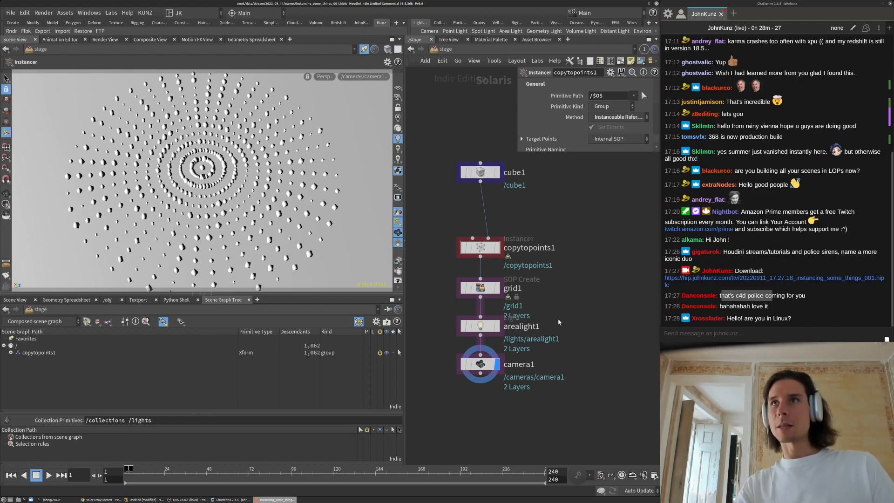
middle_drag(569, 310, 575, 305)
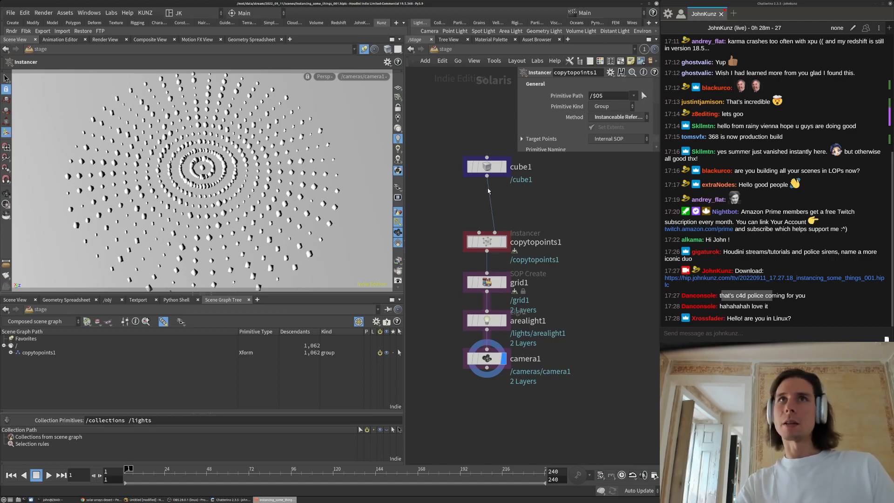
click(487, 167)
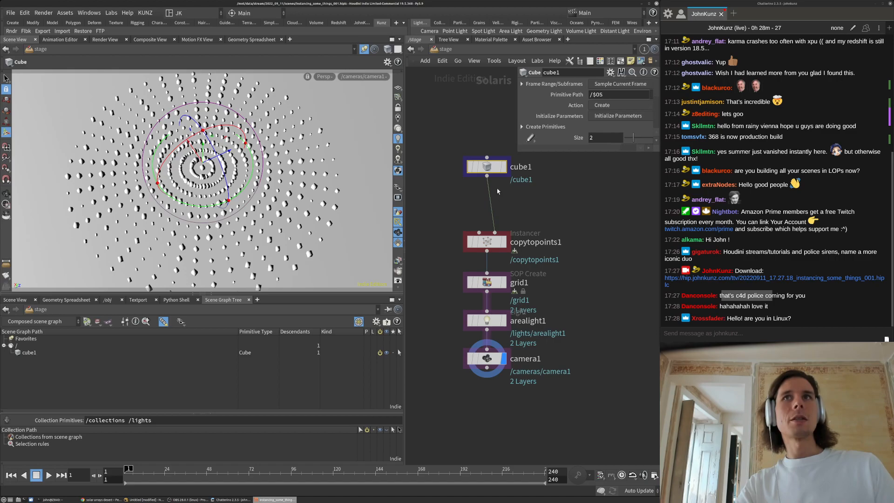
drag(517, 150, 477, 393)
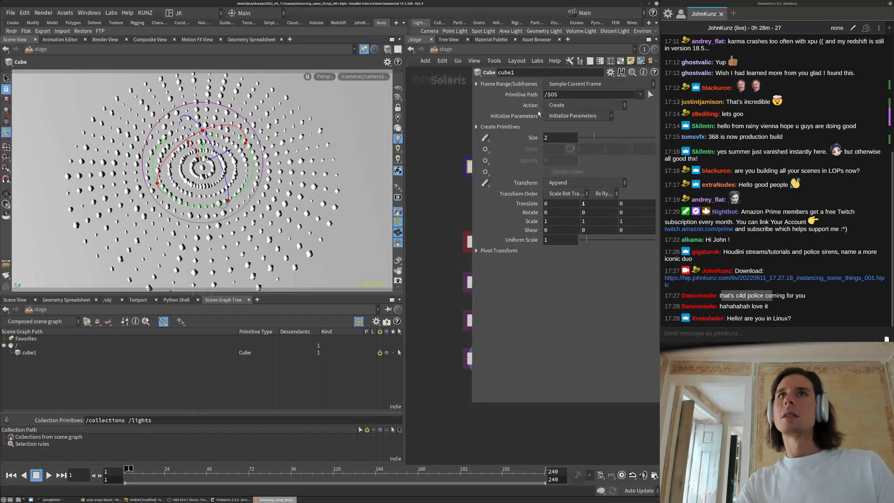
Dolly the viewport close to the cube rings and zoom the node network out
key(h)
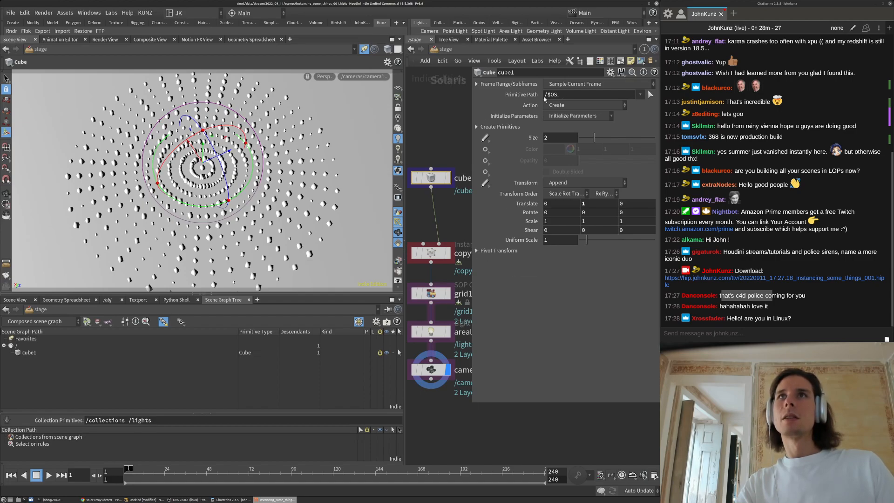
key(space)
right_drag(202, 190, 292, 125)
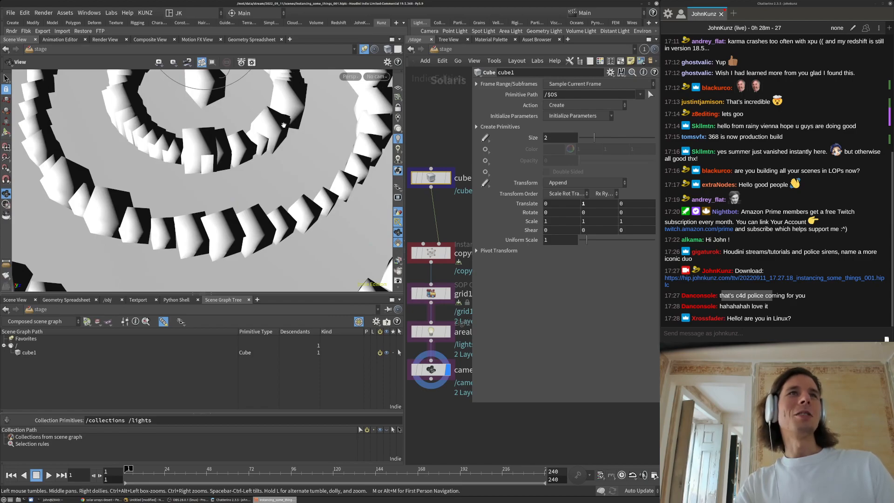
drag(474, 401, 559, 234)
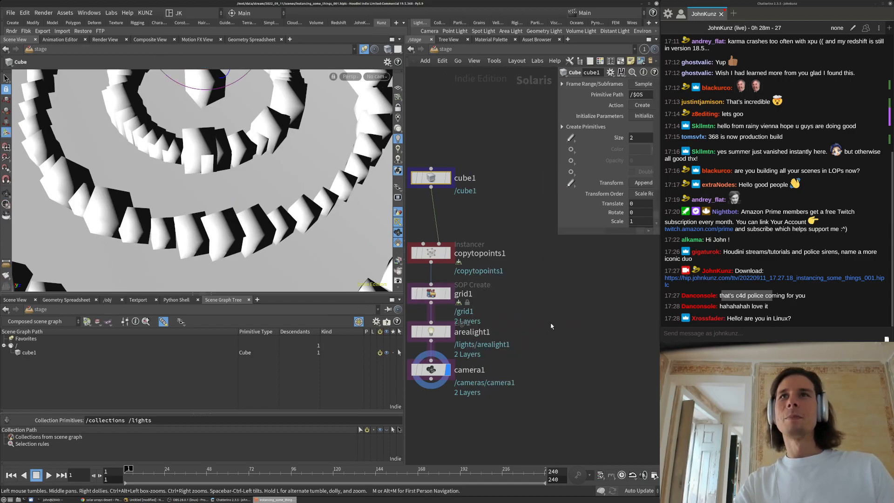
scroll(551, 287, down, 4)
middle_drag(551, 284, 505, 338)
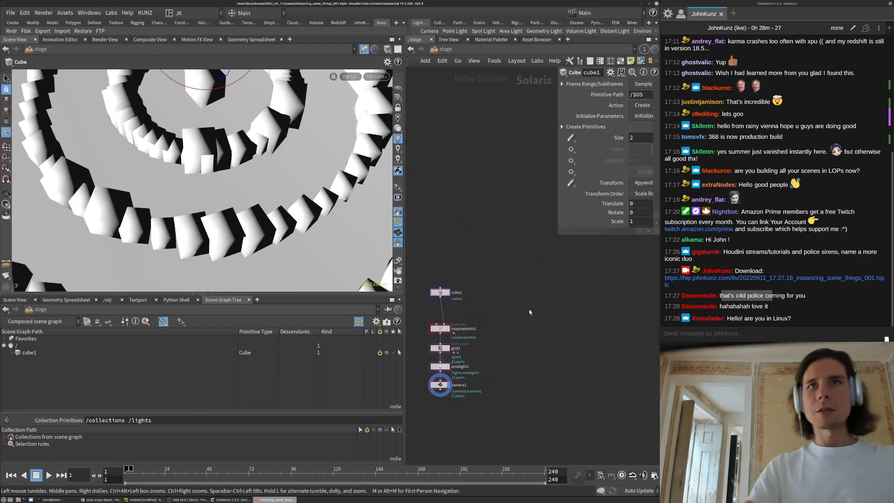
middle_drag(547, 297, 530, 266)
Add a SOP Create node, set its display flag and dive into its empty geometry network
key(Tab)
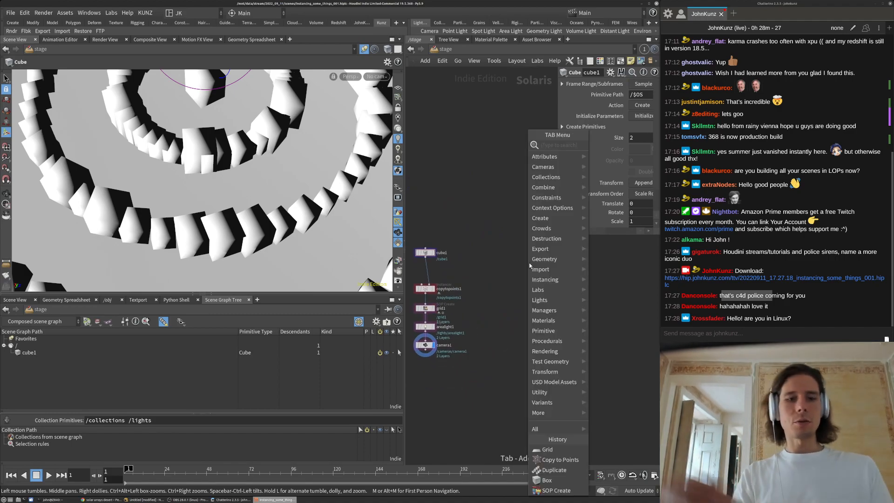
key(Escape)
key(Tab)
text(crea)
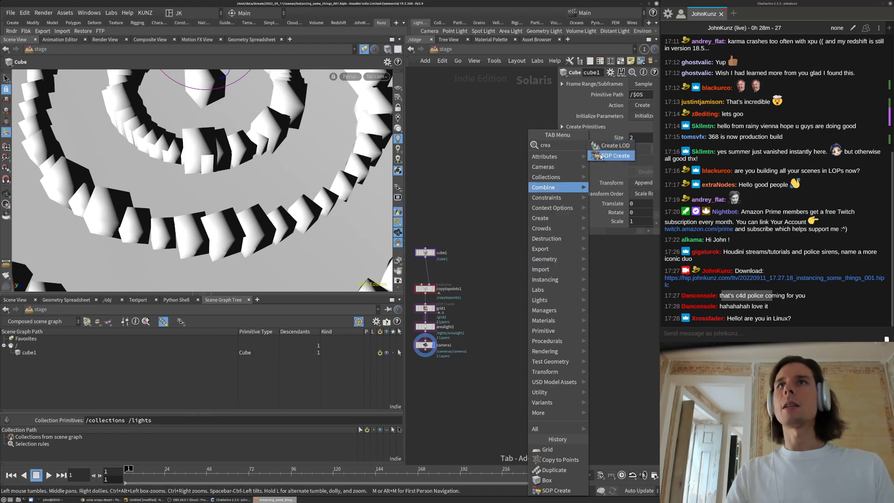
click(600, 156)
click(526, 271)
scroll(538, 283, up, 3)
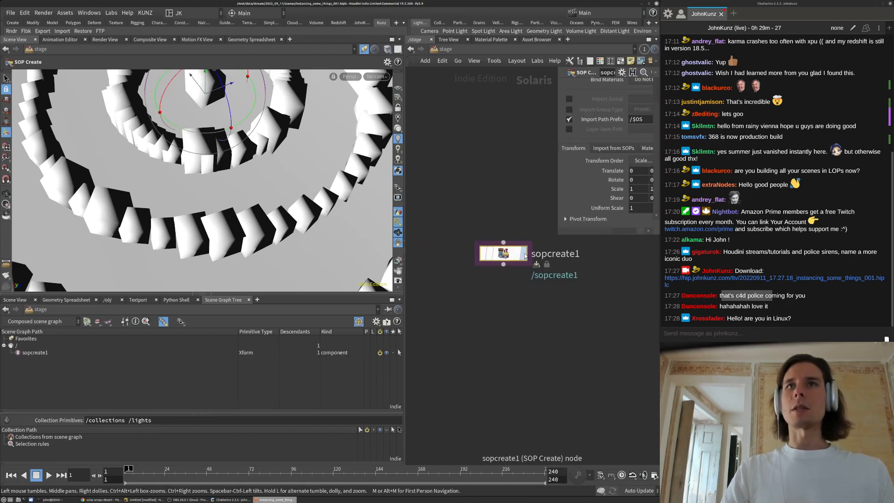
click(524, 254)
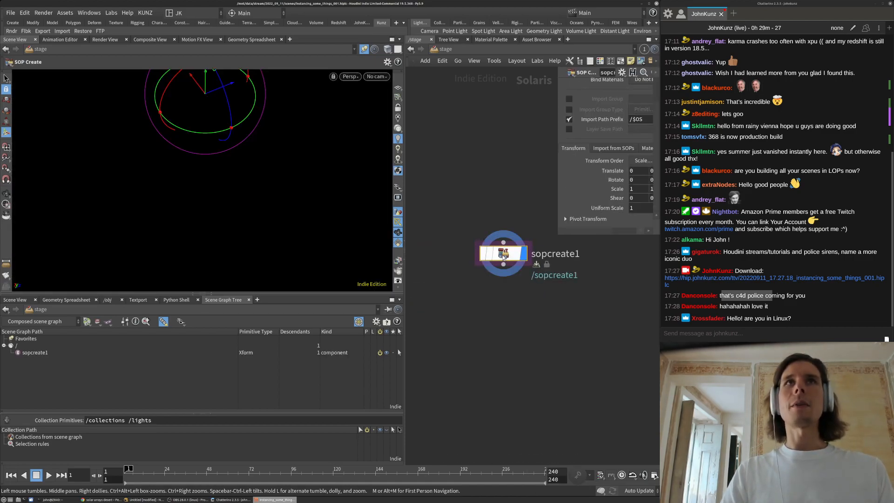
double_click(496, 249)
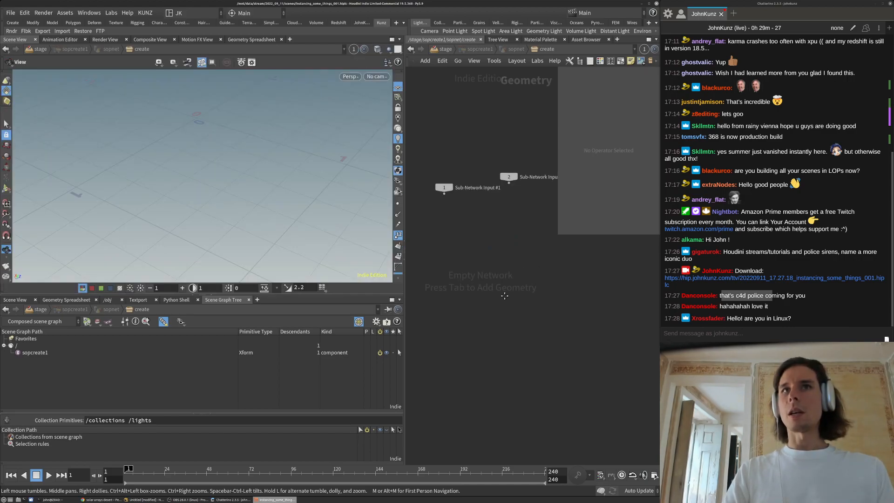
drag(558, 237, 539, 187)
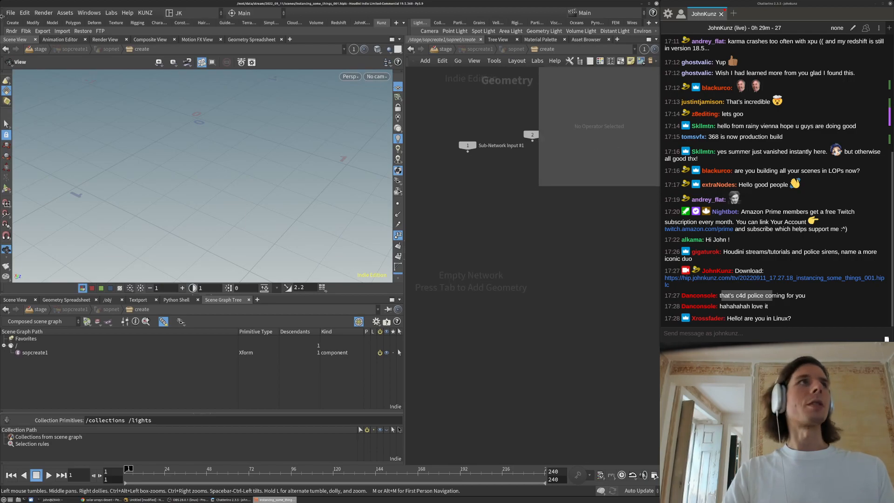
Save the scene as instancing_some_things_002.hiplc via Save As
click(10, 14)
click(28, 92)
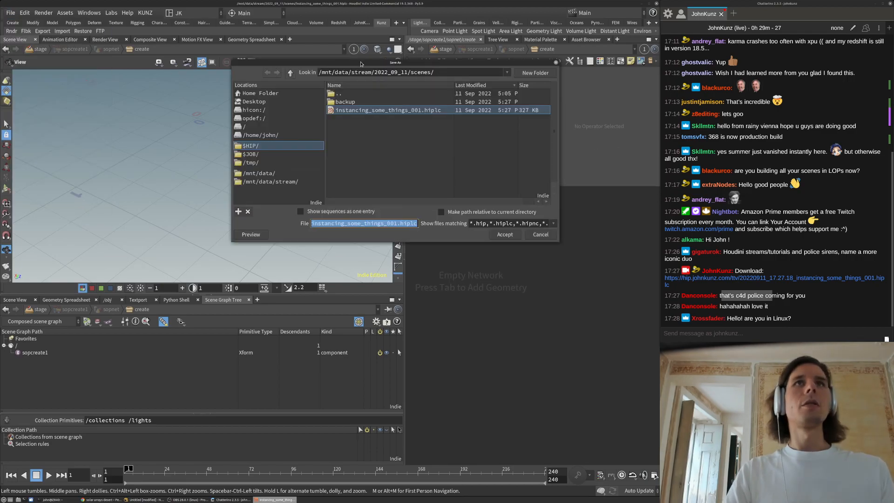
click(398, 224)
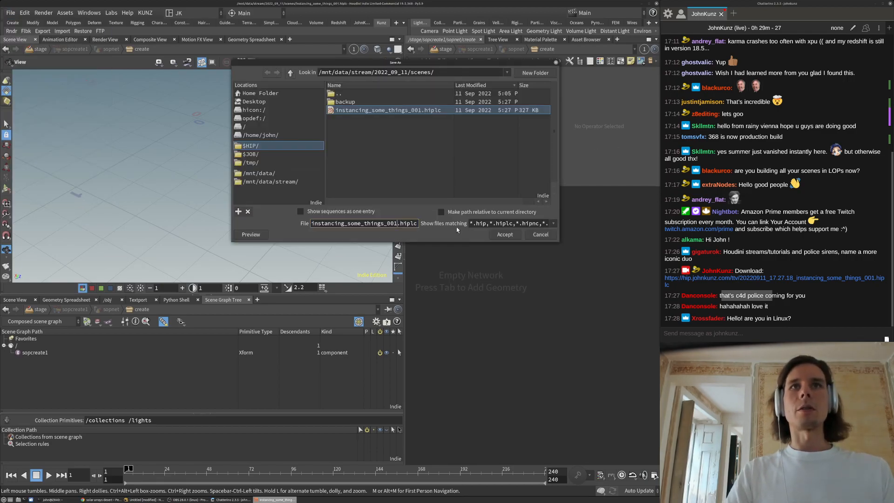
key(BackSpace)
text(2)
key(Return)
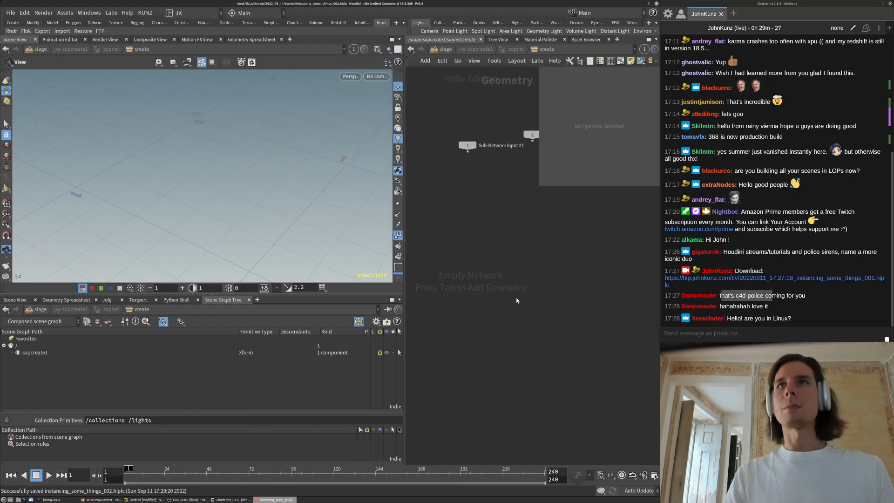
middle_drag(514, 301, 528, 248)
Create a Grid node, hide its point numbers and show its point data in the spreadsheet
key(Tab)
text(gr)
key(Return)
click(530, 242)
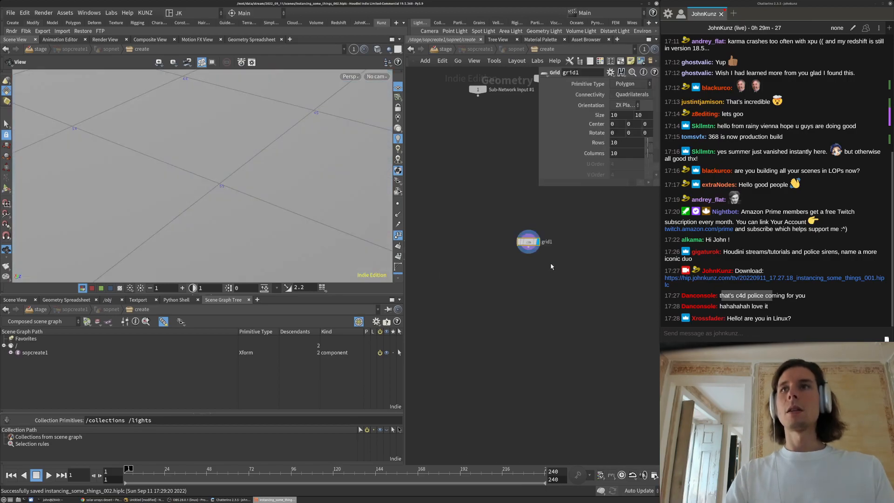
key(g)
click(398, 235)
drag(228, 295, 231, 331)
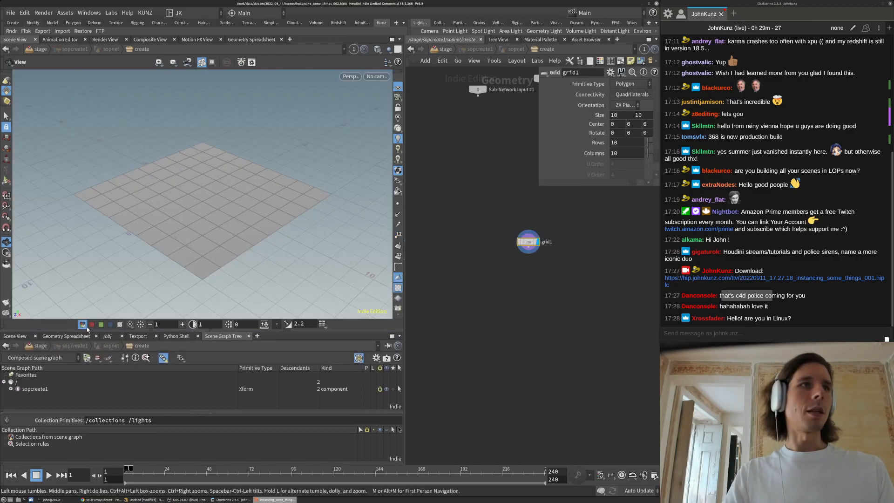
click(66, 336)
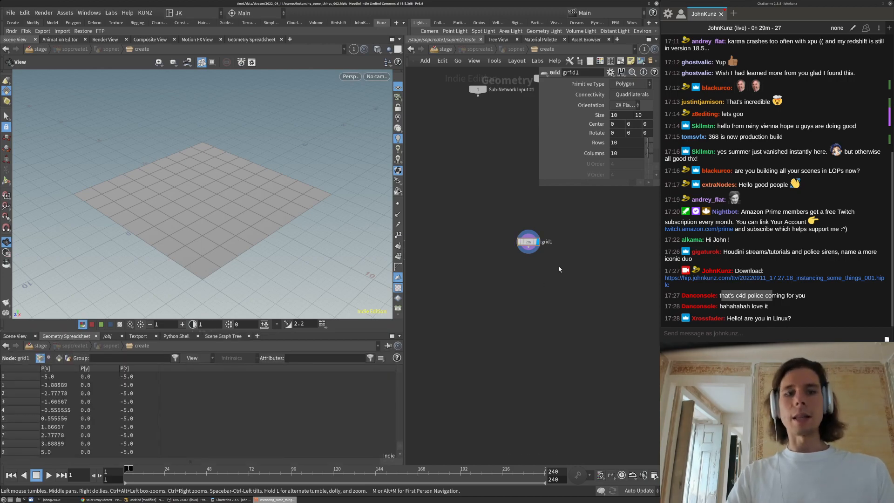
Add a Labs Lot Subdivision node below the grid, wire grid1 into it and display it
key(Tab)
text(labs)
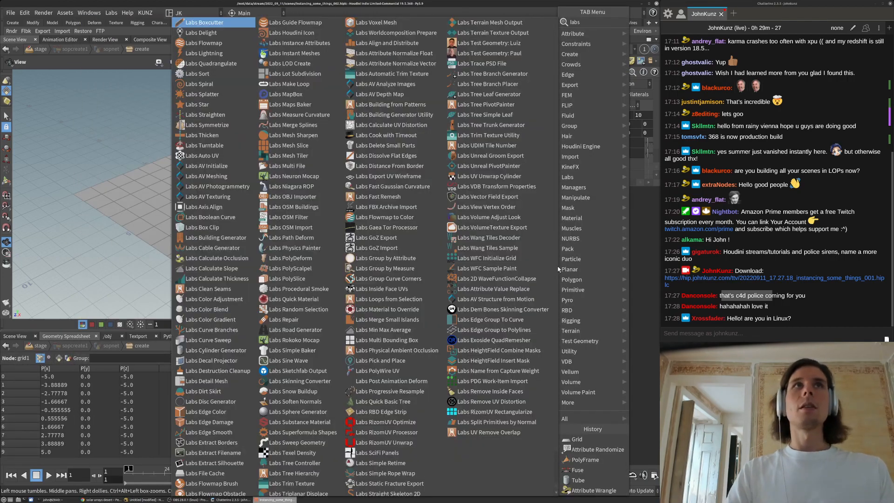
text(lo)
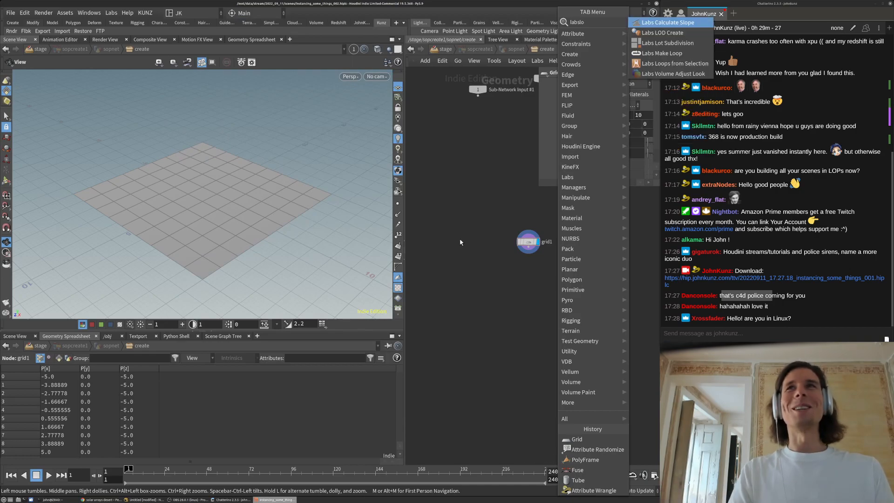
click(639, 43)
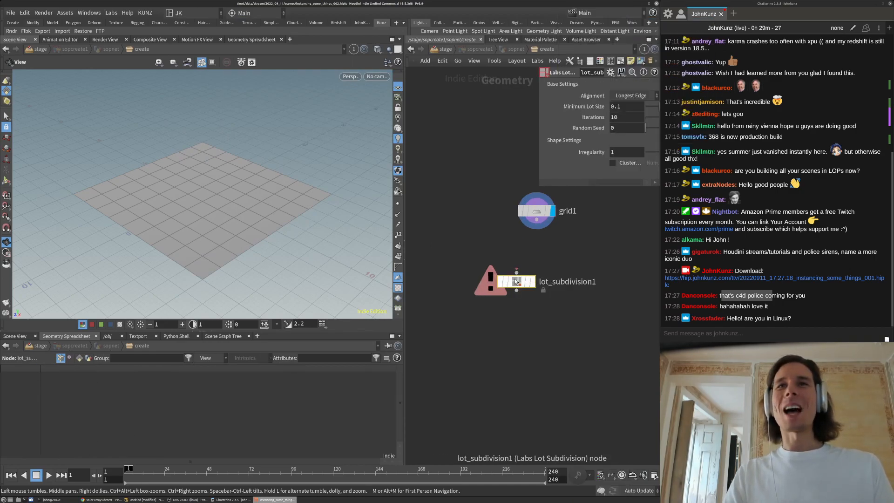
click(543, 255)
drag(540, 245, 541, 207)
key(r)
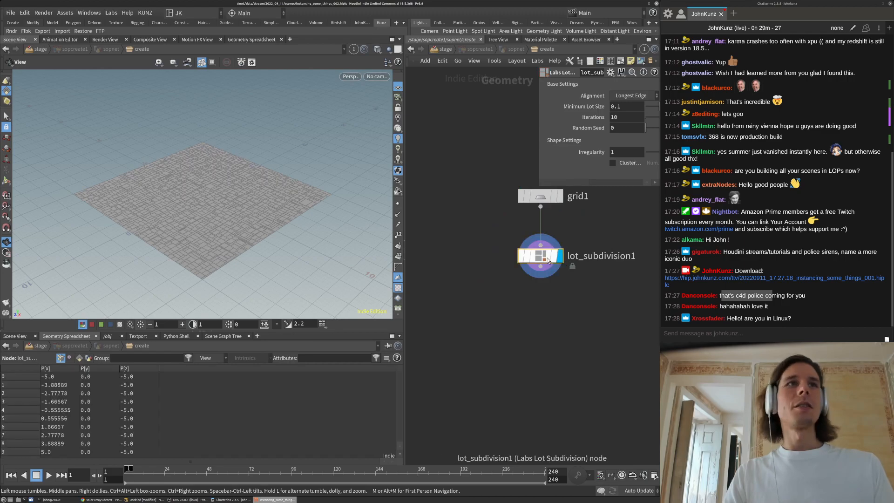
Select grid1 and set its Rows to 2
click(540, 196)
key(h)
middle_drag(540, 280, 509, 299)
drag(540, 185, 459, 242)
middle_drag(494, 269, 478, 302)
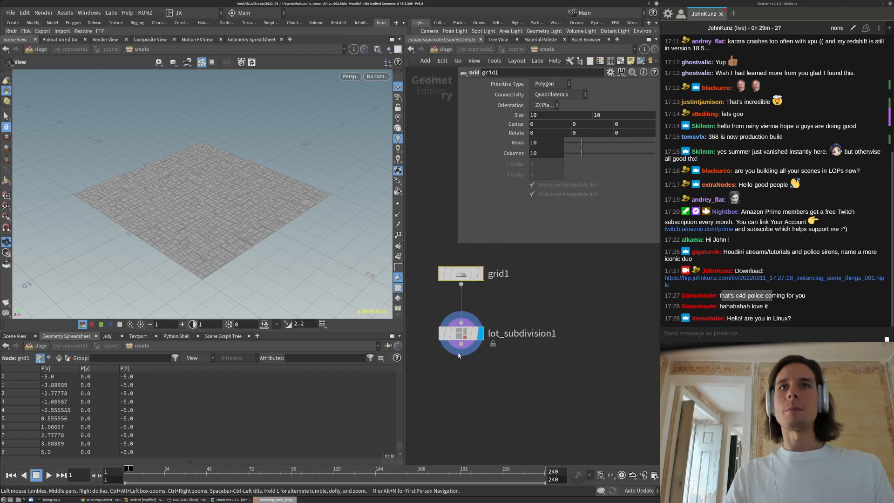
double_click(545, 142)
text(2)
key(Return)
Set grid1's Columns to 2
double_click(545, 153)
text(2)
key(Return)
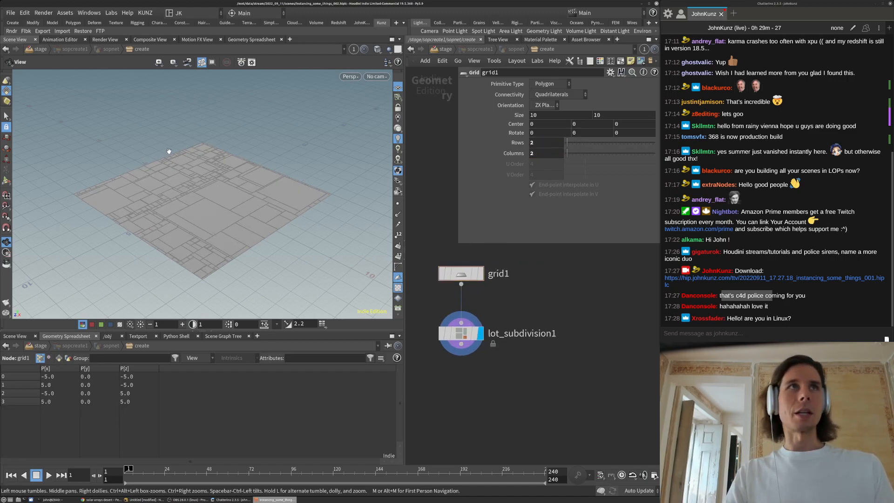
click(110, 12)
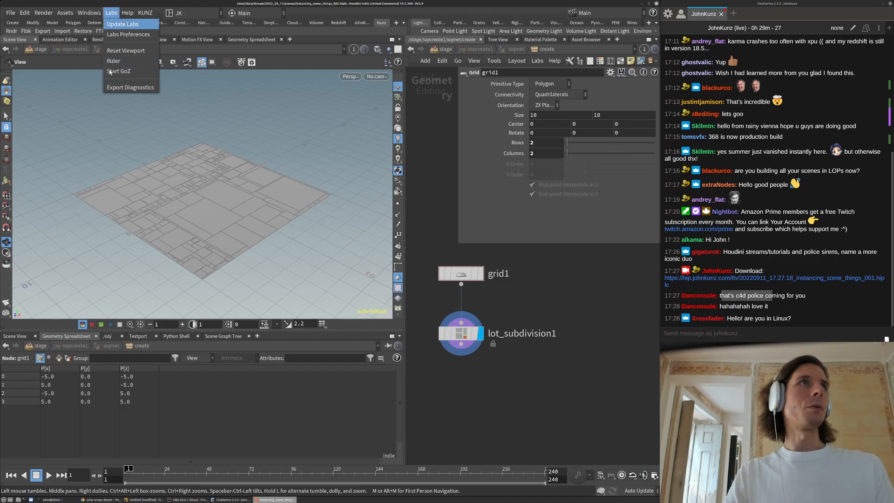
key(Escape)
click(539, 142)
On lot_subdivision1 set Iterations to 4 and Random Seed to 3.49, keeping Irregularity at 1
click(461, 333)
mouse_move(582, 119)
mouse_down()
mouse_move(616, 125)
mouse_move(596, 127)
mouse_up()
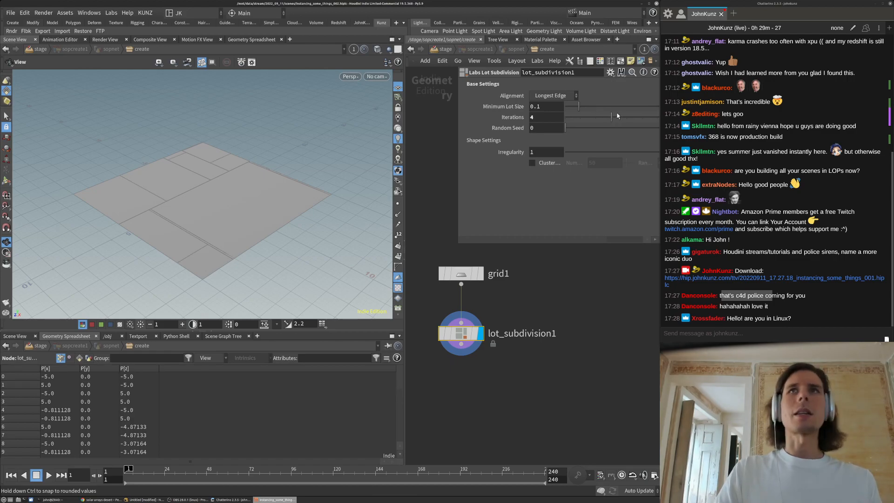
drag(611, 128, 616, 140)
drag(205, 206, 293, 228)
drag(244, 250, 237, 181)
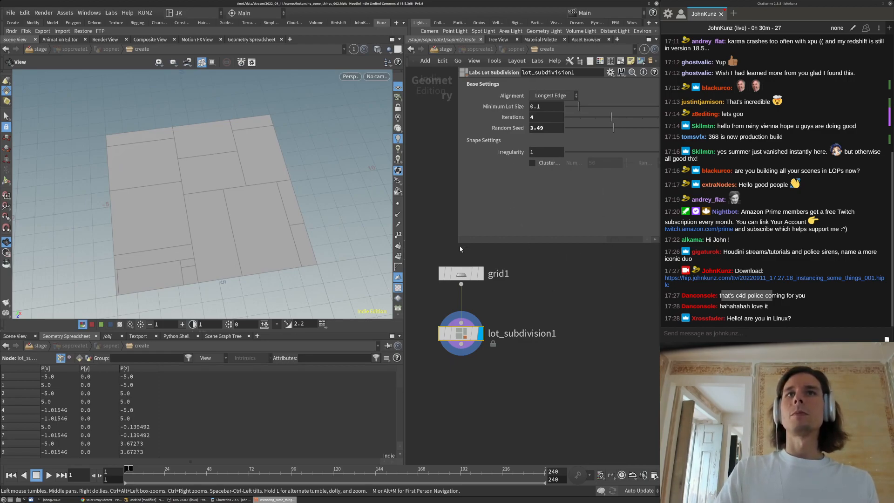
drag(459, 245, 416, 248)
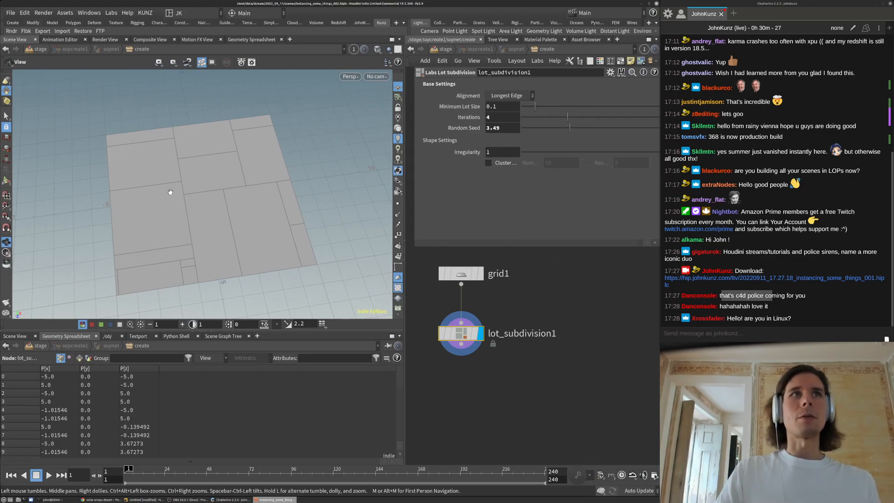
drag(597, 152, 665, 159)
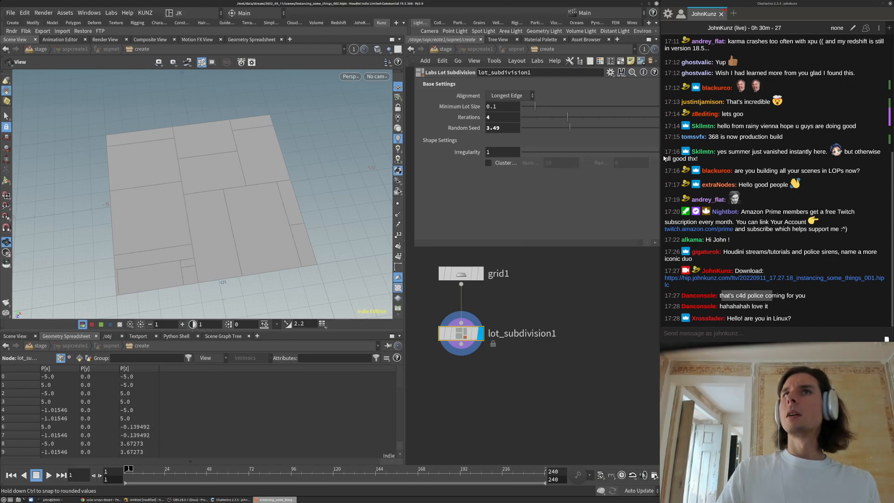
scroll(531, 341, down, 3)
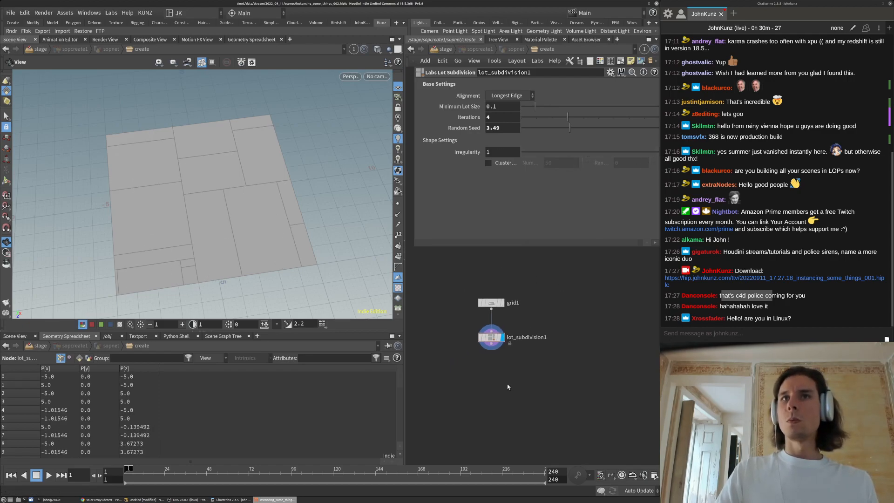
middle_drag(505, 388, 510, 373)
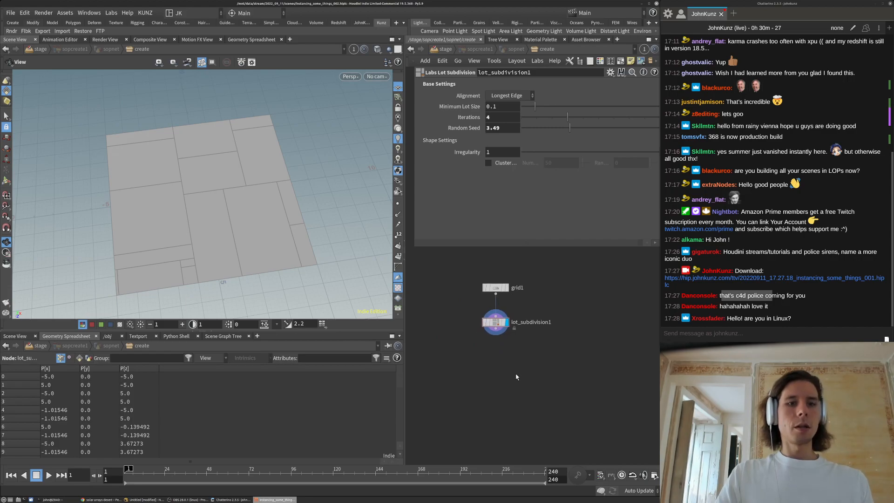
Add a PolyExpand2D node below lot_subdivision1 and display its output
key(Tab)
mouse_move(520, 378)
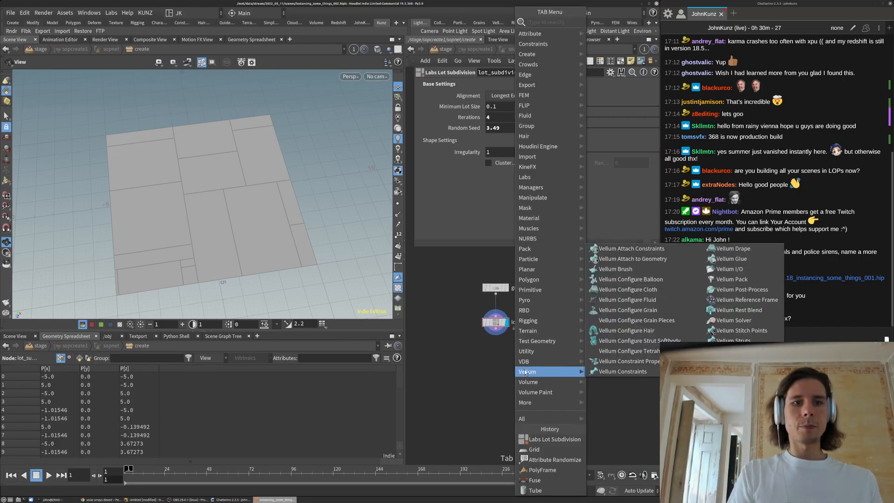
text(expa)
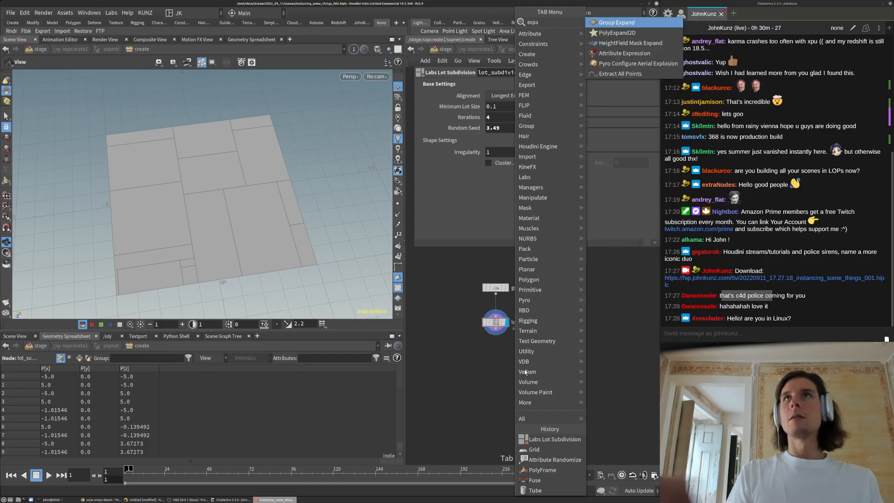
key(Return)
click(529, 384)
scroll(536, 367, up, 3)
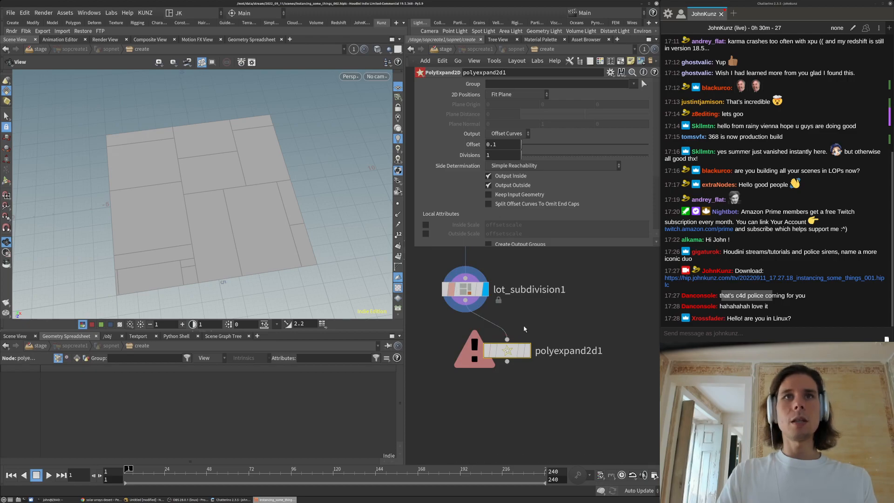
click(528, 350)
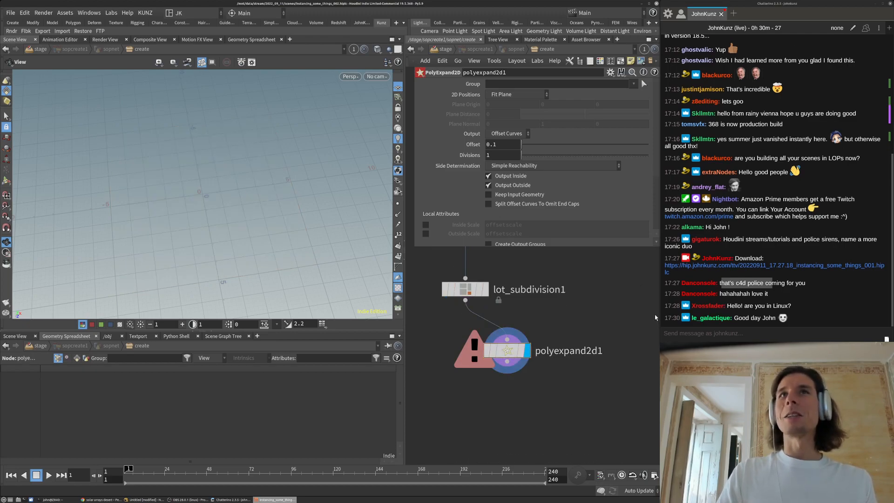
Set polyexpand2d1's Output to Offset Surfaces, keeping Fit Plane and Simple Reachability
click(502, 95)
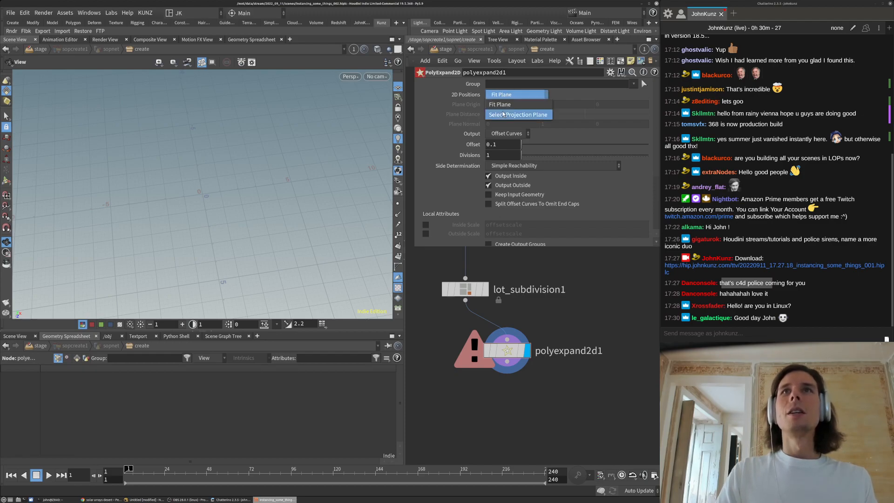
click(442, 97)
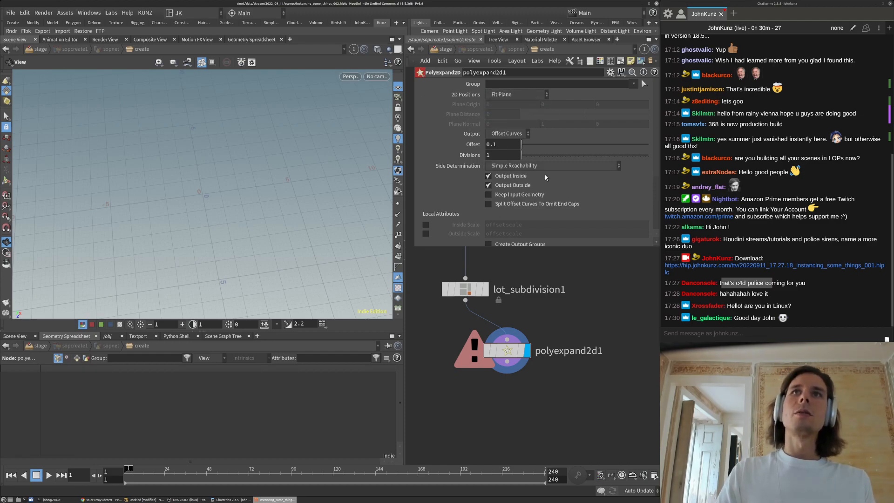
click(523, 166)
click(506, 138)
click(506, 134)
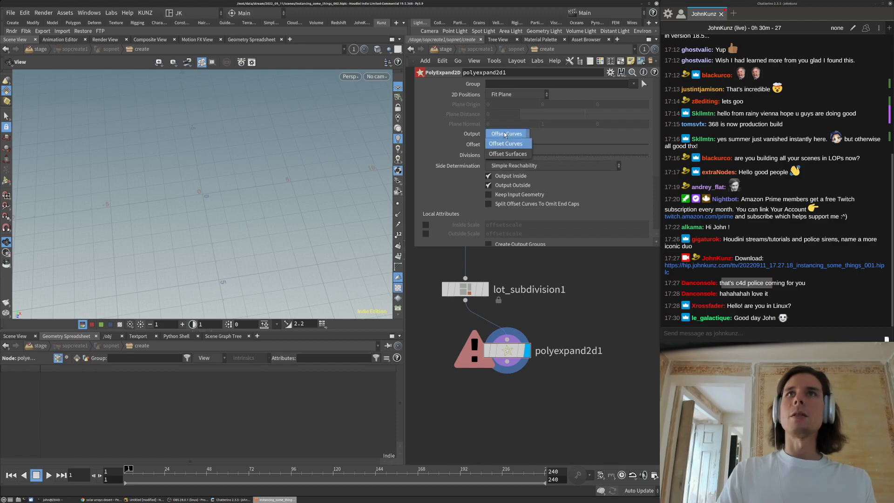
click(506, 156)
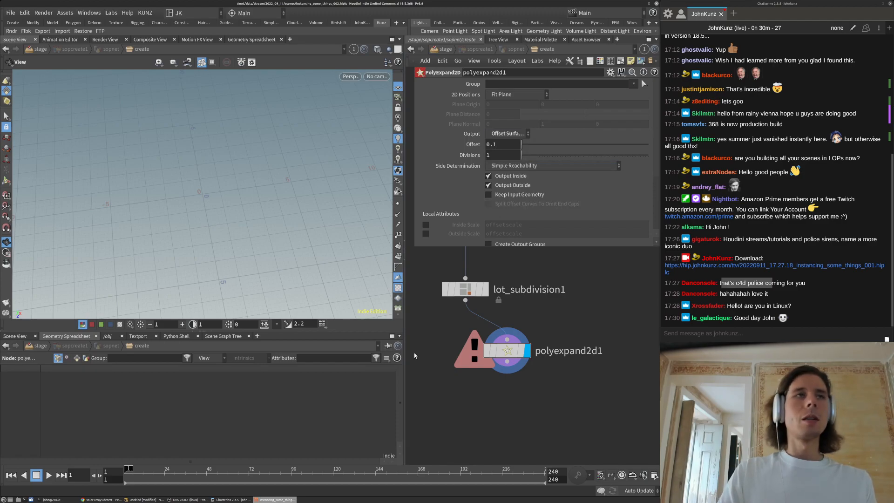
drag(504, 361, 539, 387)
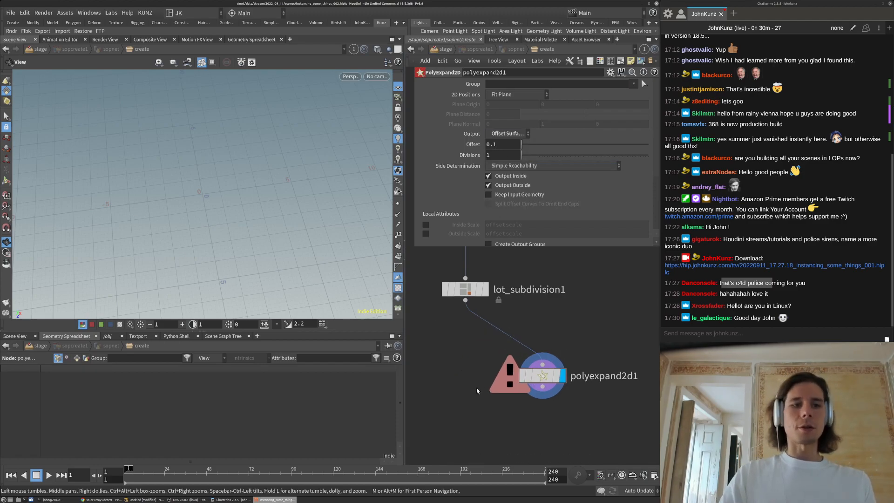
key(Tab)
text(fore)
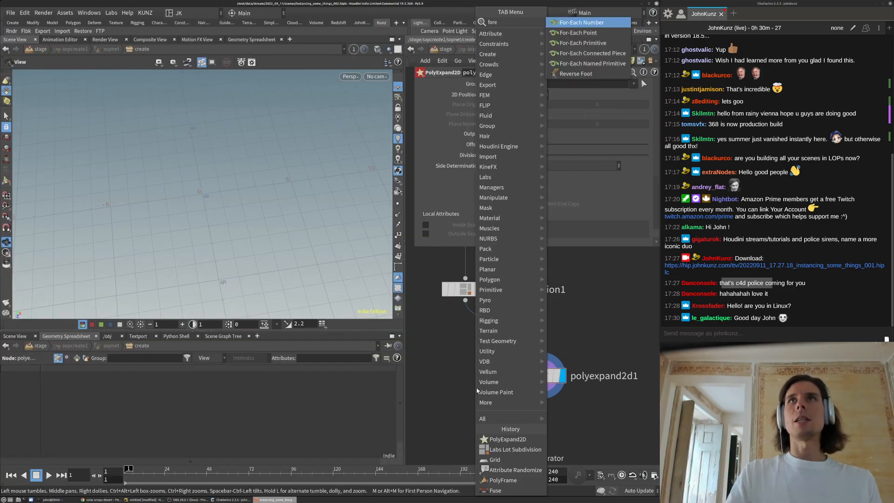
Wrap polyexpand2d1 in a For-Each Primitive loop and preview single pieces 2 and 4
click(582, 43)
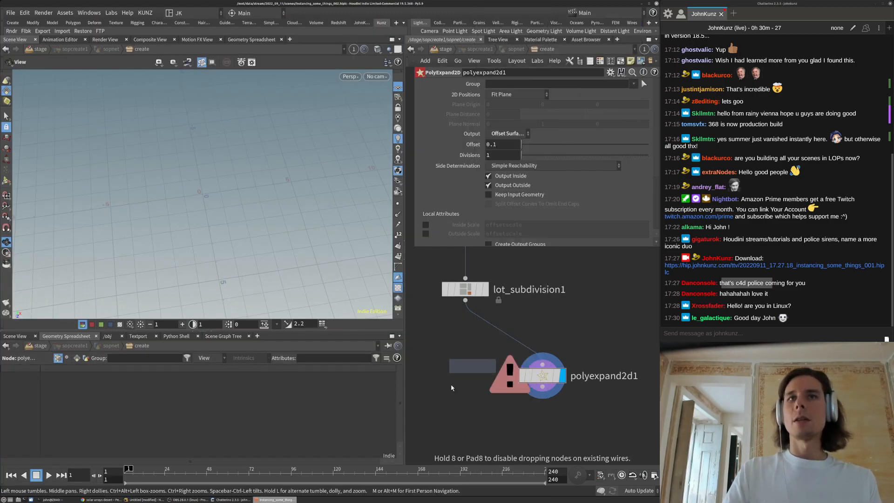
click(451, 388)
middle_drag(453, 350, 465, 301)
scroll(464, 301, down, 3)
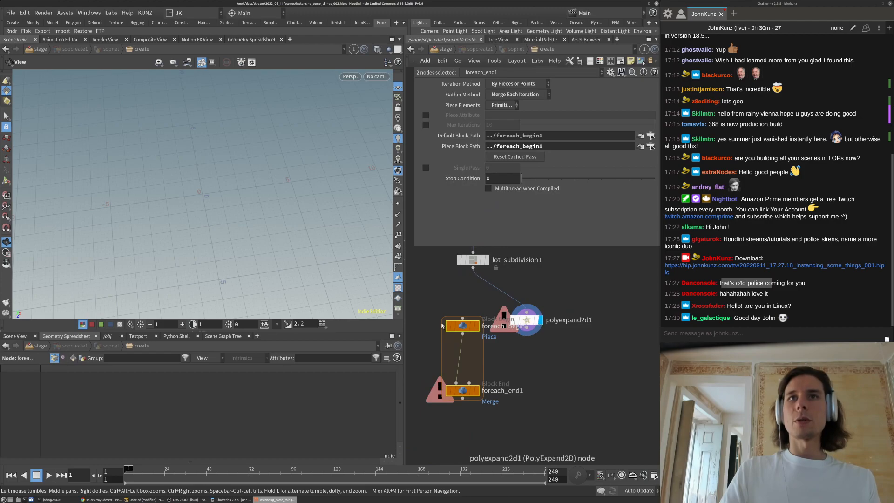
click(450, 303)
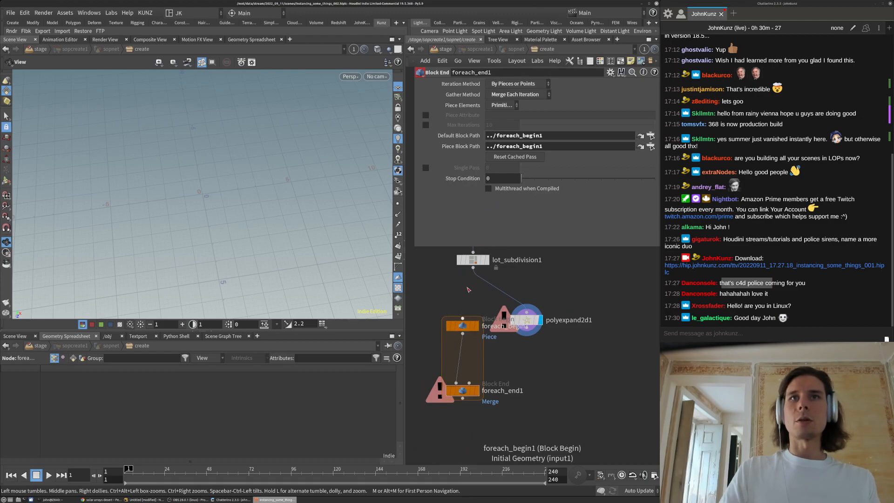
click(477, 394)
click(426, 168)
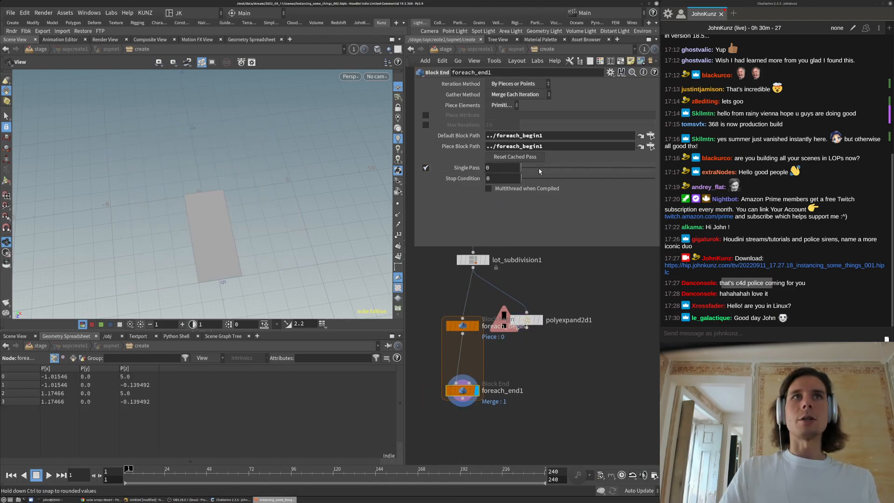
drag(537, 170, 574, 167)
drag(526, 321, 466, 361)
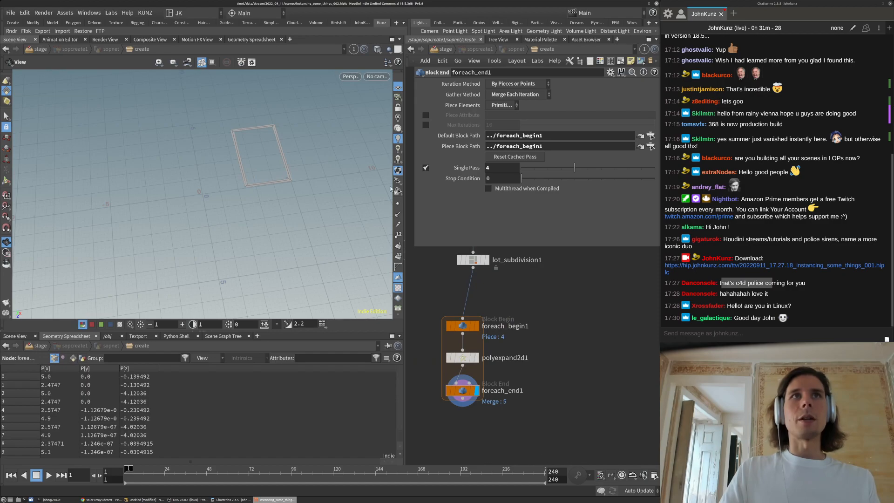
Set PolyExpand2D output to Offset Curves without Output Outside, and turn off Single Pass on foreach_end1
click(463, 358)
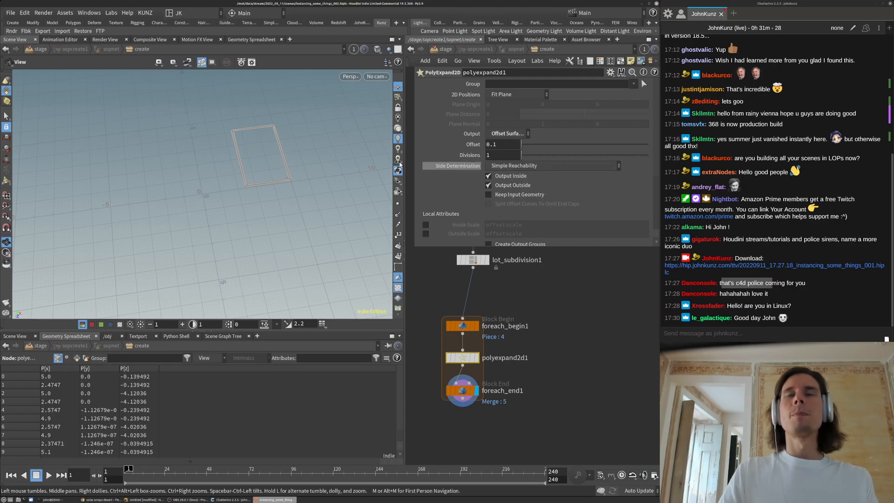
click(511, 134)
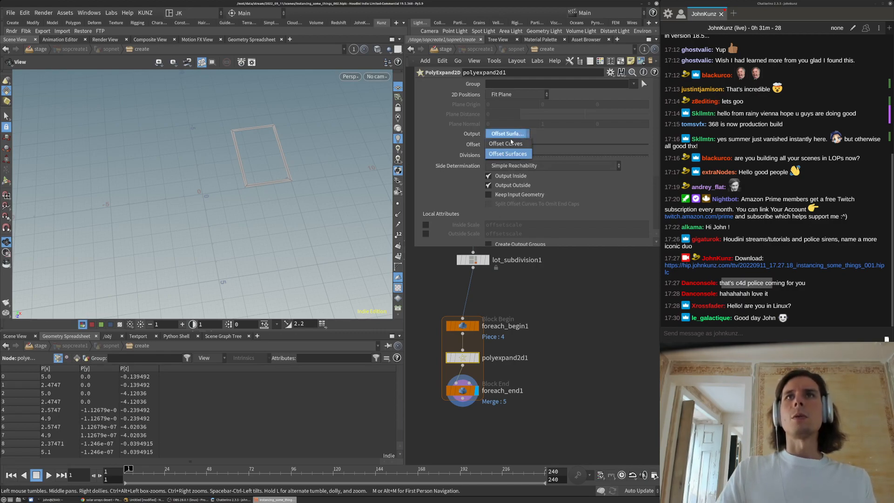
click(511, 144)
click(489, 185)
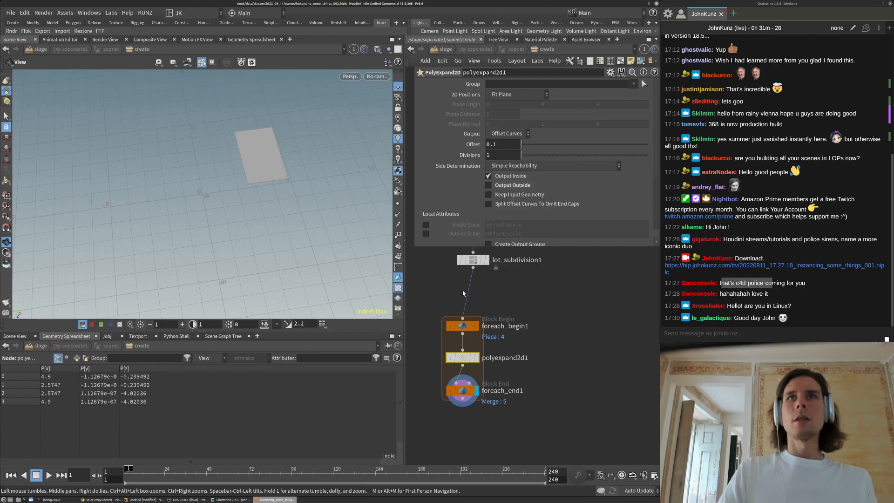
click(462, 392)
click(425, 168)
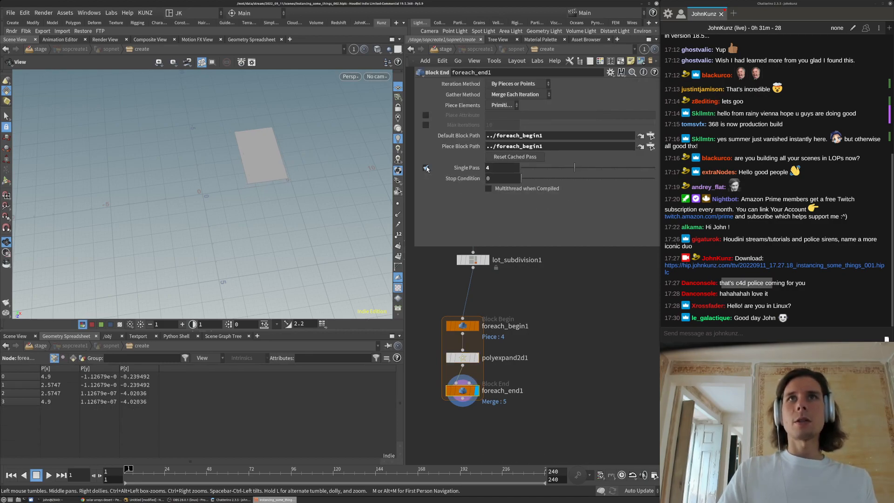
click(426, 168)
Hide the reference grid, inspect the inset lots, and duplicate the lot subdivision node
click(398, 86)
drag(306, 210, 188, 137)
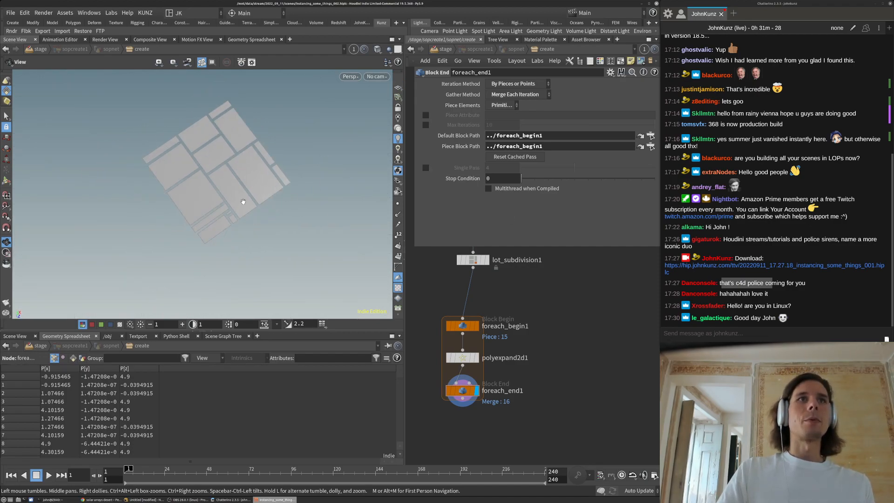
drag(192, 181, 228, 180)
right_drag(228, 180, 258, 247)
middle_drag(518, 387, 524, 369)
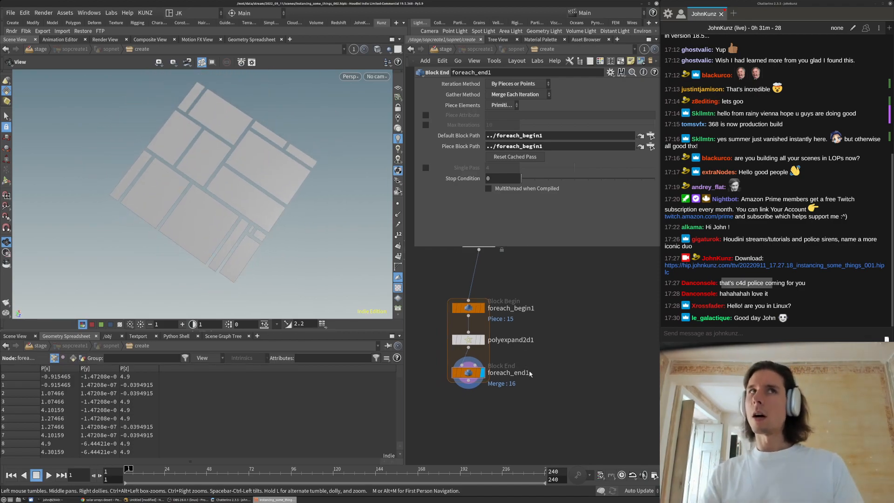
drag(280, 173, 222, 225)
right_drag(222, 225, 220, 252)
drag(220, 251, 272, 282)
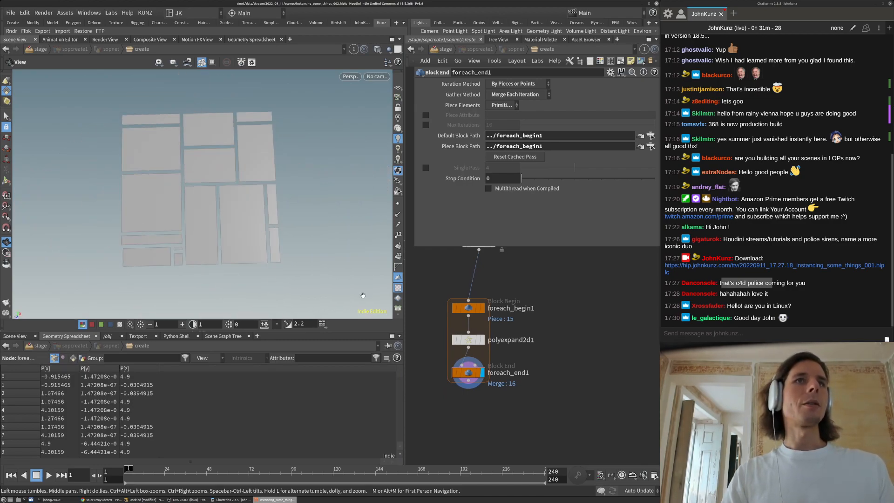
scroll(569, 309, down, 2)
middle_drag(571, 311, 545, 331)
alt+drag(482, 282, 474, 377)
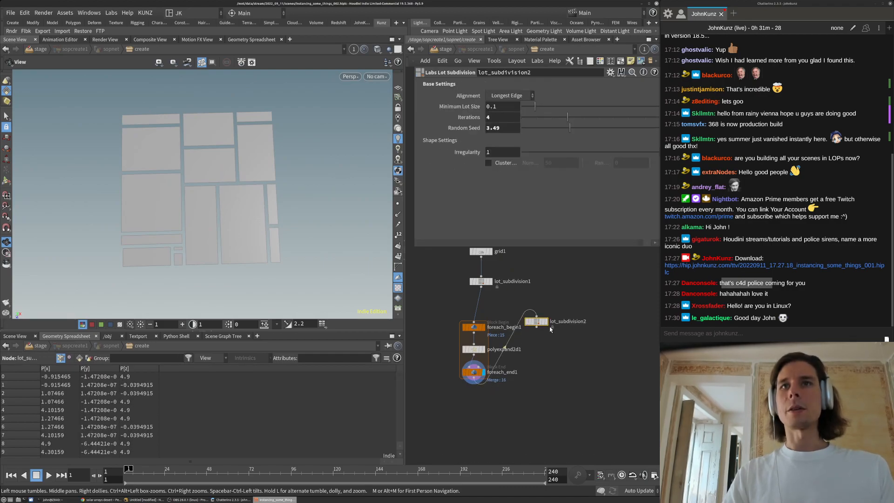
Wire the copied lot_subdivision2 below foreach_end1 and display its result
click(546, 322)
drag(542, 322, 541, 402)
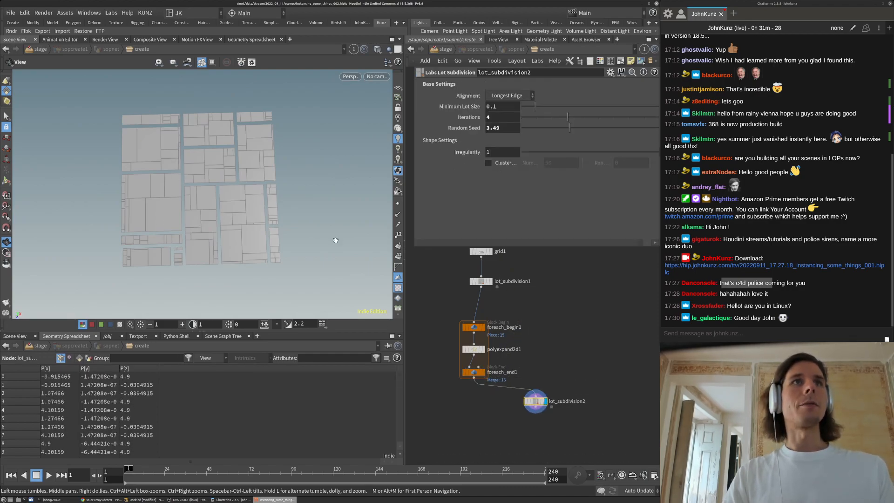
key(space+g)
drag(243, 189, 242, 226)
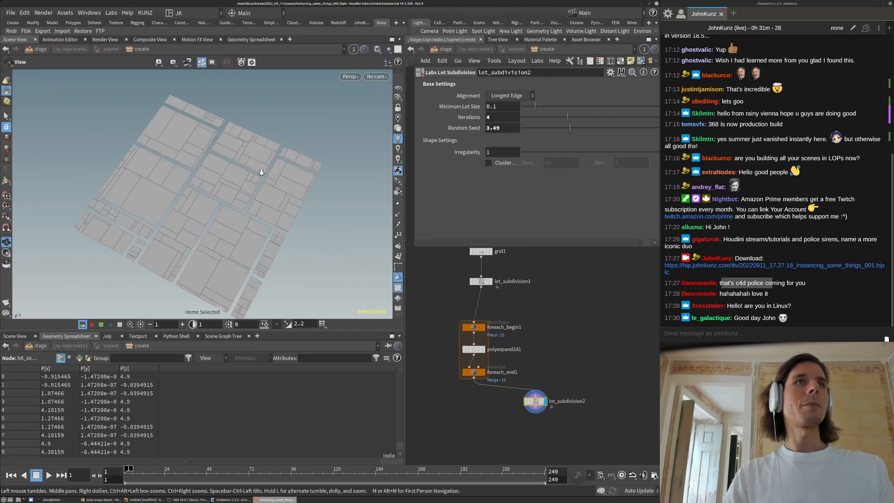
right_drag(261, 172, 285, 168)
middle_drag(245, 191, 254, 145)
right_drag(209, 193, 374, 185)
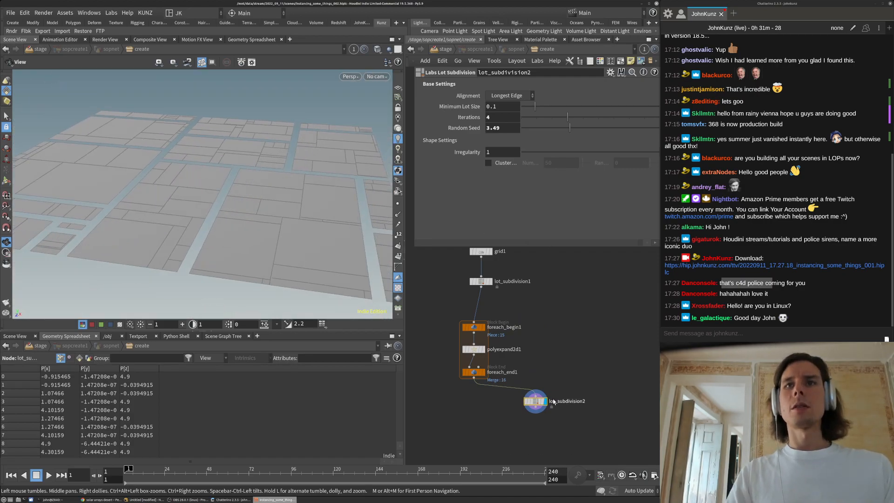
middle_drag(579, 364, 552, 341)
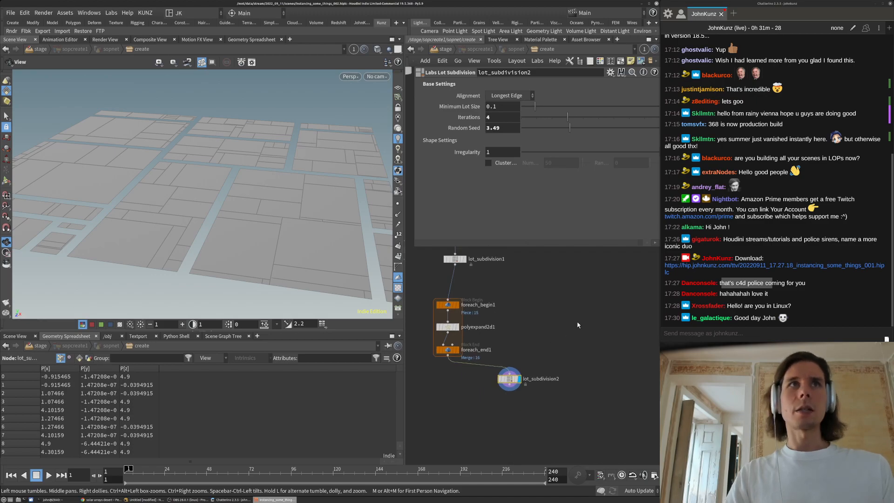
Set lot_subdivision2 Iterations to 6 and raise its Random Seed to 9.41
double_click(500, 116)
text(6)
key(Return)
drag(589, 131, 635, 134)
drag(246, 185, 241, 245)
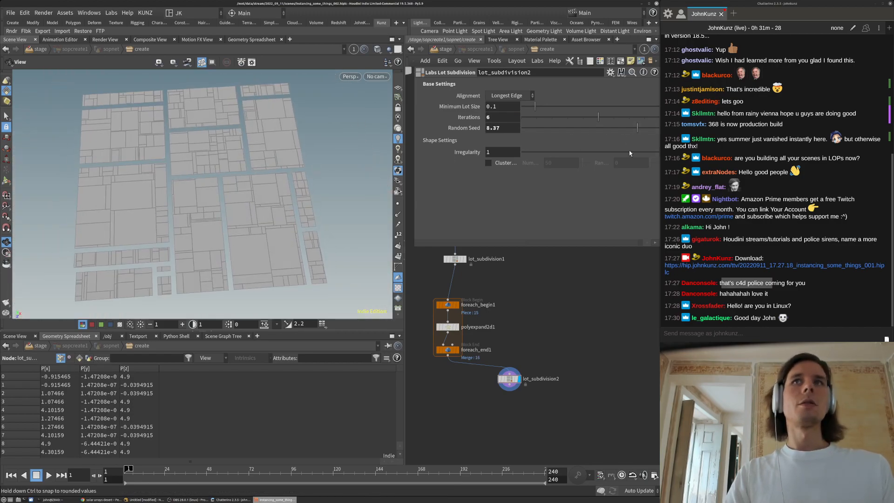
drag(637, 128, 651, 128)
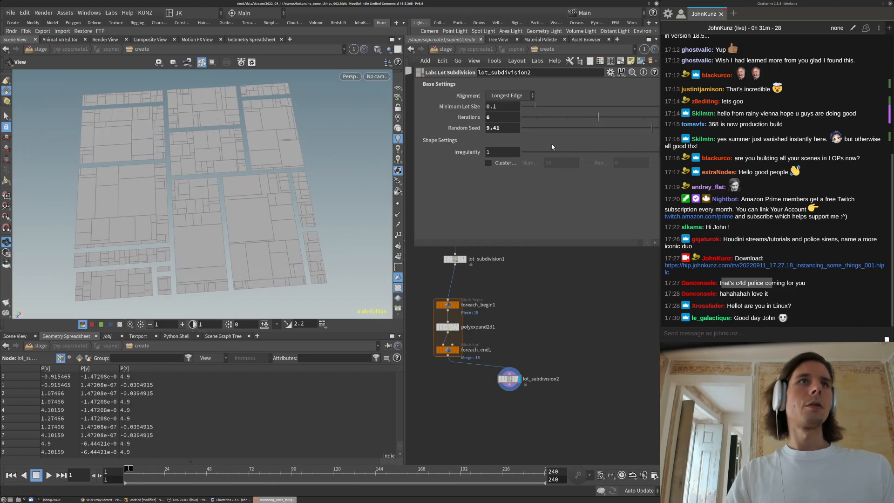
drag(288, 240, 311, 207)
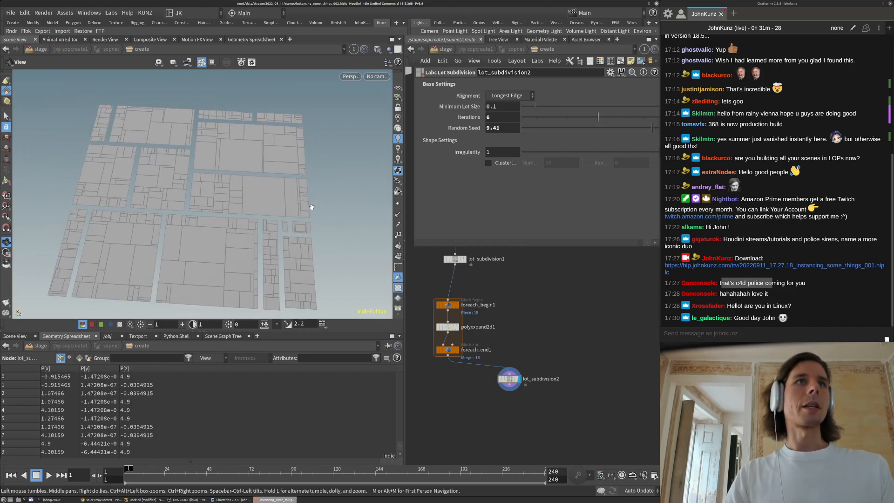
Increase lot_subdivision2 to 7 iterations and tidy the node layout
click(509, 120)
key(Return)
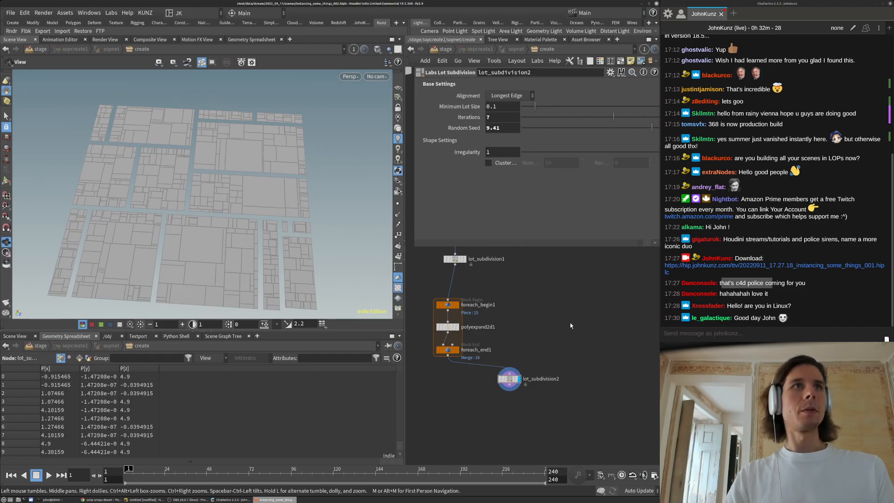
mouse_move(287, 211)
mouse_down()
mouse_move(323, 210)
mouse_move(298, 219)
mouse_up()
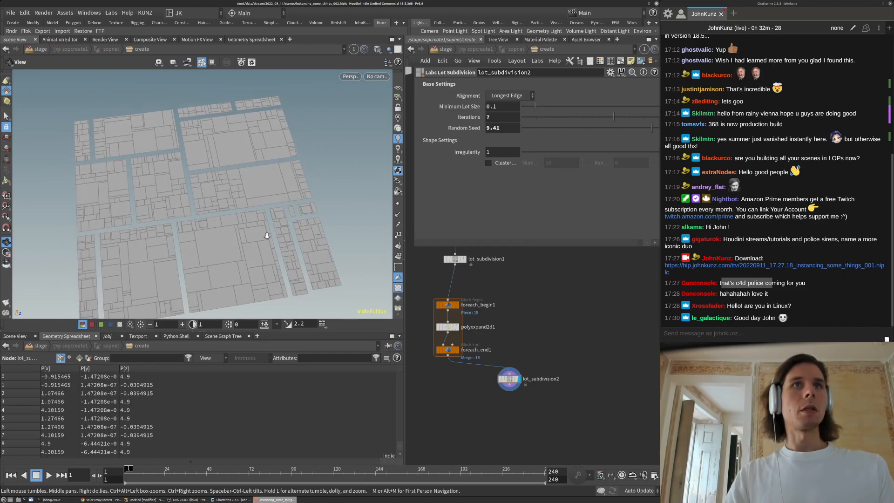
right_drag(298, 219, 226, 251)
middle_drag(535, 304, 549, 274)
scroll(526, 351, up, 2)
drag(526, 351, 537, 350)
middle_drag(479, 382, 507, 354)
Search 'ran' and place an Attribute Randomize node below lot_subdivision2
key(Tab)
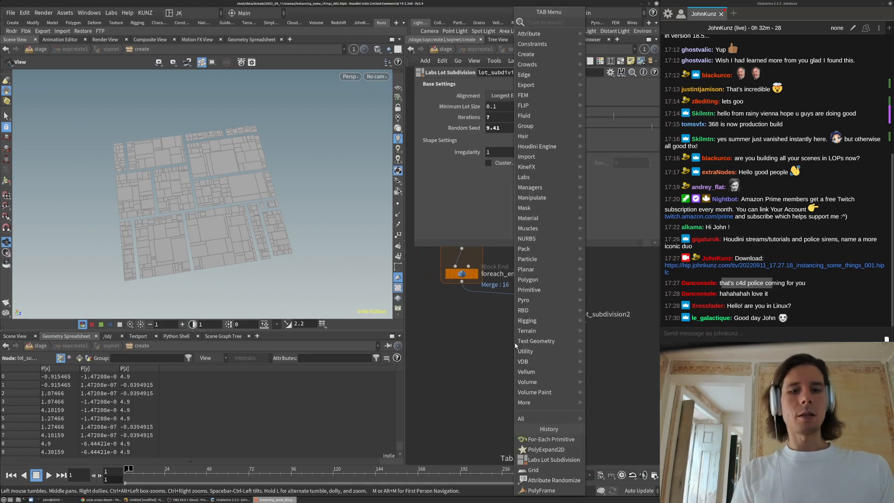
text(rand)
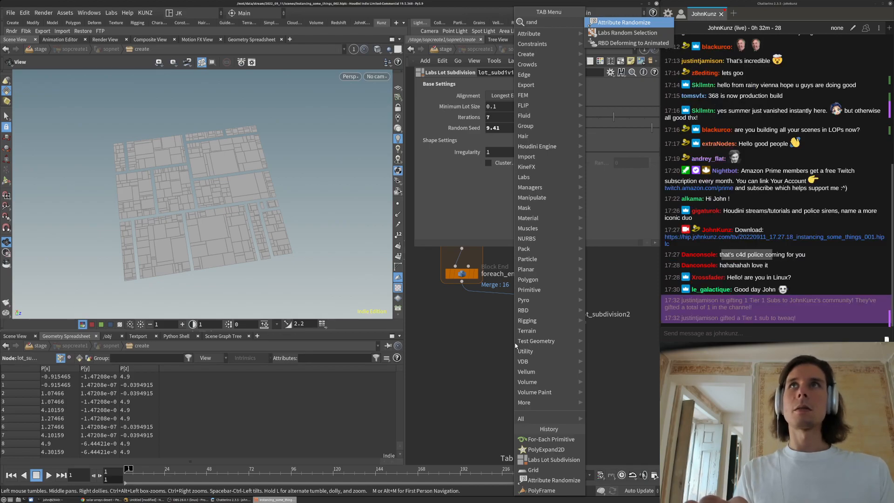
key(Return)
click(514, 344)
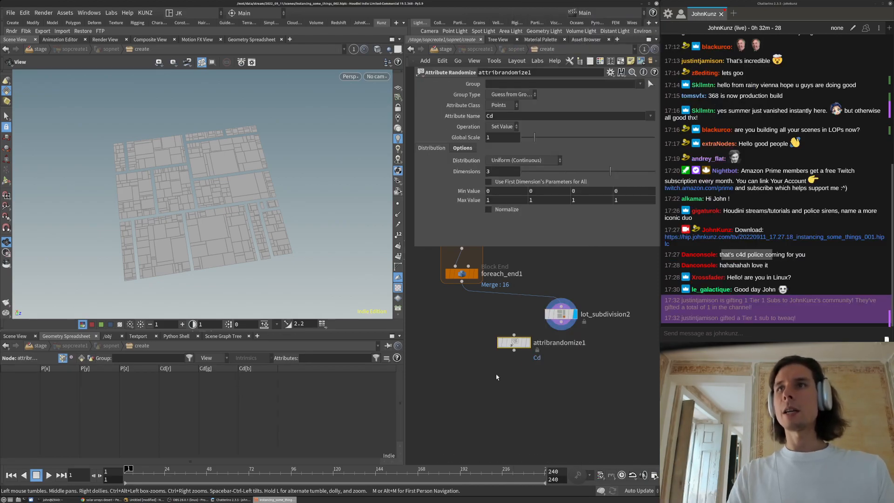
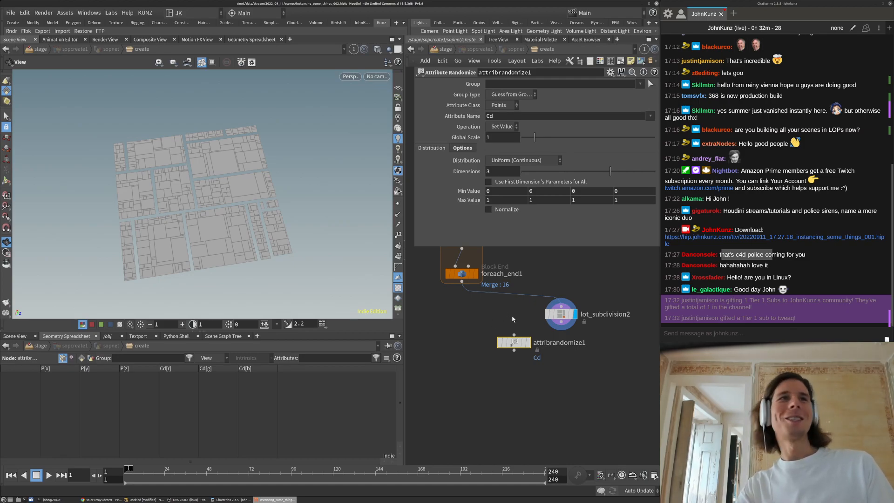
Wire lot_subdivision2 into attribrandomize1, display it, and set Attribute Class to Primitive with Uniform (Continuous) distribution
drag(514, 334, 561, 322)
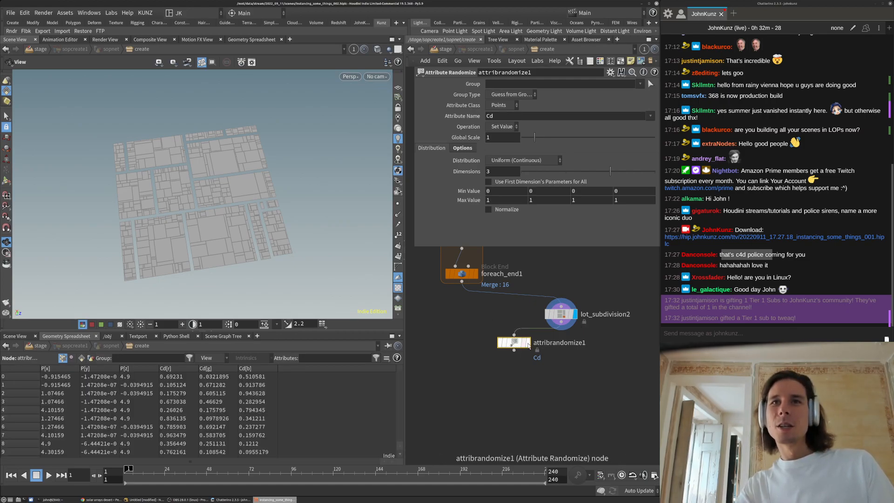
click(527, 343)
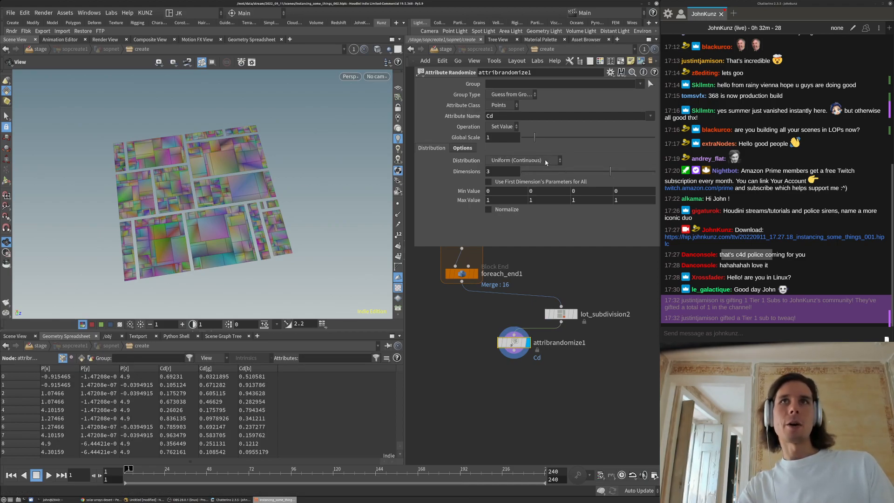
click(520, 160)
click(465, 173)
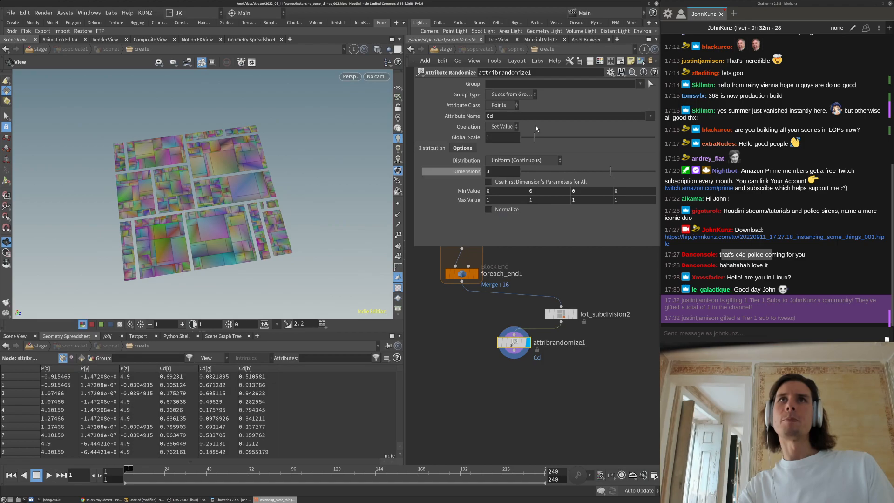
click(511, 105)
click(505, 127)
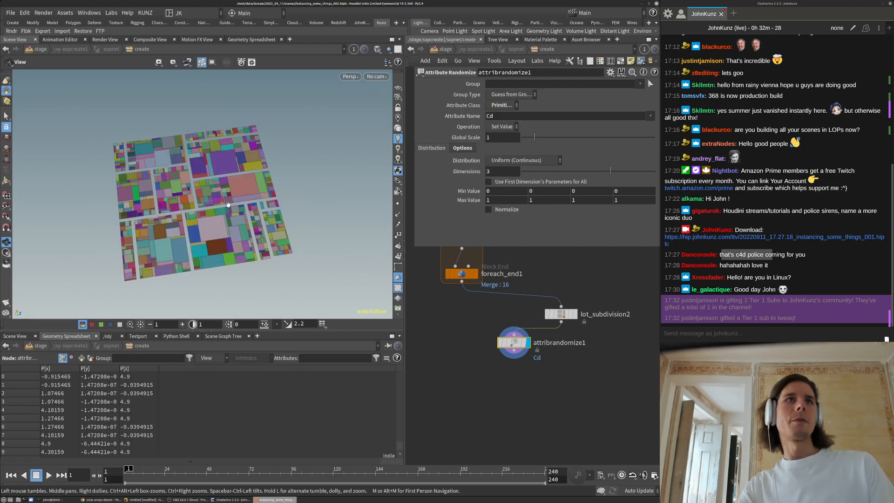
scroll(177, 218, up, 4)
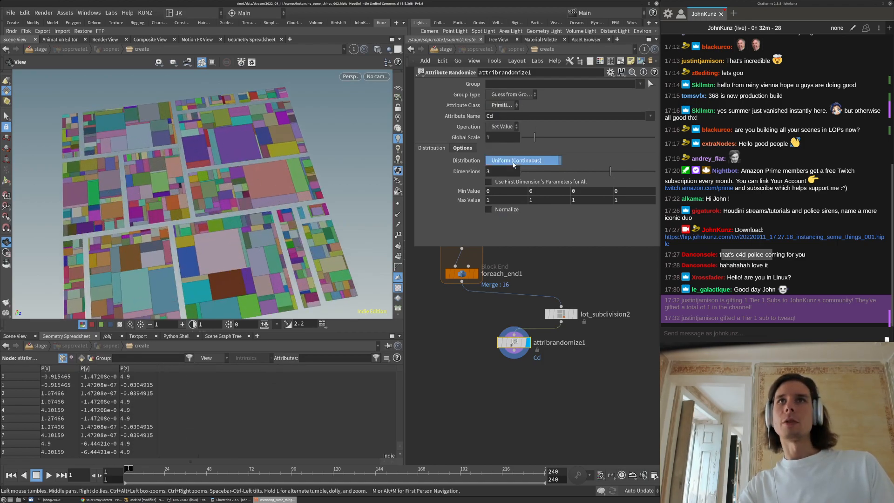
click(513, 161)
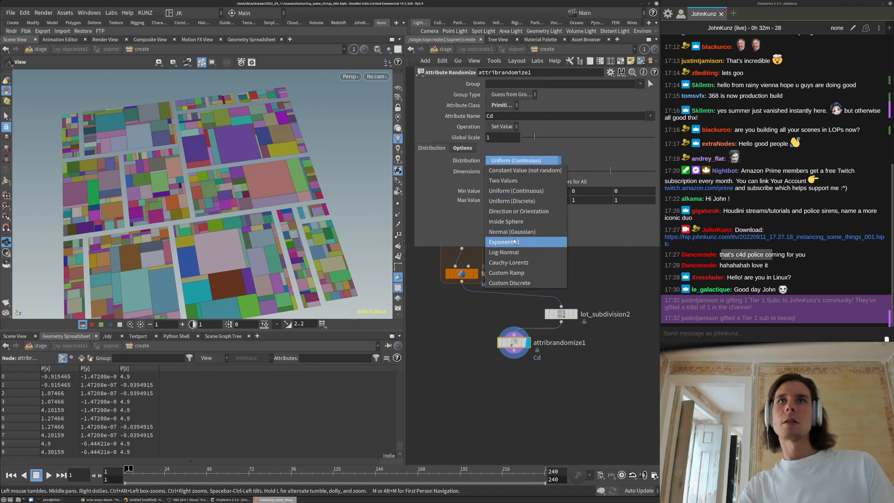
click(511, 193)
click(518, 161)
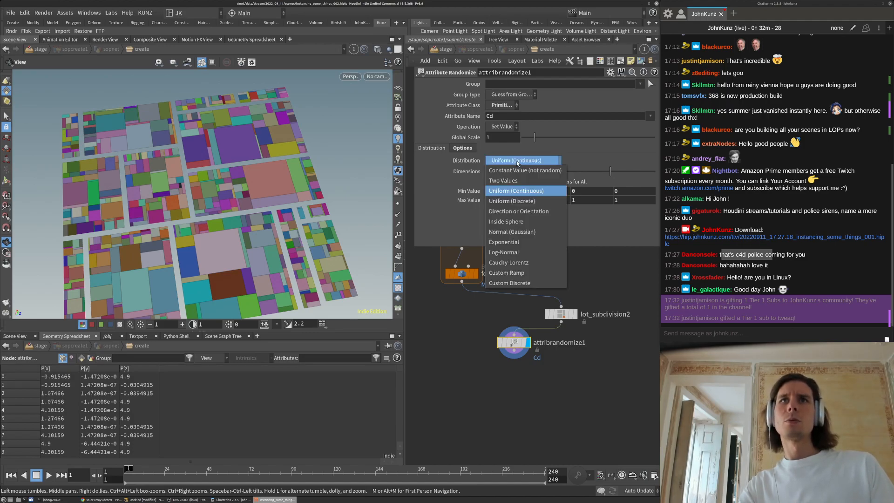
click(518, 161)
Set Dimensions to 1 and rename the random attribute to zscale
text(1)
key(Return)
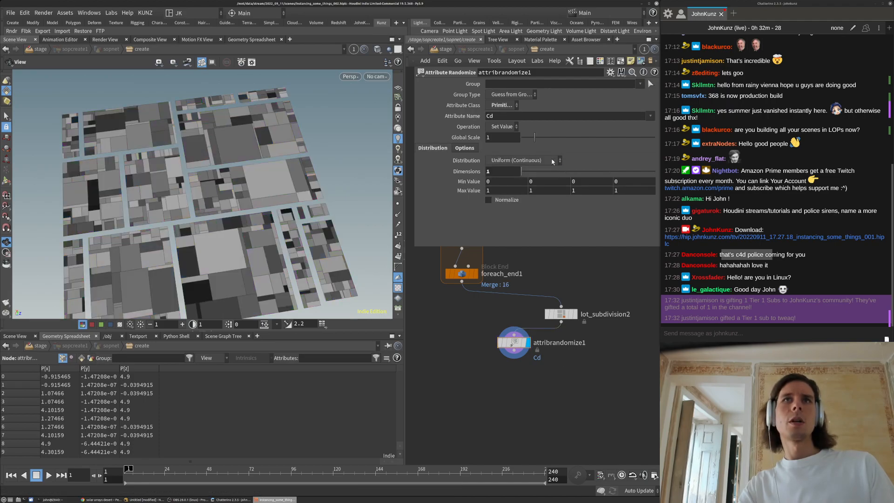
double_click(536, 116)
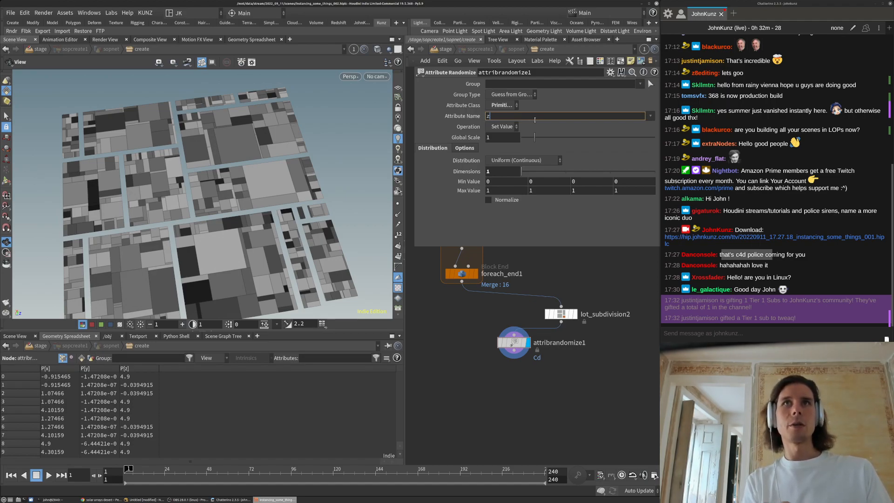
text(zscal)
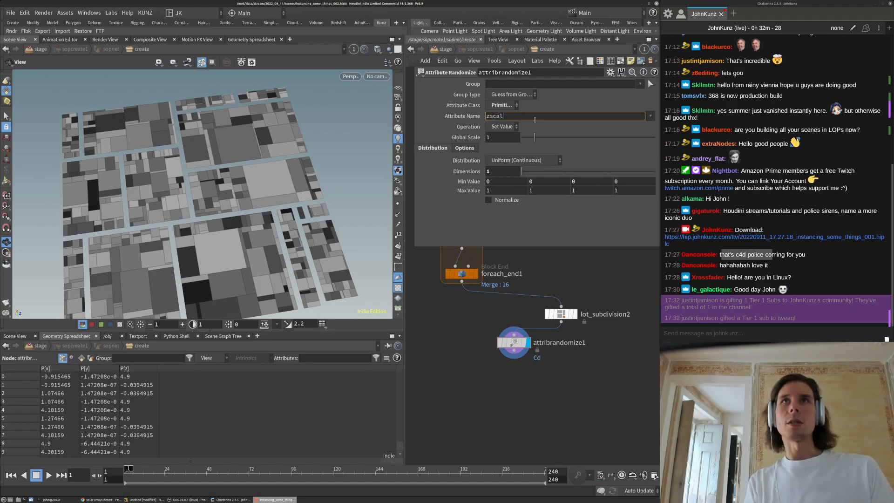
text(e)
key(Return)
Search 'polyex' to add a PolyExtrude node, undoing a stray Primitive Properties node
key(Tab)
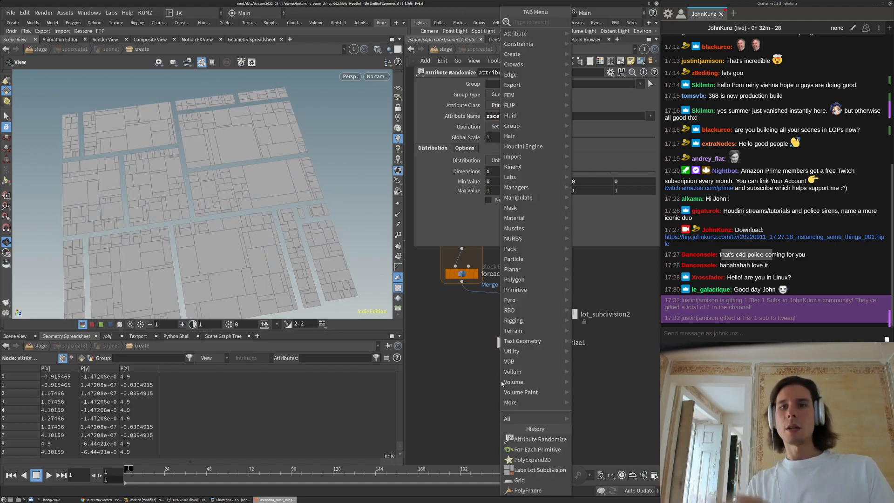
key(Escape)
click(501, 381)
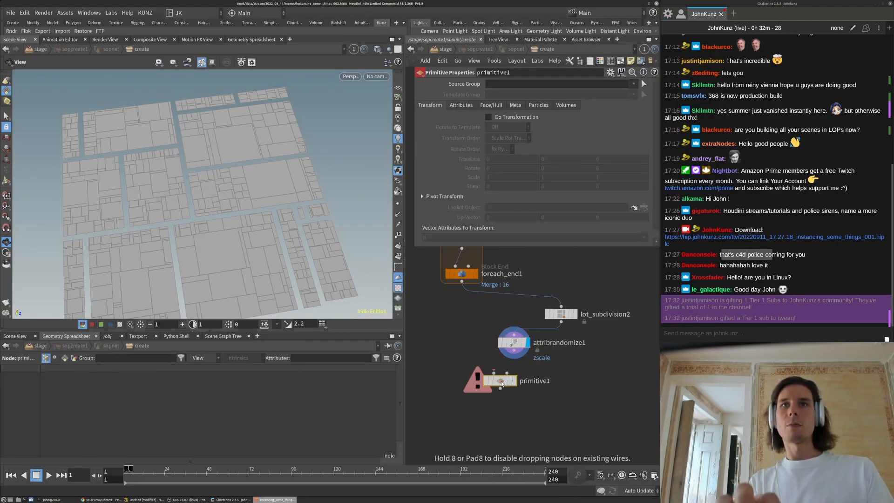
key(ctrl+z)
key(Tab)
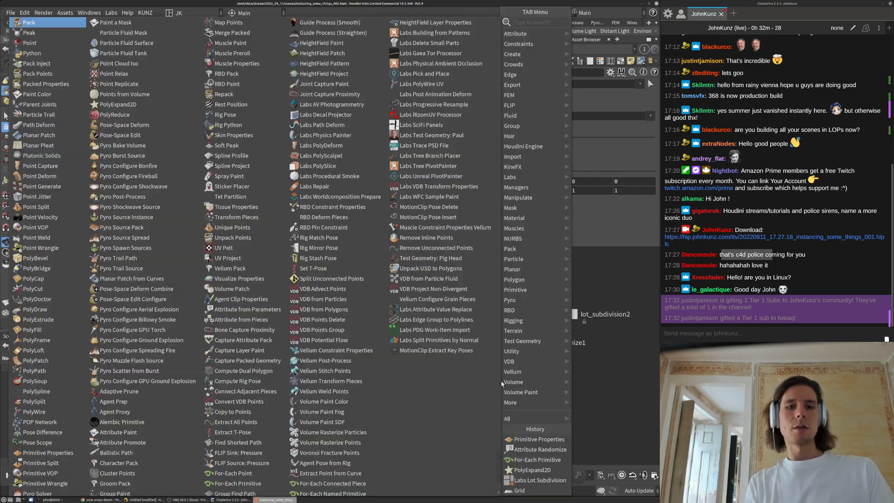
text(polyex)
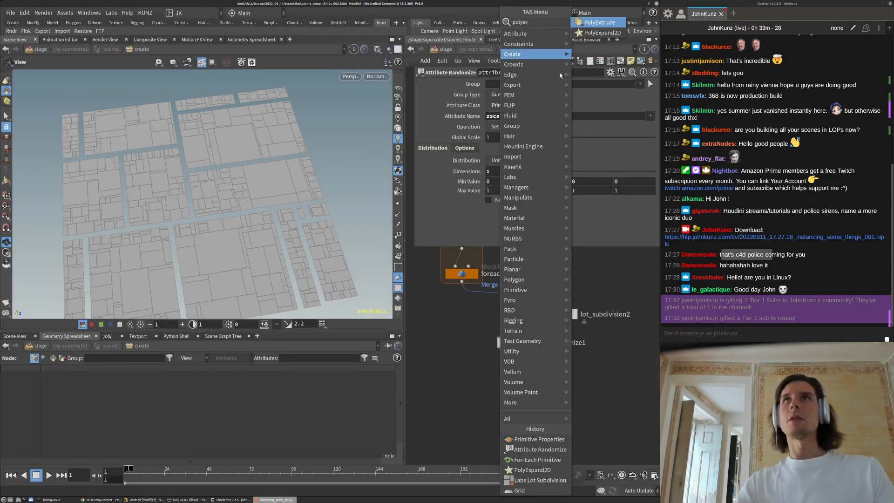
click(584, 22)
Place polyextrude1 below attribrandomize1, wire in the randomized lots and display it
click(529, 362)
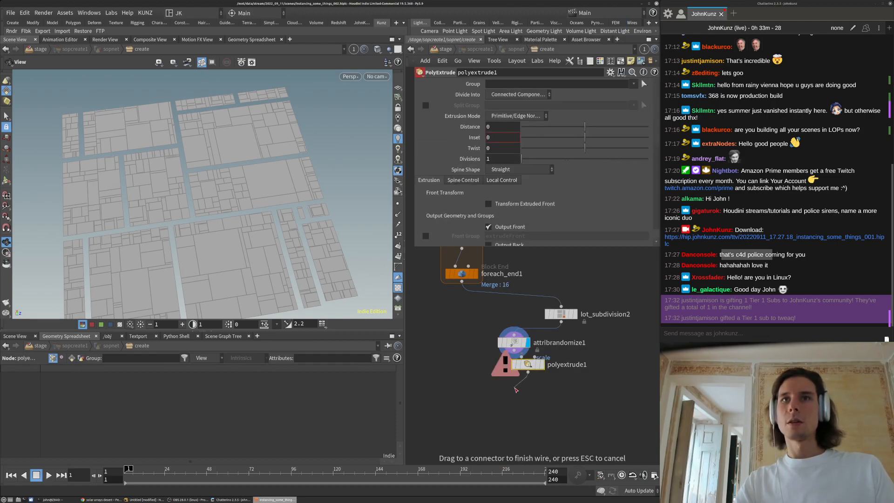
drag(529, 366, 514, 350)
click(535, 380)
drag(521, 382, 514, 381)
Scale the extrusion distance by the zscale attribute and extrude the lots to 0.618
click(502, 180)
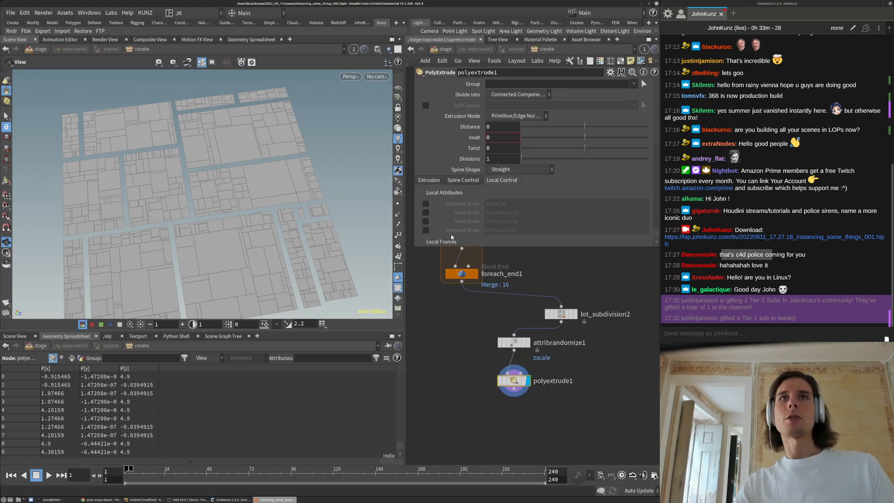
click(426, 204)
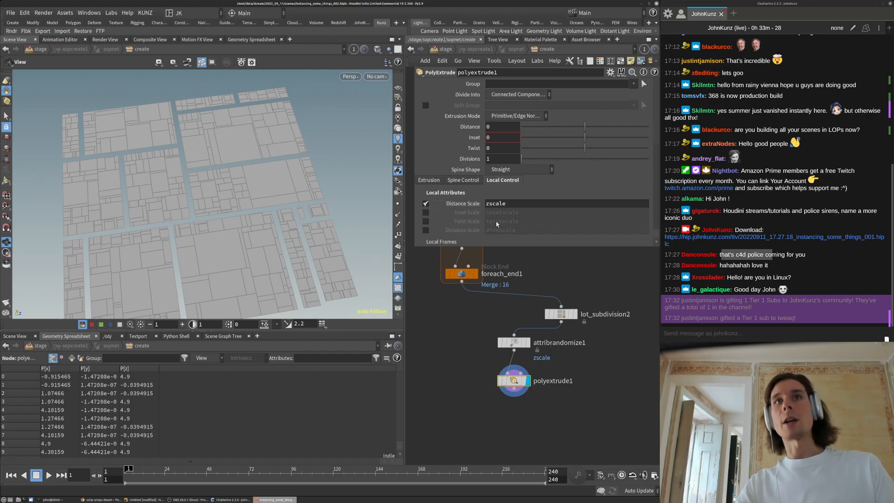
scroll(507, 202, down, 3)
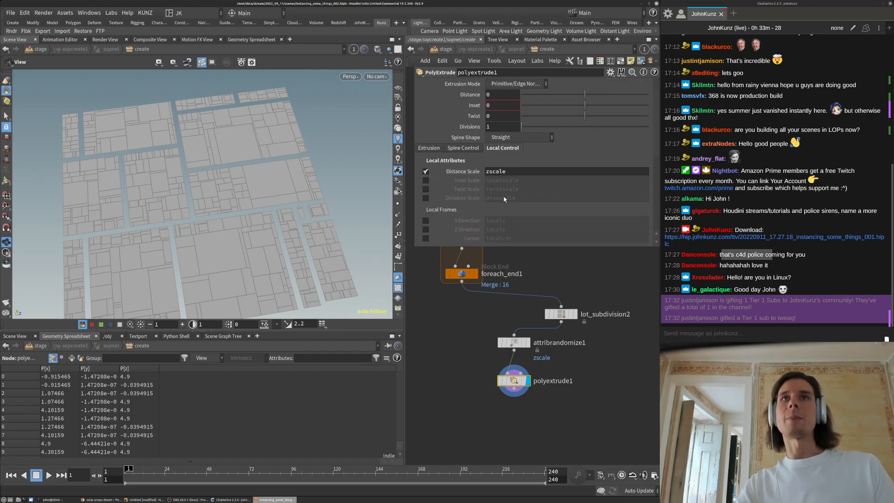
click(521, 343)
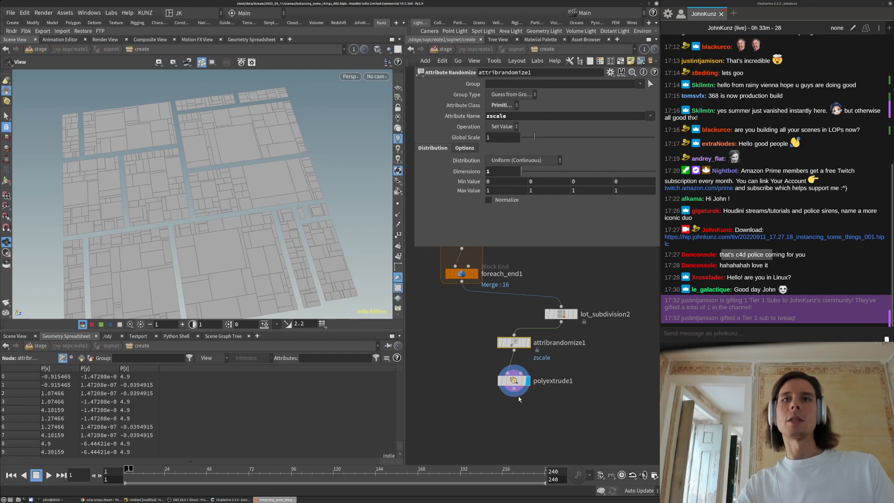
click(515, 382)
scroll(574, 145, up, 3)
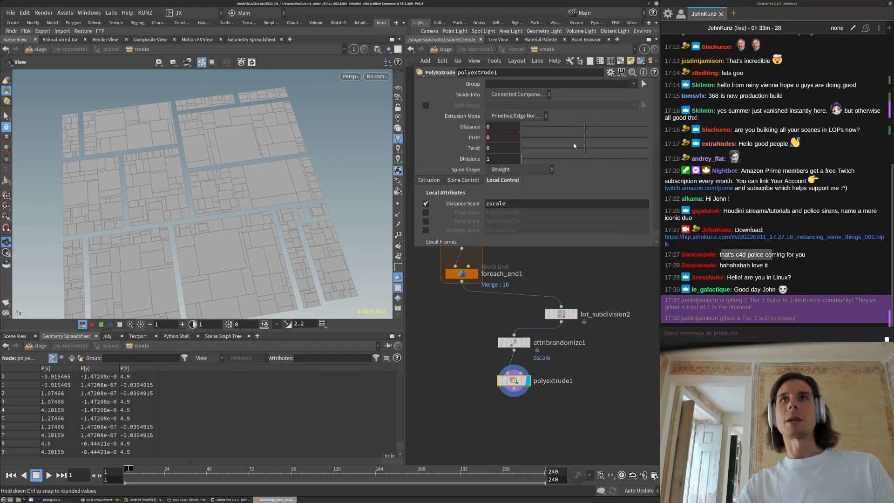
drag(591, 126, 625, 126)
Compare block heights by bypassing and re-enabling attribrandomize1 while orbiting the view
drag(199, 224, 199, 215)
right_drag(199, 216, 242, 184)
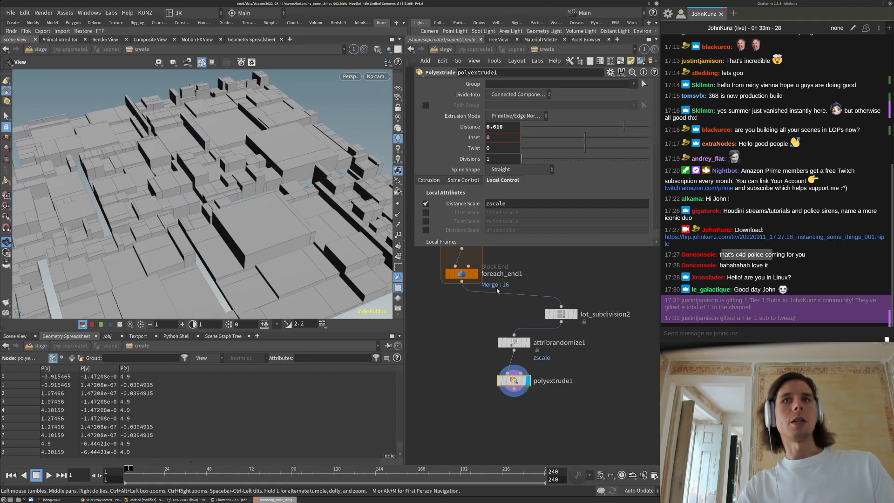
click(515, 345)
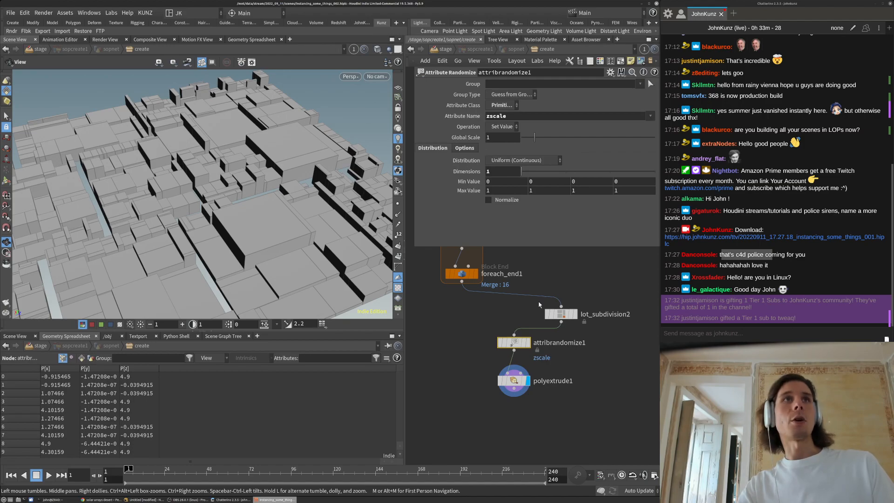
click(514, 380)
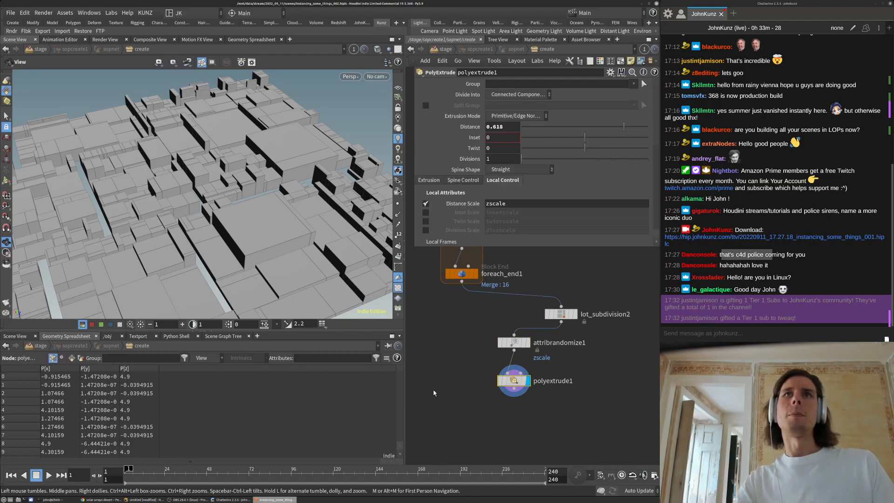
click(500, 343)
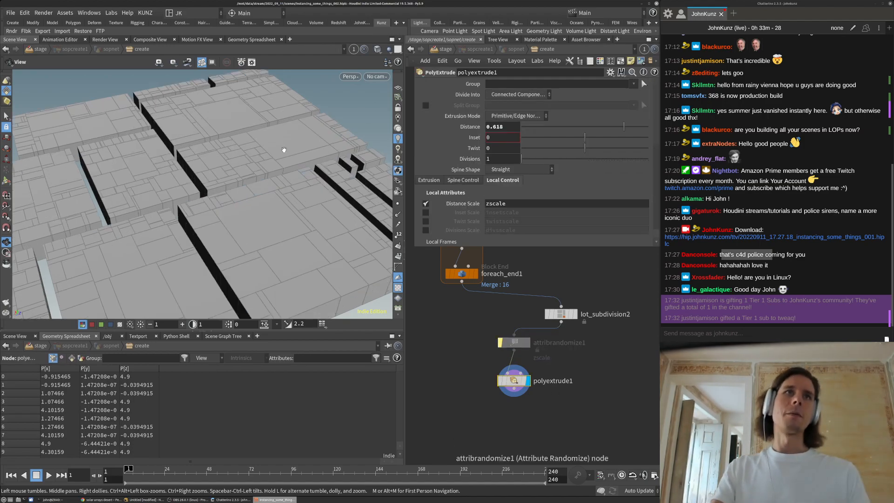
drag(284, 150, 262, 183)
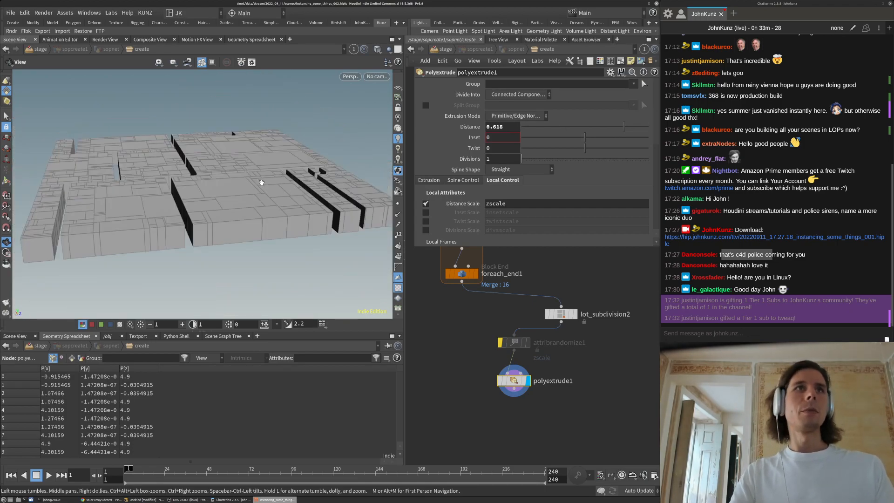
click(500, 343)
drag(255, 161, 246, 209)
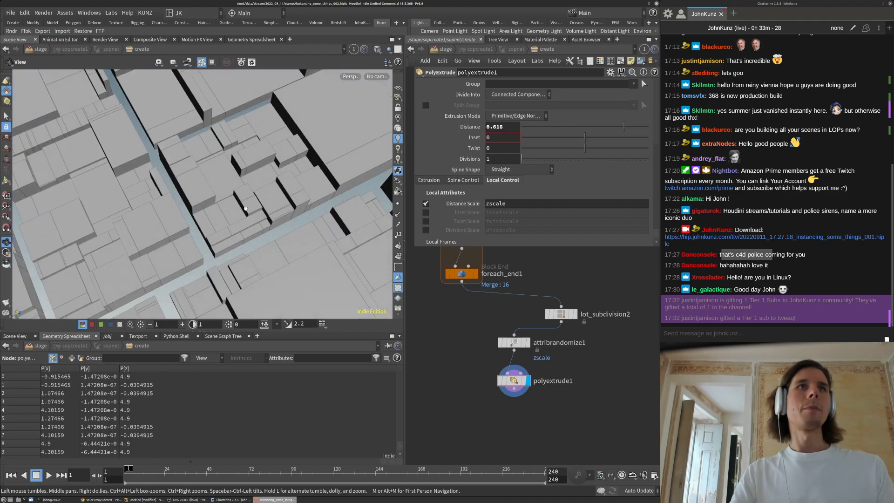
Show polyextrude1's Extrusion output settings and tilt the view low over the city blocks
click(512, 381)
scroll(466, 331, down, 3)
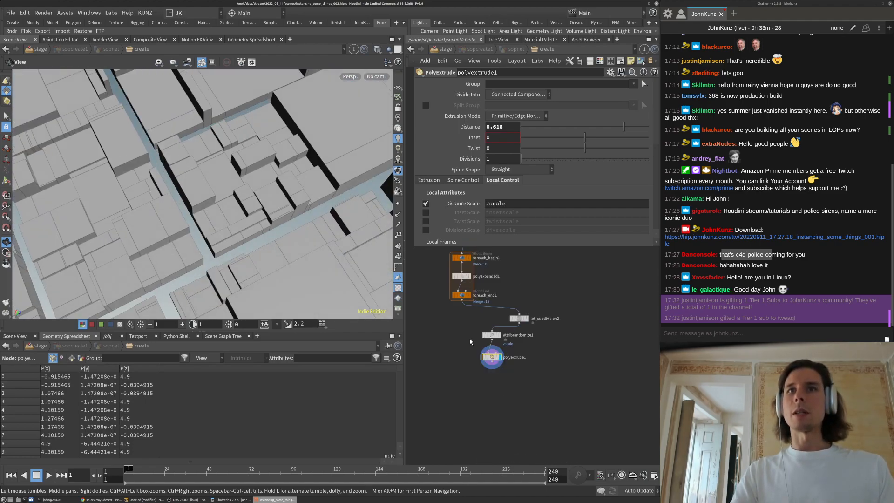
scroll(470, 342, up, 3)
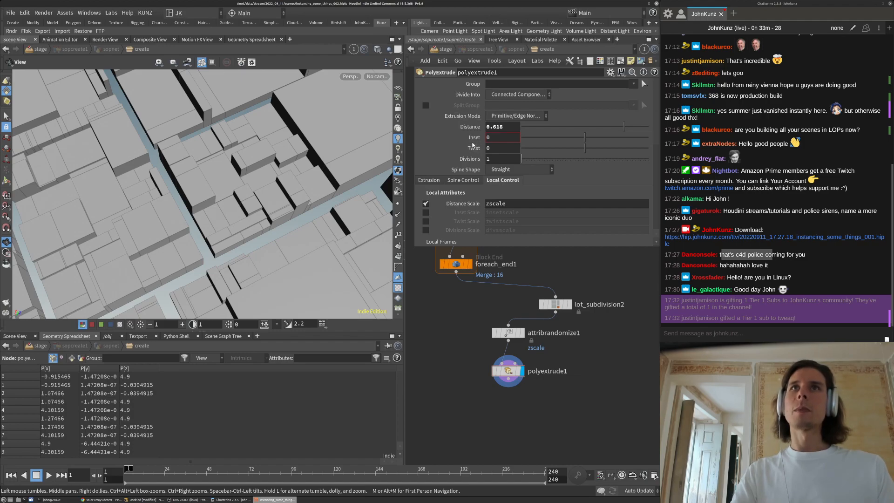
scroll(471, 161, down, 3)
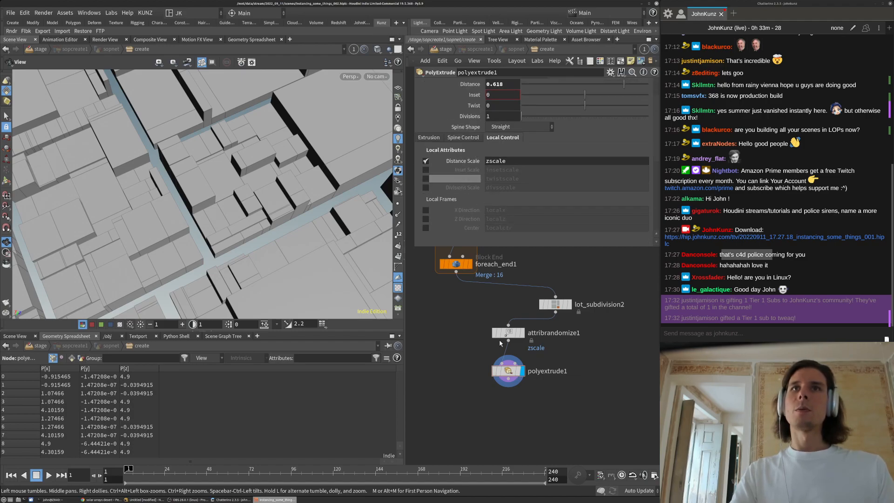
click(429, 138)
drag(263, 179, 261, 200)
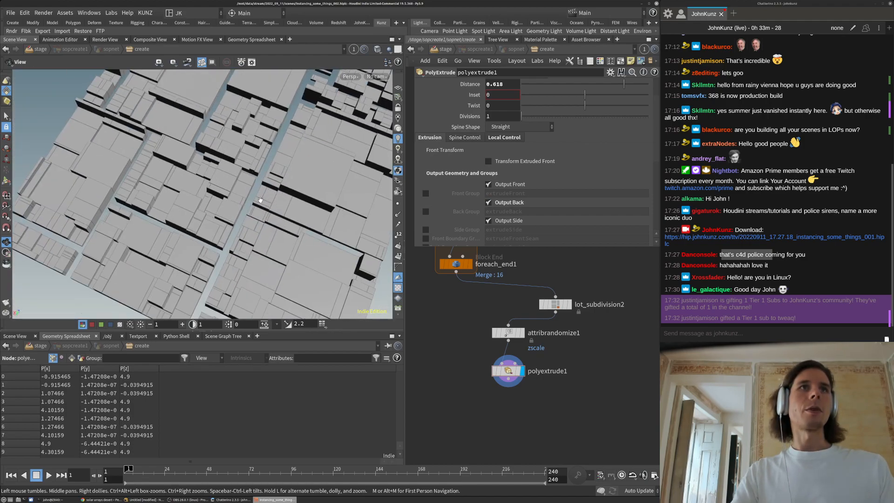
scroll(260, 201, up, 4)
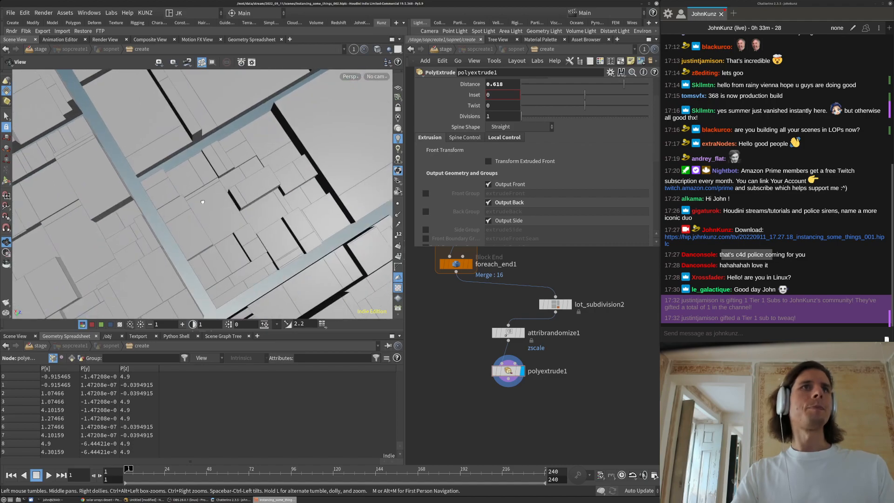
drag(202, 202, 202, 216)
click(508, 332)
Set attribrandomize1's Min Value to 0.85 and orbit to check the block heights
click(508, 181)
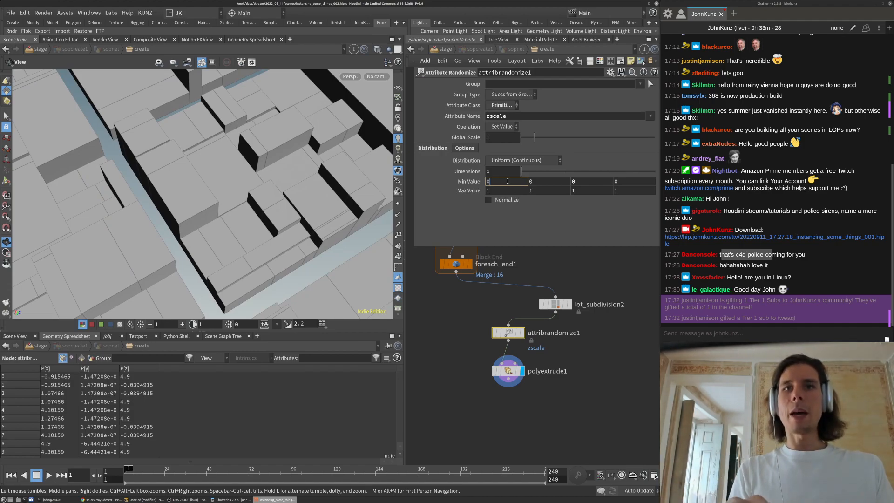
text(.86)
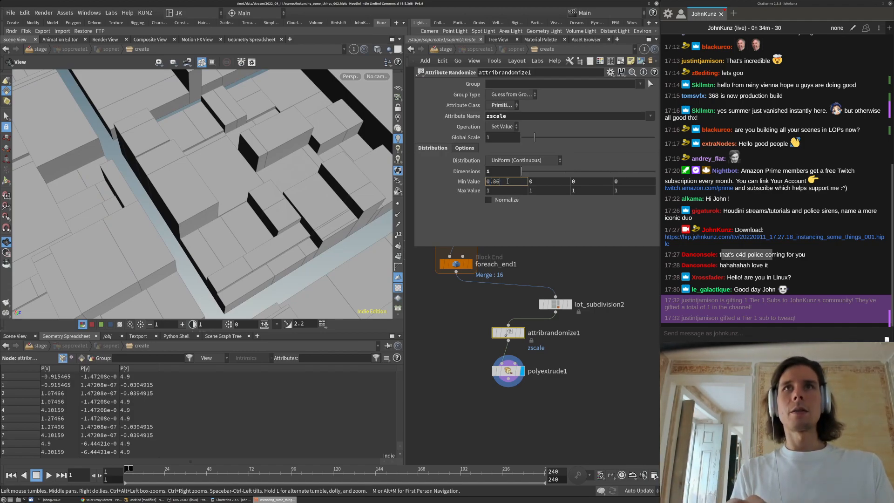
key(BackSpace)
text(5)
key(Return)
drag(273, 167, 378, 185)
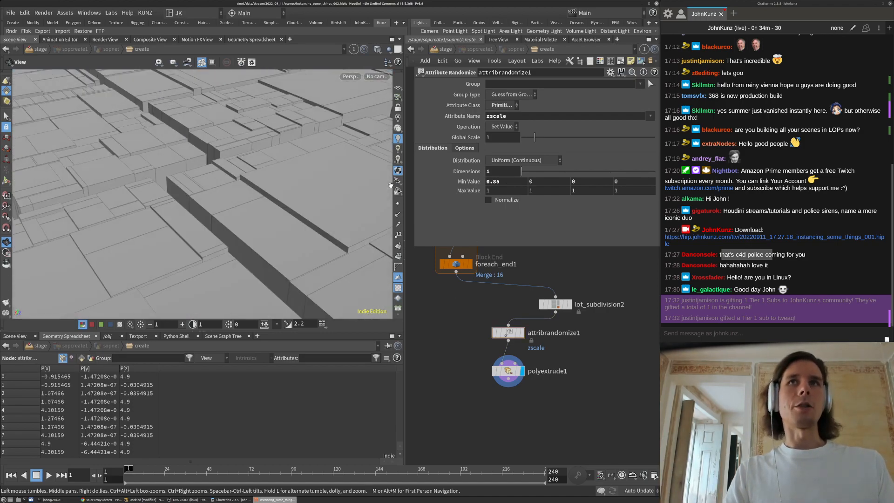
drag(253, 148, 226, 114)
Lower polyextrude1's Distance to 0.149, inspect the tiles, then display lot_subdivision2
click(509, 372)
drag(605, 86, 596, 87)
key(space+g)
drag(124, 218, 197, 231)
right_drag(207, 220, 284, 162)
drag(283, 161, 182, 176)
middle_drag(560, 407, 524, 405)
drag(495, 313, 494, 353)
click(556, 284)
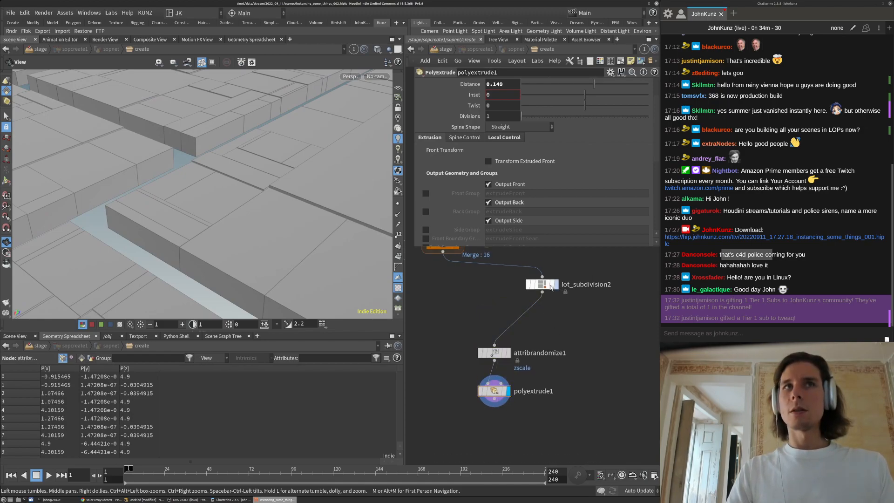
Insert a Primitive Properties node between lot_subdivision2 and attribrandomize1 and display it
drag(283, 197, 256, 135)
right_drag(256, 135, 298, 118)
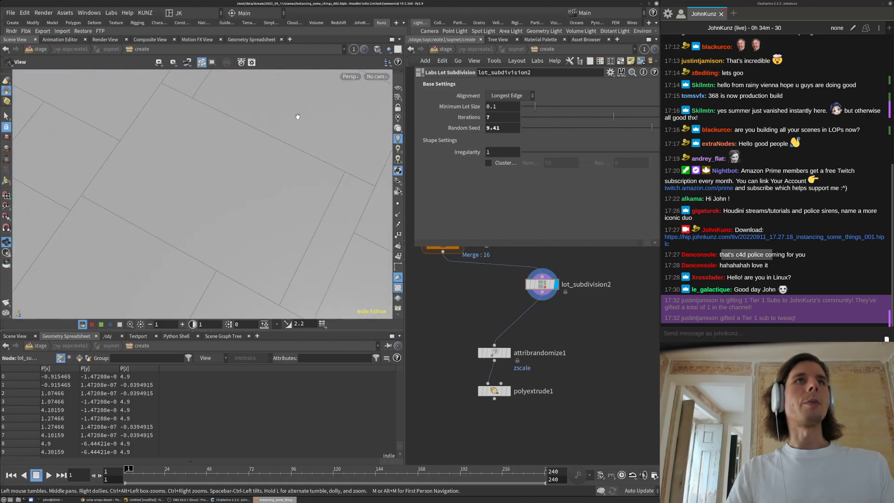
right_drag(187, 125, 148, 270)
key(Tab)
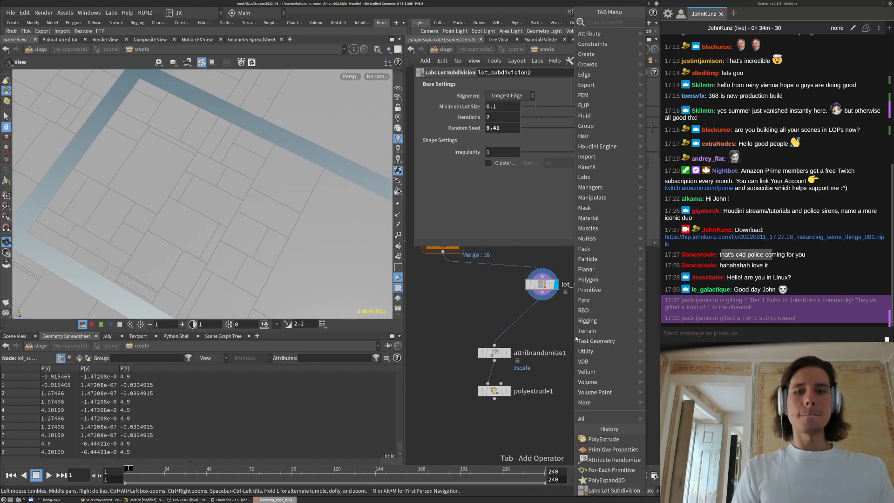
text(prop)
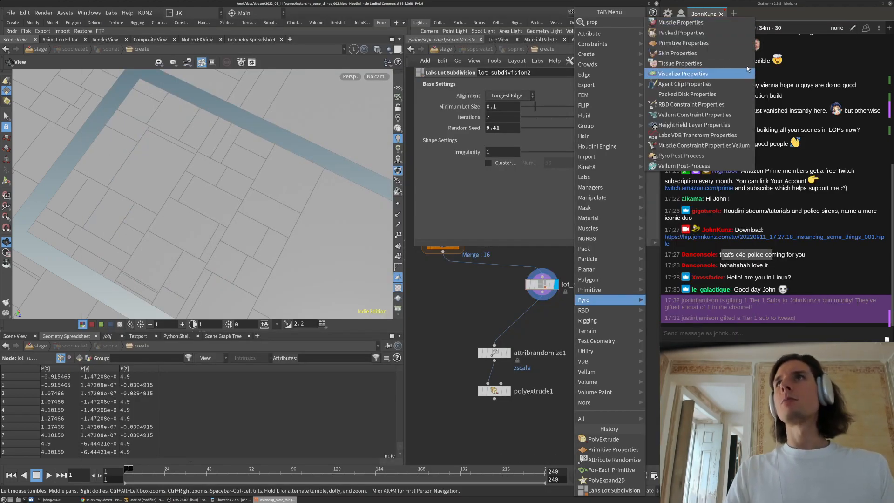
click(675, 42)
click(594, 337)
drag(594, 337, 544, 314)
click(556, 314)
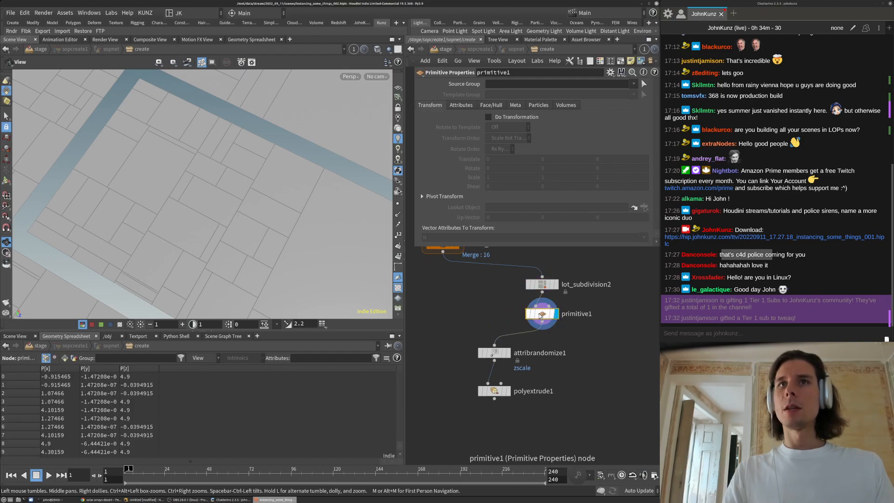
Enable Do Transformation with Scale 0.7 and rearrange the network to make room above primitive1
click(488, 117)
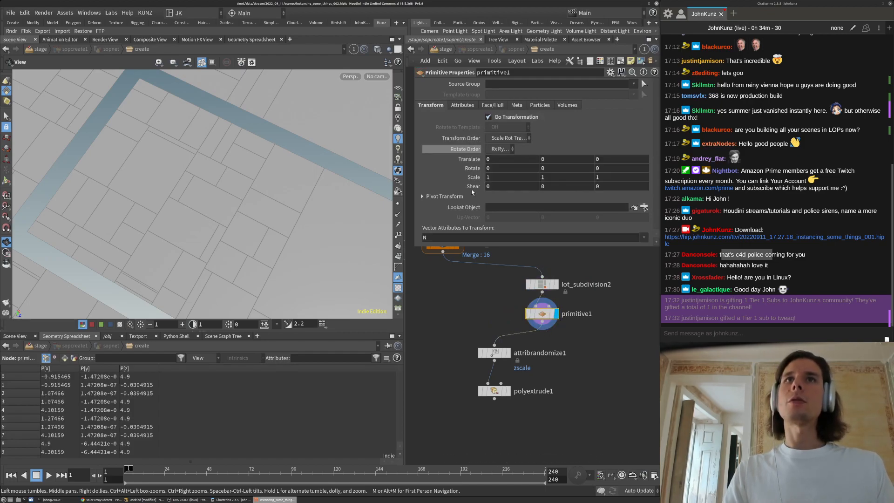
middle_drag(471, 179, 448, 177)
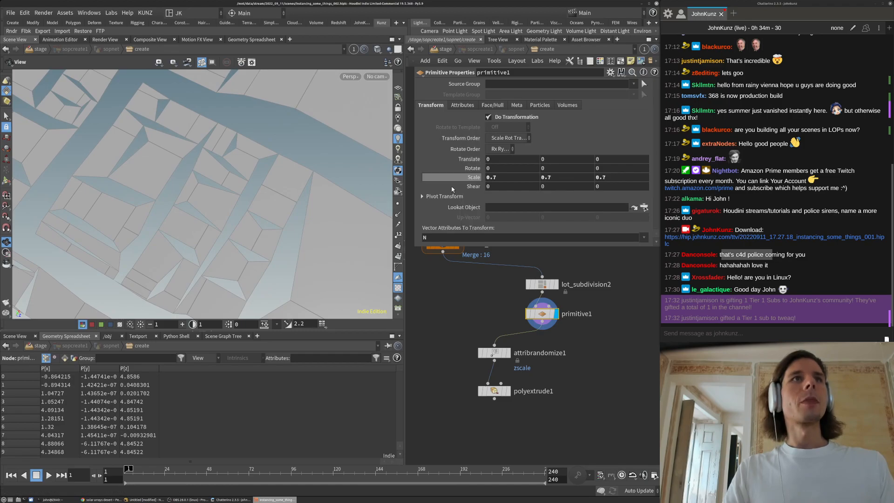
right_drag(270, 152, 154, 198)
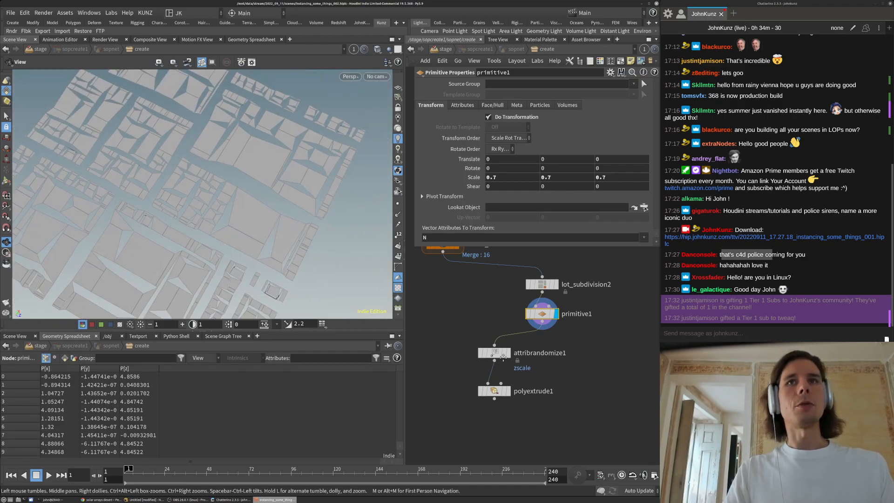
key(h)
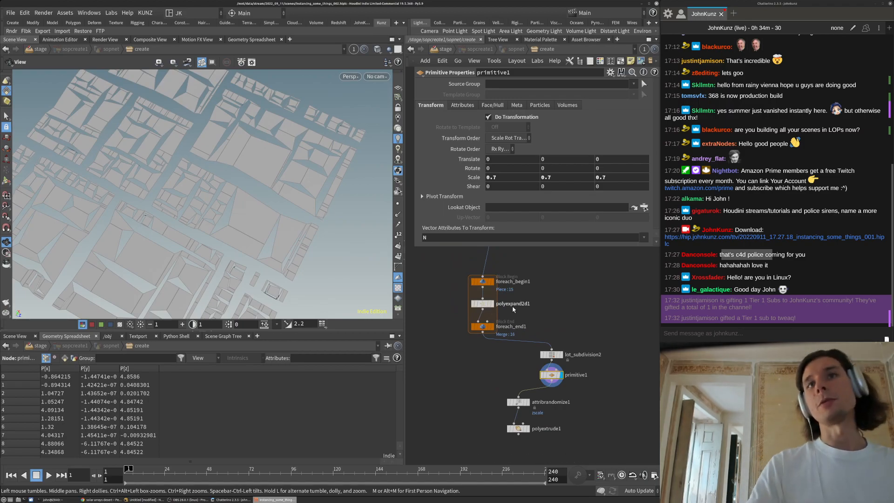
scroll(501, 305, up, 4)
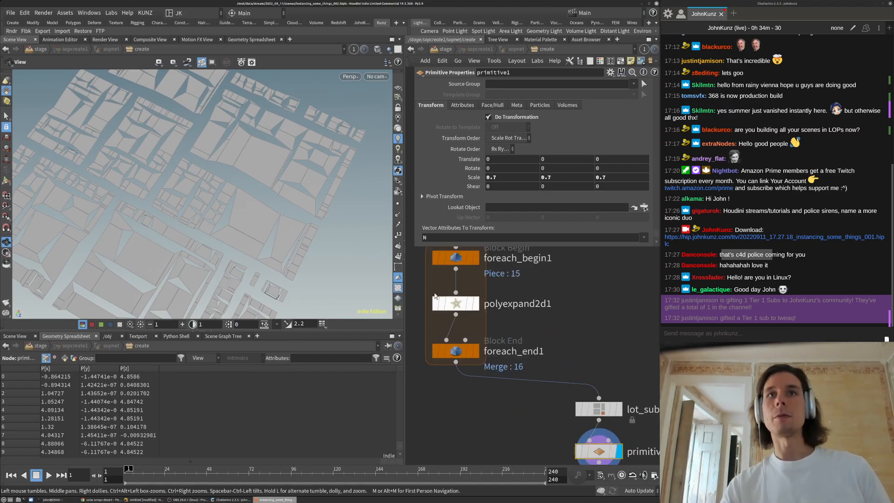
middle_drag(508, 385, 509, 356)
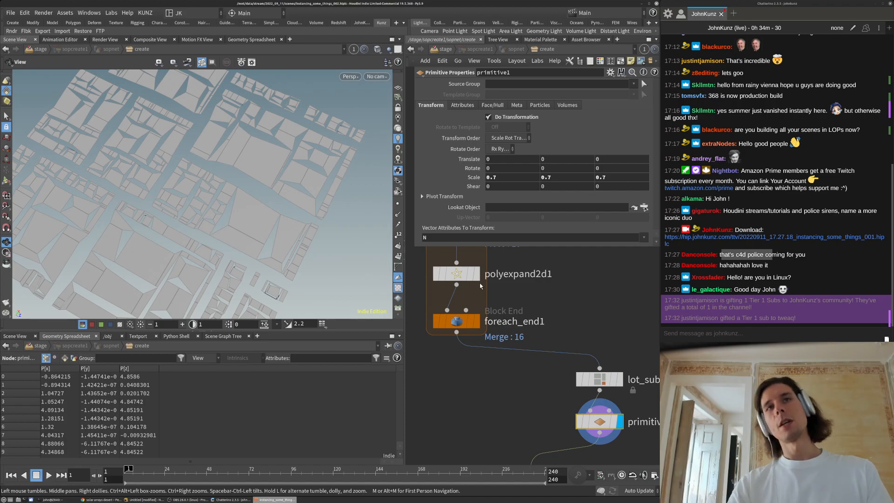
scroll(500, 306, down, 1)
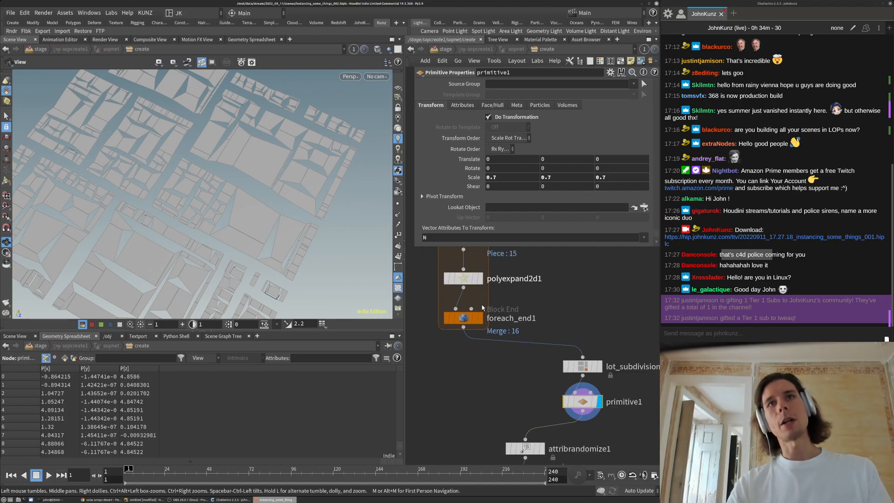
middle_drag(511, 382, 489, 350)
drag(558, 370, 557, 385)
key(Tab)
Insert a Labs Unique Points node before primitive1 and raise the lot scale to 0.8
text(uniq)
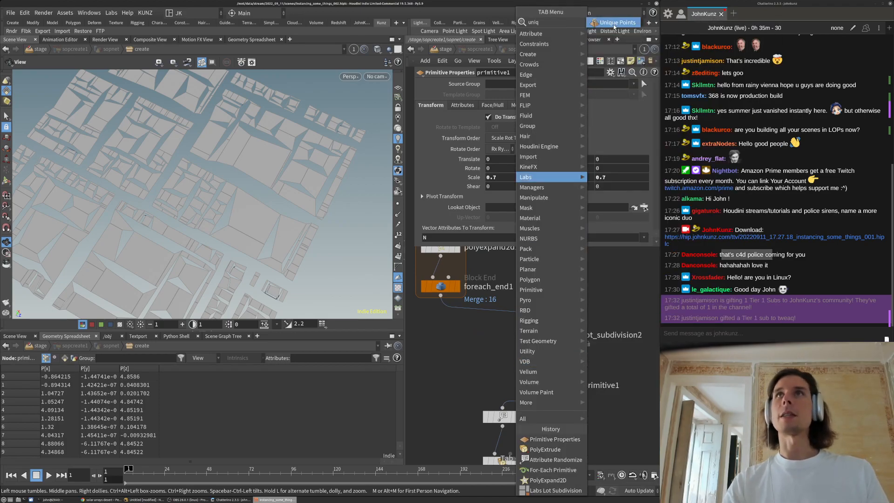
click(614, 23)
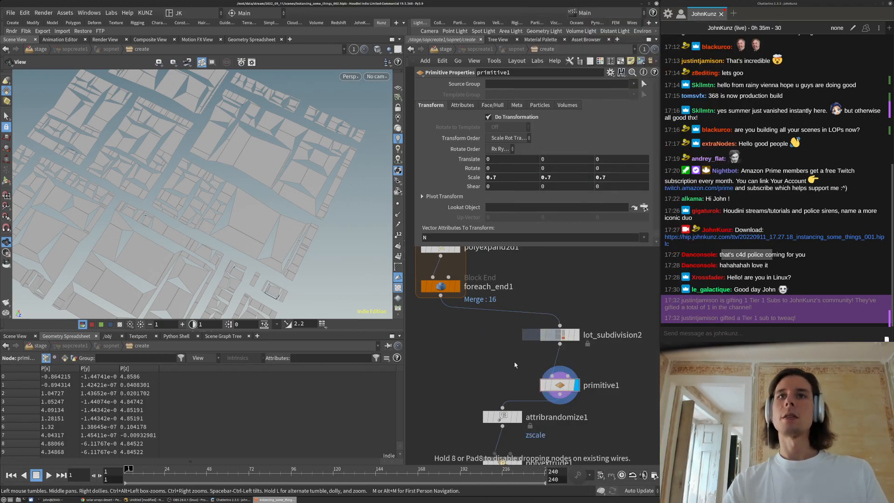
click(565, 363)
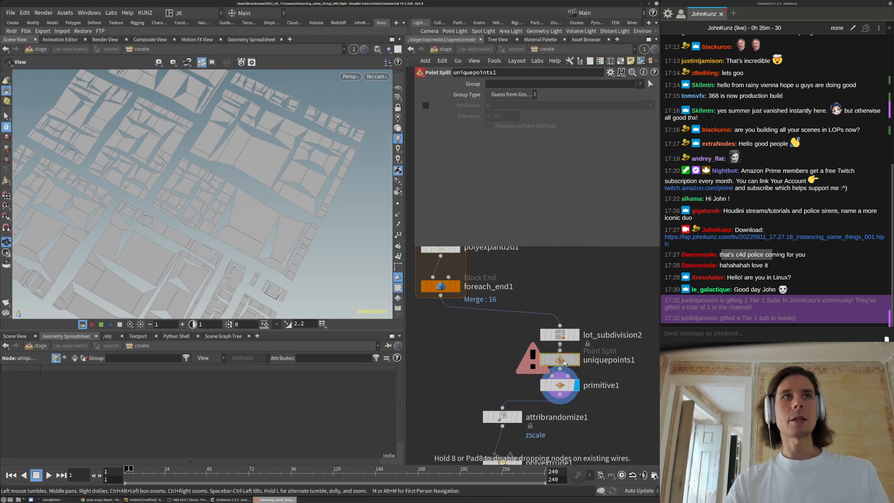
click(559, 390)
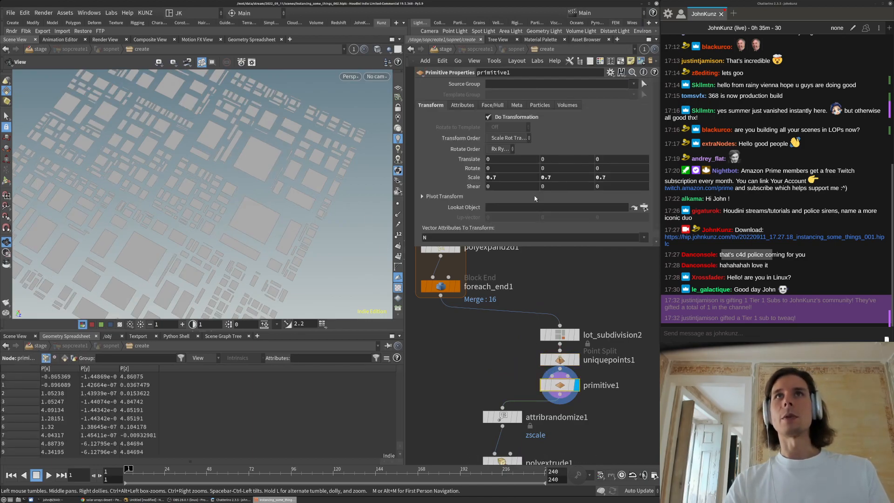
mouse_move(471, 182)
middle_down()
mouse_move(485, 185)
mouse_move(477, 185)
middle_up()
Inspect the for-each loop output and the scaled lots across the whole grid
drag(214, 223, 233, 233)
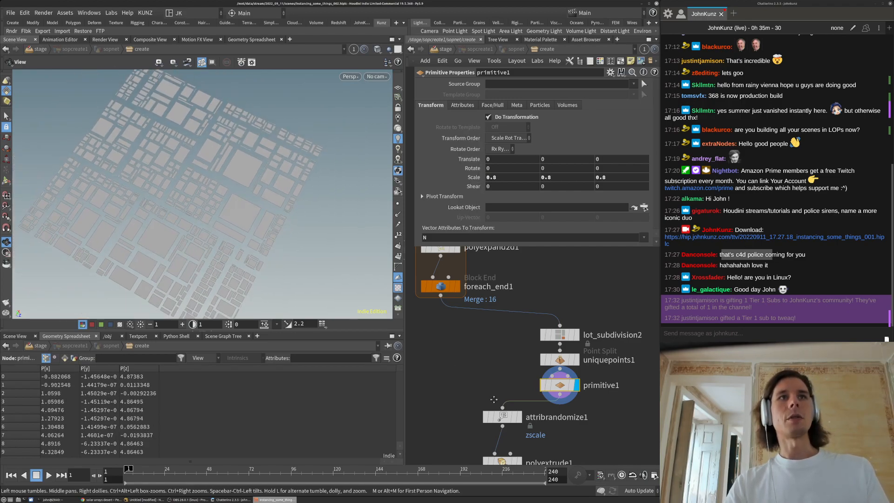
middle_drag(428, 307, 481, 340)
drag(247, 249, 219, 193)
scroll(264, 164, up, 4)
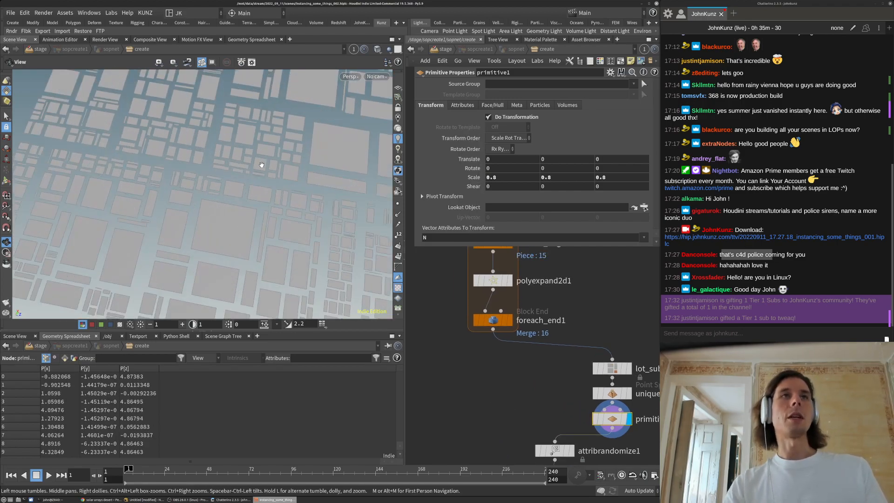
click(510, 321)
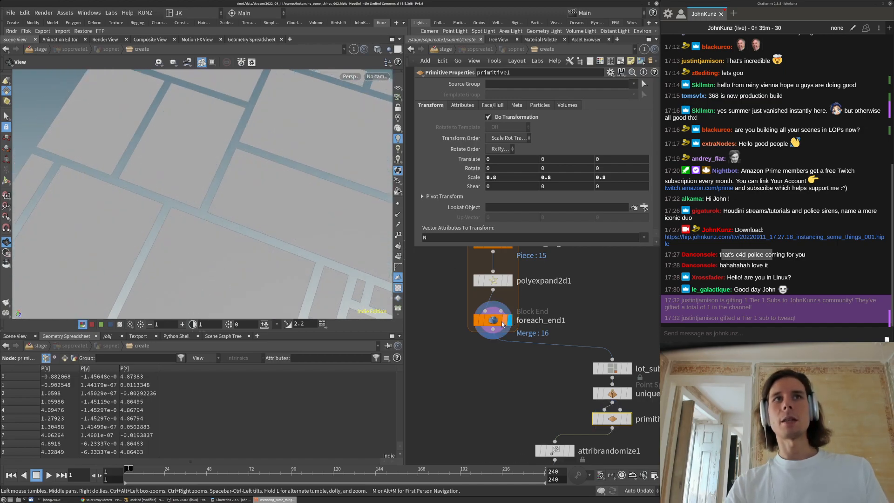
drag(115, 190, 168, 205)
right_drag(167, 205, 122, 259)
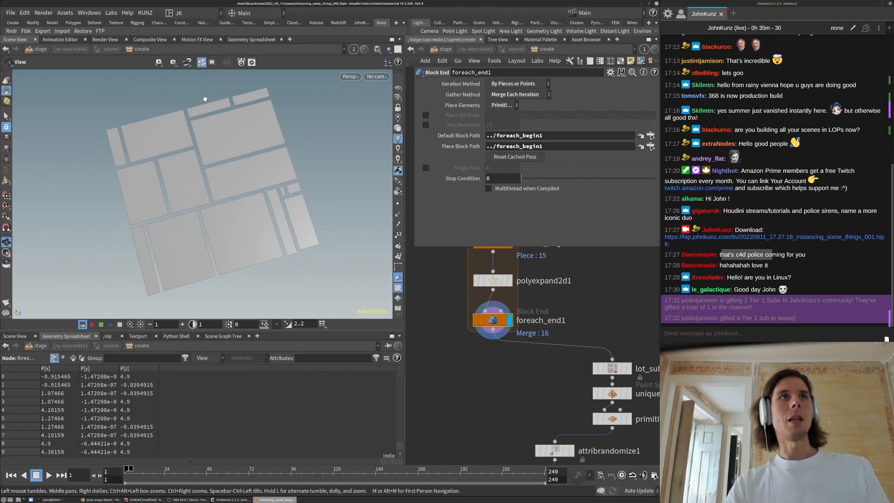
middle_drag(451, 358, 373, 315)
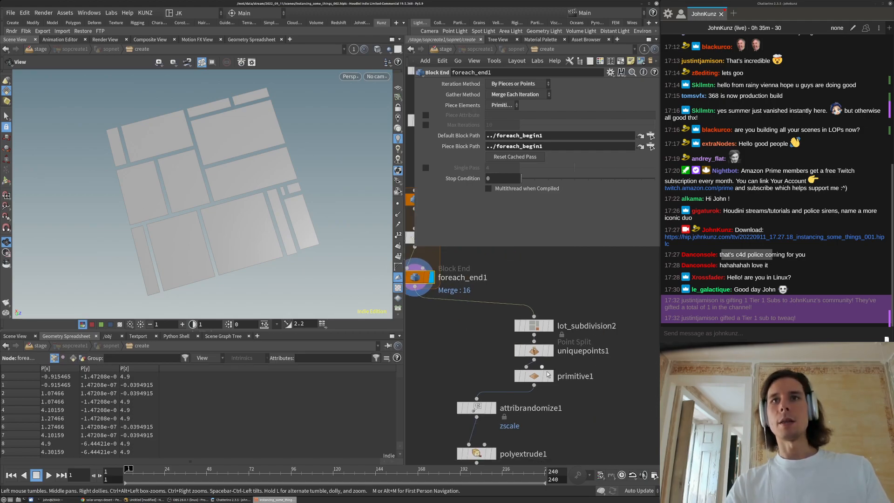
click(551, 376)
click(534, 376)
Set primitive1's Scale X to 0.973 and orbit out over the lot grid
scroll(207, 162, up, 5)
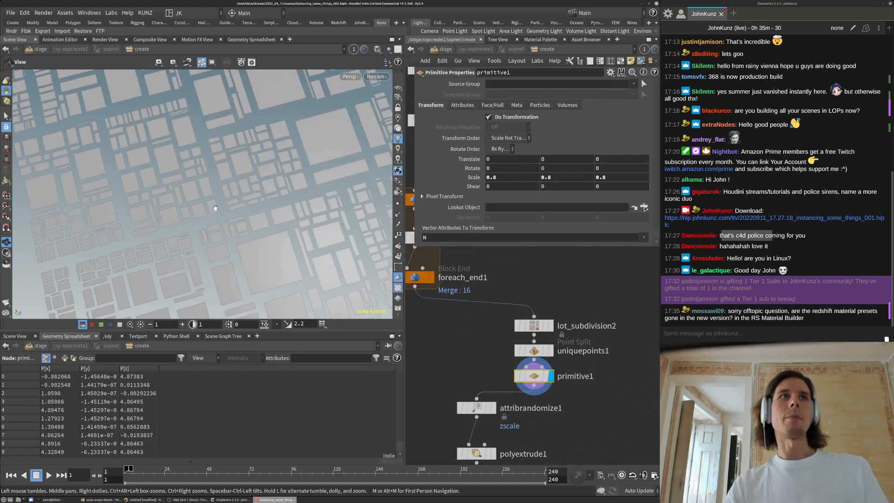
drag(260, 211, 275, 244)
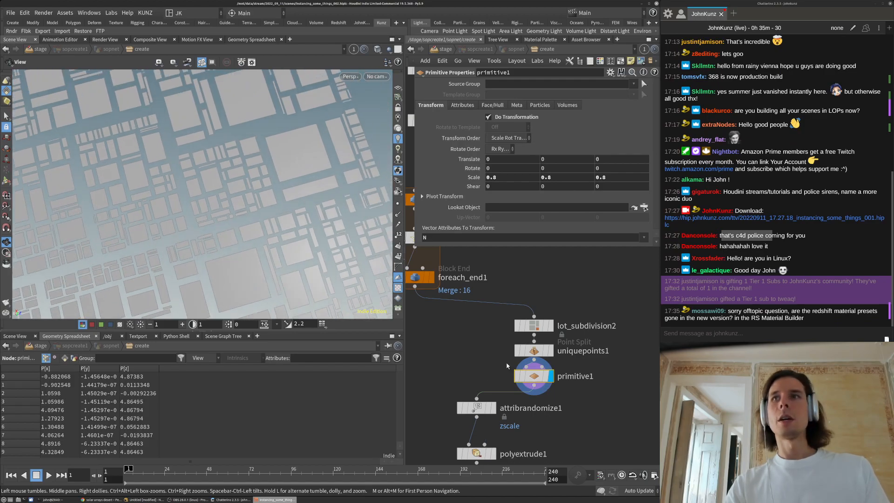
double_click(508, 177)
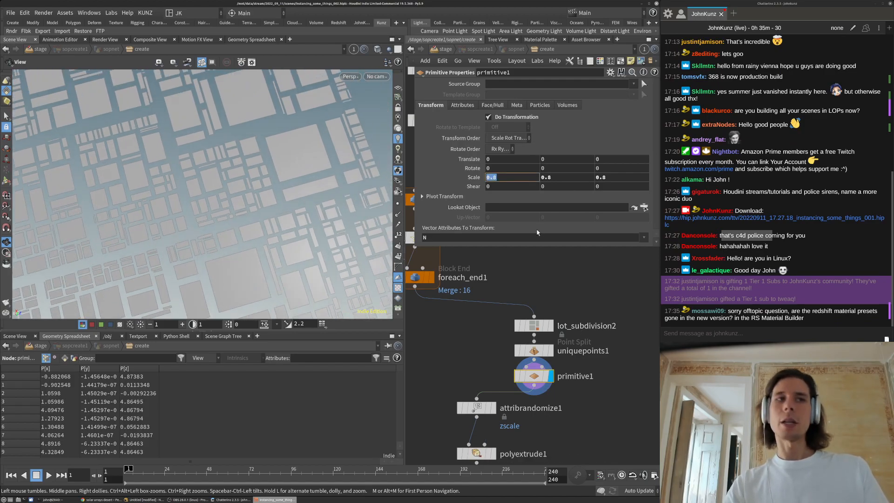
text(1)
key(Return)
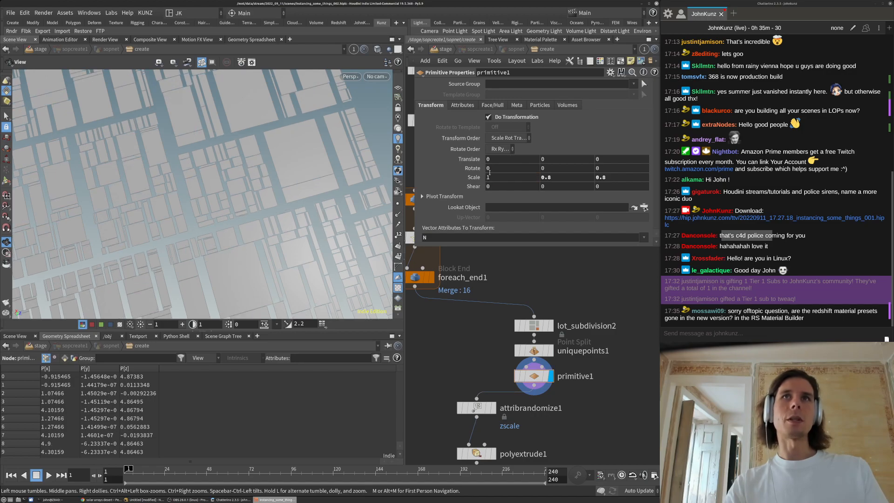
middle_drag(502, 180, 389, 104)
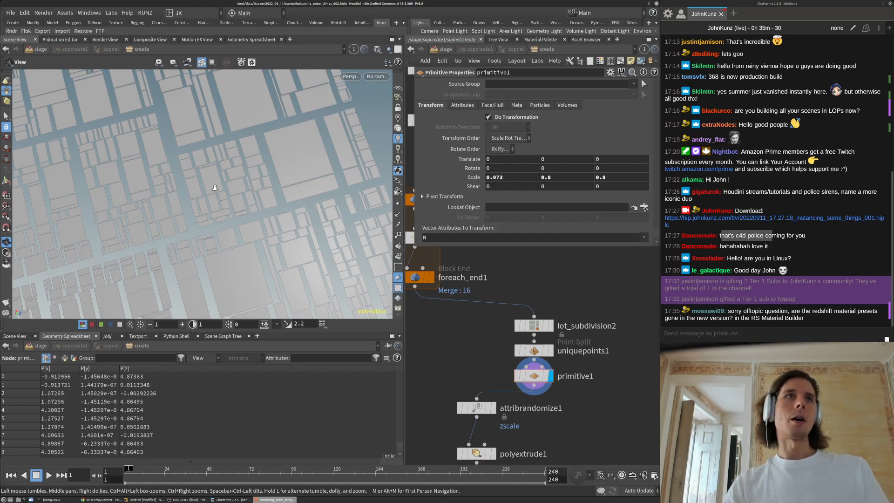
right_drag(248, 174, 210, 163)
drag(210, 163, 224, 182)
mouse_move(224, 181)
right_down()
mouse_move(256, 155)
mouse_move(237, 205)
right_up()
Change the viewport shading, experiment with tilting Rotate X, then reset it to 0
click(378, 49)
click(387, 162)
drag(237, 206, 355, 203)
middle_drag(511, 172, 885, 135)
drag(150, 204, 425, 147)
middle_drag(506, 171, 507, 140)
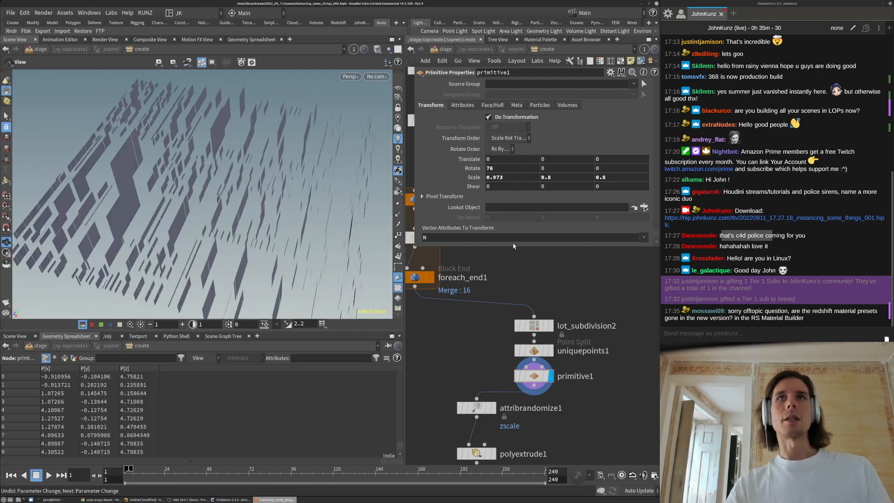
ctrl+middle_click(507, 168)
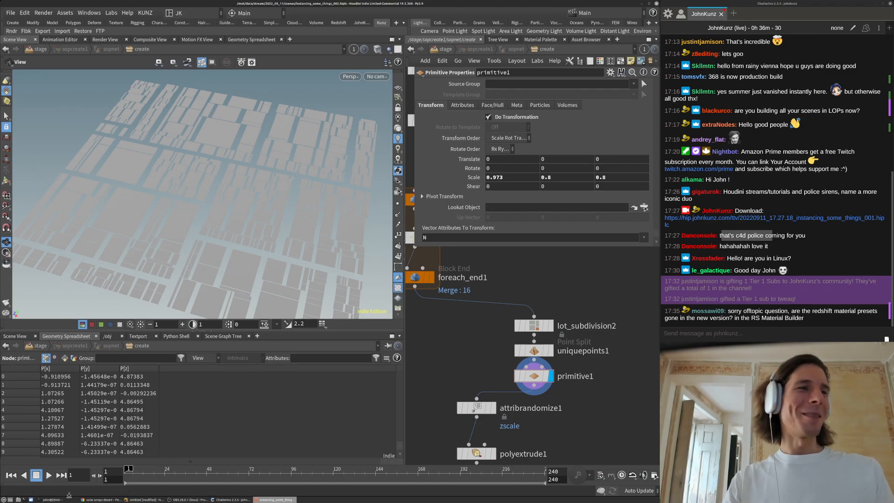
Run rv ~/Desktop/random_walk.jpg in the terminal, completing the file name from the Desktop listing
click(66, 501)
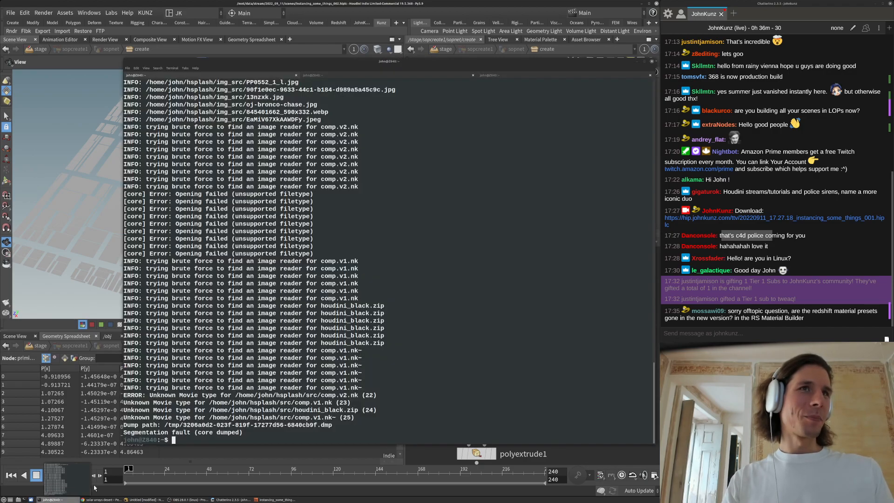
key(Return)
key(Return)
text(rv)
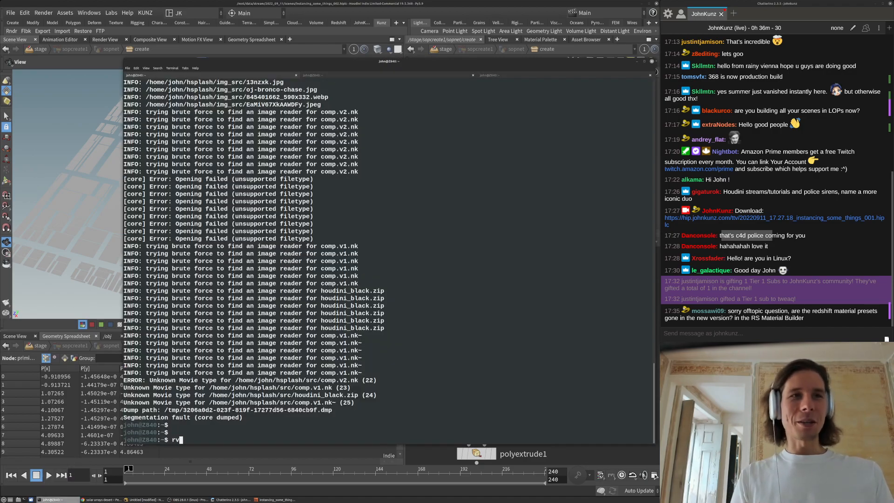
text( ~/)
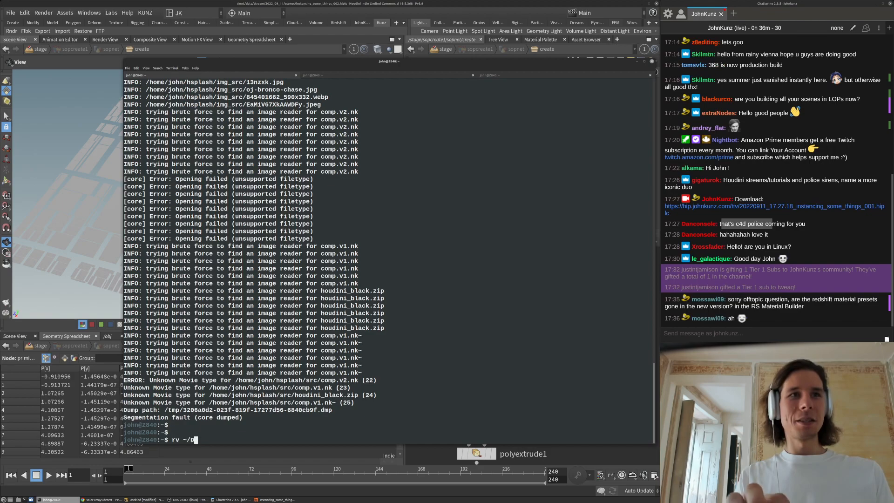
text(Des)
key(Tab)
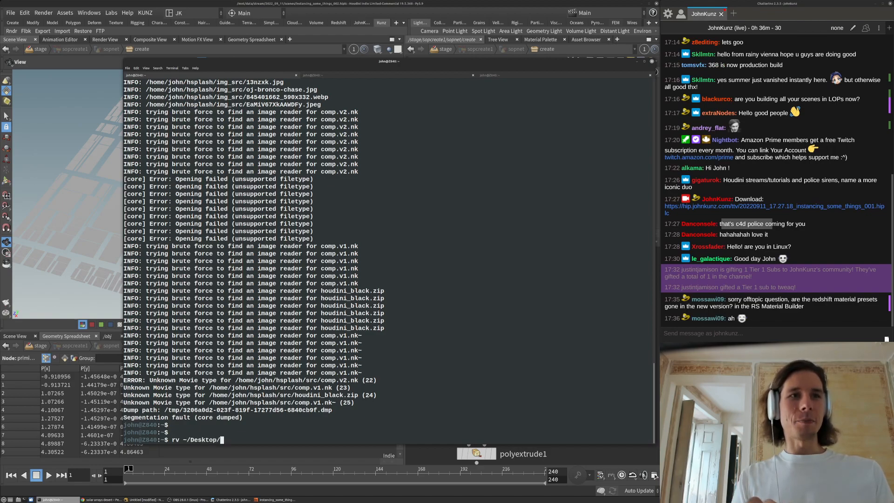
text(RS)
key(Tab)
key(Tab)
key(Tab)
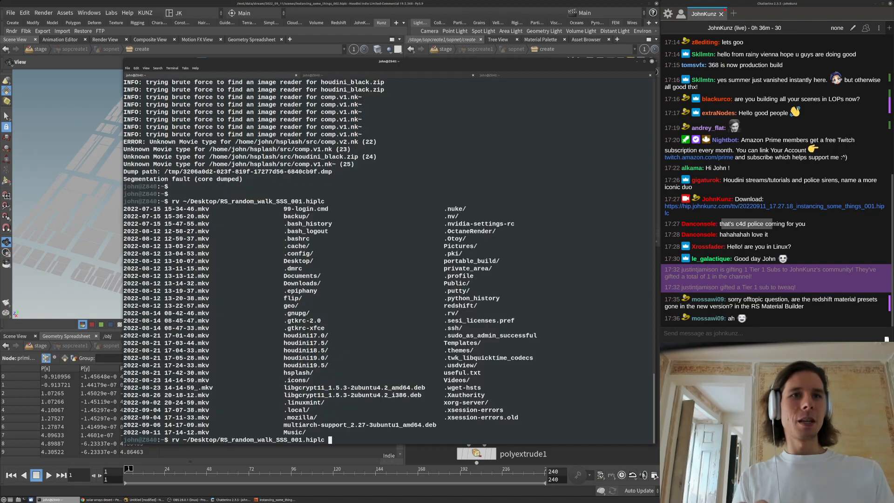
key(BackSpace)
key(BackSpace)
key(BackSpace)
key(BackSpace)
key(BackSpace)
key(BackSpace)
key(BackSpace)
key(BackSpace)
key(BackSpace)
key(BackSpace)
key(BackSpace)
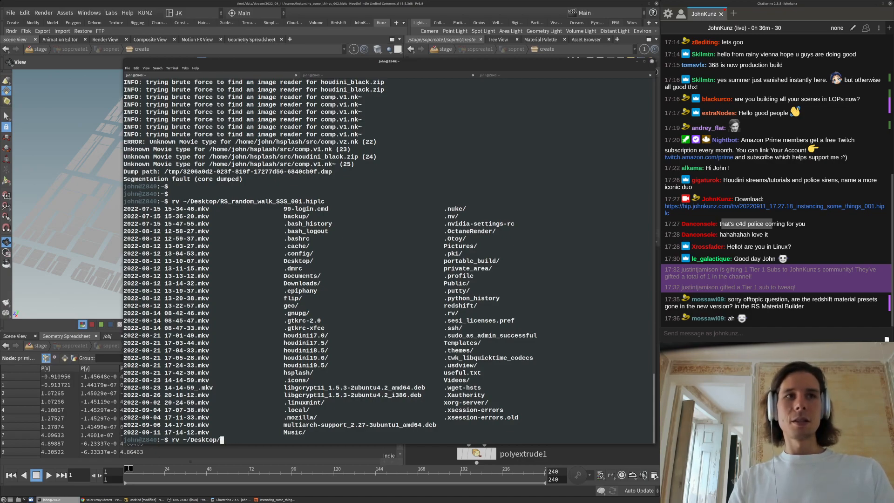
key(Tab)
key(Tab)
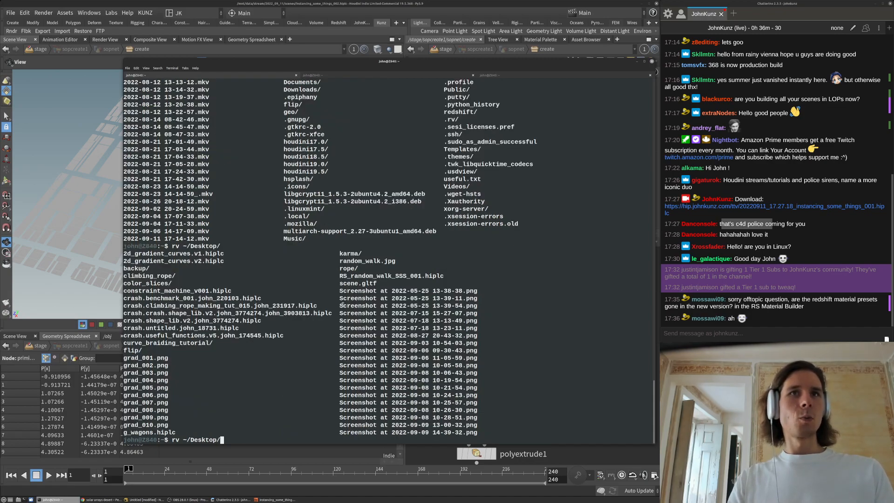
double_click(339, 261)
middle_click(340, 261)
key(Return)
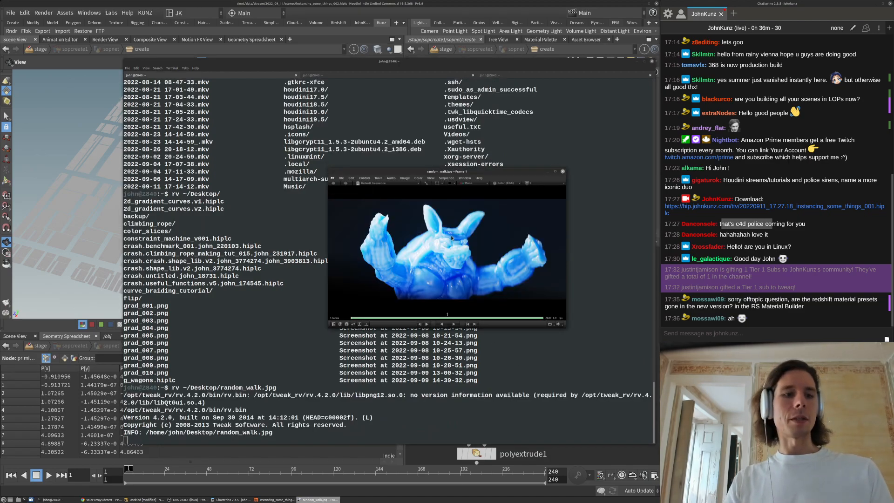
View random_walk.jpg at 1:1 size, fit the window to it, then close RV
key(1)
key(shift+f)
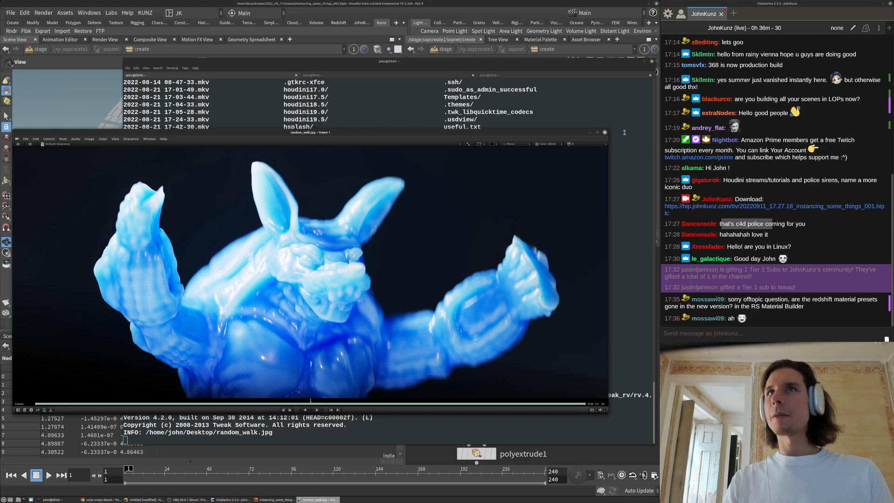
click(605, 134)
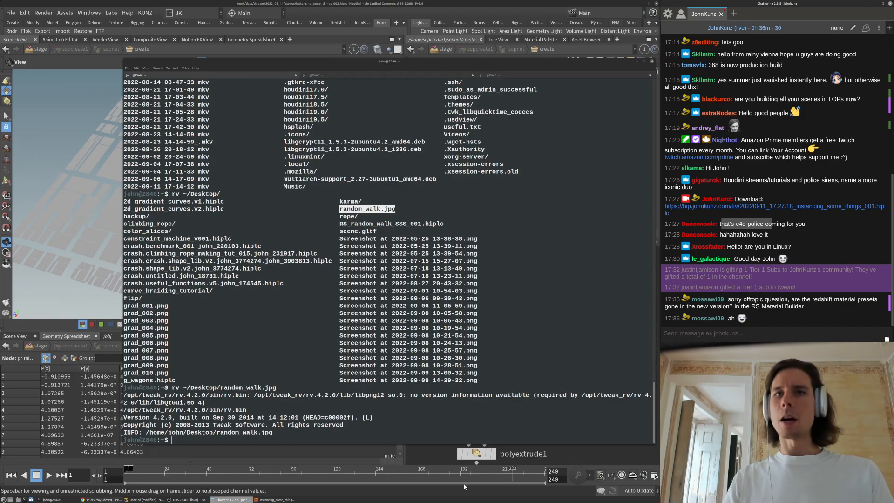
Google 'standard surface autodesk' in a new Chrome tab and open the top result
click(110, 501)
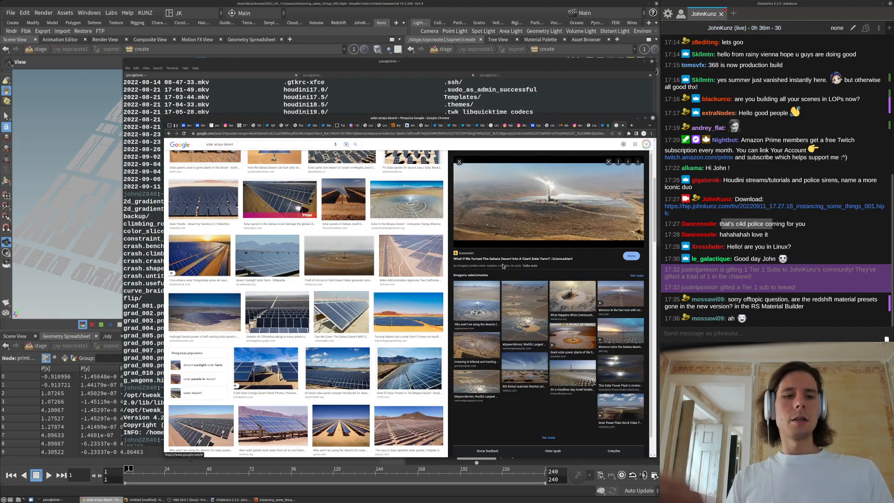
key(ctrl+t)
text(r)
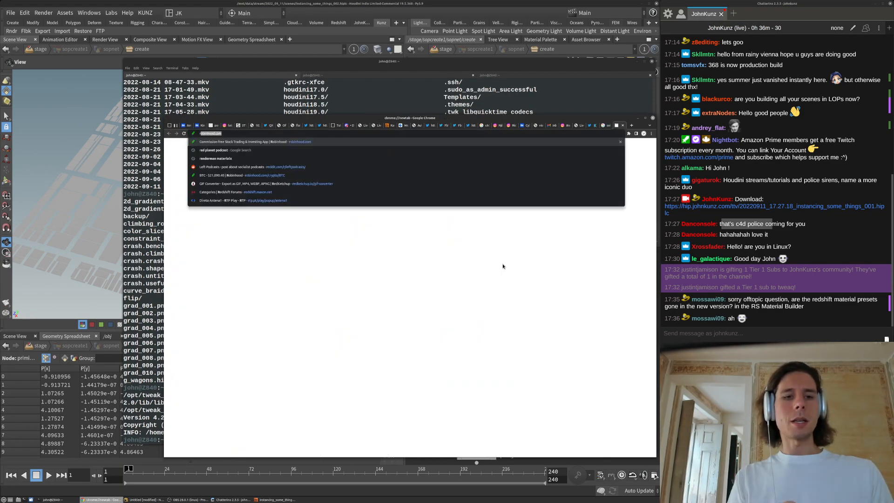
text(s)
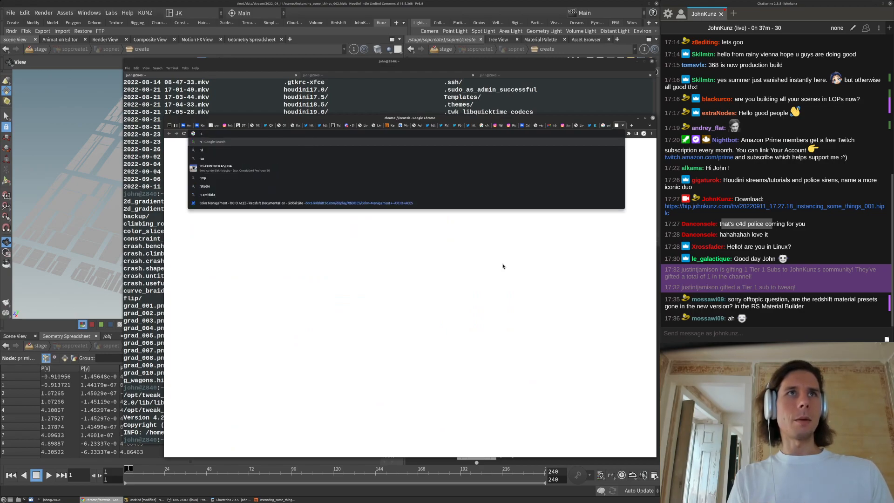
key(BackSpace)
key(BackSpace)
text(standar)
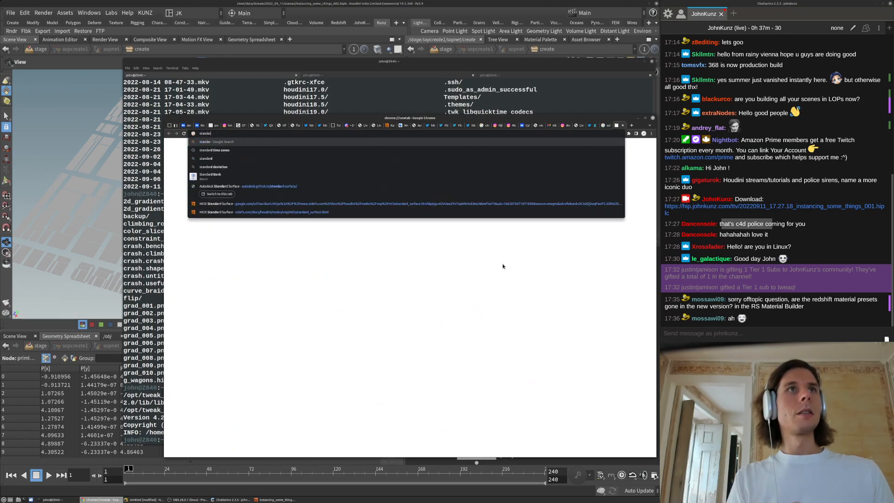
text(d)
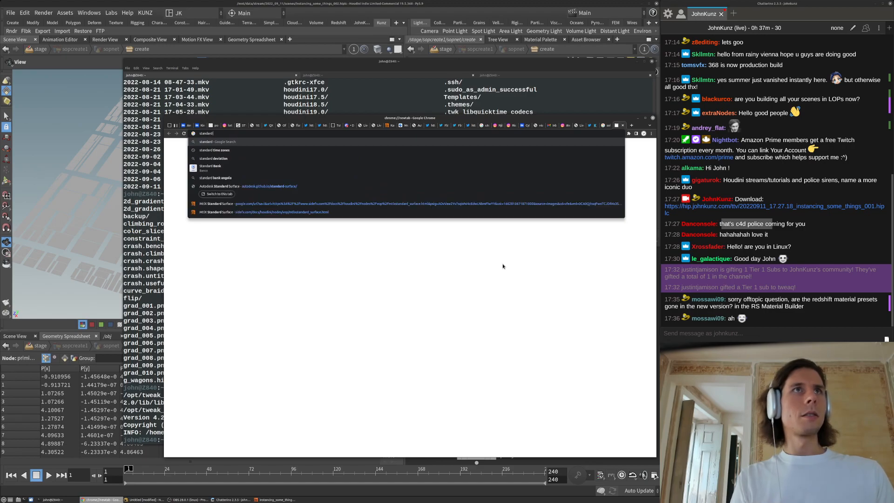
text( surface a)
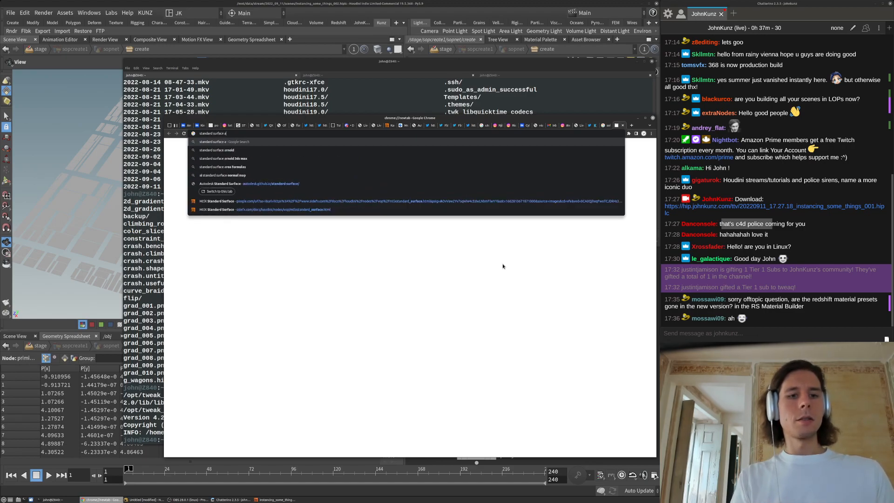
text(utodesk)
key(Return)
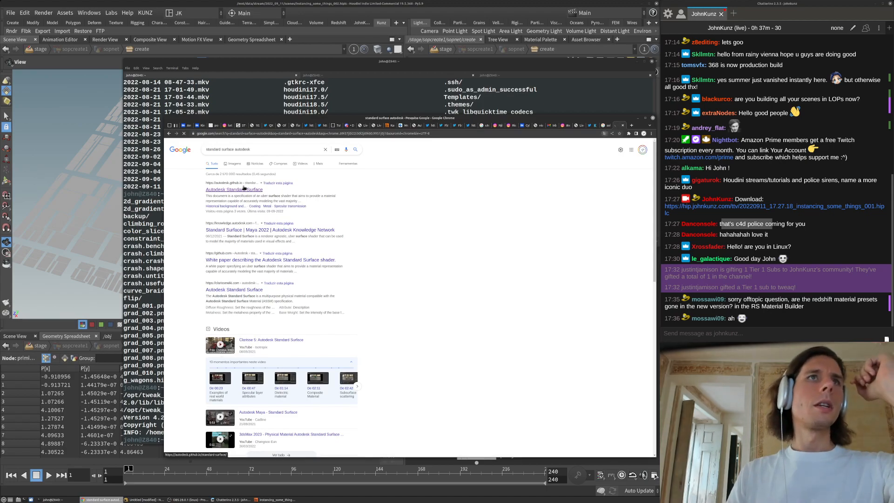
click(237, 189)
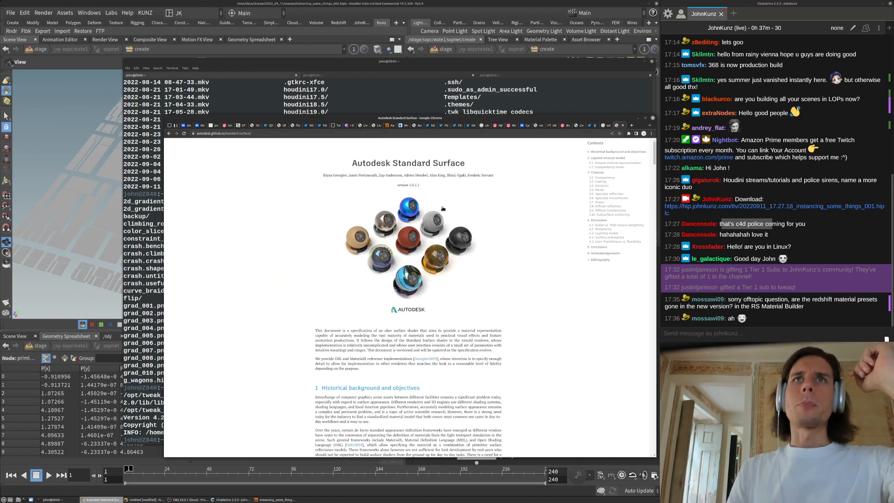
Scroll back up the Standard Surface specification from the closure-mixture section toward its introduction
drag(655, 158, 645, 220)
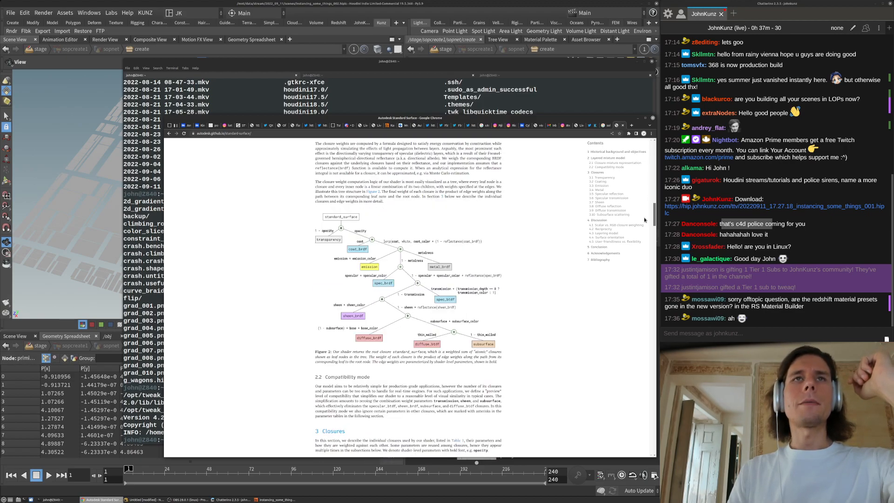
scroll(652, 296, down, 10)
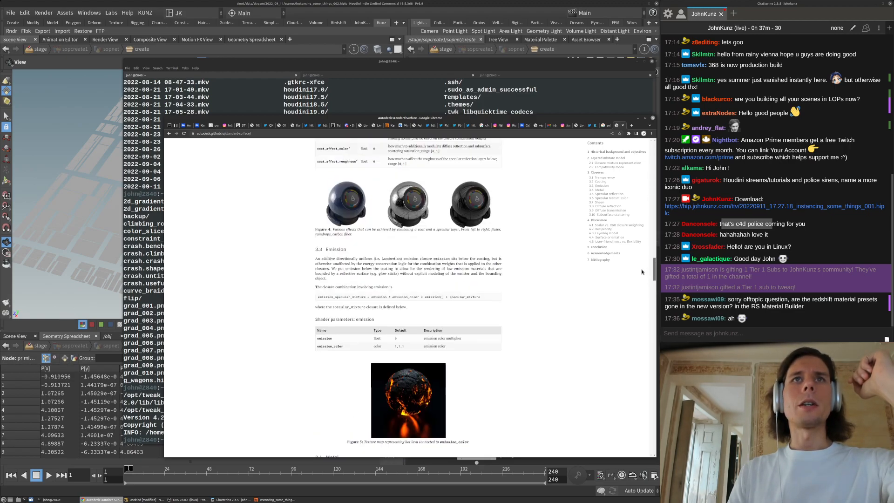
scroll(638, 250, down, 15)
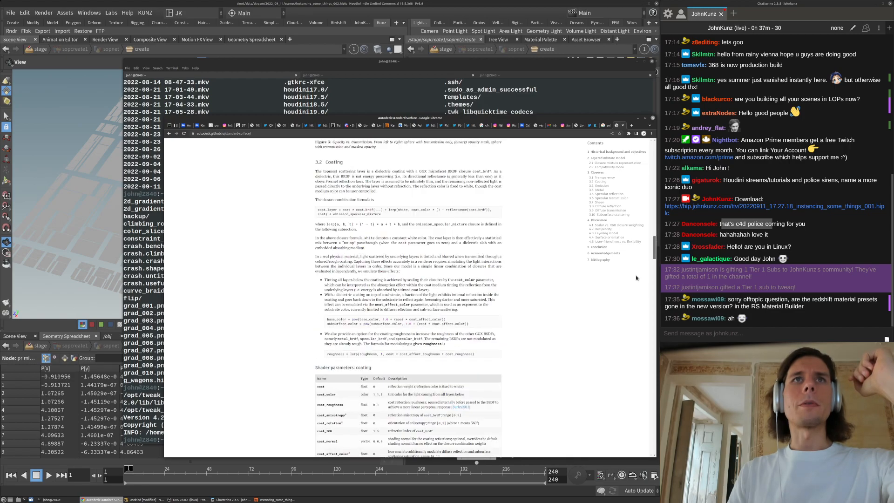
scroll(638, 330, down, 20)
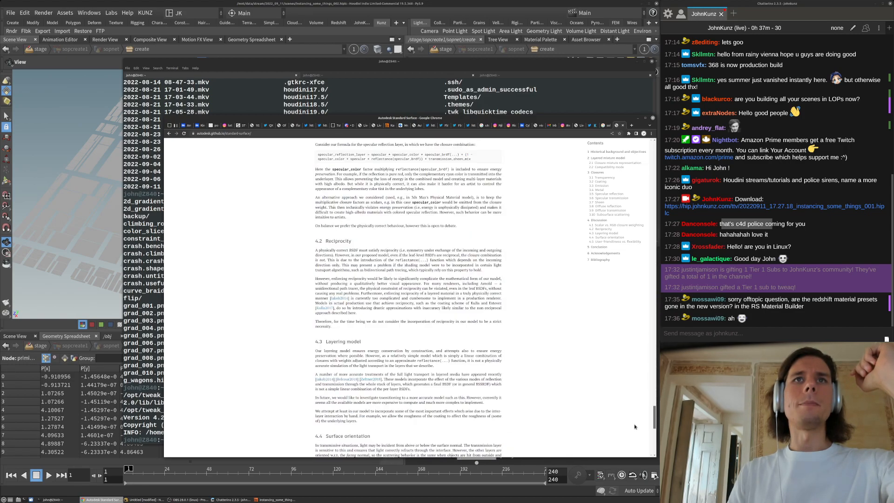
scroll(638, 448, up, 7)
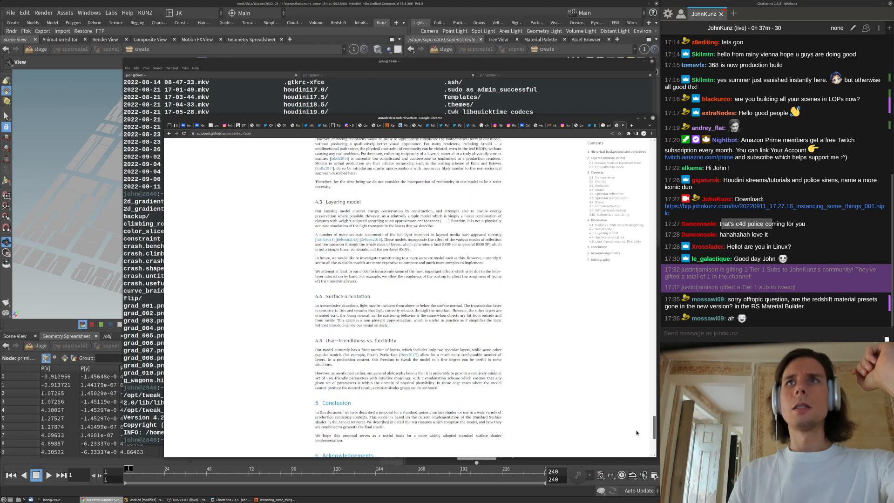
scroll(638, 419, up, 10)
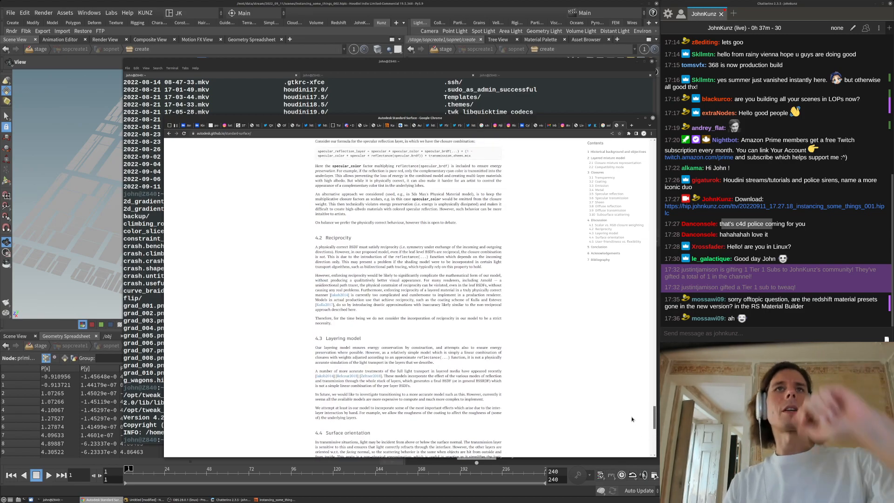
scroll(623, 404, up, 9)
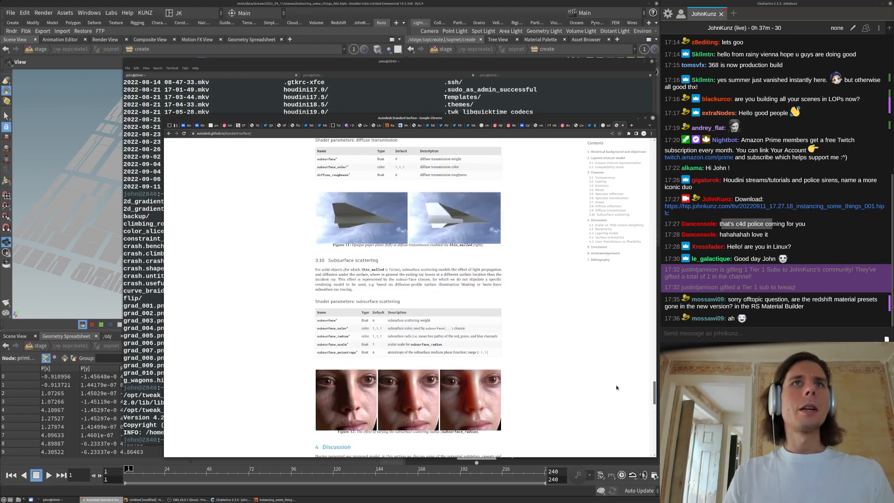
scroll(360, 376, up, 10)
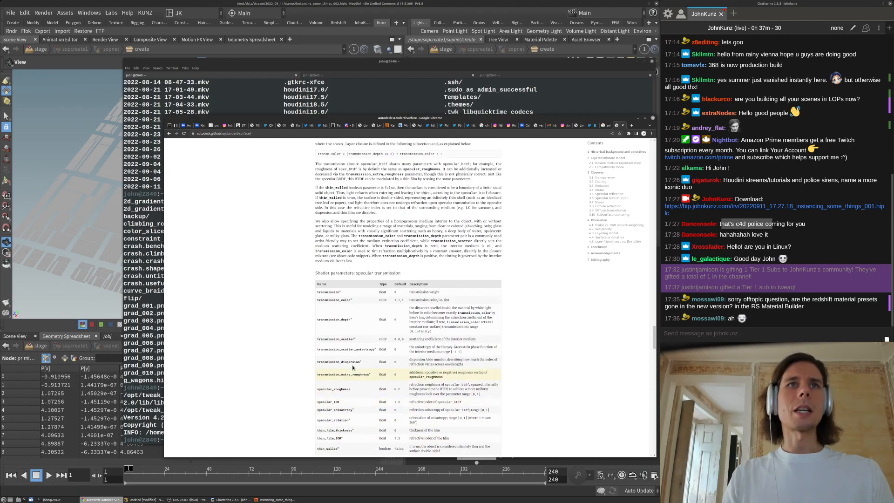
scroll(495, 214, down, 1)
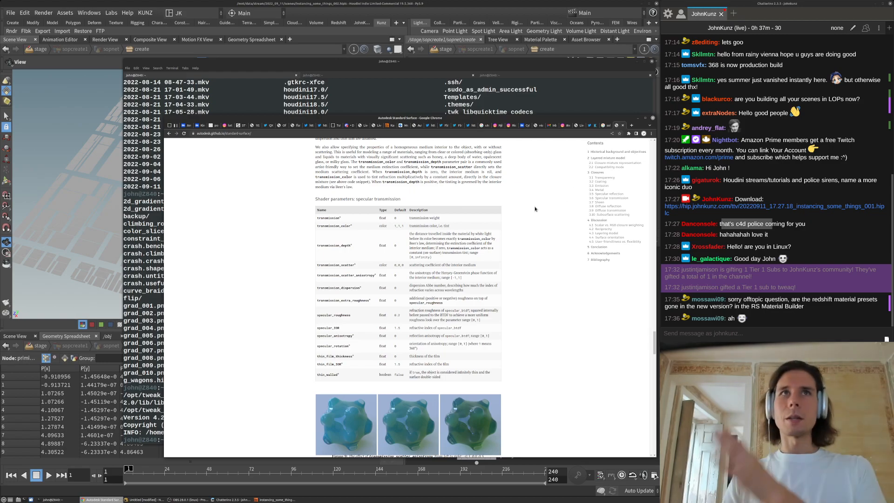
scroll(425, 307, up, 3)
scroll(425, 307, up, 8)
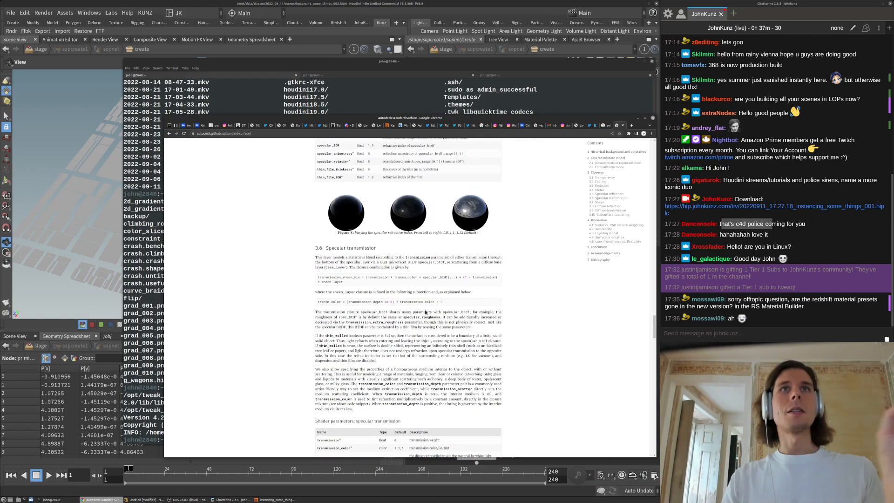
scroll(426, 318, up, 5)
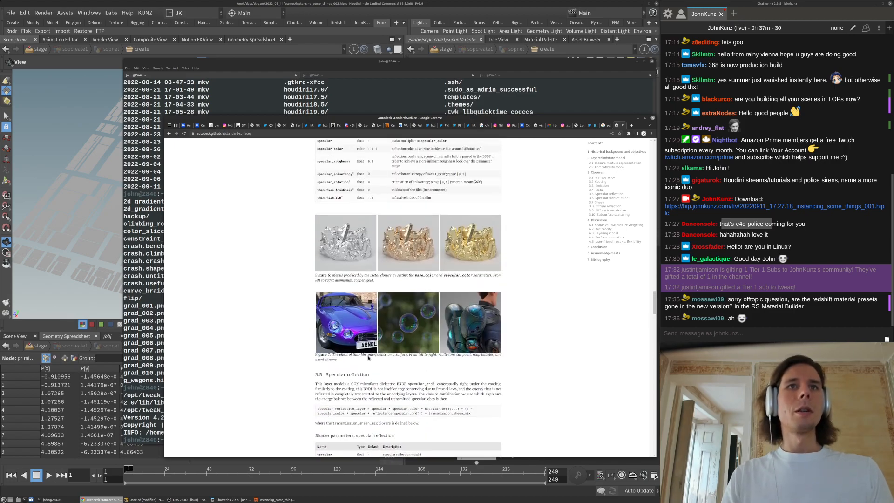
scroll(354, 368, up, 7)
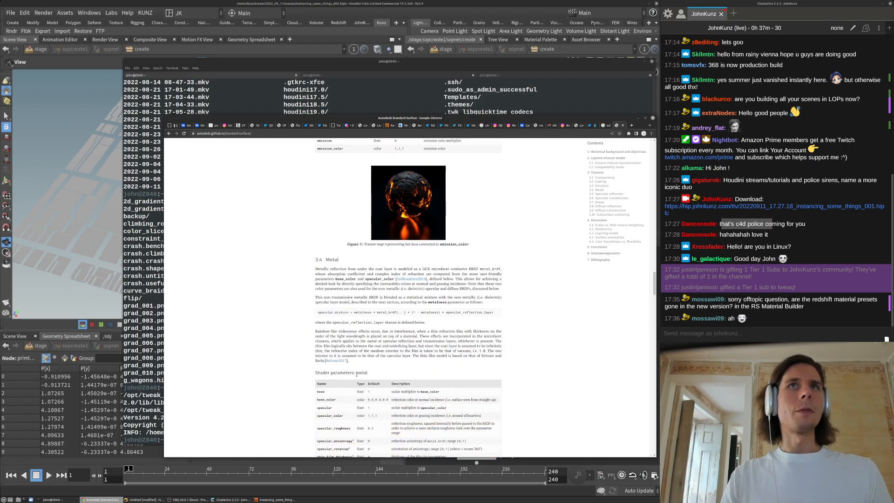
scroll(358, 372, up, 2)
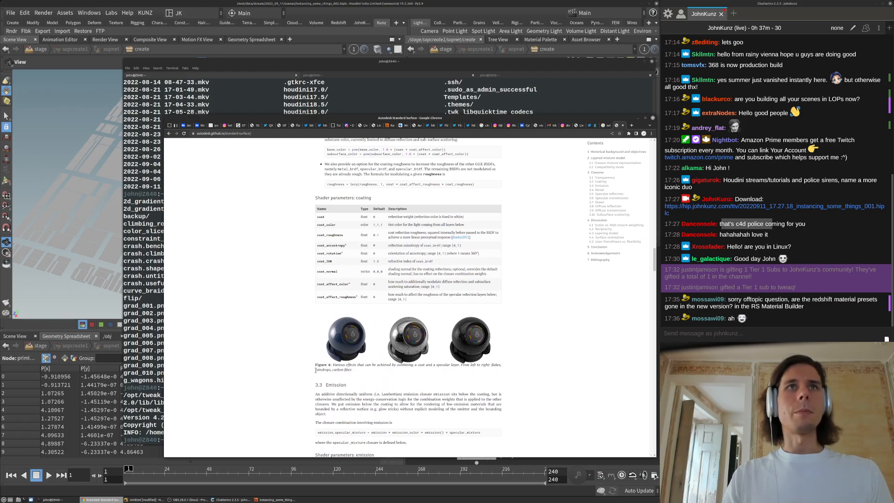
scroll(391, 377, up, 8)
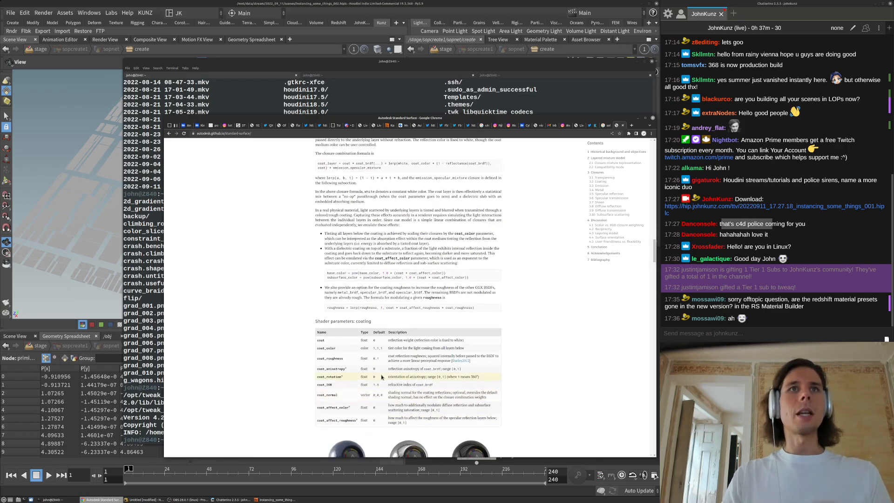
scroll(381, 380, up, 4)
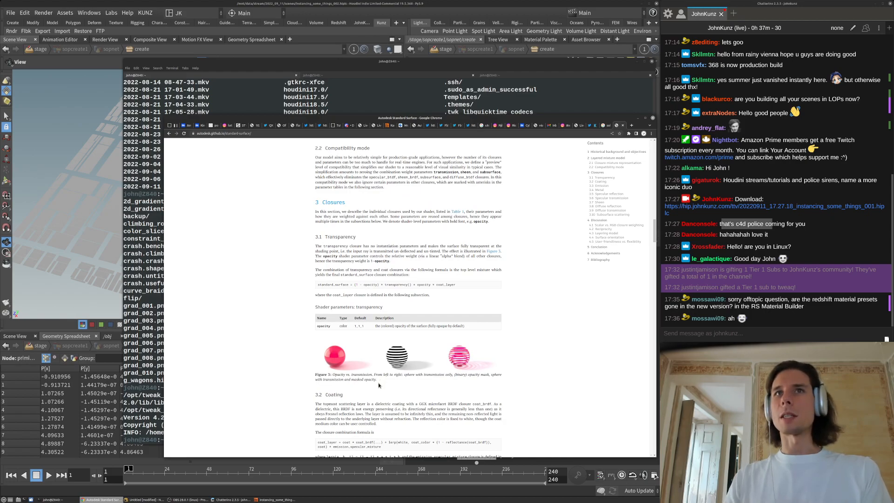
scroll(378, 386, up, 8)
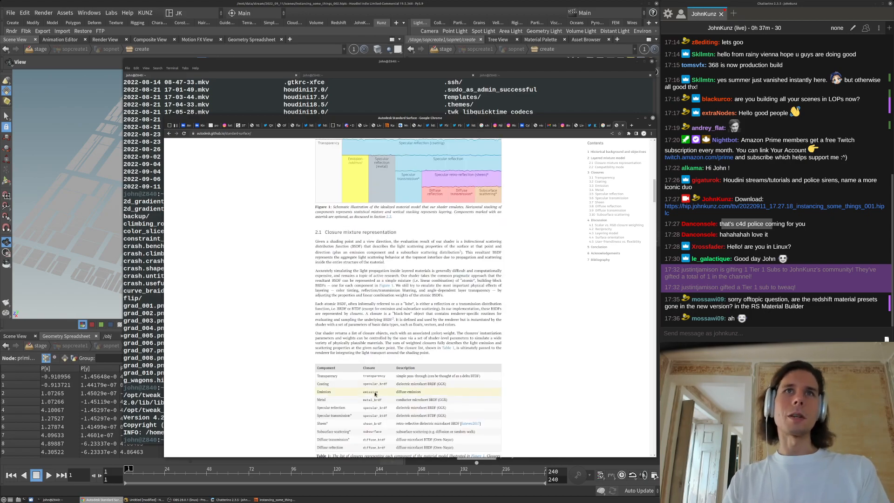
scroll(376, 394, up, 5)
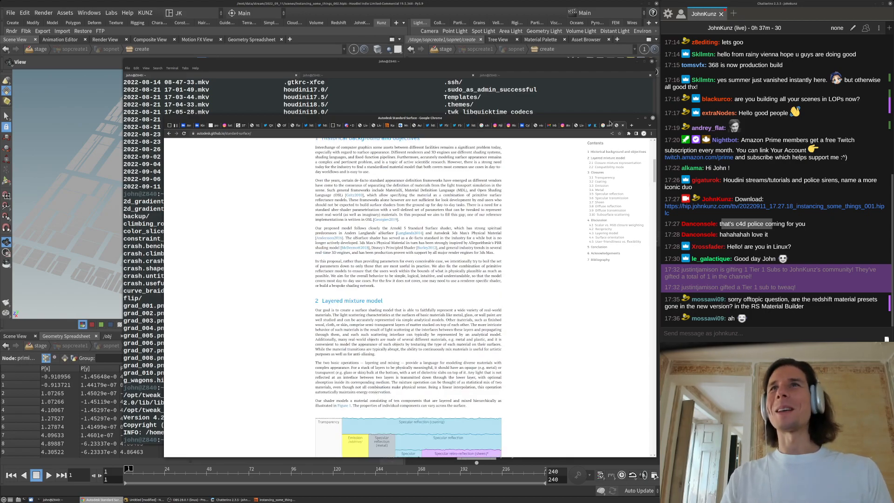
Return to Houdini and recenter the network view on primitive1 and the extrude chain
key(alt+Tab)
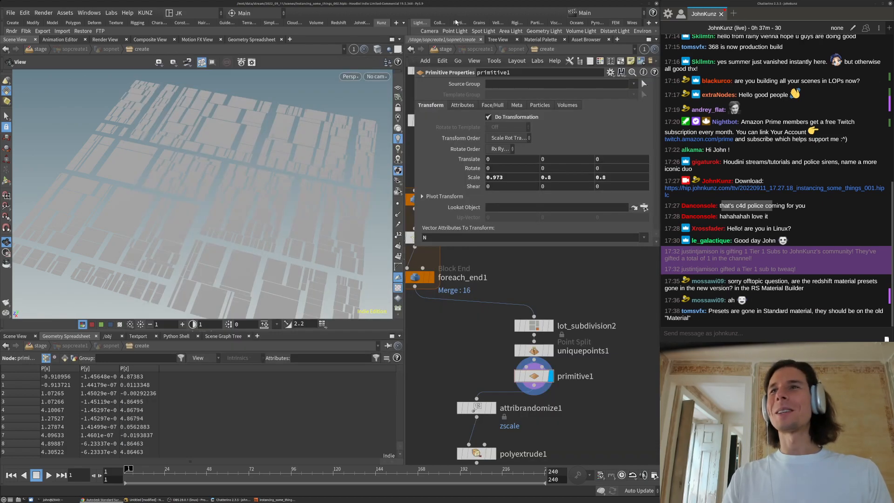
scroll(470, 342, down, 4)
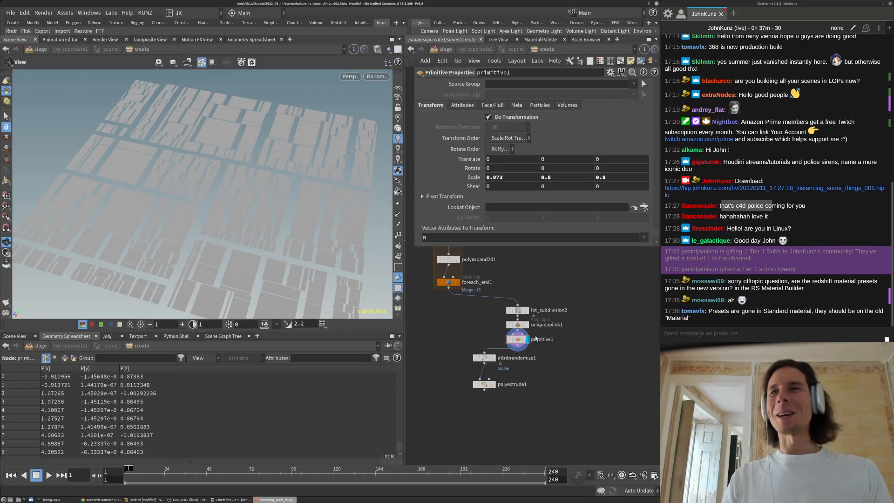
scroll(573, 378, up, 3)
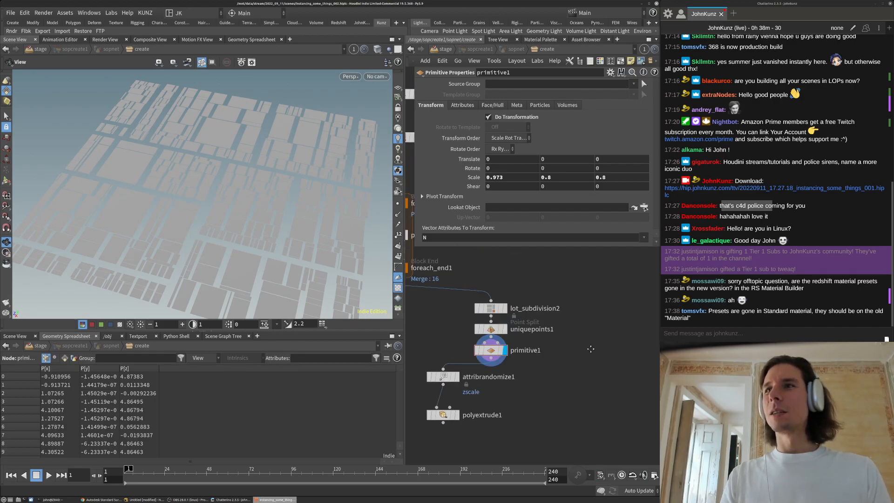
middle_drag(586, 355, 609, 325)
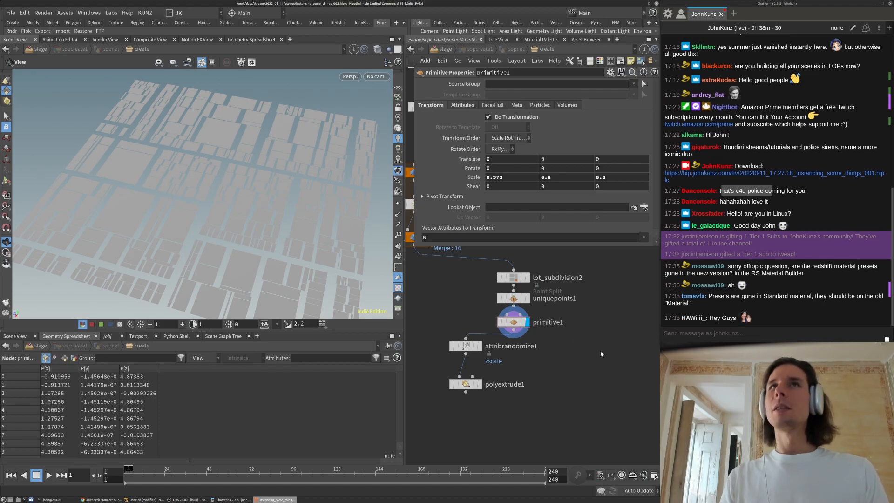
Show the Material Palette with a widened gallery list and browse the preset galleries
click(548, 40)
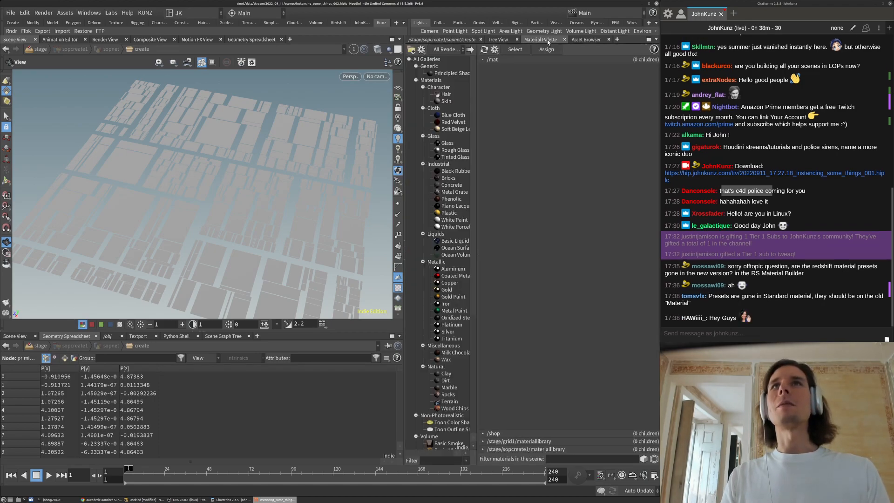
drag(478, 108, 507, 109)
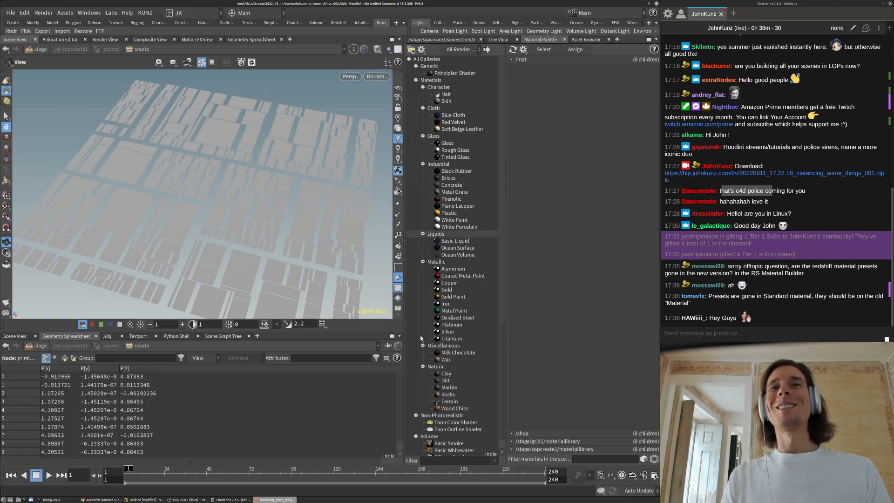
scroll(426, 345, down, 7)
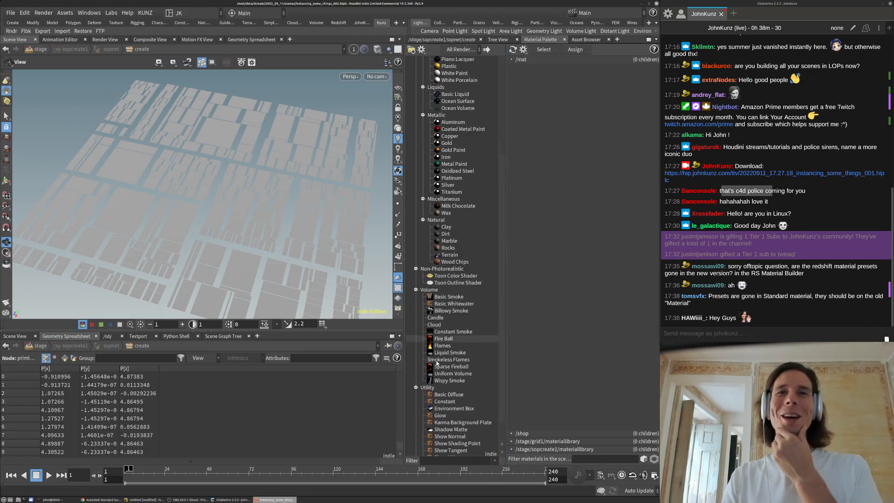
scroll(435, 354, down, 1)
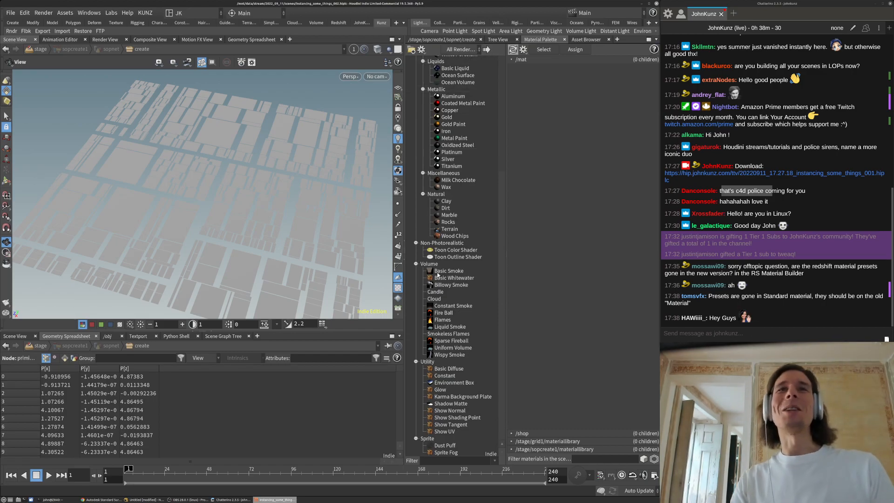
scroll(446, 425, up, 6)
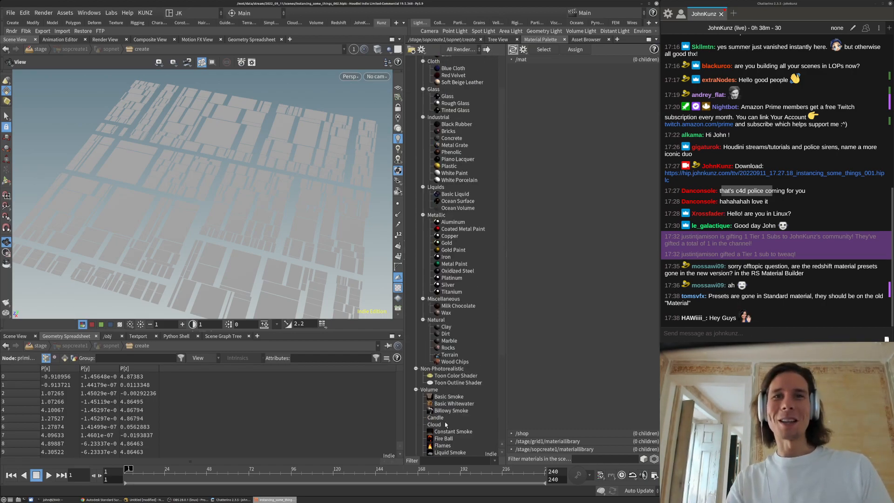
scroll(446, 420, up, 2)
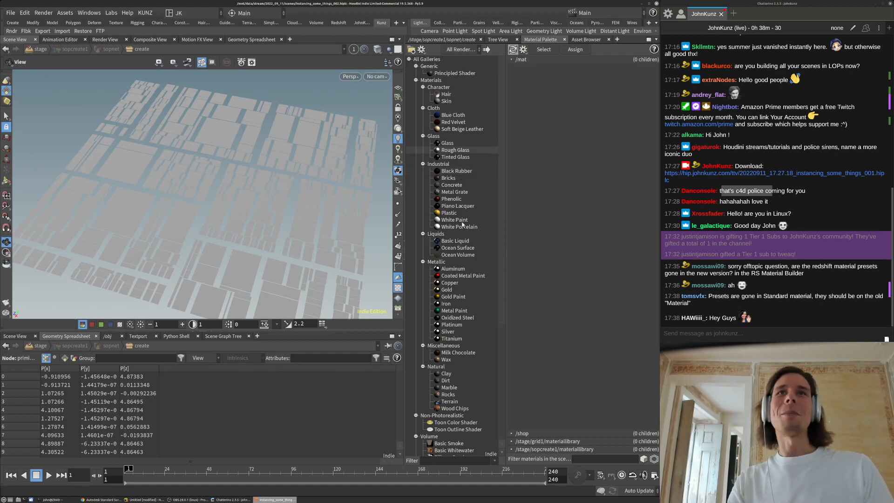
scroll(451, 210, down, 1)
scroll(457, 200, down, 3)
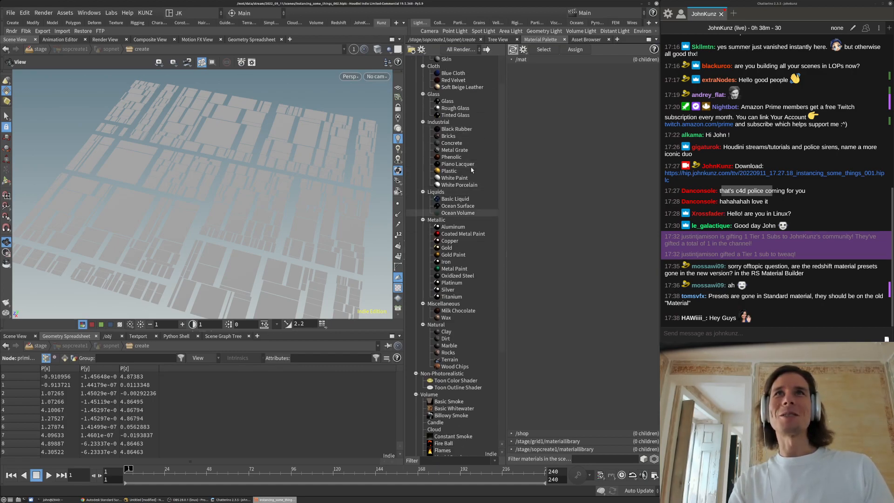
Keep materials for all renderers listed, then close the Material Palette
click(474, 50)
click(473, 60)
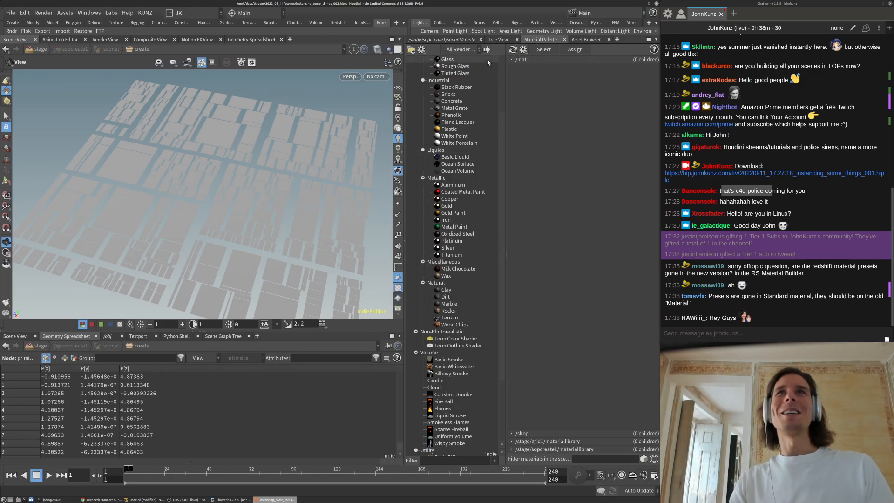
click(563, 40)
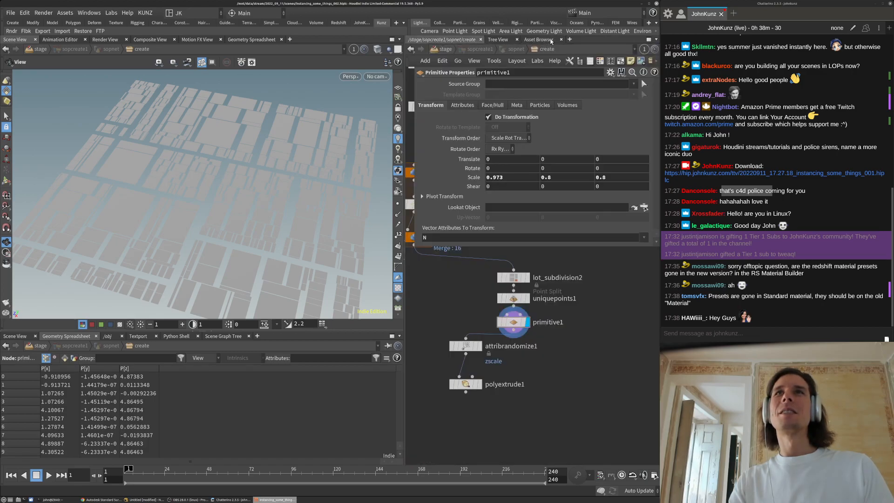
Close the asset browser and tree view tabs, hide the network tab bar, and select primitive1
click(562, 40)
click(517, 39)
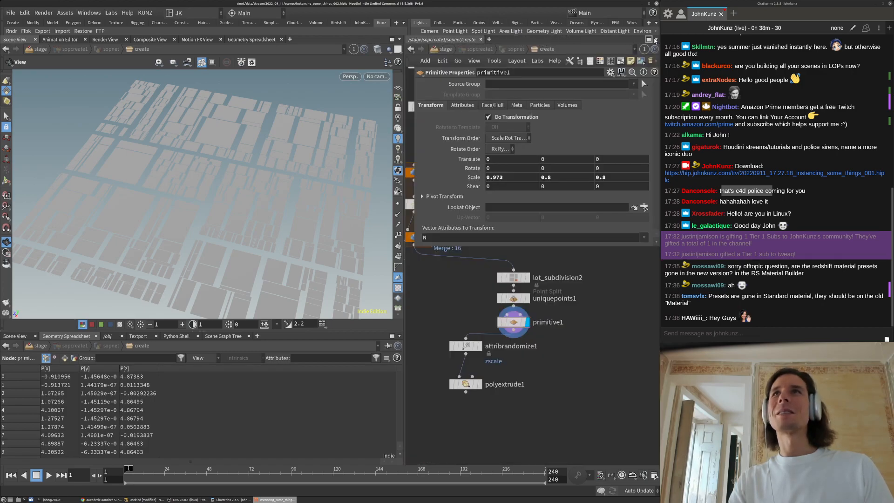
click(649, 40)
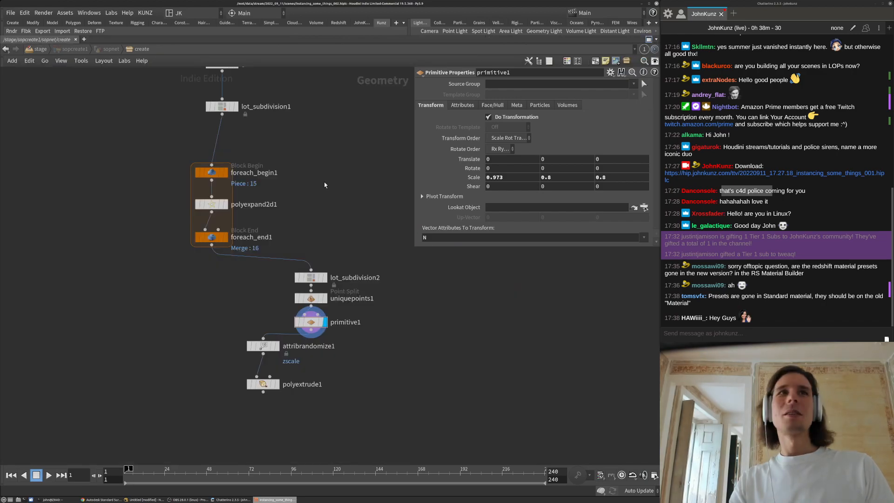
click(650, 40)
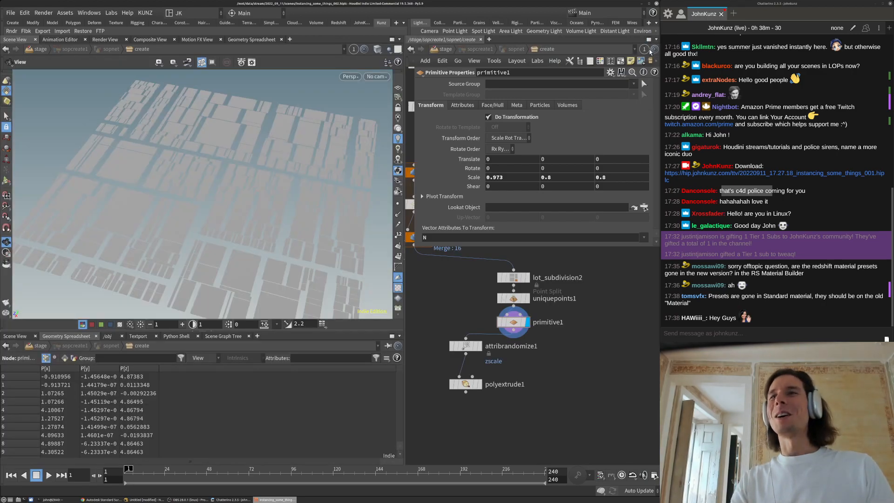
click(656, 40)
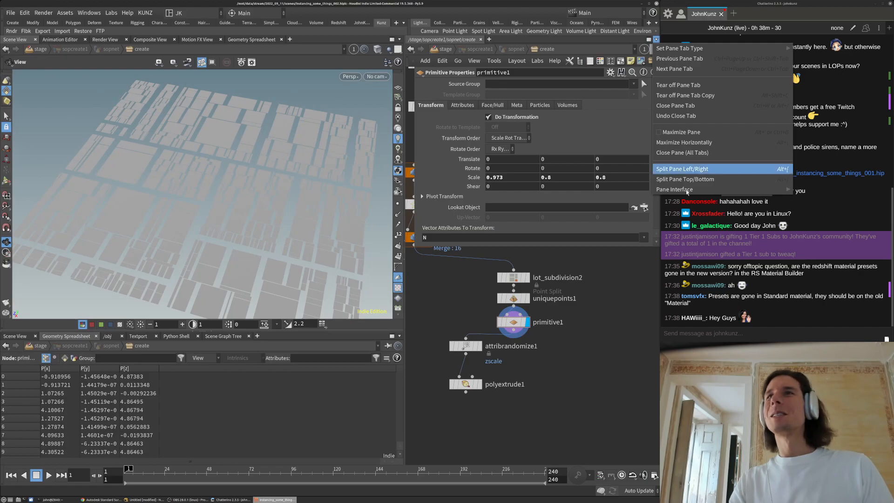
mouse_move(787, 189)
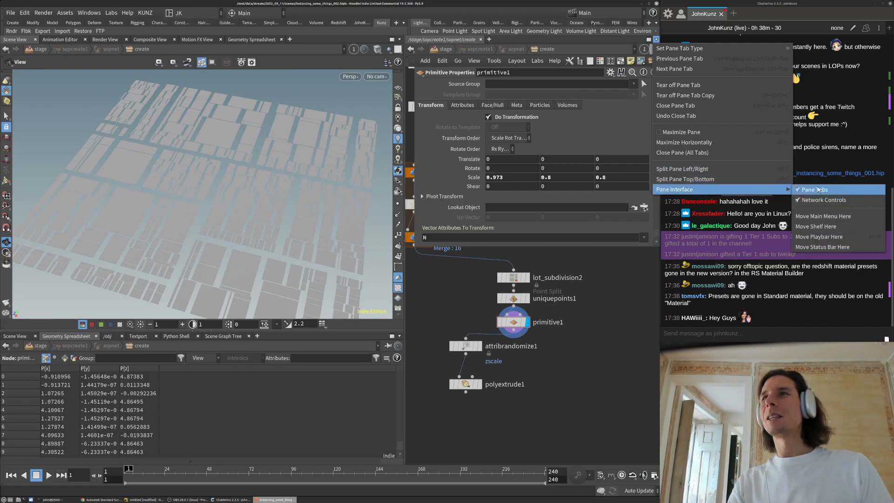
click(817, 189)
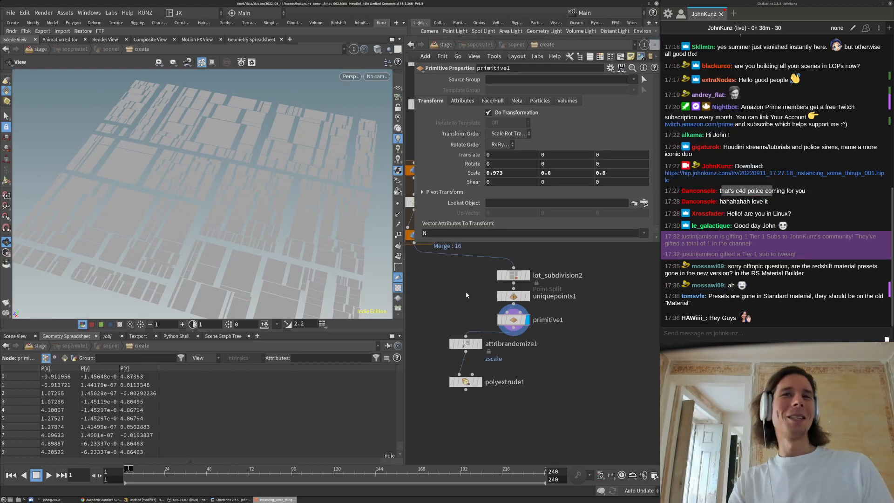
click(514, 295)
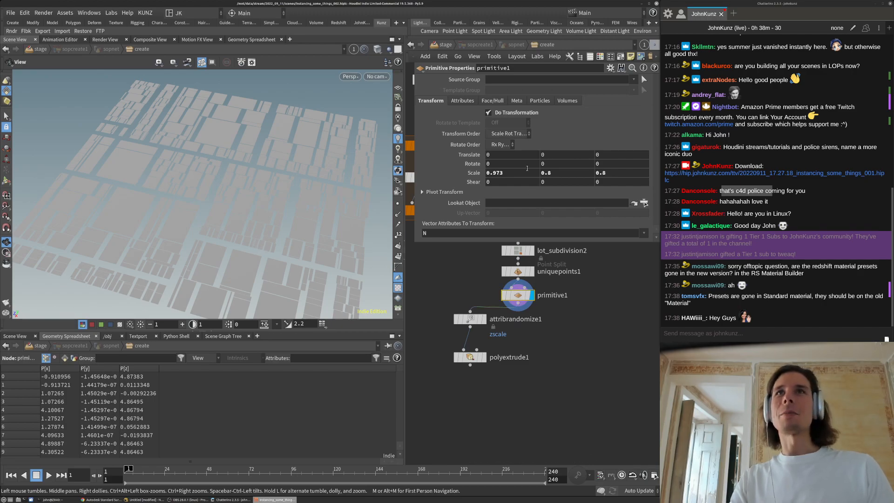
Set primitive1's Rotate Y to -45 and orbit to view the rotated lots
middle_drag(555, 164, 202, 193)
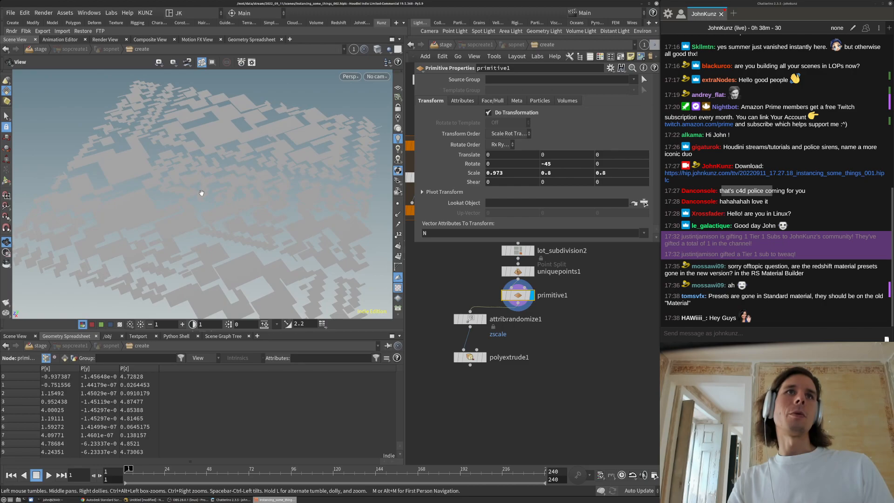
scroll(283, 152, up, 3)
drag(286, 150, 383, 136)
Switch the viewport background to the Dark color scheme, then select the -45 rotation value
key(d)
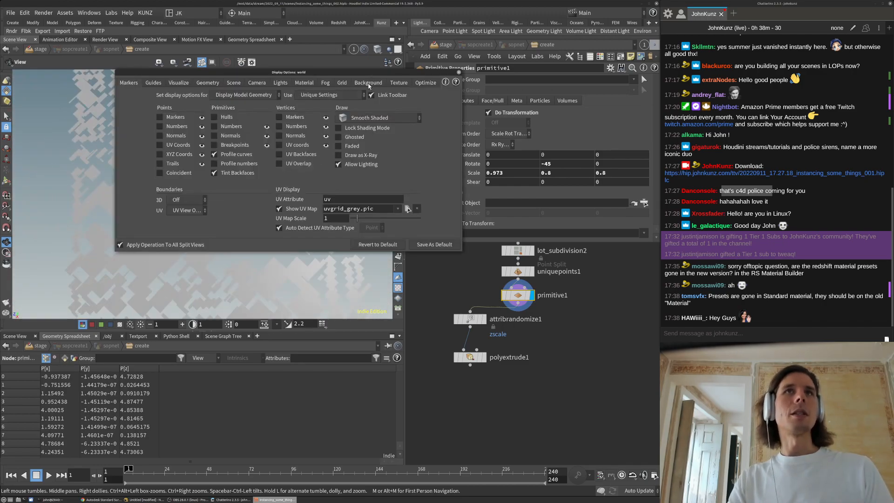
click(369, 83)
click(185, 99)
click(184, 110)
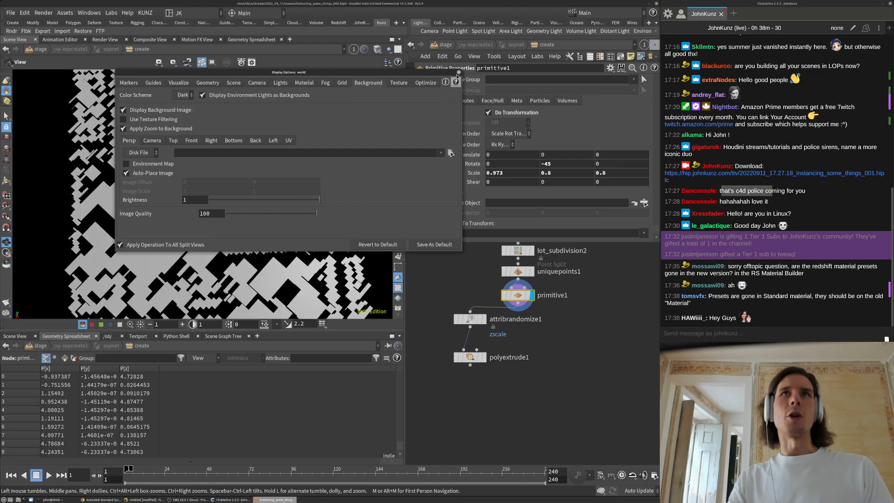
click(459, 72)
scroll(230, 213, down, 5)
drag(222, 218, 278, 166)
scroll(278, 166, up, 5)
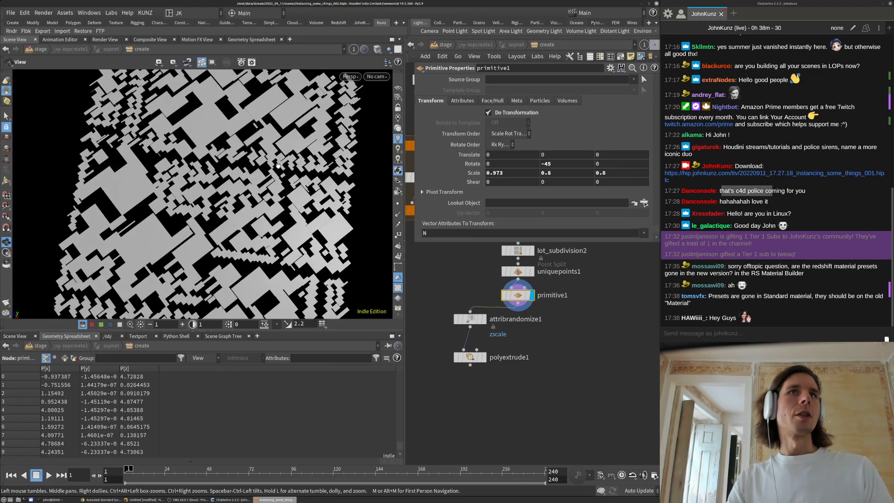
click(566, 163)
double_click(567, 163)
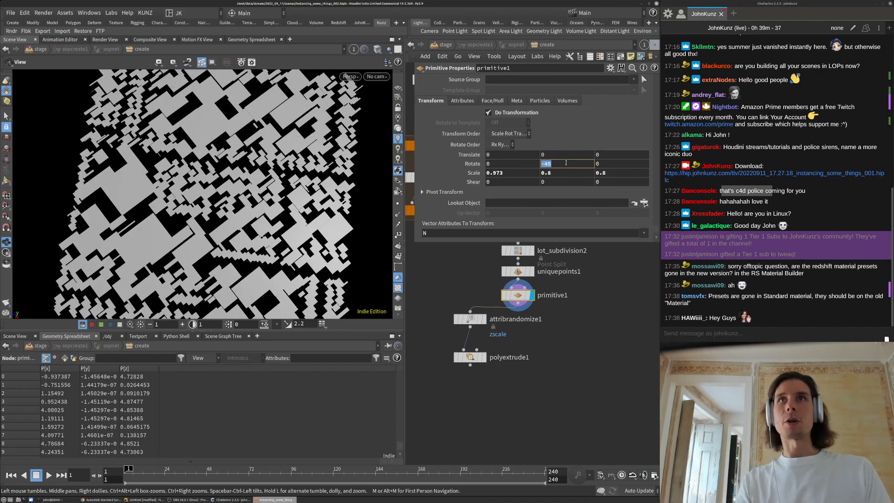
click(567, 163)
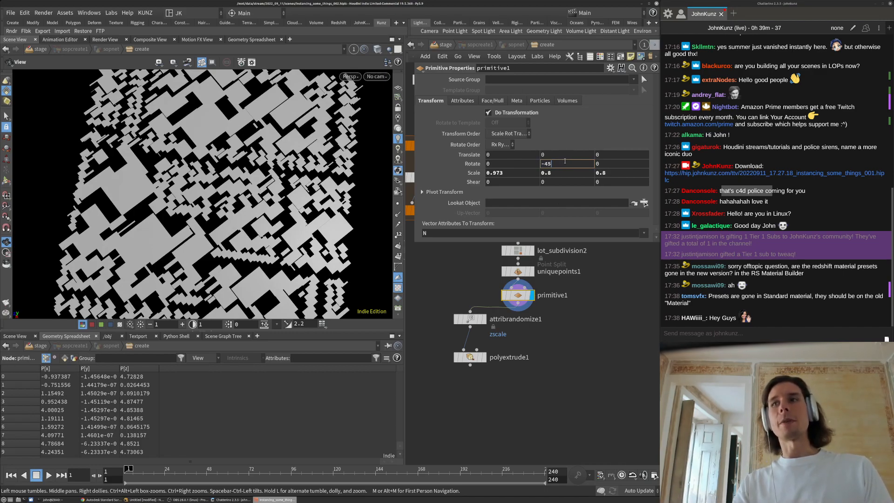
text(()
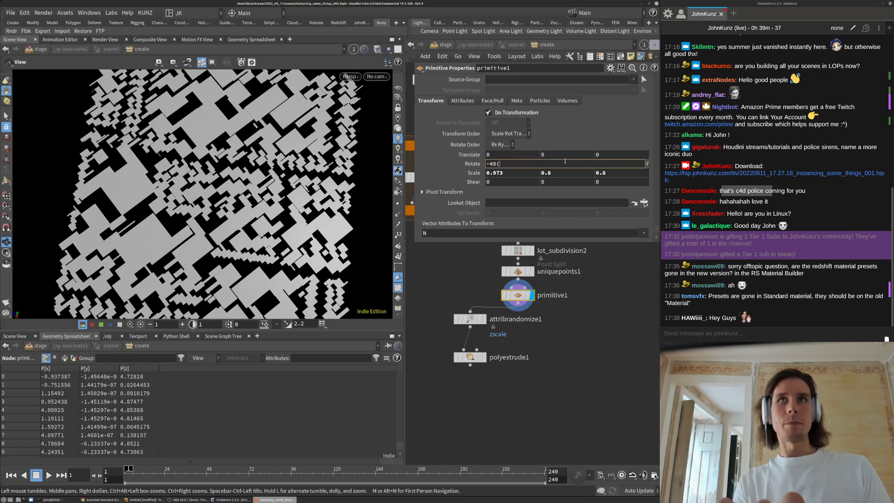
key(BackSpace)
key(BackSpace)
text(*)
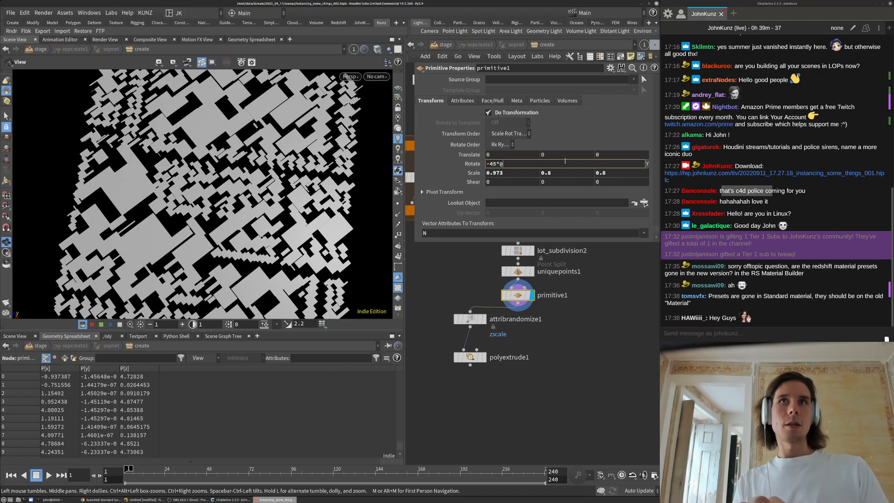
text(@primnum)
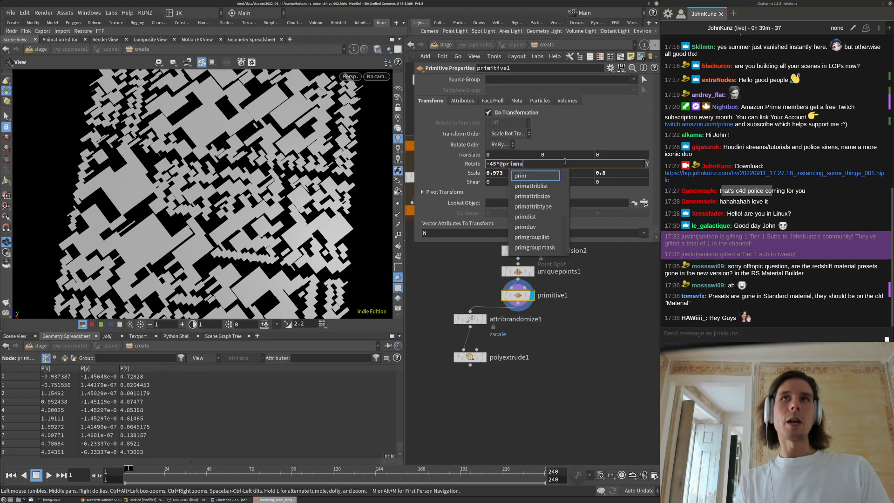
key(Return)
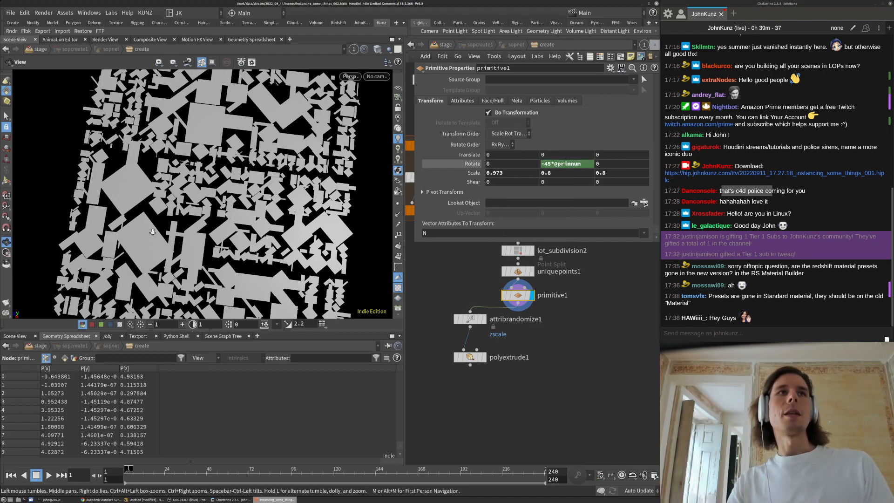
key(h)
drag(235, 181, 251, 180)
scroll(251, 180, up, 4)
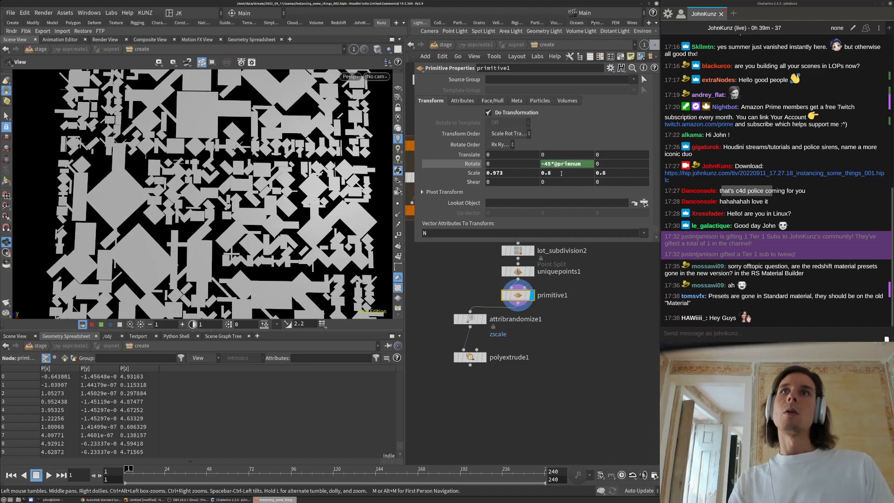
Toggle primitive number labels on and off to check each lot's rotation
click(398, 256)
scroll(308, 244, up, 6)
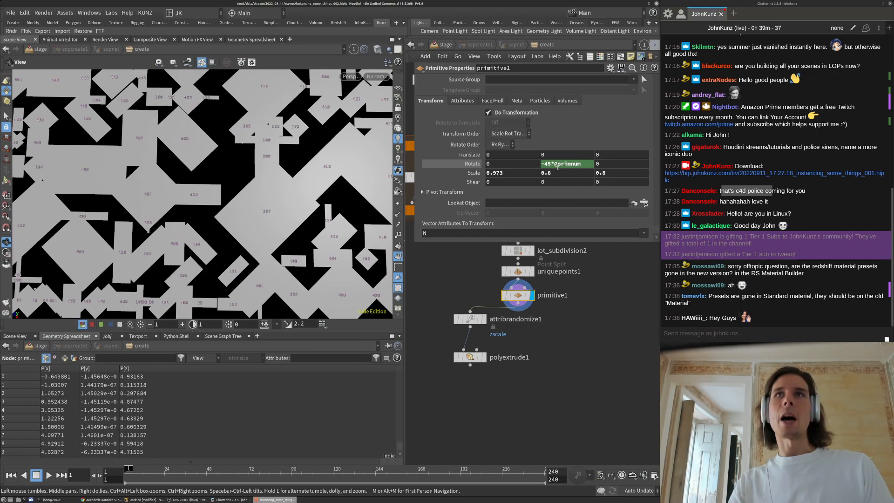
scroll(268, 231, up, 2)
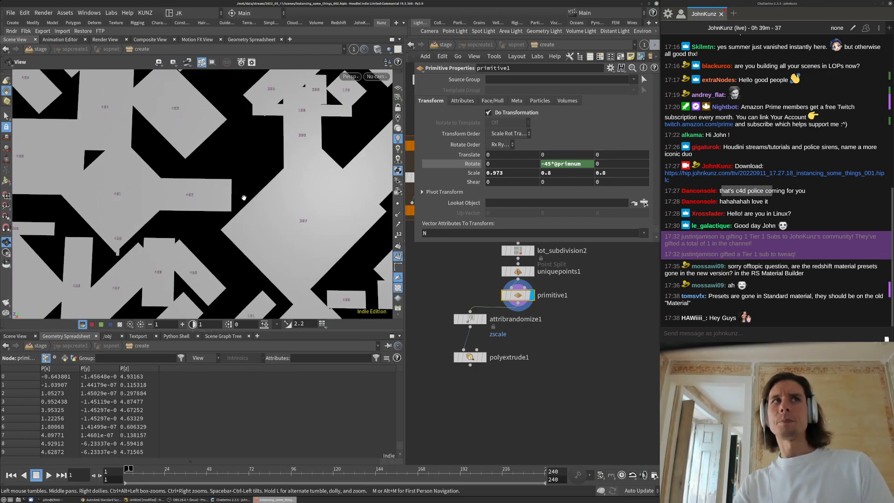
scroll(112, 223, down, 4)
scroll(111, 223, down, 8)
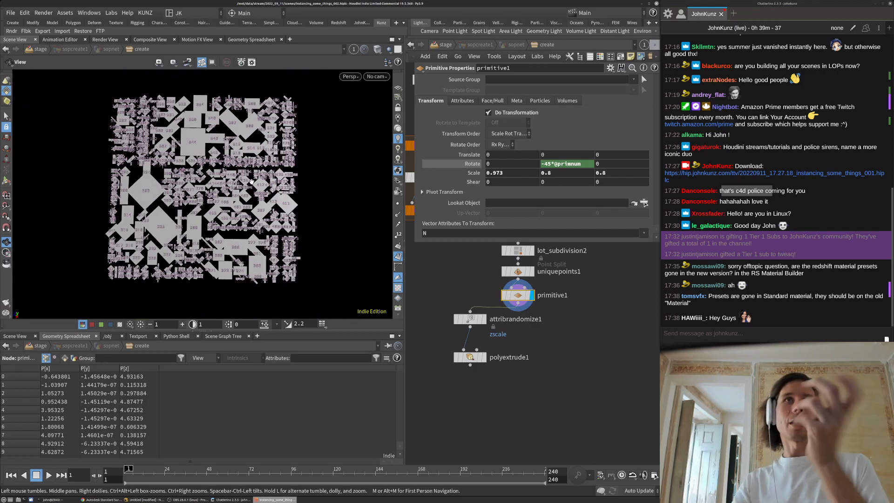
click(398, 255)
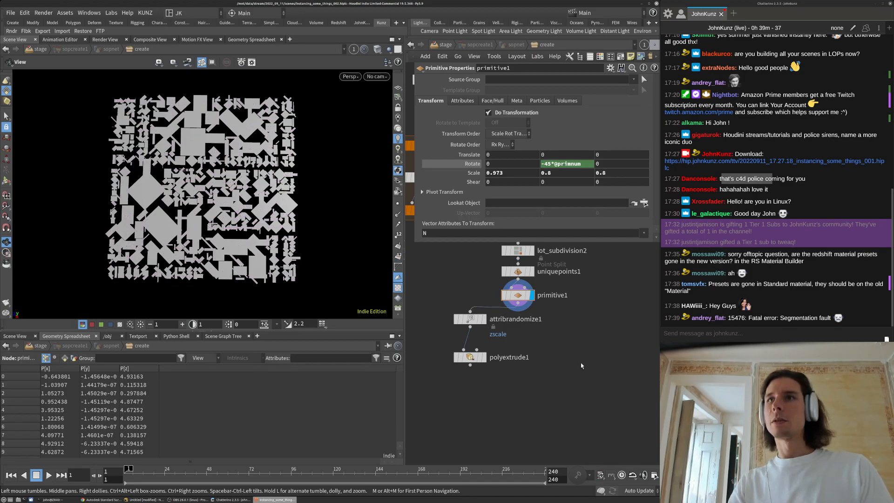
Check the segmentation-fault message in the chat window, then orbit the rotated lots in Houdini
drag(859, 317, 724, 317)
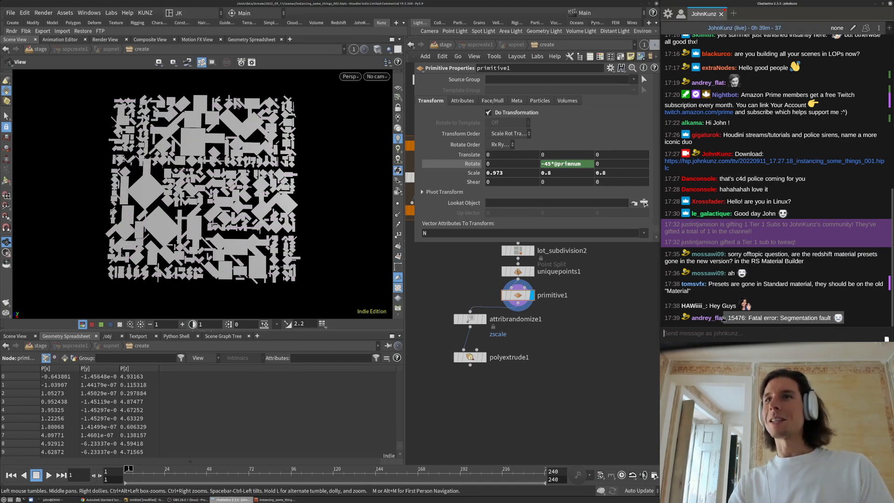
click(581, 352)
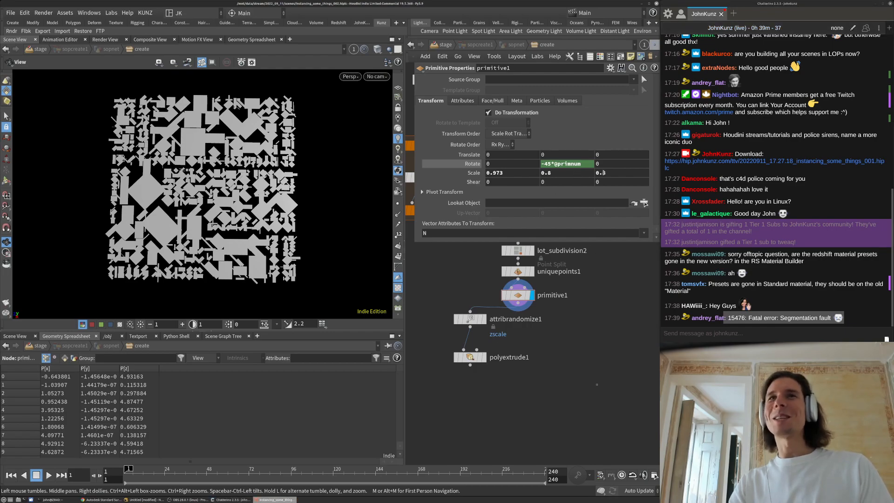
drag(310, 210, 275, 227)
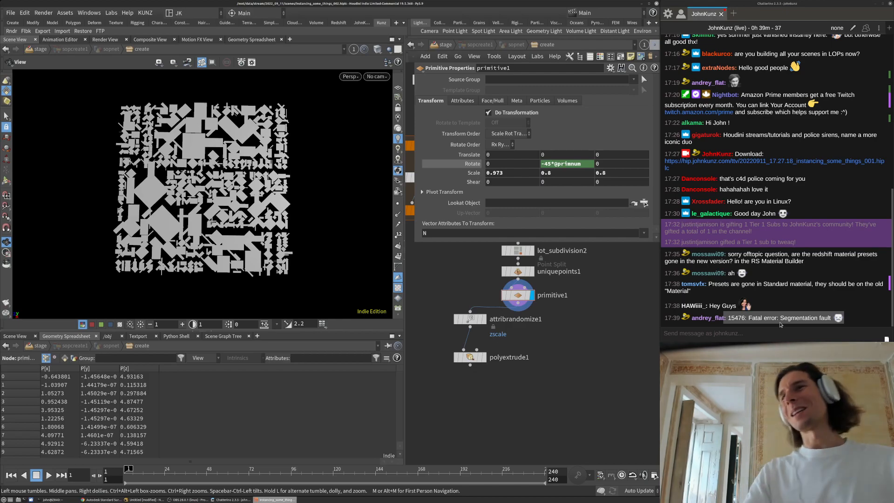
click(738, 327)
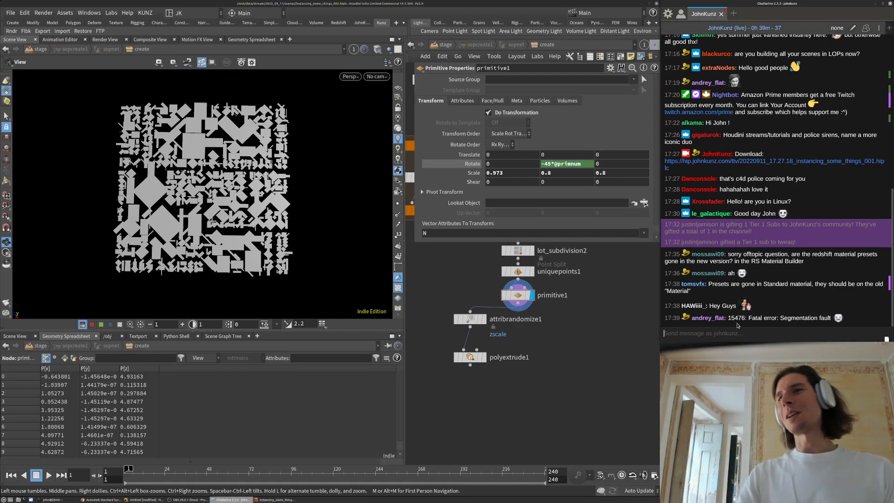
click(557, 328)
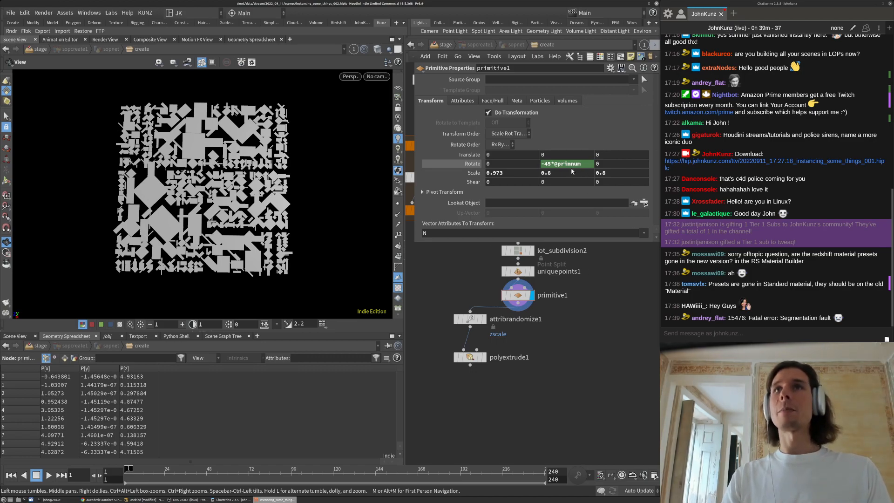
Wrap the primnum term in rand() so each lot gets a random Y rotation
click(558, 164)
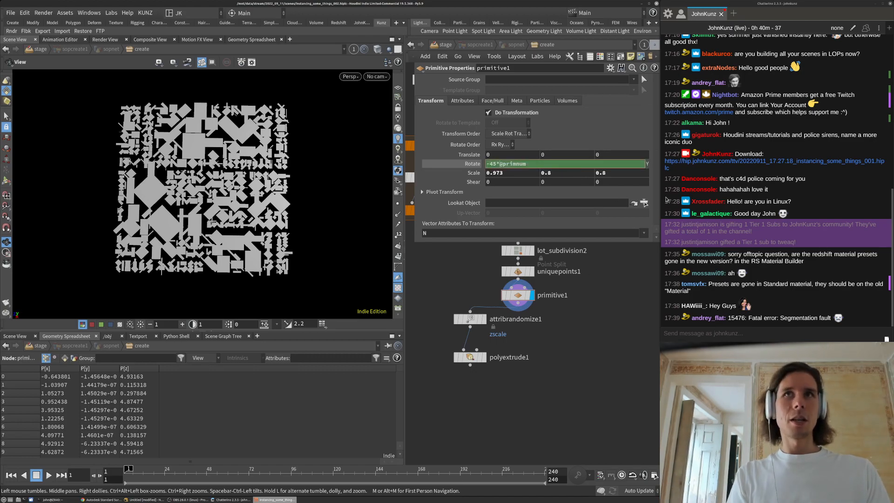
text(rand)
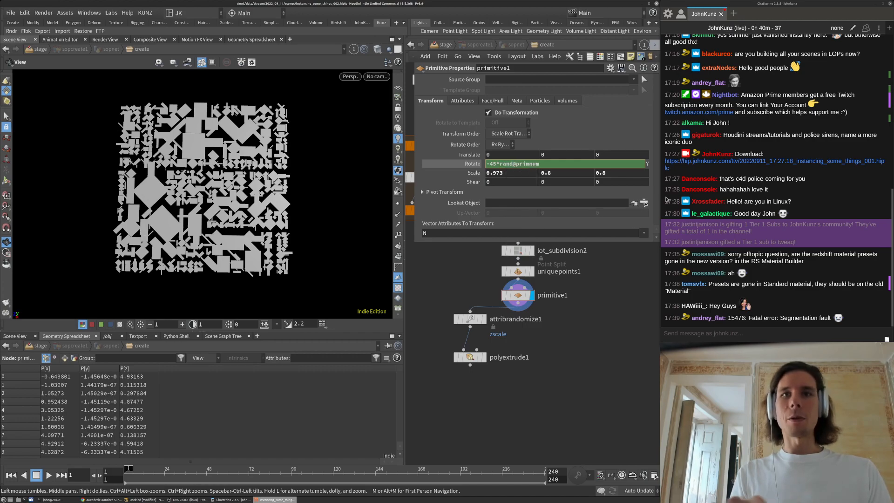
text(()
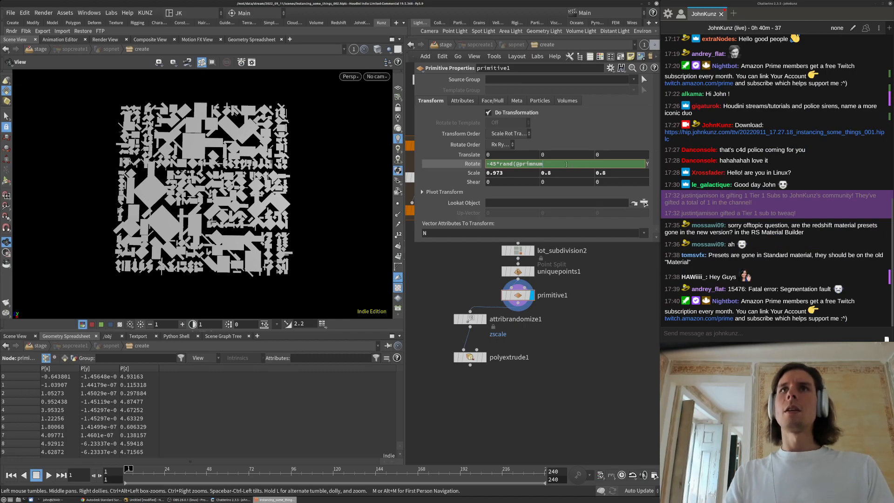
text())
key(Return)
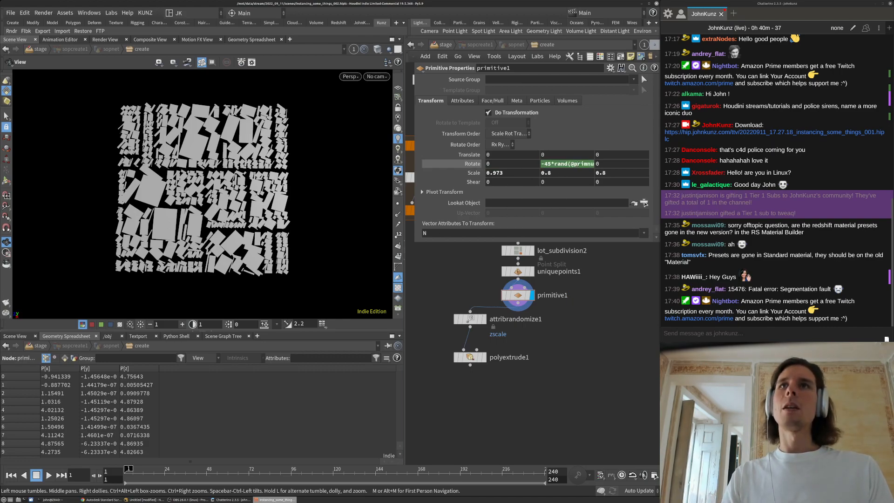
Replace the -45 multiplier with 360 in the rotation expression
click(578, 165)
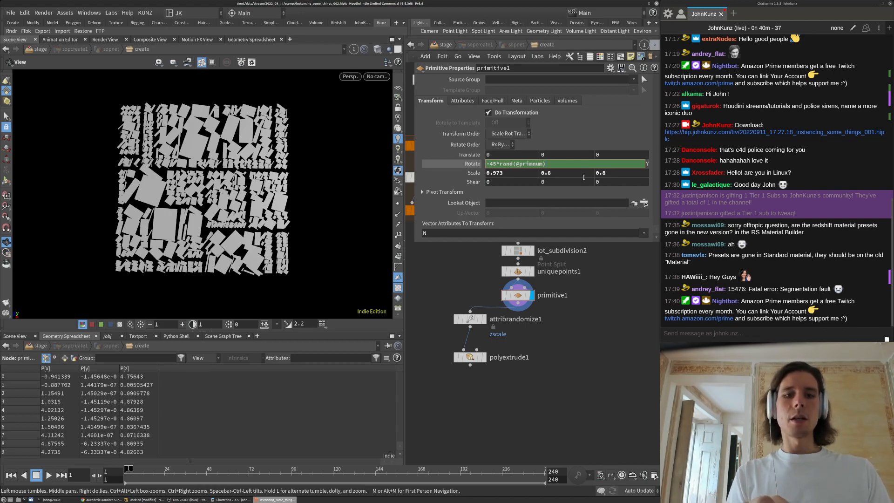
drag(495, 164, 484, 163)
text(3)
key(Delete)
text(60)
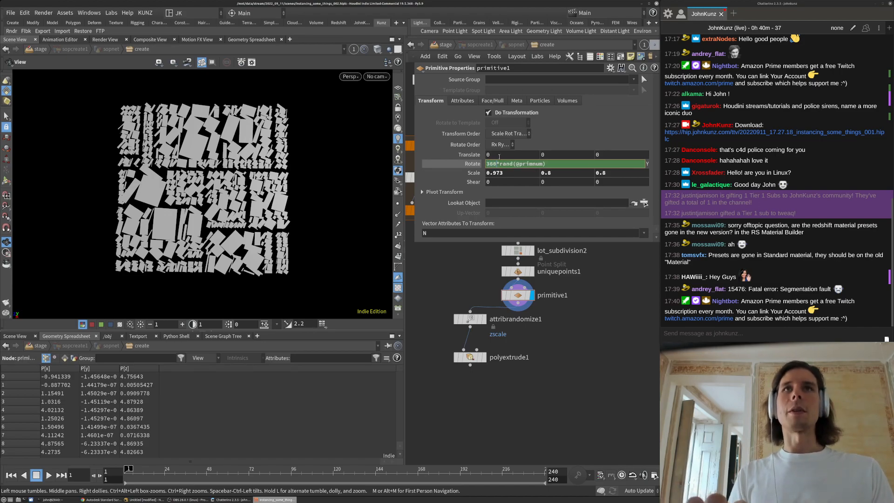
key(Return)
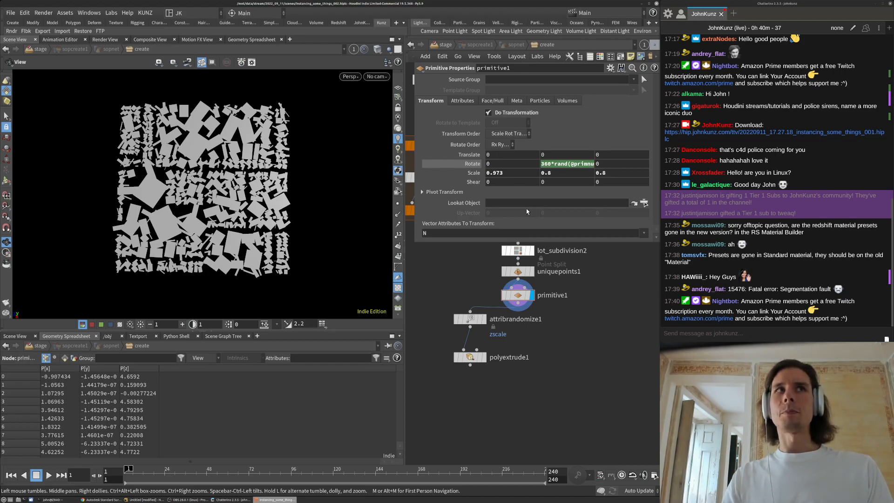
click(558, 164)
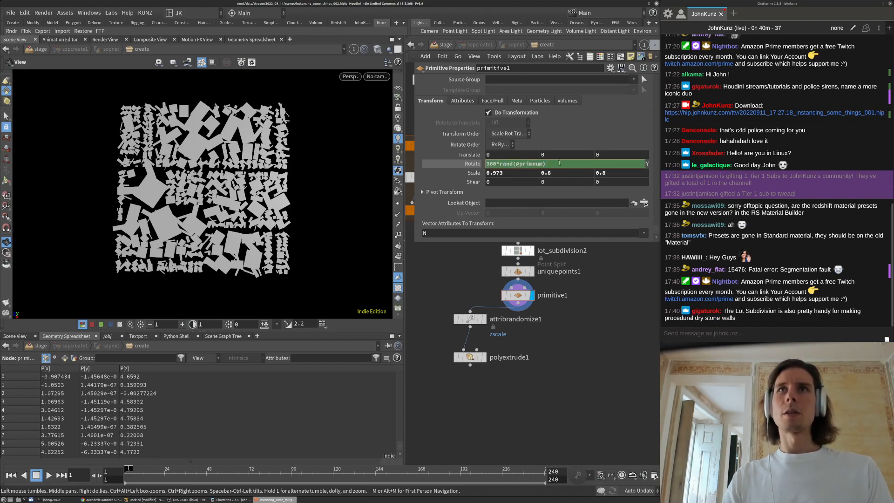
text(-0.5))
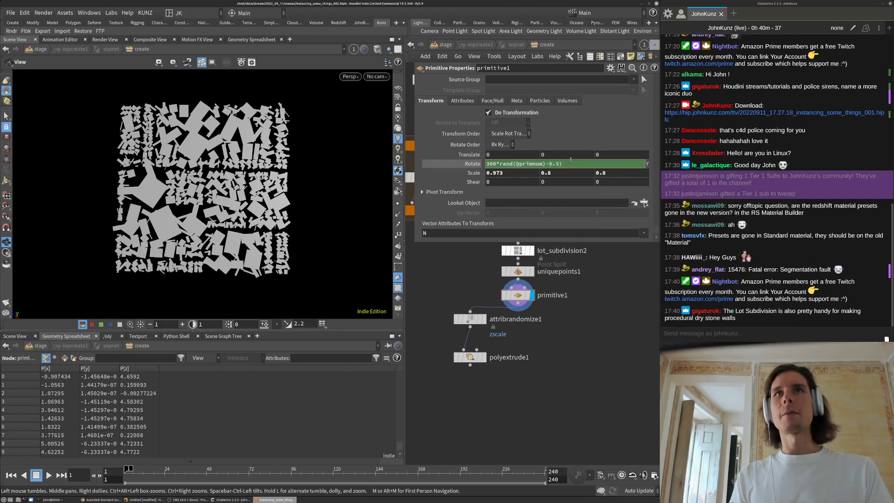
key(Home)
key(Right)
key(Right)
key(Right)
key(Right)
text(()
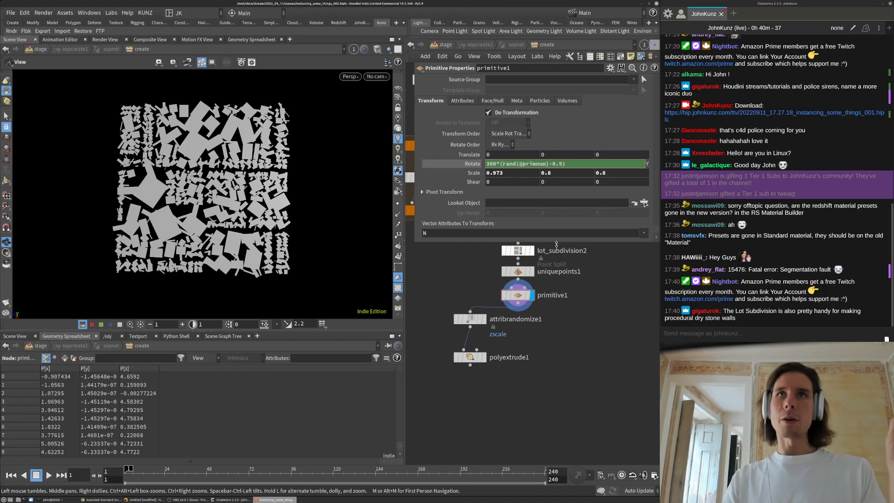
key(Return)
Pan the network upstream and change the rotation multiplier from 360 to 20
middle_drag(590, 340, 588, 383)
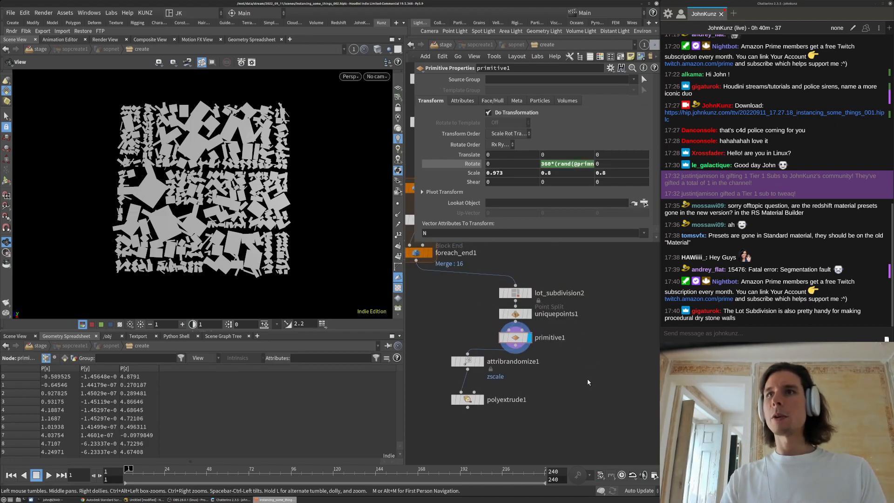
middle_drag(586, 350, 592, 388)
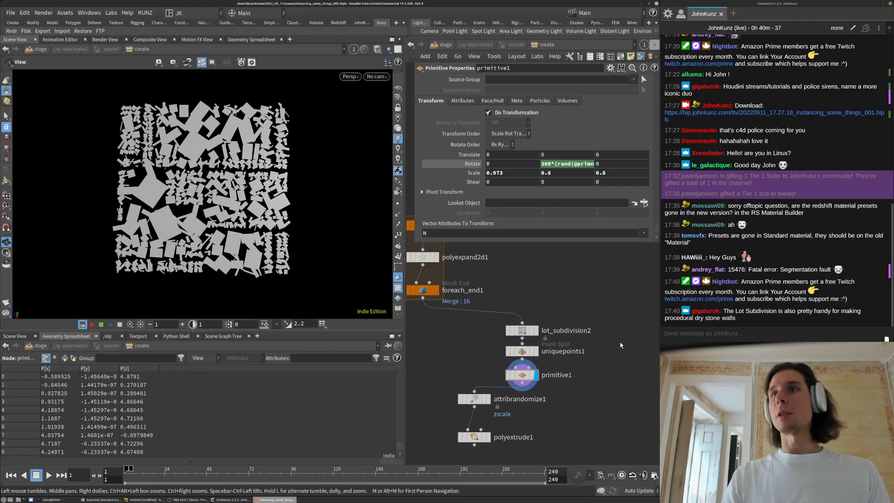
scroll(620, 345, down, 2)
middle_drag(619, 302, 617, 278)
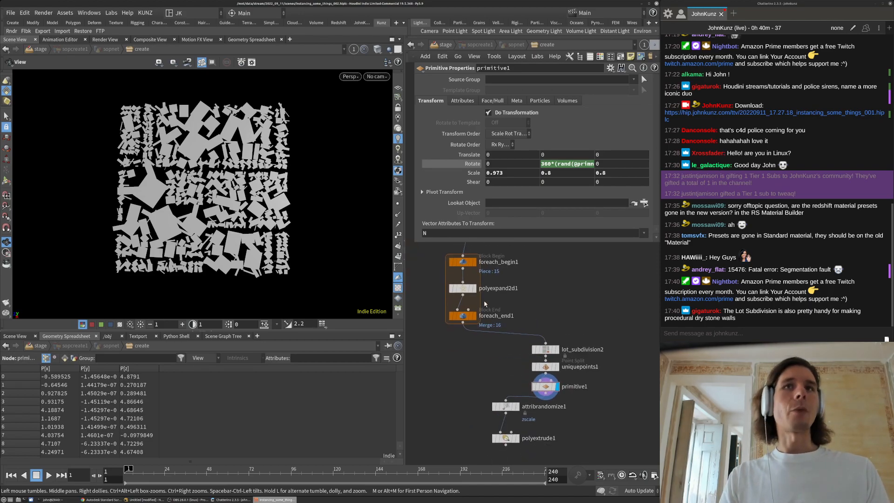
scroll(485, 304, down, 2)
middle_drag(494, 349, 492, 363)
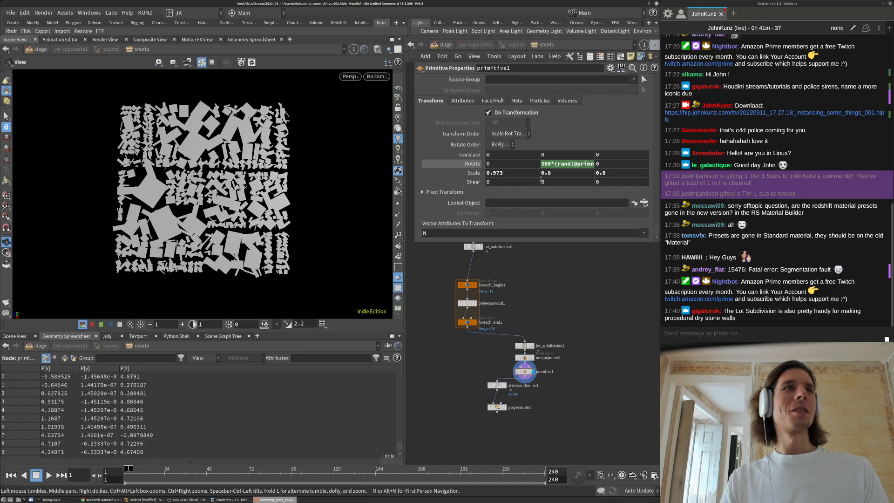
text(20)
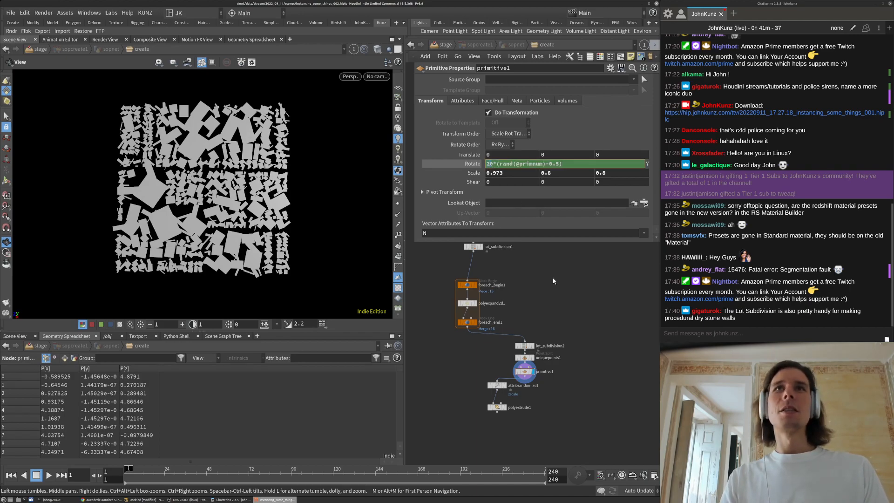
key(Return)
Add an Extract Centroid node below lot_subdivision1, running per primitive, and display its points
scroll(498, 329, up, 3)
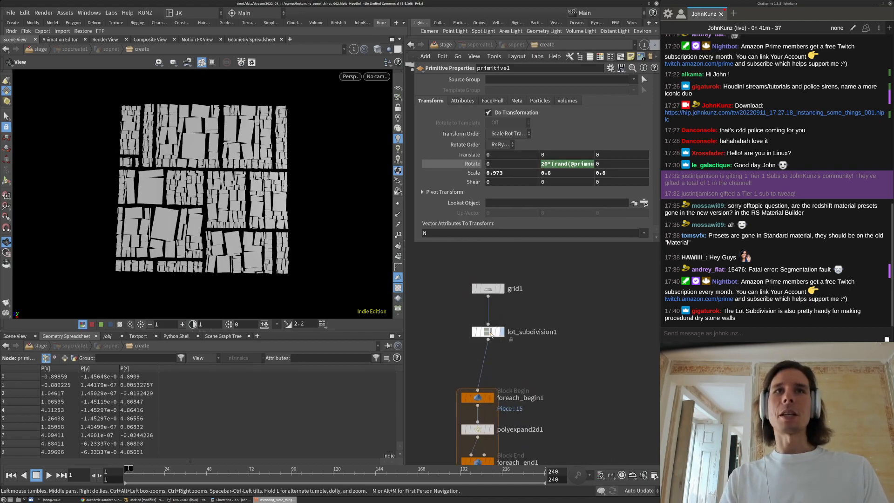
click(498, 331)
key(Tab)
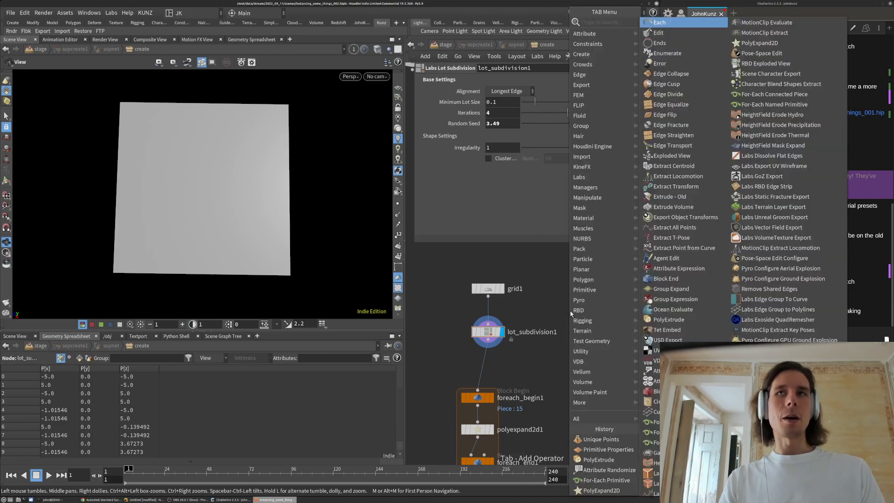
text(extr)
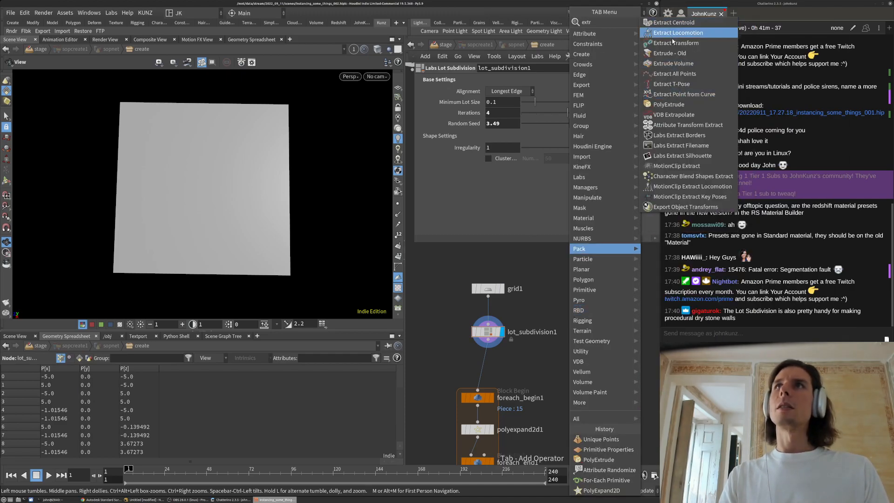
click(678, 22)
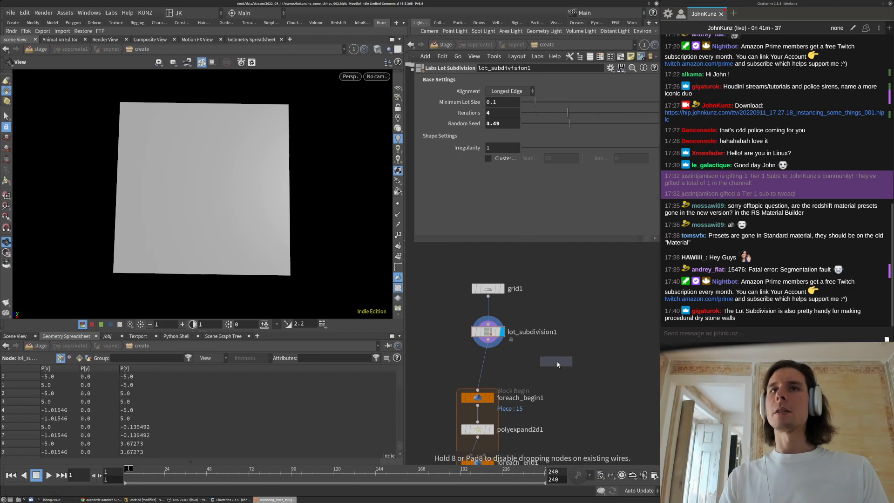
click(557, 356)
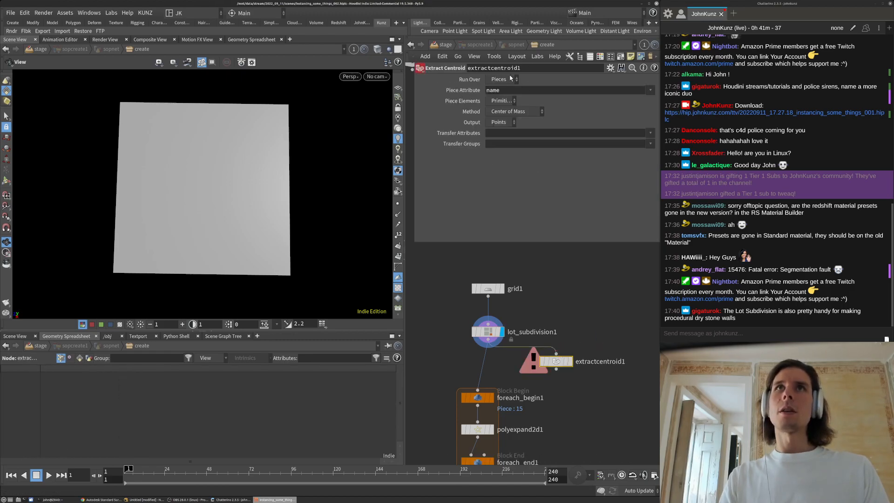
click(510, 80)
click(501, 90)
click(569, 362)
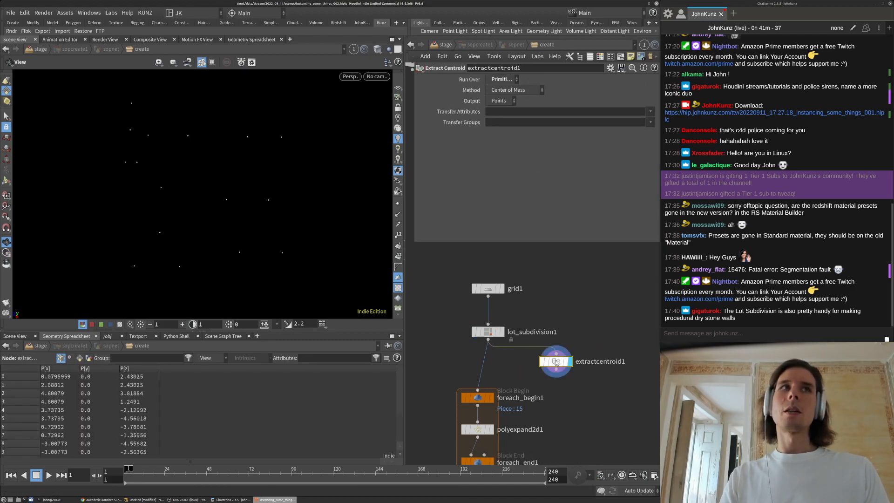
Make a copy of lot_subdivision1 with 10 iterations and random seed 6.22
middle_drag(544, 340, 507, 288)
alt+drag(463, 283, 557, 280)
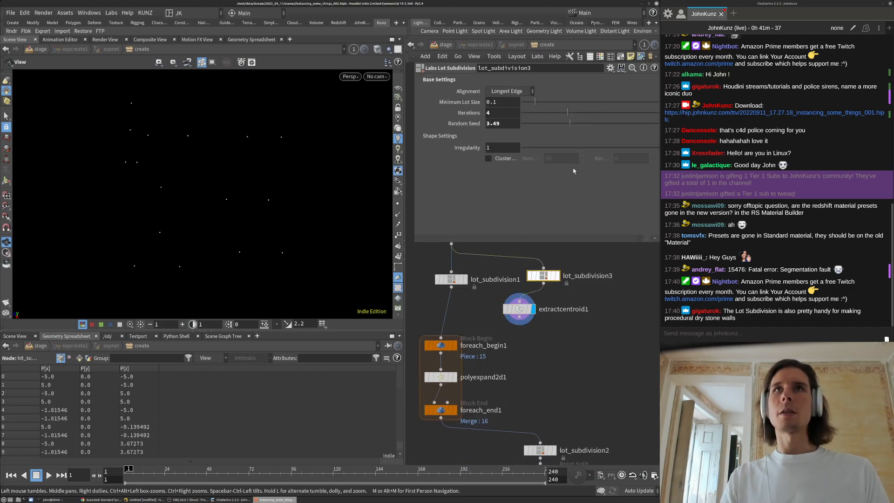
drag(595, 112, 659, 113)
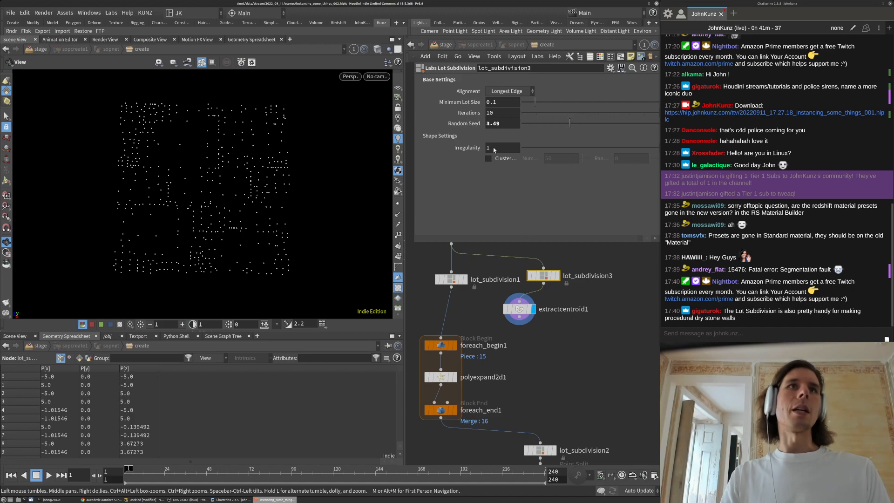
drag(282, 235, 170, 229)
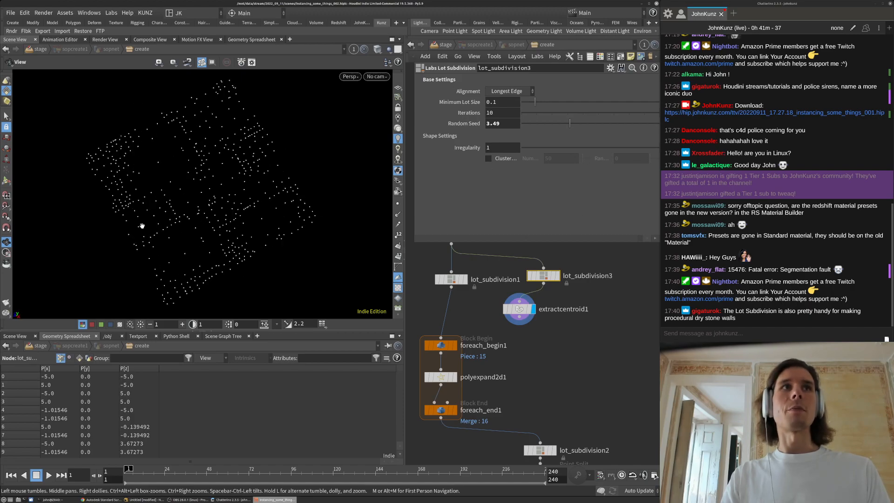
drag(549, 129, 608, 129)
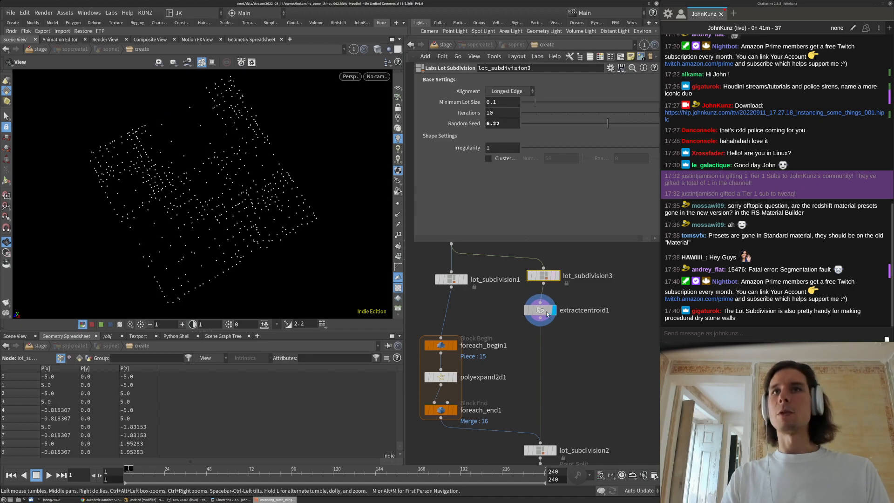
Delete the test centroid and subdivision nodes, then display primitive1 and show its parameters
key(Delete)
scroll(563, 337, down, 3)
middle_drag(553, 349, 535, 283)
scroll(517, 396, up, 3)
click(550, 319)
click(542, 319)
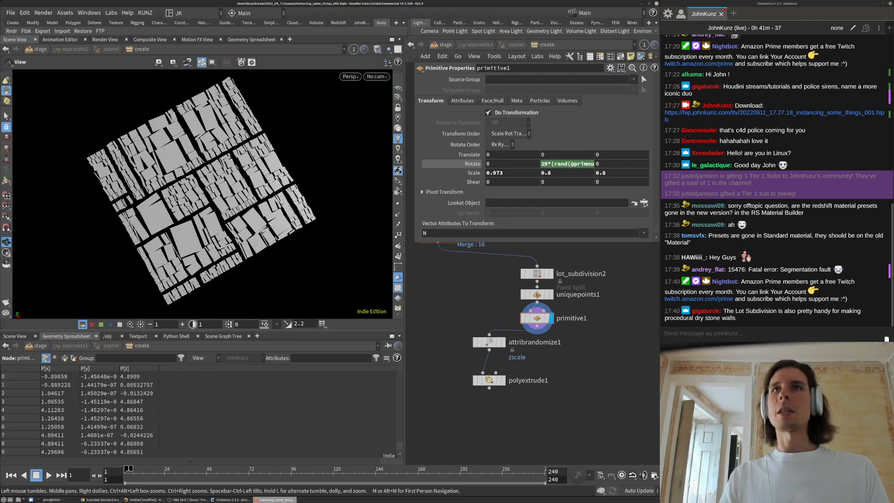
Open primitive1's Rotate Y expression in a widened expression editor
right_click(543, 164)
mouse_move(559, 199)
click(696, 209)
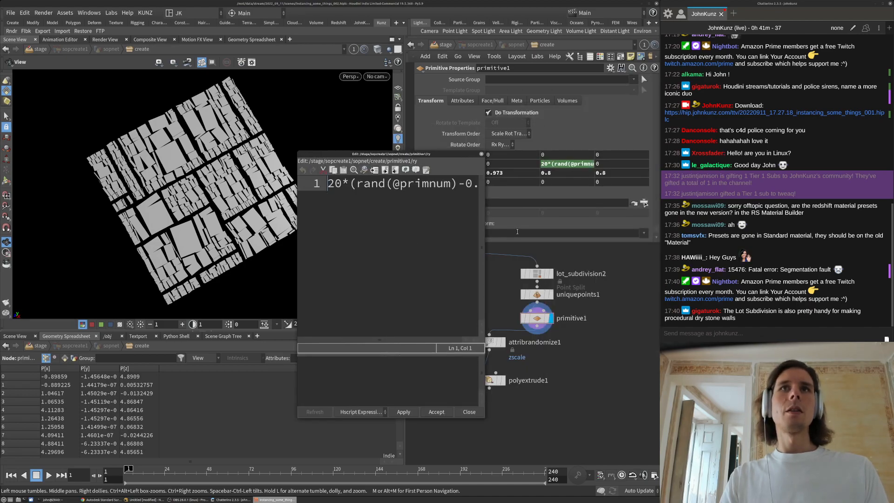
drag(483, 230, 587, 230)
drag(494, 185, 357, 184)
click(496, 180)
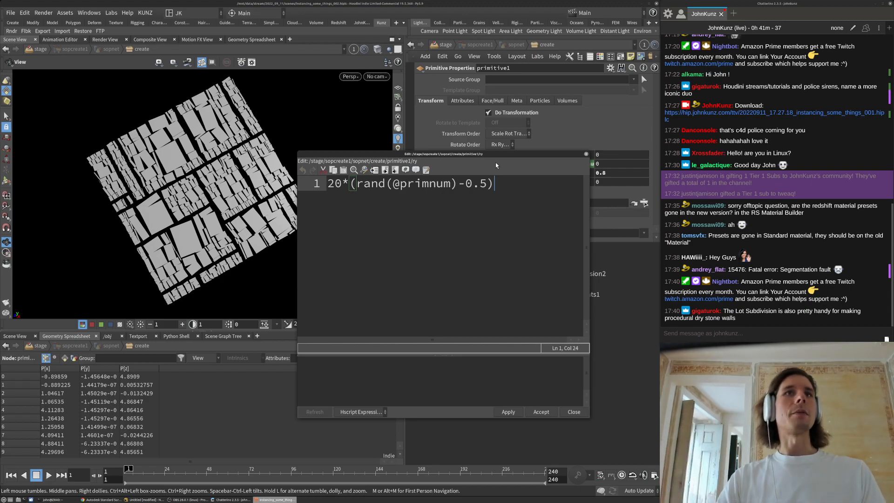
double_click(335, 184)
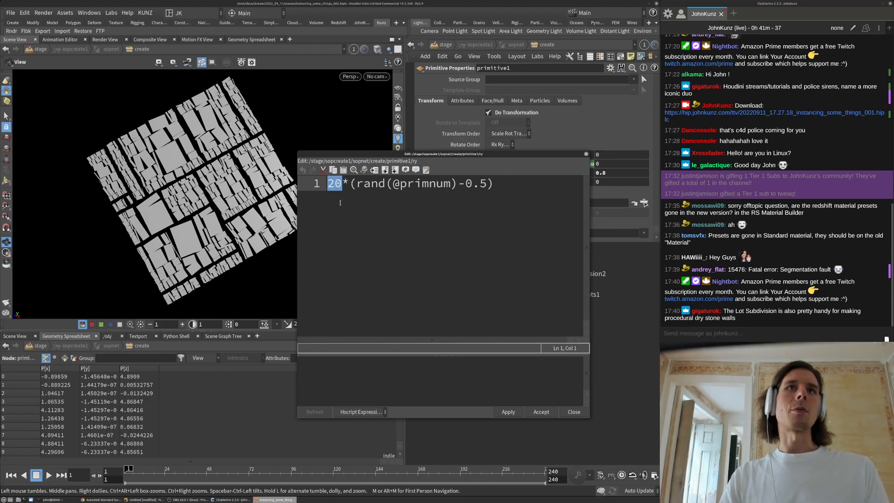
text(2)
click(508, 412)
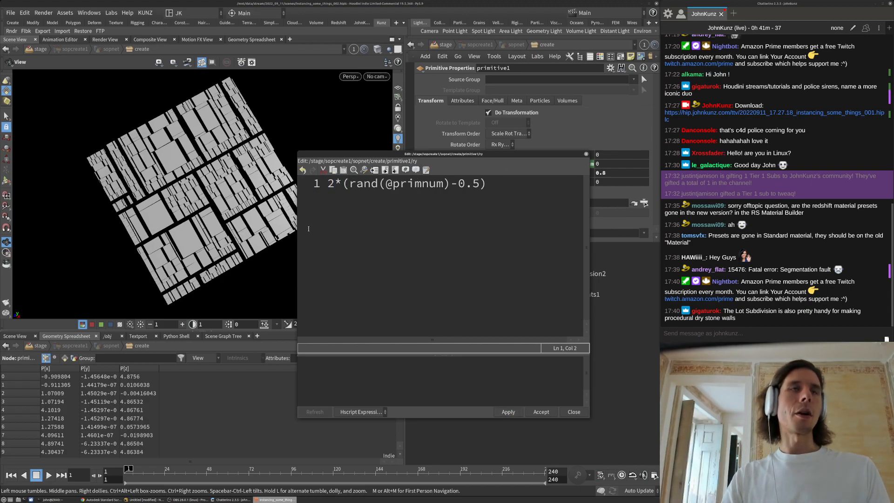
click(445, 183)
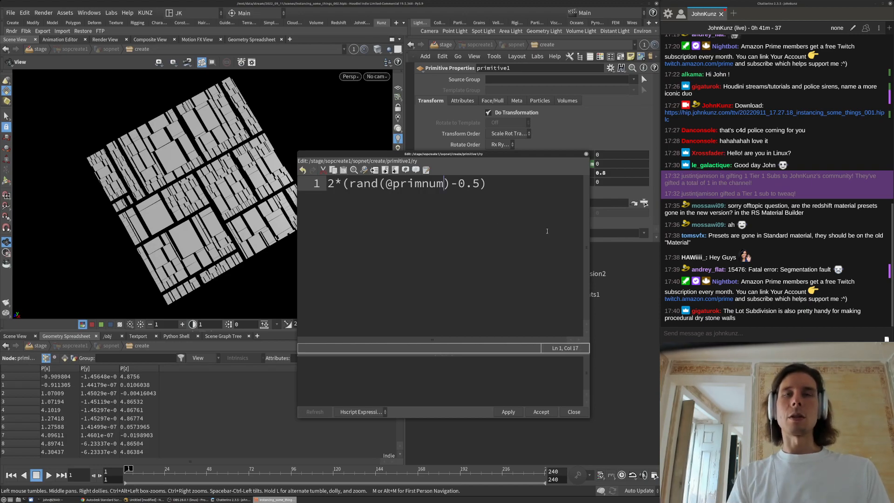
text(-35)
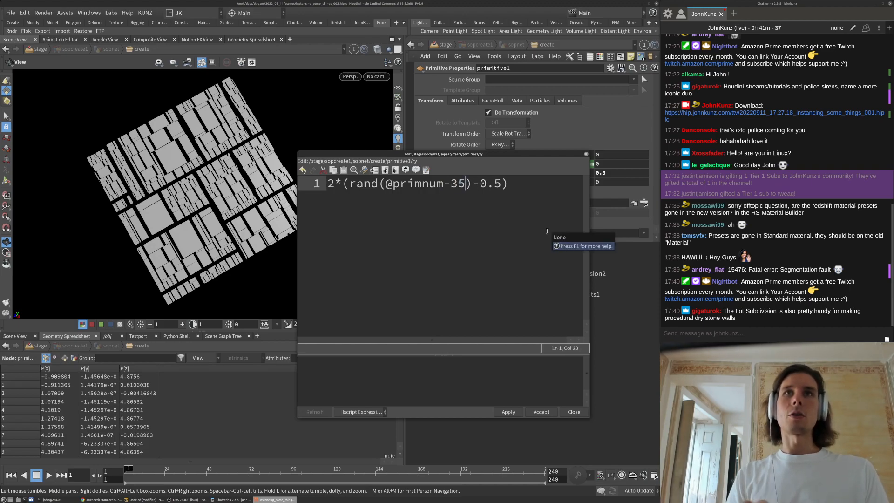
click(507, 413)
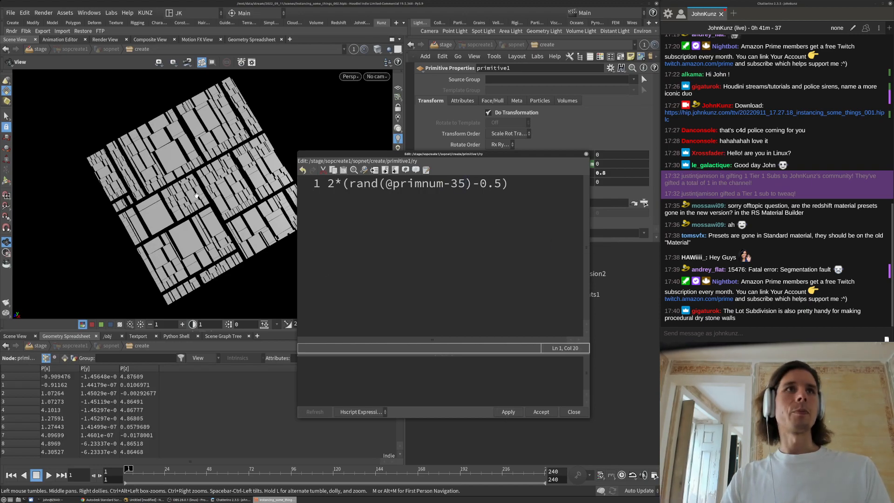
click(451, 183)
text(1)
click(508, 412)
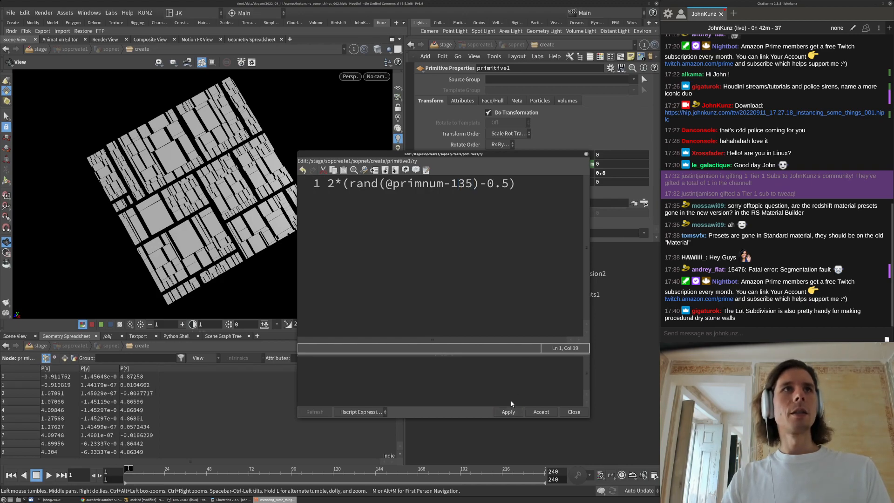
click(331, 183)
text(15)
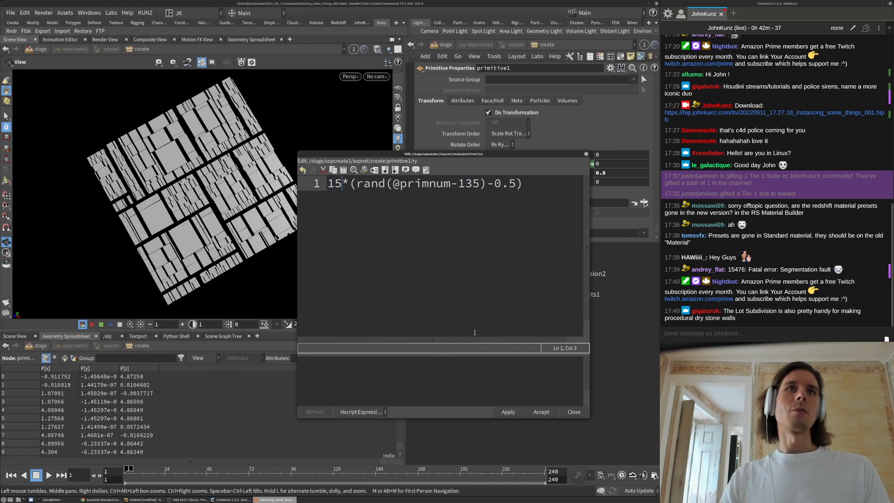
click(510, 413)
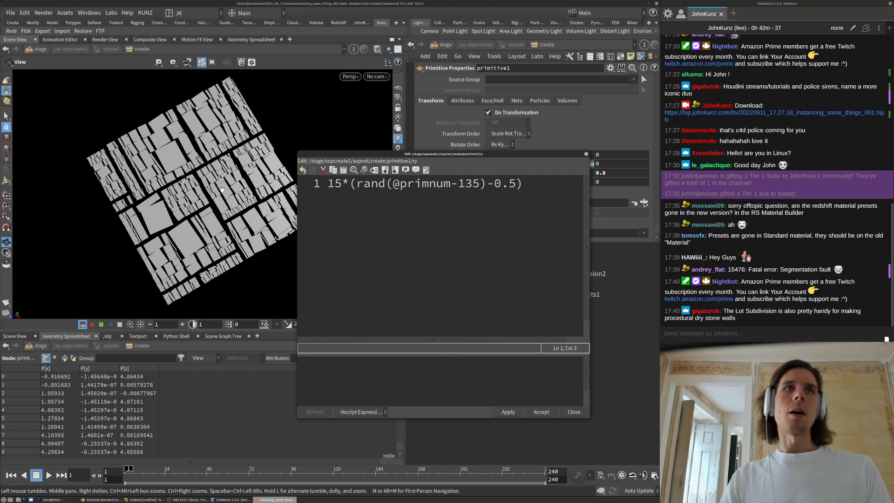
click(473, 183)
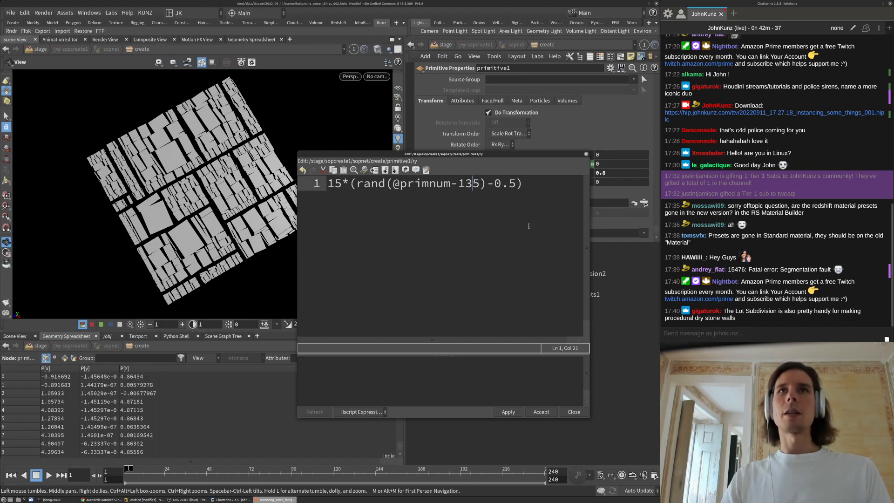
text(.)
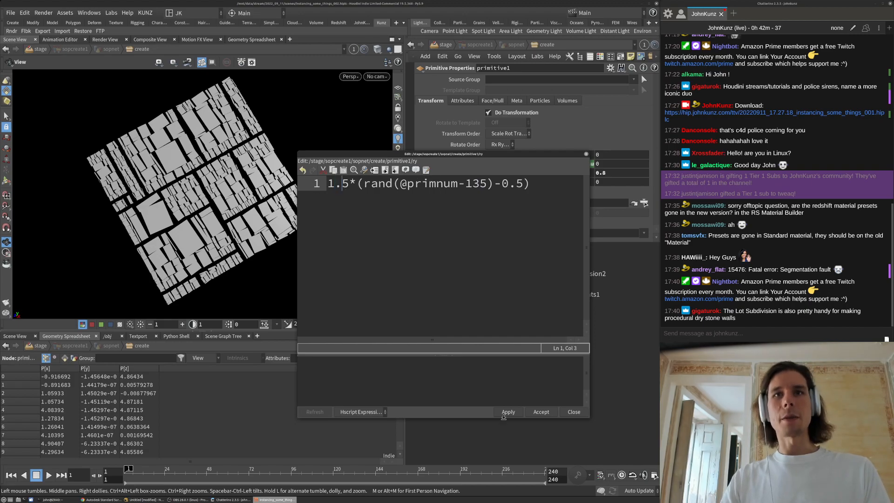
click(507, 414)
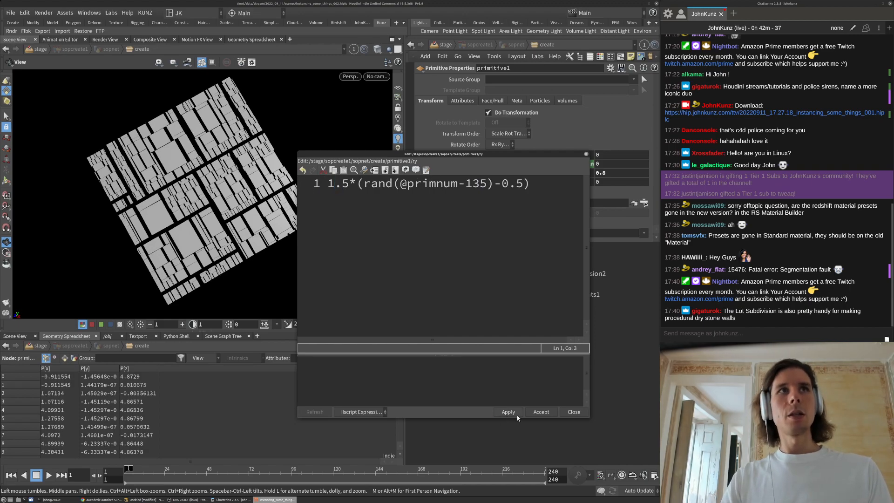
click(541, 412)
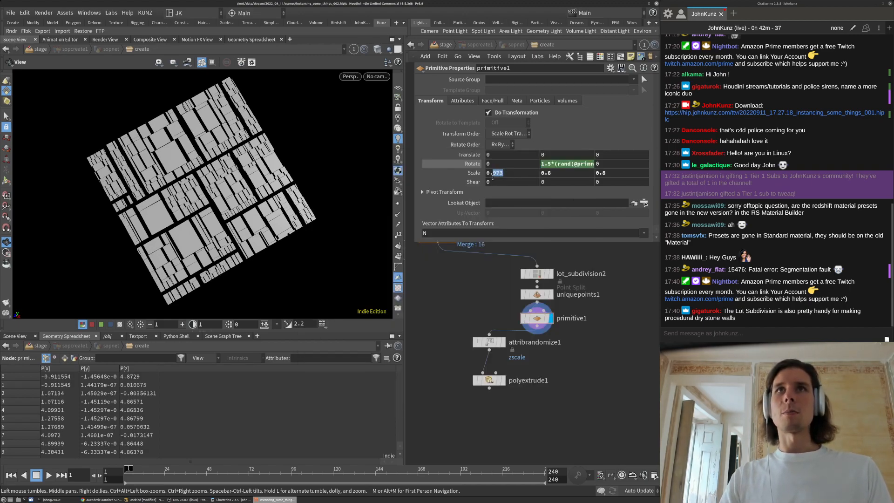
Set the primitive1 lot Scale to 0.8
text(8)
key(Return)
scroll(307, 141, up, 5)
drag(307, 140, 169, 204)
right_drag(169, 204, 346, 264)
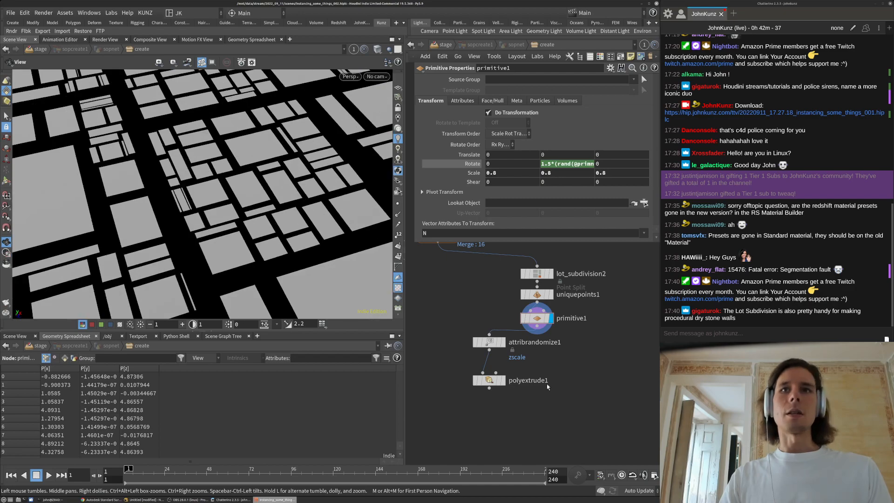
Display polyextrude1 to view the extruded blocks from above
click(502, 381)
click(489, 380)
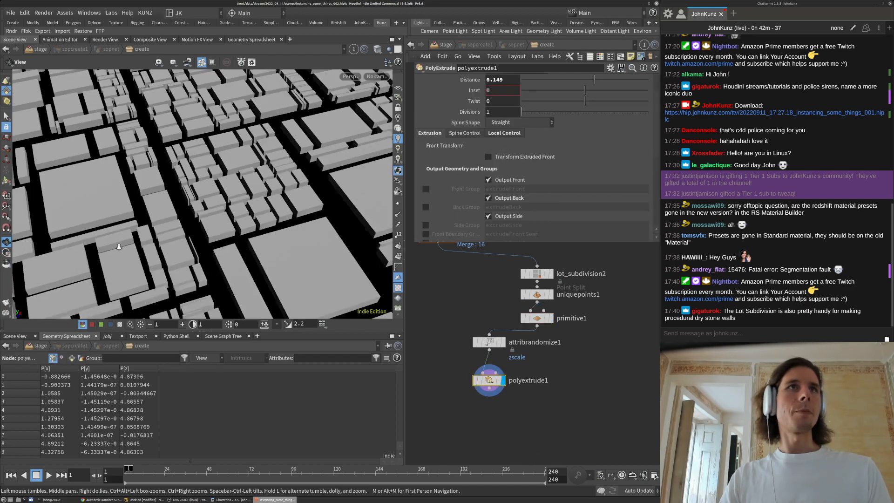
drag(250, 212, 246, 226)
middle_drag(551, 296, 550, 298)
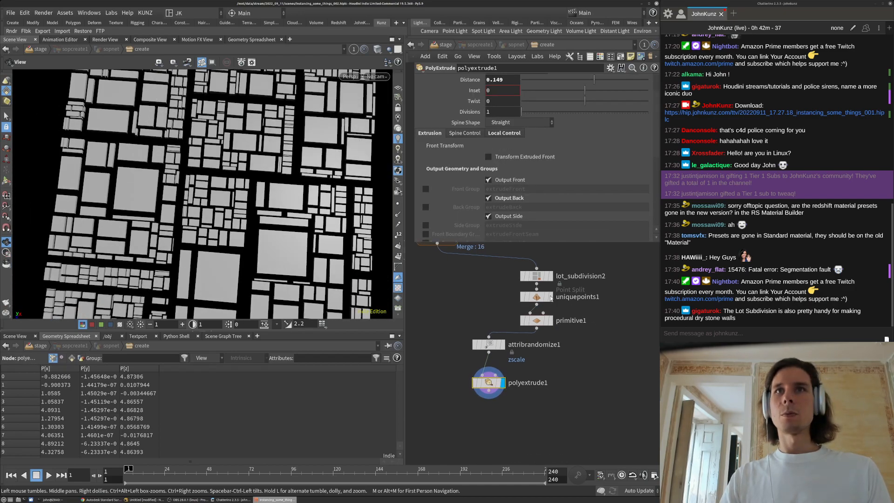
middle_drag(268, 135, 234, 168)
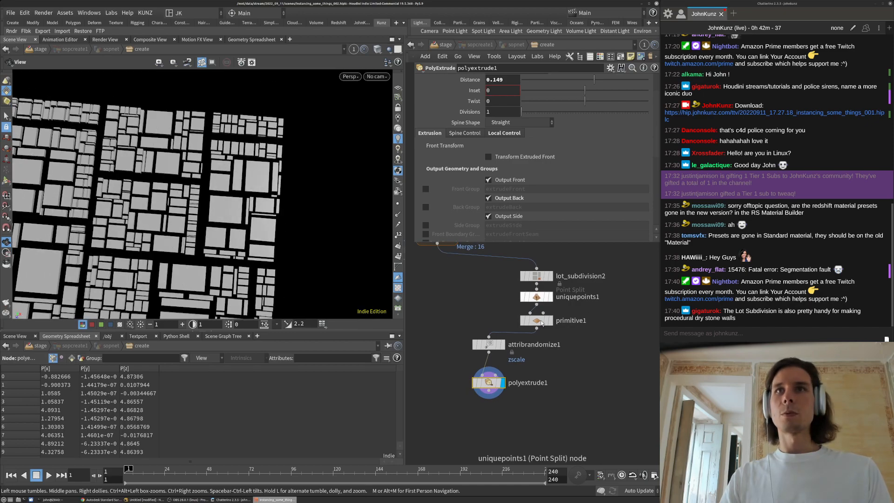
Raise the primitive1 Scale from 0.8 to 0.9 with the value ladder
click(537, 321)
mouse_move(476, 172)
middle_down()
mouse_move(505, 177)
mouse_move(491, 179)
middle_up()
scroll(235, 226, down, 4)
middle_drag(235, 226, 277, 182)
scroll(277, 183, up, 3)
drag(205, 169, 238, 137)
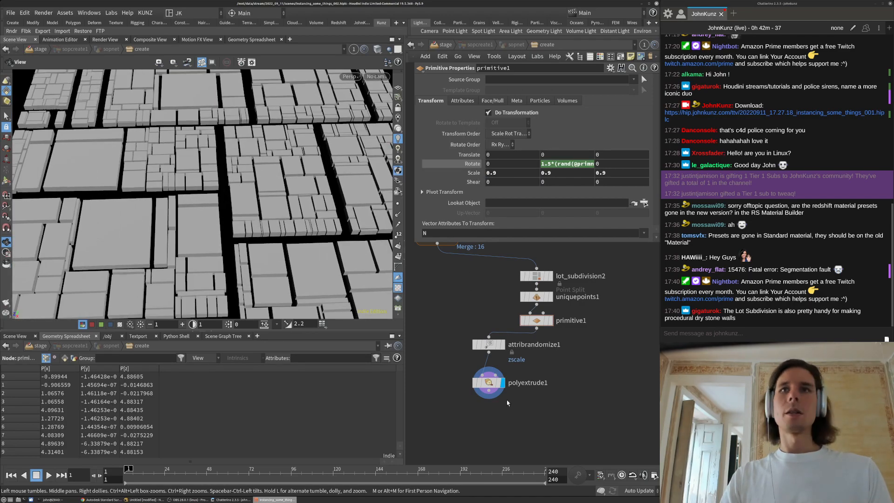
middle_drag(533, 428, 547, 394)
Add a PolyBevel node wired under polyextrude1 and display it
key(Tab)
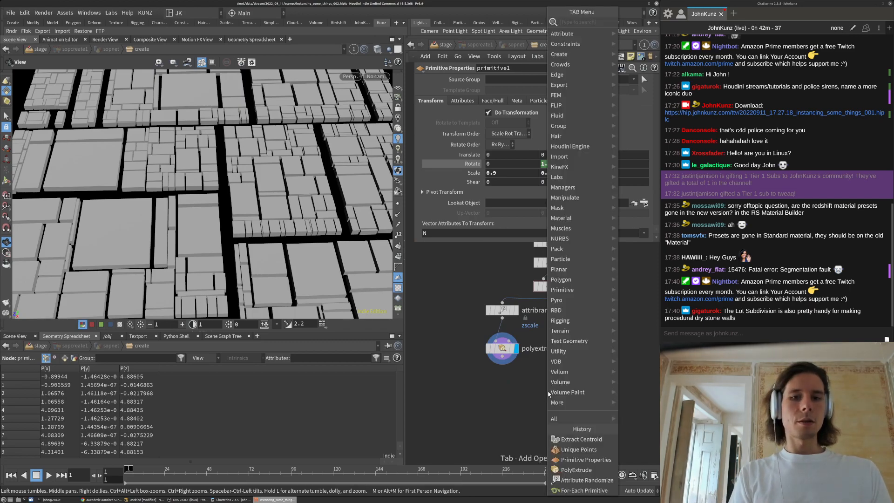
text(polybevel)
key(Return)
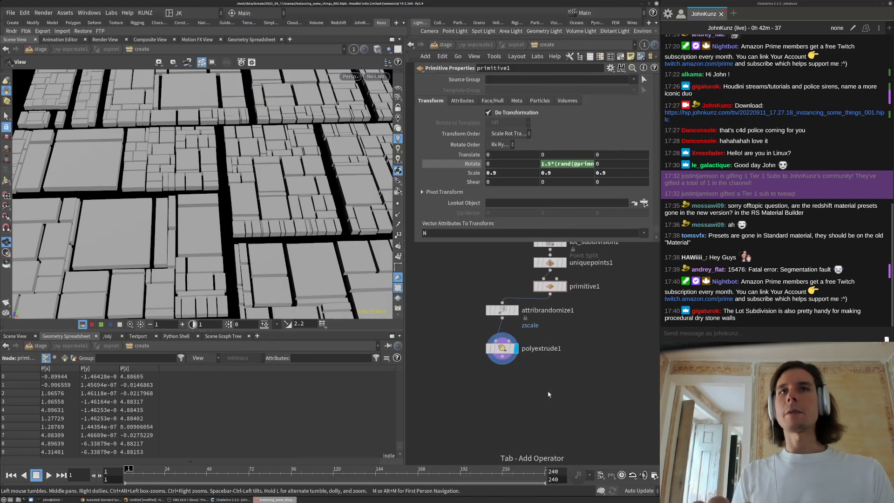
click(549, 391)
drag(544, 382, 503, 356)
key(r)
drag(547, 391, 503, 377)
Try a 0.077 bevel distance and show wireframe edges over the shaded blocks
drag(522, 123, 522, 128)
right_drag(261, 167, 310, 146)
drag(309, 146, 380, 84)
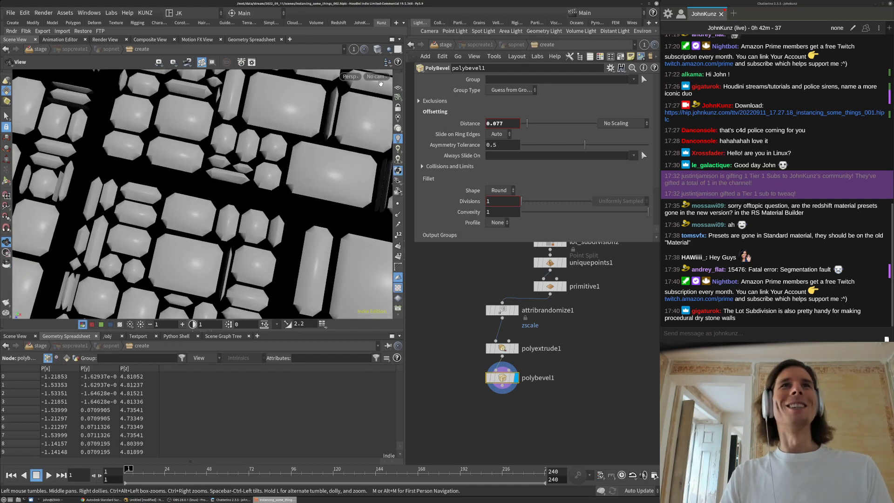
click(377, 50)
click(399, 173)
right_drag(234, 195, 171, 229)
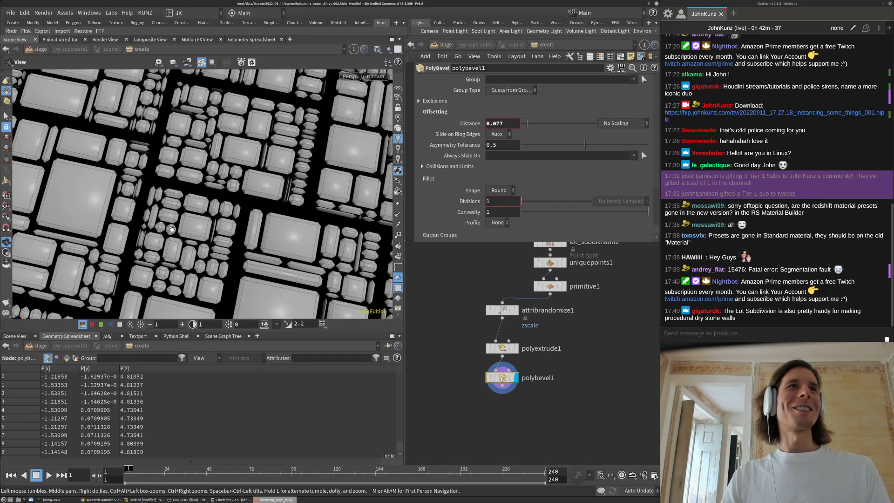
drag(189, 225, 210, 241)
right_drag(221, 205, 261, 201)
middle_drag(231, 200, 230, 121)
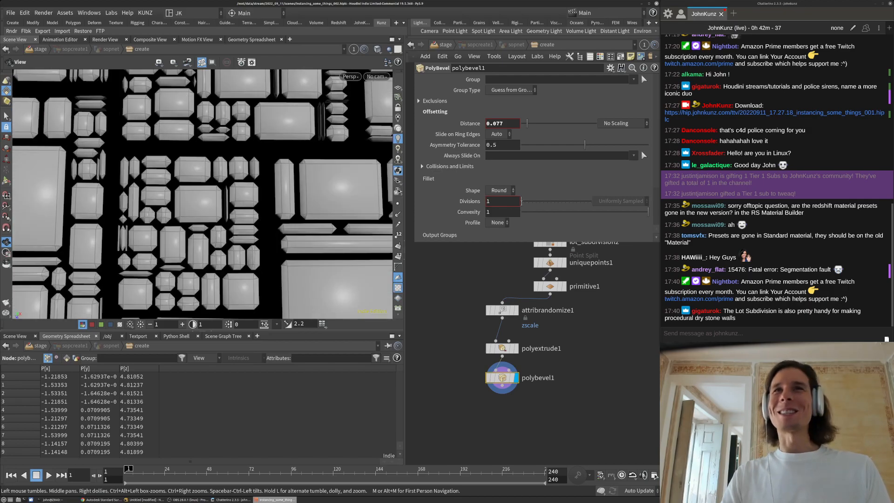
Set bevel Divisions to 3 and narrow the Distance to 0.005
drag(525, 205, 527, 205)
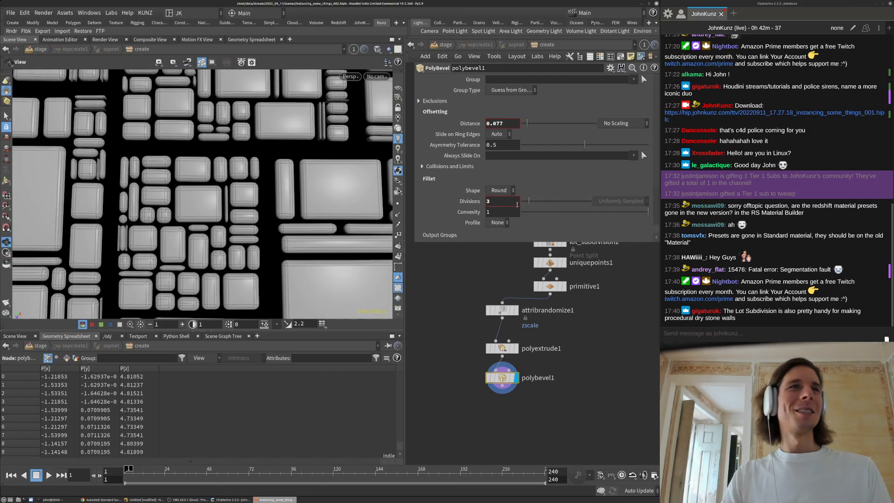
double_click(497, 124)
text(02)
key(Return)
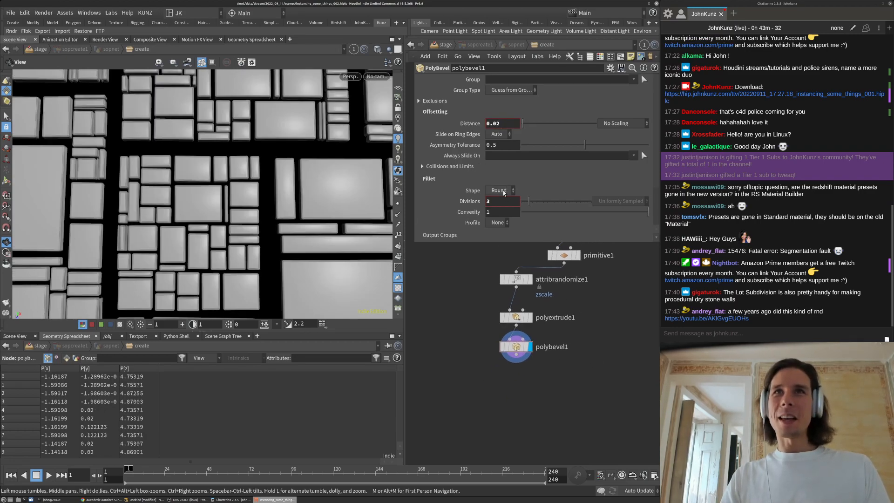
drag(497, 122, 501, 124)
text(05)
key(Return)
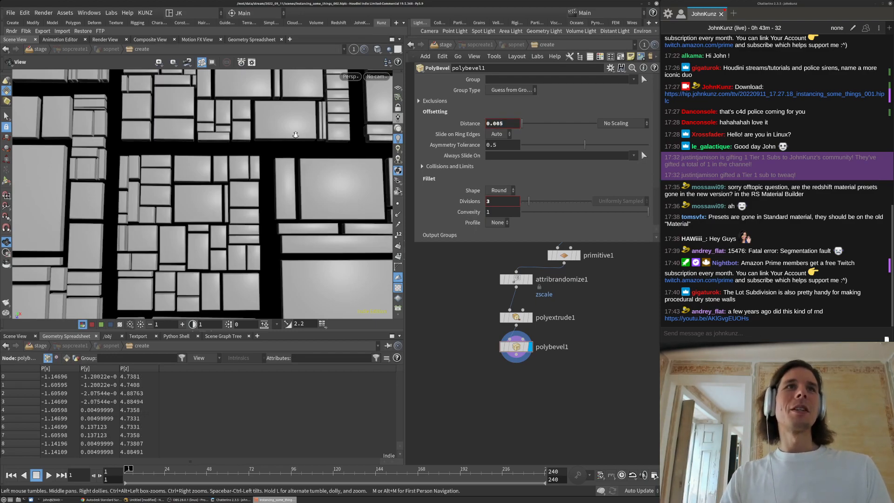
Reduce the bevel Divisions to 2, keeping the bevel shape unchanged
scroll(298, 180, up, 5)
drag(298, 179, 277, 162)
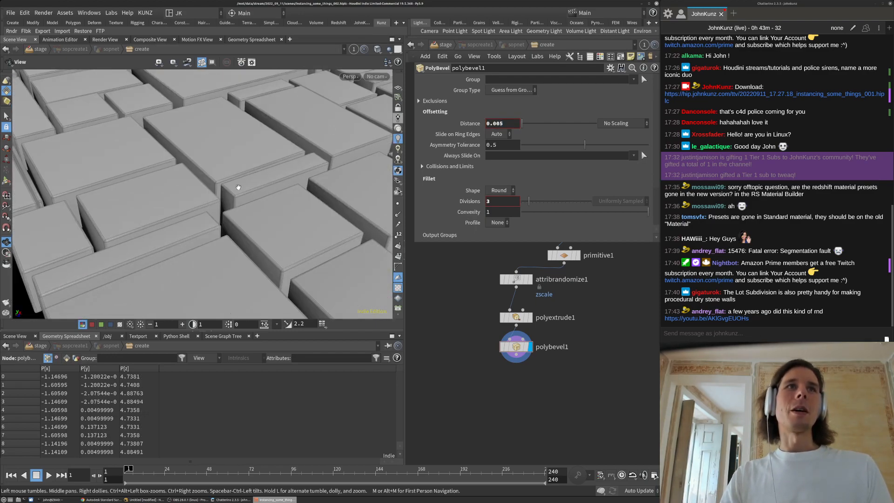
click(502, 192)
click(471, 190)
double_click(495, 201)
text(2)
key(Return)
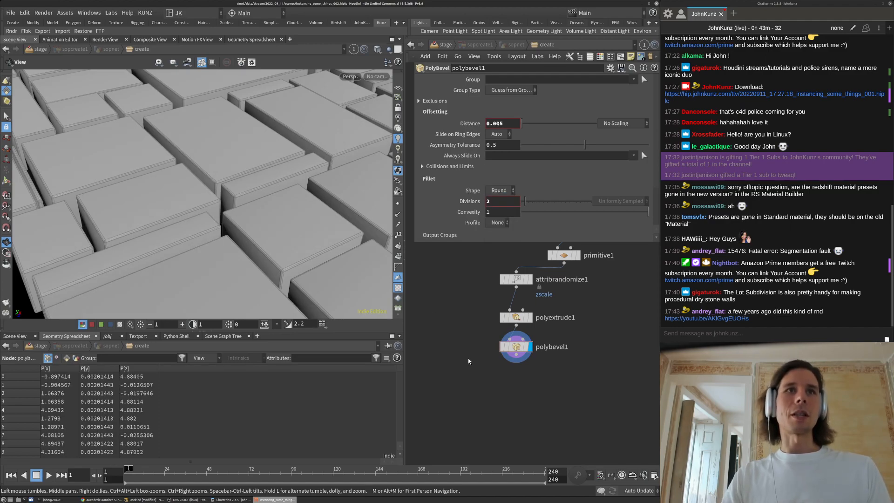
key(Tab)
Add a Subdivide node after polybevel1, display it, and turn off the wireframe overlay
text(sub)
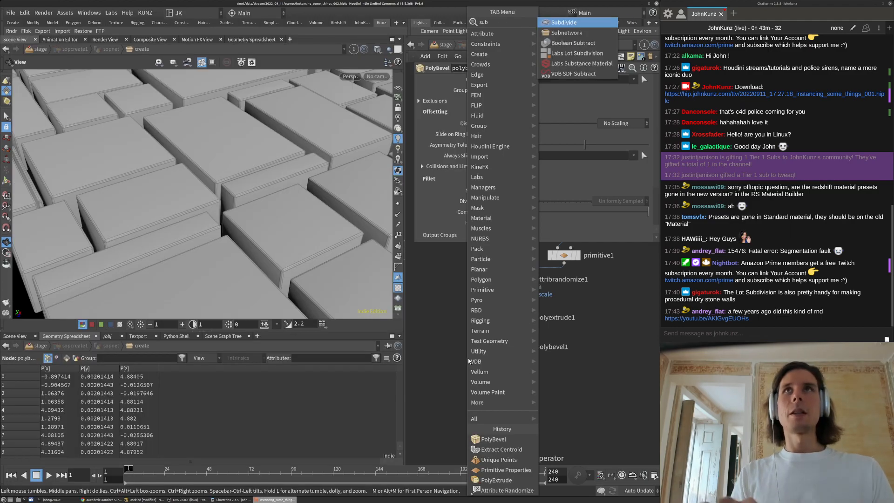
key(Return)
click(468, 358)
click(459, 349)
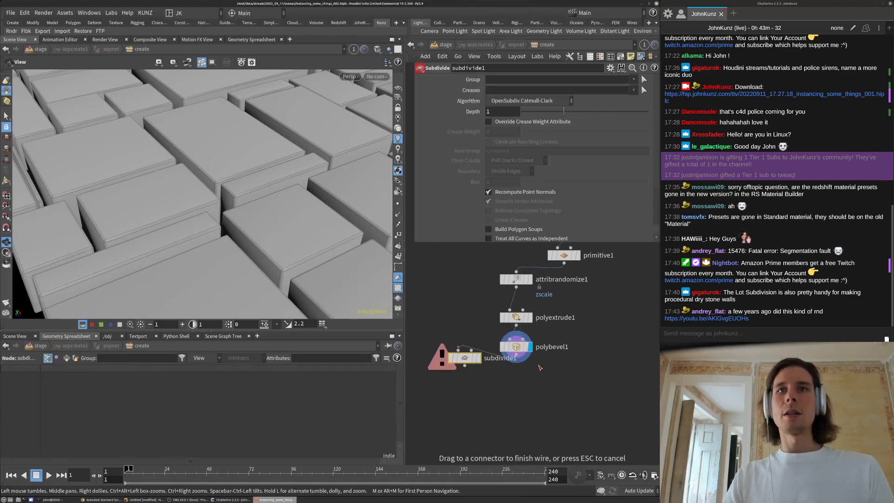
click(517, 355)
click(478, 357)
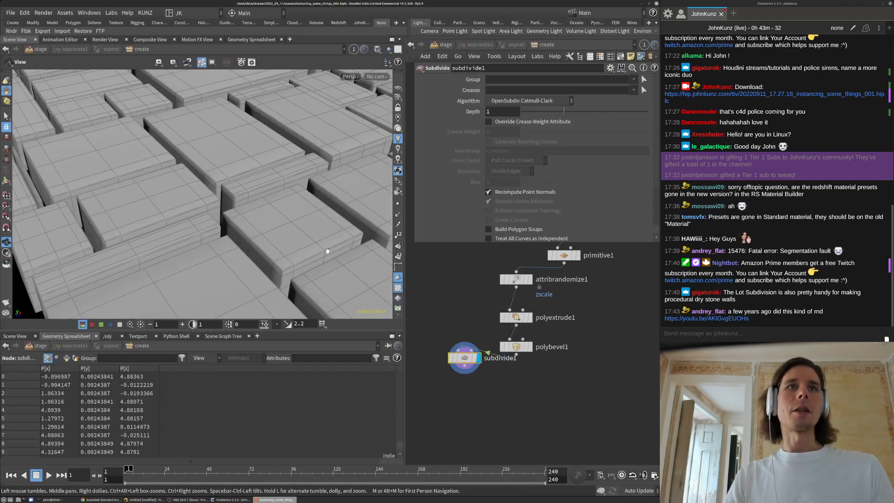
click(375, 51)
click(410, 165)
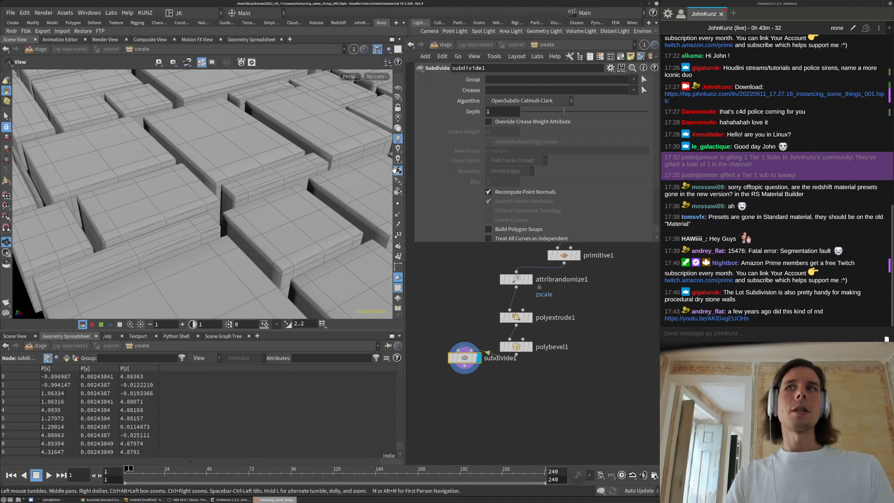
Add a Normal node after subdivide1 with Weighting Method By Face Area
key(Tab)
text(normal)
key(Return)
drag(464, 366, 509, 392)
click(524, 402)
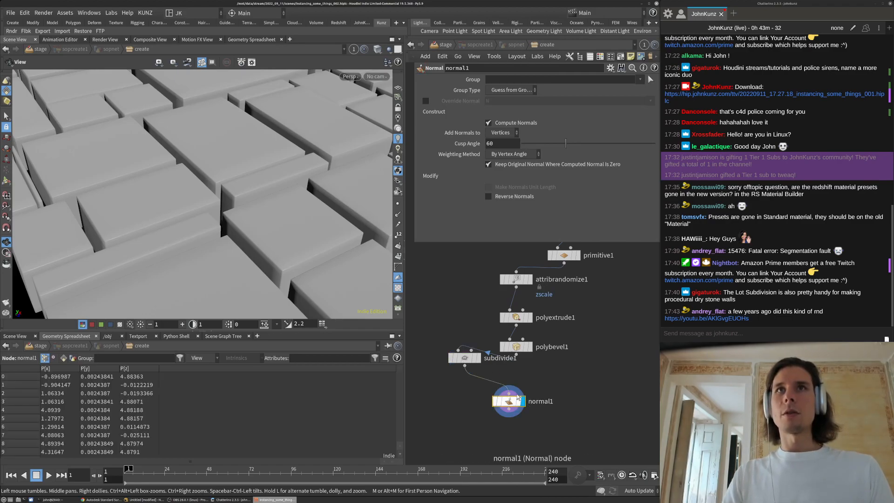
click(511, 154)
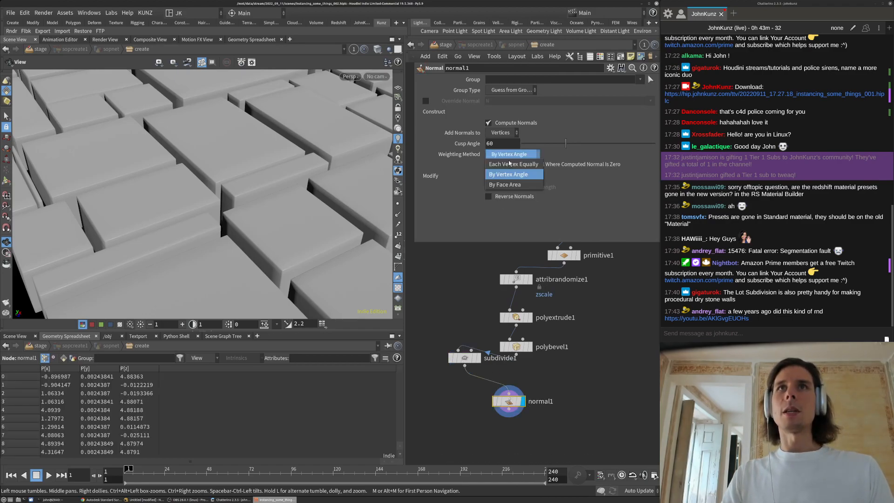
click(515, 185)
drag(300, 192, 276, 158)
Tidy the node layout and briefly bypass bevel and subdivide to compare shading
drag(464, 358, 516, 371)
drag(508, 406, 497, 415)
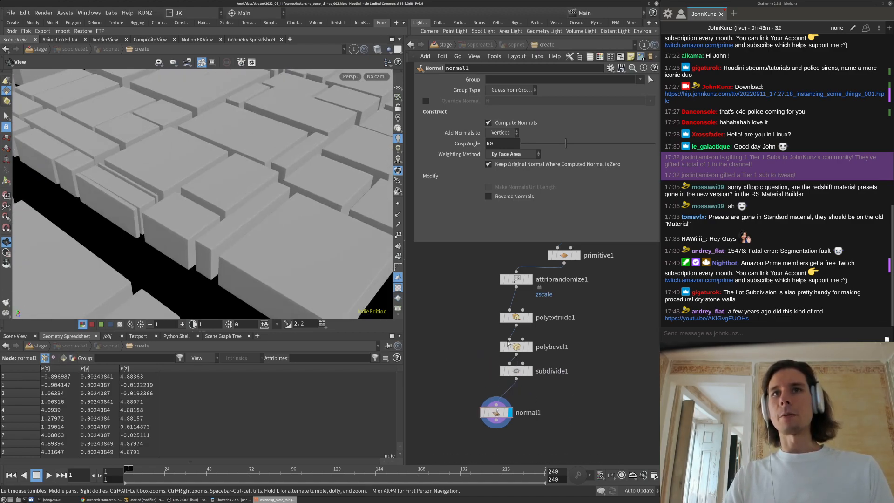
drag(489, 331, 566, 383)
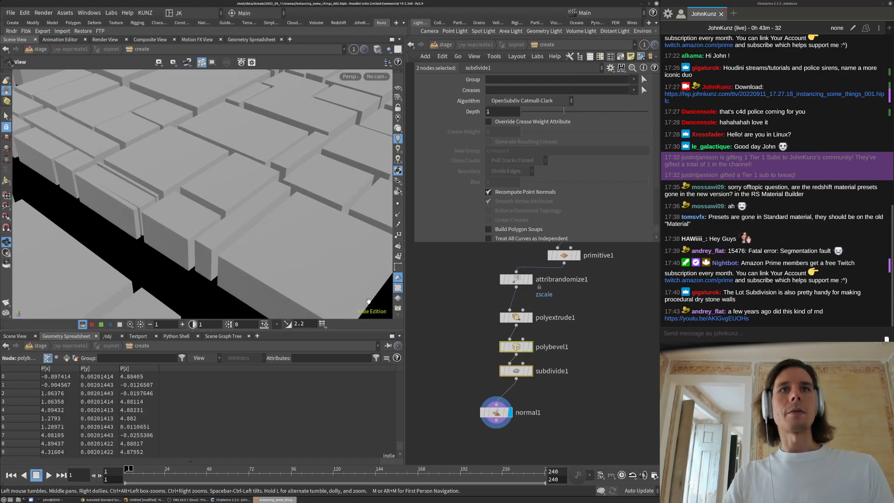
drag(364, 279, 346, 271)
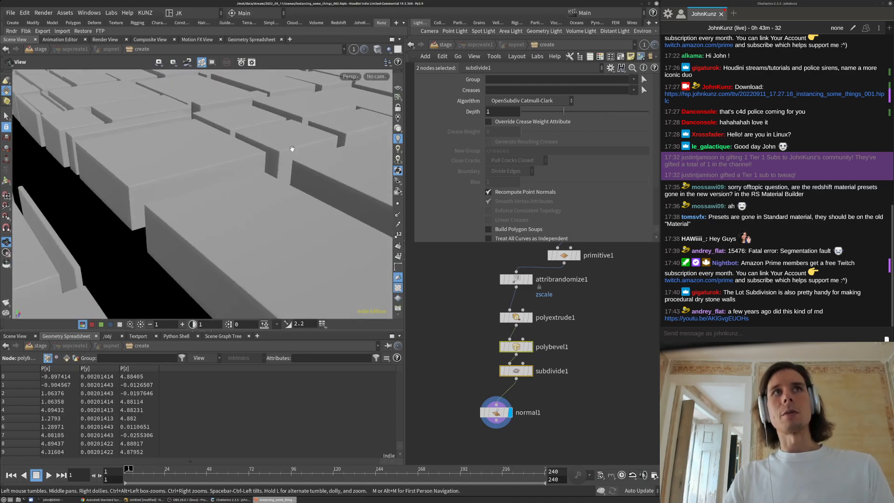
click(503, 371)
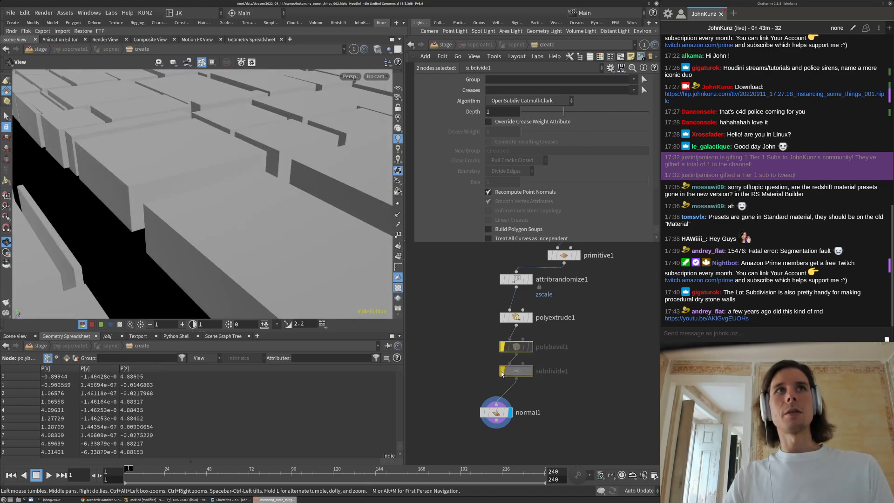
key(ctrl+z)
right_drag(304, 177, 202, 246)
drag(212, 232, 205, 280)
right_drag(205, 279, 219, 233)
drag(219, 232, 250, 204)
Open the Test Animation YouTube link, dismiss the cookie notice, and watch the video
click(709, 316)
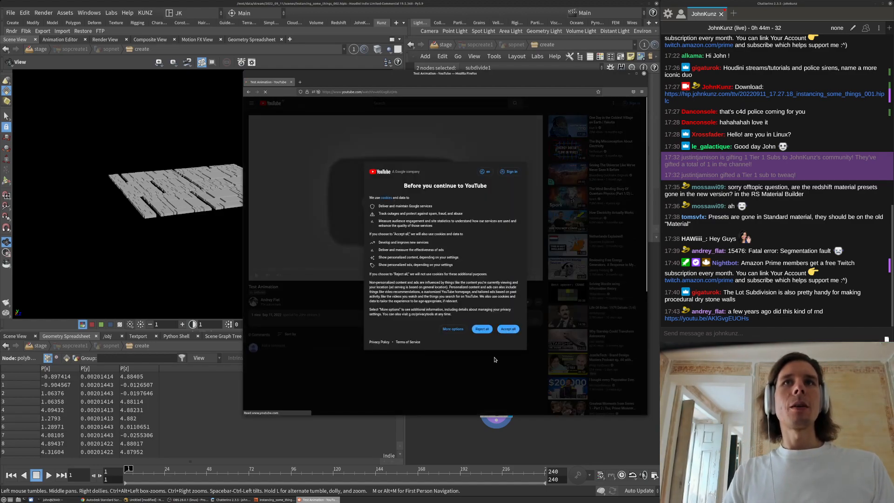
click(482, 328)
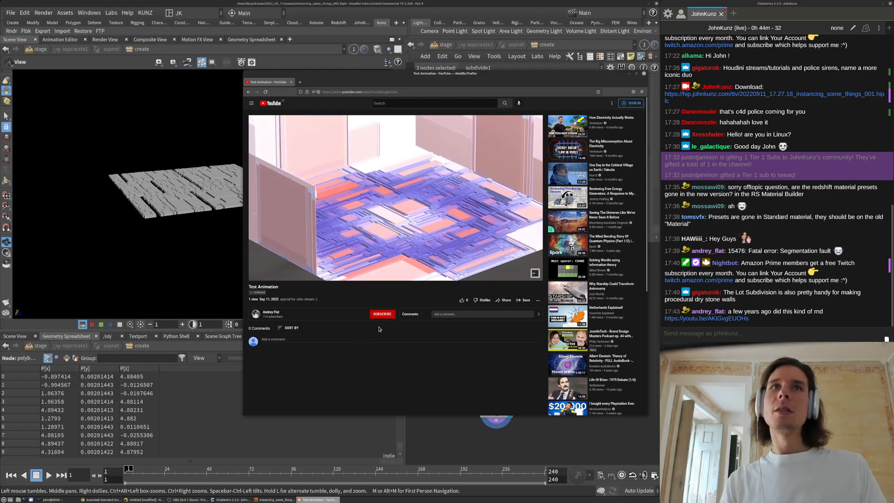
mouse_move(385, 263)
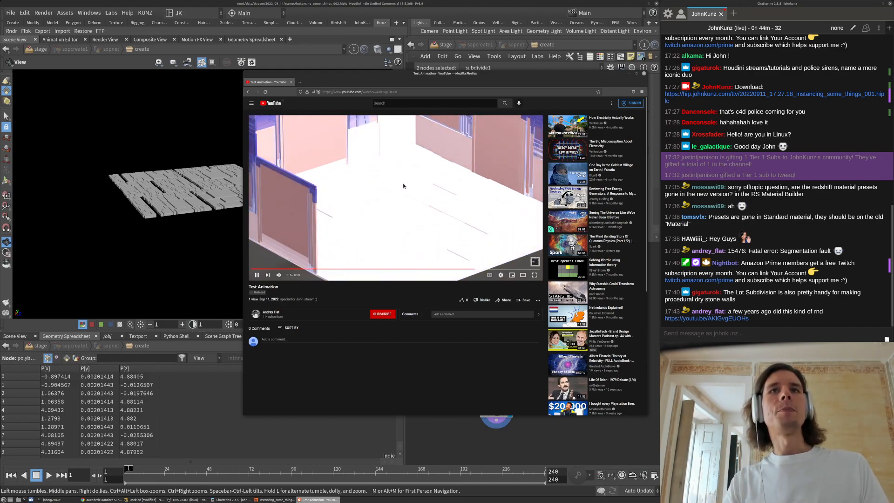
click(407, 92)
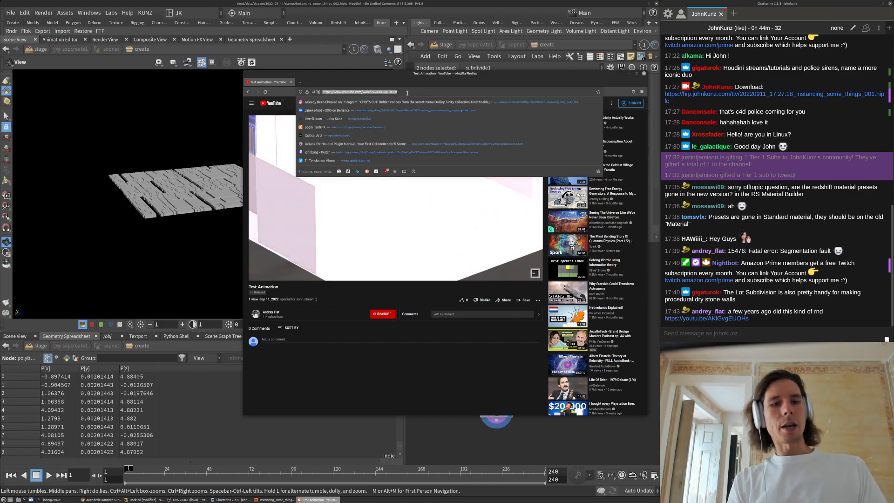
Search Google for the artist's handle plus 'twitter' and 'boxes'
text(ndani)
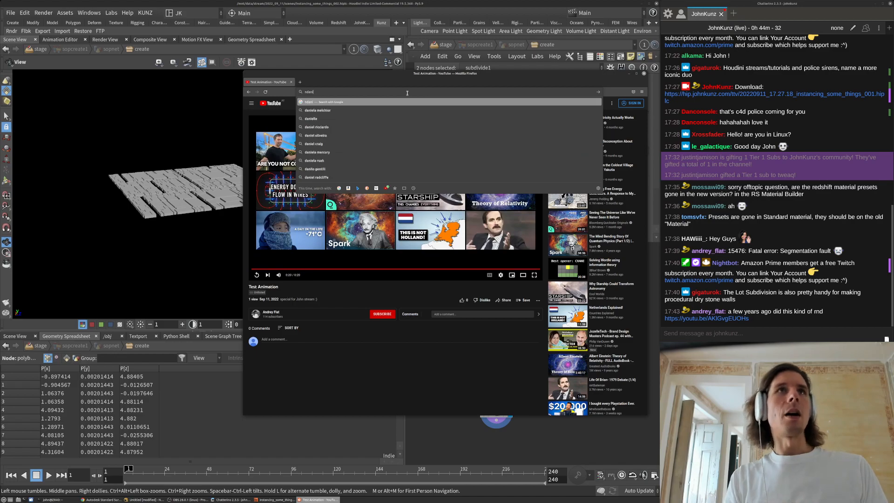
text(els)
key(Return)
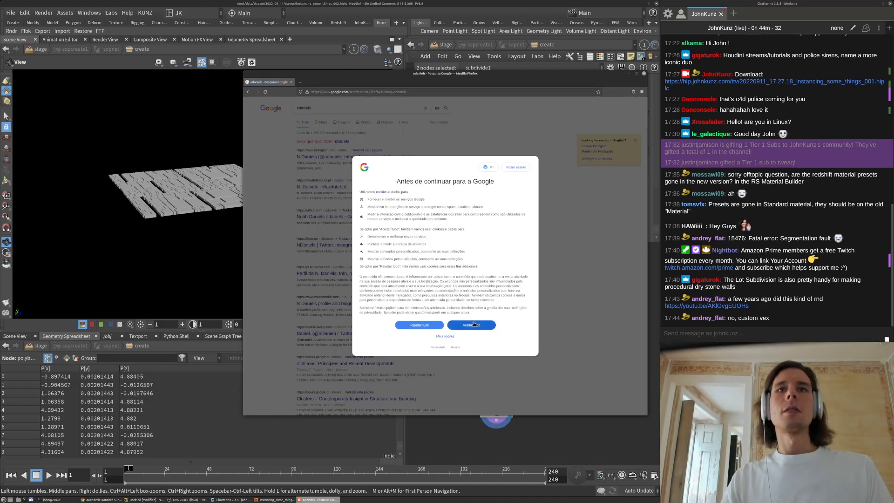
click(474, 325)
click(339, 108)
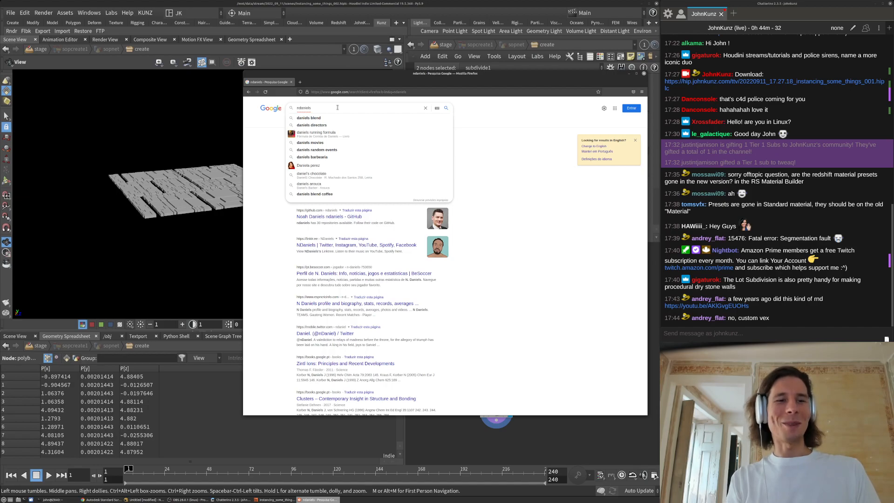
text(twitter)
key(Return)
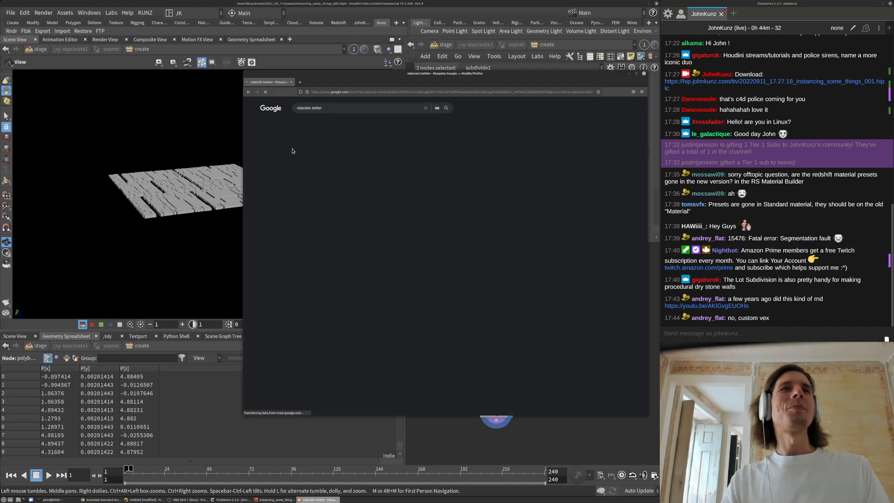
click(326, 109)
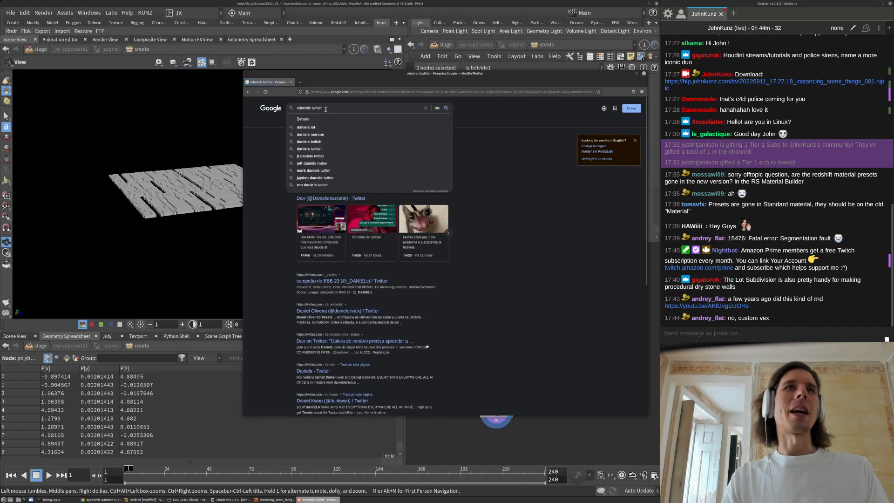
text(boxes)
key(Return)
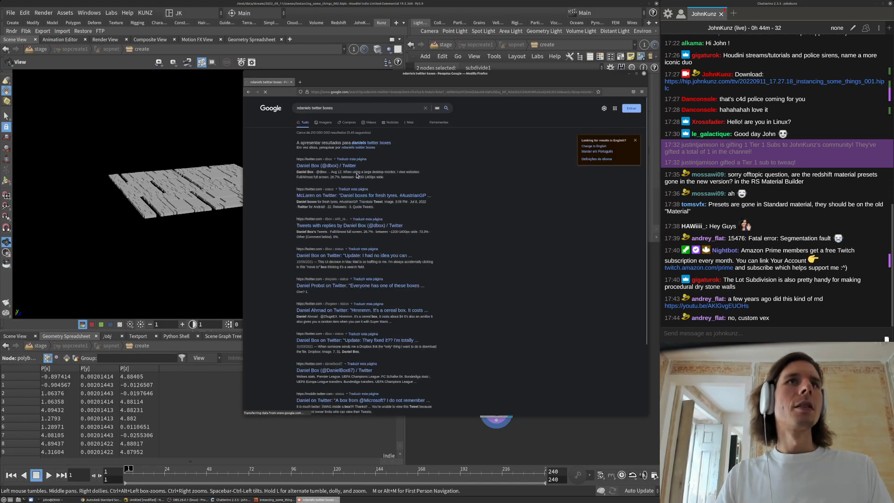
Switch to image results and rerun the search with the @-handle
click(325, 122)
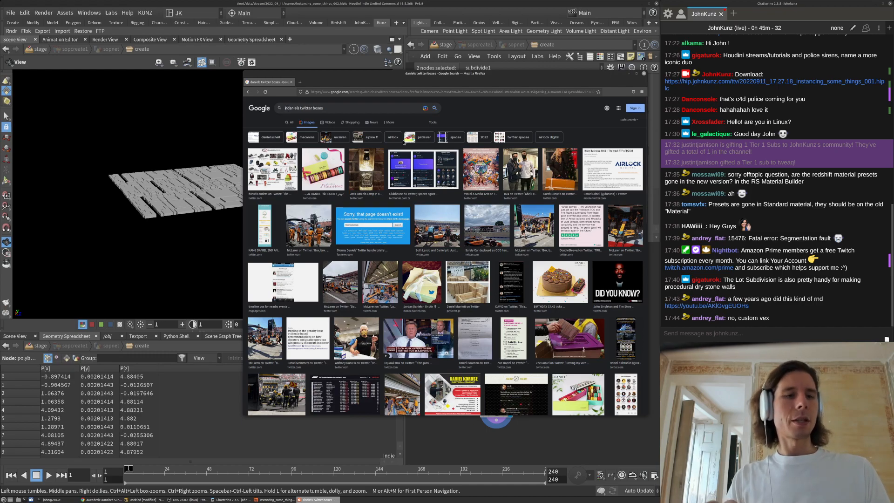
text(@n)
key(Return)
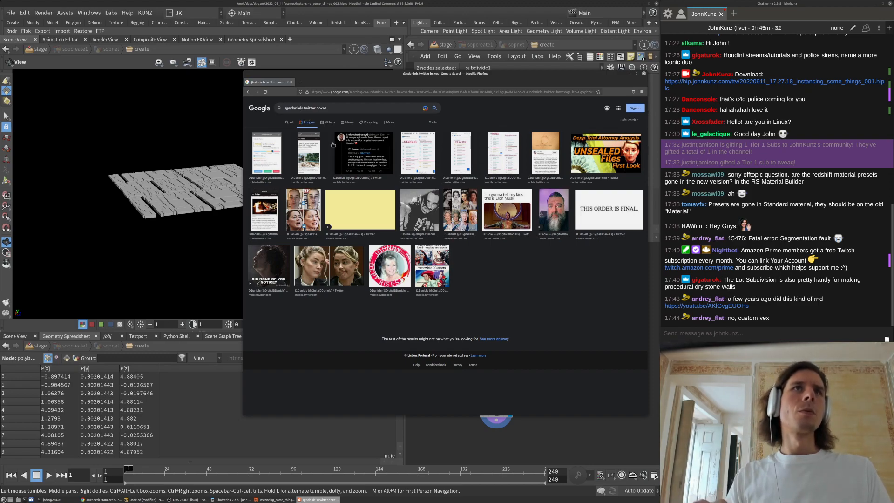
key(Return)
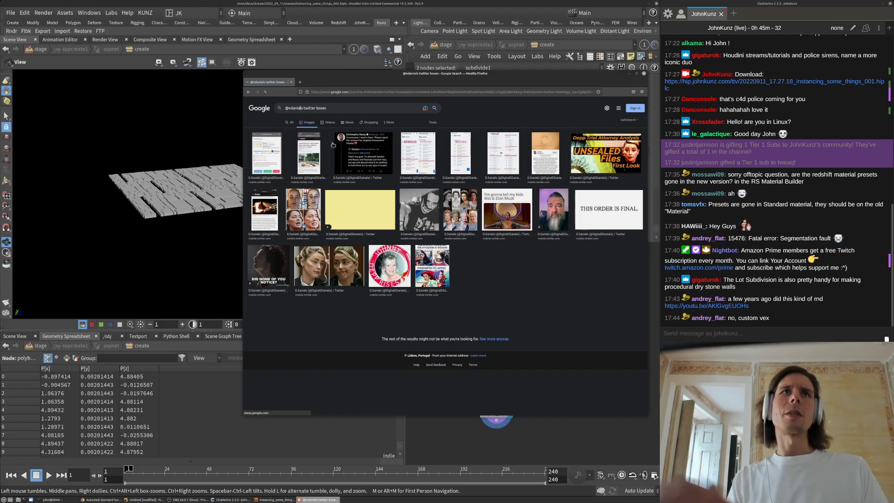
Search for the technical artist's Houdini work and open their portfolio site
click(437, 91)
text(jake )
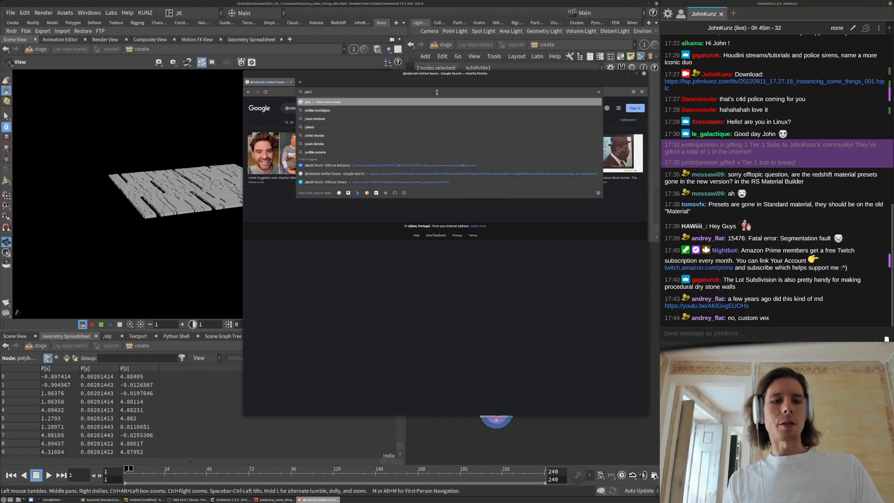
text(rice hoo)
key(Return)
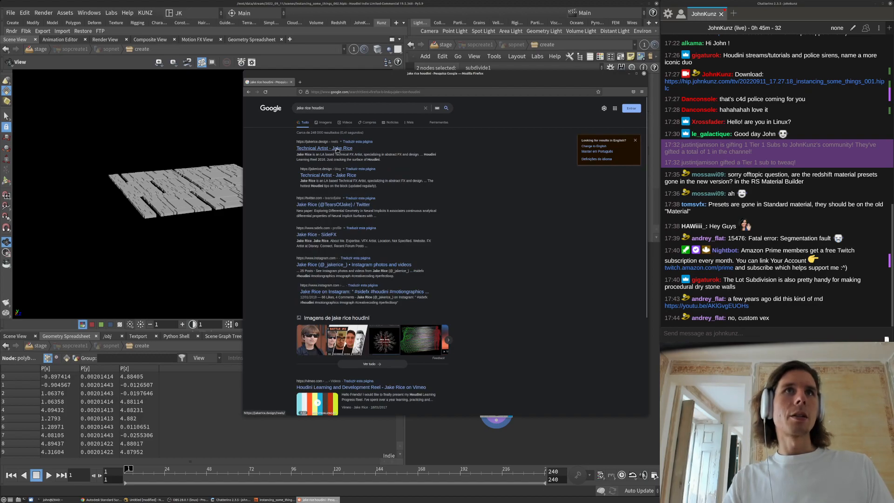
click(337, 149)
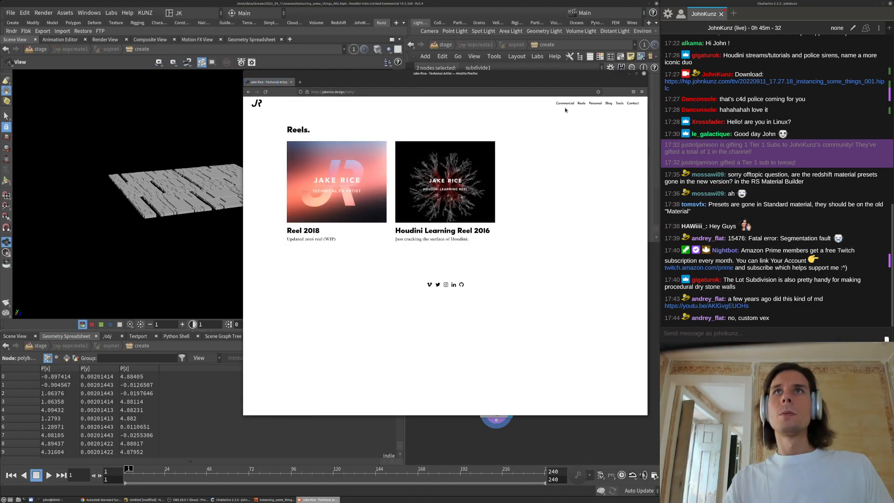
Watch and pause the Infinite Mint project video under Personal, then close Firefox
click(594, 103)
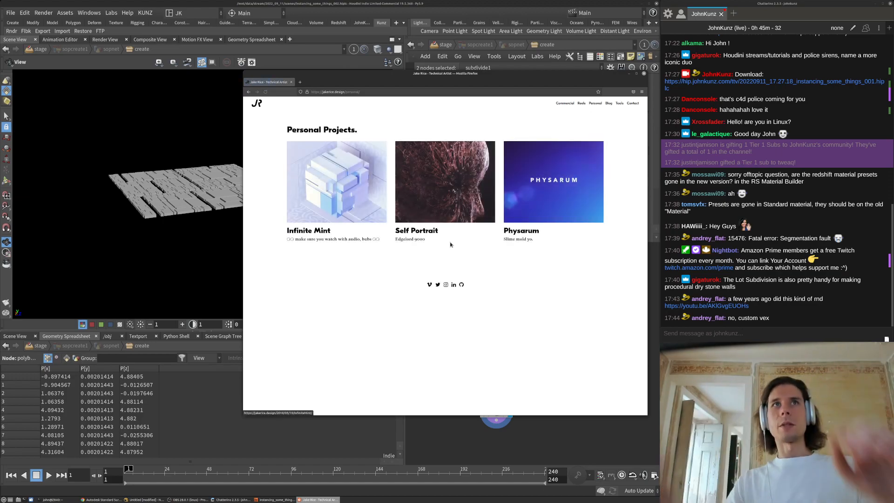
click(363, 188)
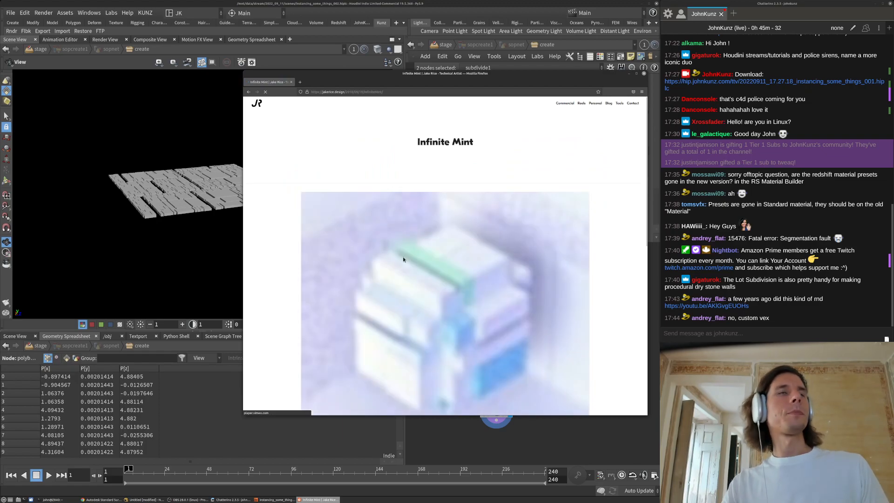
scroll(409, 350, down, 3)
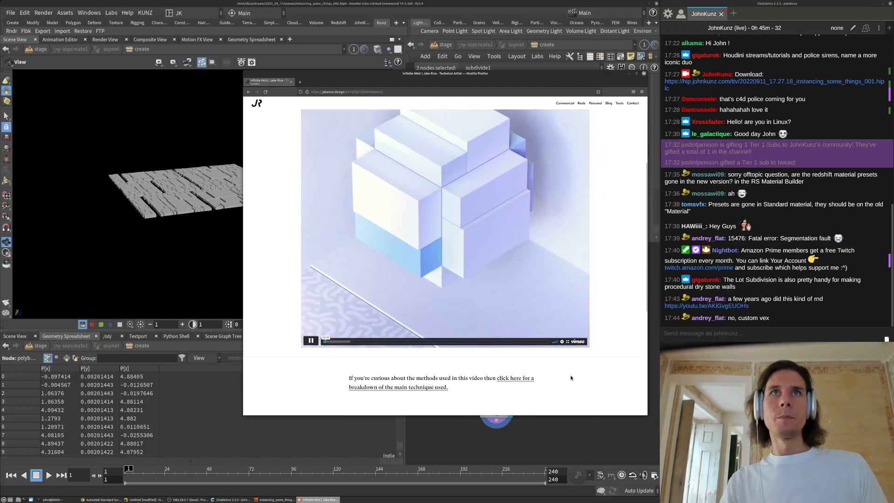
scroll(462, 300, up, 3)
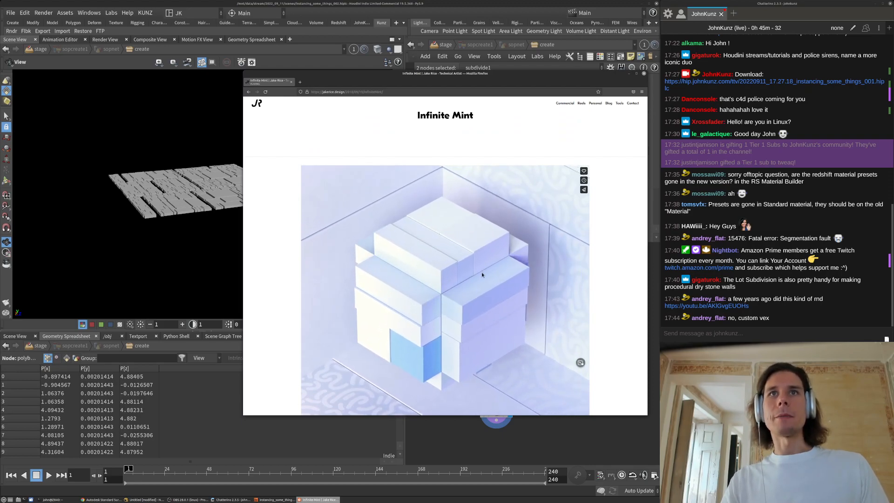
scroll(482, 272, down, 1)
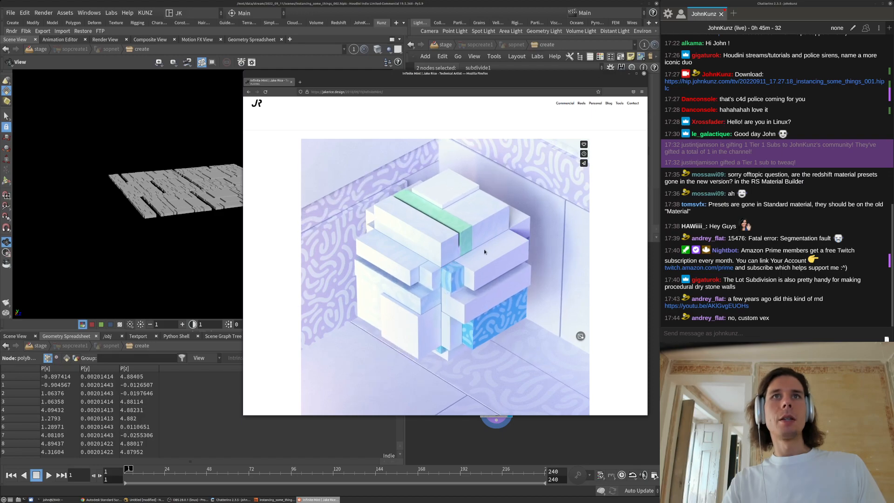
scroll(449, 286, down, 1)
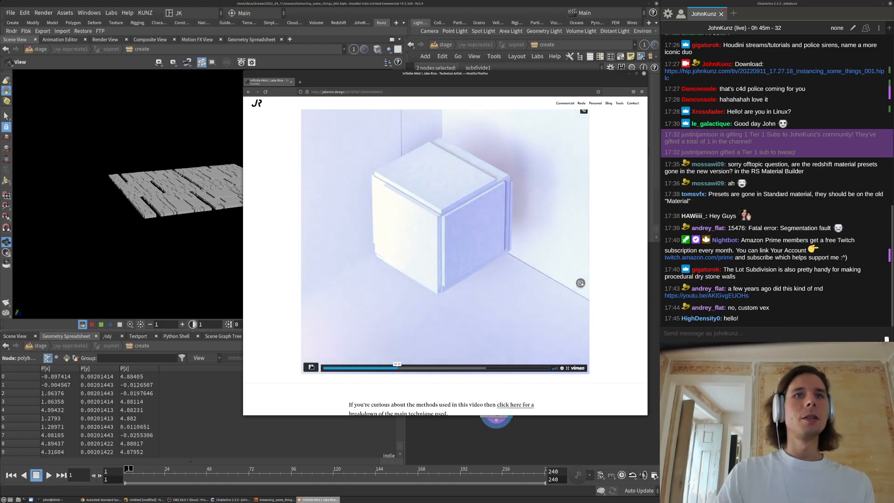
click(312, 368)
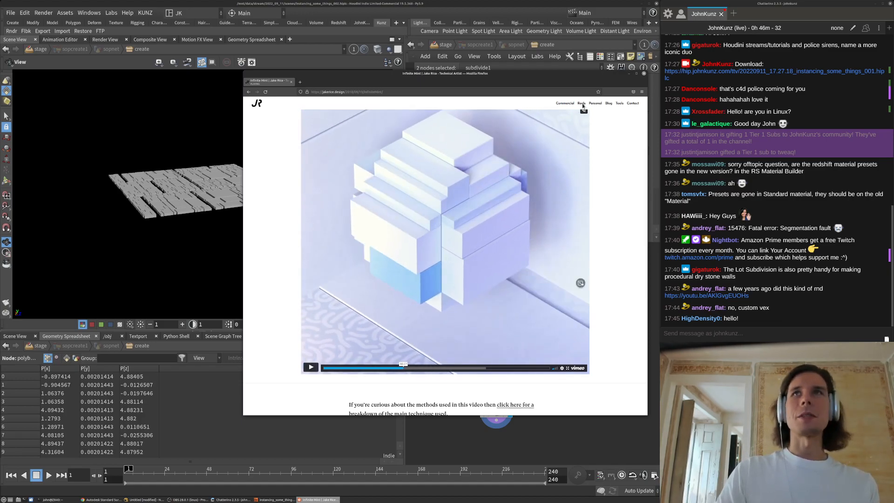
click(645, 74)
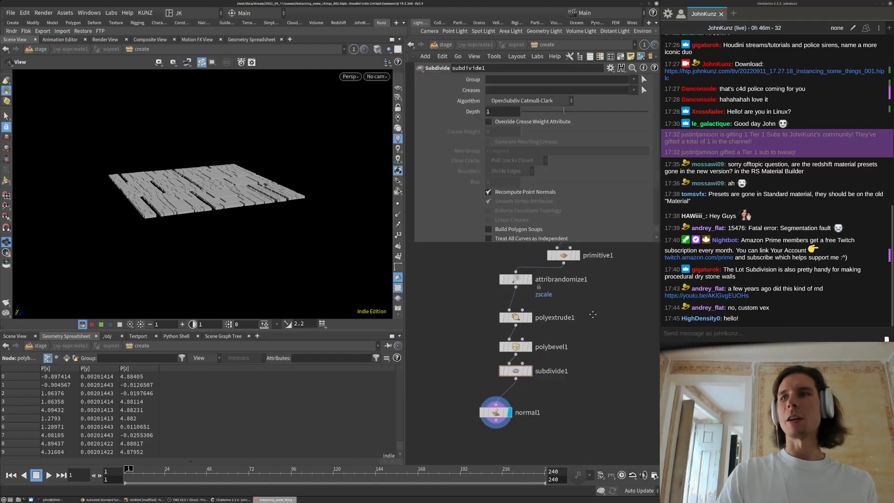
Add a Box node (box1) to the network
drag(240, 193, 255, 219)
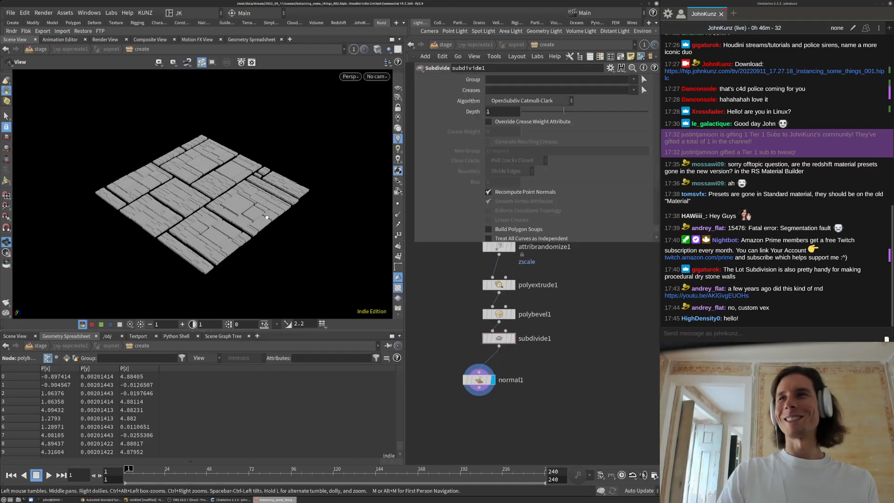
scroll(228, 214, up, 3)
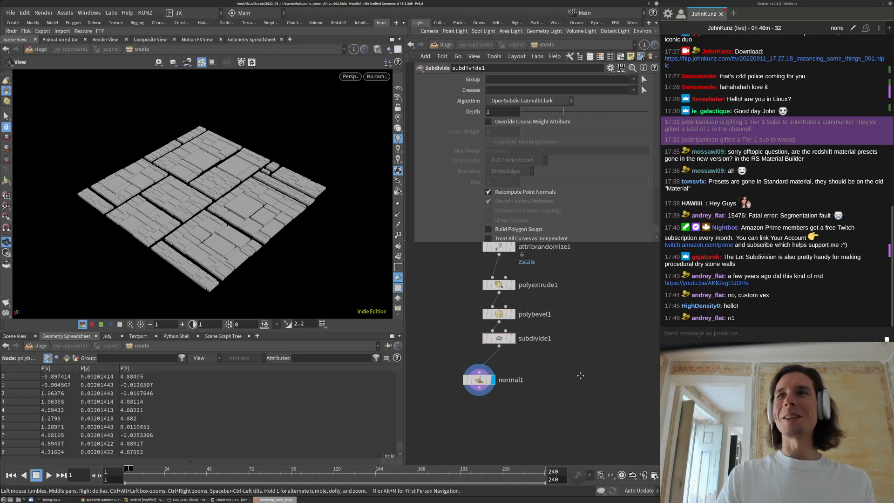
middle_drag(580, 376, 583, 372)
middle_drag(250, 231, 269, 213)
right_drag(269, 213, 269, 164)
drag(269, 164, 271, 192)
right_drag(240, 188, 284, 155)
key(Tab)
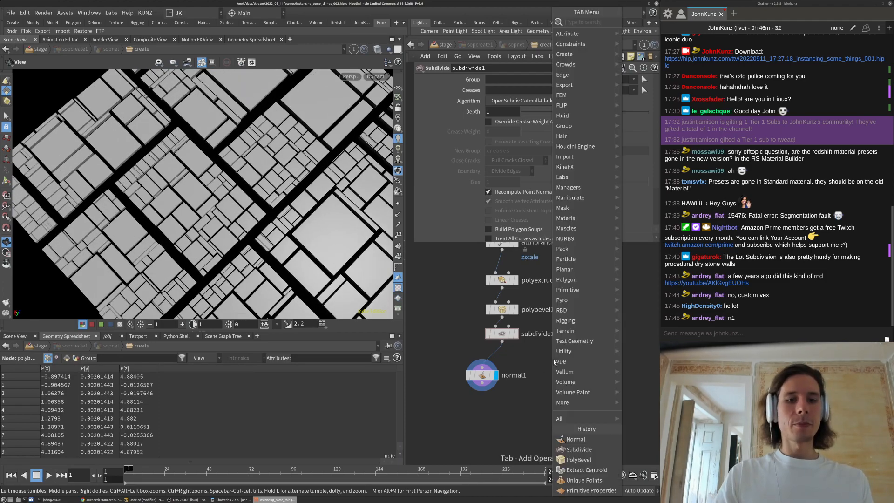
text(box)
click(642, 29)
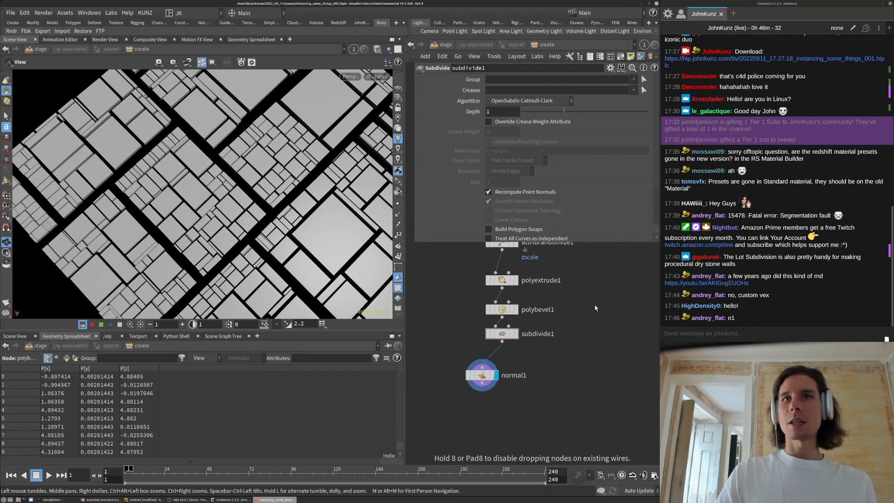
click(591, 325)
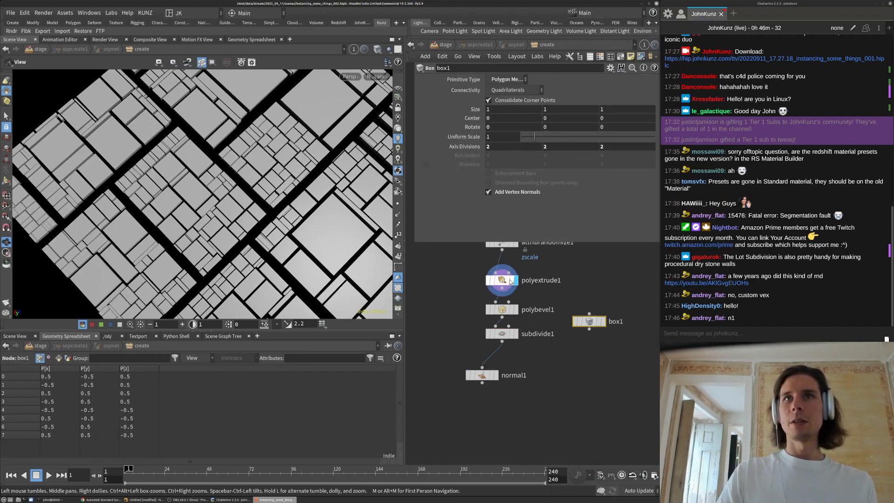
Rearrange the nodes, place box1 beside polyextrude1, and display it
drag(505, 270, 505, 265)
drag(472, 375, 492, 357)
drag(512, 388, 506, 345)
click(567, 314)
drag(600, 323, 610, 292)
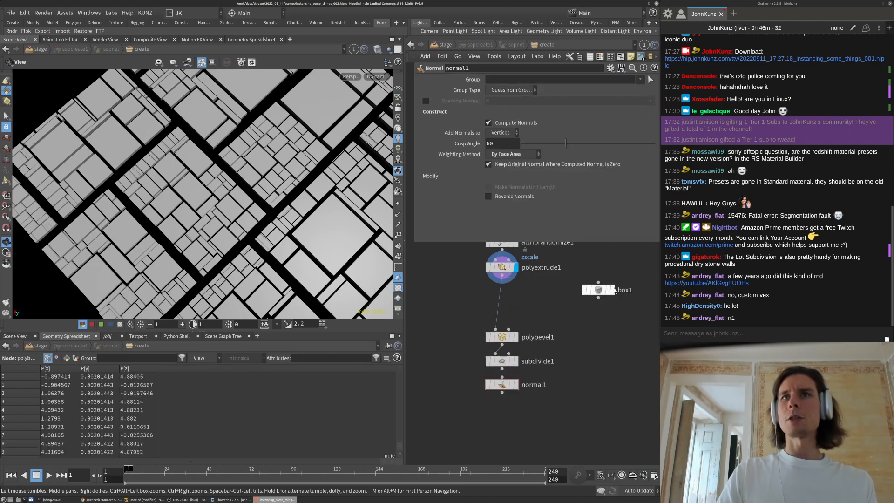
click(612, 290)
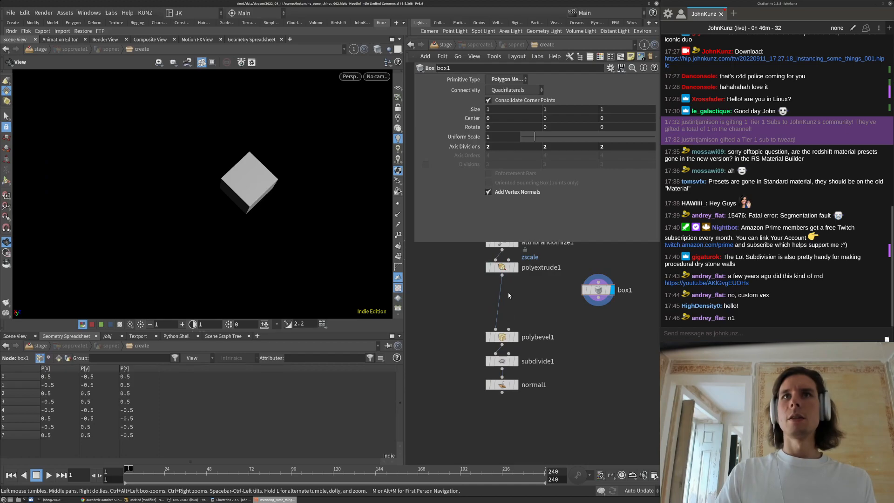
Inspect grid1's settings to confirm its Size is 10 by 10
middle_drag(542, 288, 531, 339)
scroll(491, 316, down, 6)
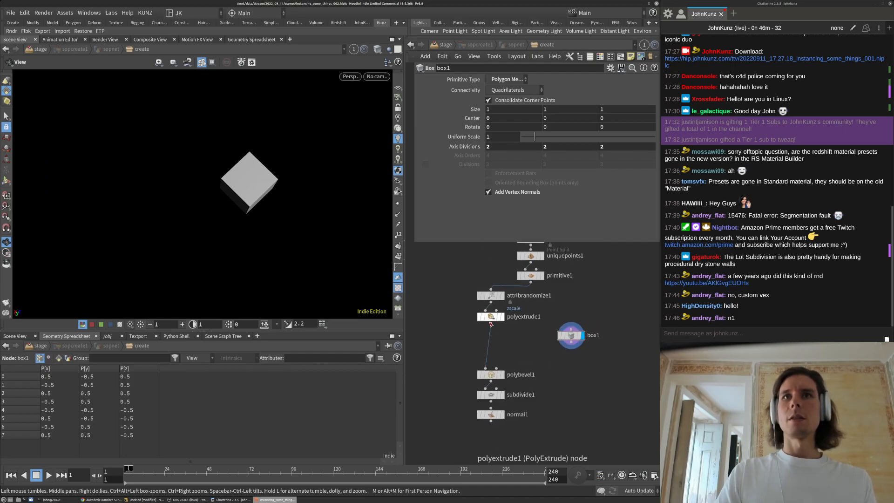
middle_drag(480, 296, 485, 335)
scroll(483, 271, up, 3)
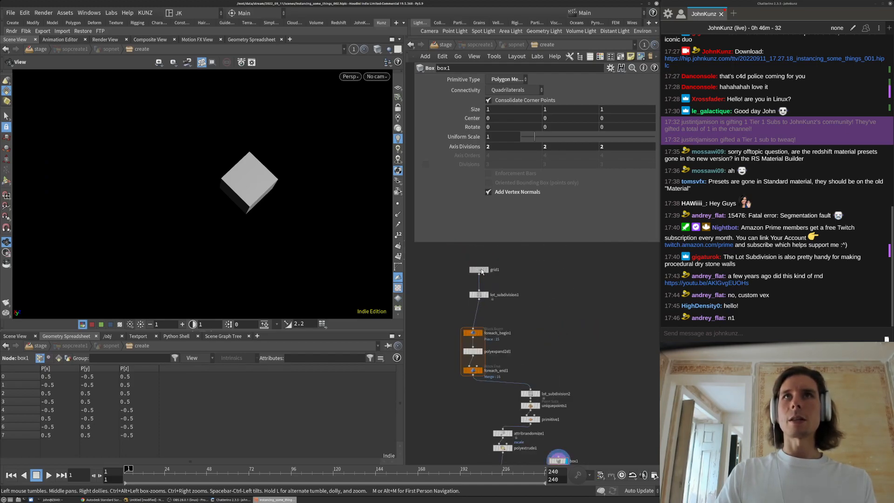
click(480, 270)
middle_drag(570, 454, 561, 372)
Resize box1 to a 10 by 0.2 by 10 slab
click(553, 379)
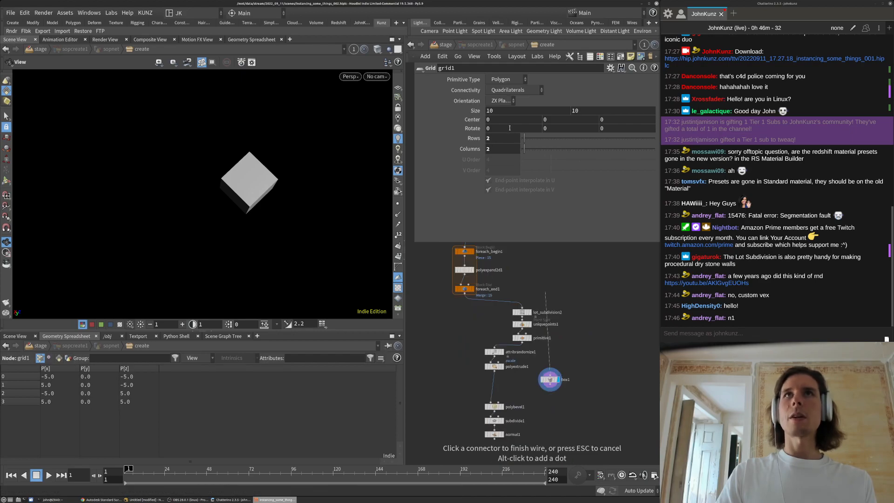
click(550, 379)
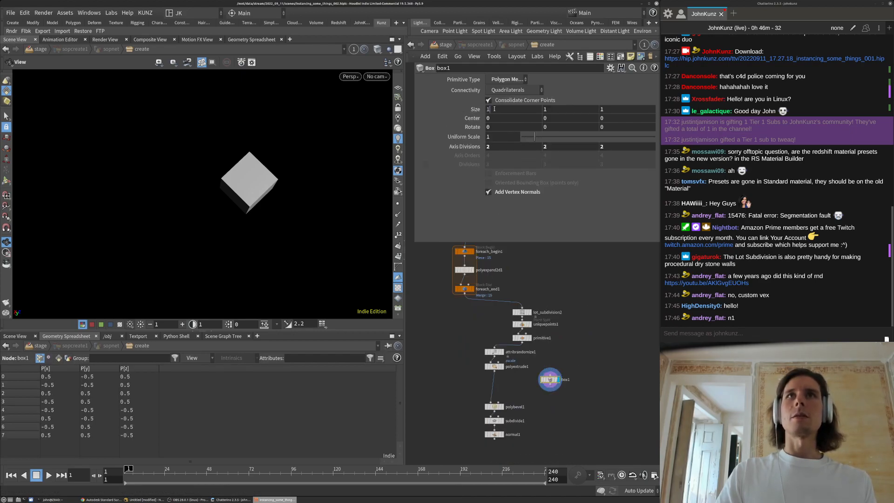
text(10)
key(Tab)
key(Tab)
text(10)
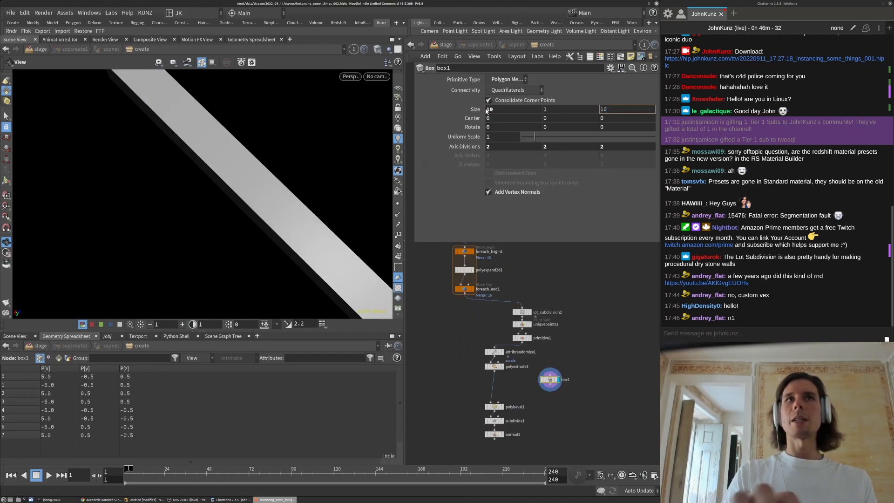
key(Return)
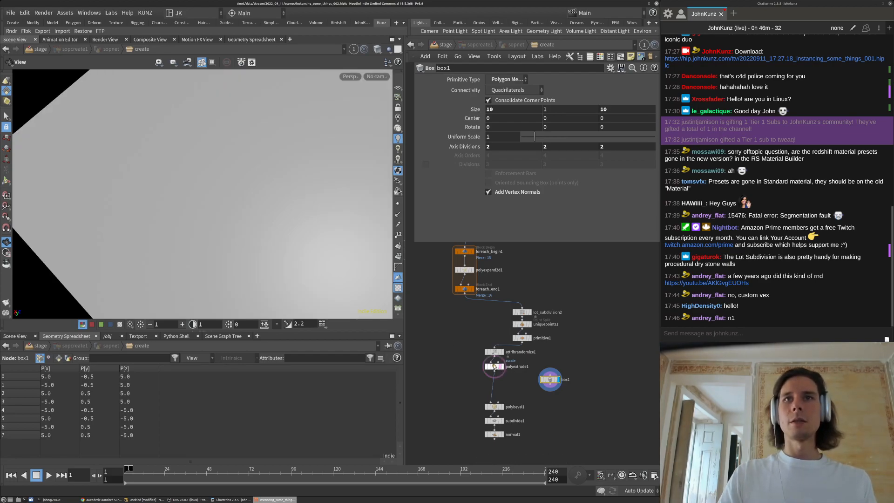
key(h)
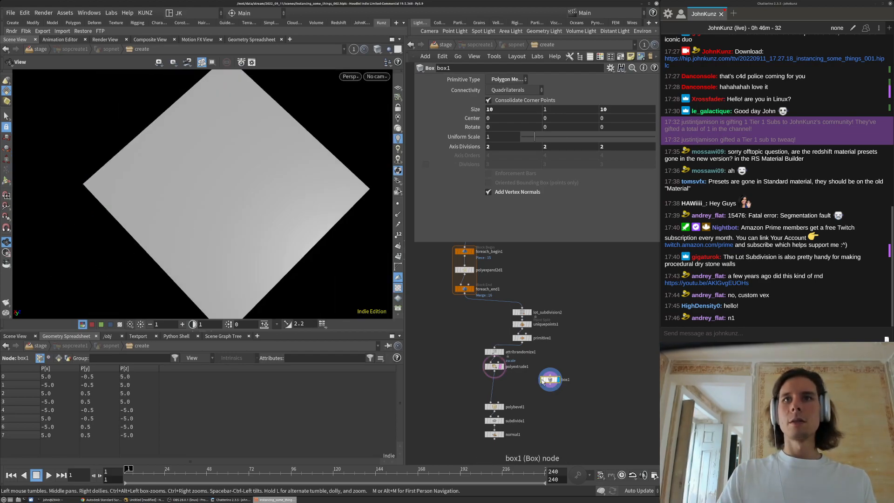
scroll(544, 381, up, 3)
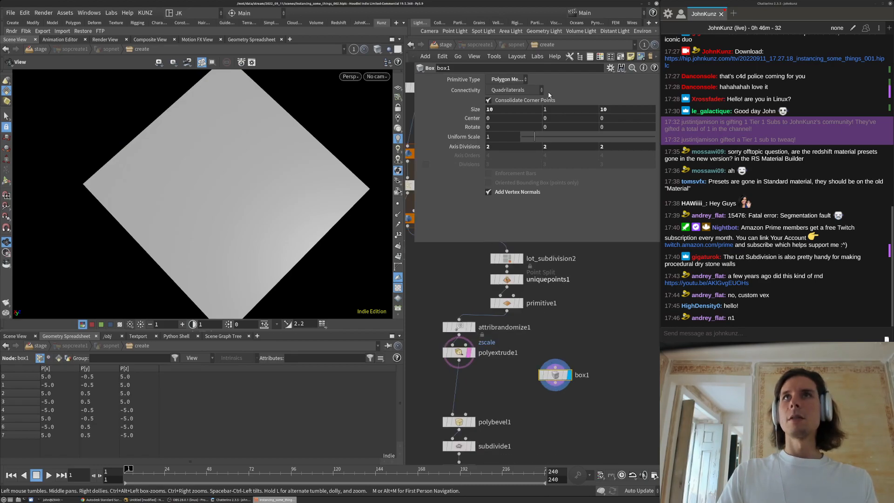
double_click(558, 110)
text(.2)
key(Return)
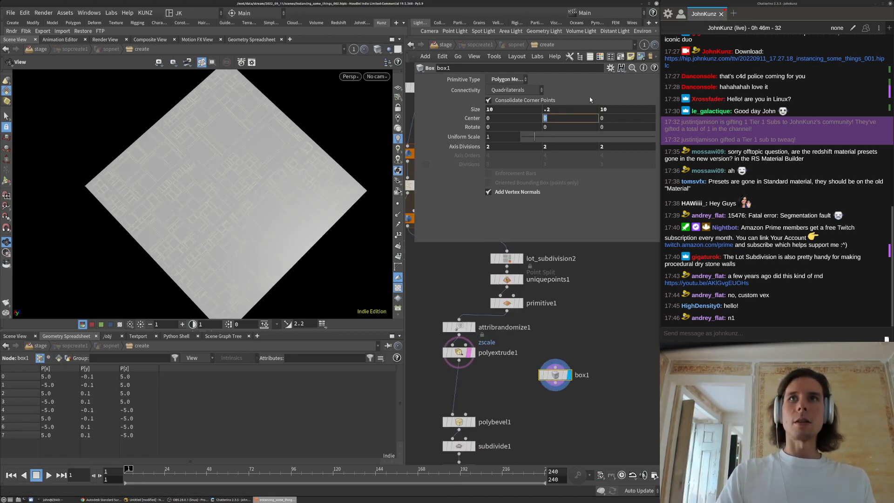
Insert a Merge node on the wire between polyextrude1 and polybevel1
key(Tab)
text(merge)
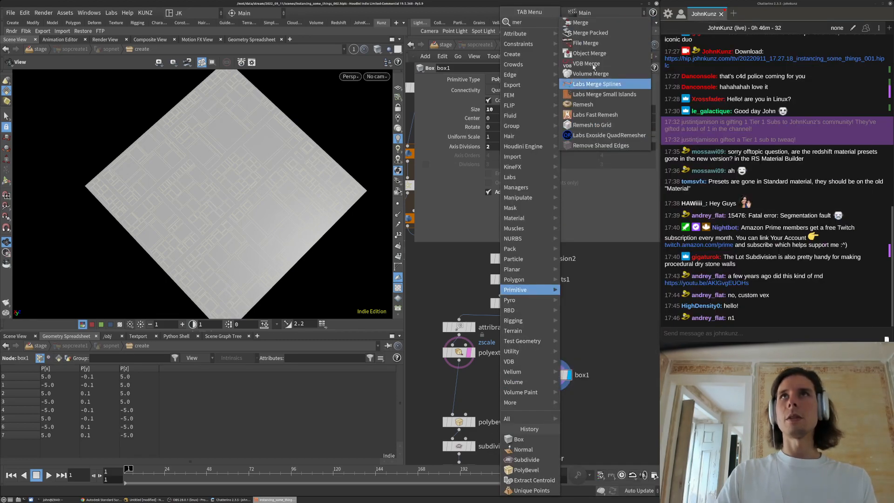
click(581, 23)
click(459, 386)
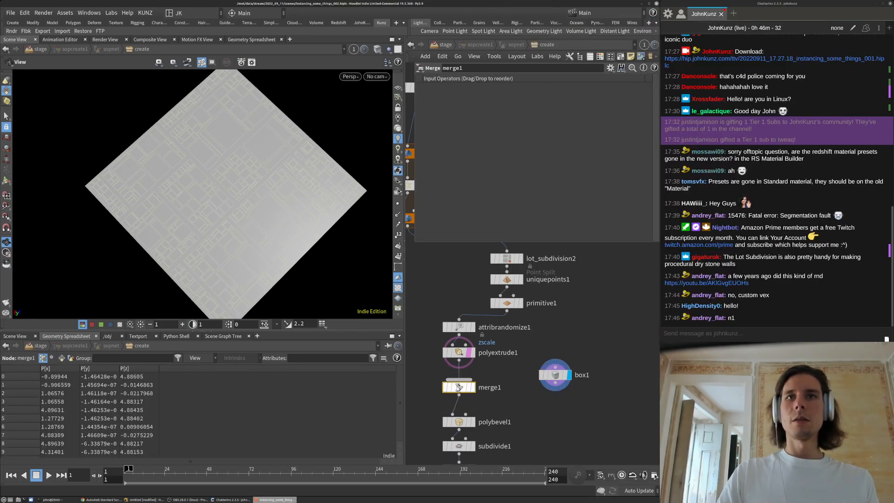
Set the display flag on normal1 and orbit to inspect the merged blocks and slab
middle_drag(547, 407, 552, 361)
click(478, 425)
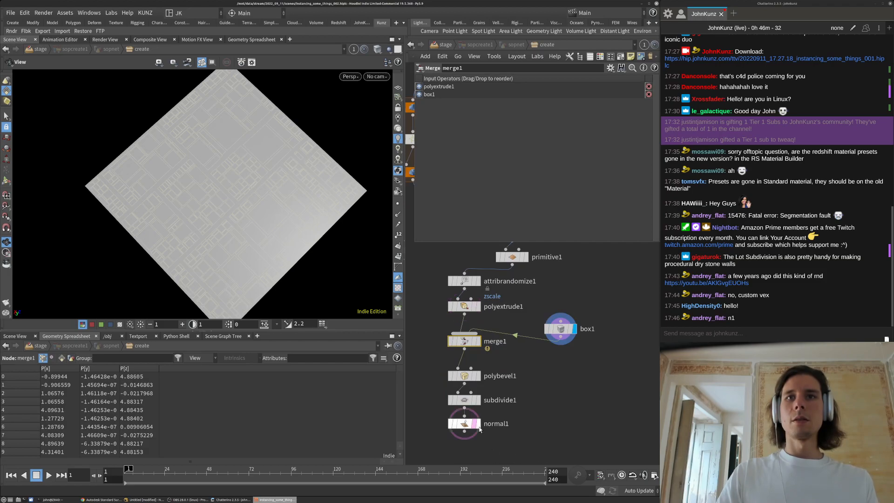
click(478, 424)
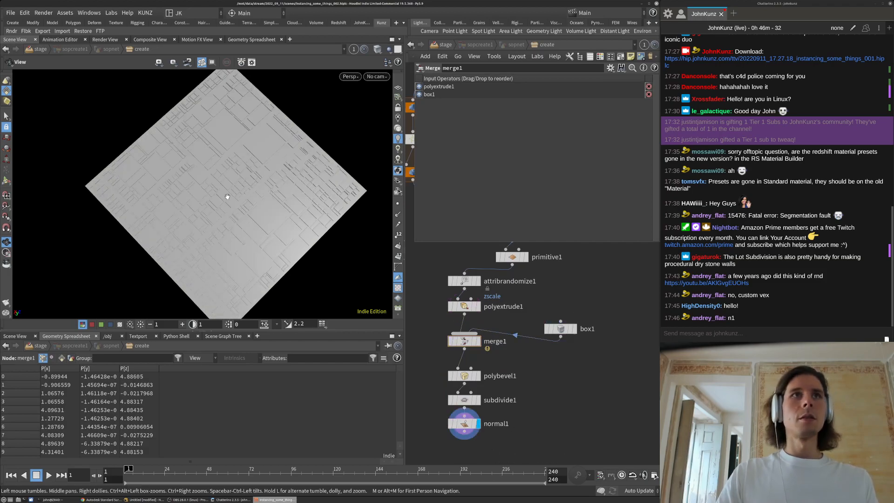
drag(233, 184, 209, 223)
right_drag(210, 222, 311, 162)
drag(311, 162, 261, 201)
right_drag(261, 201, 239, 228)
drag(263, 256, 301, 227)
Insert a Match Size node between box1 and merge1
key(Tab)
text(match)
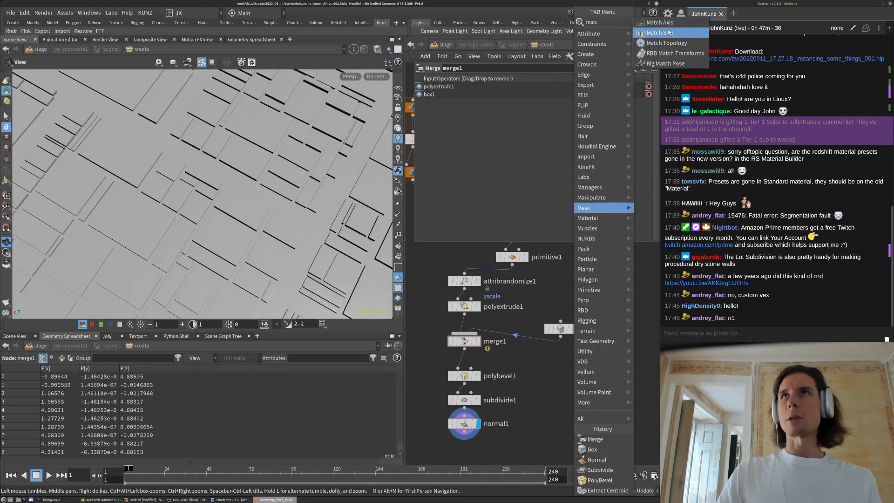
click(644, 33)
click(589, 370)
drag(589, 371, 566, 362)
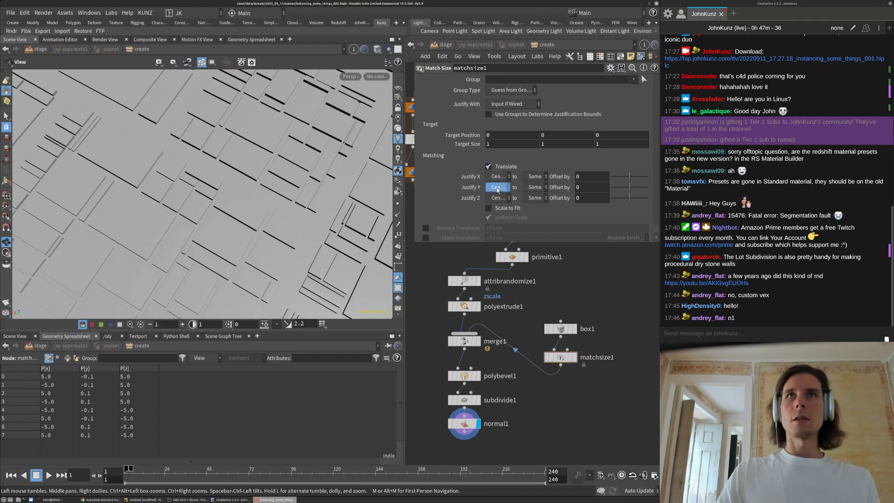
Set Match Size Justify Y to Max and X and Z to None, then bypass it
click(496, 228)
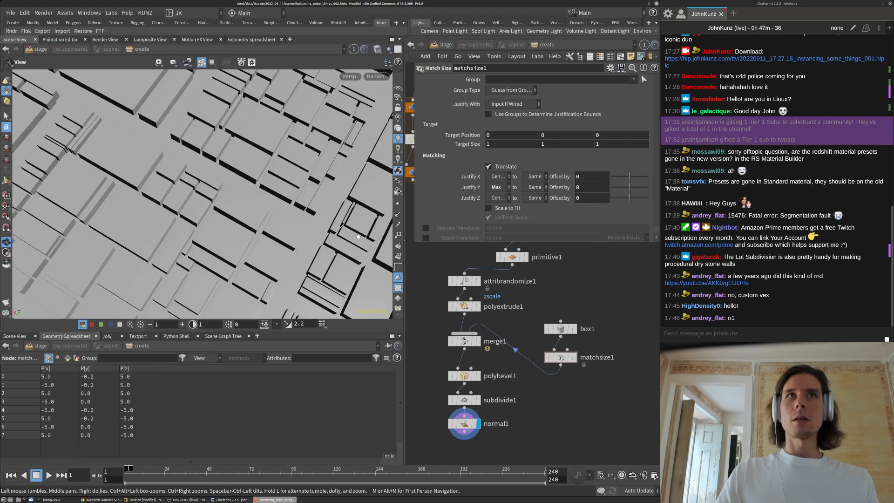
drag(341, 208, 274, 178)
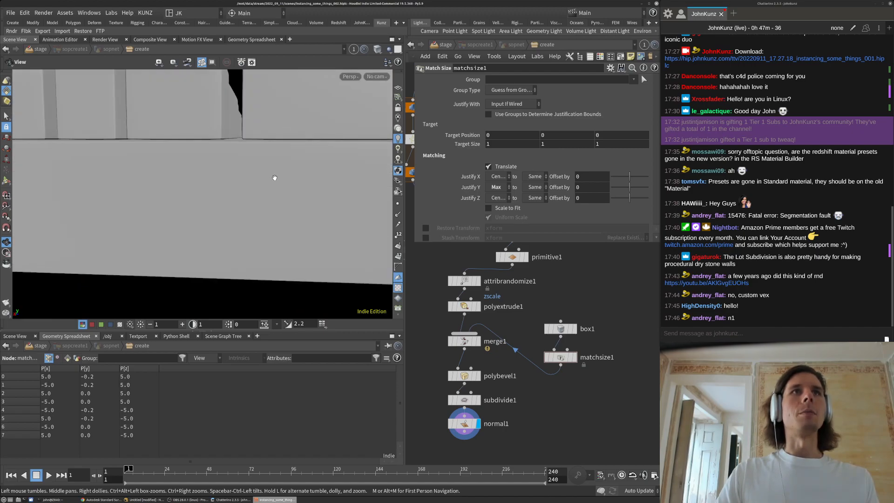
drag(256, 142, 260, 143)
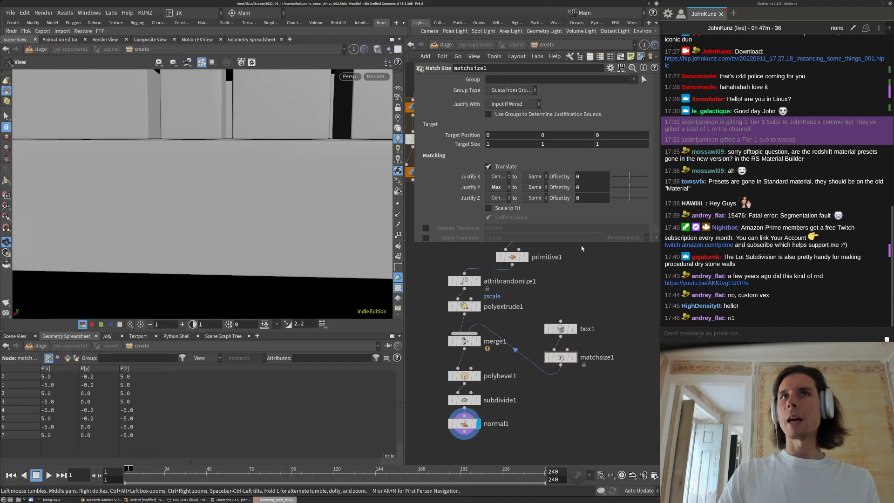
click(498, 186)
click(500, 199)
click(500, 208)
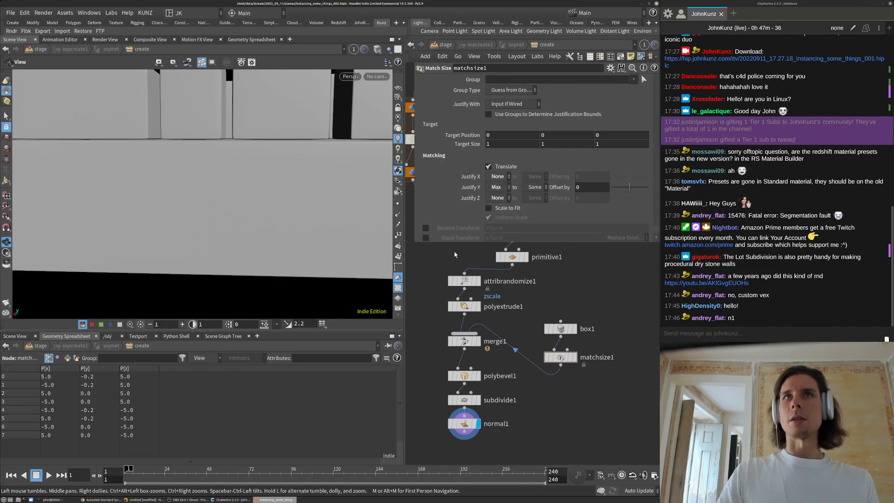
click(546, 357)
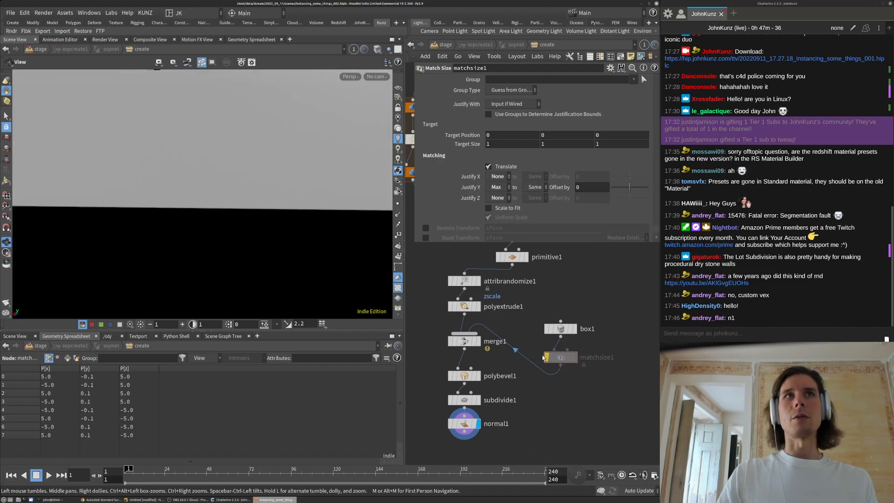
Undo the Match Size bypass and orbit to inspect the blocks on the slab
key(ctrl+z)
scroll(264, 192, down, 5)
drag(264, 192, 255, 205)
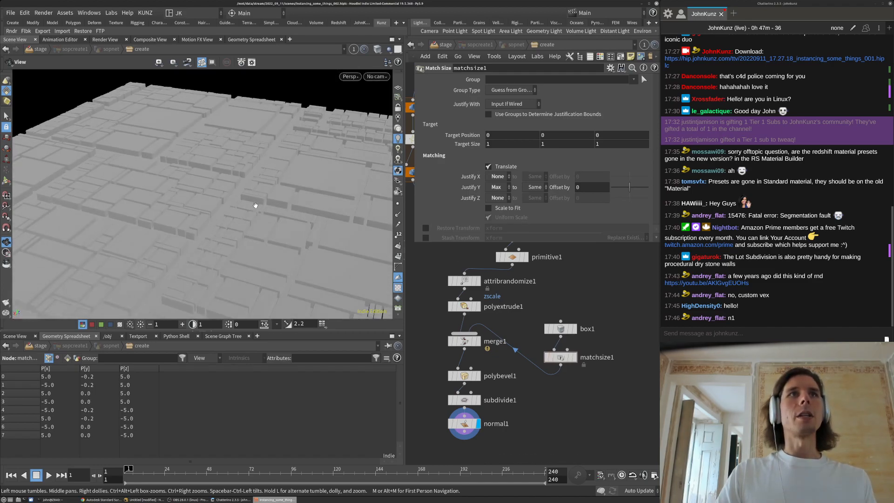
drag(195, 242, 160, 292)
scroll(239, 239, down, 5)
drag(274, 210, 307, 217)
scroll(261, 191, up, 5)
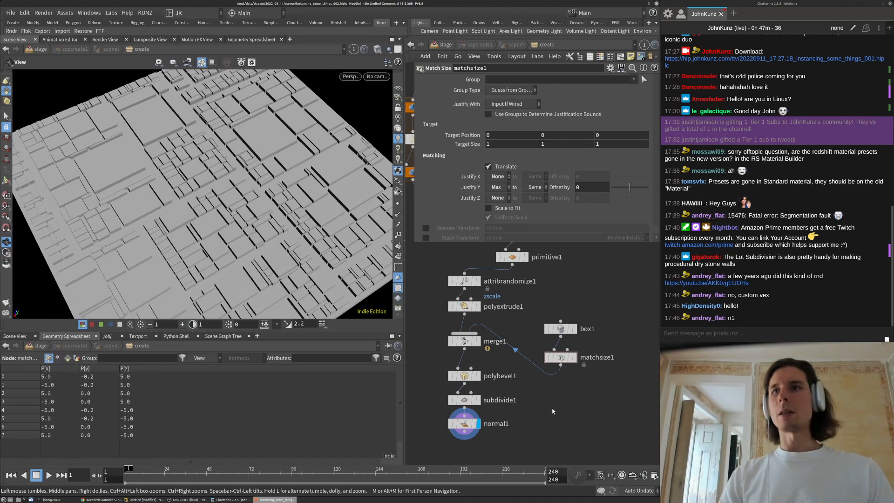
scroll(509, 373, down, 3)
Box-select box1 and matchsize1, then view the city blocks from a more top-down angle
drag(559, 388, 528, 320)
scroll(538, 332, down, 3)
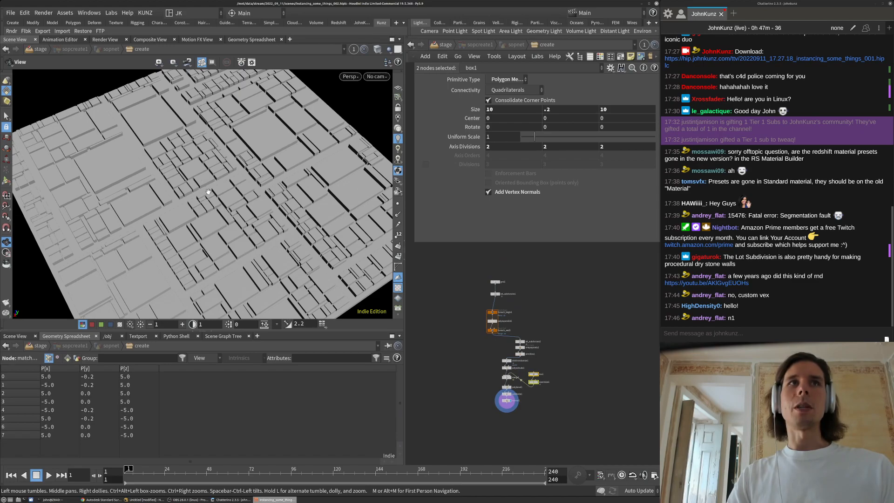
drag(227, 216, 139, 175)
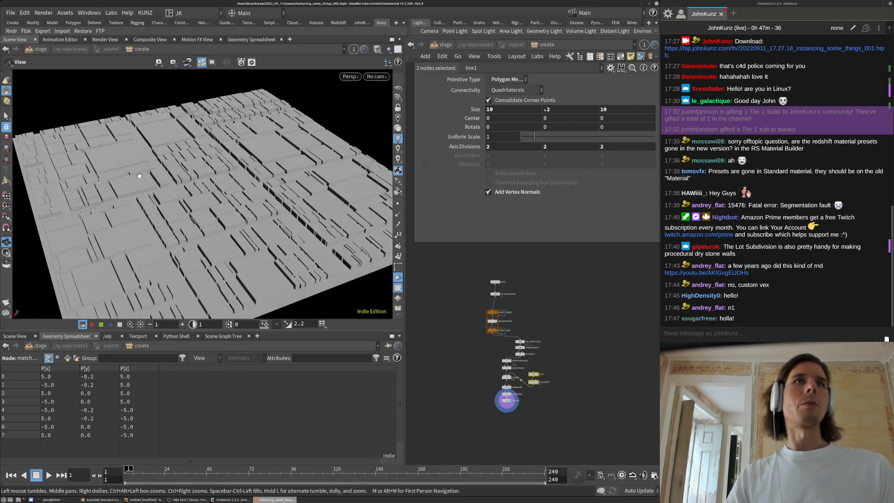
drag(199, 200, 256, 200)
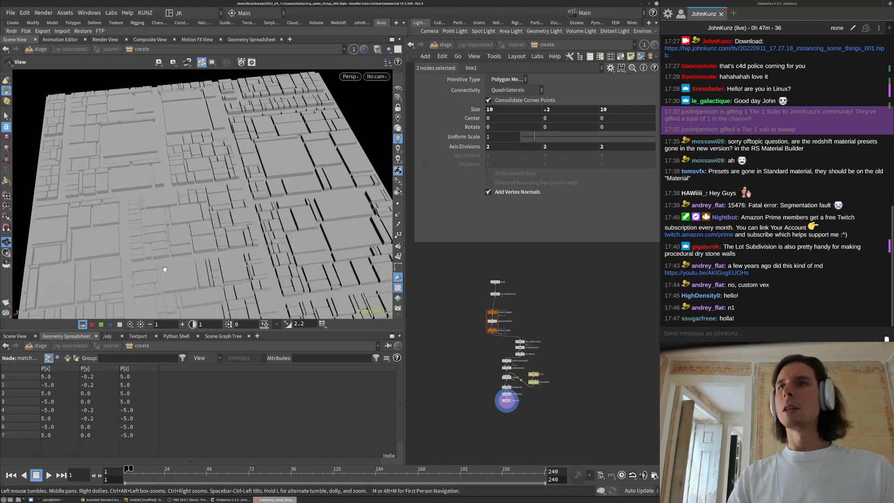
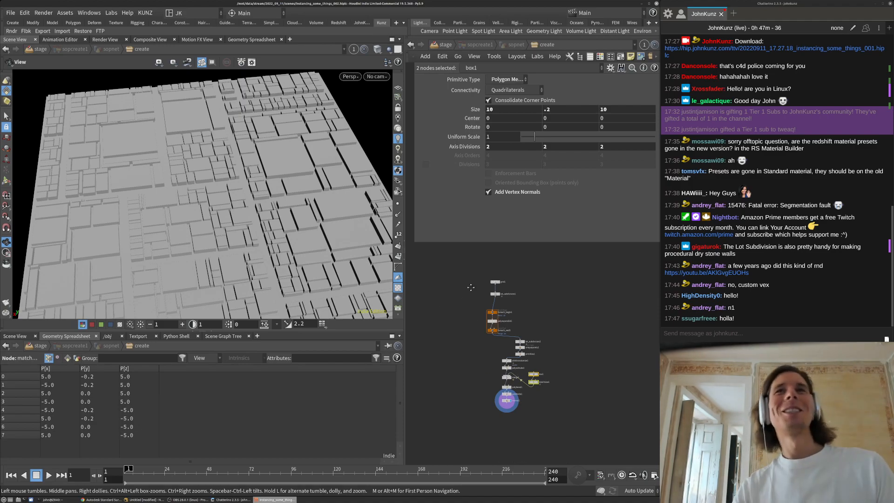
Display lot_subdivision1 so the grid shows its rectangular lots (4 iterations, seed 3.49)
middle_drag(471, 286, 477, 270)
scroll(476, 373, up, 2)
click(497, 353)
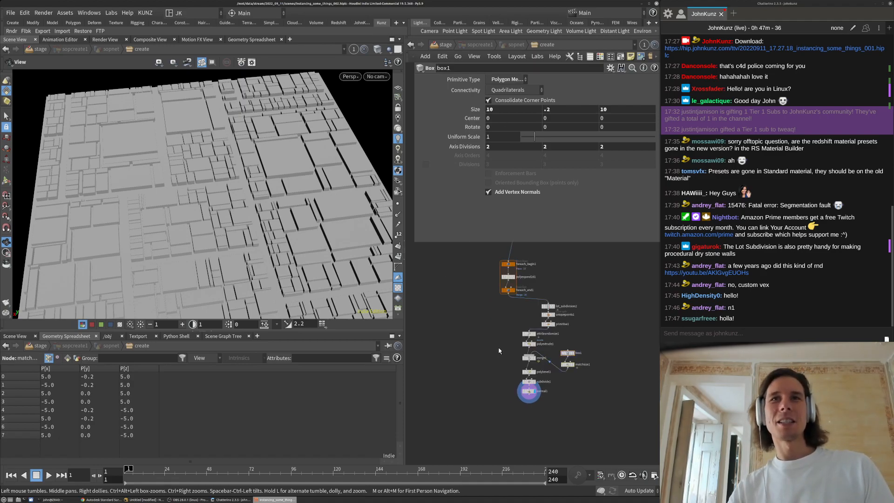
key(Tab)
key(Escape)
middle_drag(514, 252, 522, 314)
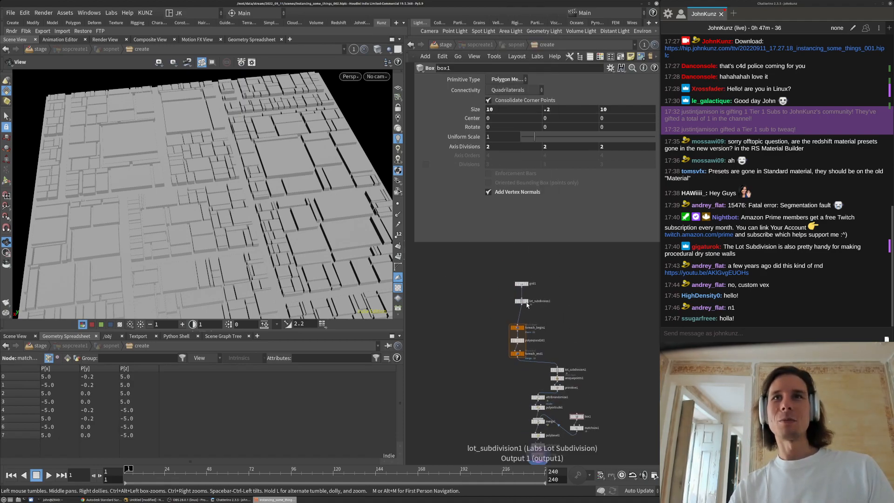
scroll(527, 305, up, 3)
click(527, 302)
click(520, 302)
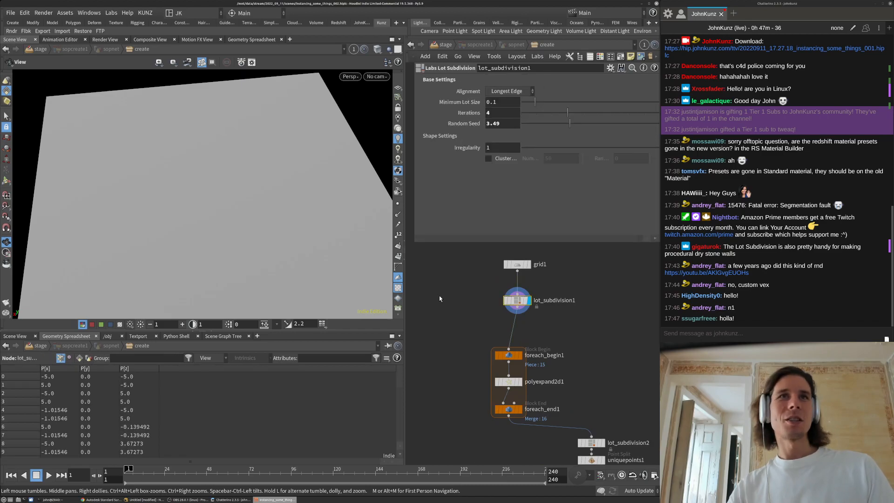
View the lots in Wireframe from an angle, then return to Smooth Shaded
click(378, 49)
click(396, 80)
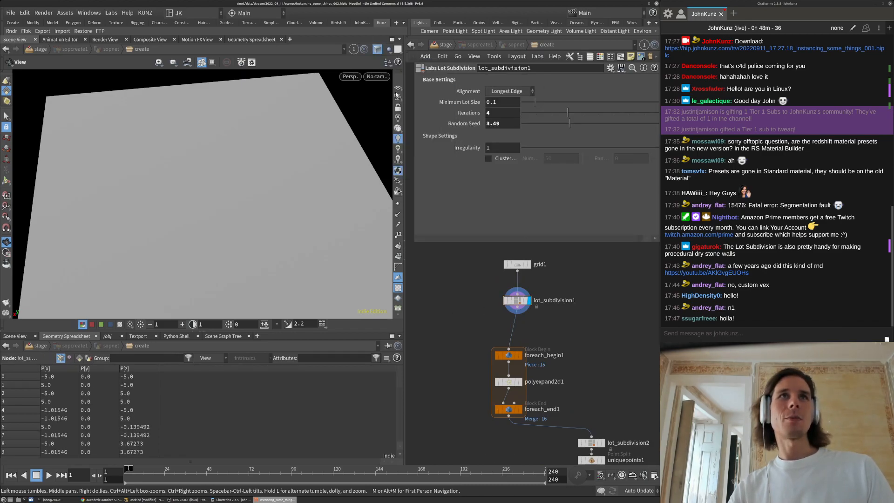
key(space+g)
drag(281, 177, 226, 231)
drag(173, 215, 356, 90)
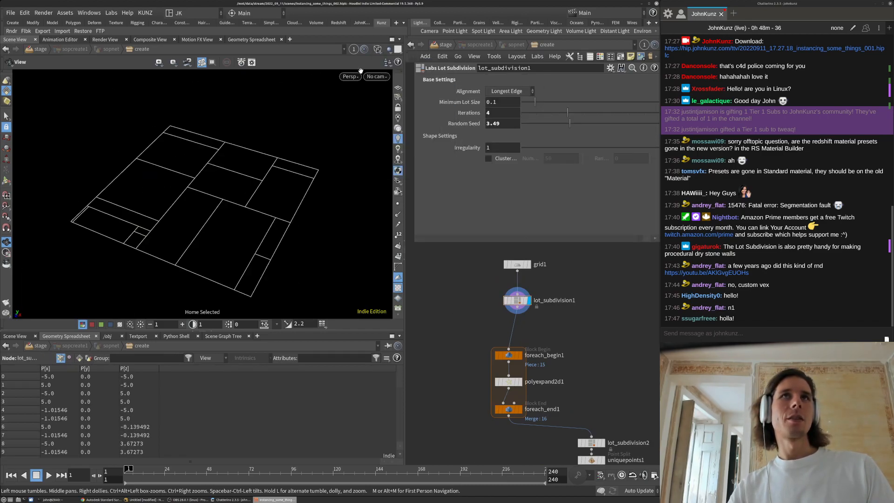
click(378, 49)
click(406, 173)
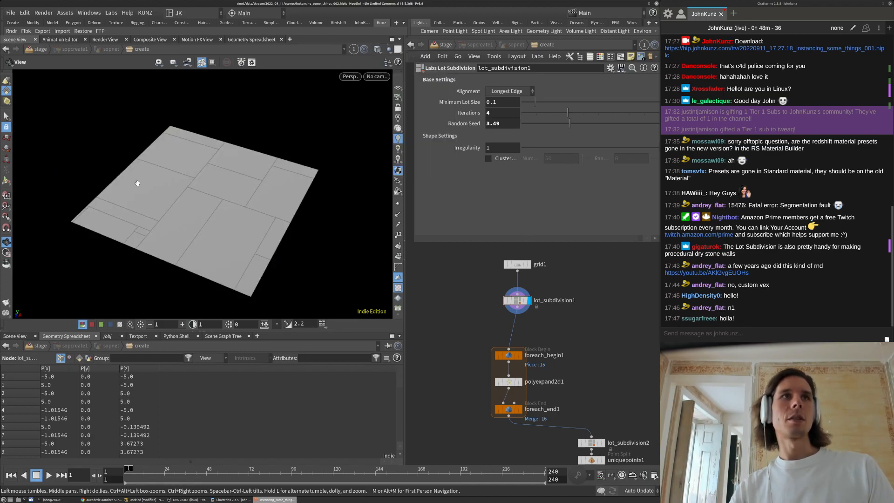
middle_drag(449, 299, 471, 307)
scroll(464, 305, down, 2)
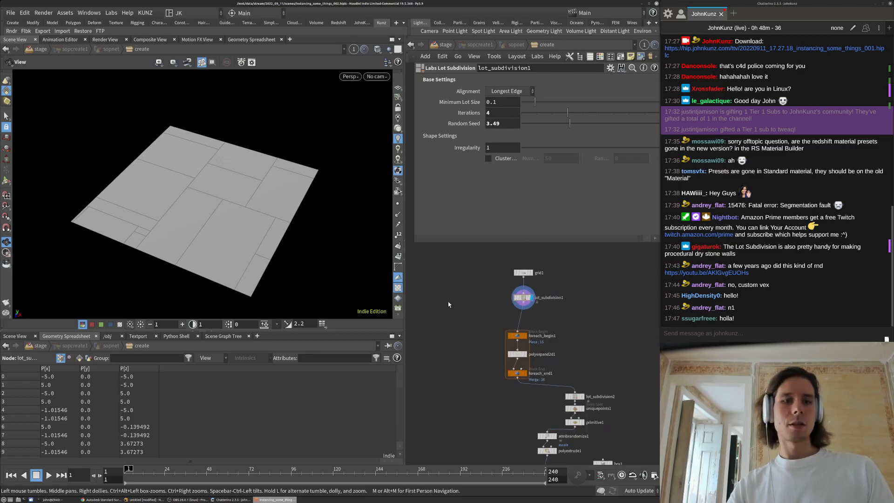
Add a For-Each Primitive loop, display its output and process only the first lot
key(Tab)
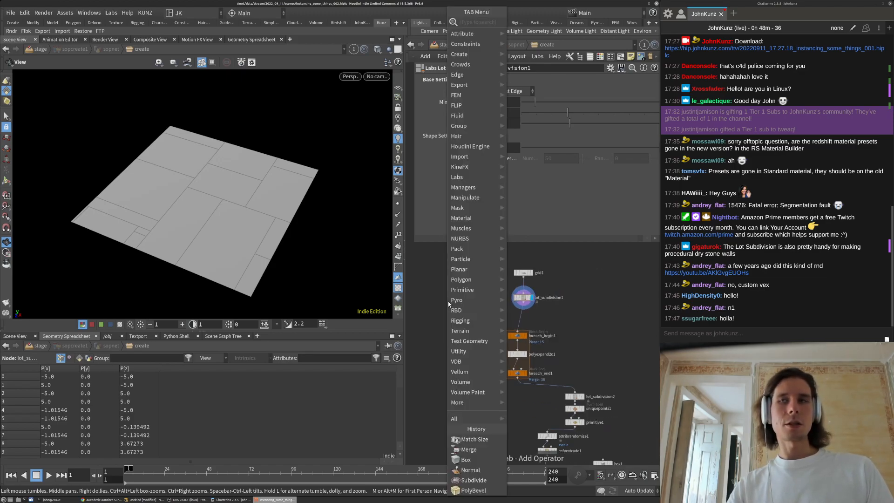
text(for)
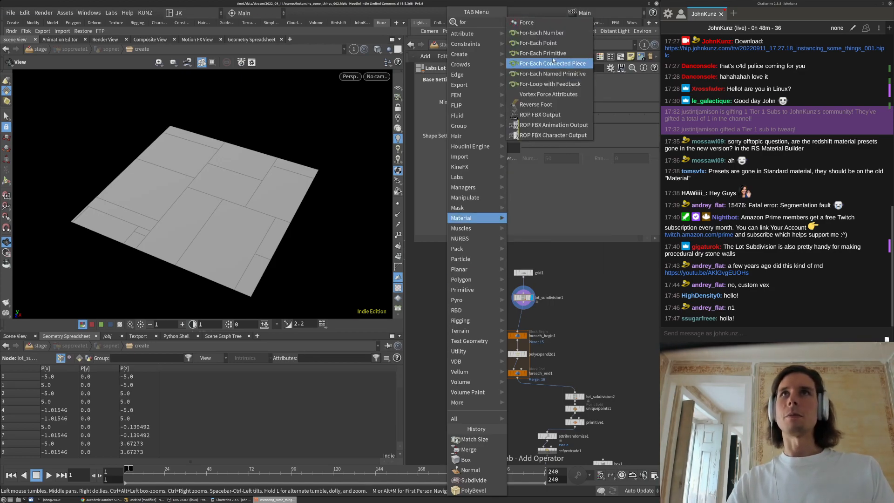
key(Escape)
click(434, 331)
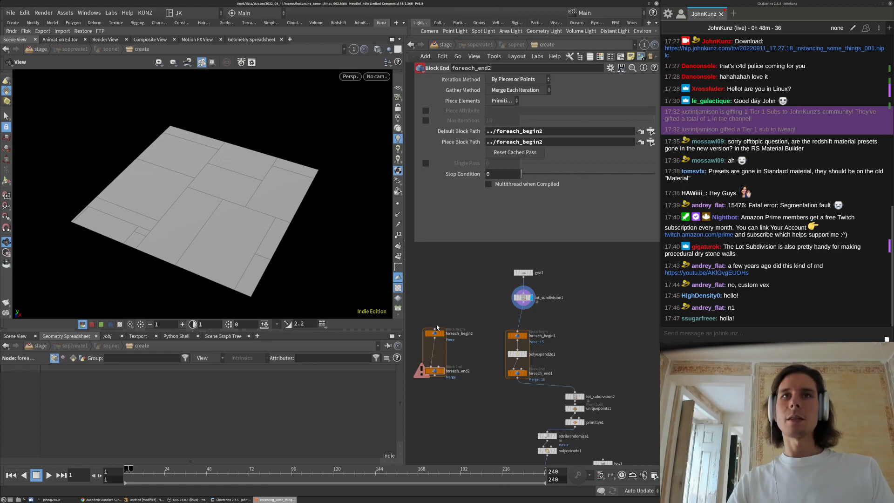
scroll(438, 373, up, 3)
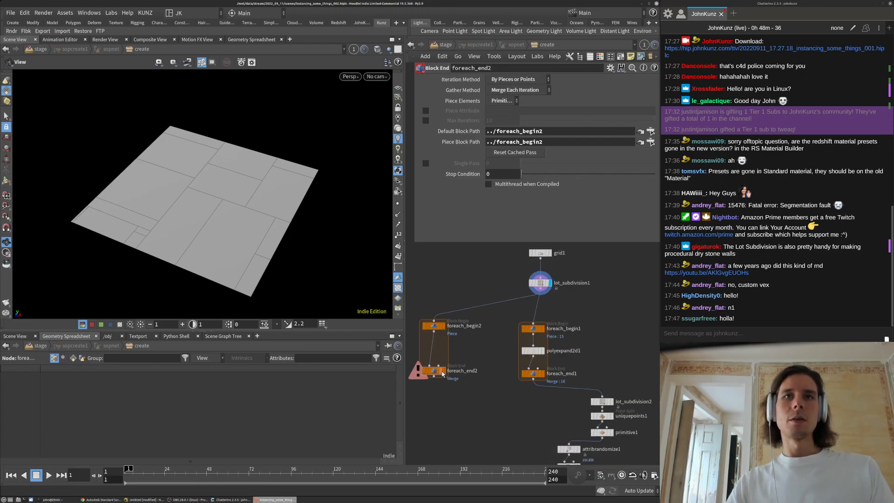
click(442, 372)
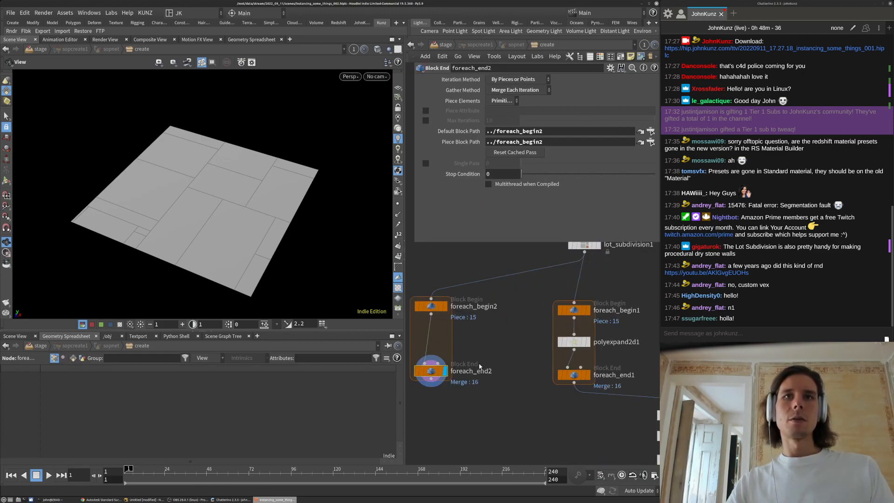
click(425, 164)
middle_drag(515, 376, 529, 365)
drag(177, 261, 226, 175)
scroll(231, 195, up, 3)
key(space+g)
Insert bound1 inside the loop with a Minimum Size Y of 0.2
key(Tab)
text(bou)
click(607, 22)
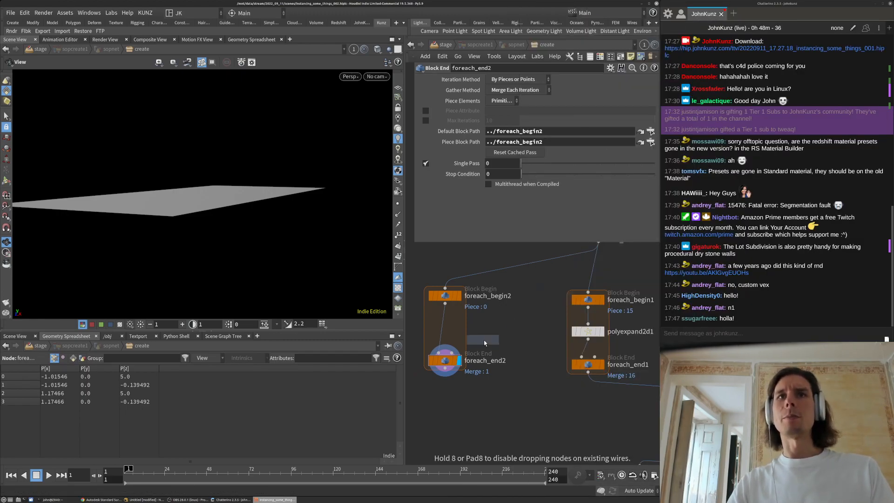
click(470, 335)
drag(480, 339, 449, 326)
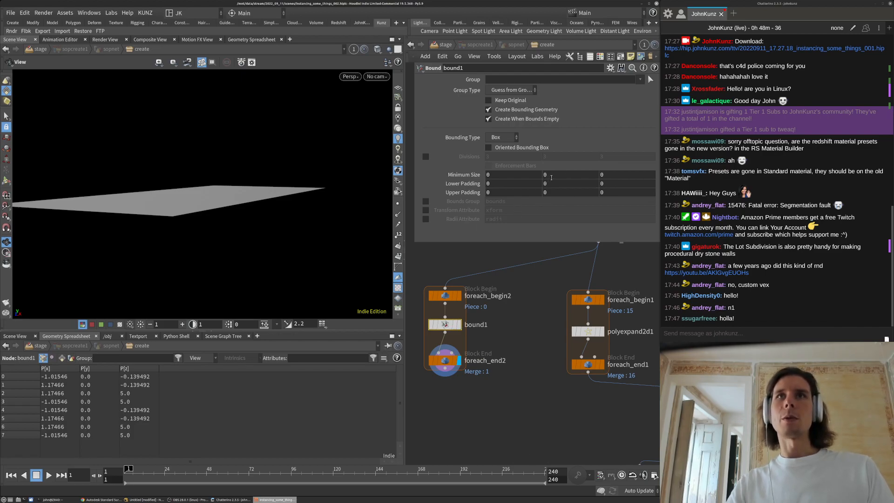
middle_drag(551, 178, 558, 177)
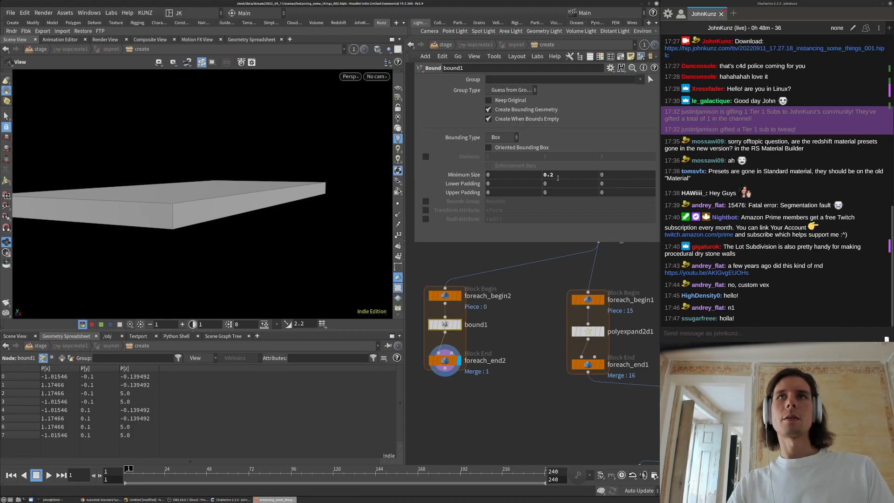
Turn Single Pass off so all 16 lots become thin slabs, and inspect them
click(456, 362)
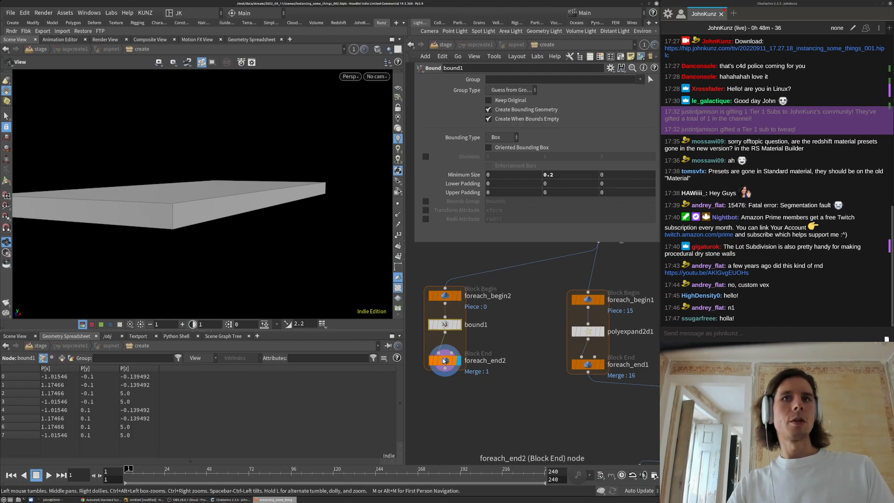
click(426, 163)
key(g)
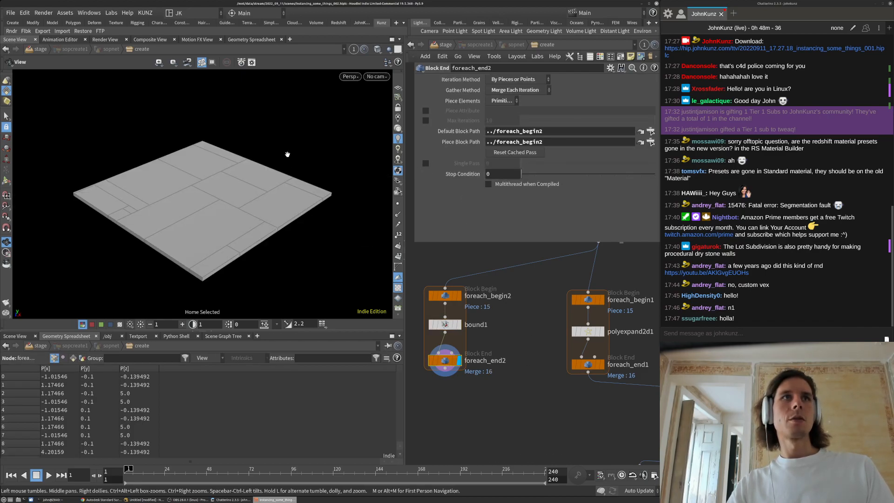
drag(286, 146, 166, 184)
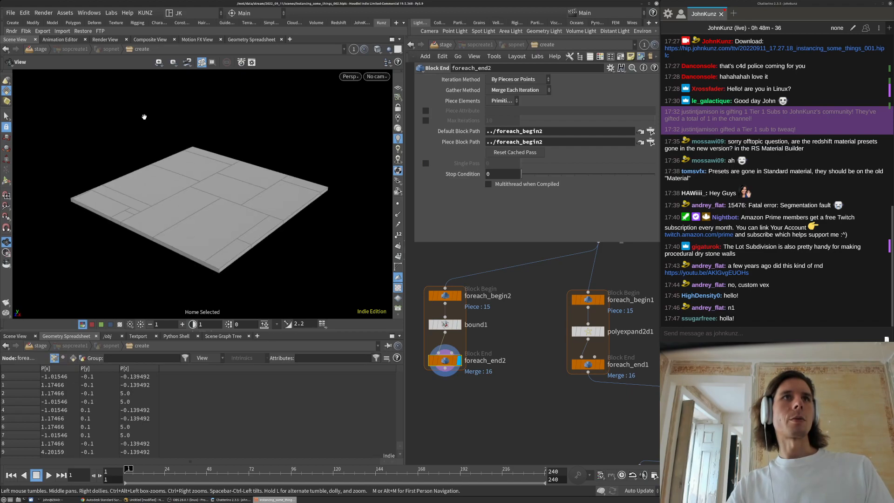
drag(208, 224, 254, 238)
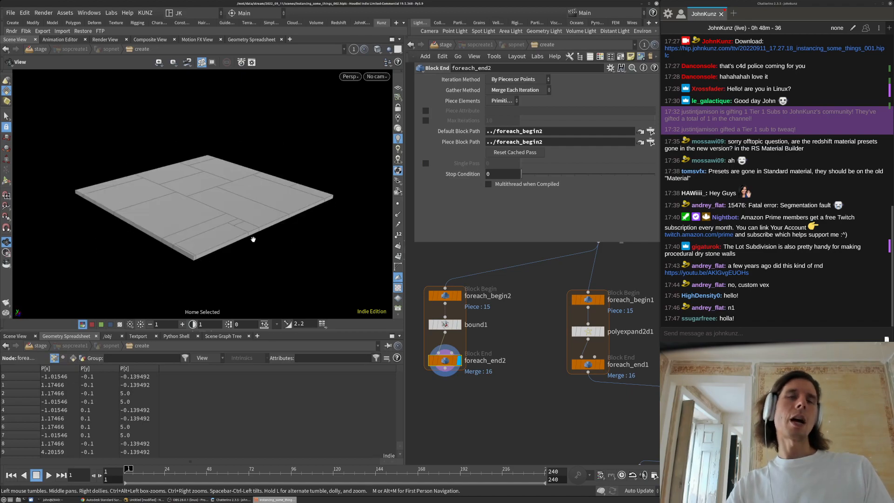
scroll(510, 363, down, 3)
scroll(476, 382, up, 4)
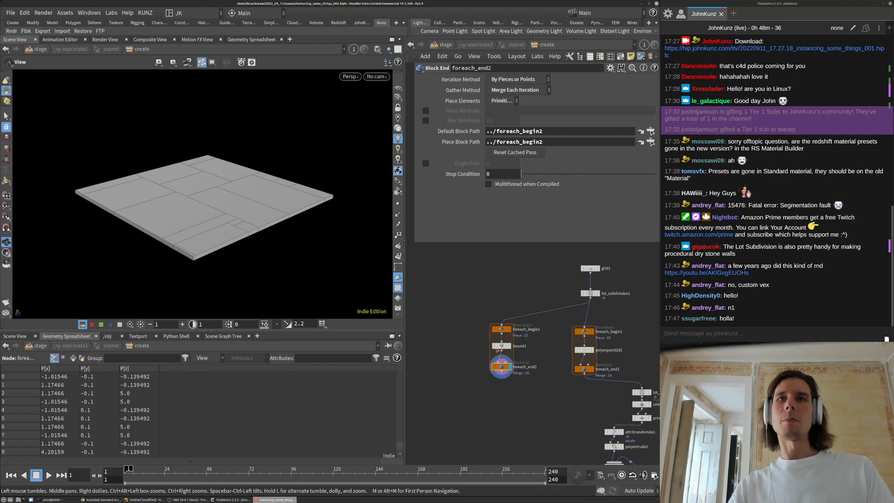
middle_drag(447, 350, 469, 328)
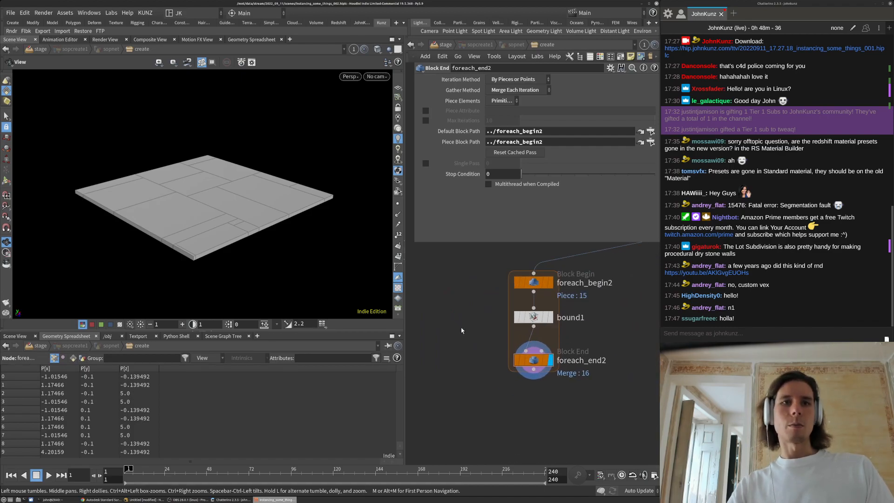
key(Tab)
Add box2 with Polygon primitive type beside the loop, keeping foreach_end2 displayed
text(bo)
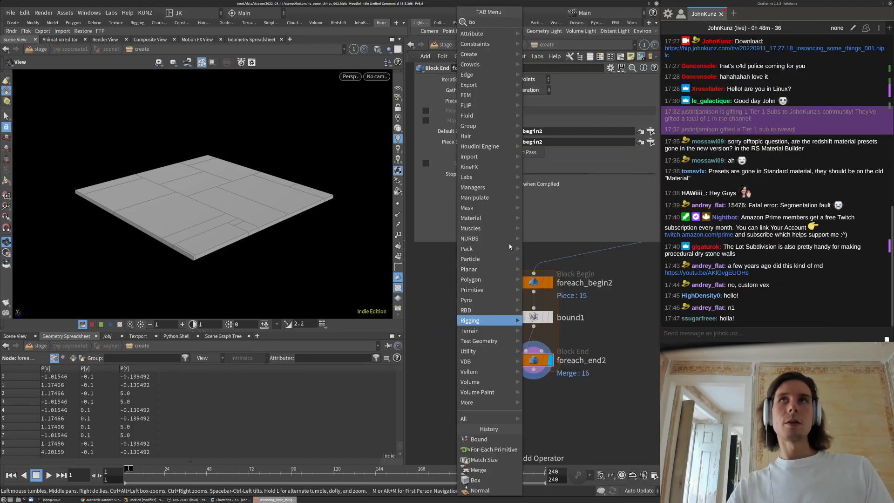
key(Return)
click(449, 295)
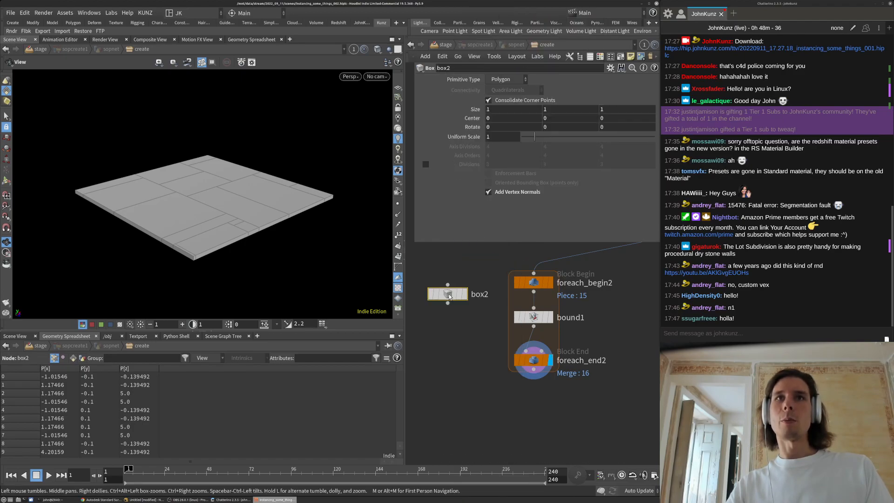
drag(450, 297, 443, 285)
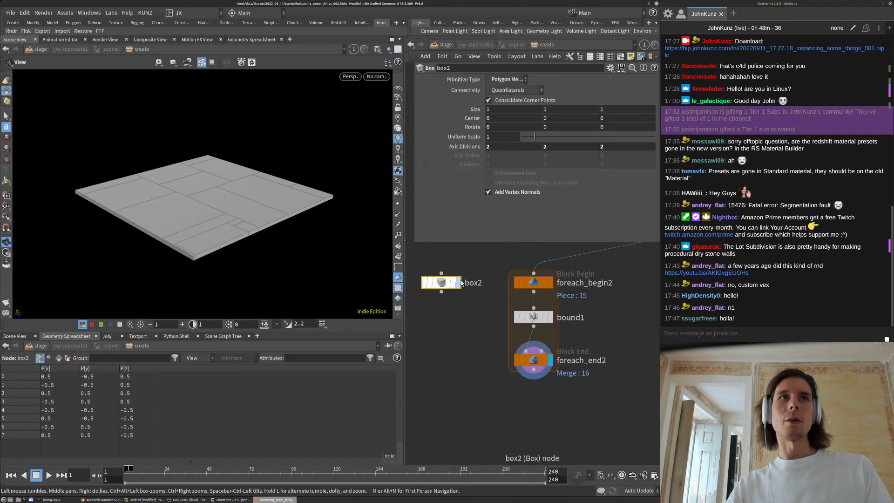
click(458, 283)
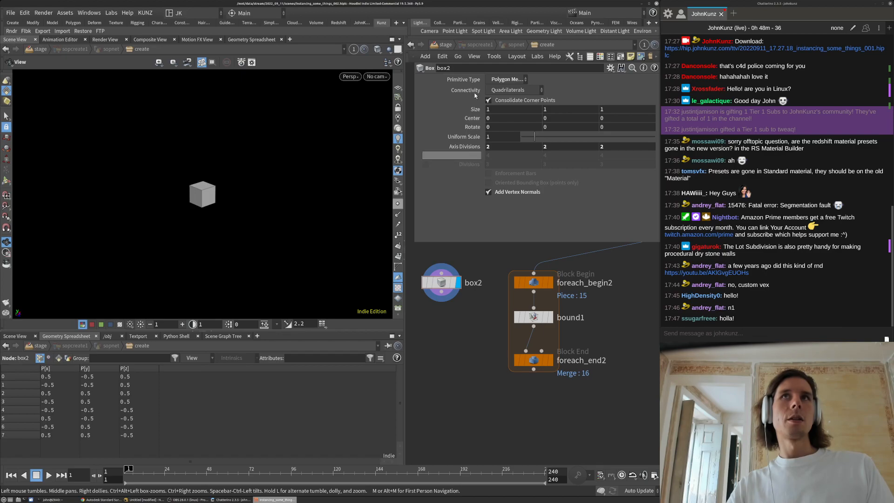
click(501, 81)
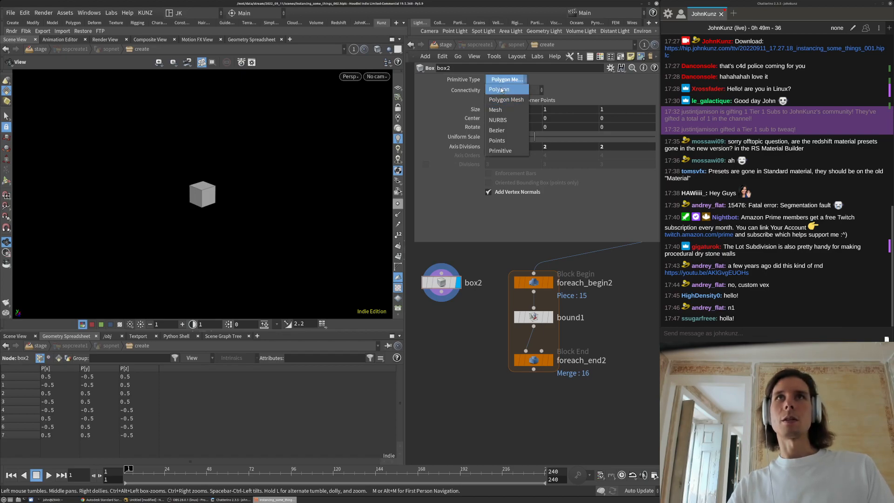
click(503, 89)
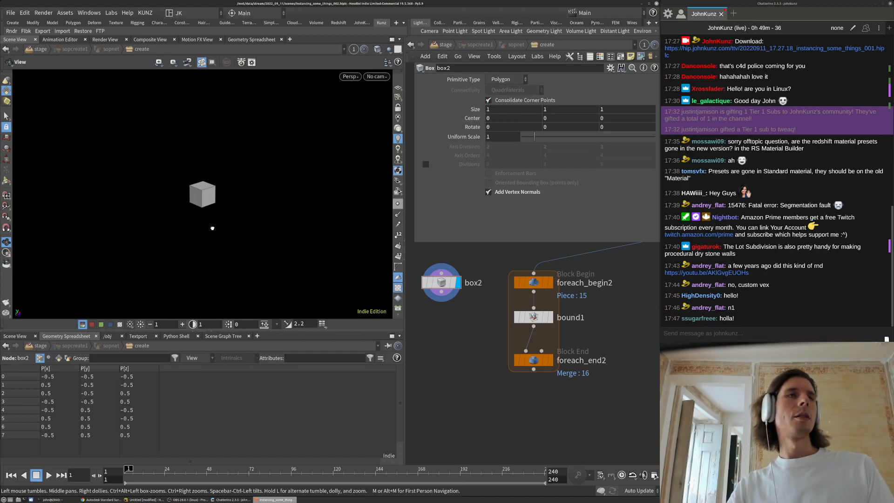
click(551, 360)
drag(535, 361, 536, 380)
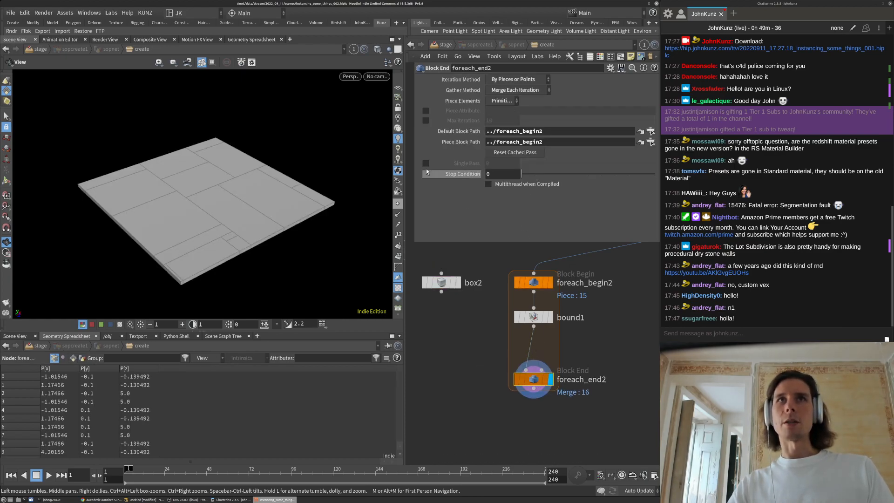
Add extracttransform1 fed by box2 and bound1, outputting into foreach_end2 on a single piece
click(426, 163)
key(Tab)
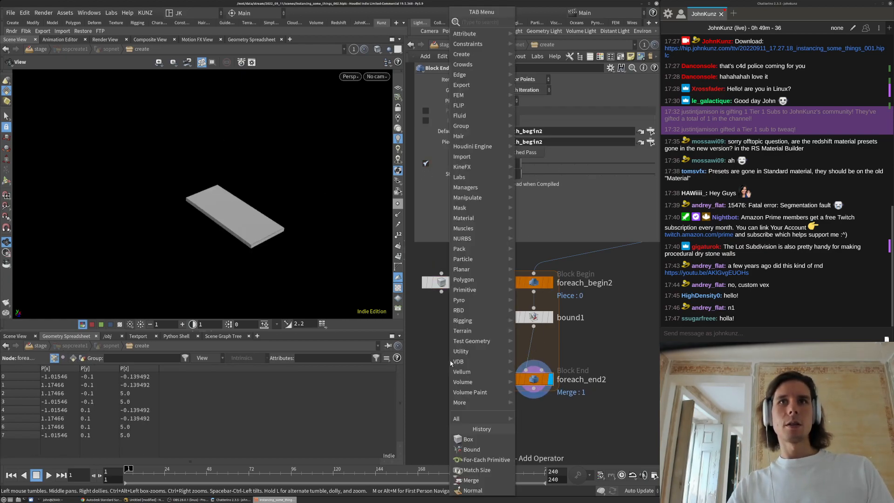
text(extr)
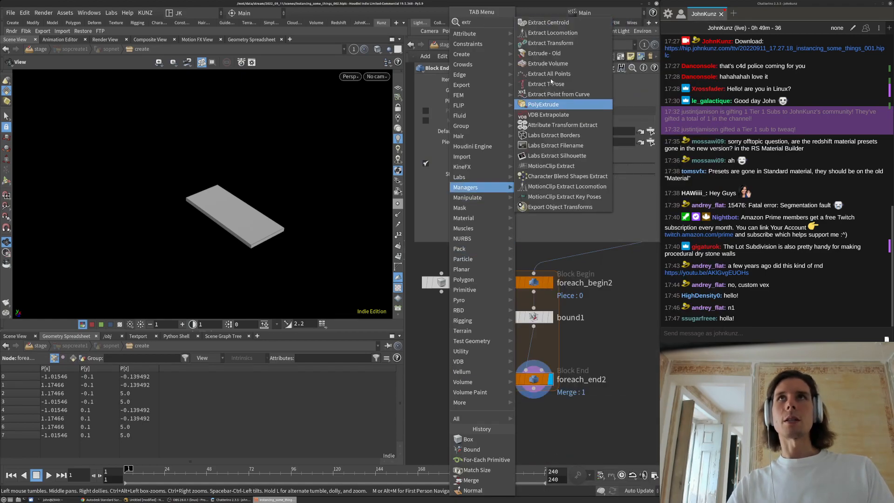
click(551, 43)
click(465, 321)
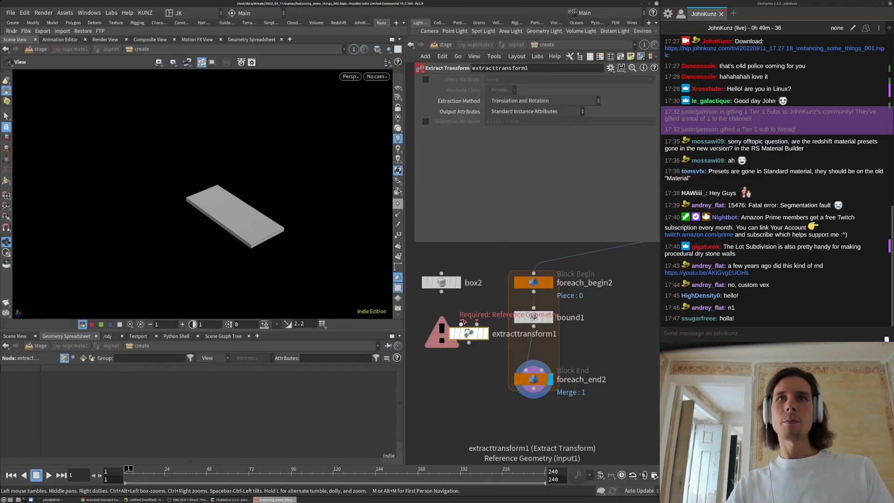
drag(471, 333, 470, 354)
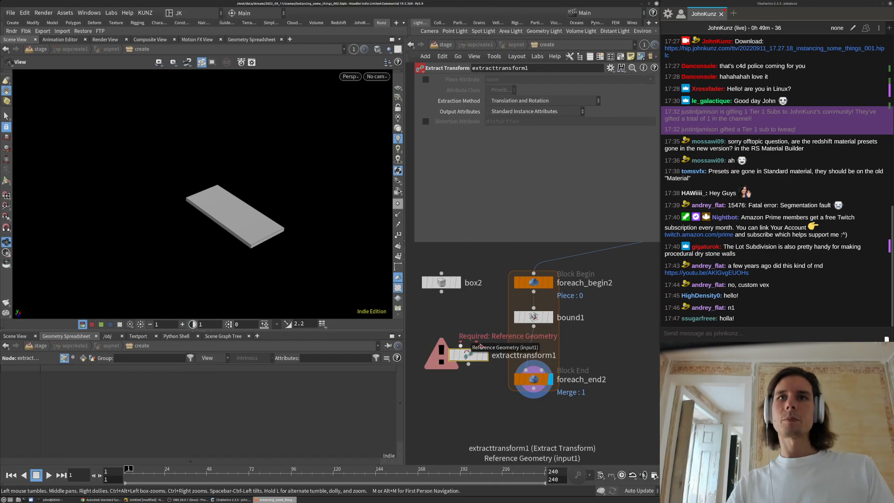
click(461, 345)
click(442, 291)
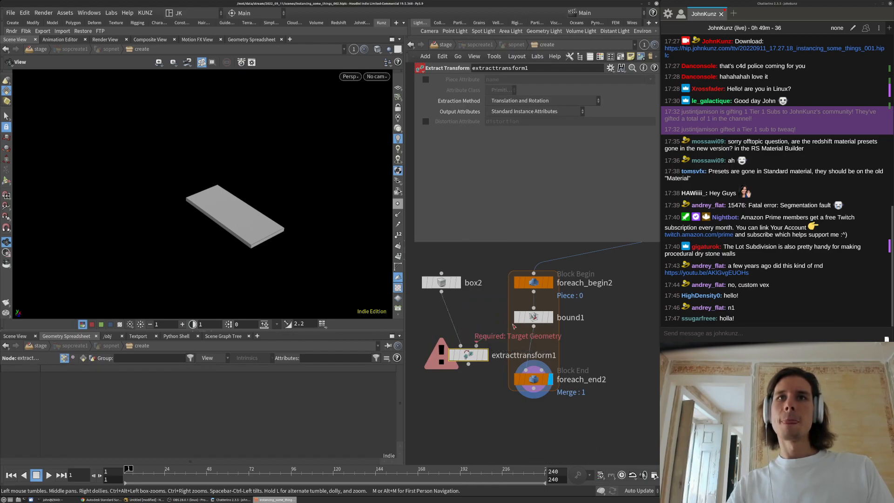
click(477, 345)
click(533, 326)
click(525, 371)
click(468, 365)
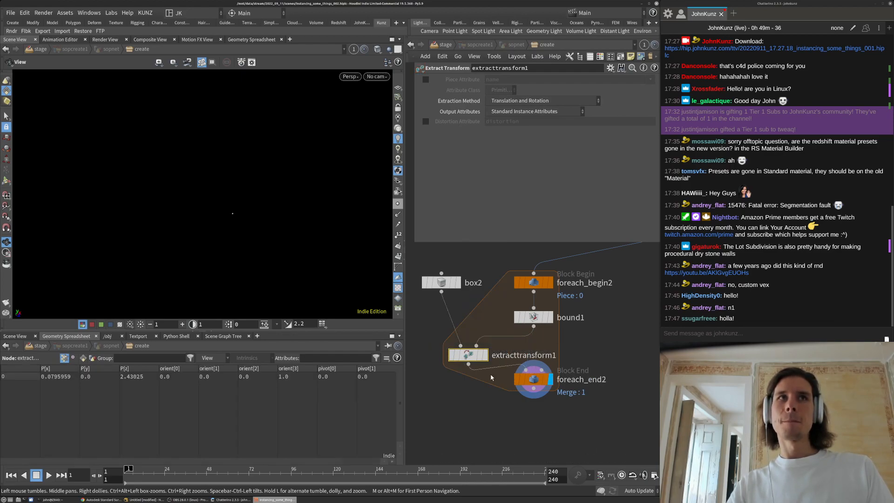
Set Extraction Method to Translation, Rotation, and Non-Uniform Scale
click(527, 112)
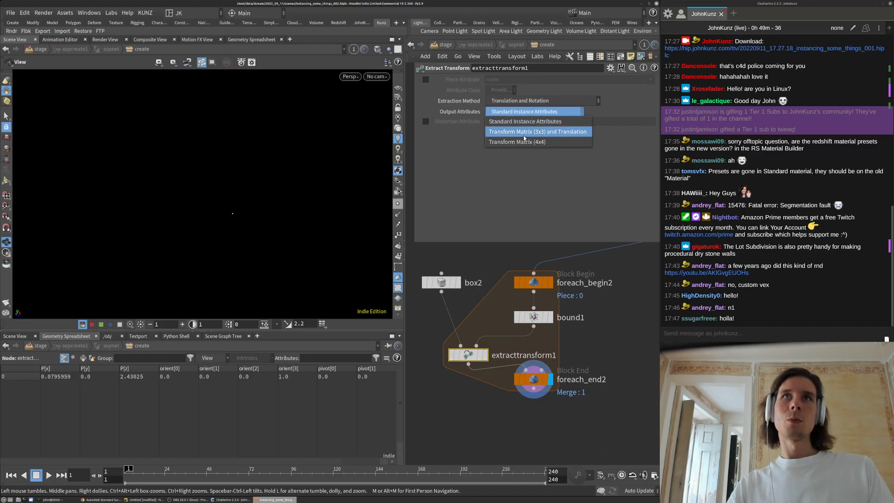
click(524, 132)
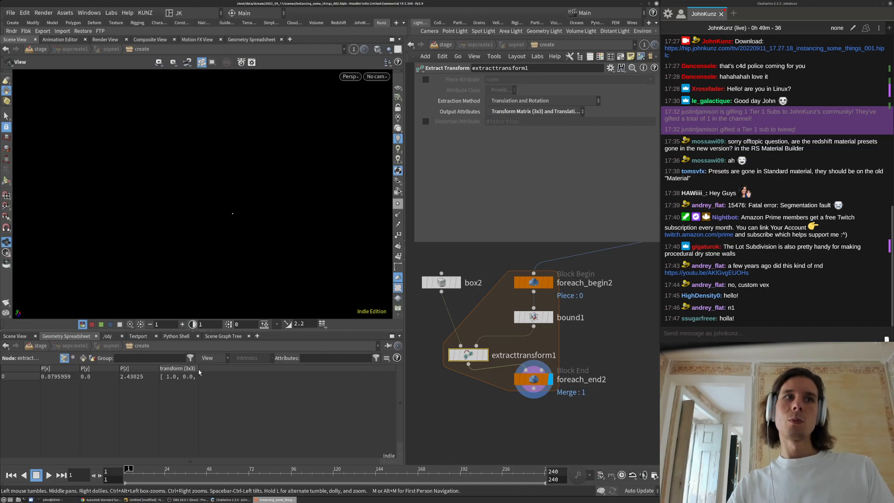
click(566, 113)
click(559, 121)
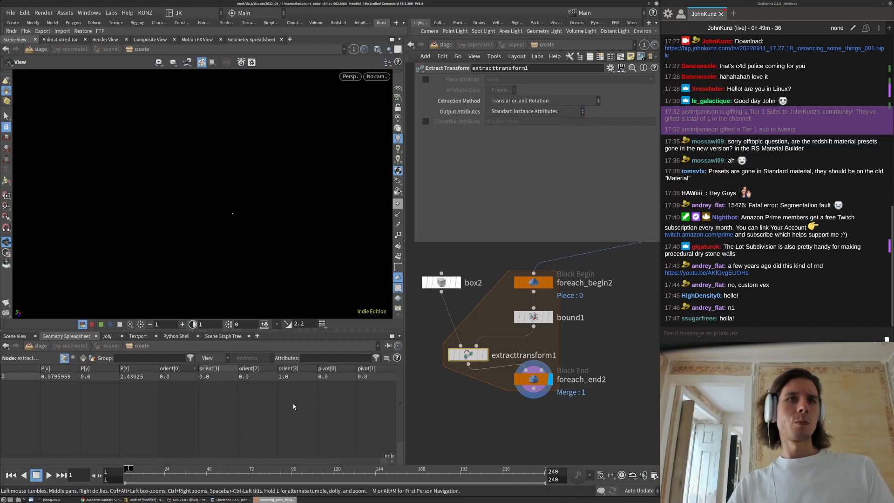
click(565, 112)
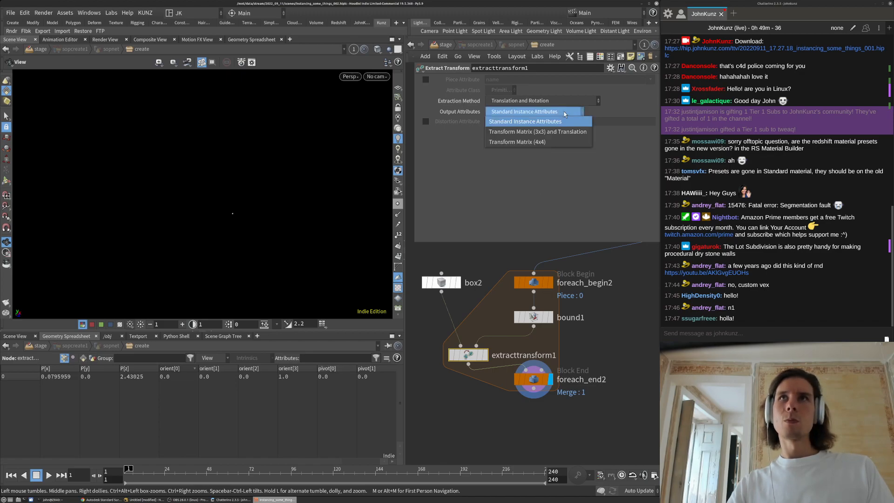
click(538, 132)
click(542, 98)
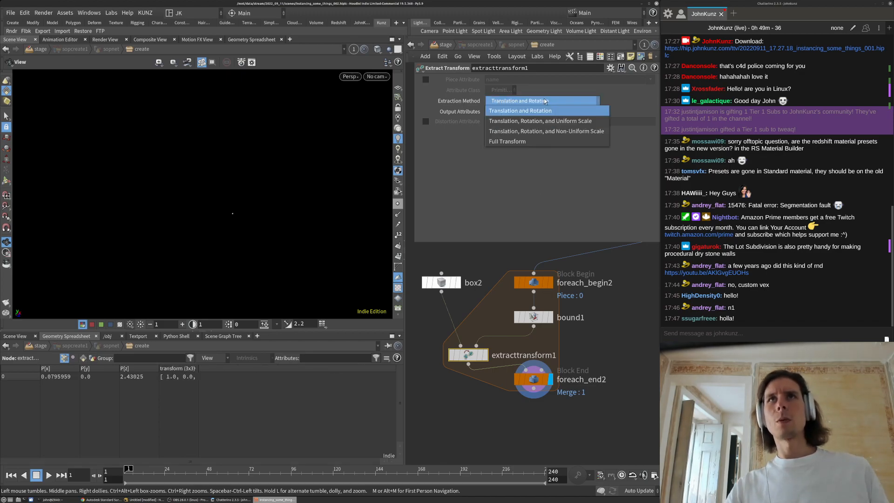
click(544, 98)
click(543, 112)
click(541, 121)
click(543, 101)
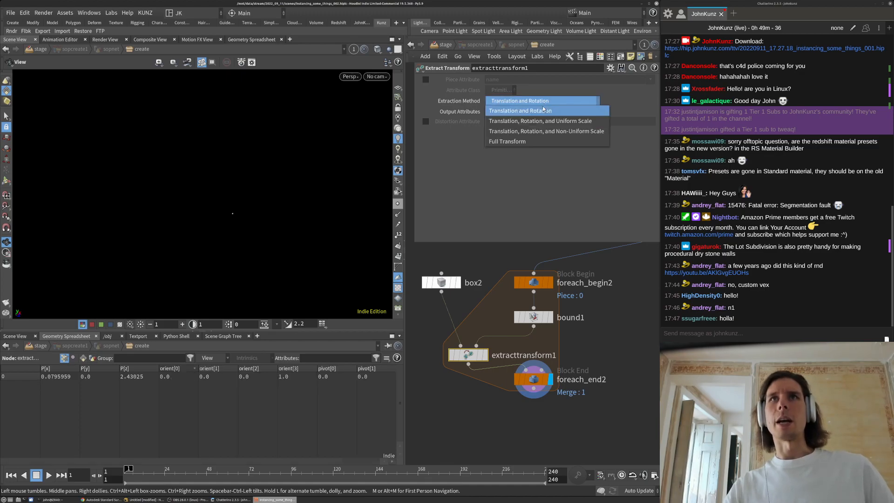
click(541, 131)
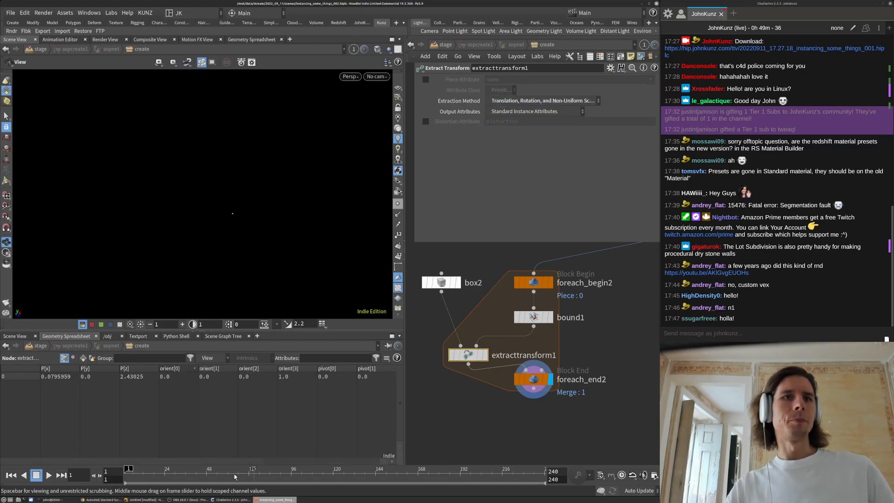
Compare the 3x3 matrix output in the spreadsheet, then revert to standard instance attributes
drag(254, 460, 153, 468)
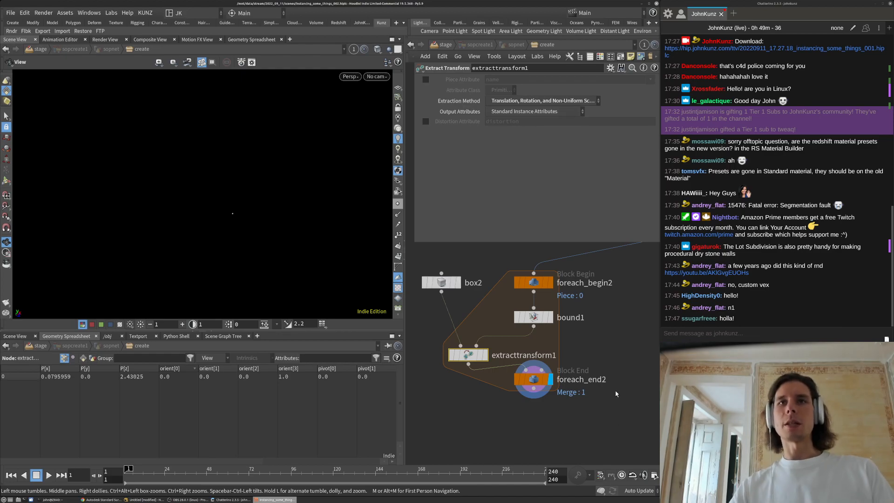
click(503, 113)
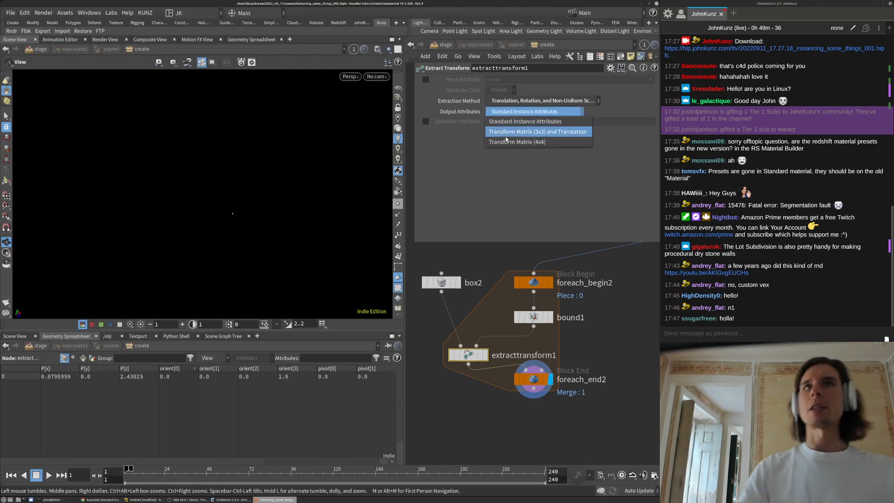
click(535, 131)
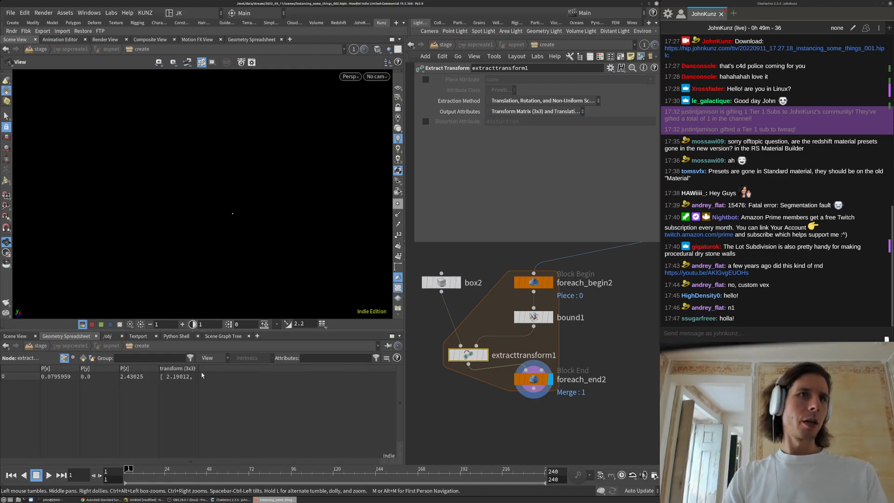
drag(199, 369, 241, 373)
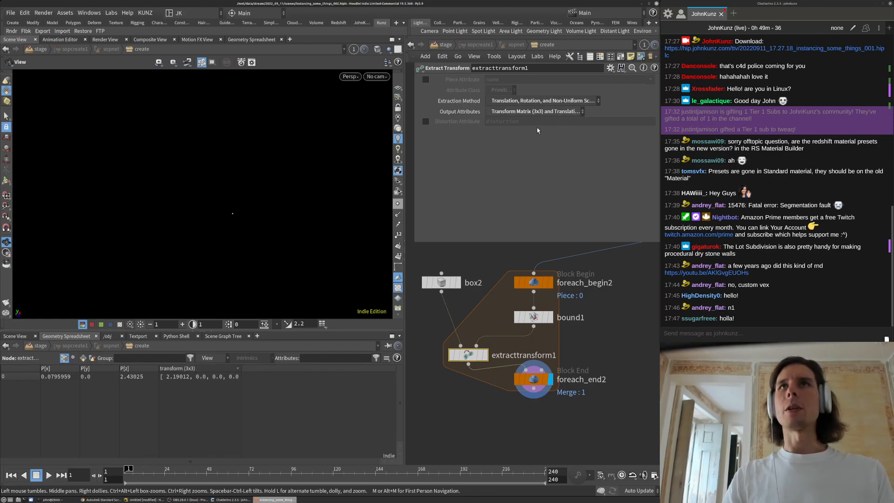
click(535, 112)
Keep standard instance attribute output and tidy the spreadsheet columns and network layout
click(522, 129)
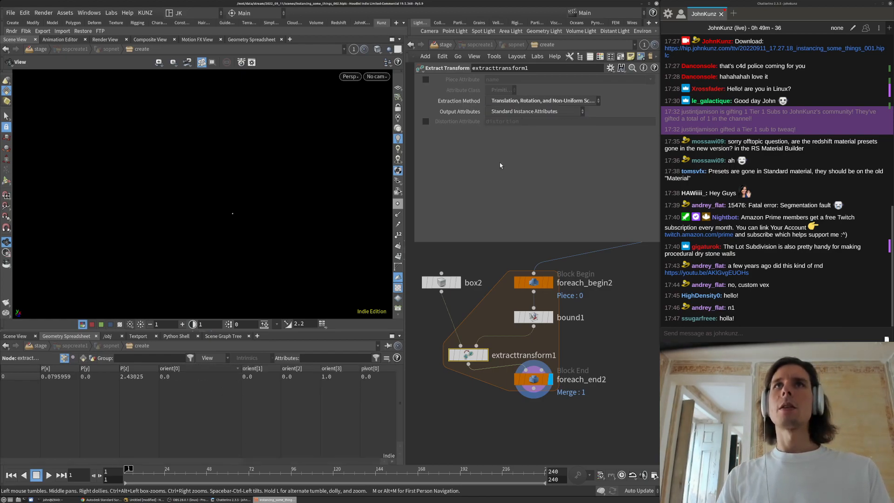
drag(241, 369, 175, 378)
scroll(510, 361, down, 3)
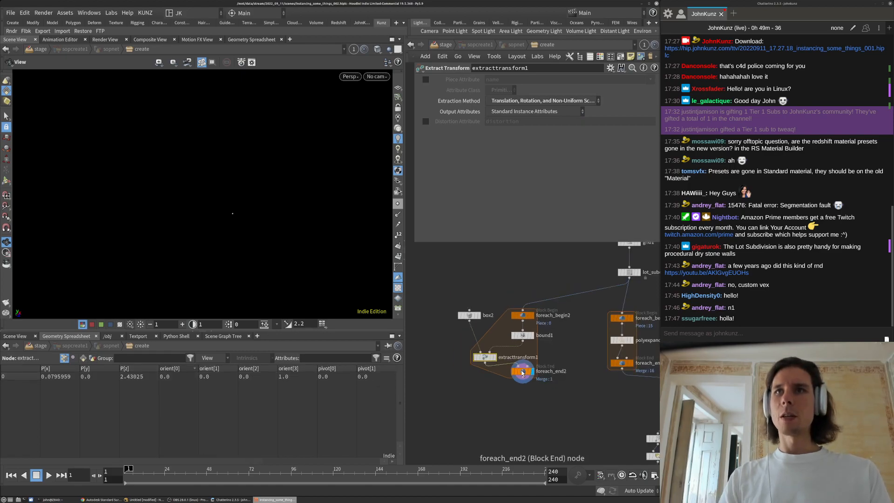
drag(486, 360, 499, 355)
click(482, 407)
middle_drag(481, 407, 477, 377)
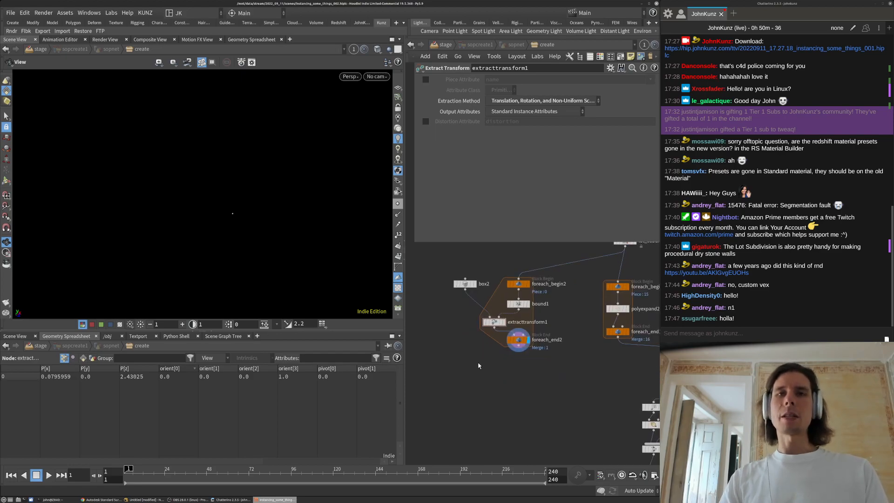
Add copytopoints1 copying box2 onto foreach_end2's points and display it
key(Tab)
text(copy)
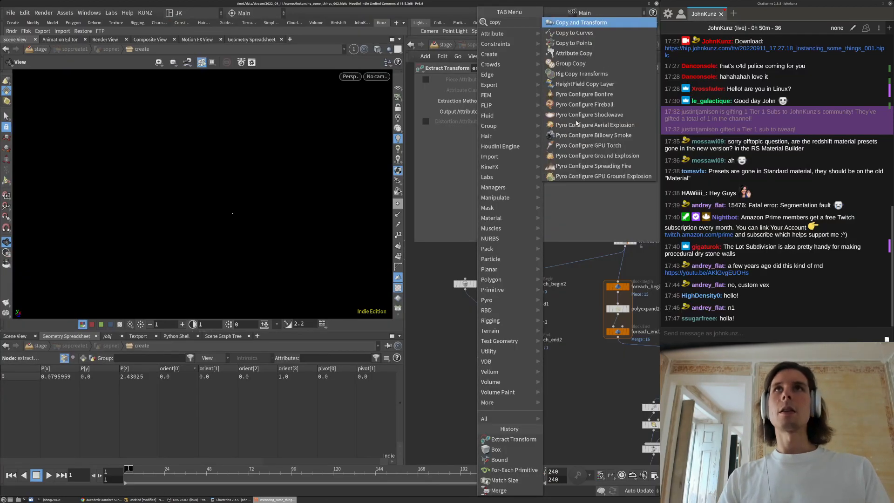
click(590, 45)
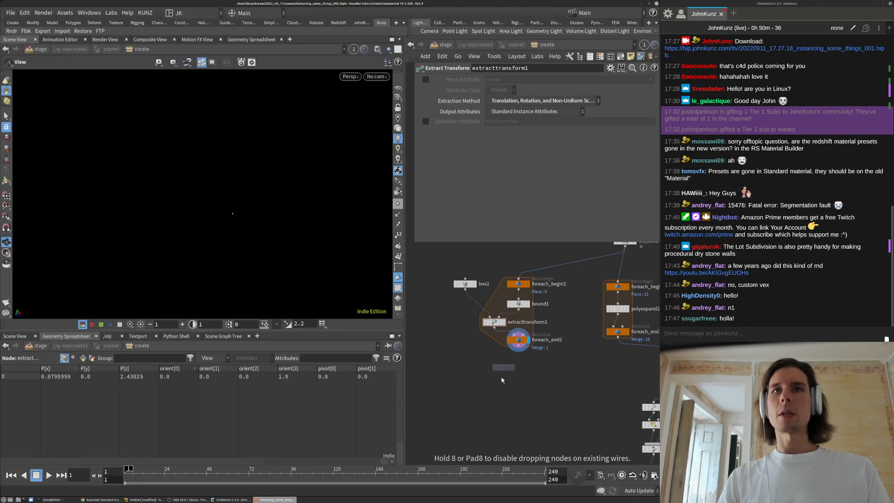
click(483, 390)
click(479, 386)
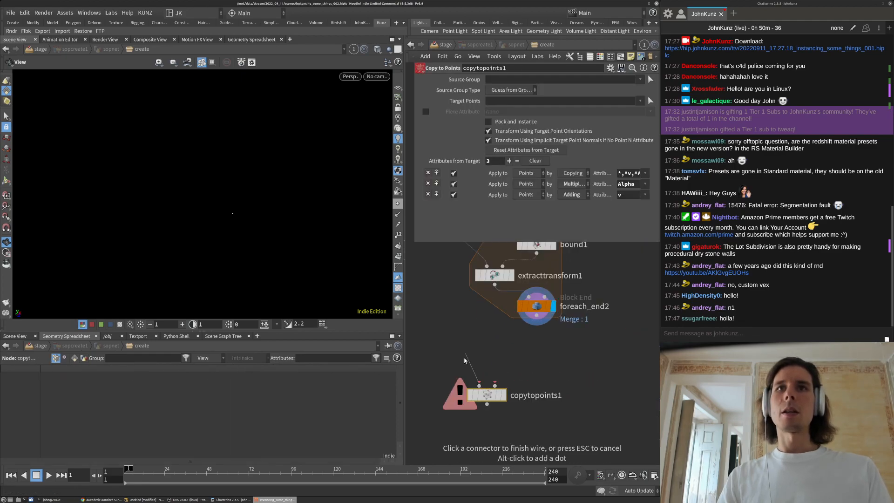
scroll(463, 351, down, 3)
click(445, 269)
click(486, 375)
click(514, 326)
click(491, 381)
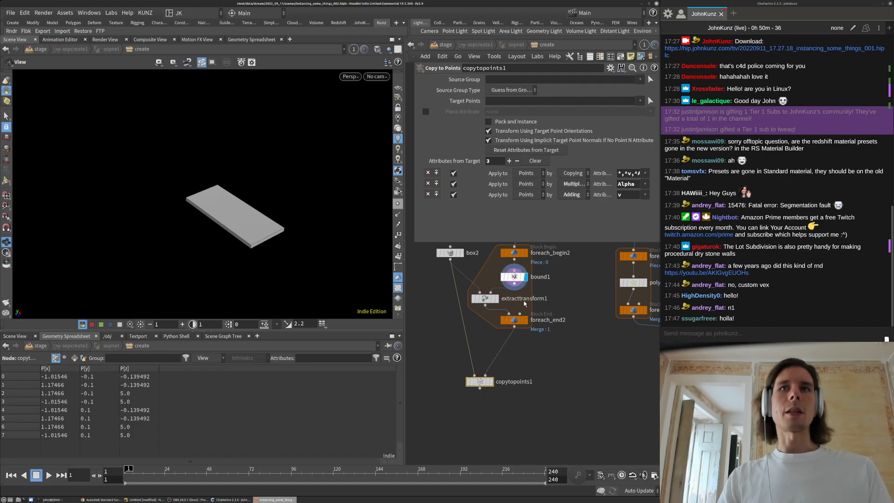
Turn Single Pass off on foreach_end2 so copytopoints1 rebuilds all 16 slabs
click(525, 320)
click(516, 320)
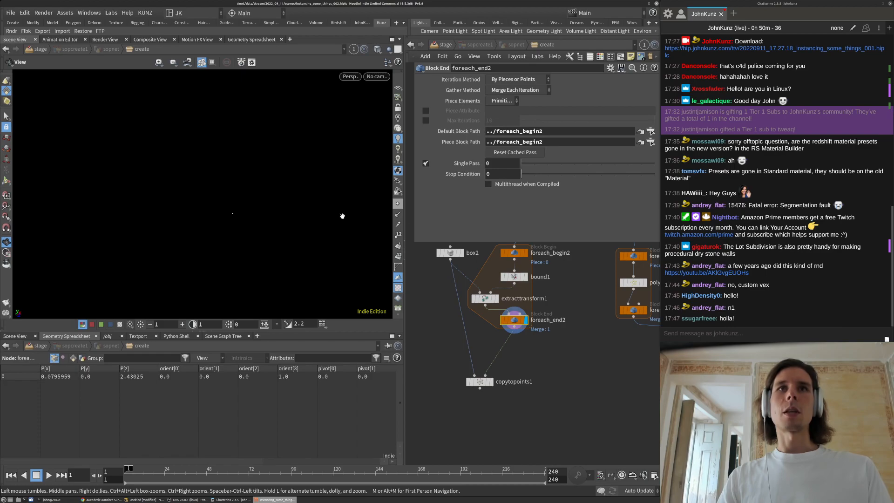
middle_drag(540, 252, 528, 295)
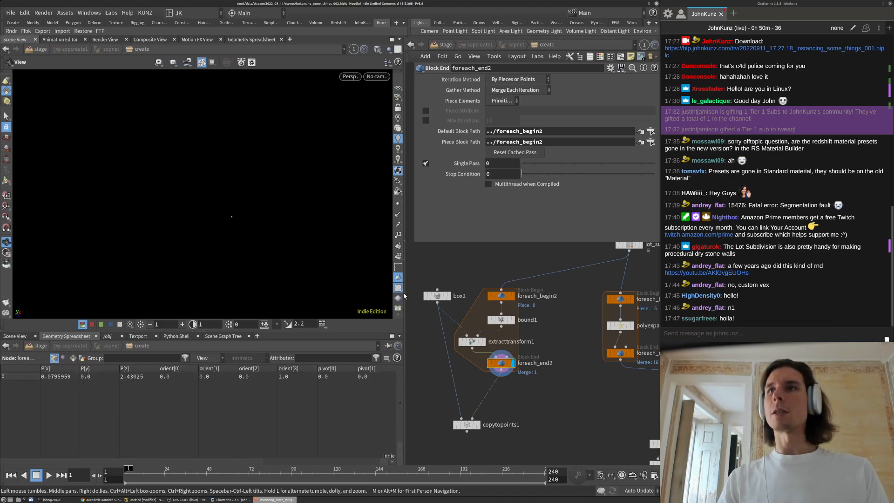
middle_drag(520, 394, 523, 391)
middle_drag(517, 359, 526, 358)
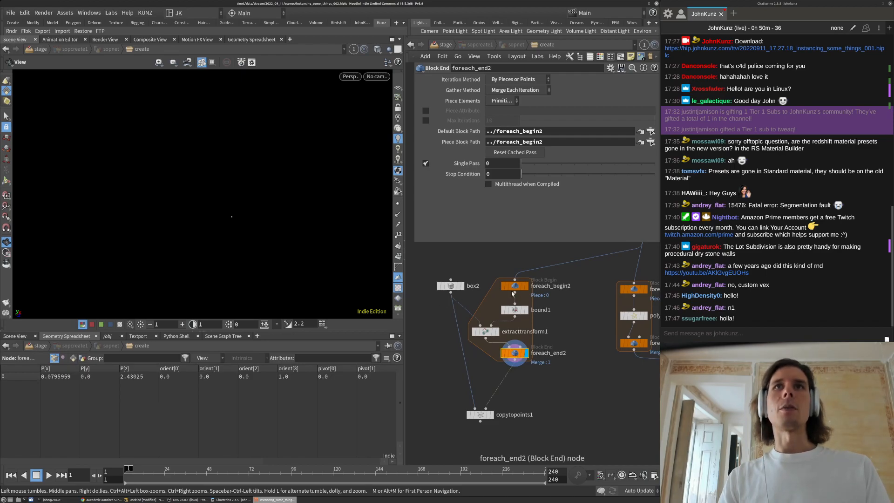
click(425, 163)
click(491, 415)
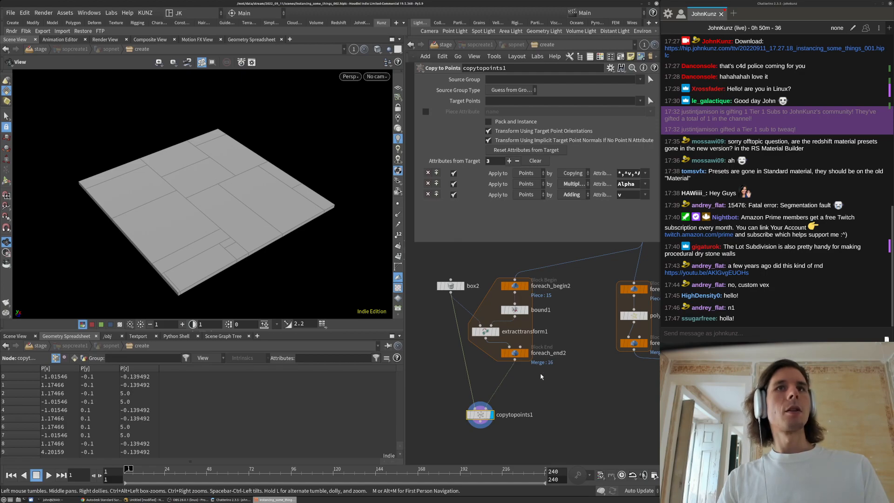
scroll(541, 377, down, 3)
Add pack1 fed by normal1 and use the packed geometry as the copy source
key(Tab)
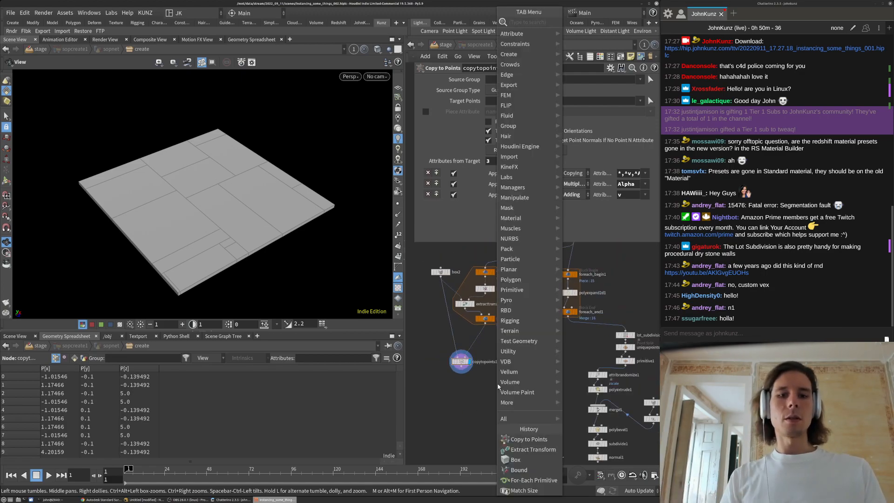
text(pack)
key(Return)
click(498, 386)
middle_drag(498, 386, 500, 323)
drag(500, 323, 601, 406)
drag(500, 333, 468, 299)
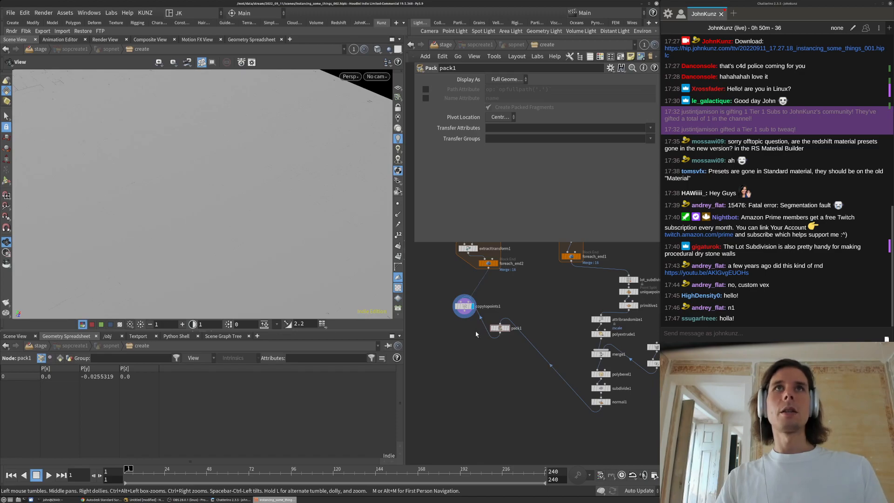
Insert xform1 between normal1 and pack1 with a uniform scale of 0.1
key(Tab)
mouse_move(479, 230)
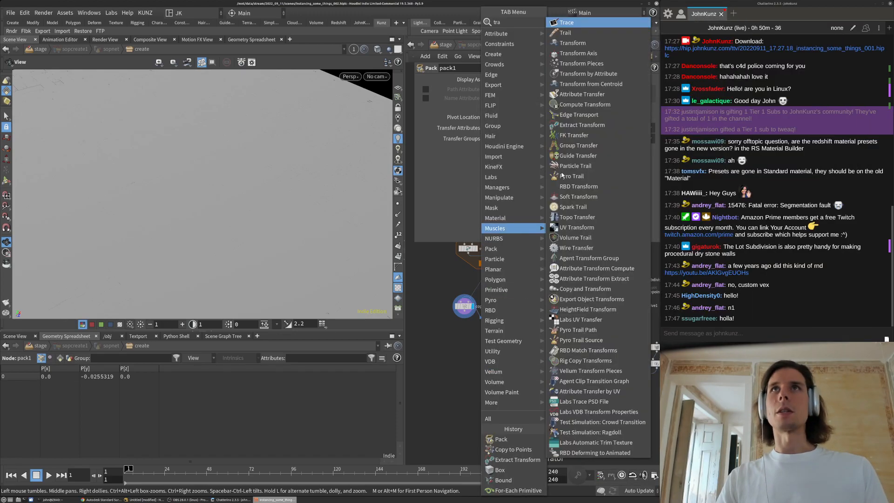
click(599, 46)
click(519, 378)
drag(519, 378, 542, 359)
click(513, 148)
text(.1)
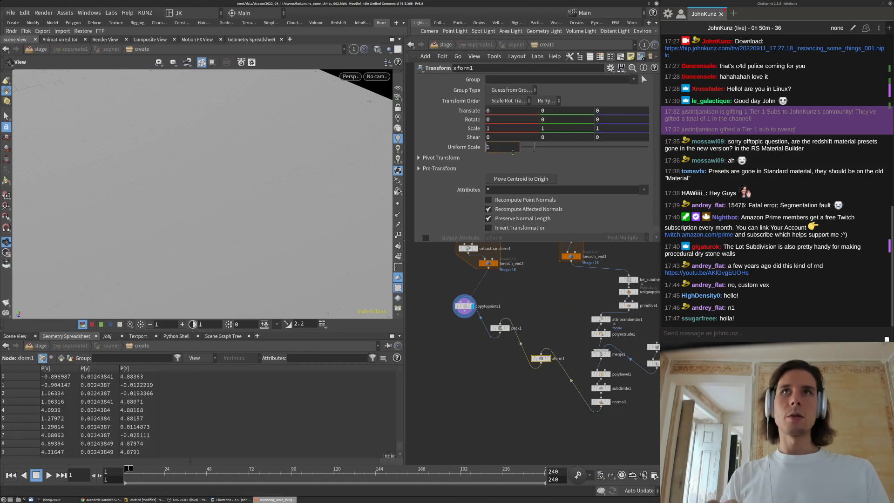
key(Return)
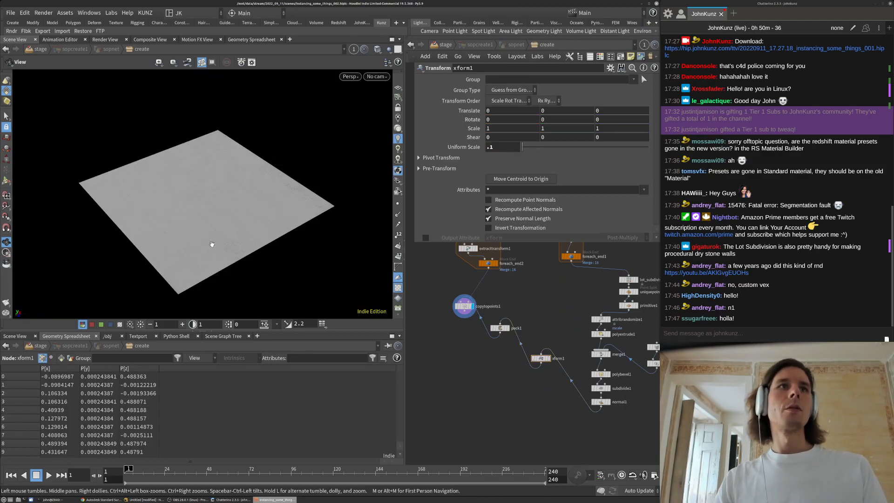
key(space+h)
drag(316, 183, 292, 237)
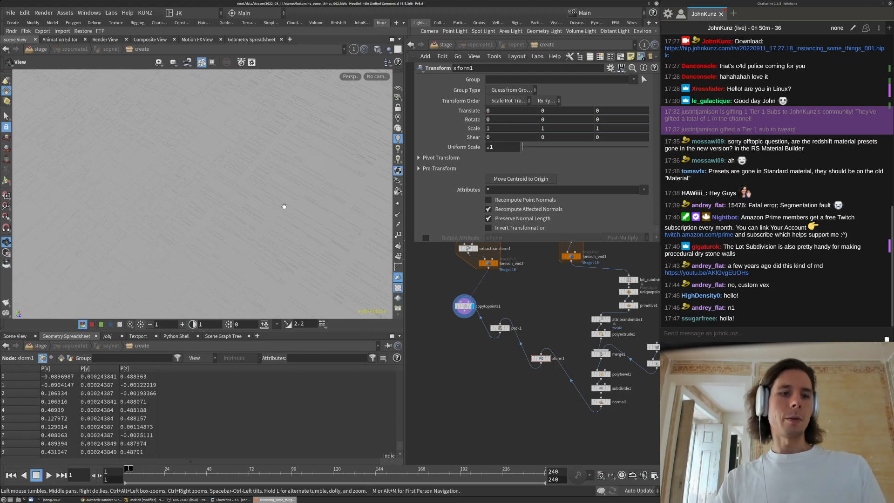
Browse the Guides, Visualize and Geometry tabs of Display Options, then close it
key(d)
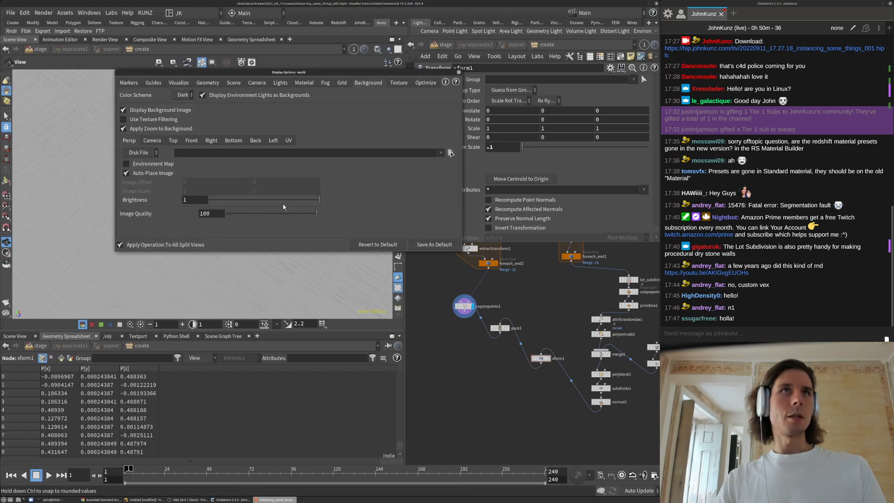
click(151, 83)
click(175, 84)
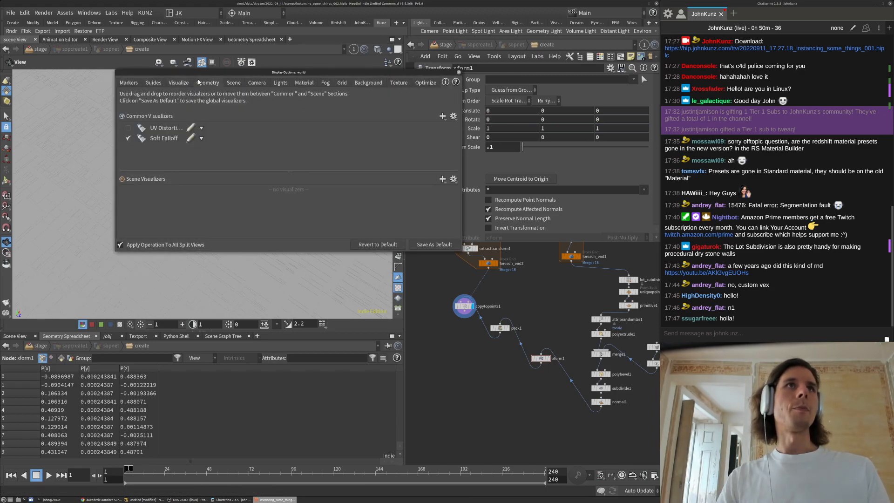
click(199, 83)
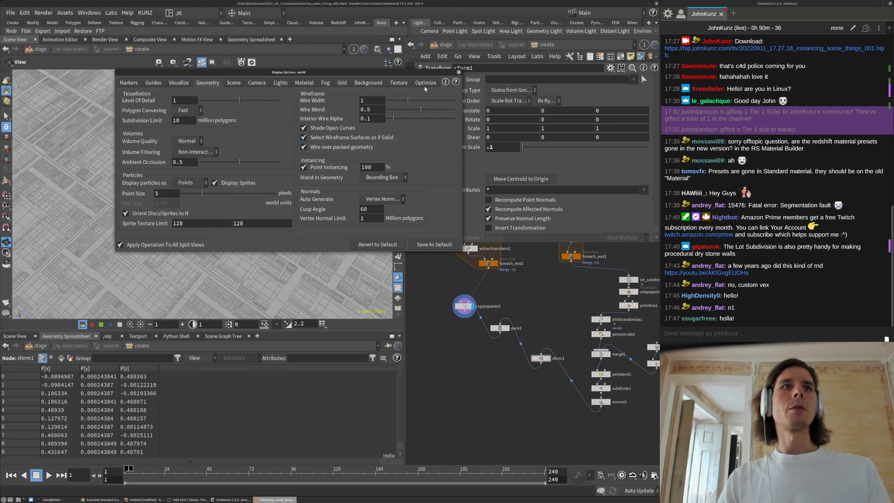
click(459, 72)
Change viewport shading until the small 0.1-scale packed slab tiles render in detail
right_drag(363, 116, 362, 82)
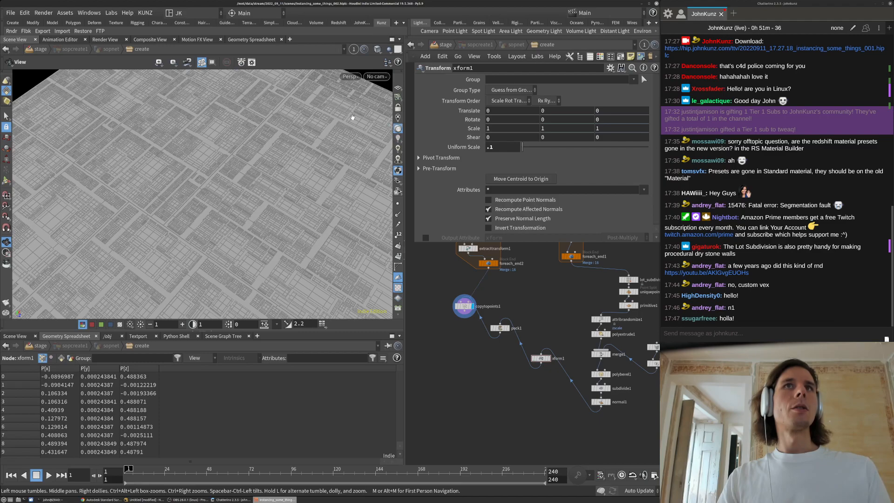
click(377, 52)
click(405, 161)
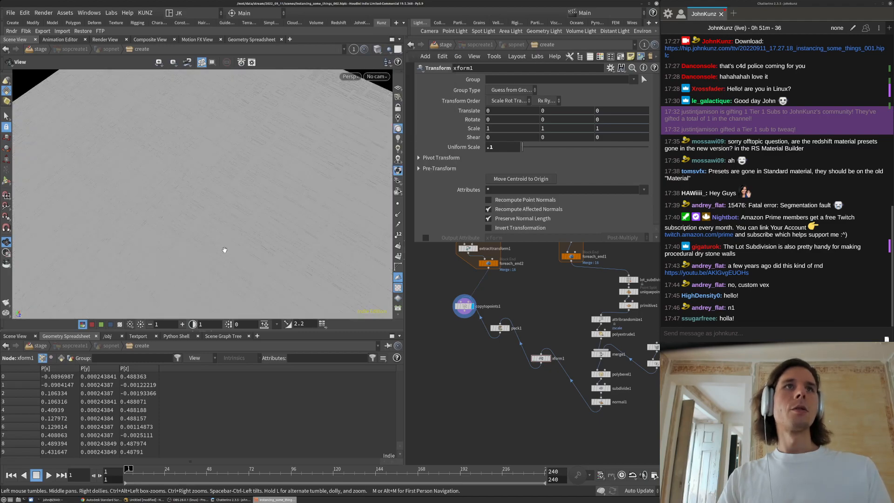
drag(303, 97, 296, 198)
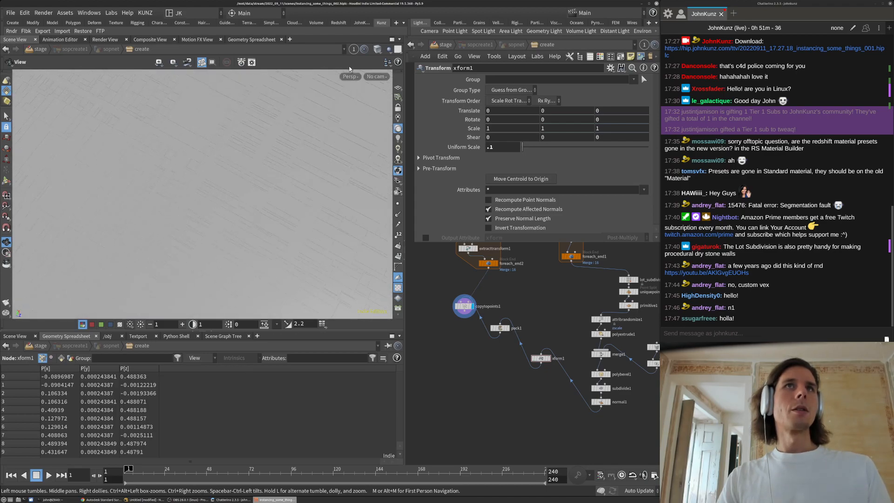
click(377, 49)
click(410, 178)
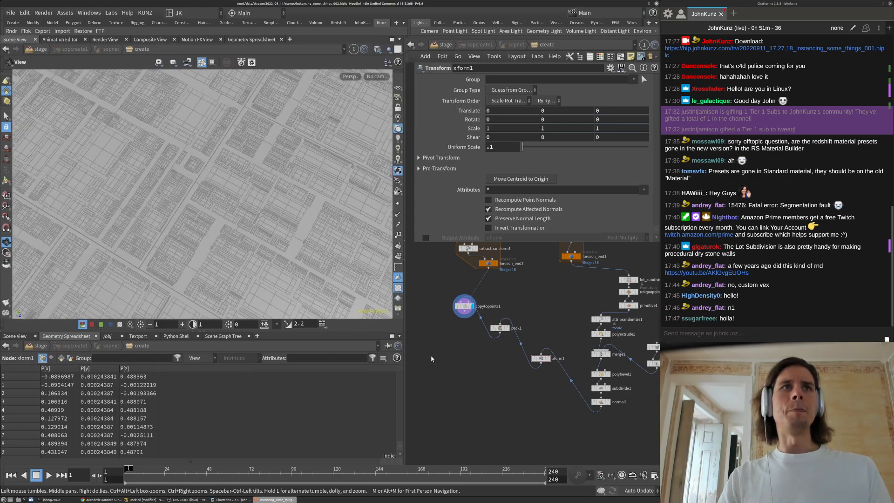
scroll(498, 376, up, 2)
Set xform1's Uniform Scale to .08 and look over the smaller tiles
click(510, 148)
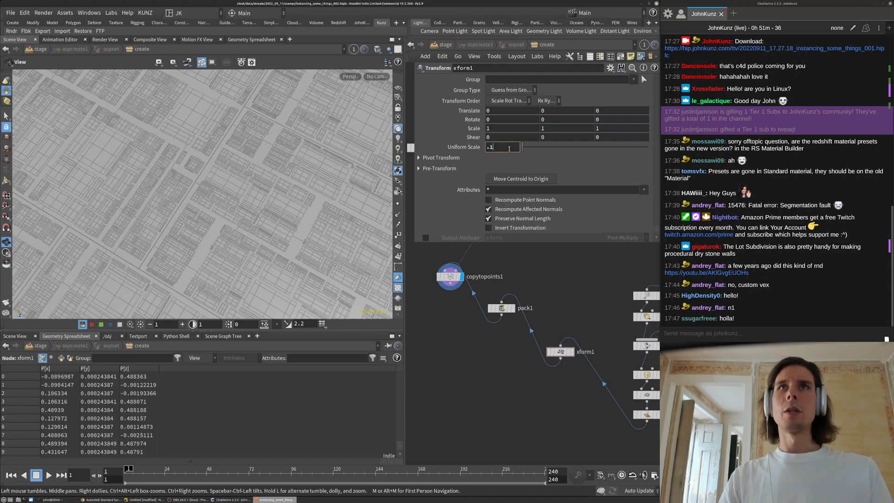
key(BackSpace)
text(08)
key(Return)
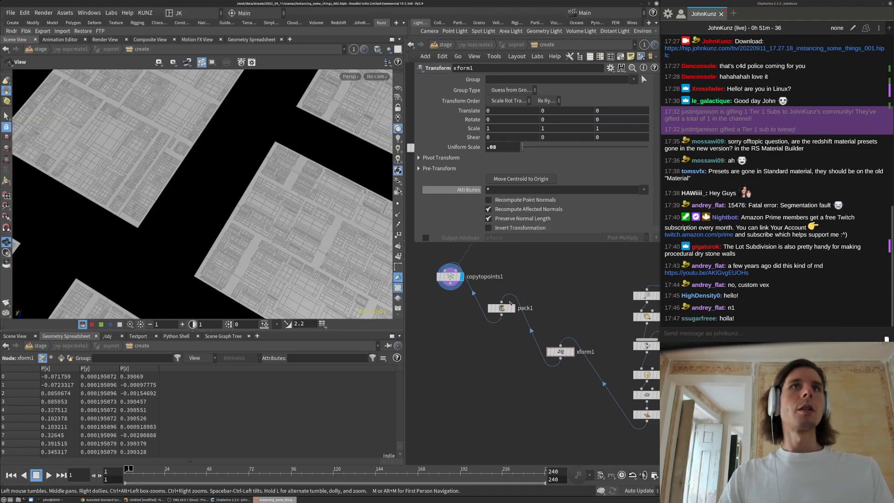
scroll(194, 188, down, 4)
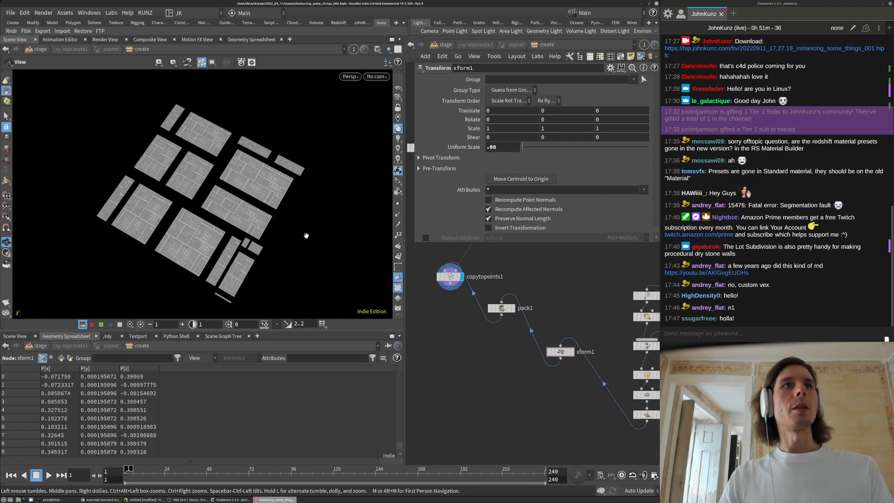
drag(207, 176, 224, 175)
scroll(275, 168, up, 4)
drag(316, 149, 223, 148)
scroll(140, 233, down, 3)
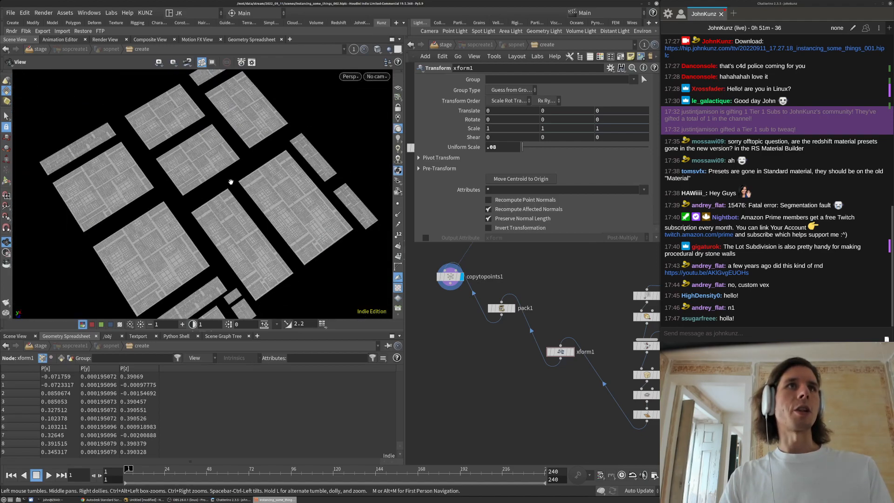
drag(214, 193, 299, 173)
scroll(529, 316, down, 4)
scroll(528, 316, up, 3)
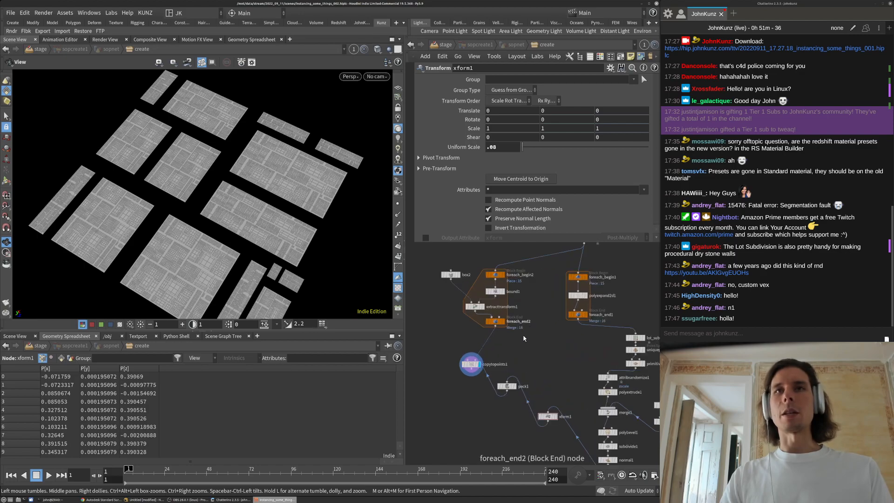
Move the five foreach block nodes to the left in the network
middle_drag(524, 340, 547, 355)
drag(547, 355, 456, 269)
drag(521, 290, 462, 292)
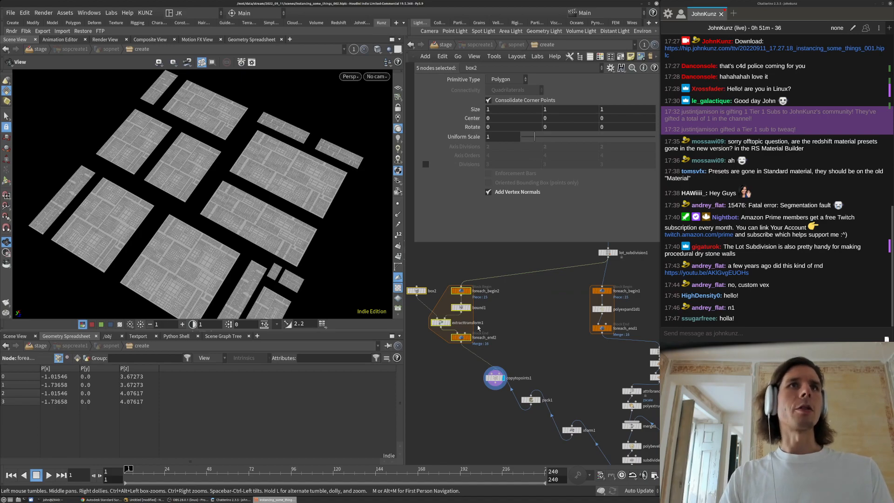
click(492, 347)
middle_drag(477, 366, 484, 395)
scroll(474, 333, up, 2)
Paste a copy of the lot subdivision node and wire lot_subdivision3 into foreach_begin2
click(466, 314)
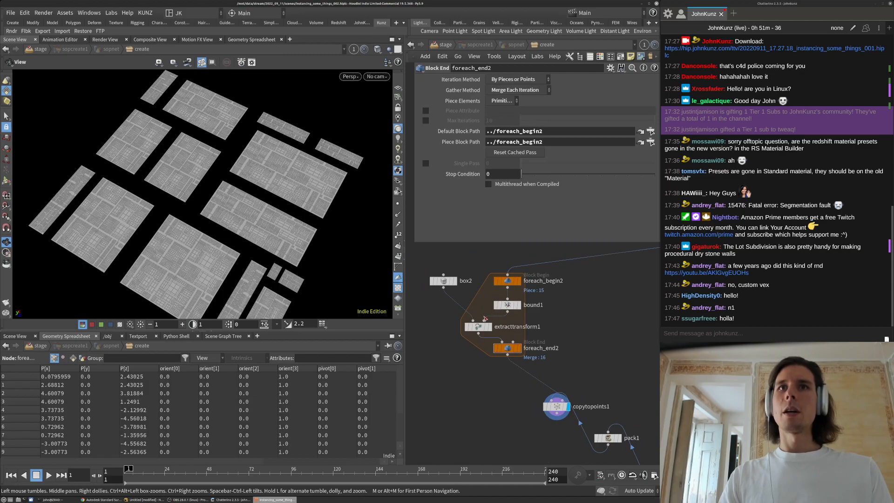
scroll(484, 321, down, 3)
scroll(613, 280, up, 2)
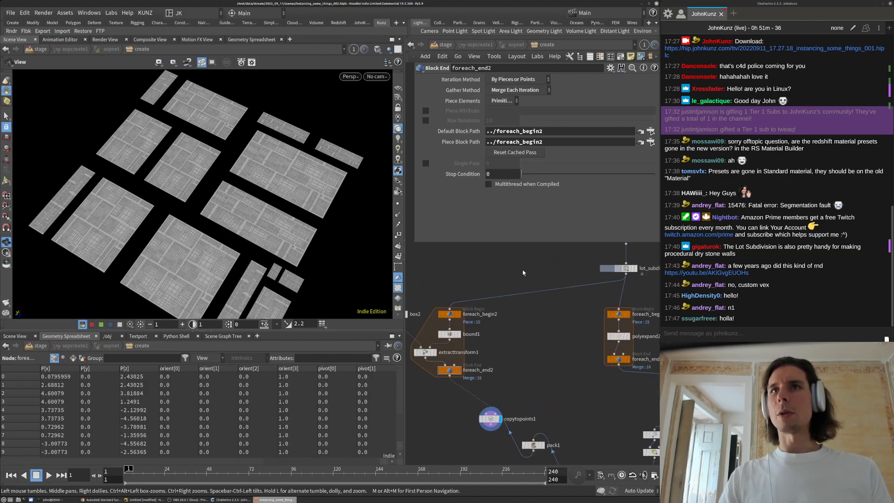
key(ctrl+v)
drag(523, 275, 450, 311)
Set lot_subdivision3 to 6 iterations with random seed 9.04
click(515, 114)
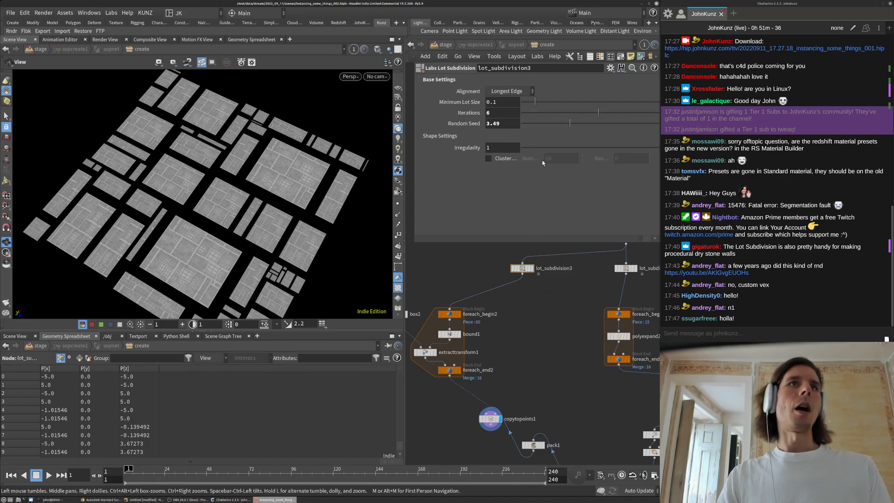
drag(614, 114, 647, 125)
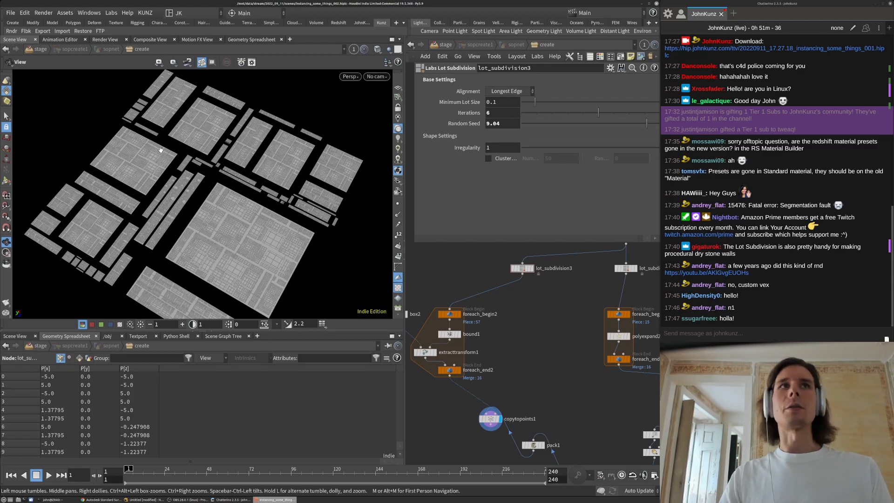
middle_drag(494, 338, 504, 285)
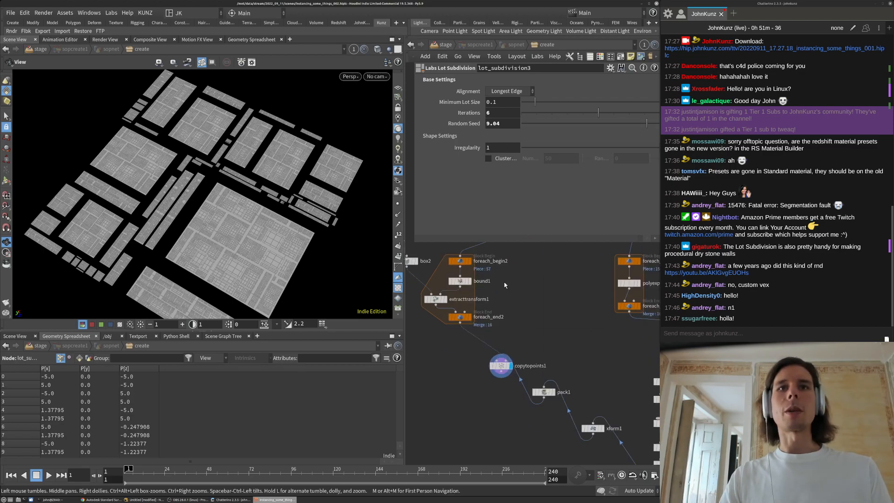
Change xform1's Uniform Scale to .09, then to .1
click(593, 428)
click(502, 147)
text(.08)
key(BackSpace)
text(9)
key(Return)
click(508, 150)
key(BackSpace)
key(BackSpace)
text(1)
key(Return)
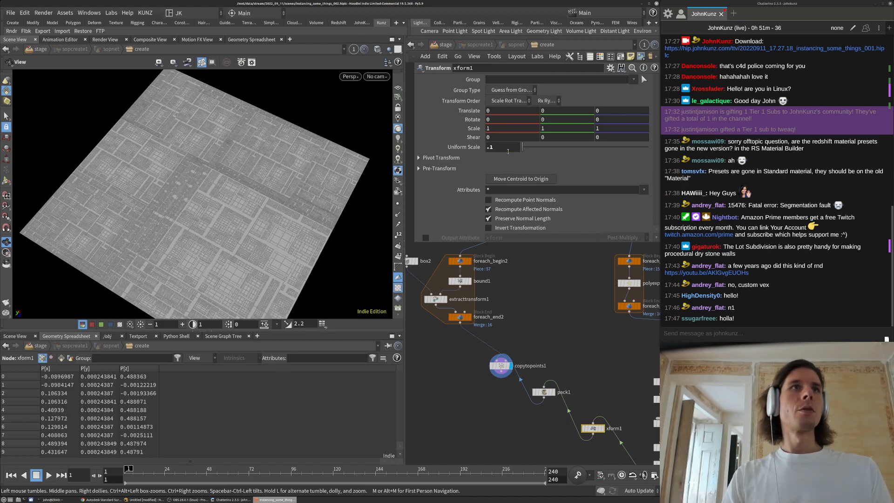
Display foreach_end2's output points in the viewport
click(557, 289)
drag(167, 193, 178, 209)
scroll(177, 191, up, 5)
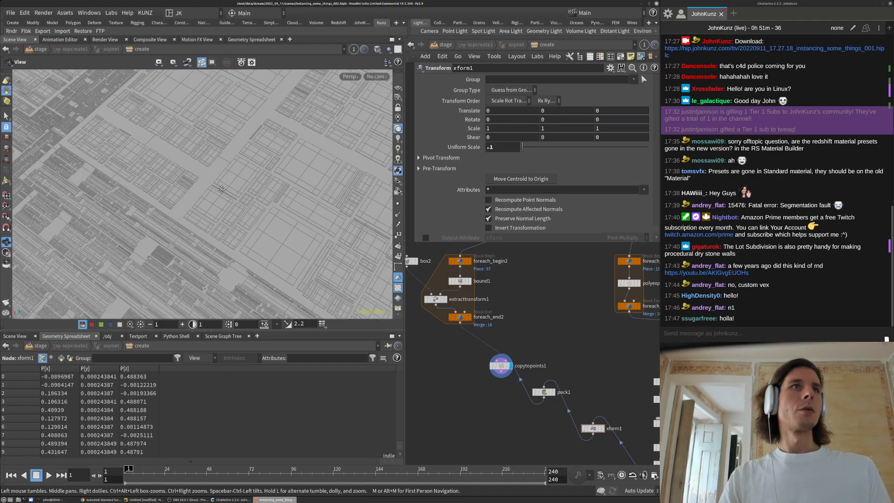
middle_drag(179, 208, 272, 160)
scroll(228, 173, down, 5)
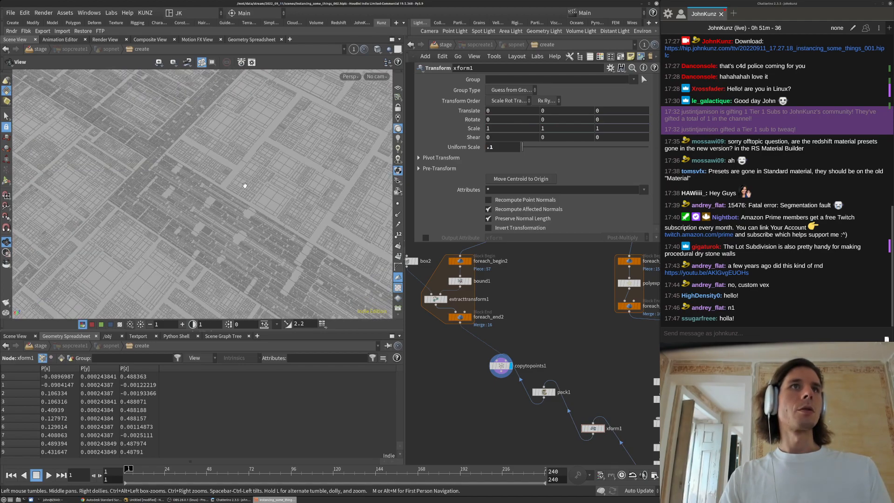
scroll(308, 276, down, 5)
click(470, 317)
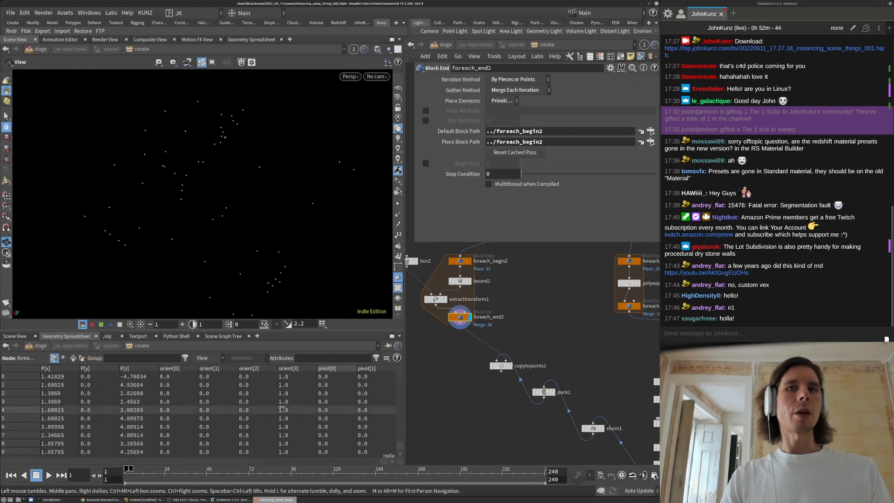
scroll(494, 339, down, 4)
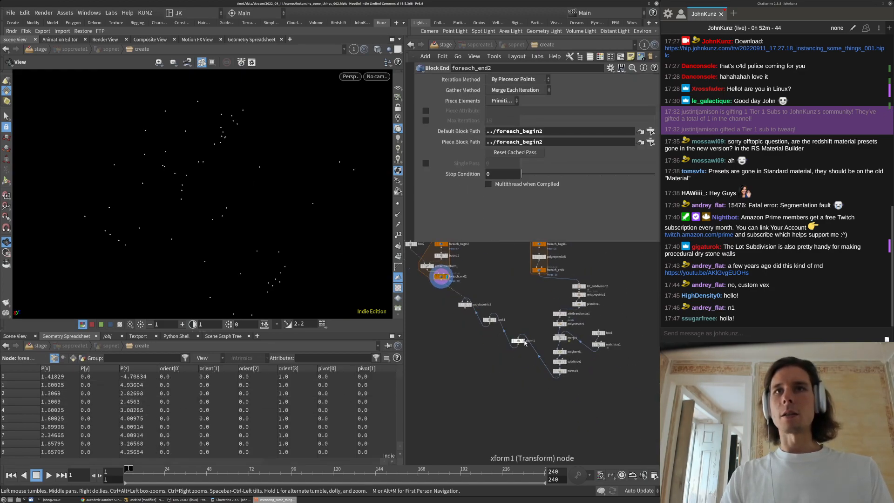
Display xform1's output, move it further down the chain, and frame the tile plane
click(527, 341)
drag(525, 341, 563, 396)
drag(291, 260, 218, 163)
key(space+g)
Move copytopoints1 down and to the right, then bring up the node creation search
right_drag(217, 184, 252, 153)
drag(253, 153, 187, 200)
drag(304, 207, 343, 203)
right_drag(343, 203, 234, 201)
drag(234, 201, 198, 245)
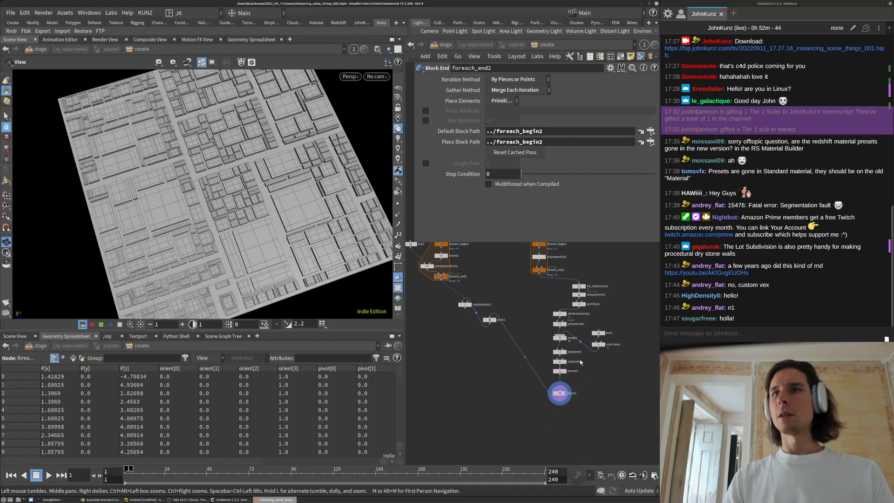
scroll(581, 362, up, 3)
scroll(525, 377, down, 6)
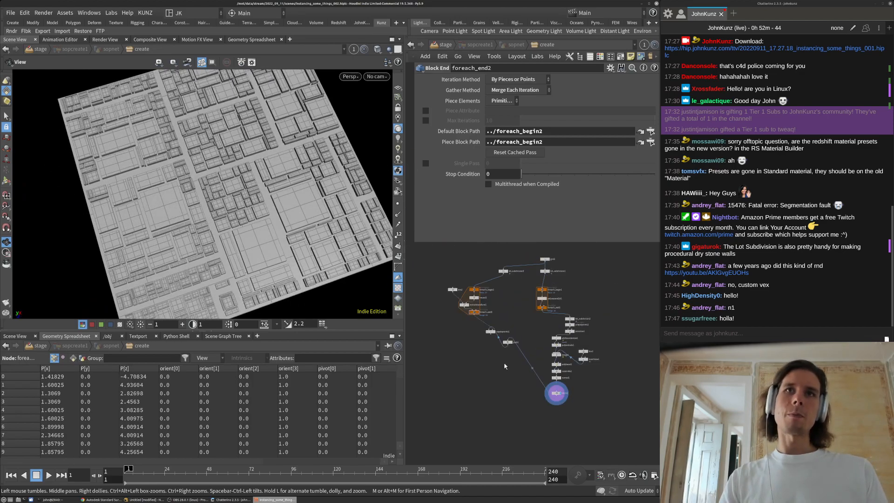
drag(497, 337, 520, 366)
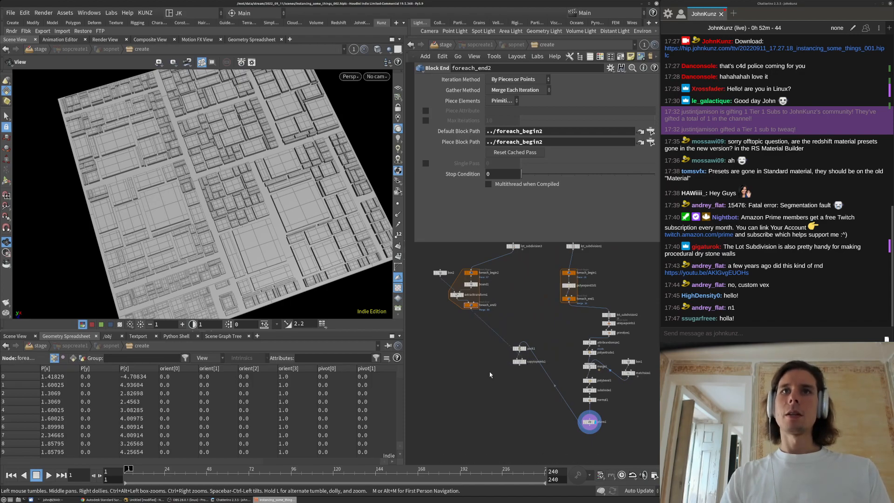
key(Tab)
Add an Output node wired to foreach_end2's result and position it below
text(ou)
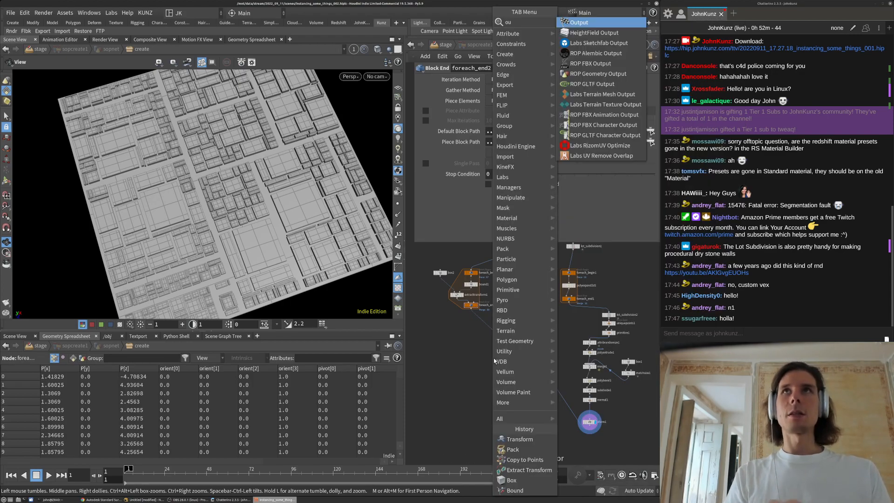
key(Return)
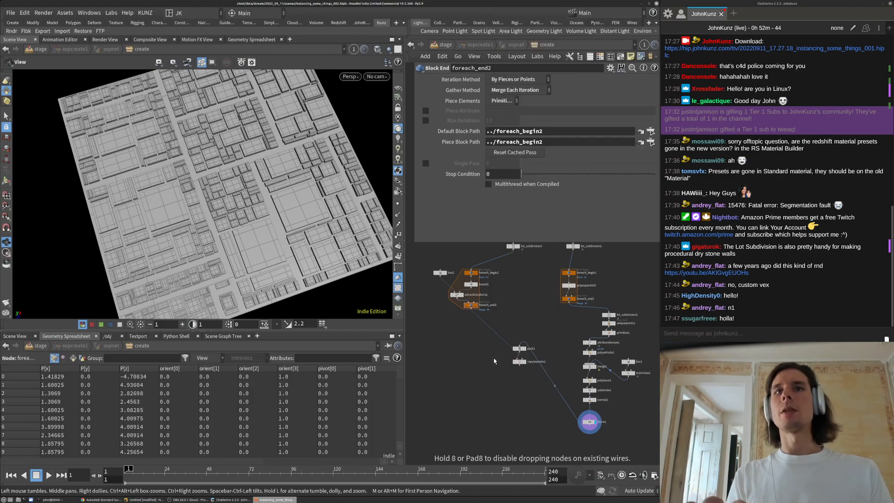
click(488, 358)
scroll(489, 358, up, 3)
drag(485, 356, 448, 276)
middle_drag(469, 364, 504, 325)
drag(524, 324, 486, 346)
scroll(483, 338, down, 2)
scroll(520, 362, up, 3)
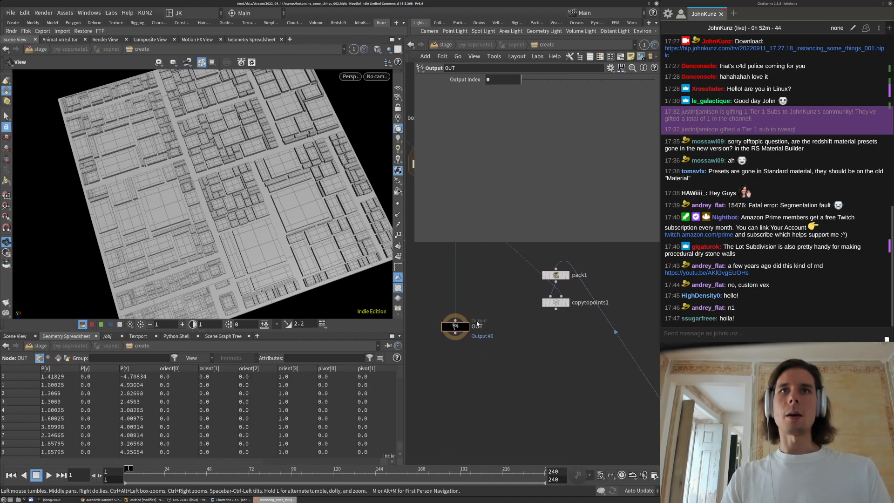
Rename the Output node to OUT_instance_points
double_click(479, 326)
text(instance_points)
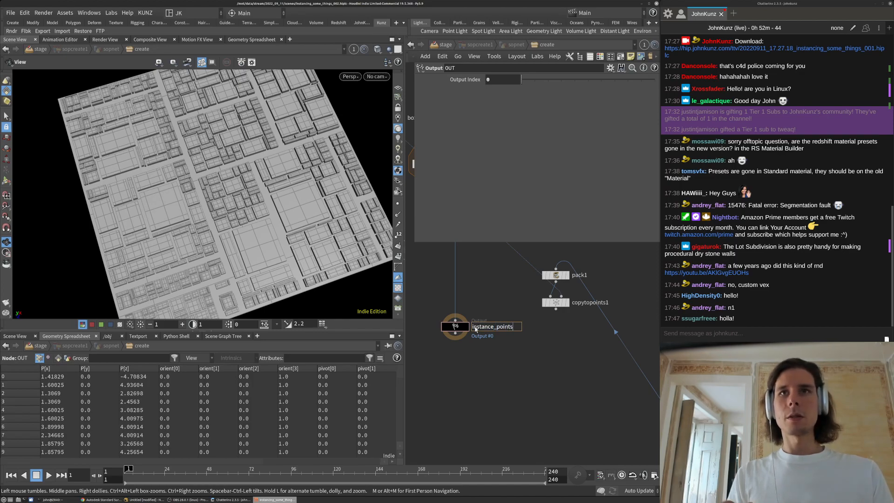
key(Return)
double_click(475, 328)
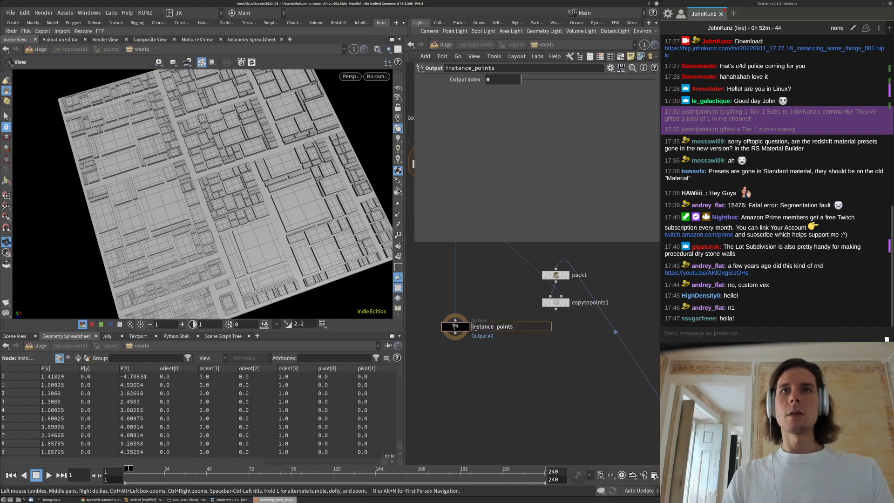
click(474, 327)
text(OUT)
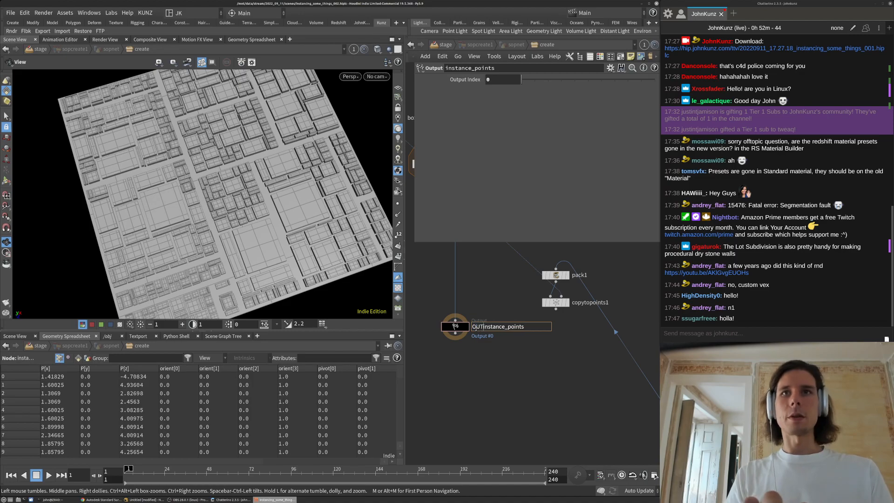
text(_)
key(Return)
scroll(502, 304, down, 3)
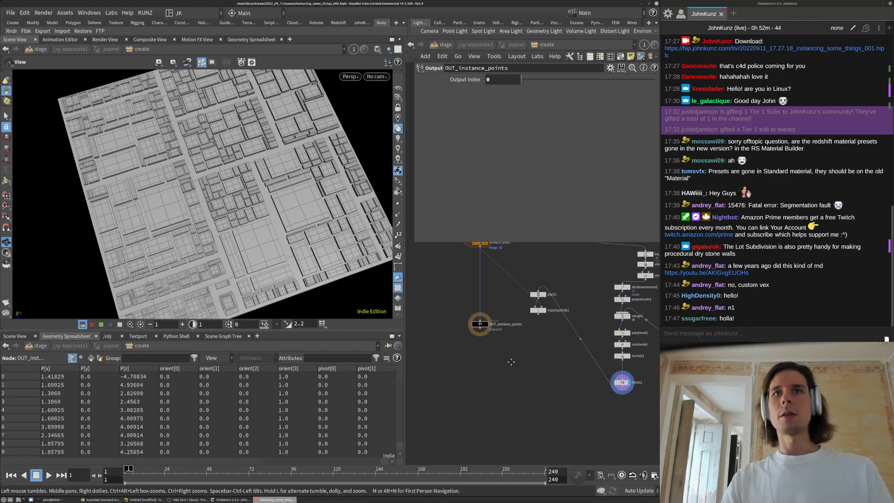
scroll(500, 82, up, 1)
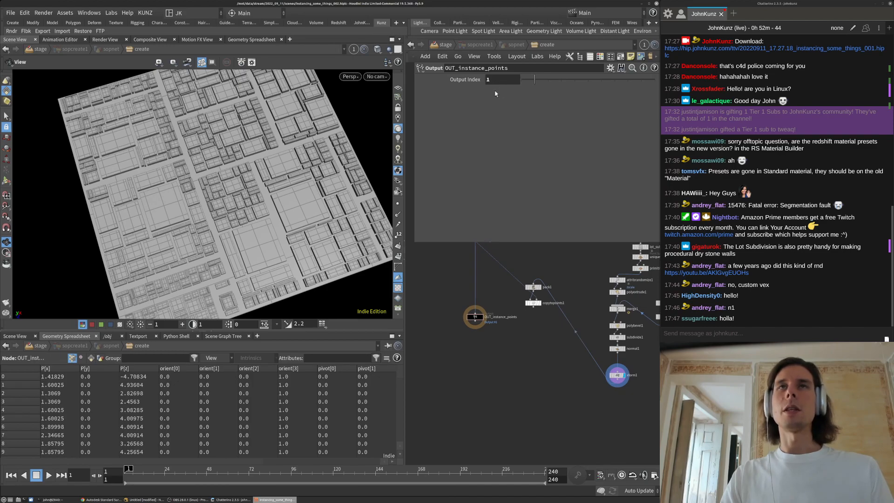
Duplicate the output node and place the copy directly under xform1
alt+drag(475, 316, 611, 388)
scroll(516, 79, down, 1)
scroll(515, 334, up, 4)
drag(525, 347, 616, 352)
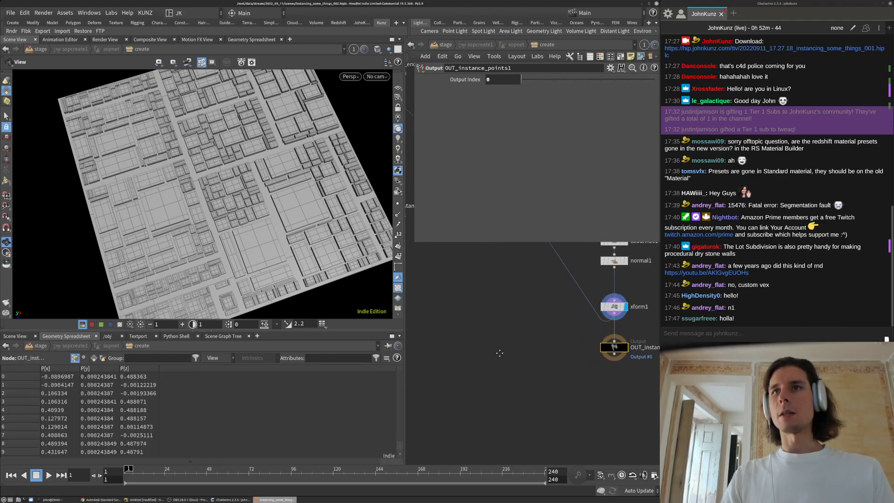
middle_drag(497, 353, 392, 354)
scroll(573, 356, up, 3)
Rename the duplicated output node to OUT_instance_shape
double_click(583, 343)
text(shape)
key(Return)
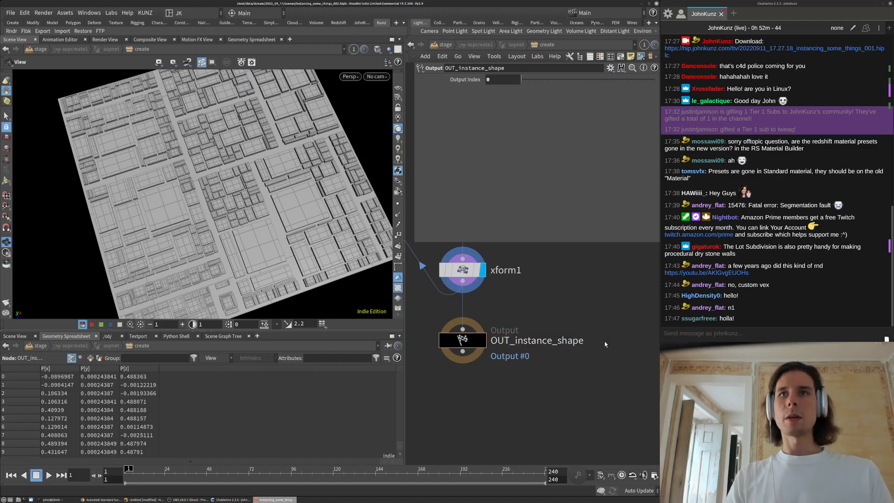
scroll(582, 326, down, 5)
middle_drag(567, 319, 580, 341)
scroll(550, 325, down, 3)
scroll(553, 364, up, 4)
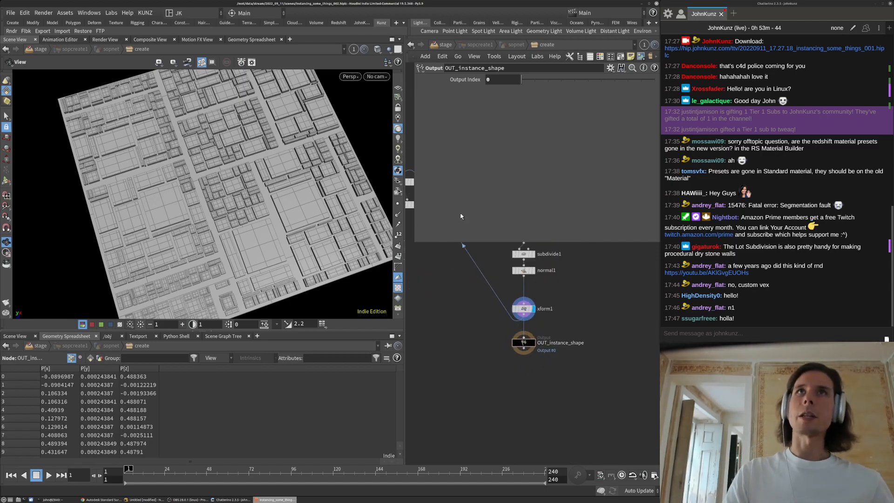
At /stage, create the copytopoints2 Copy to Points instancer and wire sopcreate1 into it
click(437, 47)
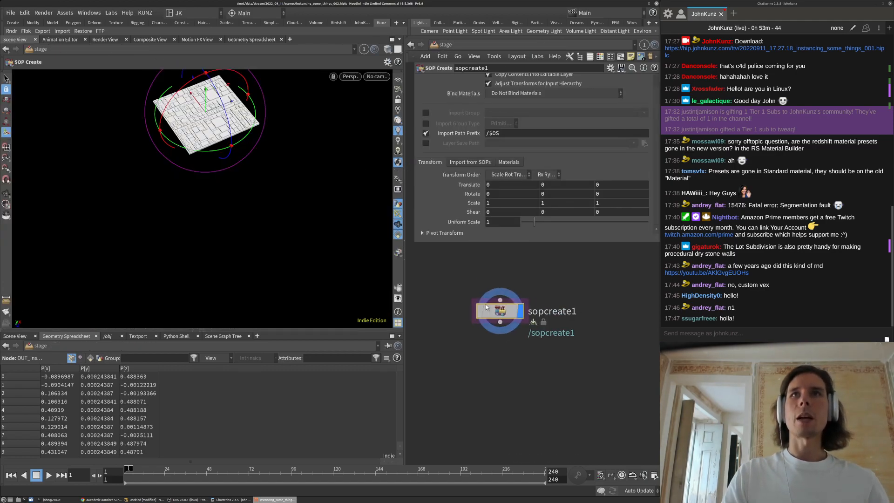
key(Tab)
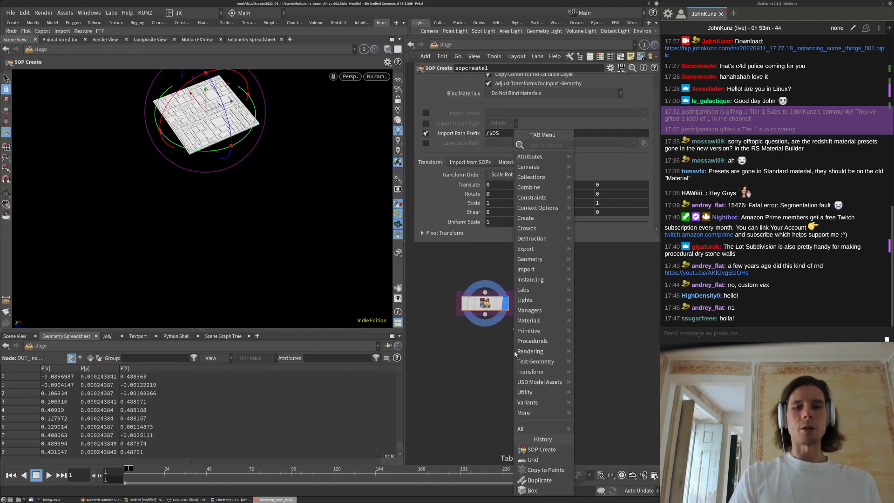
text(copy)
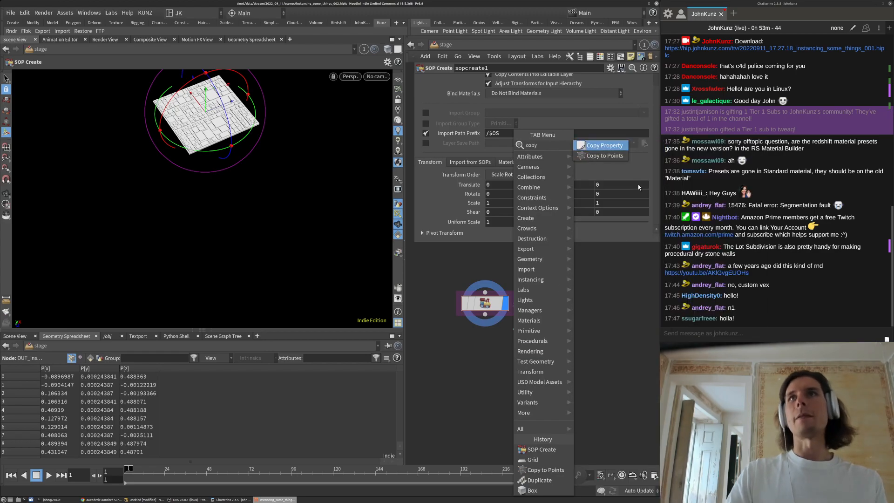
click(604, 156)
click(507, 410)
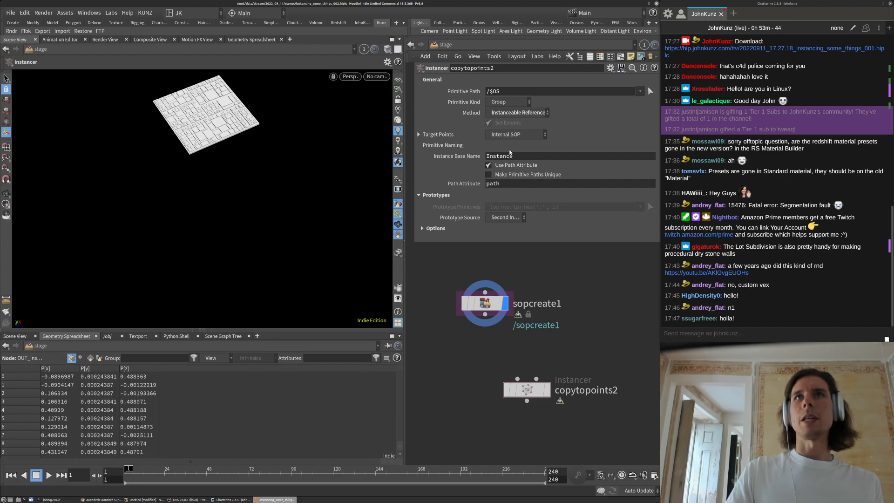
click(536, 378)
drag(527, 393, 485, 384)
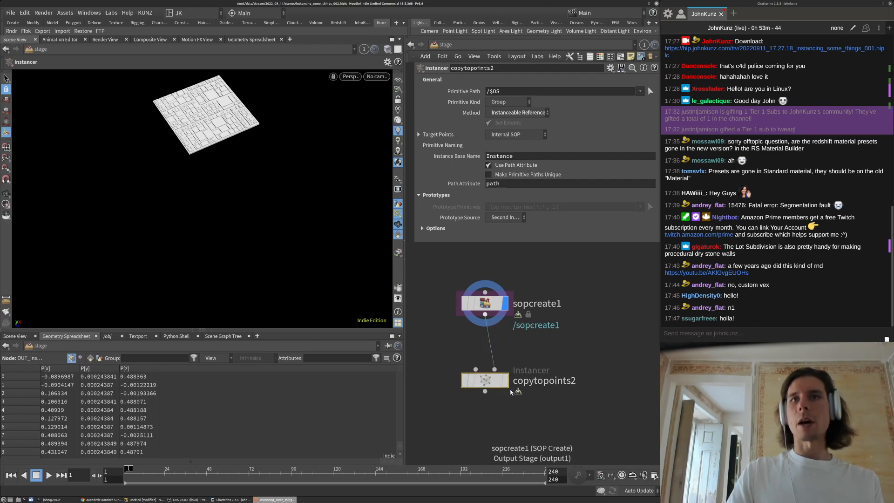
Inside copytopoints2, add an Object Merge node below add1
double_click(487, 381)
key(Tab)
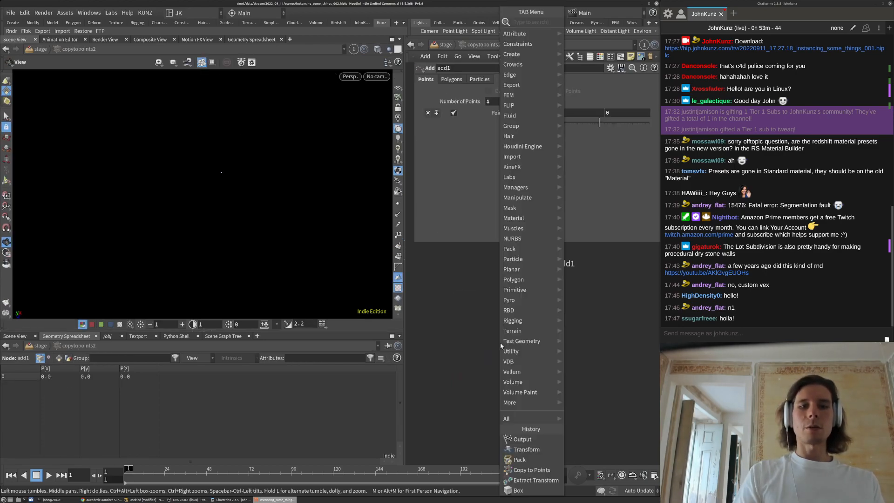
text(obje)
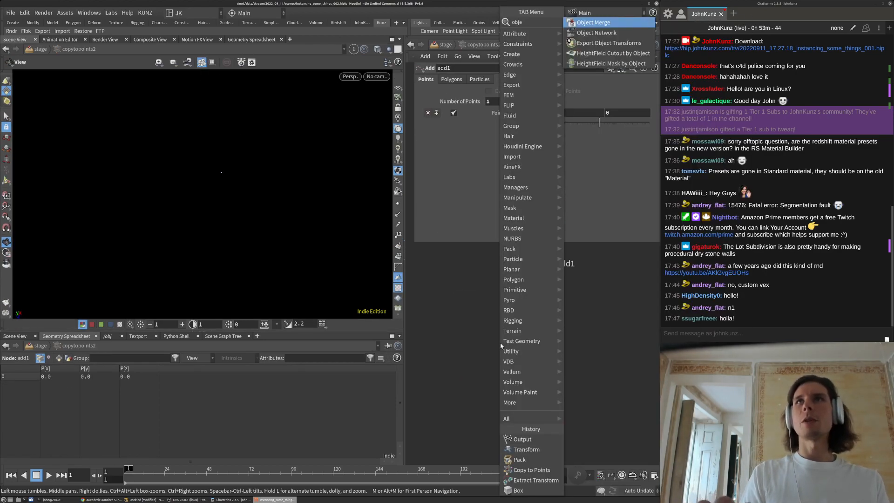
key(Return)
click(499, 343)
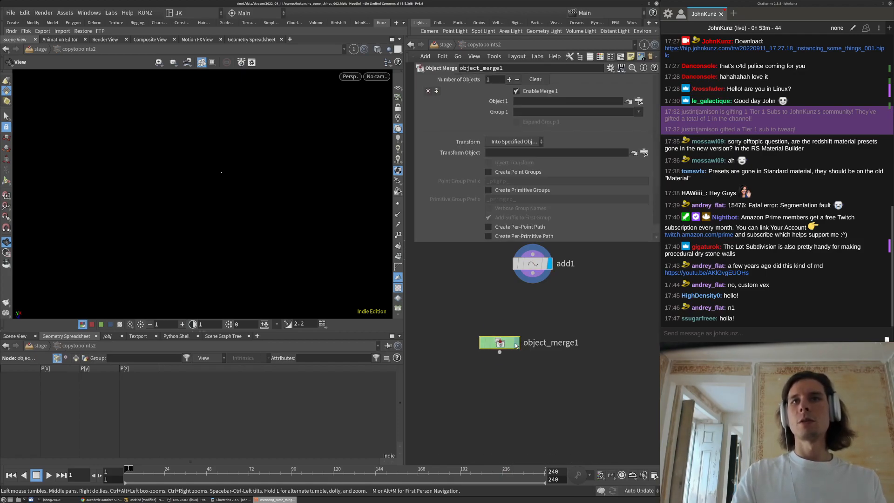
Point object_merge1 at OUT_instance_points using a relative path
click(638, 101)
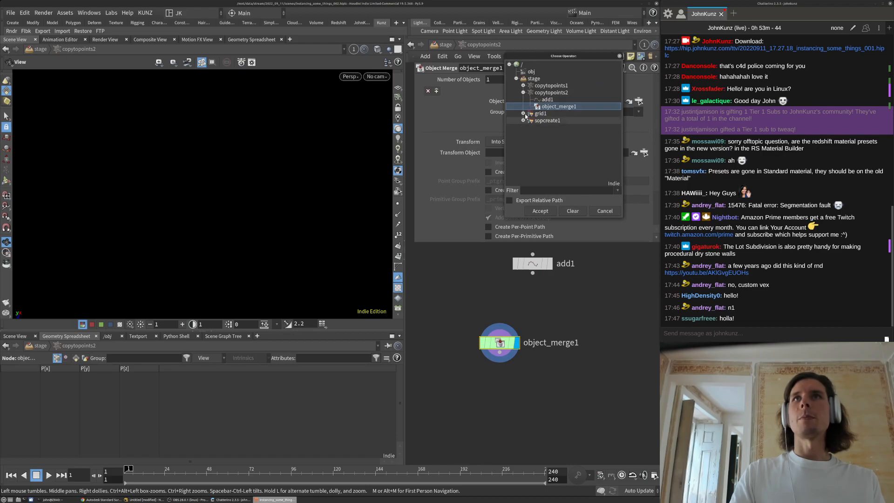
click(530, 128)
click(537, 141)
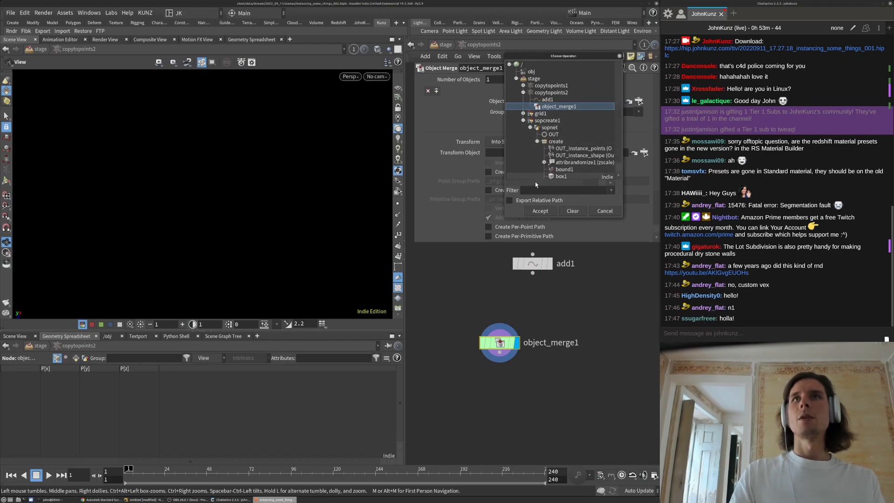
drag(506, 213, 456, 255)
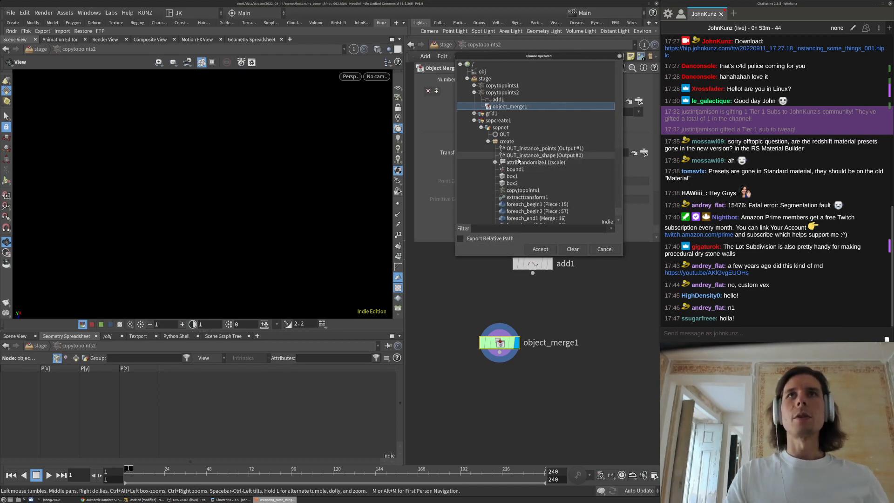
scroll(516, 184, down, 1)
scroll(517, 183, down, 2)
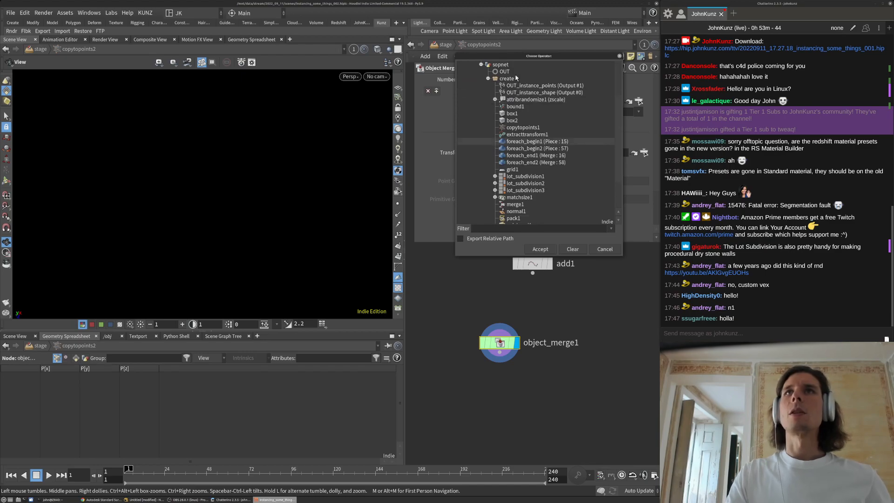
click(531, 86)
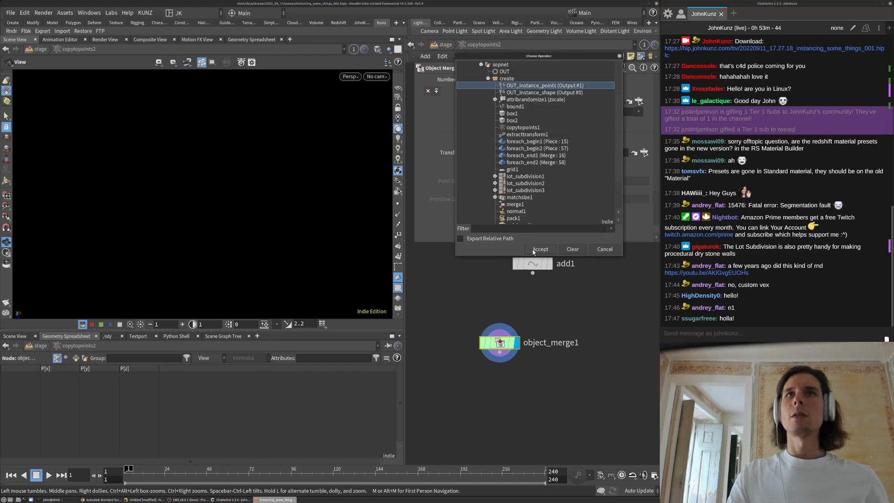
click(539, 249)
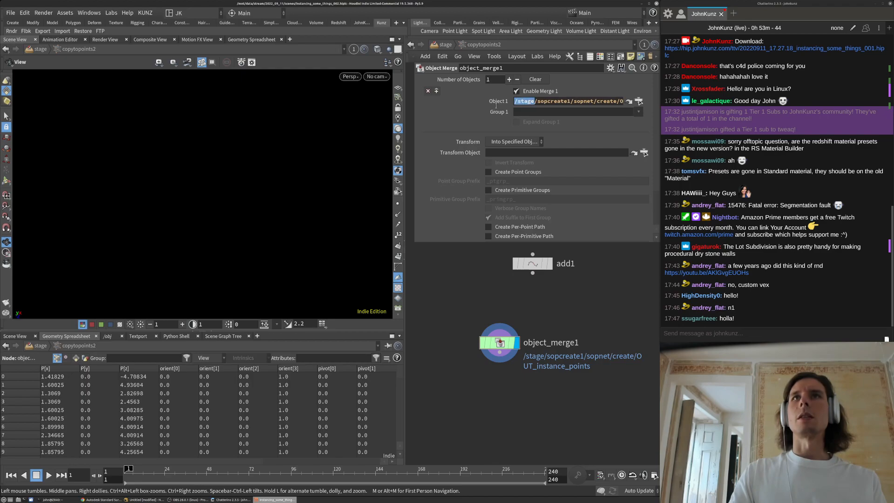
click(639, 100)
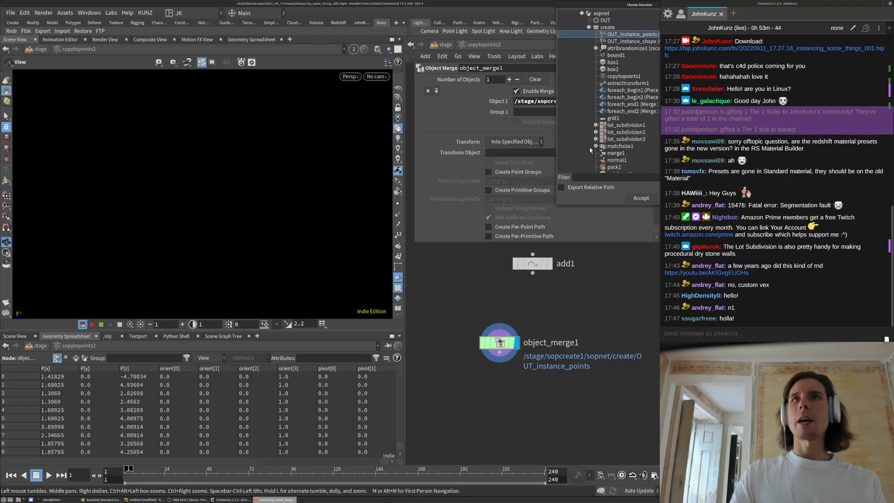
click(641, 198)
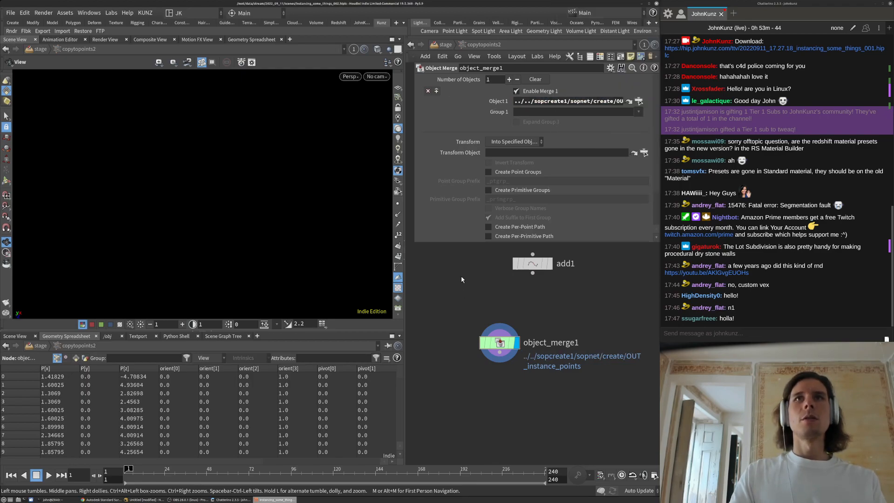
middle_drag(462, 279, 469, 268)
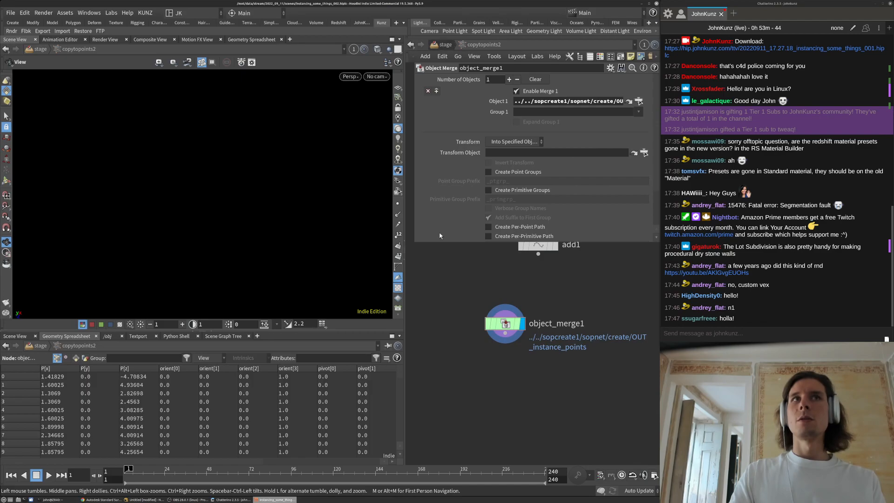
Return to the stage level and frame the instanced city layout from above
key(u)
key(space+g)
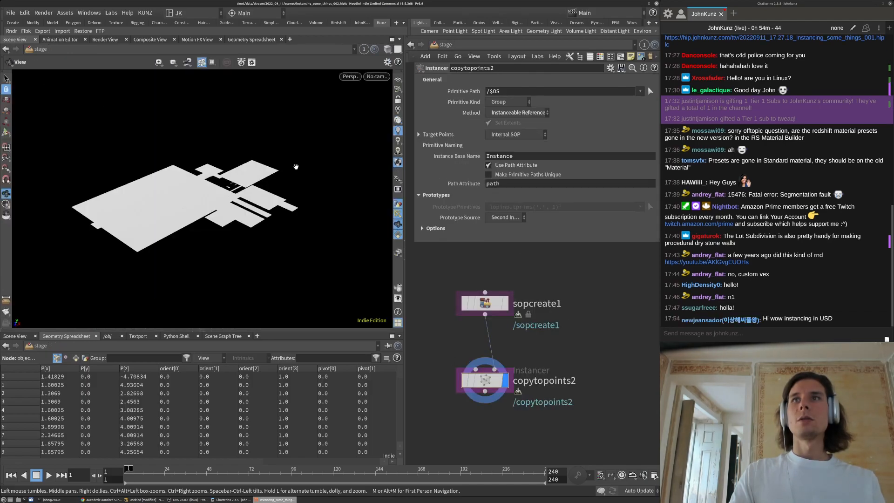
drag(264, 176, 297, 233)
right_drag(239, 212, 332, 151)
drag(303, 165, 273, 220)
key(Return)
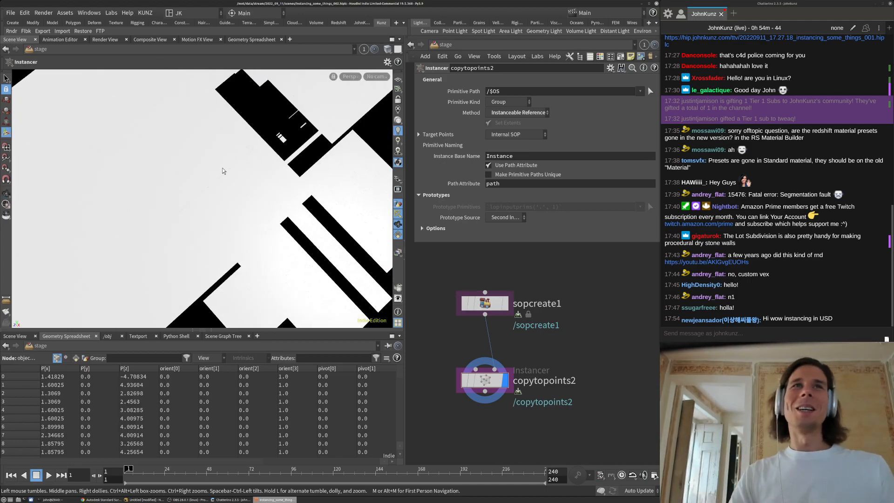
scroll(224, 170, down, 4)
middle_drag(527, 264, 526, 263)
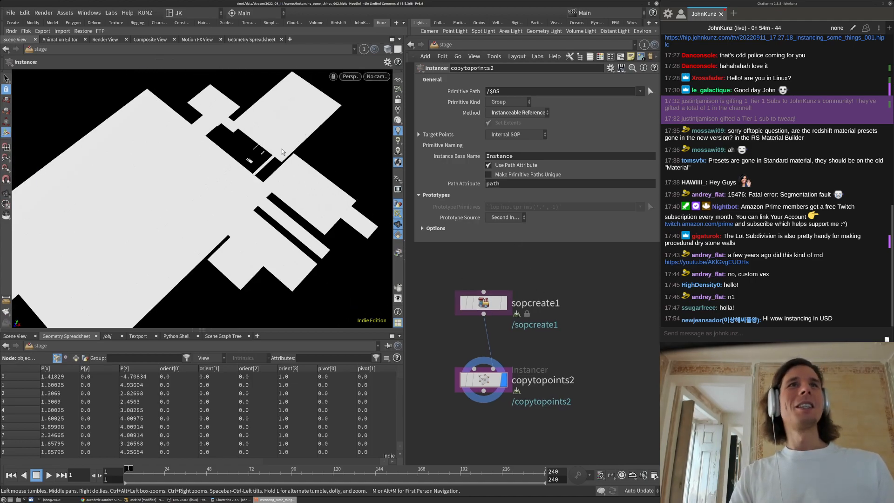
key(Escape)
Change the viewport shading and orbit around the instanced lot layout
mouse_move(283, 152)
mouse_down()
mouse_move(289, 159)
mouse_move(312, 78)
mouse_move(278, 215)
mouse_up()
click(388, 49)
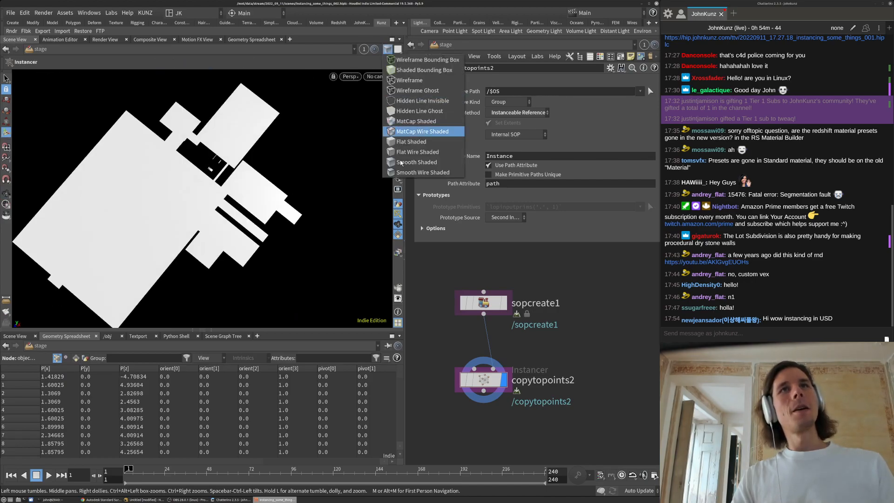
click(401, 162)
key(Return)
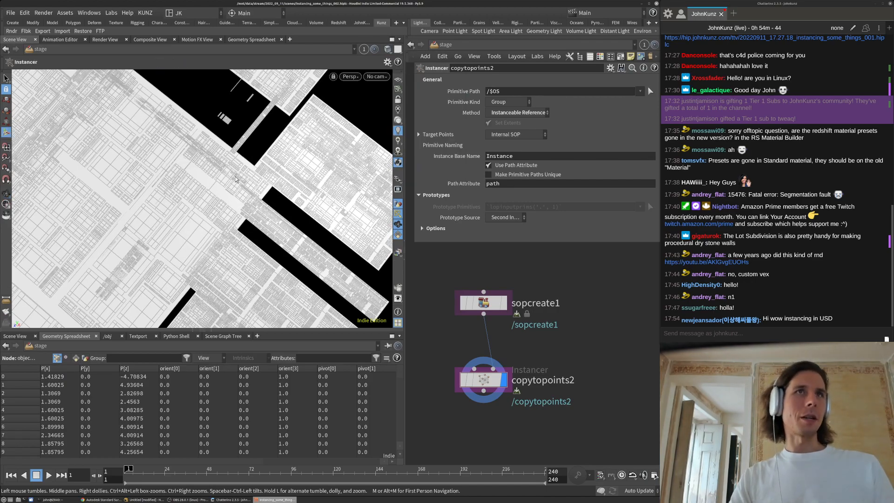
key(Escape)
drag(246, 150, 293, 134)
key(Return)
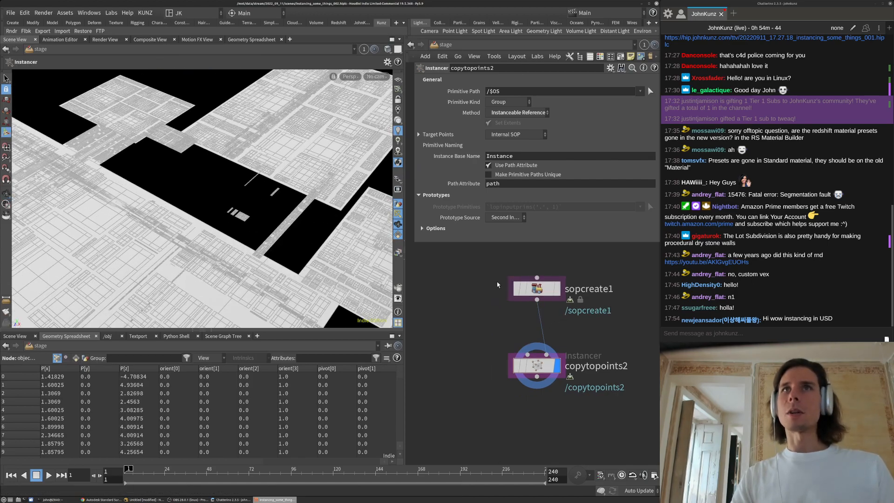
key(Escape)
drag(250, 166, 258, 121)
key(Return)
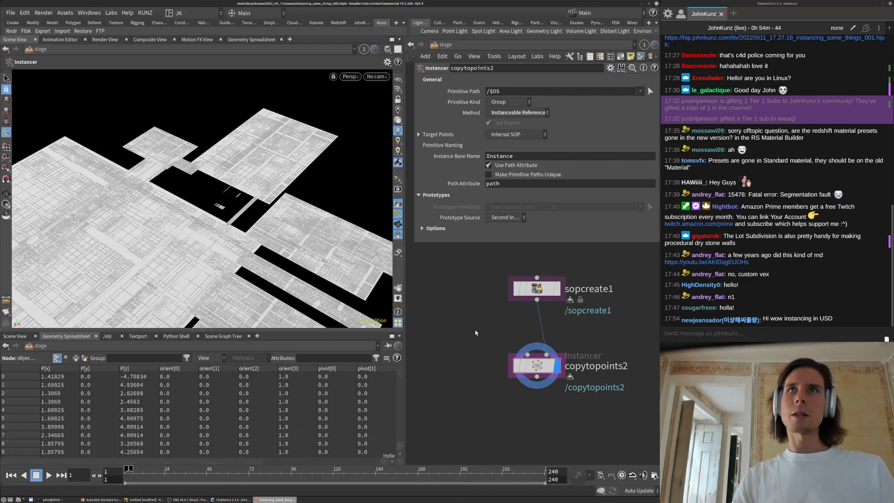
Check the merge inside copytopoints2, then go back to the stage level
double_click(536, 365)
click(443, 45)
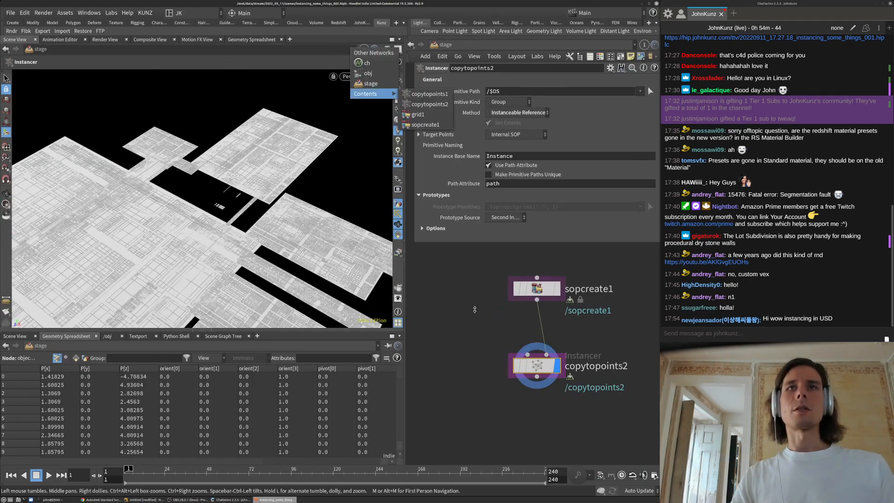
click(475, 311)
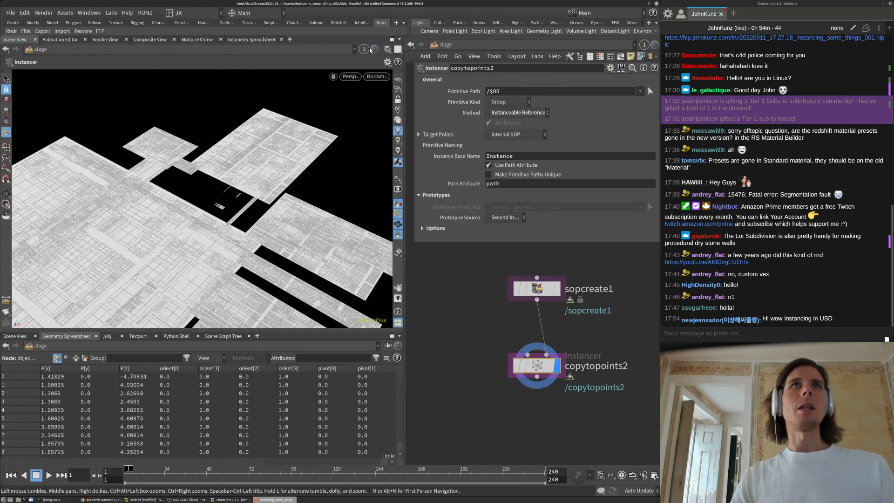
Inside copytopoints2, set object_merge1's Transform to Into This Object
double_click(537, 365)
click(513, 139)
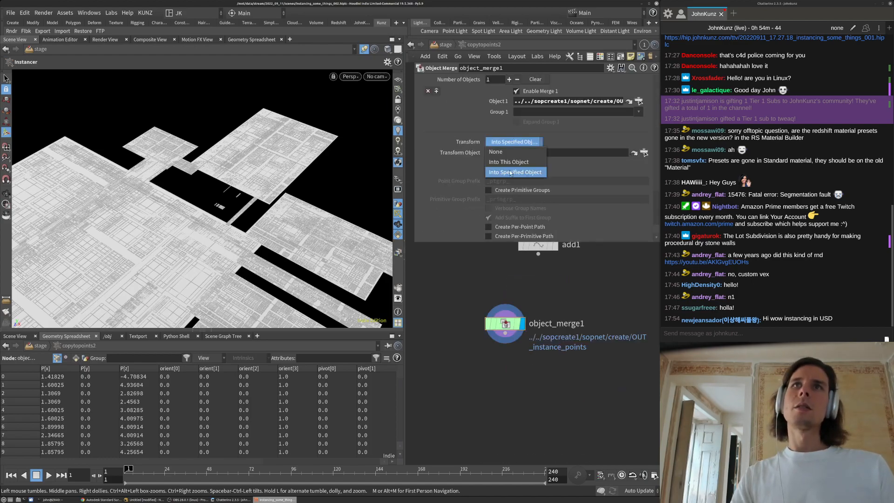
click(510, 162)
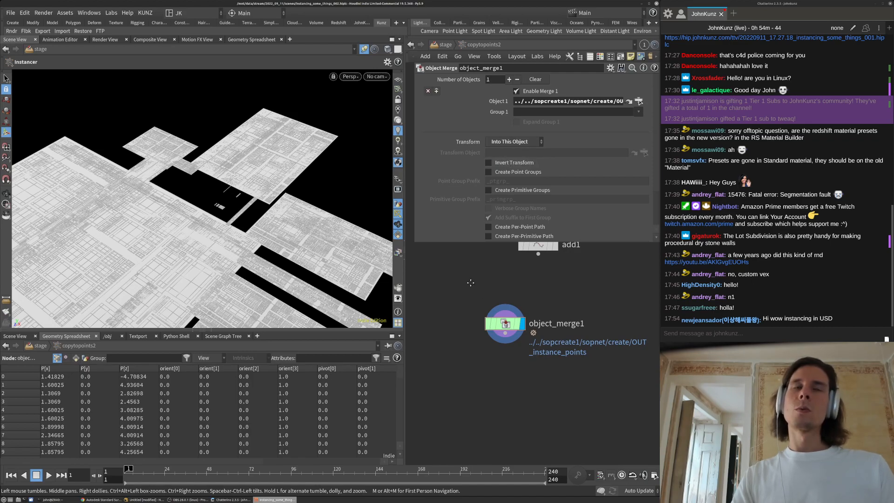
middle_drag(470, 283, 457, 261)
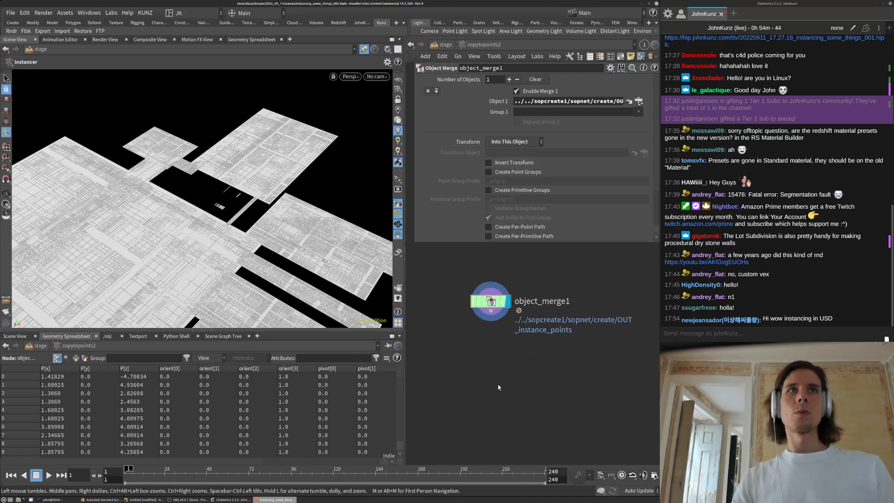
Zoom and tumble the viewport to inspect the instanced lot layout across the plane
middle_drag(498, 385, 498, 370)
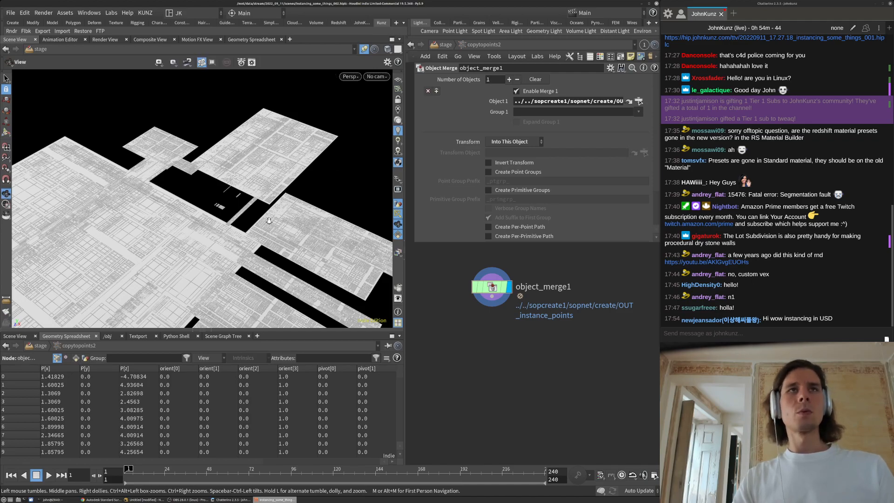
alt+right_drag(335, 177, 210, 247)
alt+drag(210, 248, 175, 303)
alt+right_drag(174, 303, 262, 212)
alt+drag(262, 212, 242, 205)
alt+right_drag(242, 205, 172, 258)
middle_drag(506, 356, 495, 377)
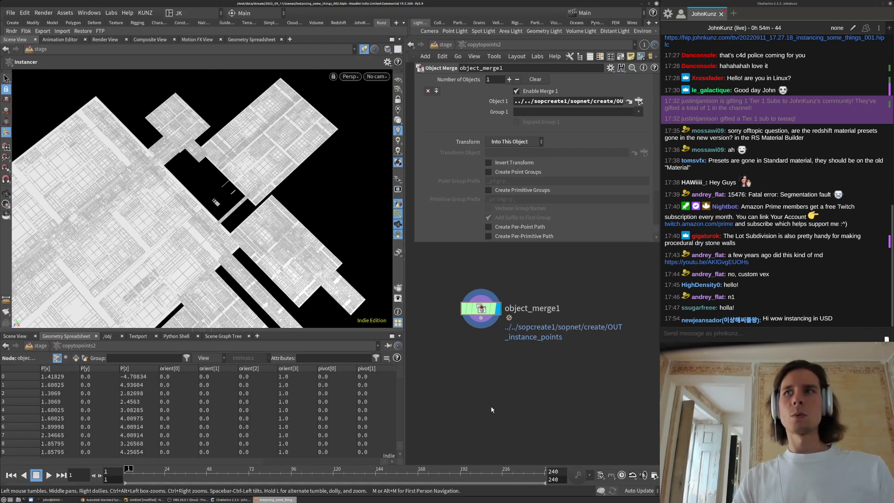
key(Tab)
Add an Attribute Wrangle wired below object_merge1 and set it as the displayed node
key(Escape)
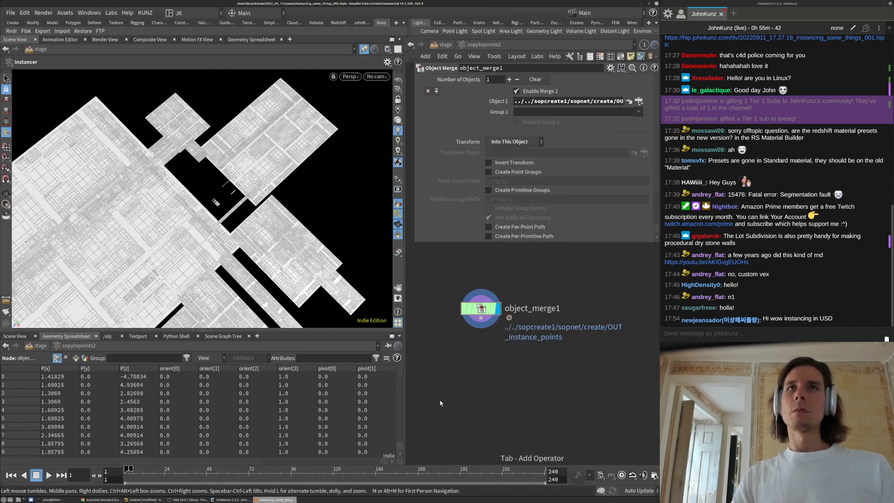
click(488, 358)
drag(476, 348, 481, 319)
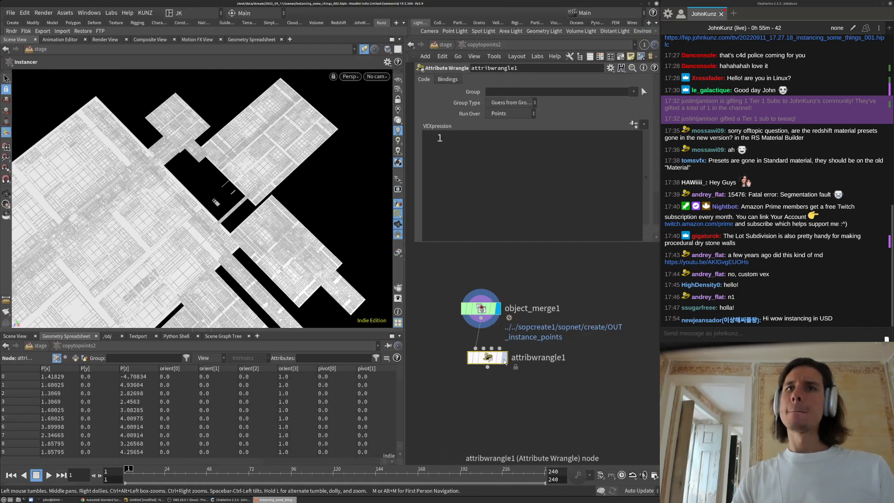
click(504, 360)
drag(192, 461, 383, 454)
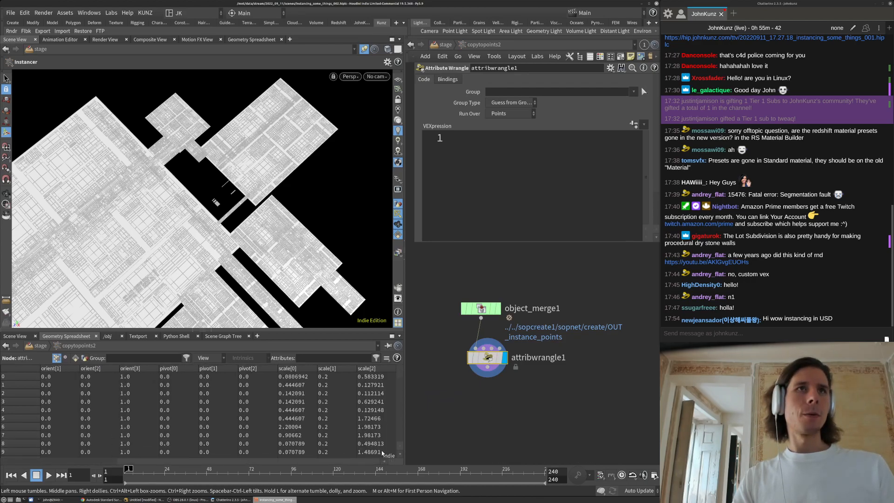
drag(491, 363, 485, 361)
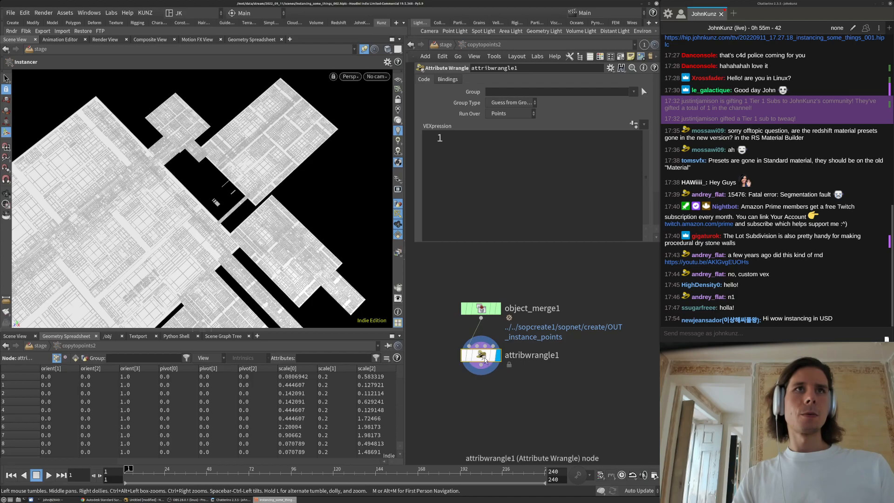
scroll(237, 222, up, 4)
drag(237, 221, 327, 180)
click(504, 135)
text(v@scale)
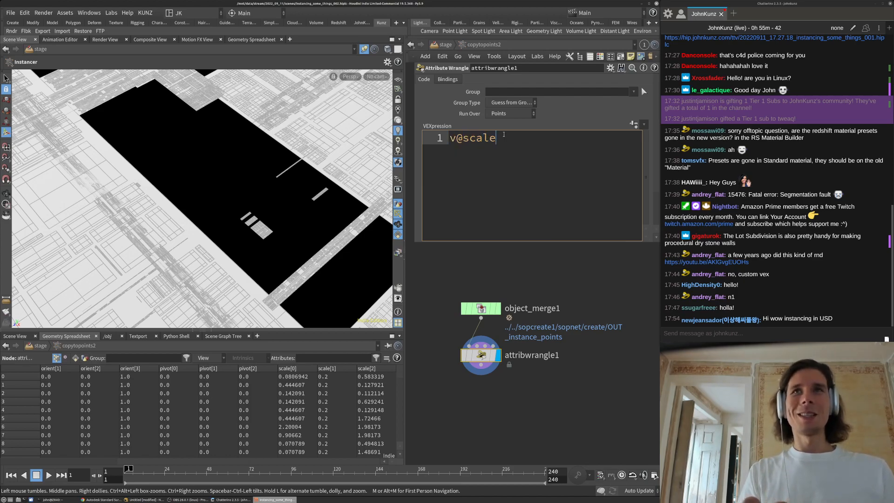
text( =)
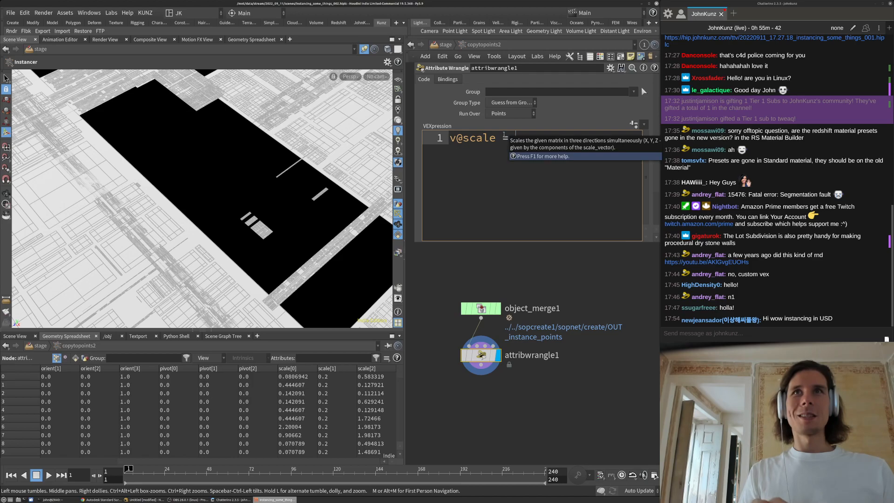
text( v@sc)
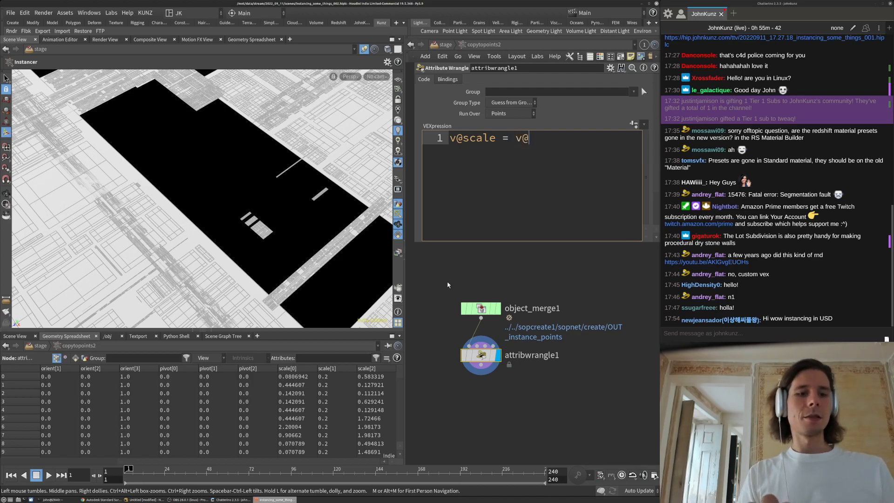
text(ale.)
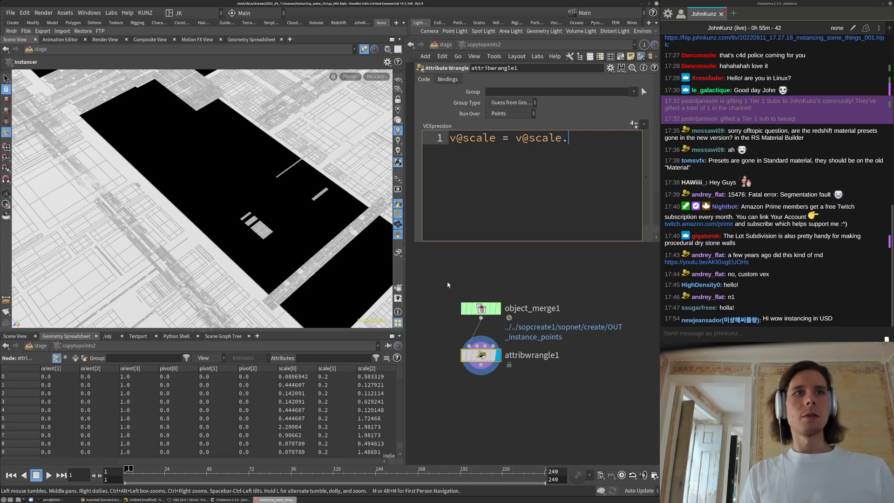
text(x)
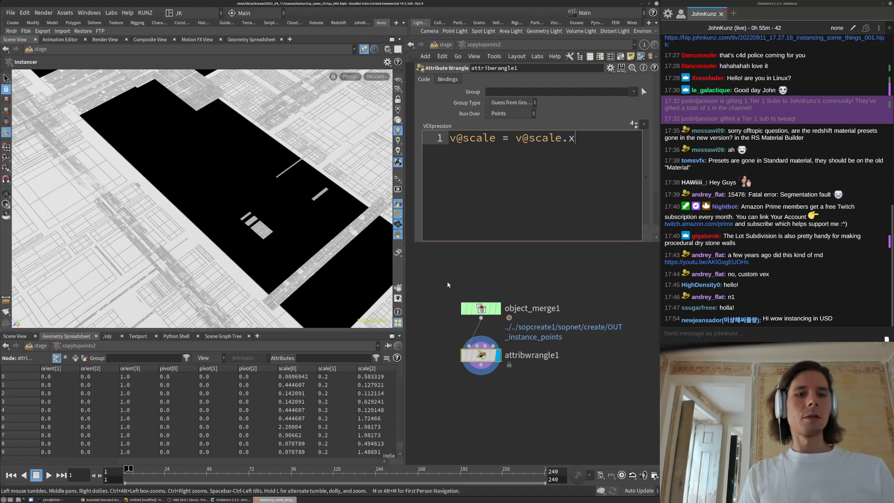
text(zy;)
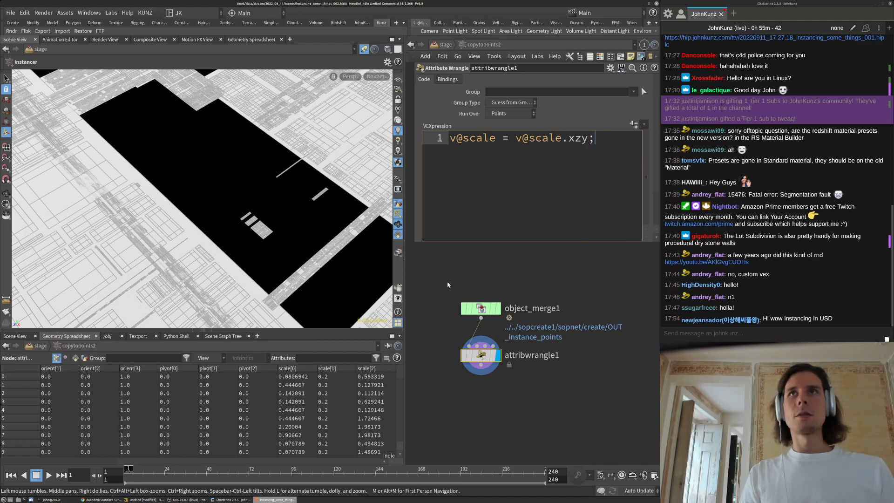
key(ctrl+Return)
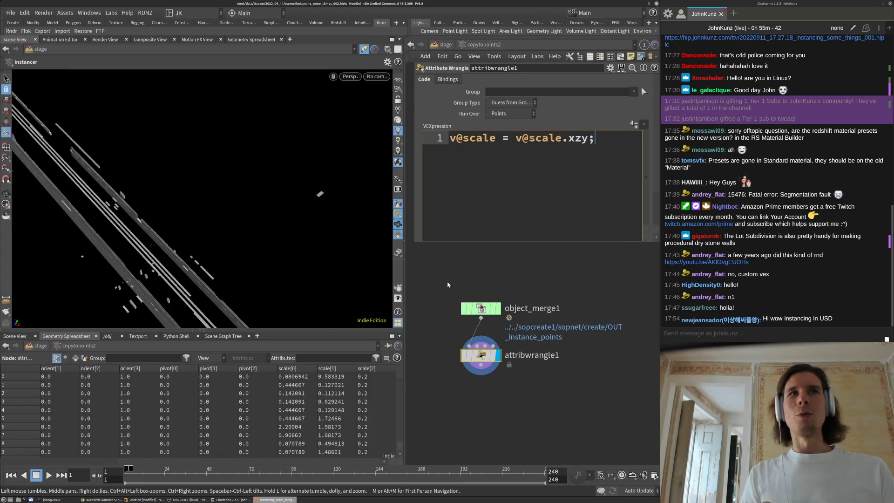
drag(146, 149, 388, 193)
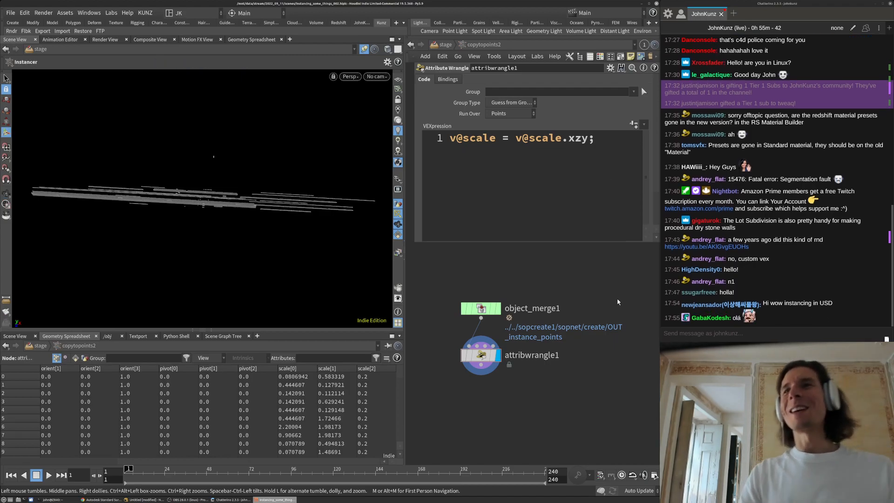
Revise the wrangle's scale swizzle, testing alternative axis orders and checking the result in the viewport
click(586, 142)
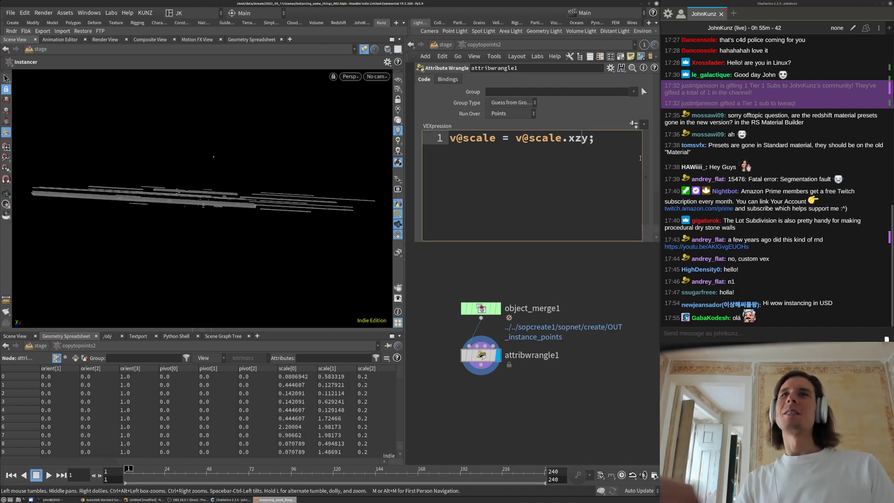
key(BackSpace)
key(BackSpace)
key(BackSpace)
text(zxy)
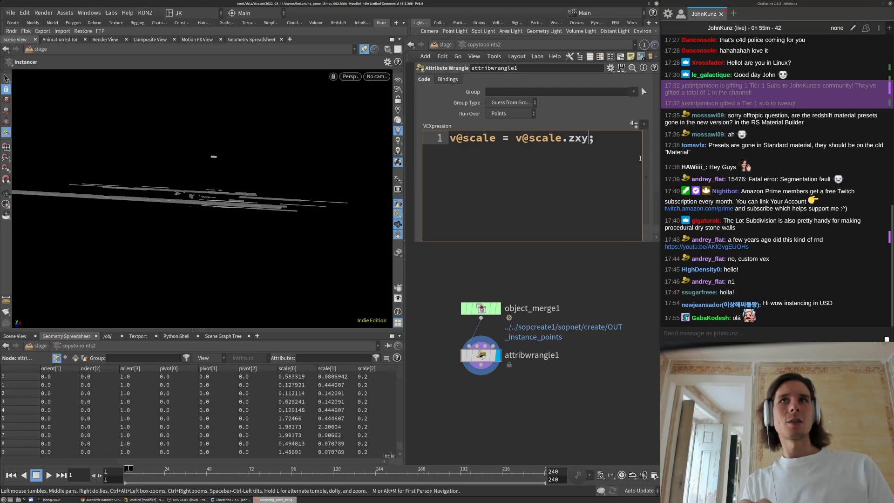
key(BackSpace)
key(BackSpace)
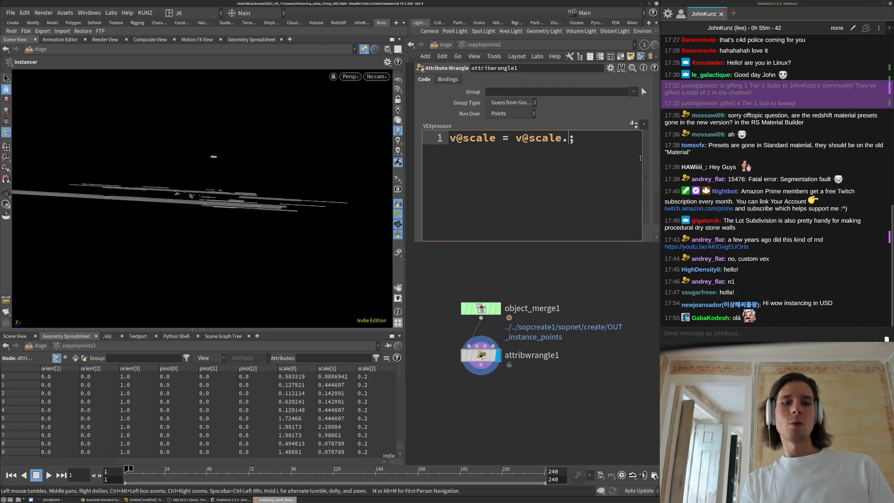
text(yzx)
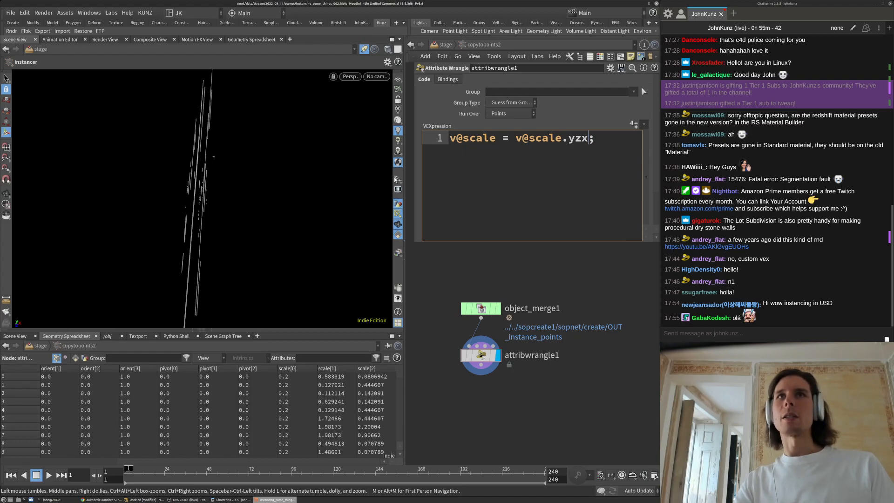
key(Escape)
drag(255, 138, 245, 172)
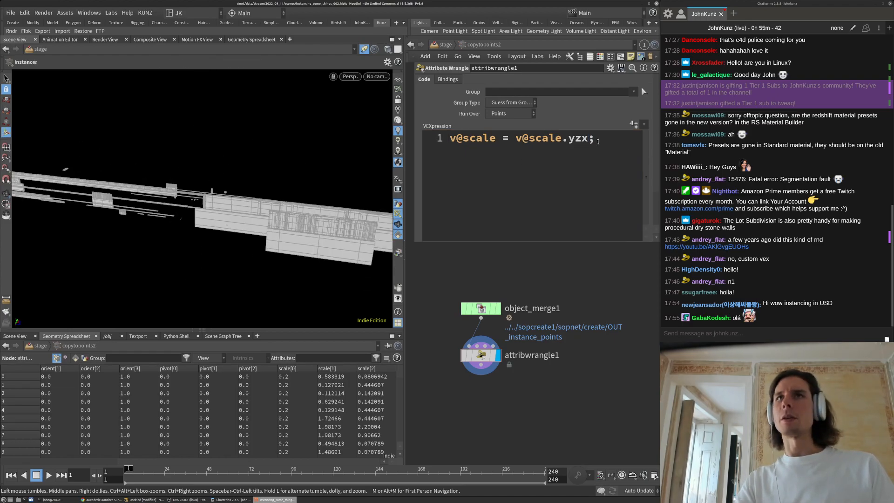
click(584, 140)
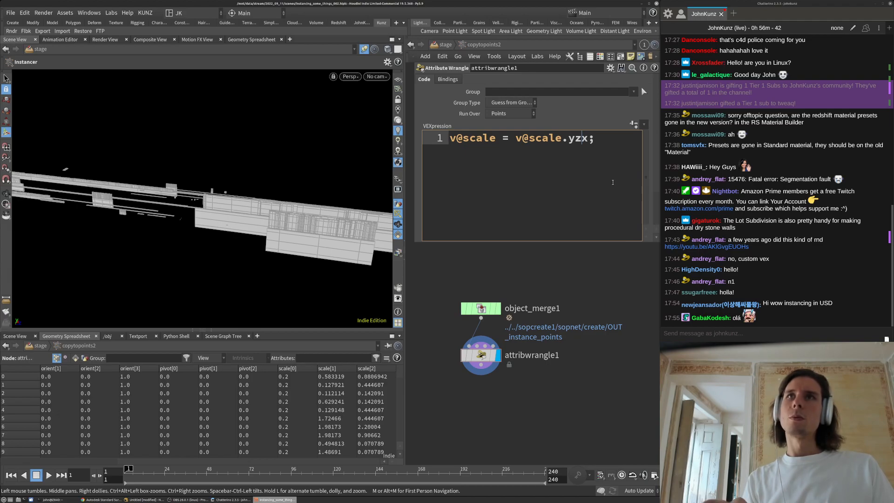
click(576, 276)
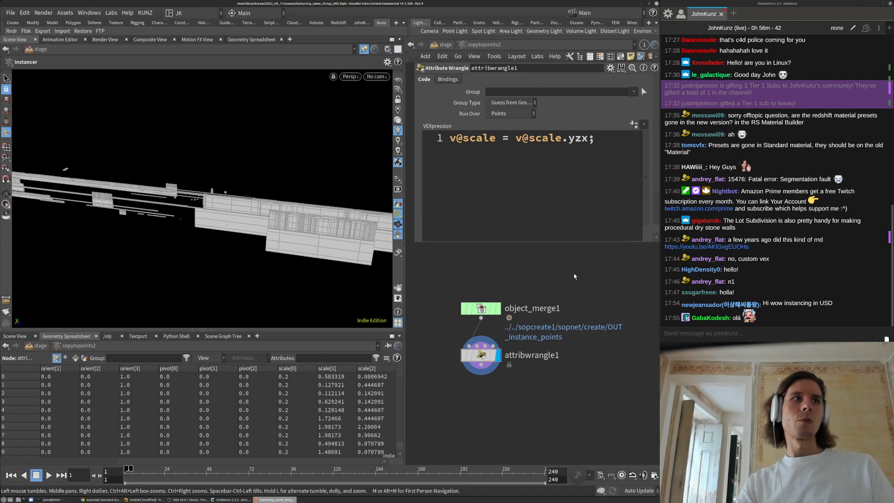
click(590, 135)
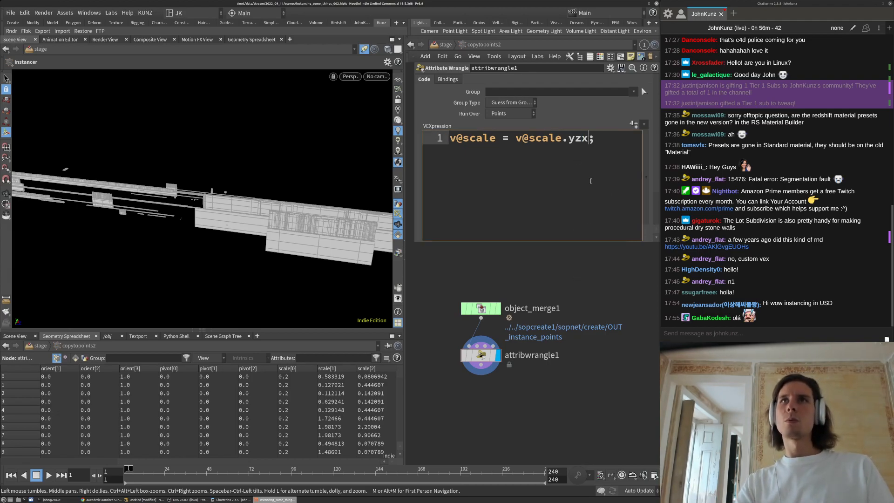
key(BackSpace)
Apply the yzz and then zzz scale swizzles and view the whole tile layout
text(z)
click(608, 292)
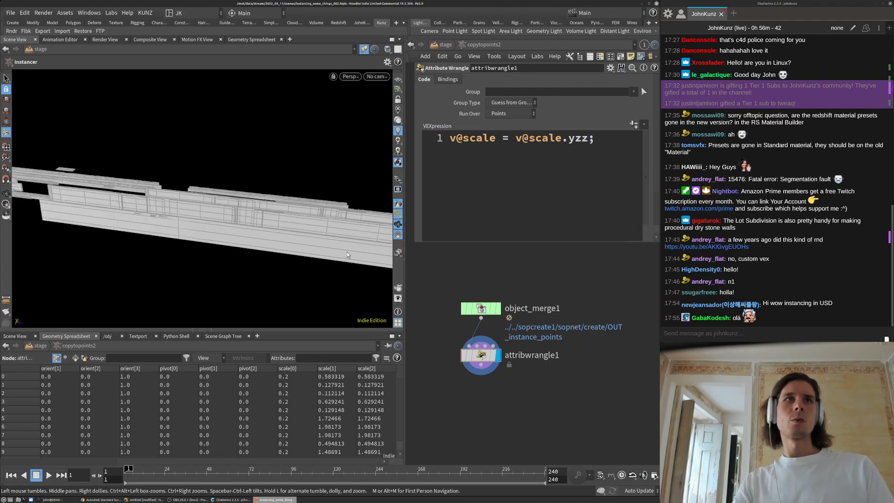
drag(575, 138, 568, 139)
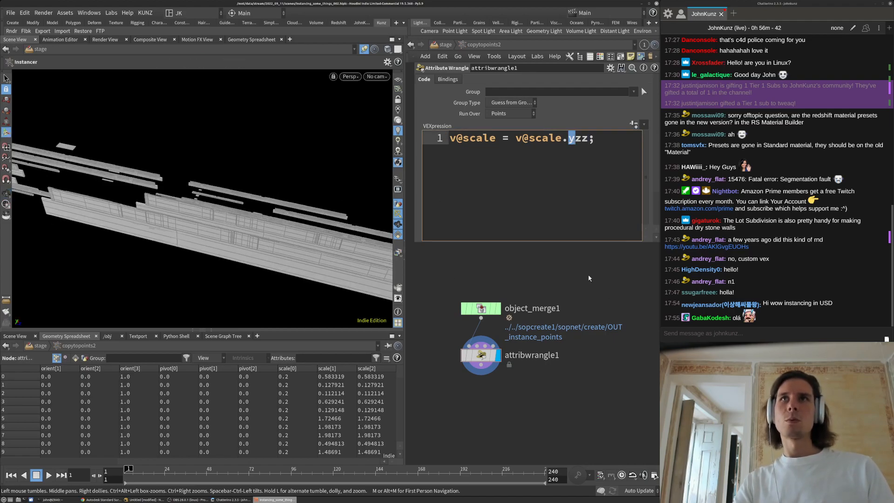
text(z)
click(589, 277)
right_drag(331, 195, 118, 259)
drag(118, 259, 251, 218)
right_drag(233, 226, 184, 238)
middle_drag(184, 237, 149, 242)
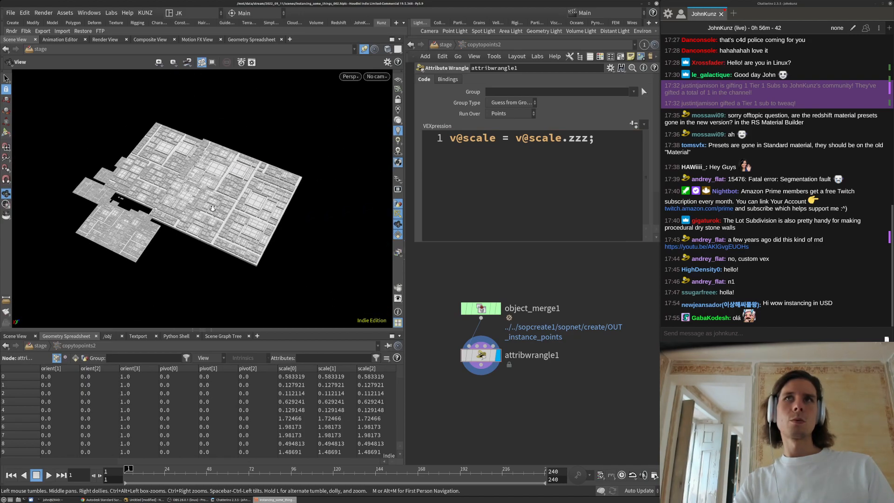
right_drag(149, 242, 225, 201)
click(588, 139)
key(BackSpace)
key(BackSpace)
key(BackSpace)
text(xxx)
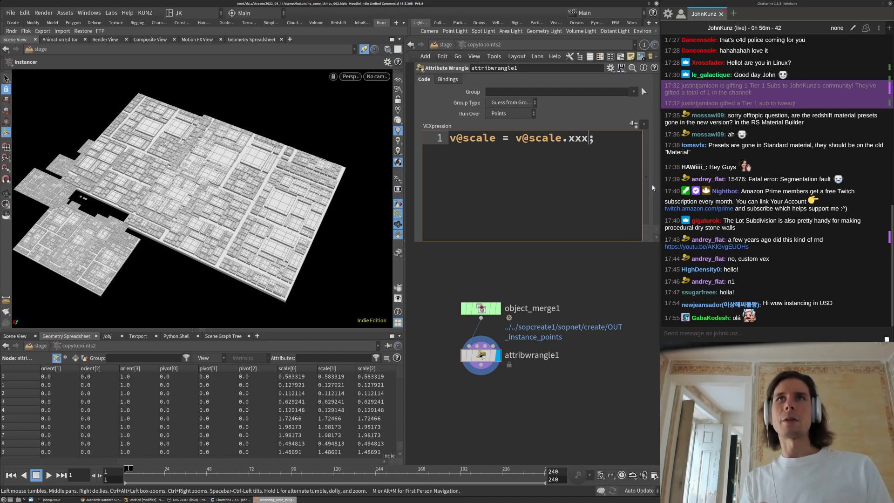
click(524, 307)
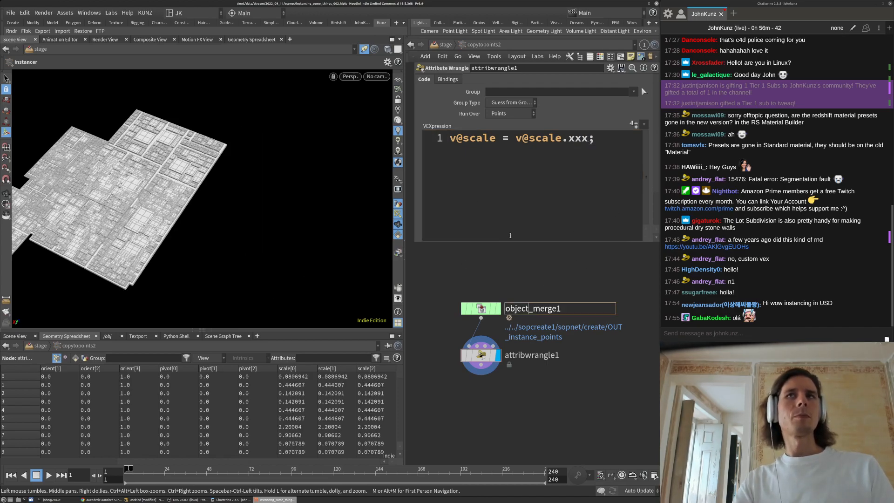
middle_drag(24, 213, 161, 197)
right_drag(161, 198, 252, 151)
drag(252, 150, 293, 156)
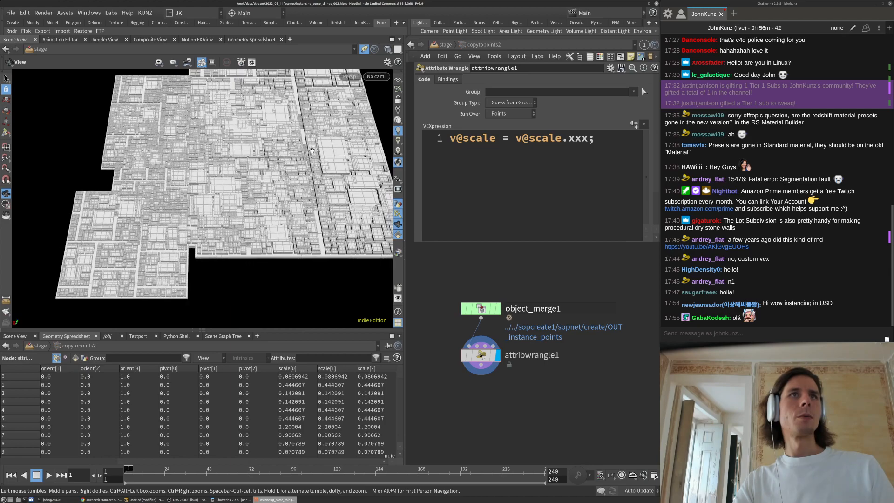
right_drag(293, 156, 261, 168)
drag(576, 140, 582, 139)
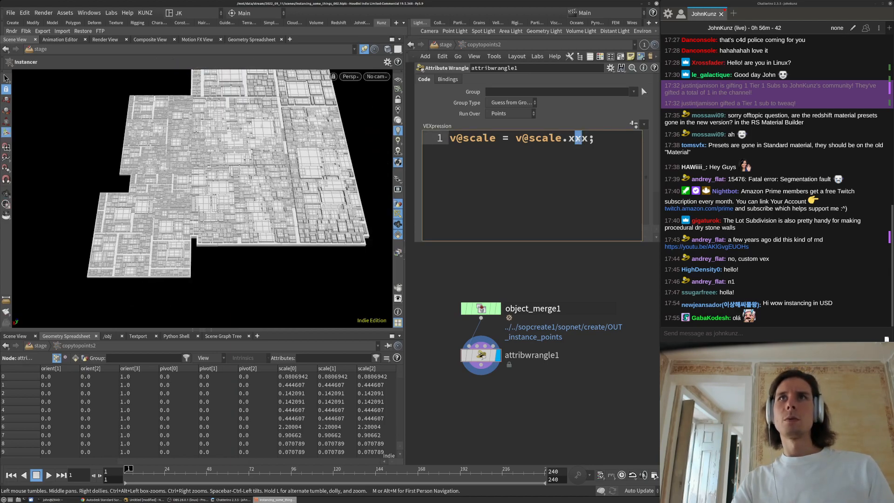
text(y)
key(shift+Right)
text(z)
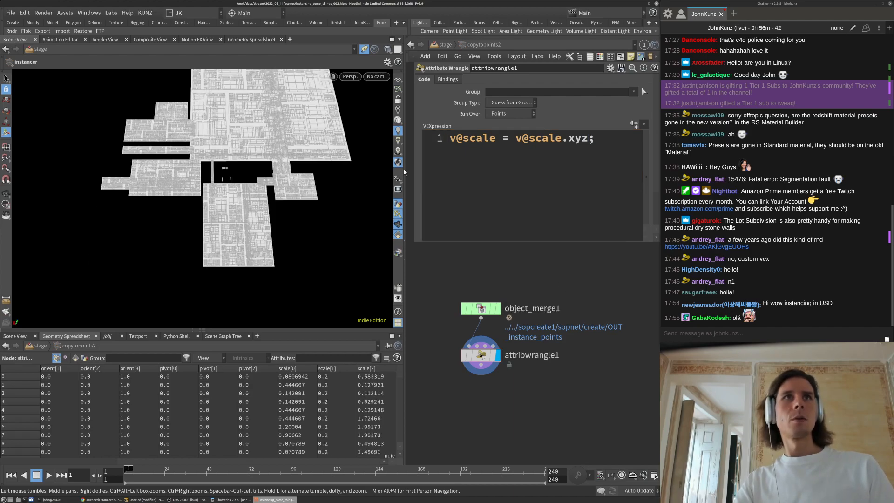
drag(302, 173, 320, 146)
drag(221, 204, 225, 202)
drag(149, 236, 261, 200)
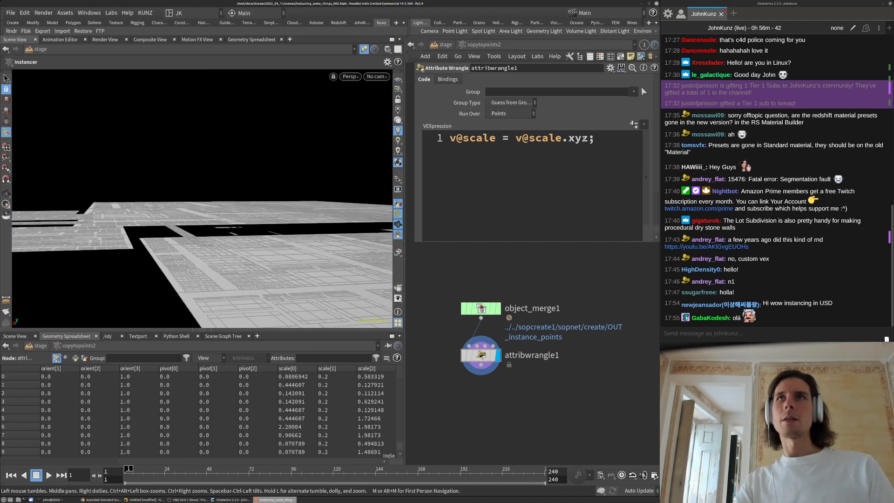
click(584, 139)
key(BackSpace)
key(BackSpace)
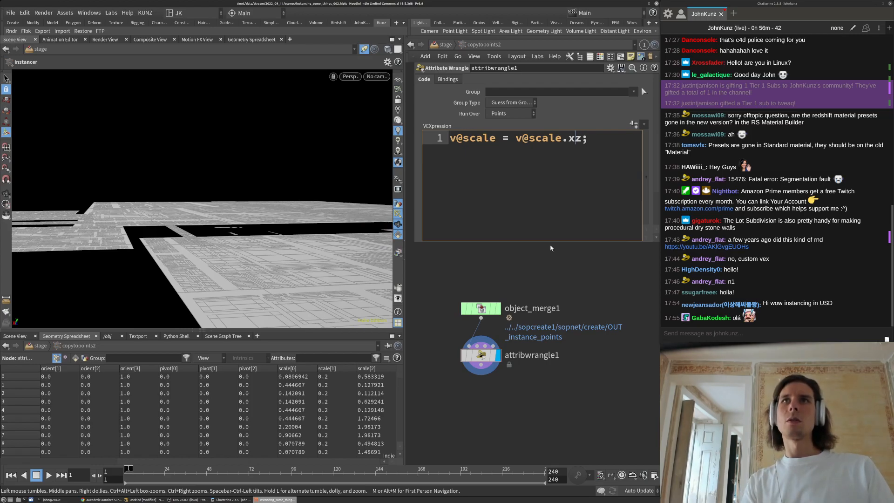
text(yx)
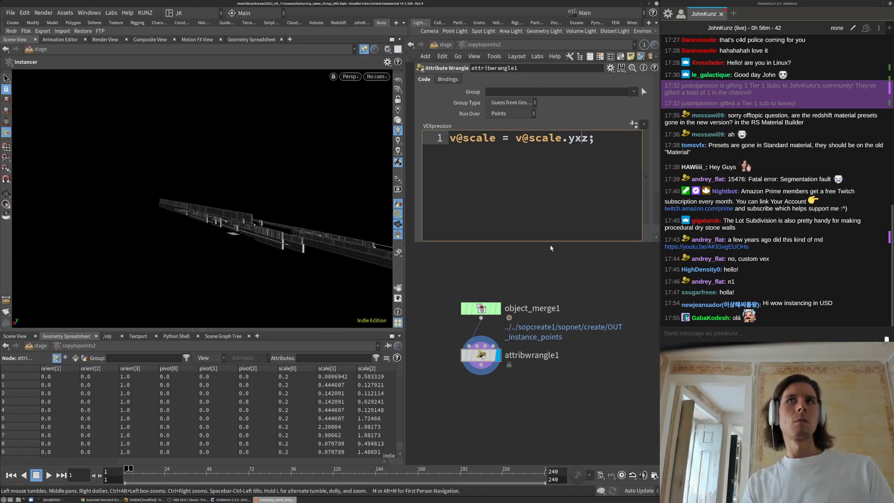
key(BackSpace)
key(BackSpace)
text(zx)
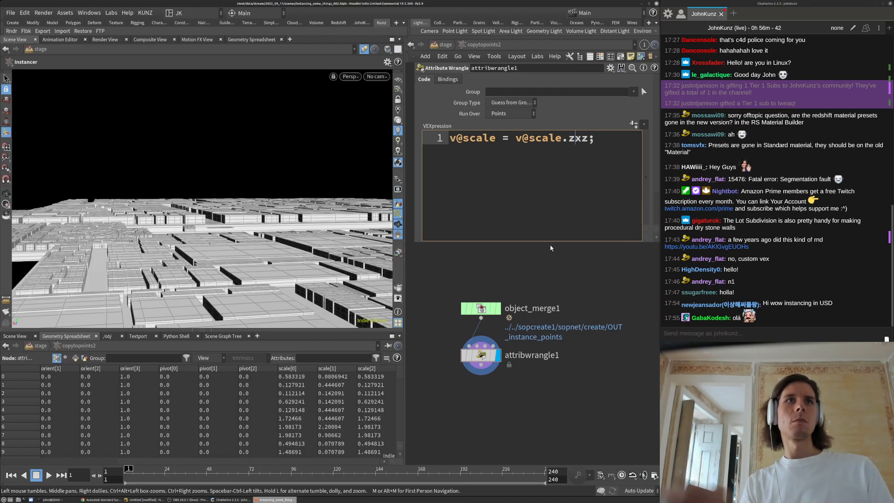
alt+drag(276, 227, 262, 212)
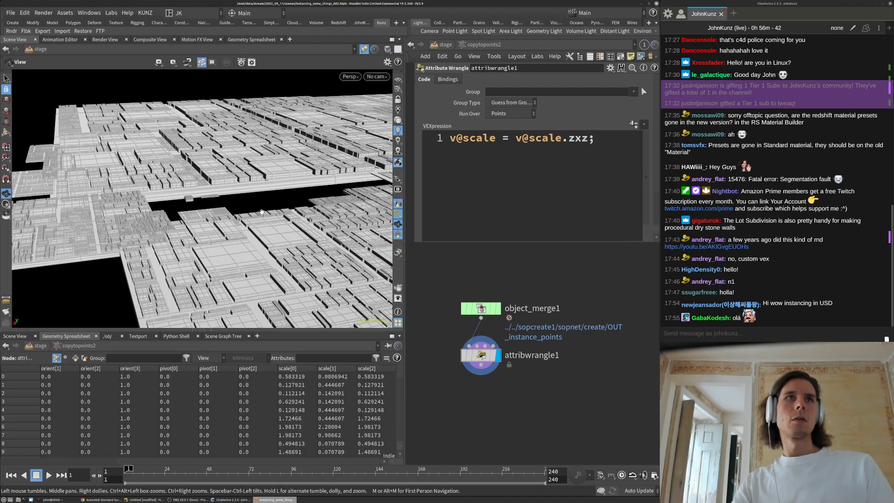
alt+right_drag(261, 213, 235, 196)
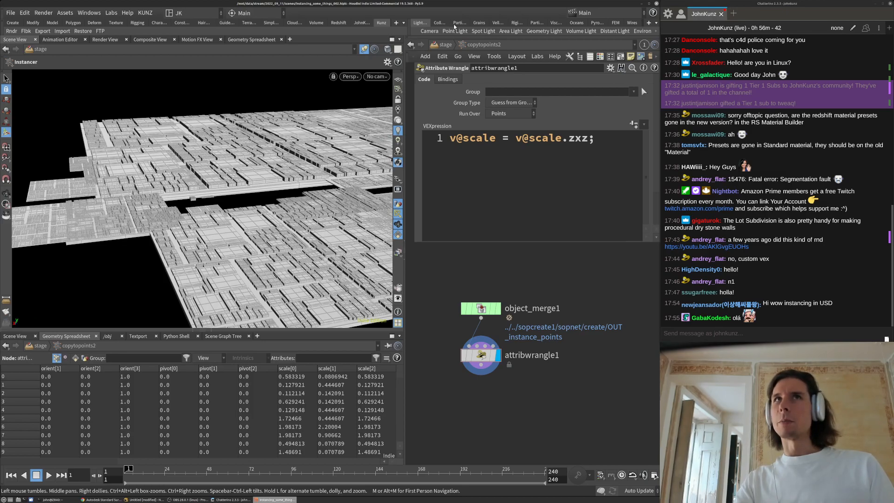
Go up to /stage and delete the copytopoints2 node
key(u)
middle_drag(485, 354, 471, 326)
drag(535, 412, 470, 311)
key(Delete)
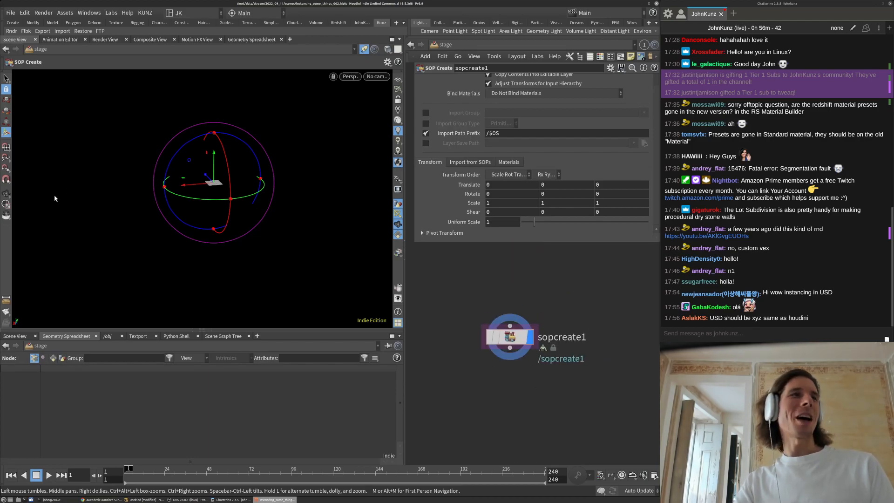
Inside sopcreate1, move copytopoints1 and pack1 down beside xform1
double_click(511, 336)
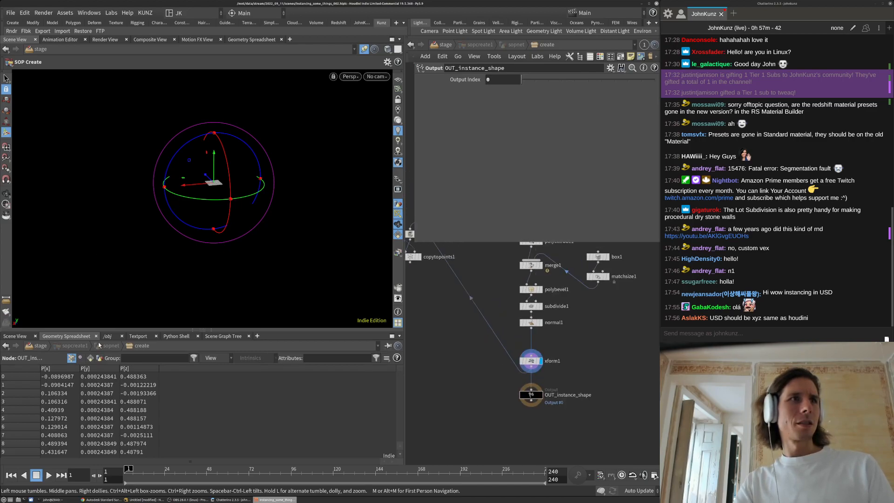
middle_drag(487, 380, 496, 354)
scroll(484, 343, down, 4)
scroll(524, 398, up, 3)
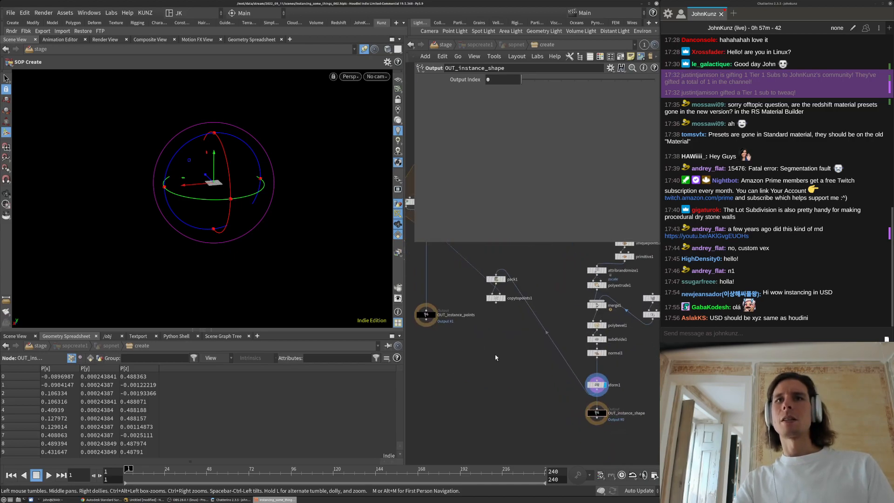
click(496, 298)
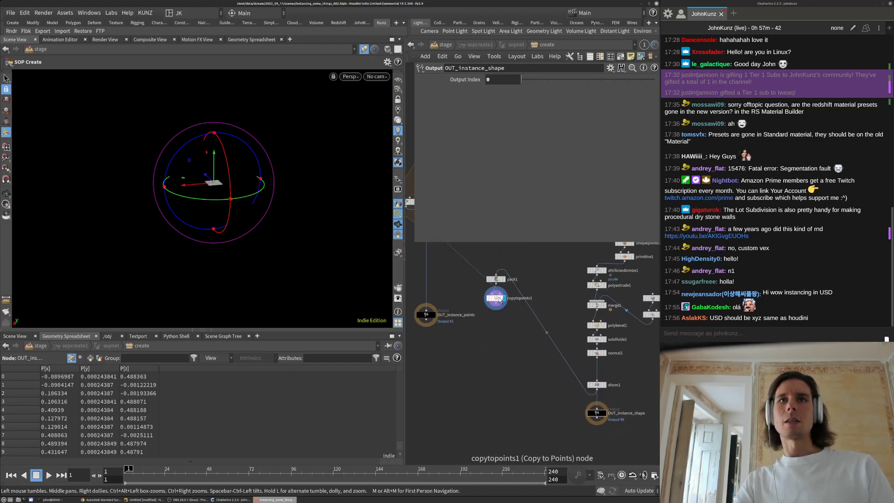
middle_drag(494, 376, 491, 351)
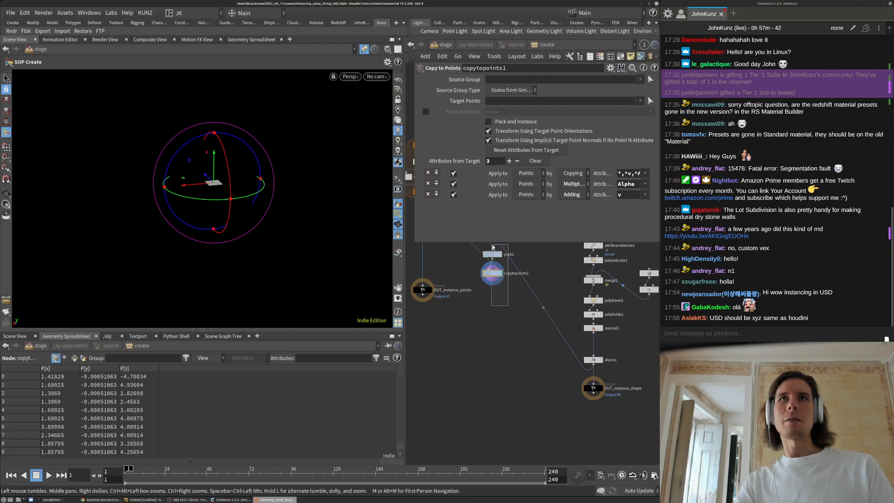
shift+click(495, 255)
drag(495, 253, 506, 354)
Delete OUT_instance_shape so copytopoints1 becomes the displayed output
drag(618, 425, 560, 381)
key(Delete)
middle_drag(561, 381, 606, 448)
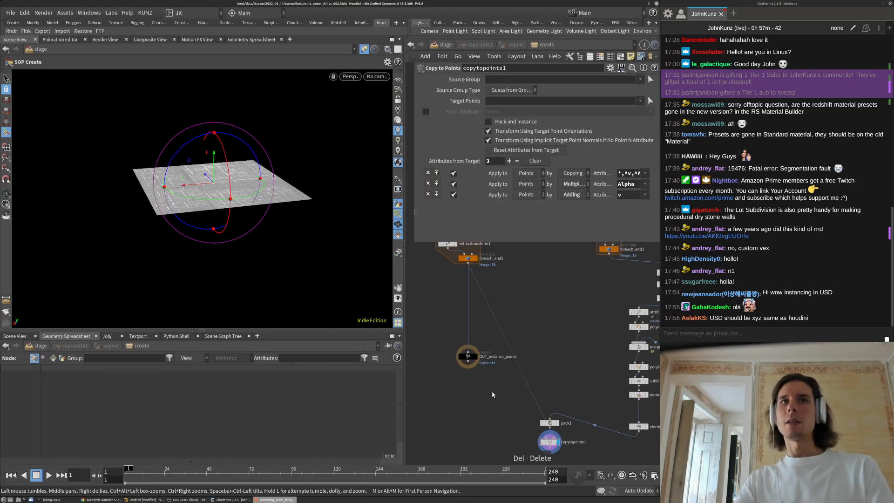
middle_drag(542, 322, 536, 306)
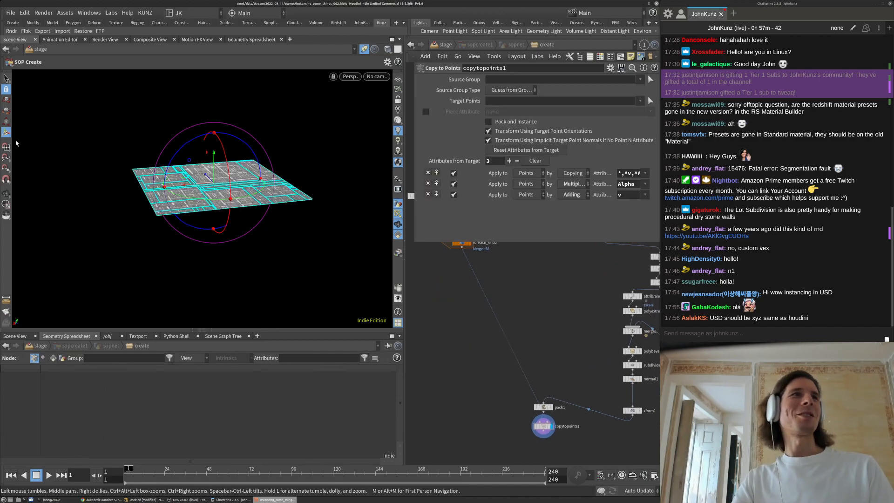
Return to the stage level and open sopcreate1's Import from SOPs and Primitive Definition settings
key(s)
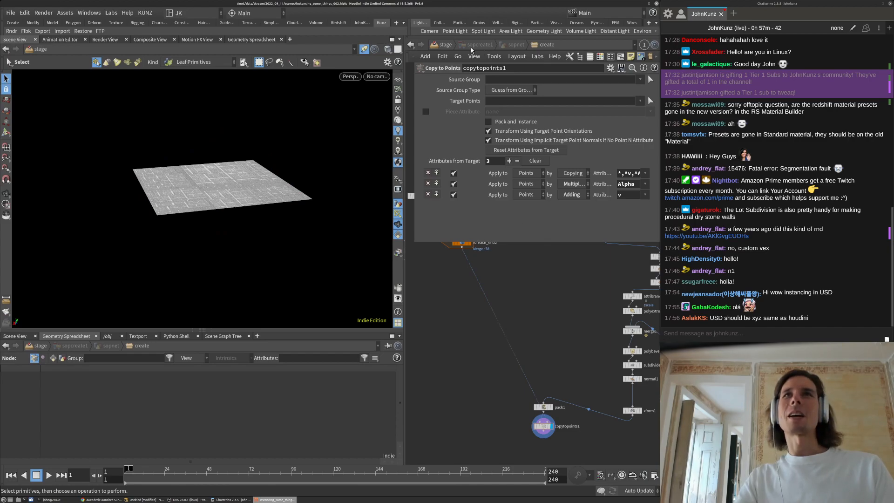
click(442, 46)
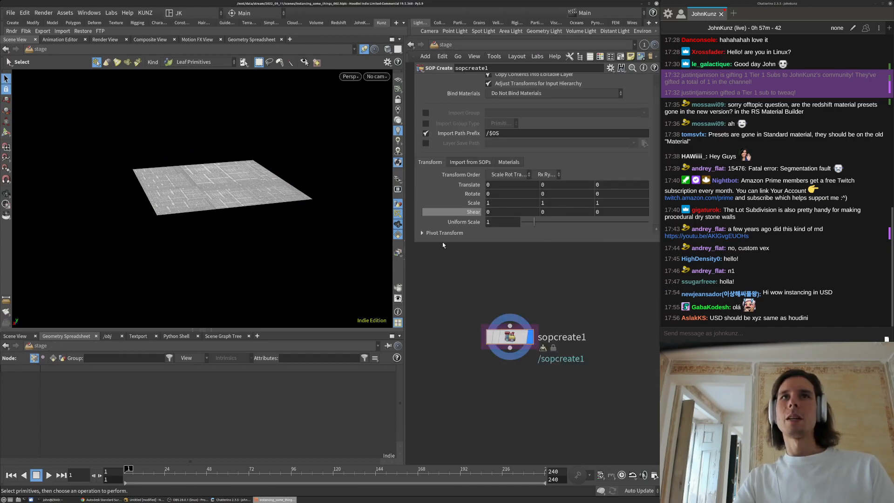
drag(416, 243, 471, 328)
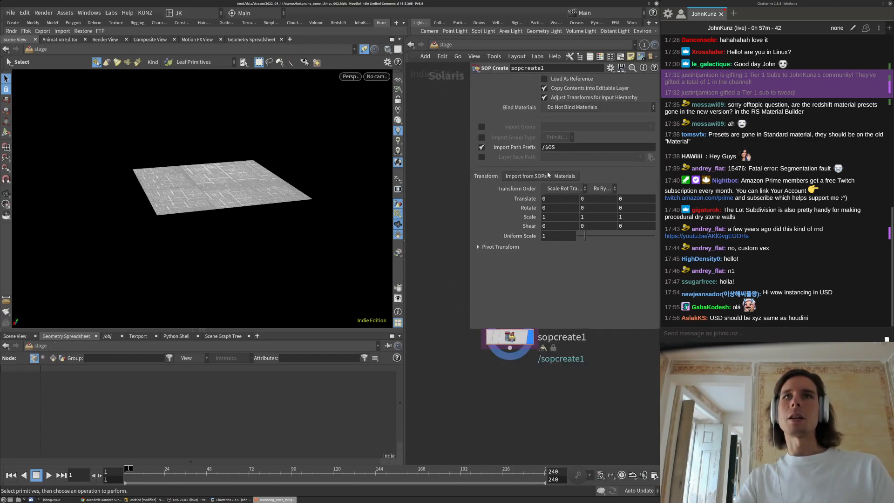
click(526, 176)
middle_drag(578, 432, 547, 483)
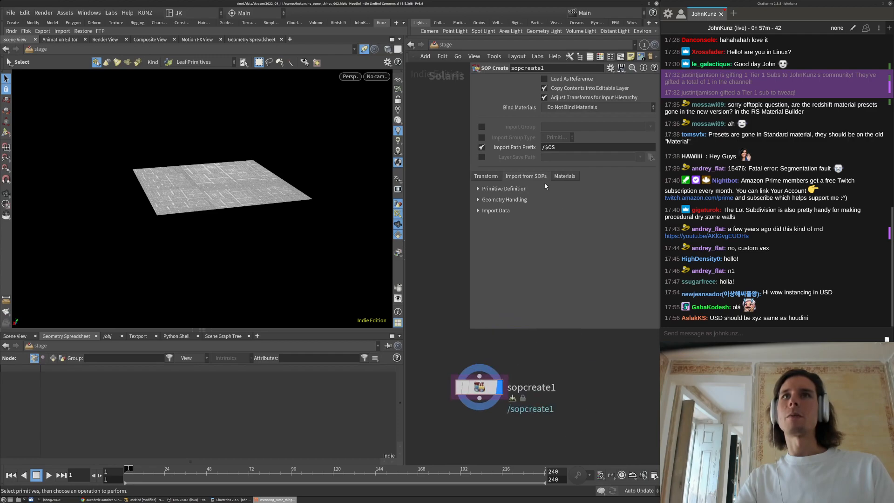
click(478, 188)
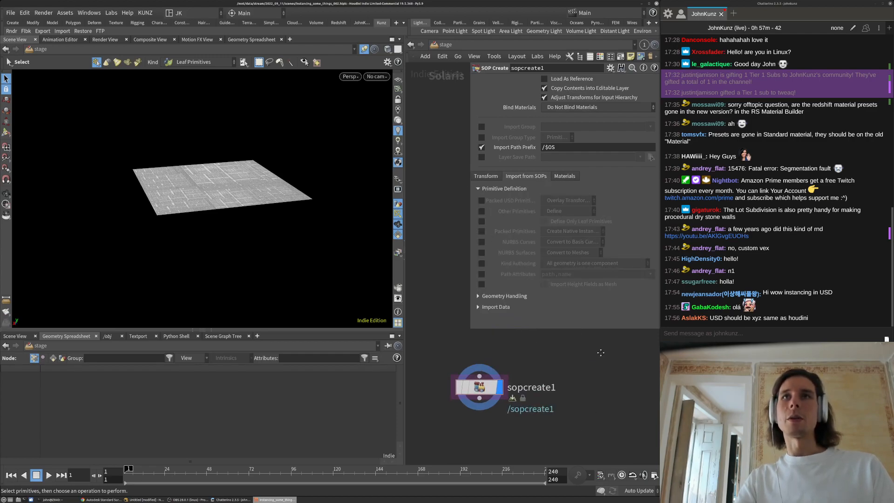
middle_drag(610, 359, 600, 353)
Set sopcreate1's Packed Primitives handling to create a point instancer
click(221, 337)
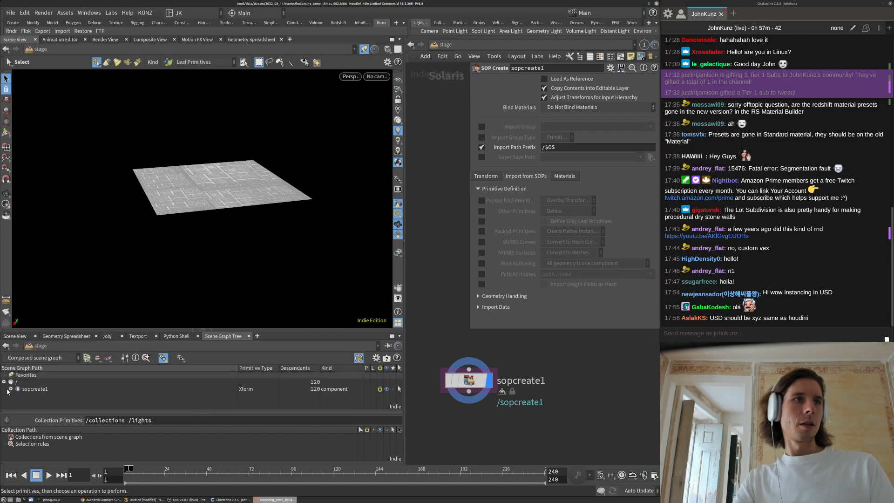
scroll(16, 393, down, 10)
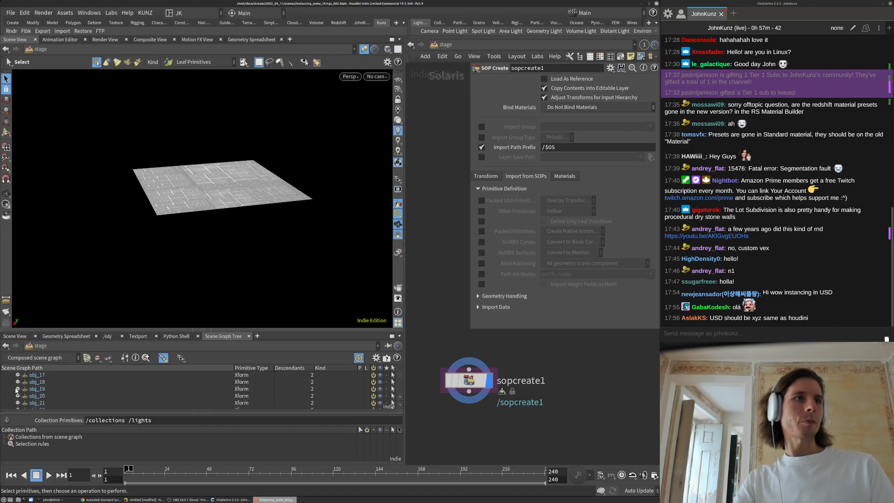
scroll(402, 393, up, 12)
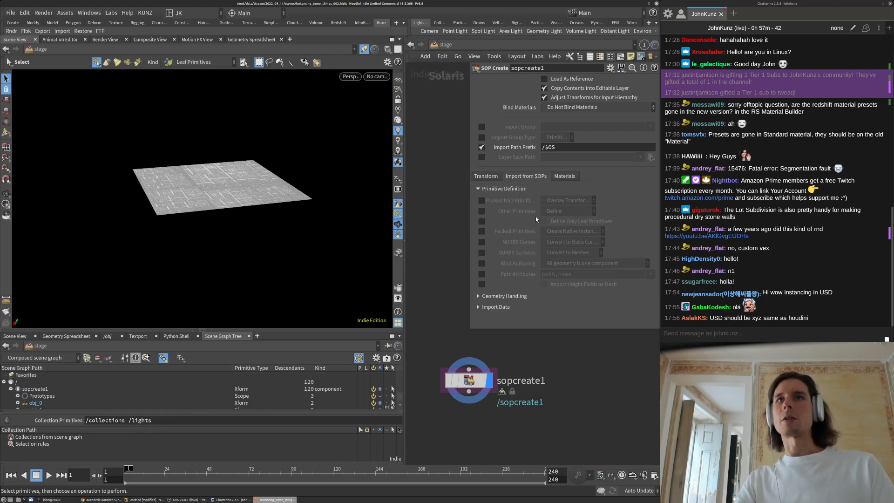
click(481, 232)
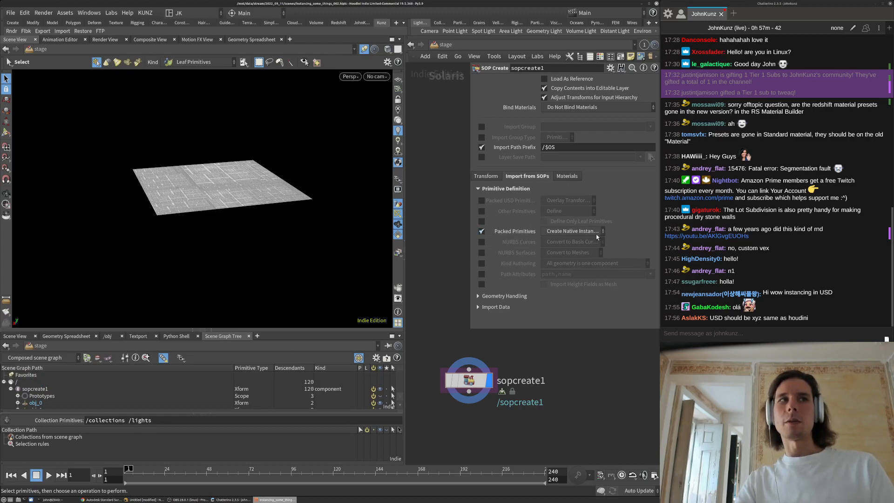
click(597, 231)
click(589, 254)
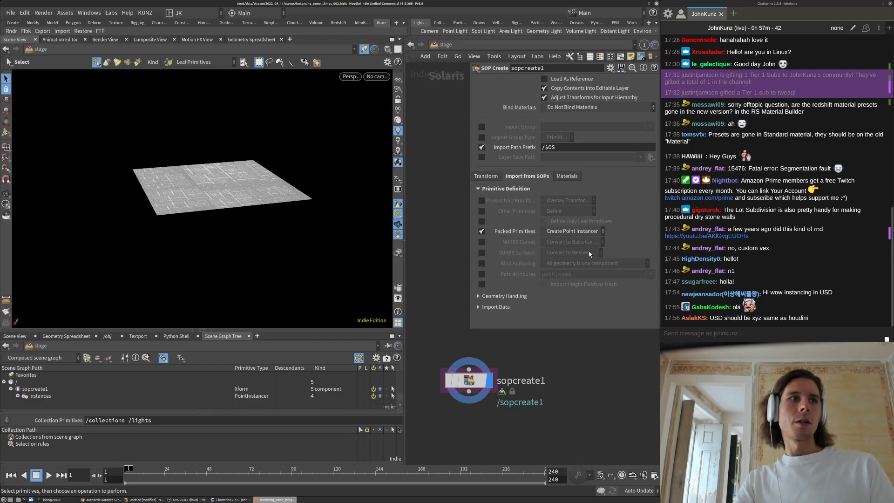
Expand the scene graph's instances and Prototypes prims to reveal obj_0/mesh_0
click(18, 397)
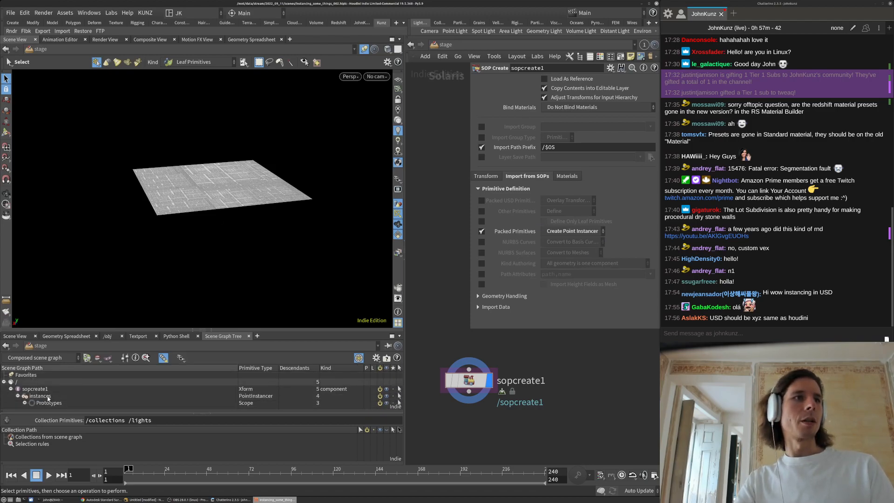
click(25, 403)
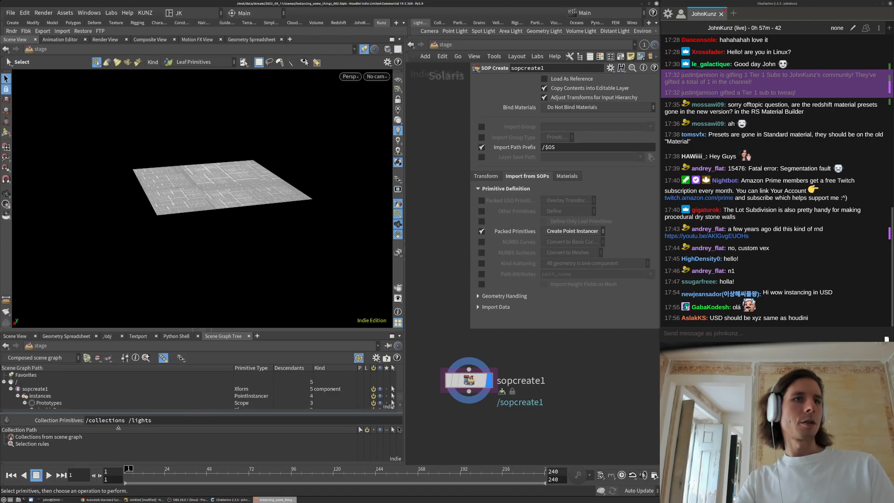
click(208, 416)
click(32, 410)
click(38, 404)
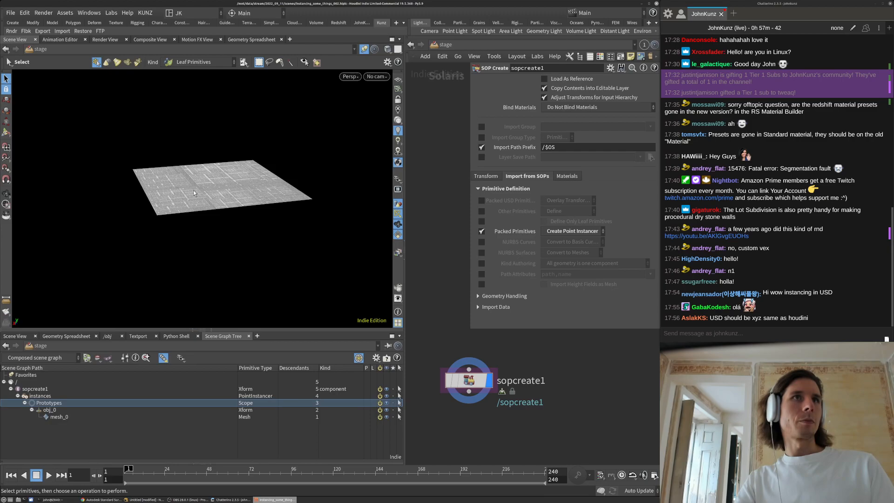
Dolly and tumble the viewport to frame the instanced plane
key(space)
right_drag(270, 155, 289, 147)
drag(107, 146, 31, 147)
drag(138, 76, 201, 249)
click(278, 174)
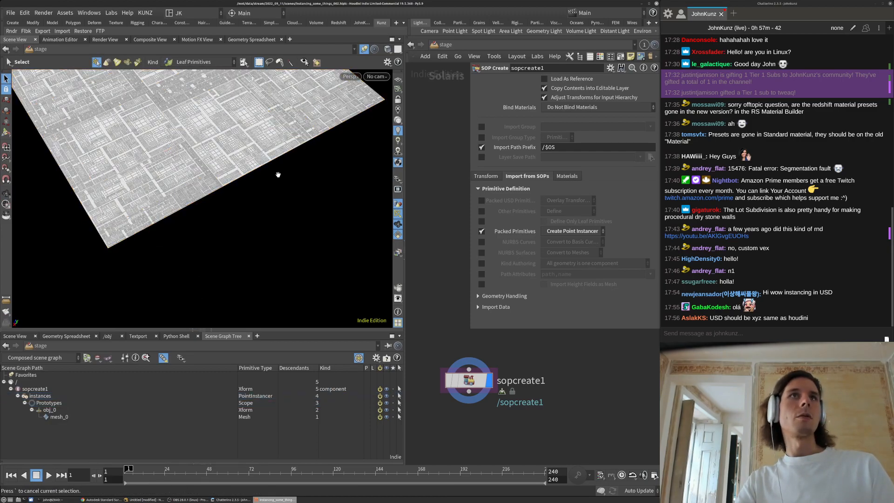
key(space)
middle_drag(277, 174, 293, 293)
Dive into sopcreate1 and zoom the network onto copytopoints1
click(239, 227)
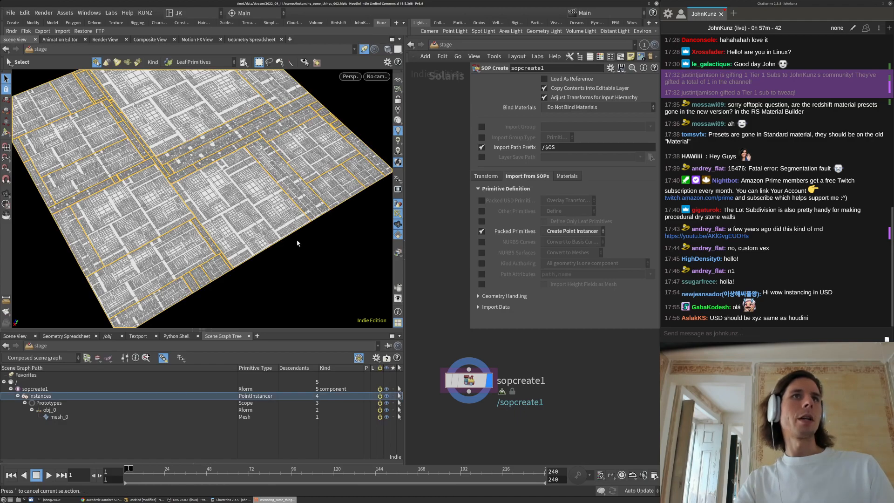
double_click(469, 381)
middle_drag(568, 433, 506, 396)
scroll(492, 431, up, 3)
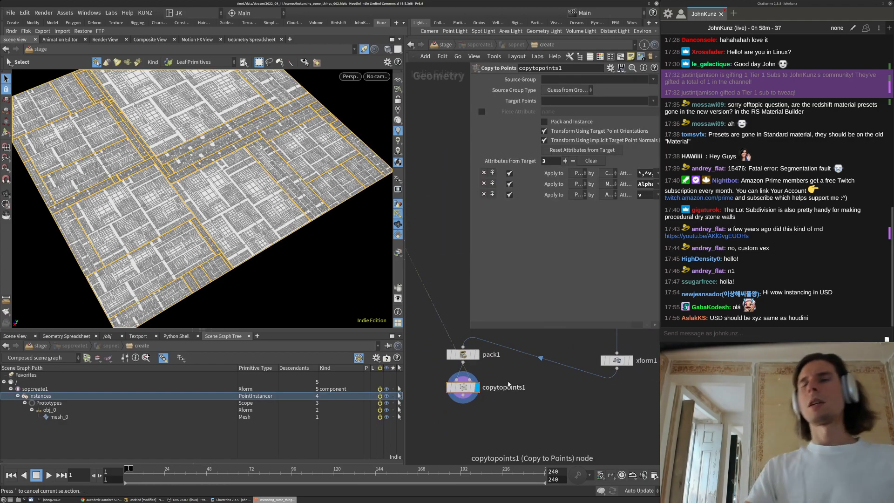
Add an Assemble node below copytopoints1, wire it in and display it
middle_drag(535, 383, 539, 368)
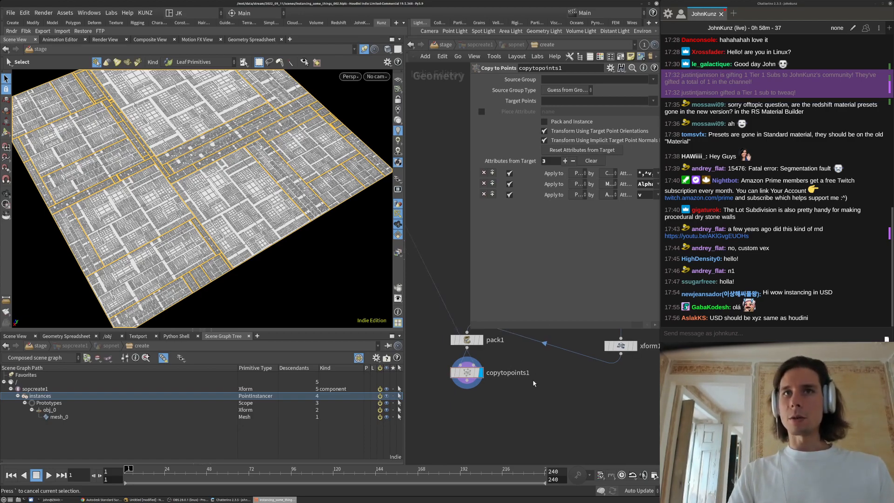
key(Tab)
text(as)
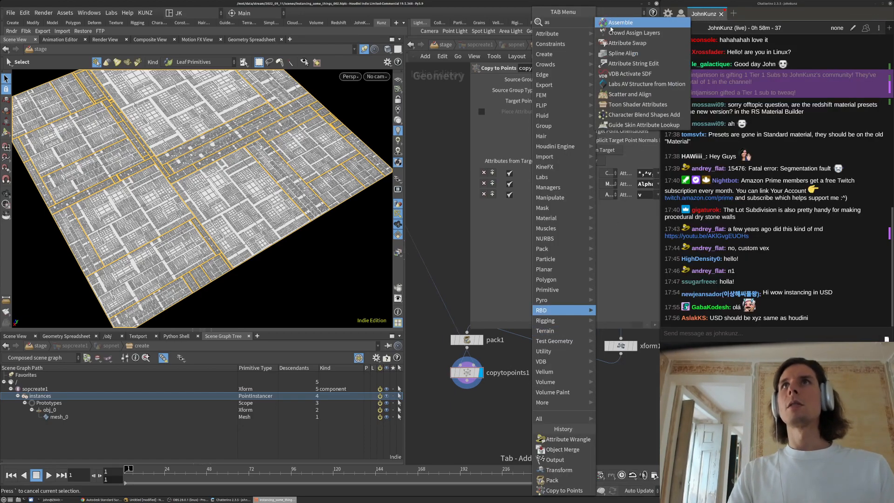
key(Return)
click(500, 407)
mouse_move(470, 387)
mouse_down()
mouse_move(466, 400)
mouse_move(474, 399)
mouse_up()
click(513, 408)
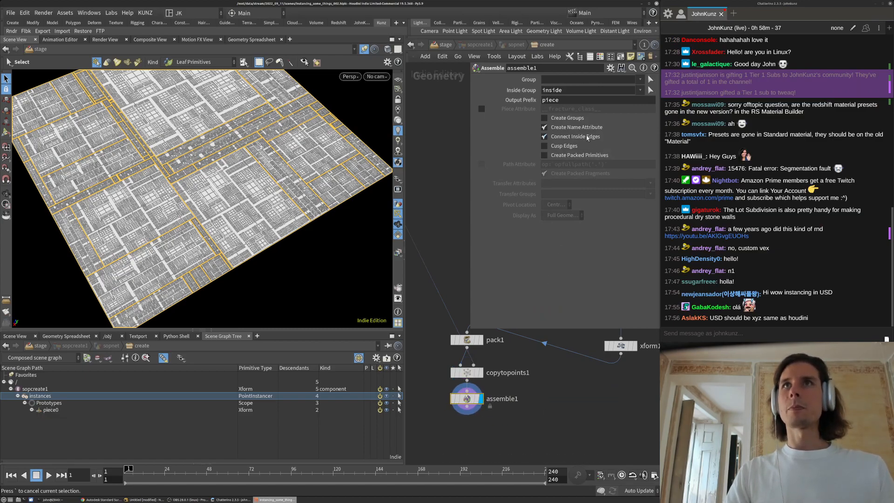
Check the piece0–piece15 names in assemble1's Geometry Spreadsheet, then return to /stage
right_click(467, 399)
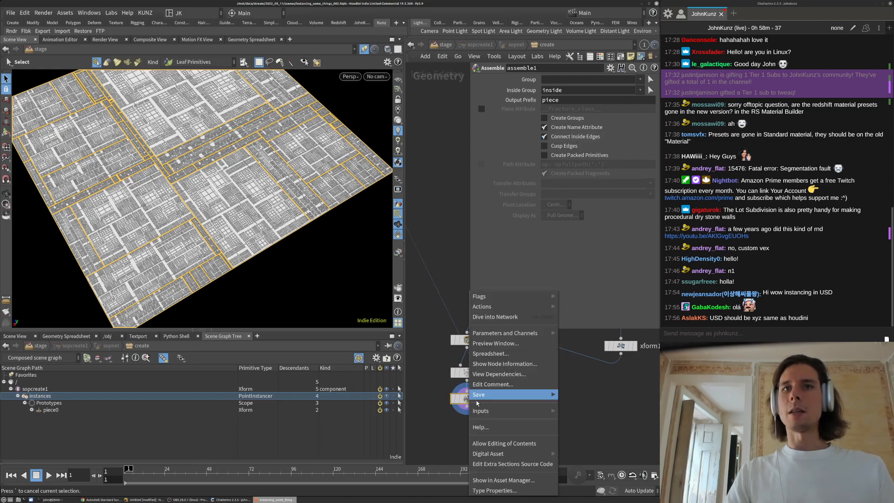
click(486, 355)
click(393, 278)
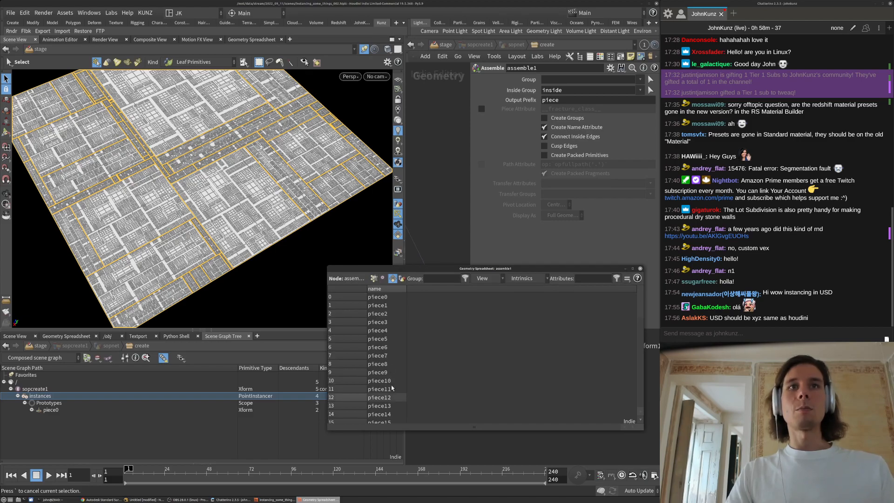
click(640, 268)
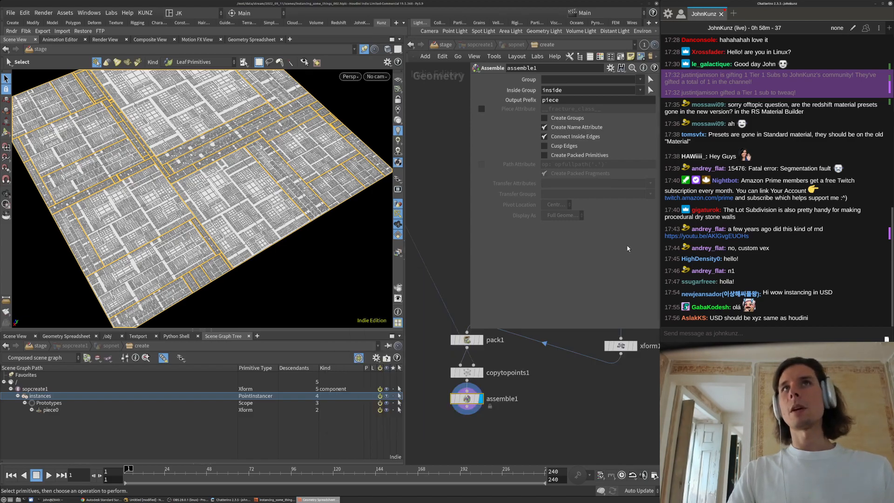
click(439, 45)
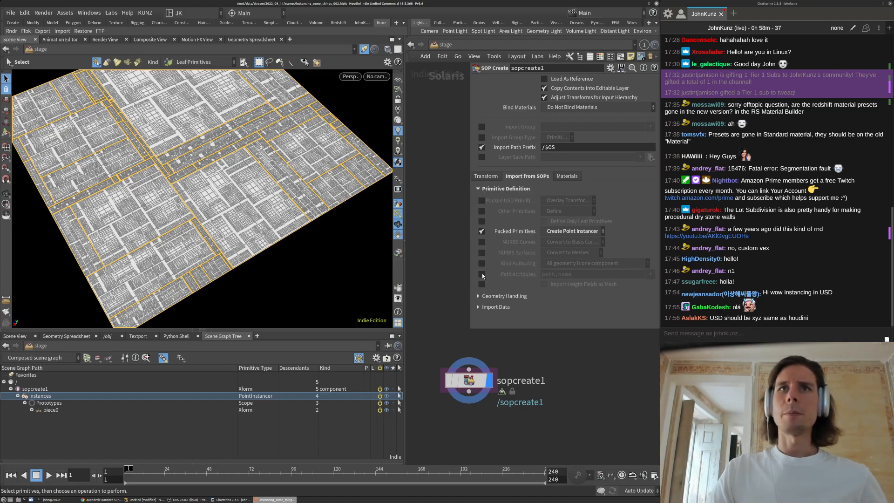
Enable Path Attributes on sopcreate1, keeping path,name as the attribute list
click(481, 274)
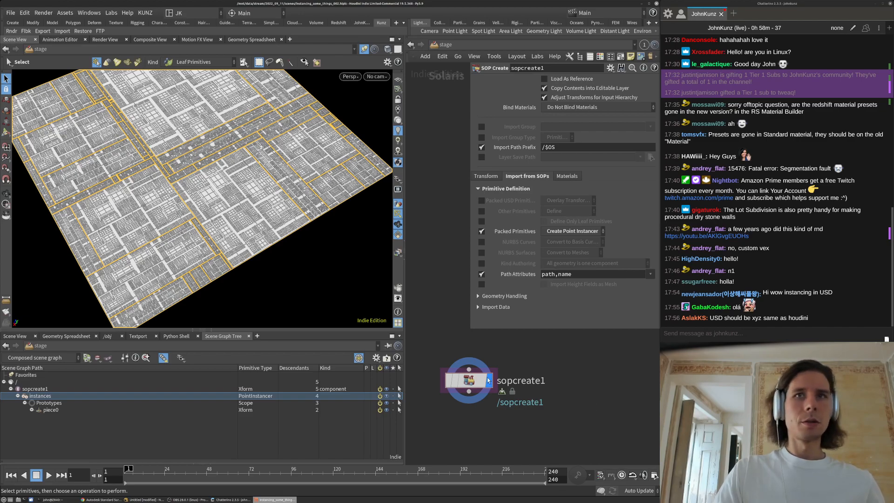
drag(559, 275, 540, 275)
key(BackSpace)
key(Return)
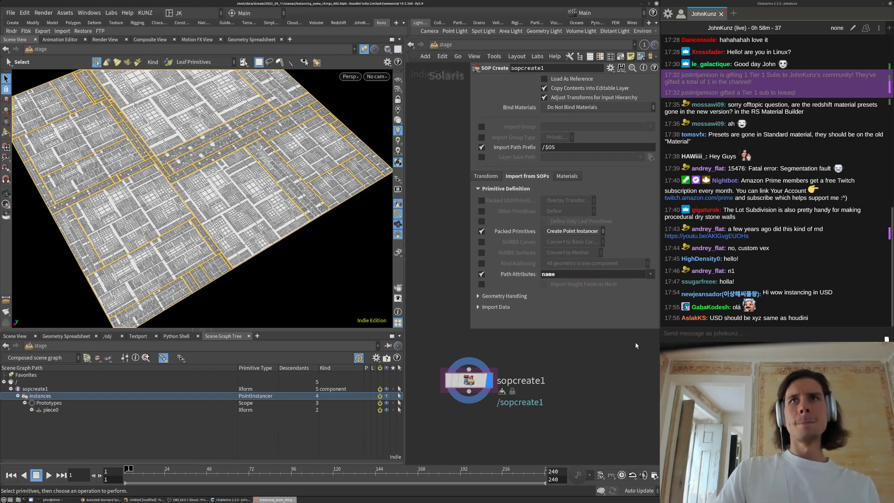
key(ctrl+z)
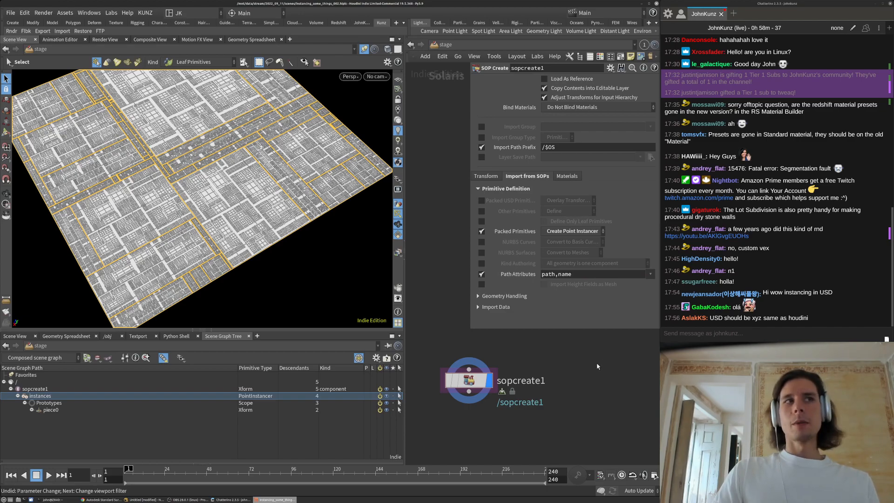
Try Create Native Instances on sopcreate1 and inspect individual city pieces
click(572, 232)
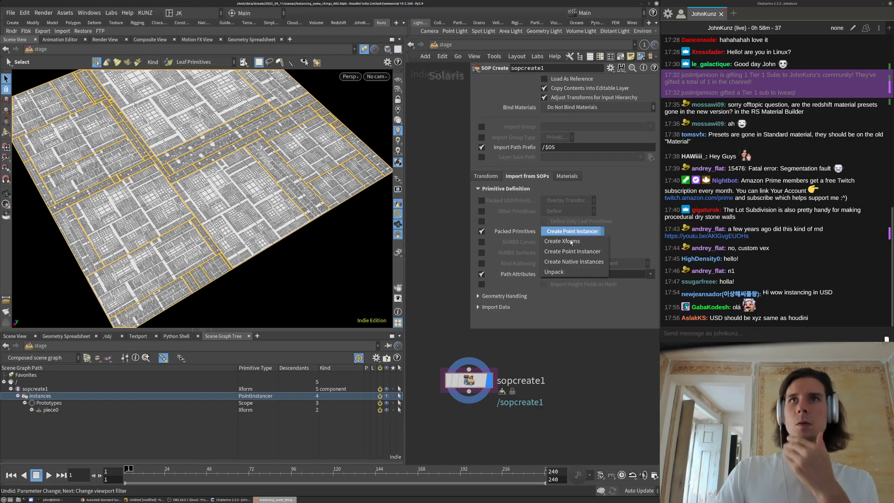
click(574, 262)
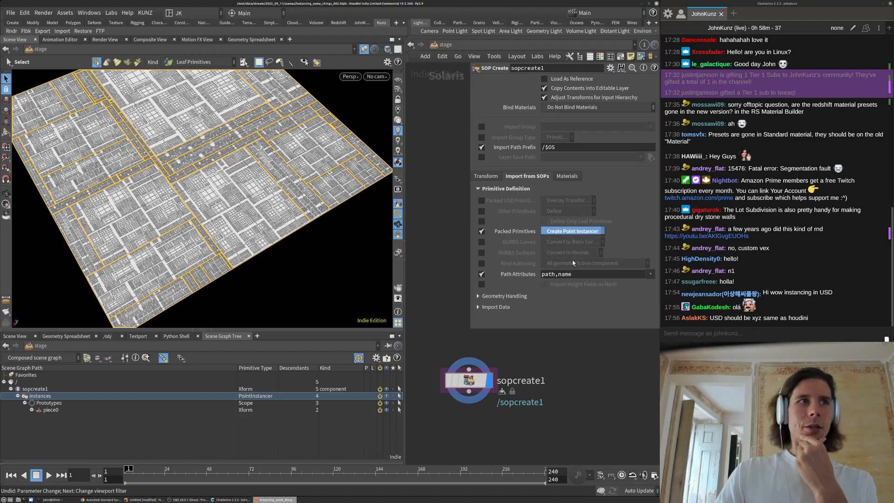
scroll(53, 426, down, 10)
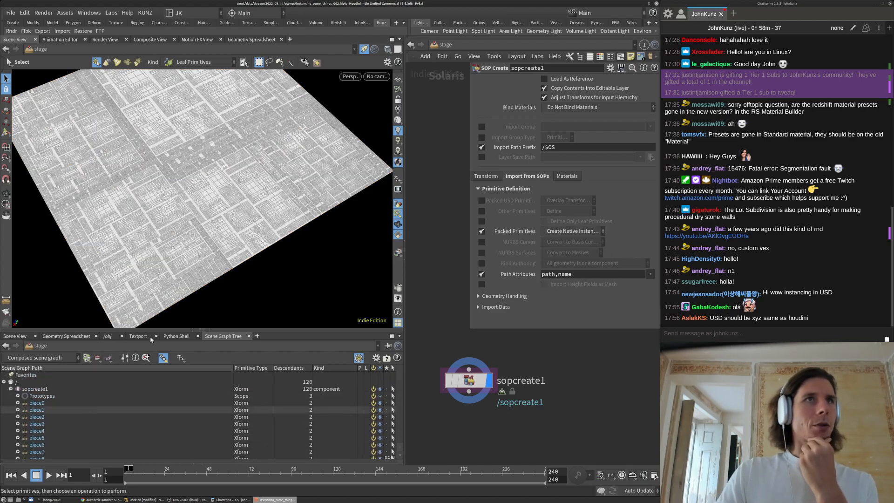
click(181, 255)
click(264, 235)
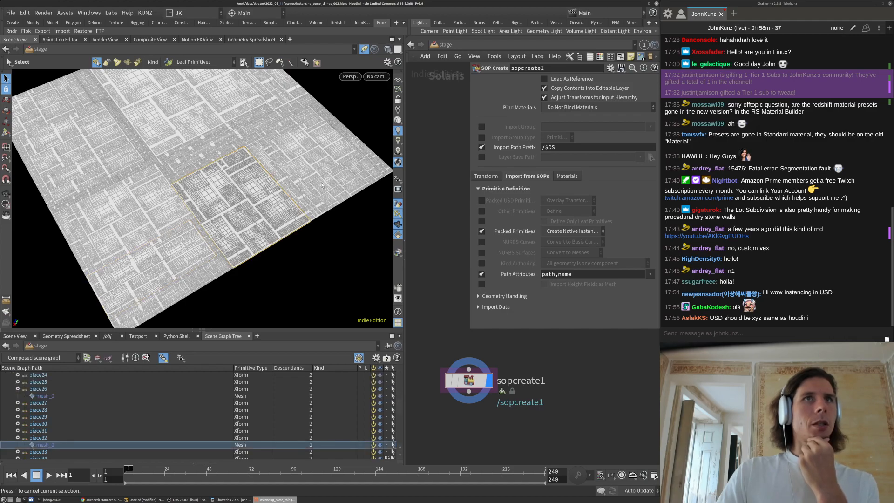
click(313, 150)
scroll(308, 413, up, 10)
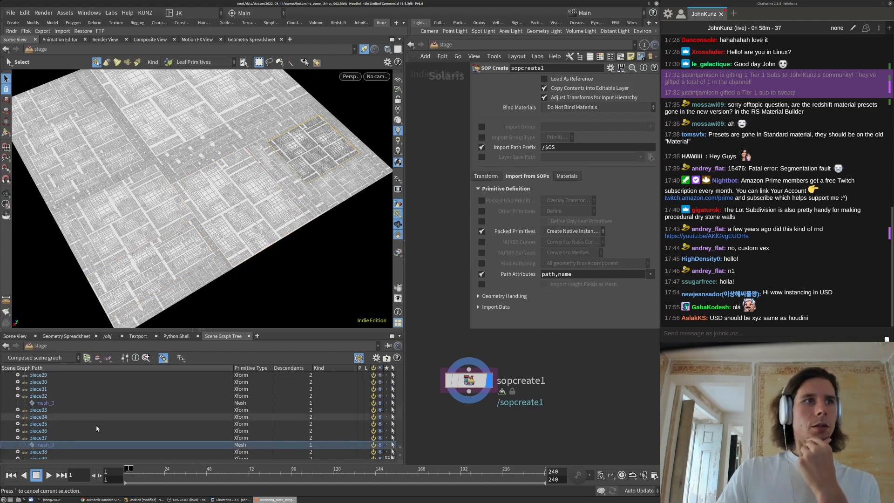
scroll(308, 413, up, 2)
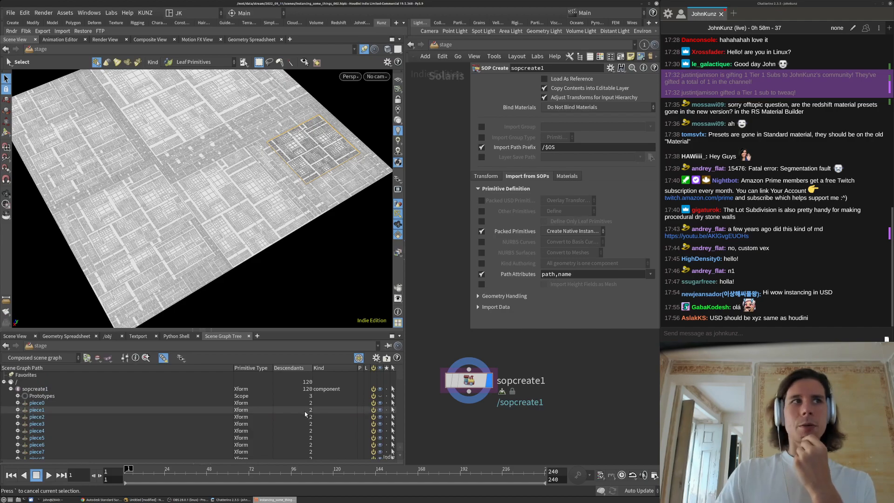
Set Packed Primitives back to Create Point Instancer and save the scene
click(579, 233)
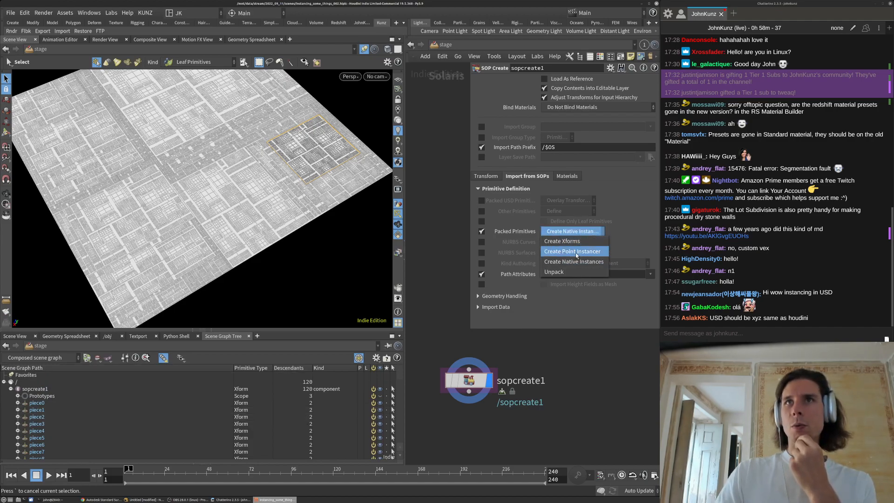
click(576, 253)
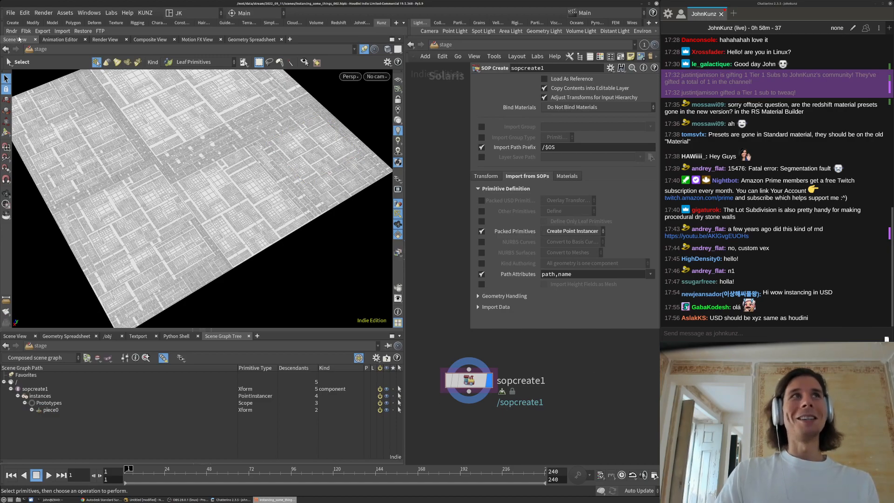
click(9, 13)
click(20, 81)
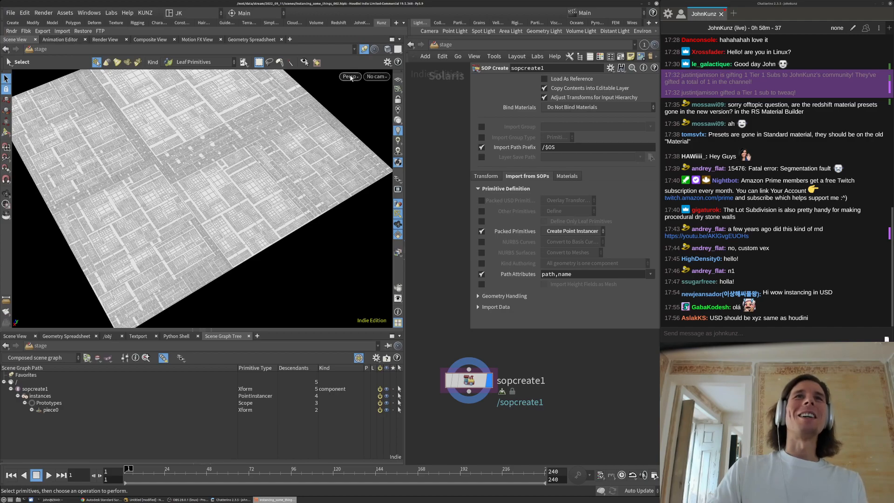
Render the viewport with Karma and tumble the view around the city plane
click(350, 77)
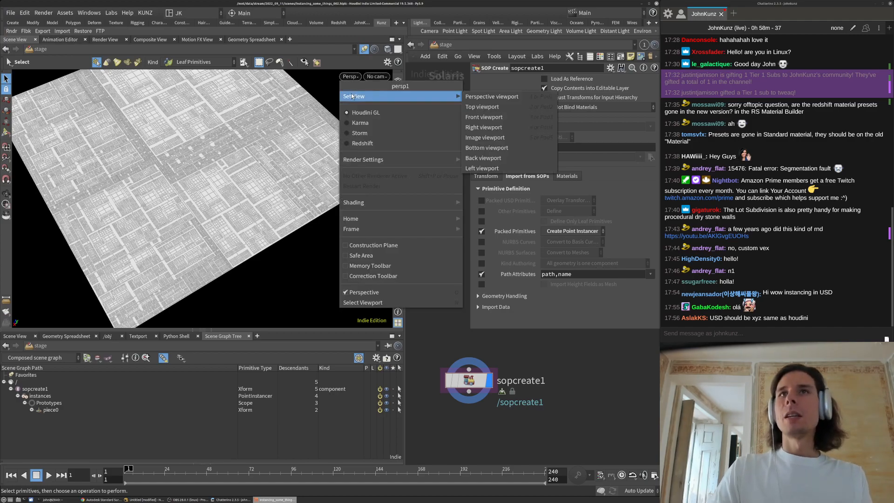
click(590, 356)
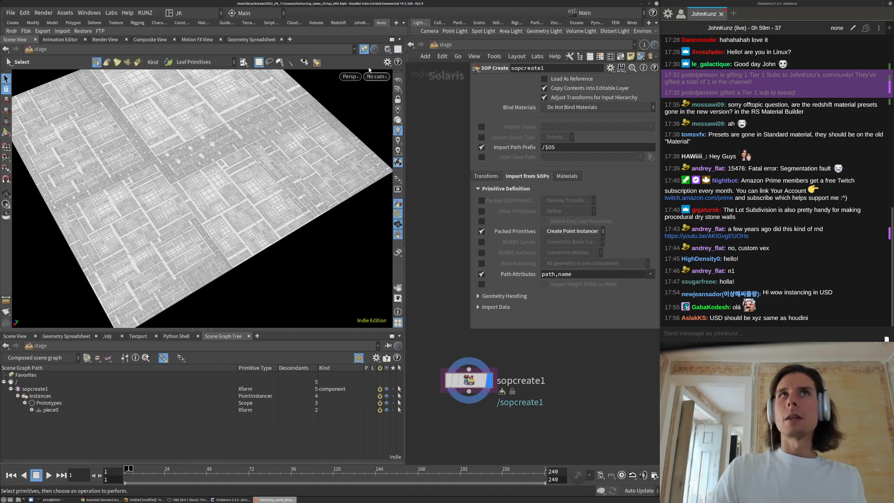
click(386, 50)
click(386, 51)
click(386, 51)
click(346, 74)
click(346, 74)
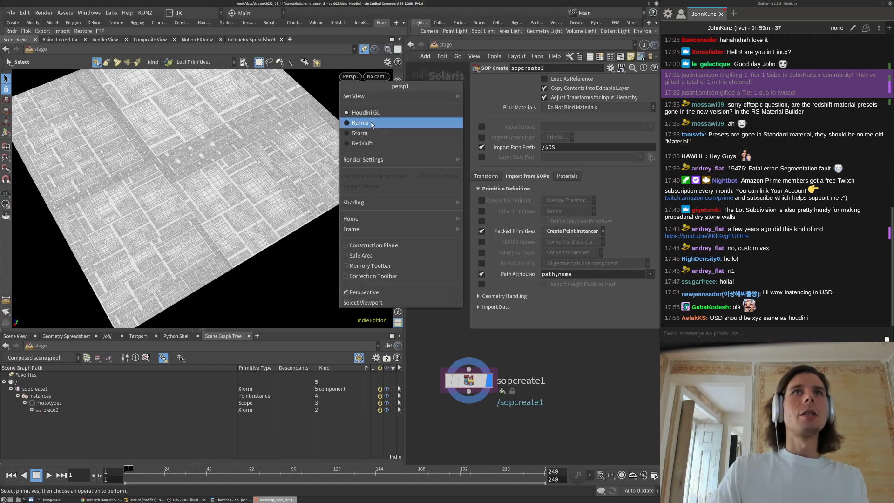
click(368, 120)
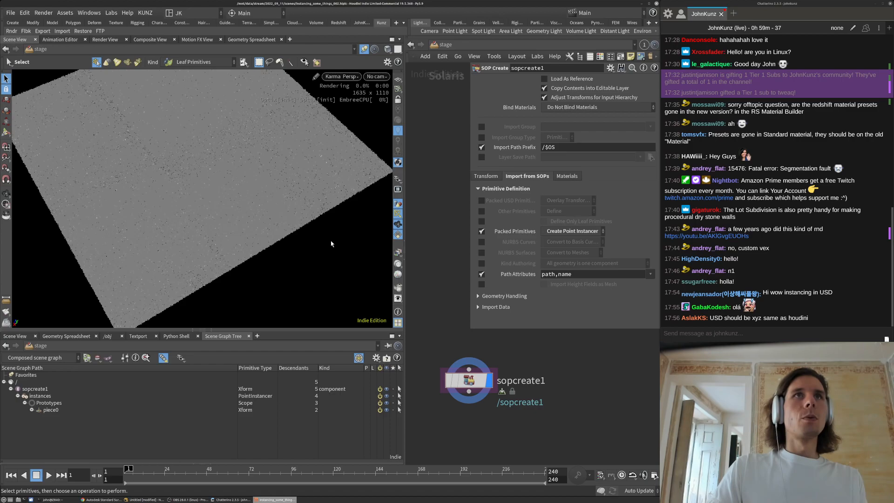
key(Escape)
drag(226, 245, 242, 234)
drag(160, 243, 193, 200)
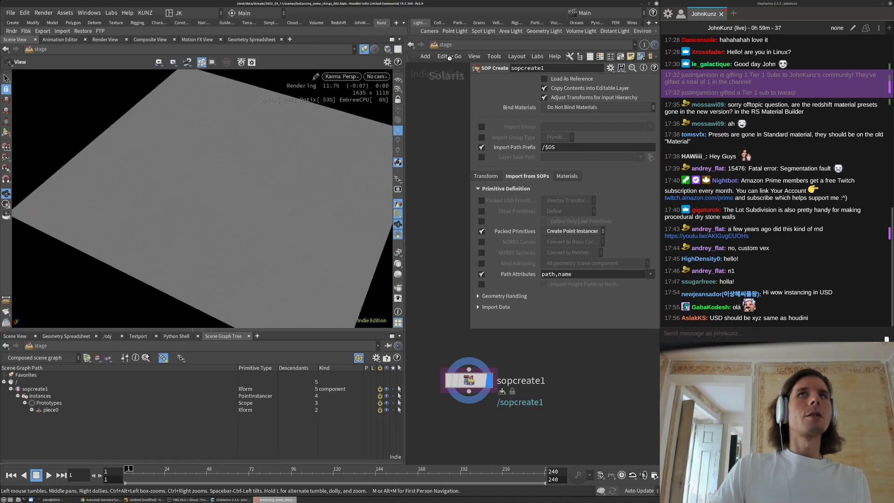
Add area light arealight2 to the stage and pull the view back over the city
click(511, 31)
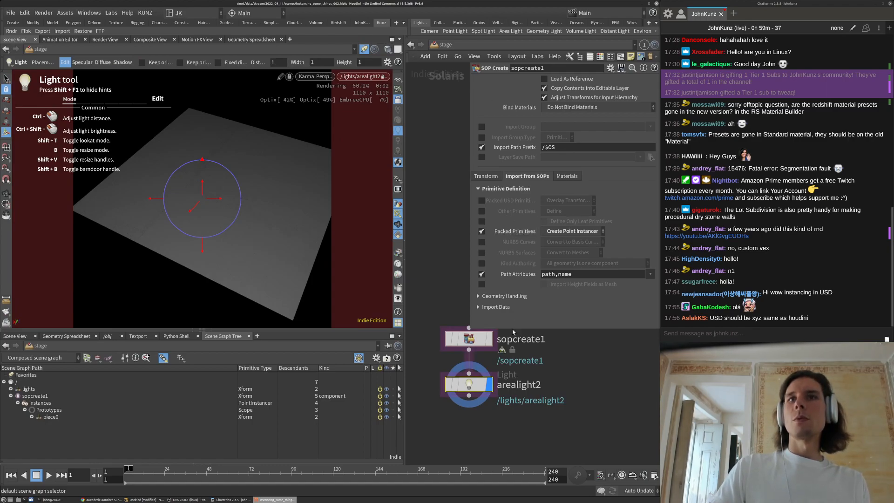
click(423, 138)
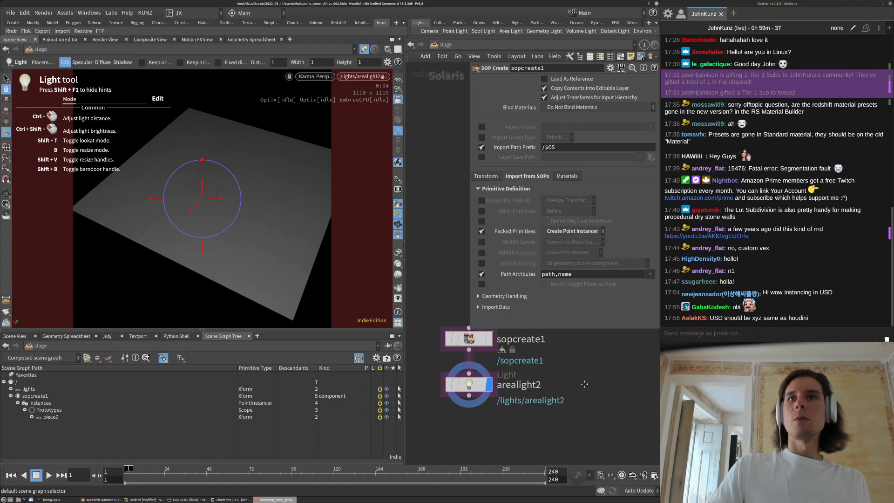
middle_drag(575, 378, 558, 370)
click(452, 377)
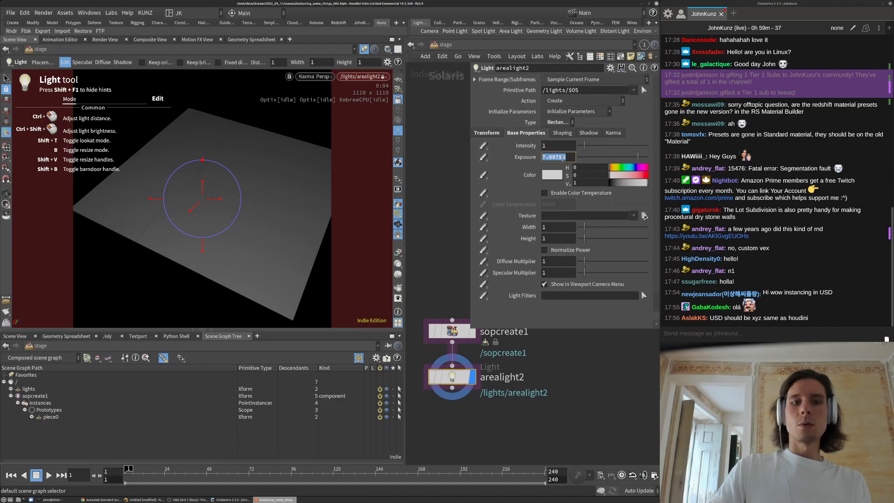
key(Return)
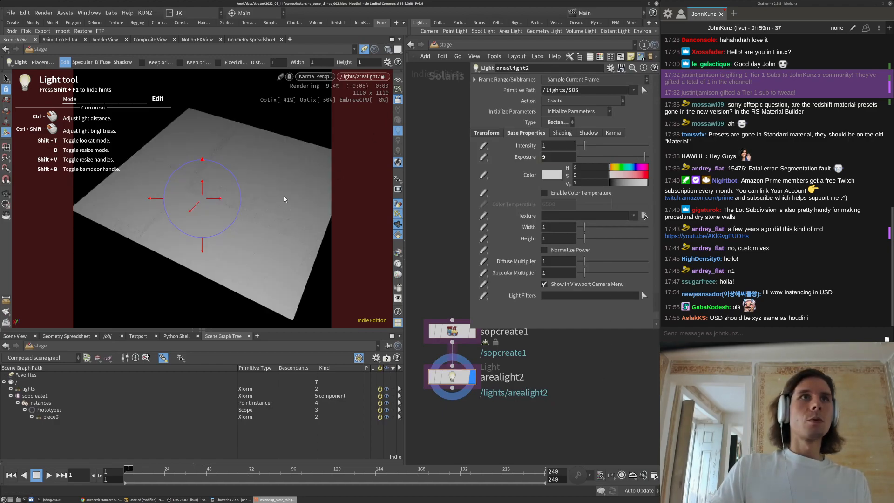
key(space)
drag(279, 188, 284, 183)
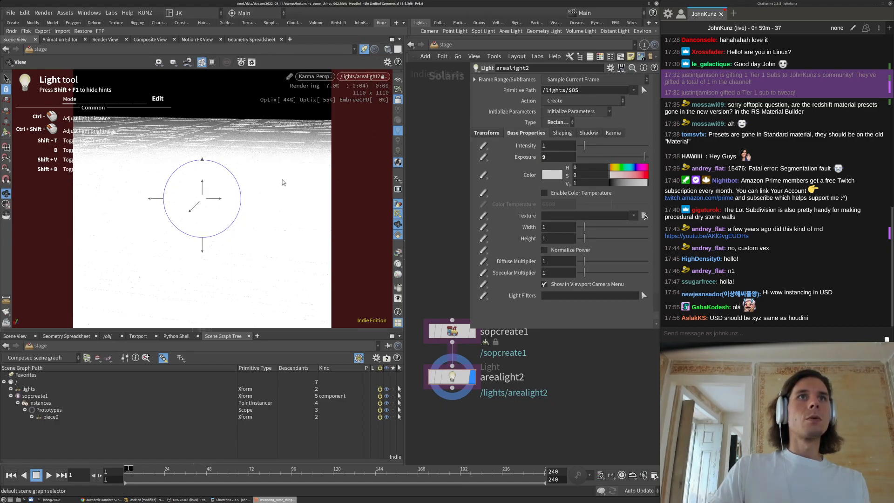
key(space)
right_drag(230, 227, 260, 200)
mouse_move(185, 284)
right_down()
mouse_move(275, 218)
mouse_move(305, 174)
right_up()
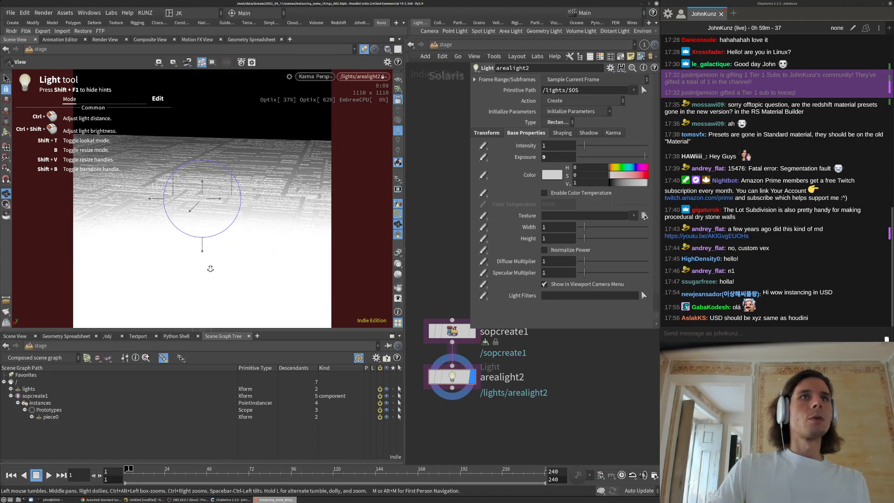
mouse_move(209, 268)
right_down()
mouse_move(287, 196)
mouse_move(279, 230)
right_up()
Set arealight2's exposure to 10
key(Return)
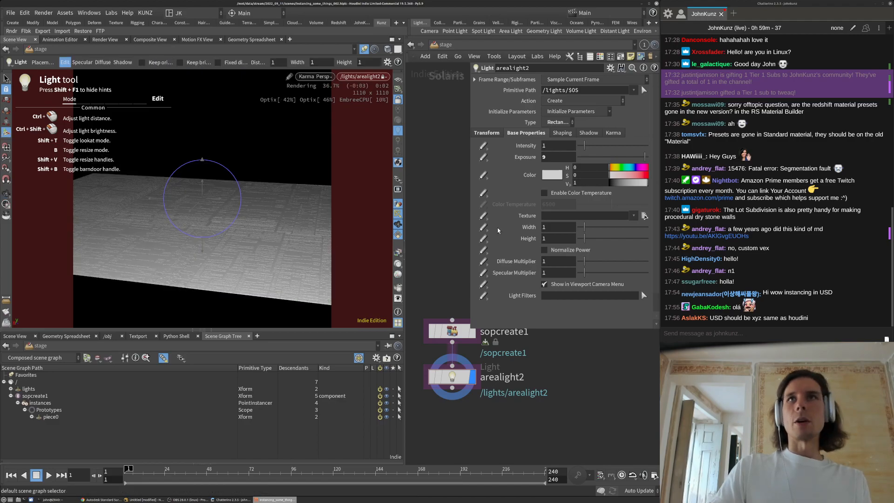
double_click(558, 154)
text(10)
key(Return)
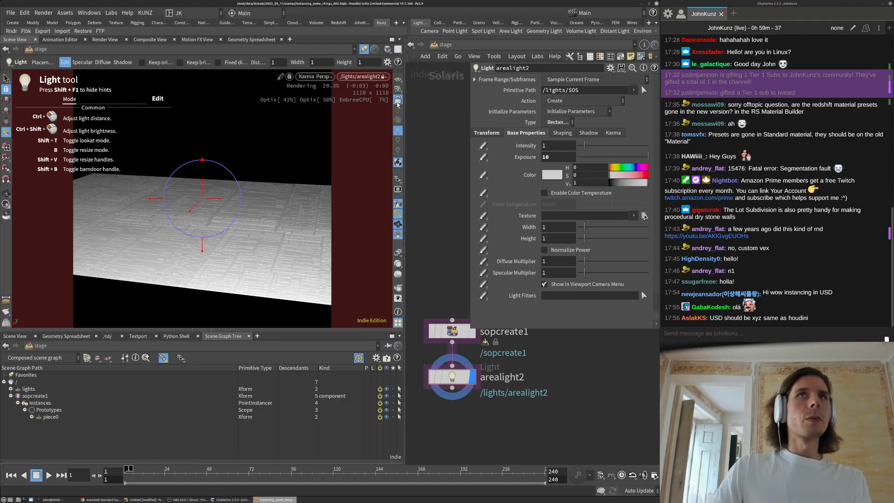
Leave the light view and orbit the instanced city blocks from low, top-down and oblique angles
click(373, 80)
click(278, 134)
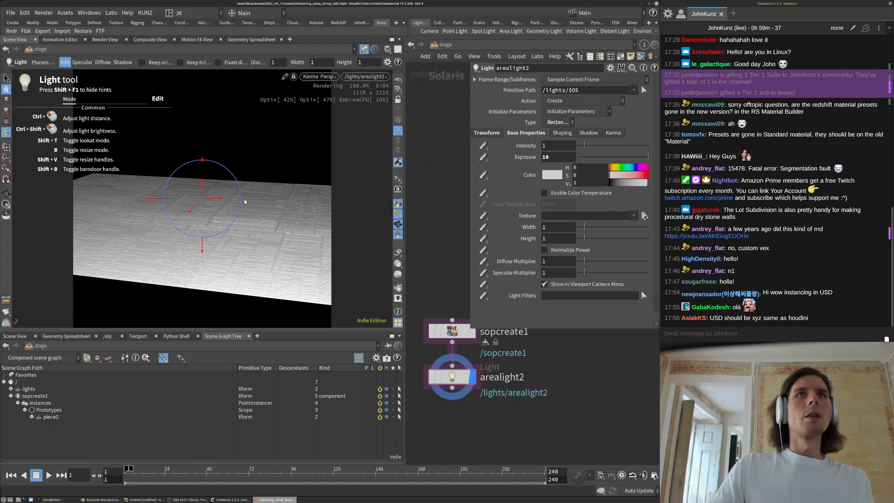
key(space)
drag(352, 169, 247, 198)
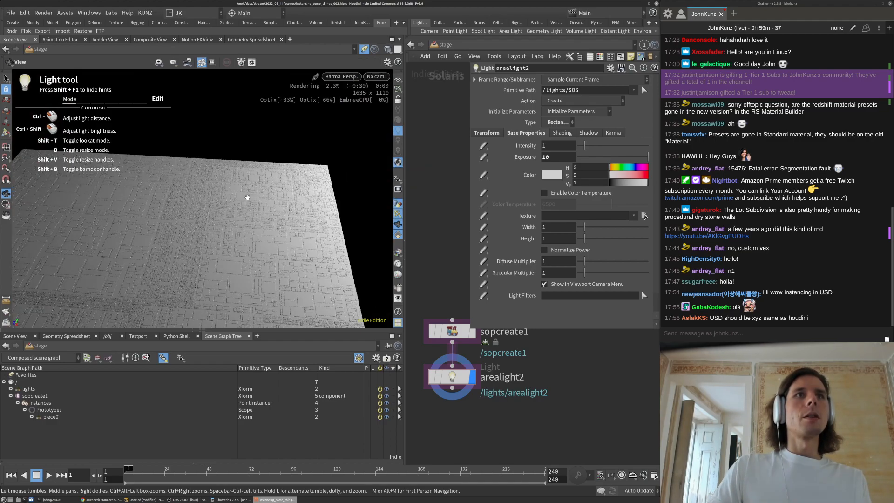
drag(268, 166, 257, 219)
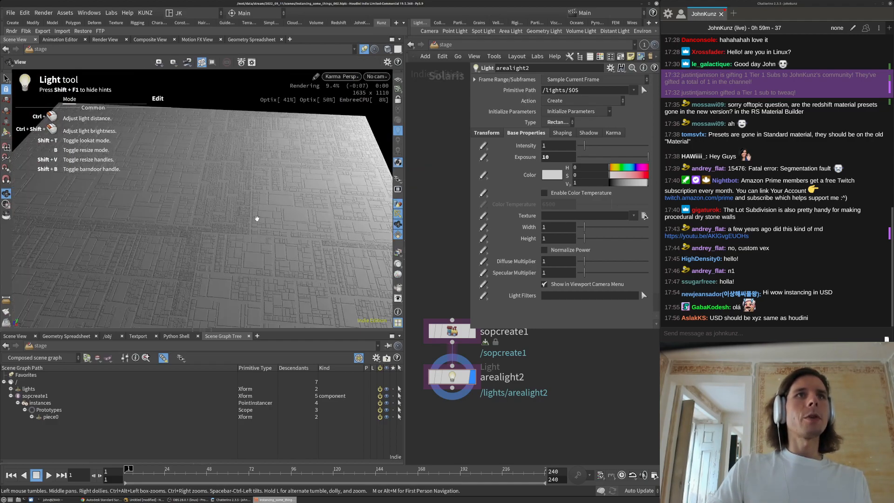
scroll(164, 290, down, 5)
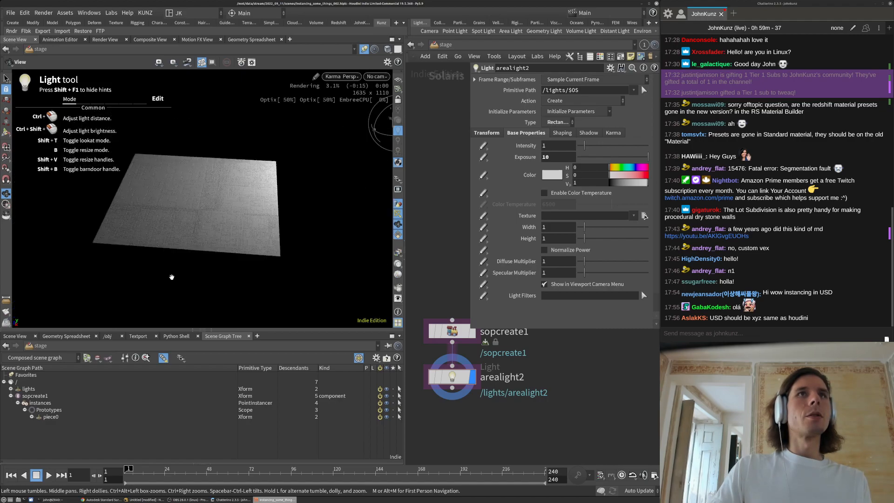
scroll(314, 164, up, 5)
drag(255, 207, 278, 252)
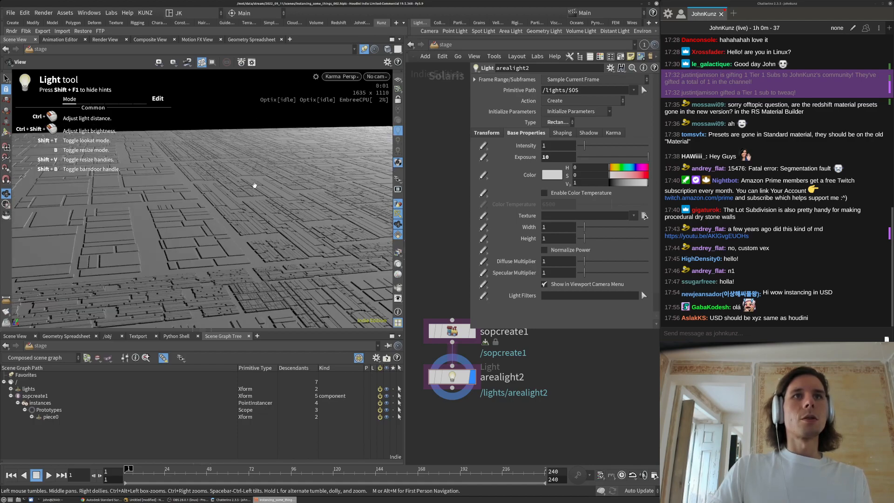
drag(257, 198, 254, 251)
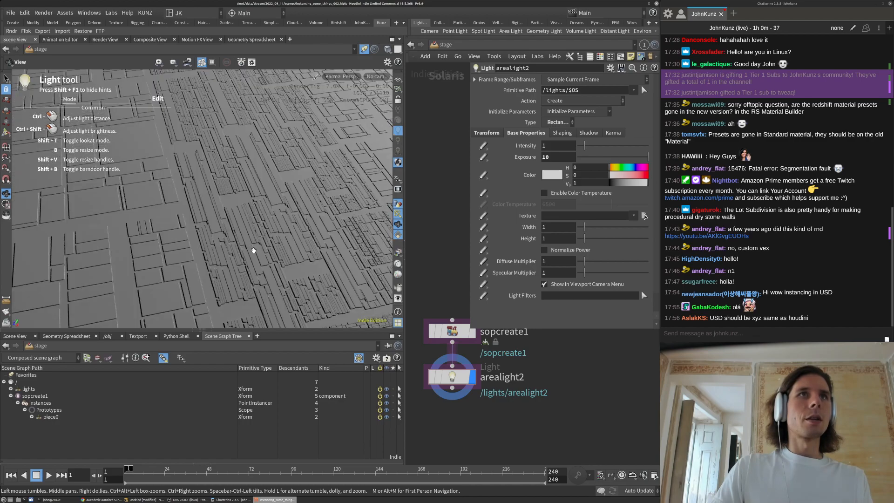
drag(176, 225, 271, 226)
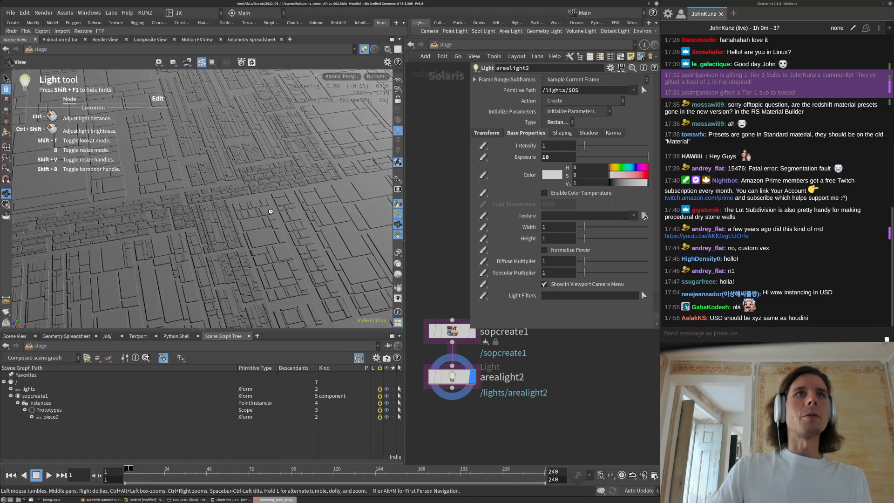
drag(206, 249, 210, 243)
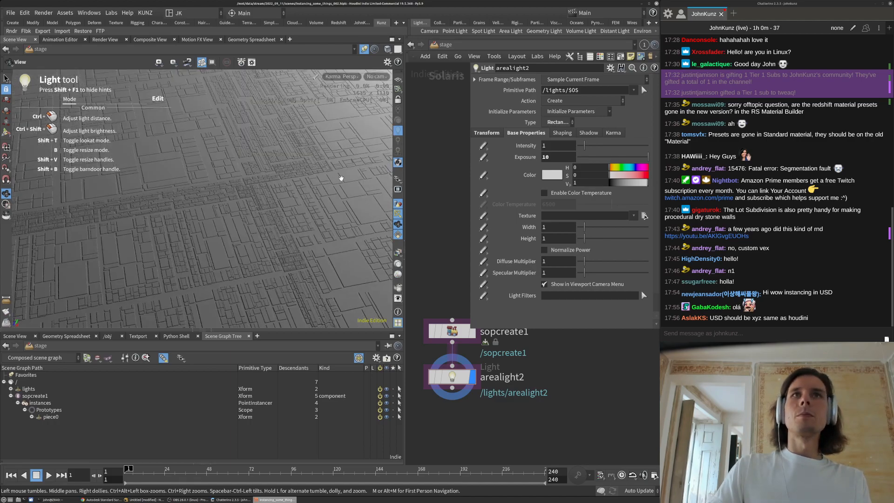
drag(341, 178, 269, 201)
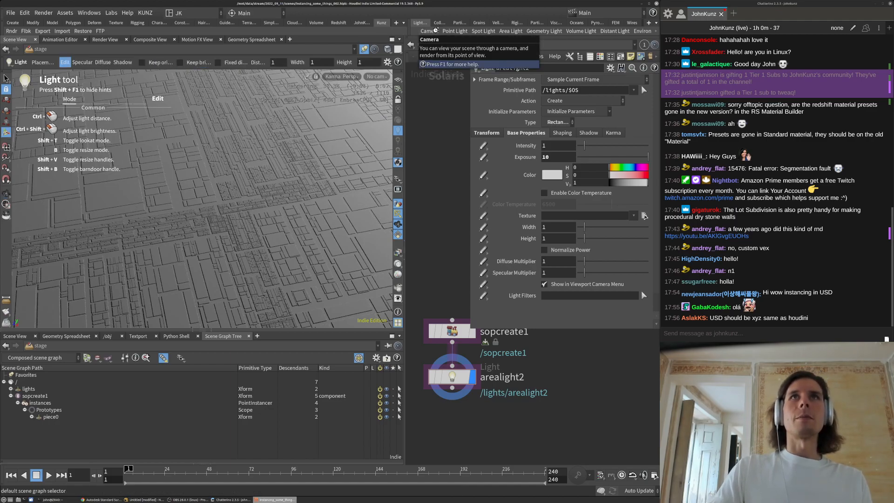
Create camera2 from the current view and rotate its view over the tiled city
click(429, 30)
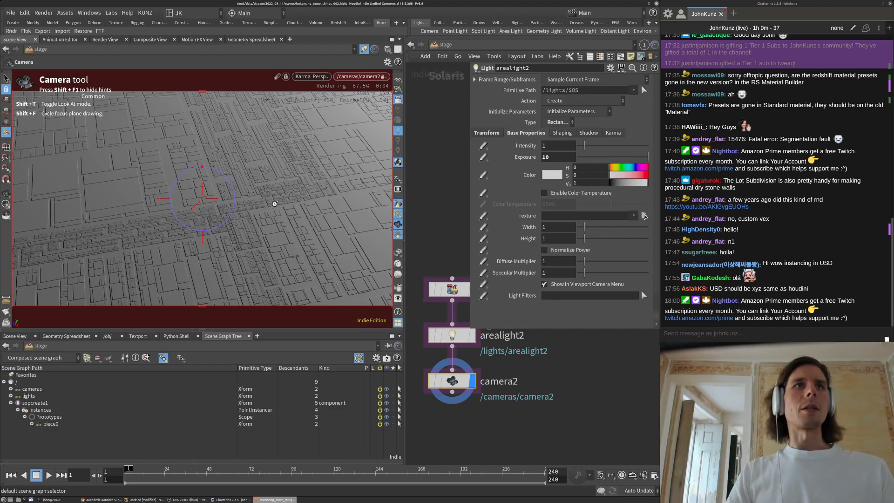
key(Escape)
drag(278, 193, 311, 199)
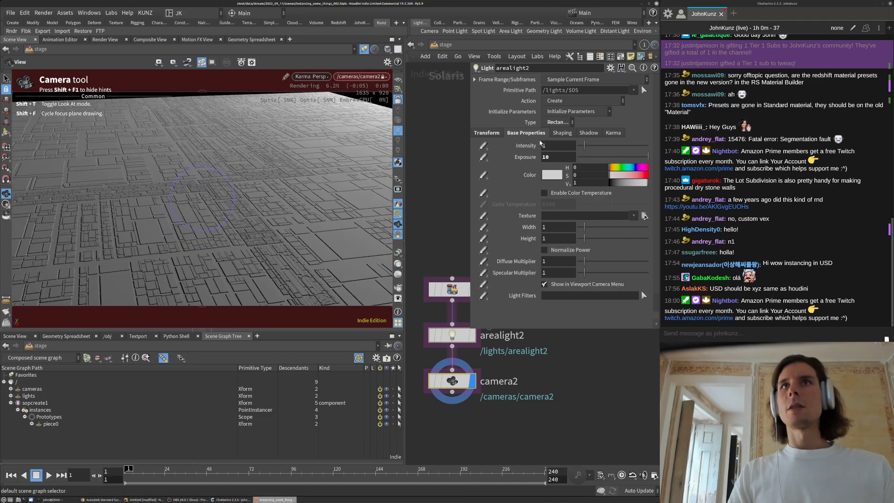
Set camera2's horizontal aperture to 36
click(453, 377)
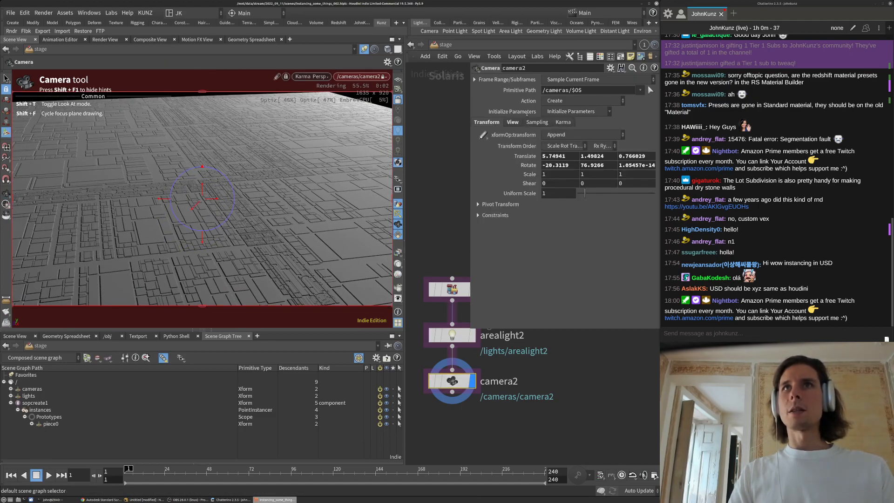
click(512, 122)
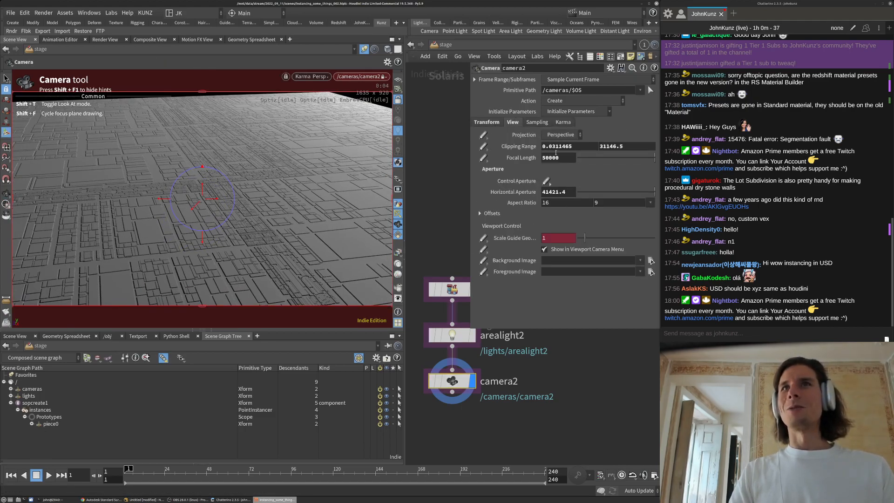
click(567, 193)
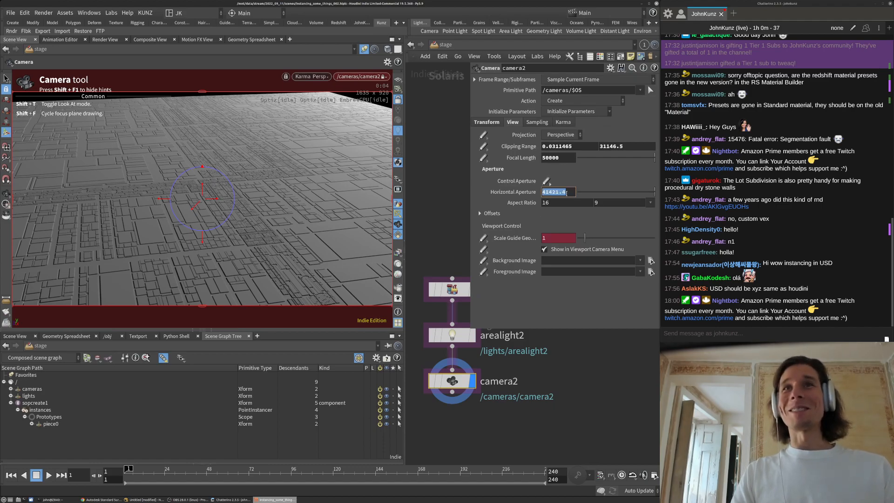
text(36)
key(Return)
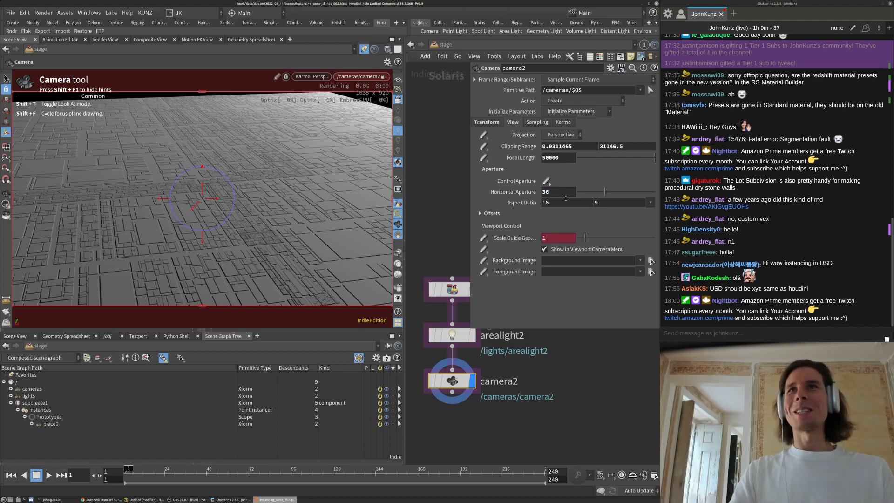
Set camera2's focal length to 90 after trying 500 and 145
click(567, 159)
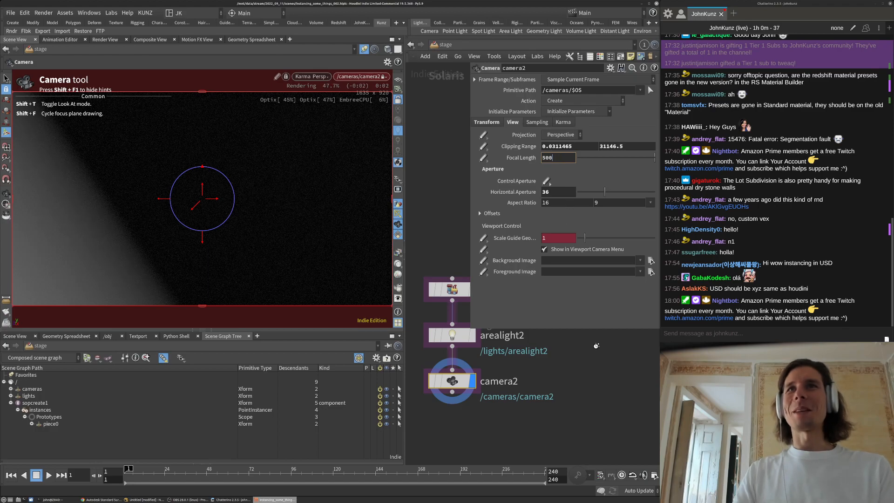
key(BackSpace)
key(Return)
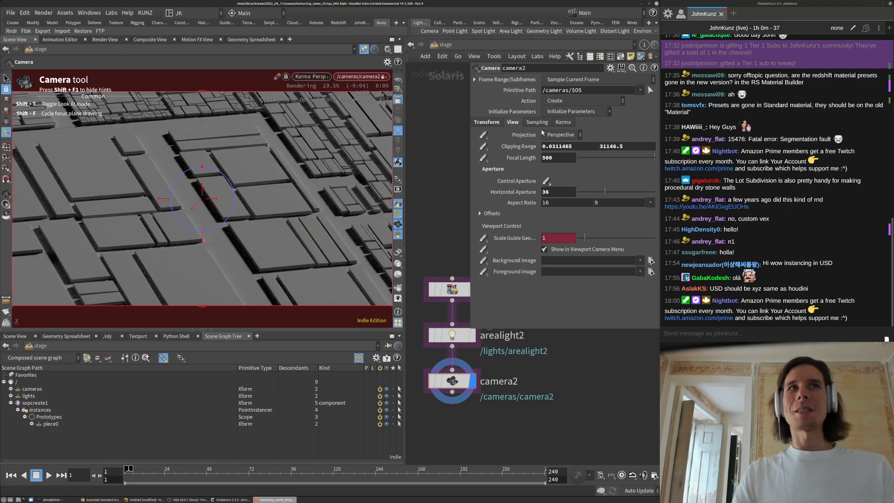
double_click(558, 158)
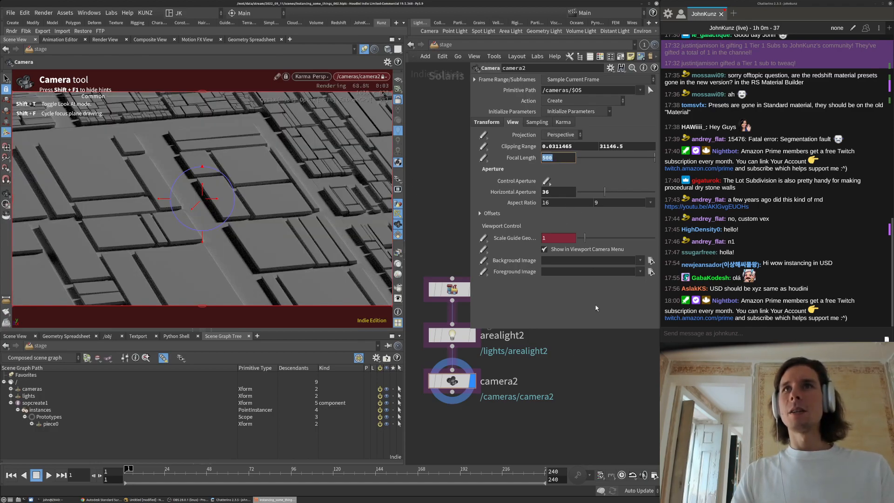
text(145)
key(Return)
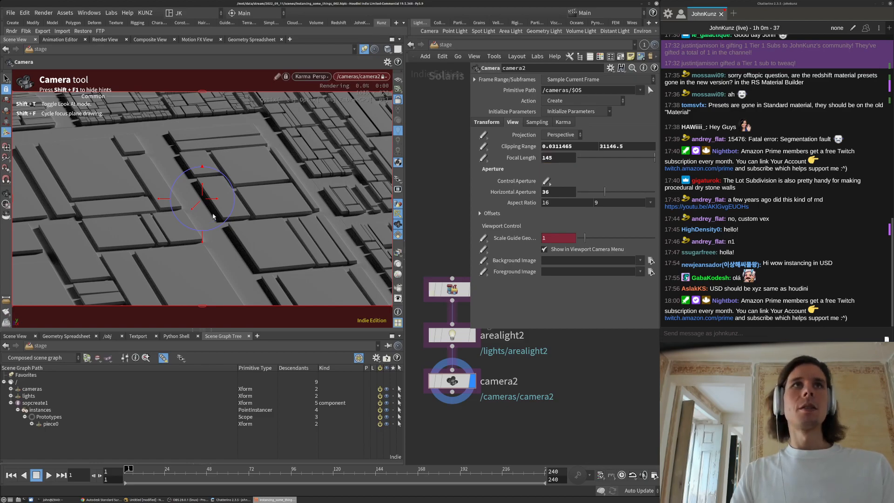
double_click(559, 158)
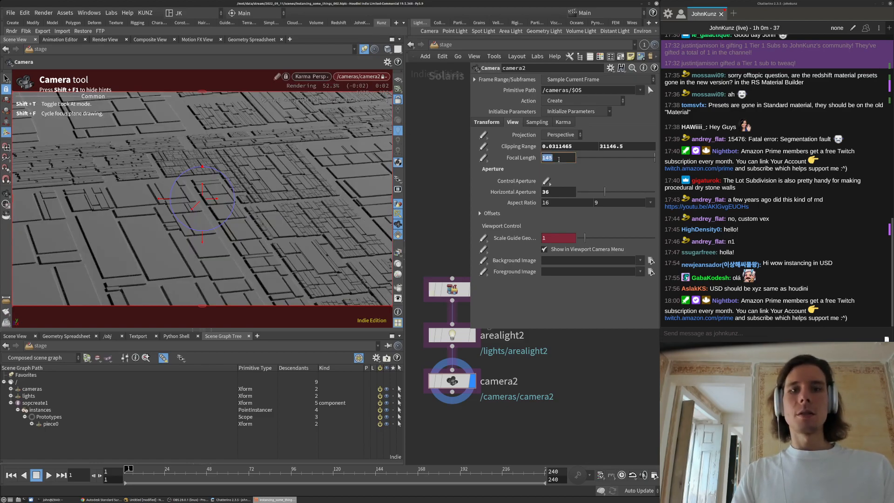
text(90)
key(Return)
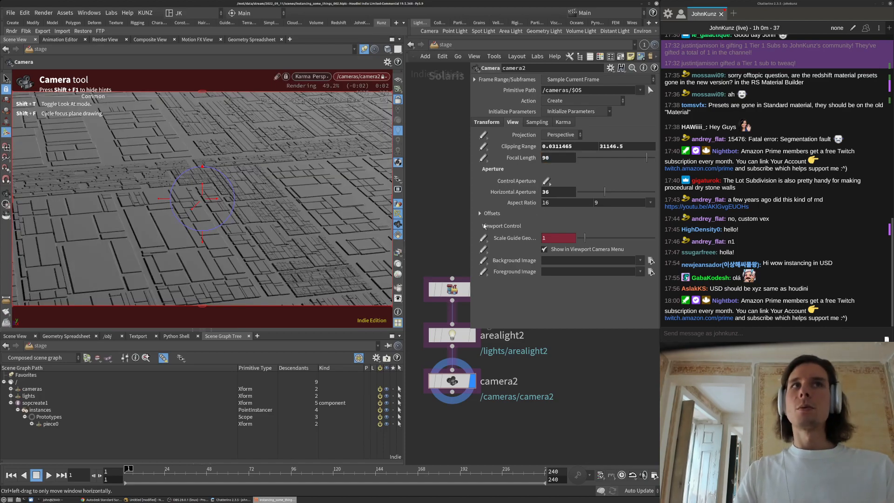
Dolly and tilt camera2 to a closer, steeper view across the city blocks
key(space)
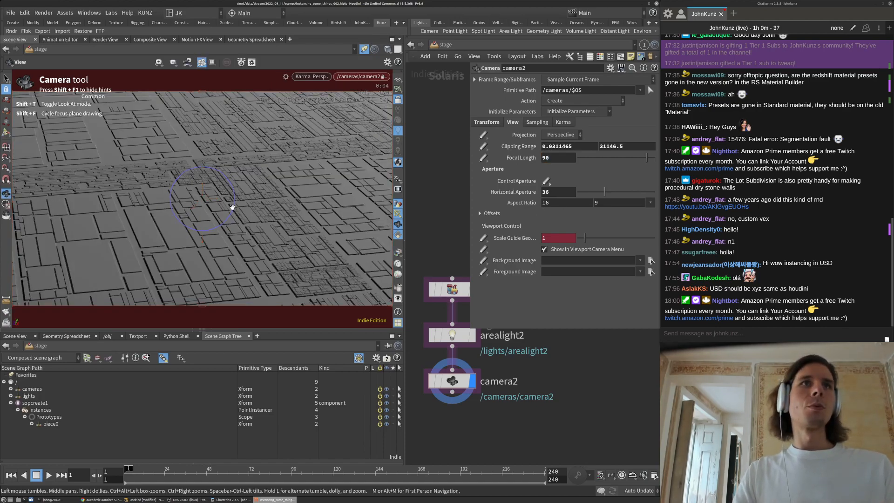
scroll(230, 206, down, 3)
scroll(263, 200, up, 2)
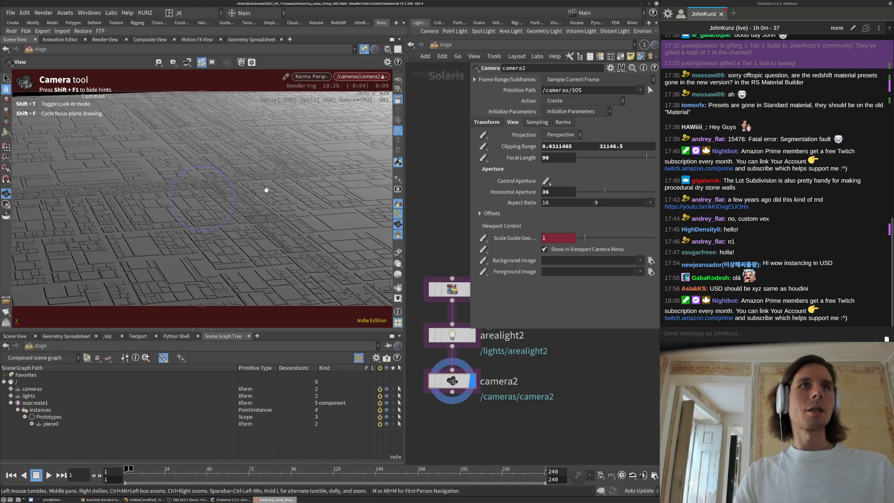
mouse_move(255, 201)
mouse_down()
mouse_move(251, 224)
mouse_move(262, 190)
mouse_up()
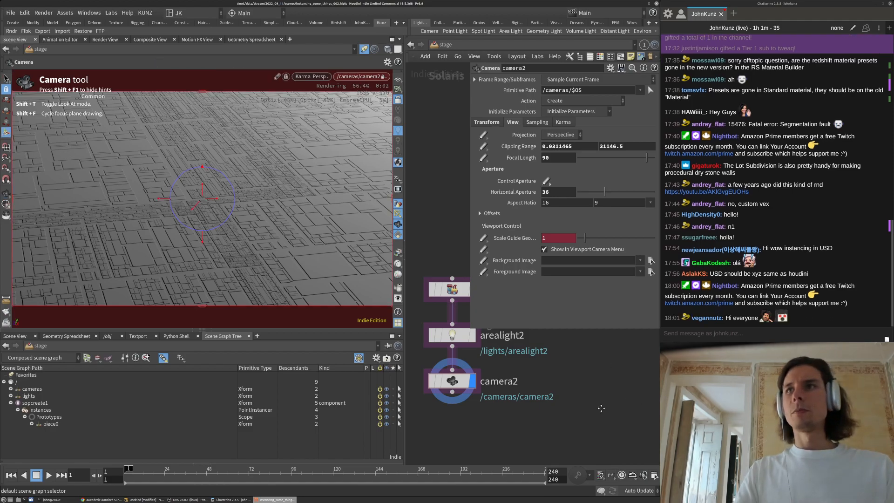
scroll(601, 407, down, 3)
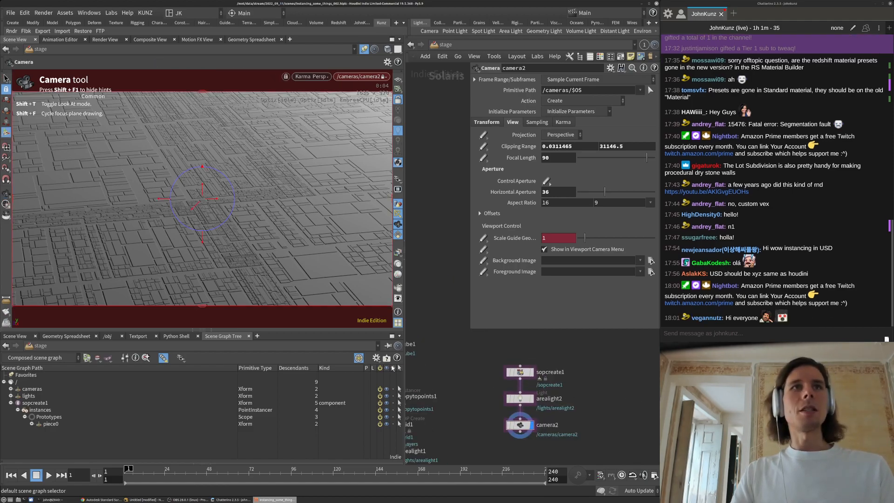
Switch the viewport from Karma back to GL and go inside sopcreate1
key(s)
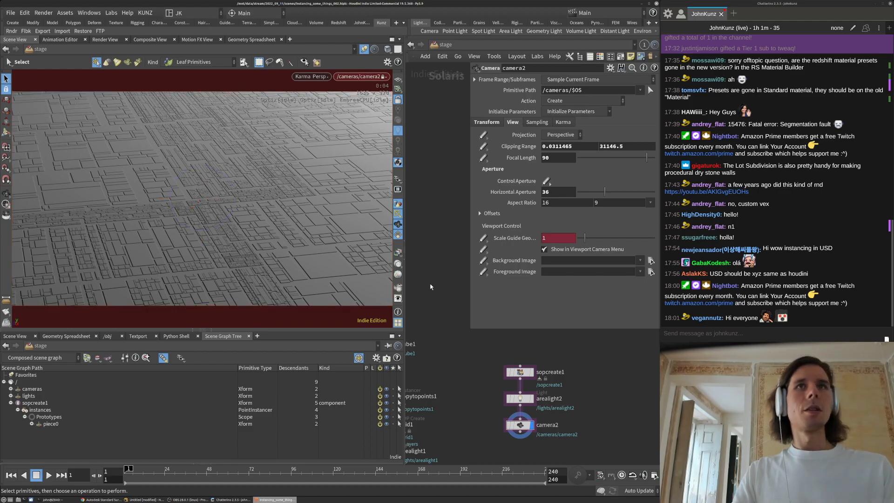
click(310, 77)
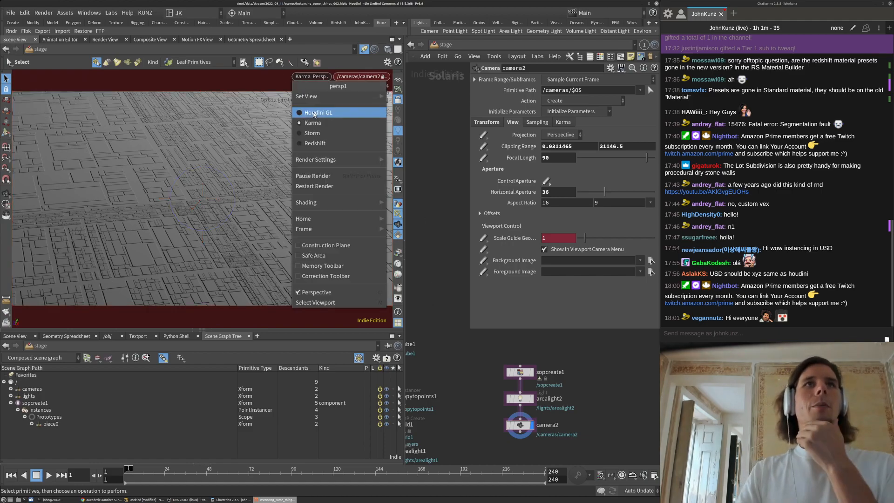
click(310, 113)
middle_drag(487, 369, 452, 358)
scroll(481, 361, up, 1)
double_click(481, 361)
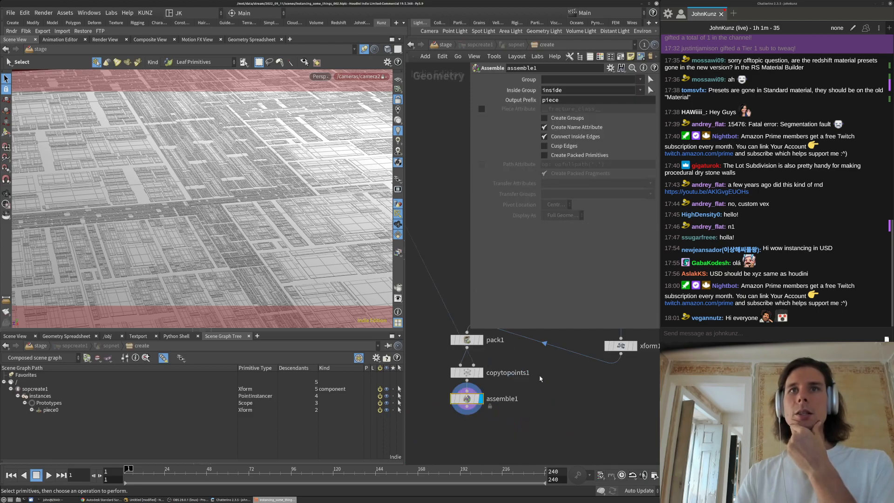
Navigate the sopcreate1 network past the foreach block to the polyexpand2d1 node
scroll(534, 399, down, 3)
middle_drag(469, 293, 458, 364)
scroll(495, 366, up, 5)
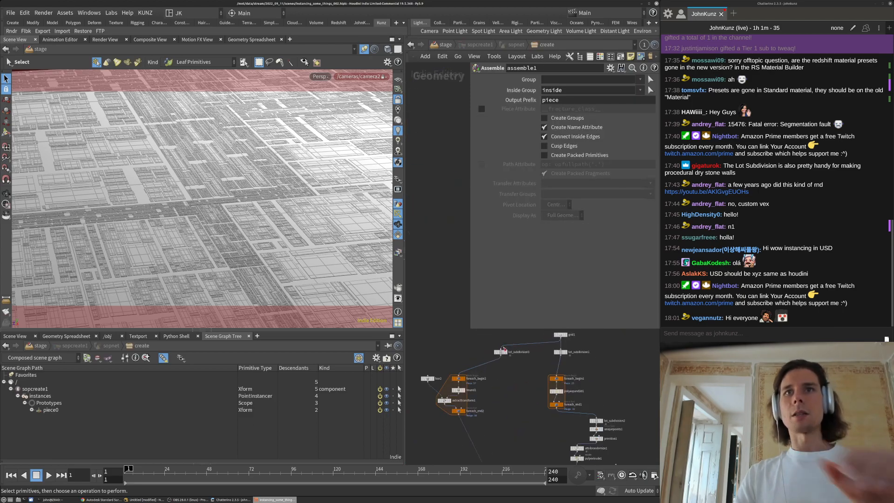
scroll(489, 371, down, 4)
scroll(583, 372, up, 2)
middle_drag(609, 399, 540, 335)
scroll(593, 365, down, 1)
scroll(493, 391, up, 2)
middle_drag(487, 400, 489, 345)
middle_drag(614, 363, 607, 389)
middle_drag(460, 374, 459, 397)
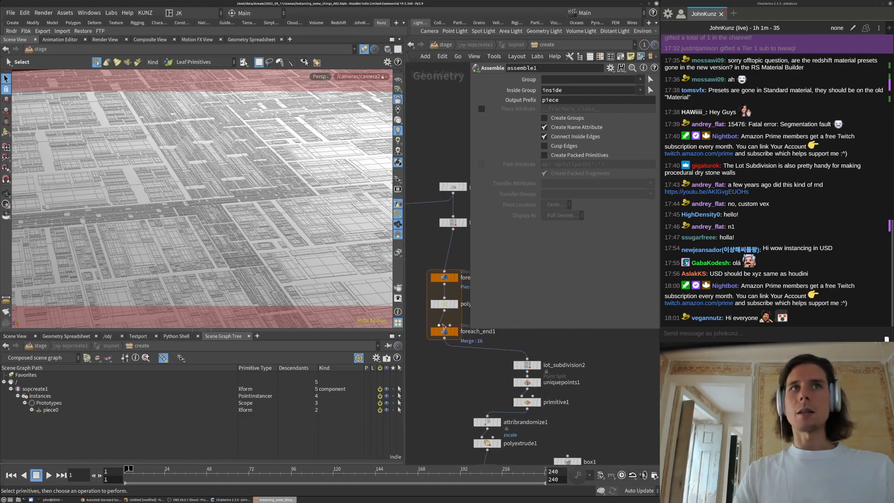
Change polyexpand2d1's offset from 0.1 to 0.05
click(445, 304)
click(562, 138)
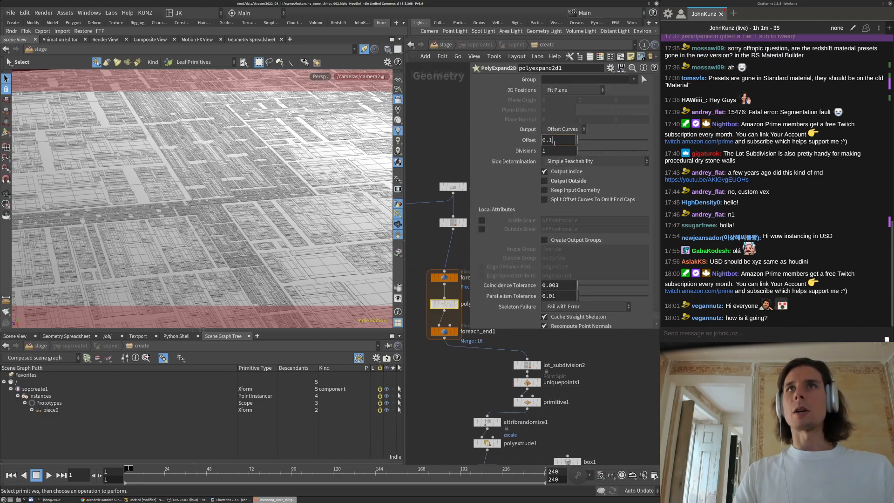
key(BackSpace)
text(05)
key(Return)
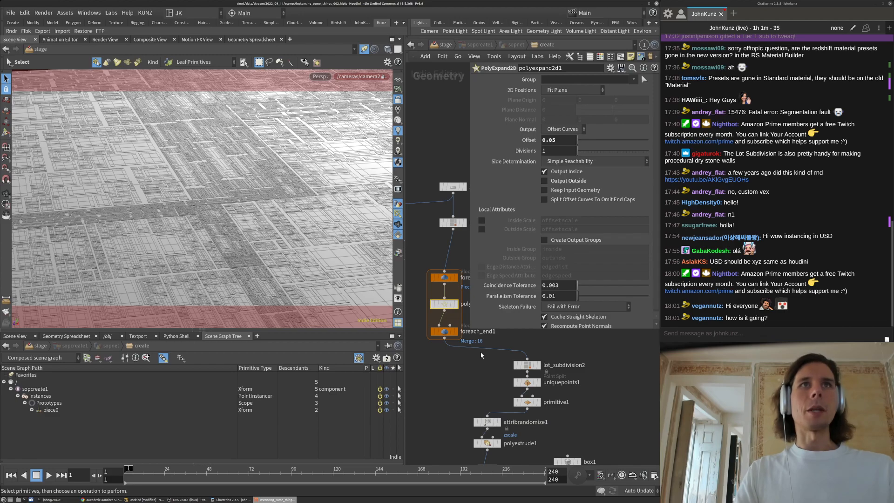
middle_drag(498, 383, 527, 353)
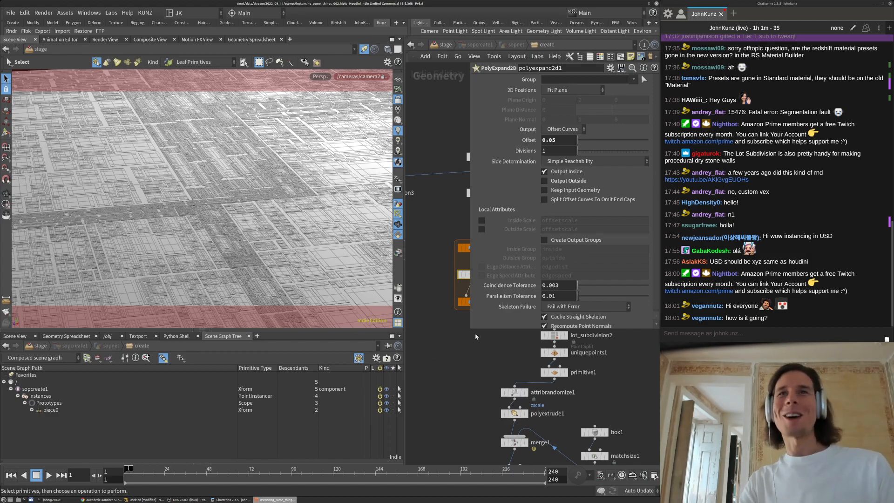
mouse_move(468, 363)
middle_down()
mouse_move(452, 353)
mouse_move(469, 368)
middle_up()
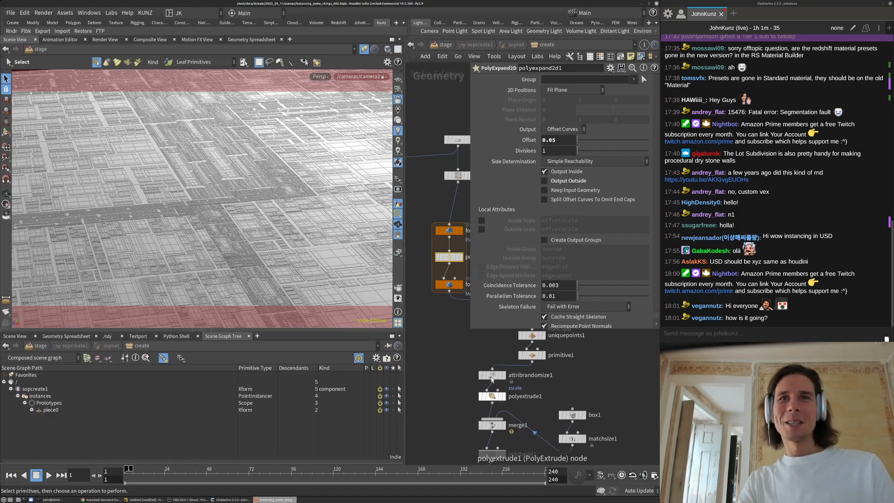
Try a 0.05 extrusion distance on polyextrude1 and a 0.6 minimum on attribrandomize1
click(493, 396)
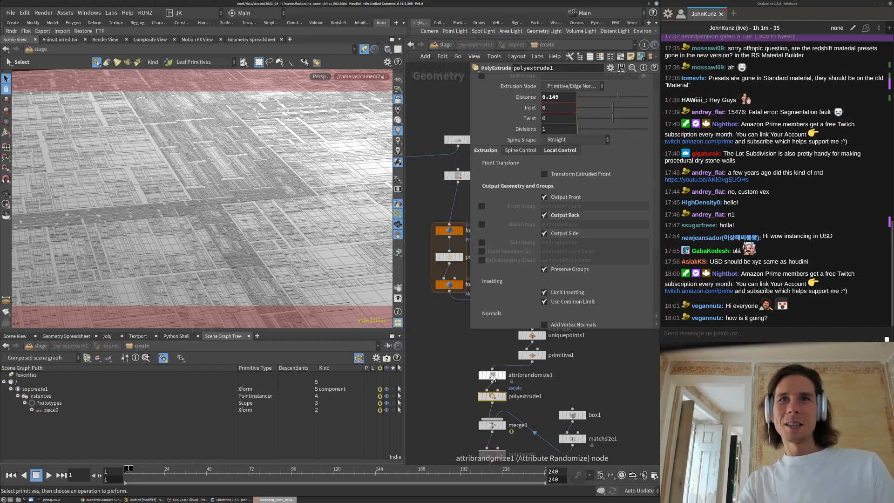
click(493, 375)
click(495, 398)
double_click(559, 97)
text(0.05)
key(Return)
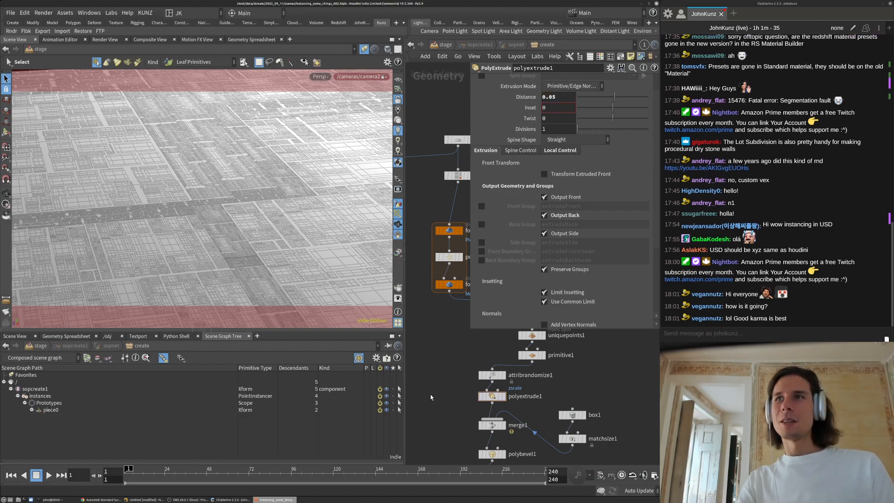
middle_drag(431, 397, 450, 374)
click(510, 351)
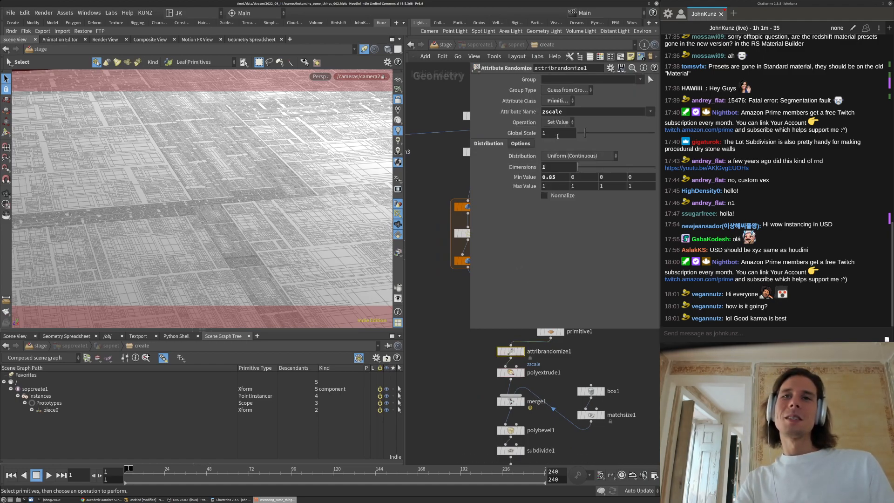
double_click(553, 177)
text(6)
key(Return)
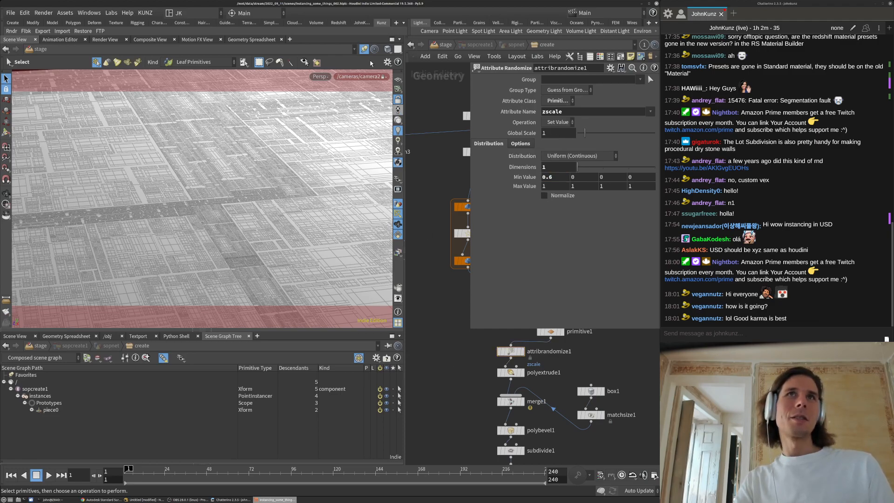
Unlock the viewport from the camera and switch it to Smooth Shaded
click(399, 100)
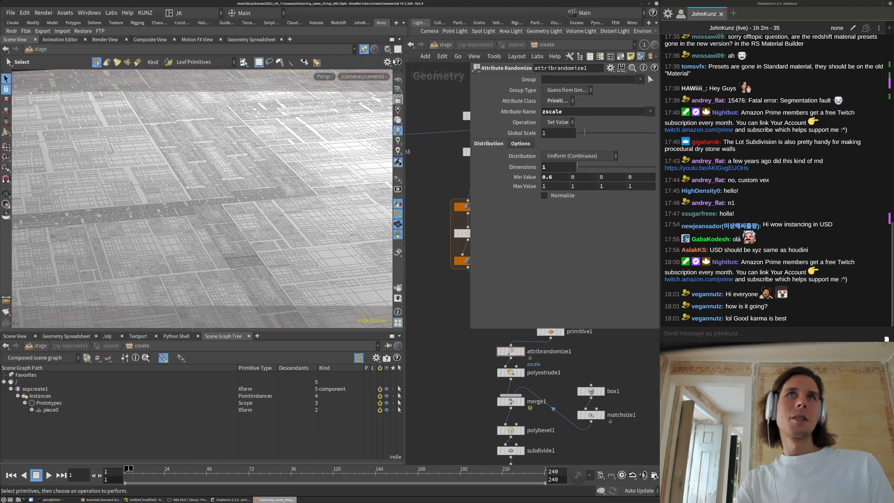
click(387, 49)
click(403, 164)
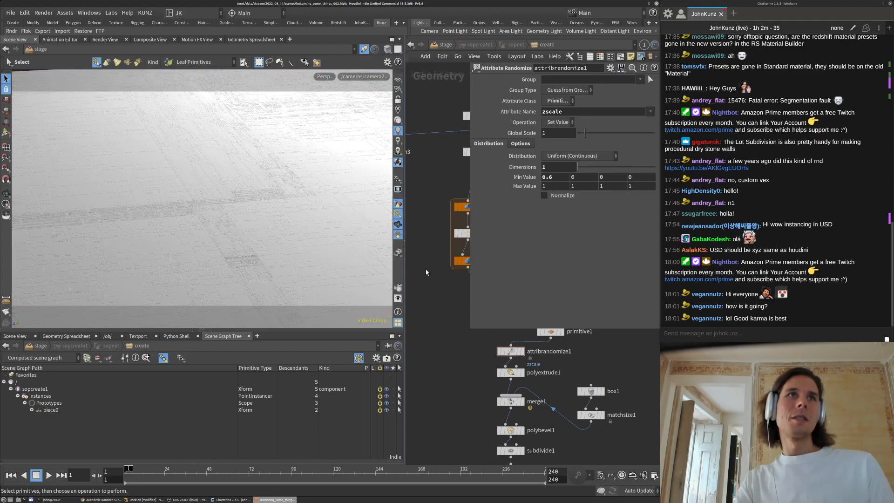
Set polyextrude1's distance to 0.5 and attribrandomize1's minimum value to 0.1
middle_drag(512, 379, 507, 360)
click(506, 355)
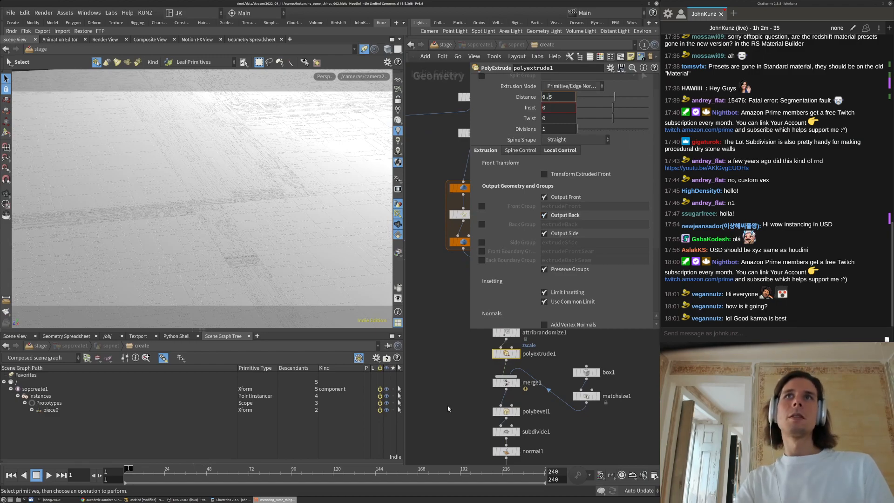
key(BackSpace)
key(Return)
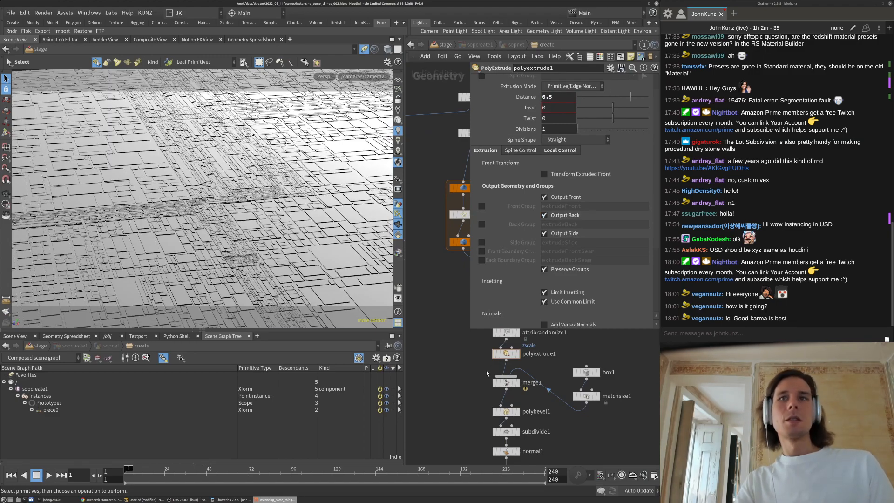
click(506, 332)
click(554, 179)
key(BackSpace)
text(1)
key(Return)
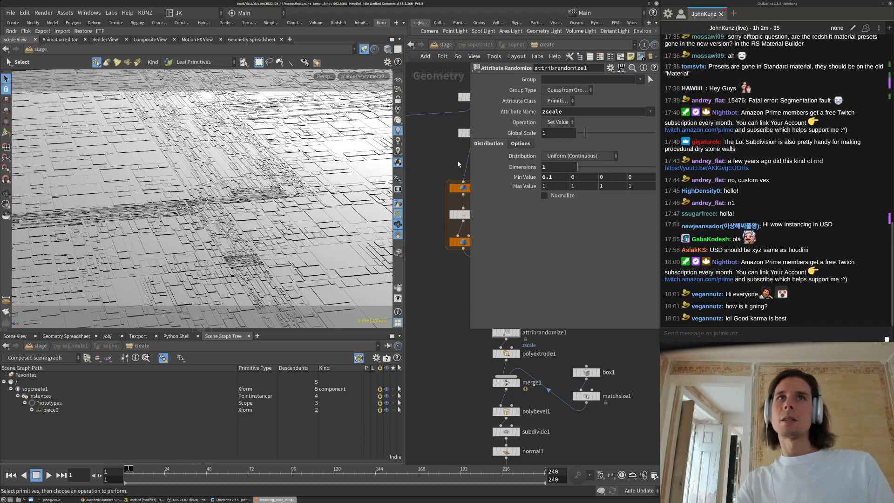
Switch attribrandomize1 to a Custom Ramp distribution with a lowered mid key near 0.771
click(565, 156)
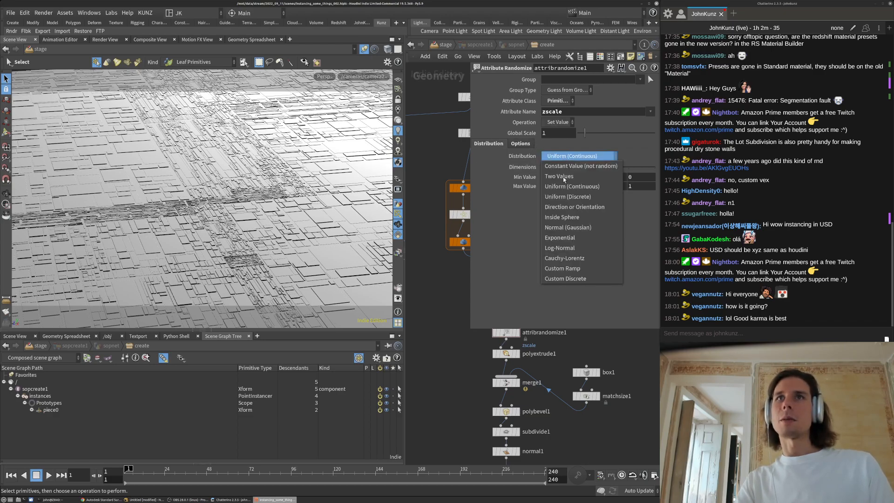
click(580, 269)
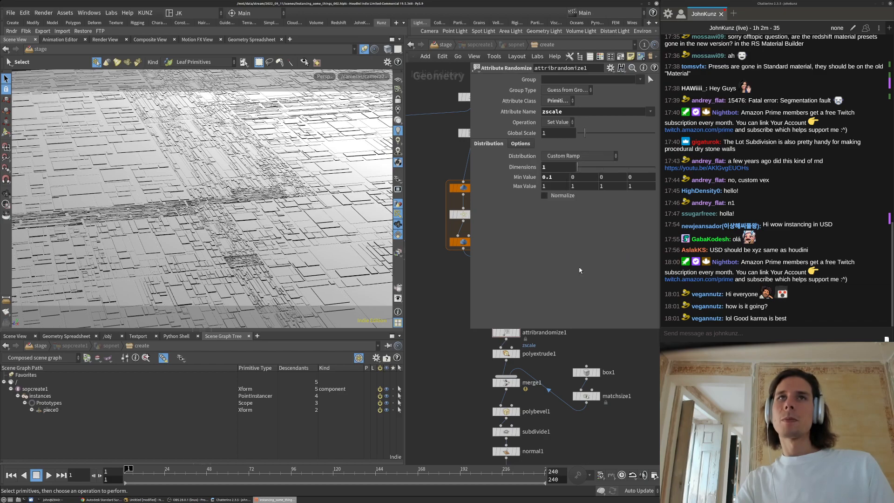
click(578, 223)
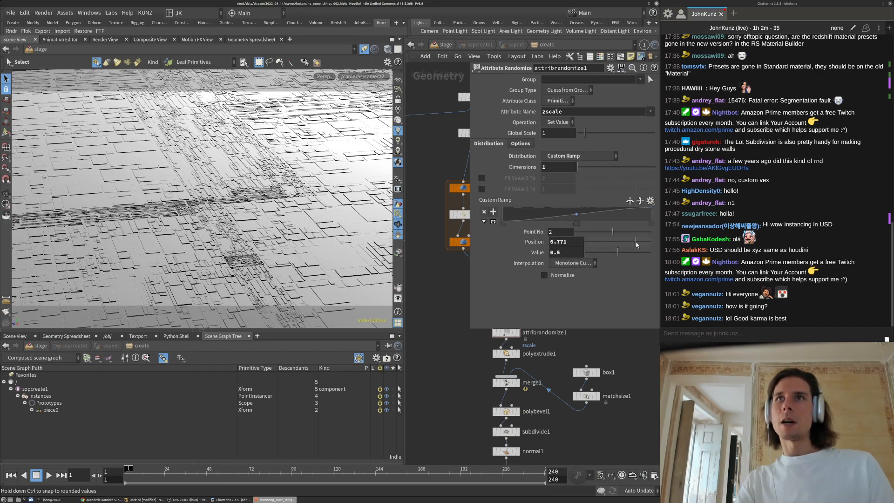
drag(594, 252, 611, 254)
Enable Fit Value 0 To and set it to 0.2
click(481, 178)
click(561, 178)
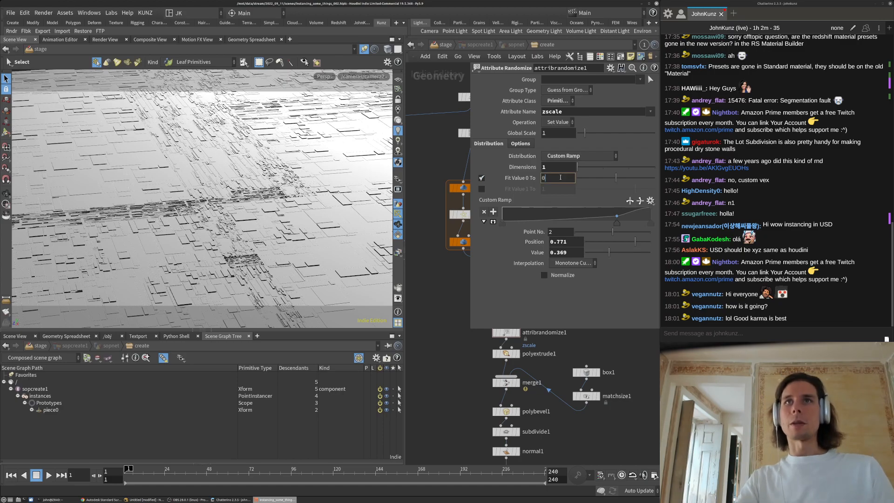
text(.05)
key(Return)
double_click(558, 178)
text(0.25)
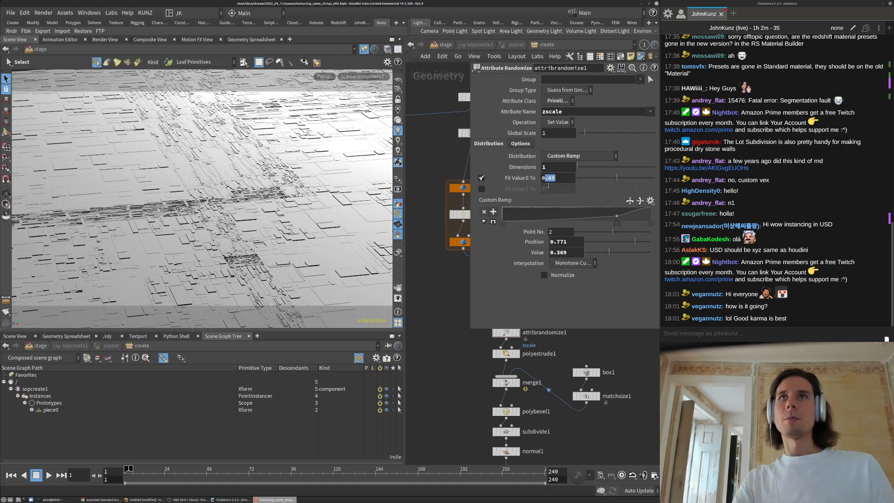
key(Return)
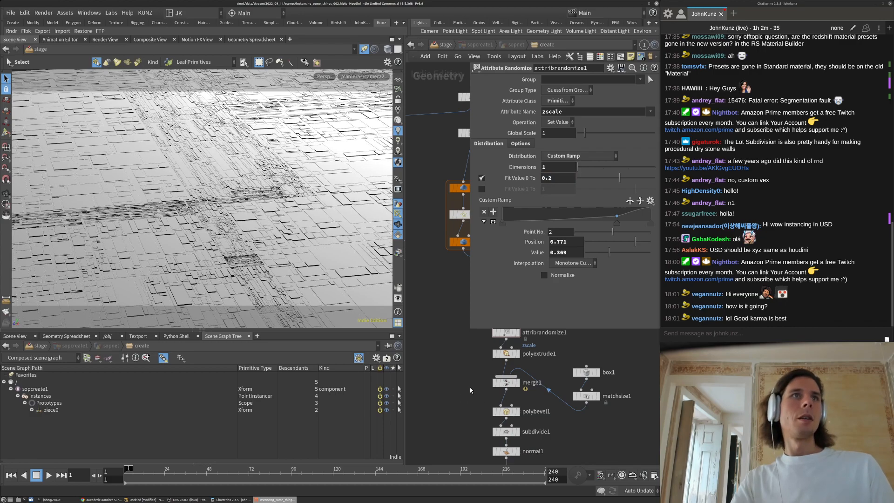
scroll(467, 386, down, 4)
scroll(527, 385, up, 3)
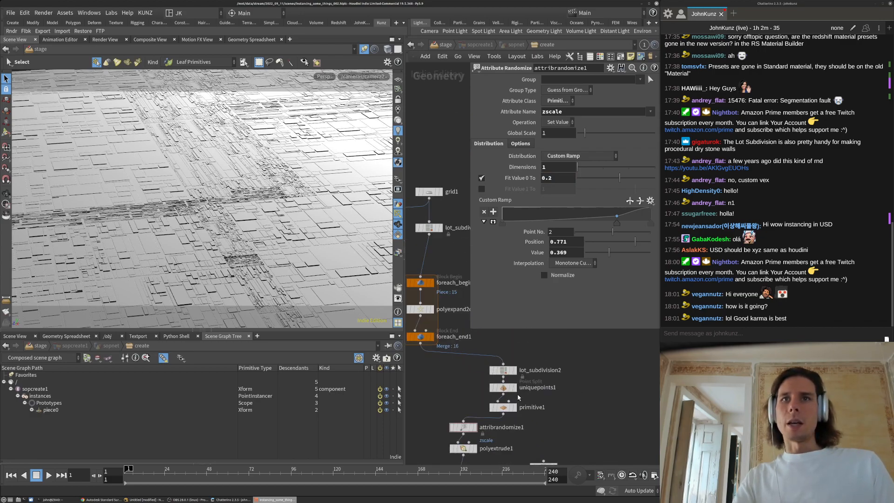
click(500, 366)
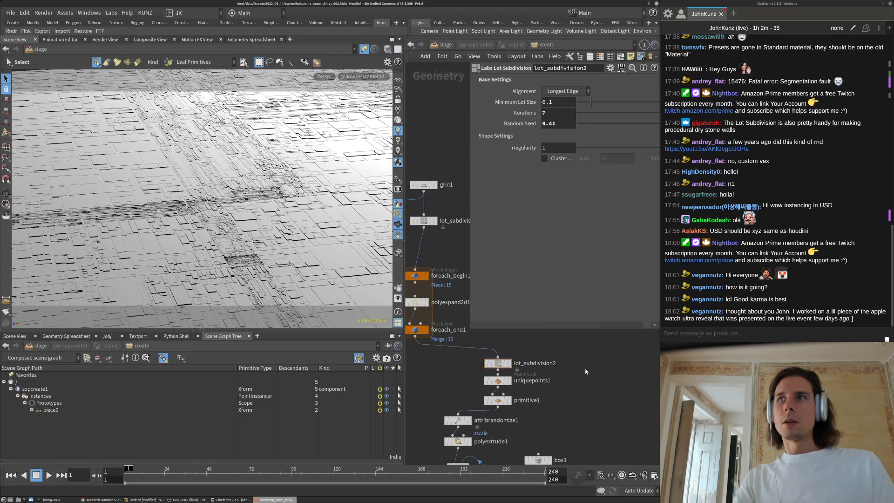
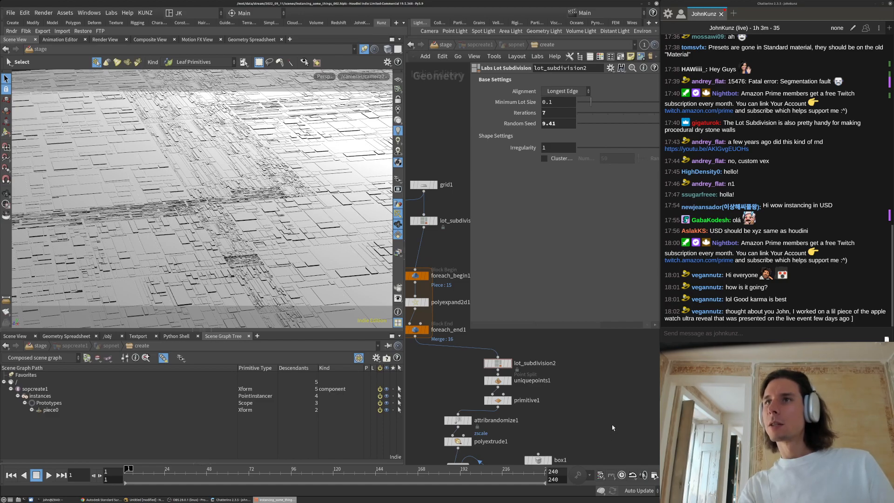
Align the three nodes below the loop into the network column
scroll(602, 406, down, 1)
middle_drag(603, 406, 606, 366)
middle_drag(465, 344, 424, 379)
drag(523, 400, 476, 351)
scroll(422, 415, up, 2)
drag(511, 383, 460, 385)
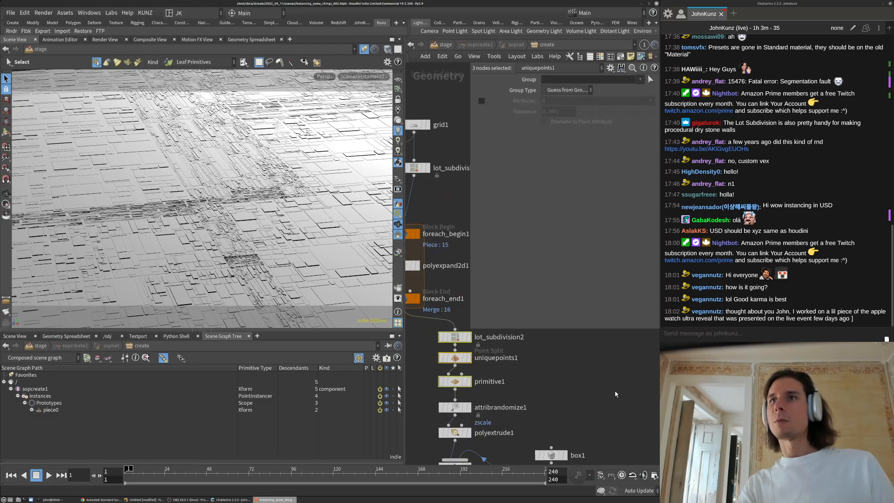
middle_drag(605, 395, 609, 375)
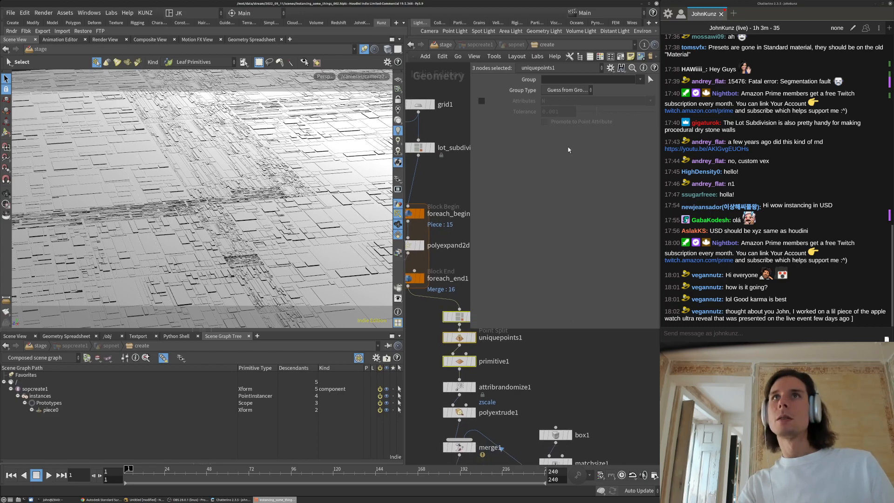
Set lot_subdivision2's Iterations to 9 and restore its random seed to 0.94
click(459, 318)
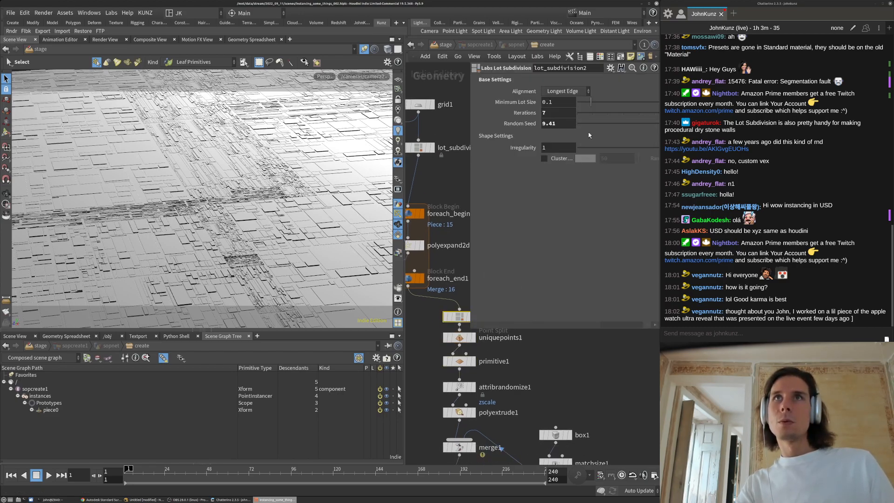
double_click(555, 113)
text(8)
key(Return)
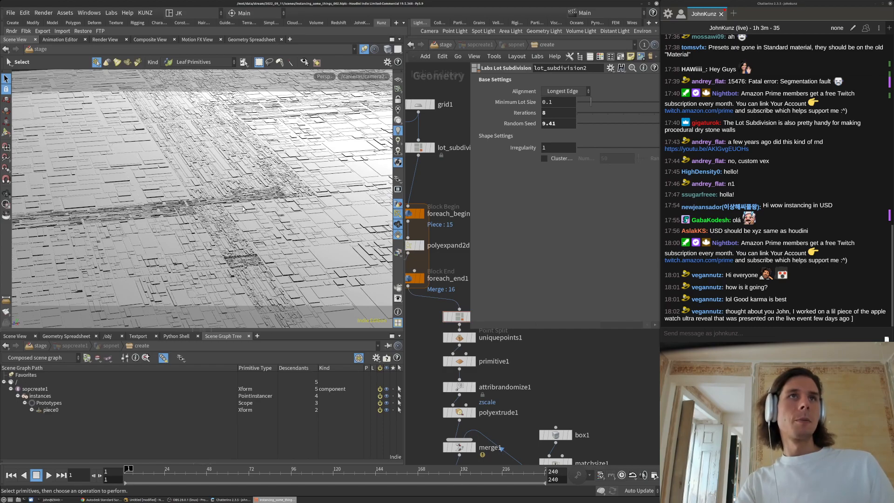
click(561, 112)
text(9)
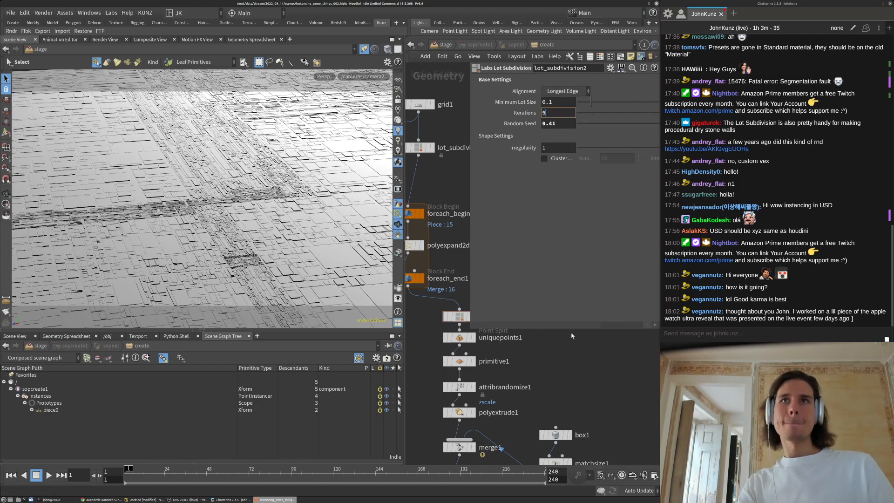
key(Return)
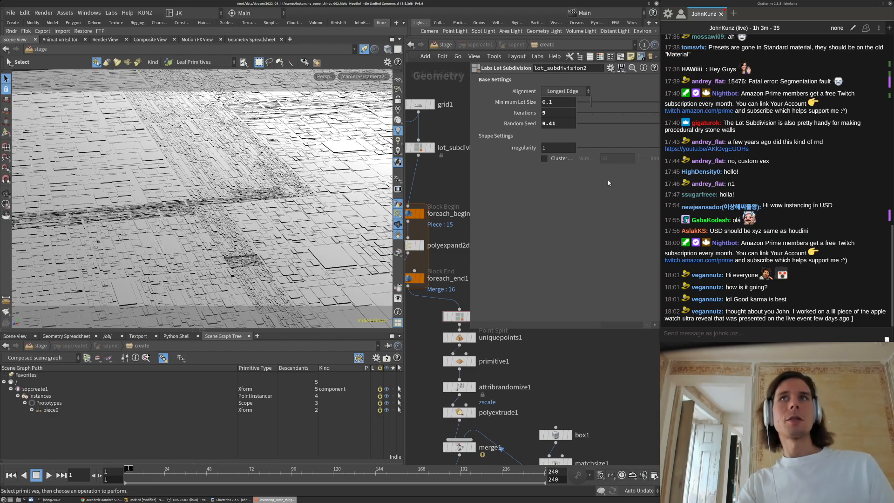
key(ctrl+z)
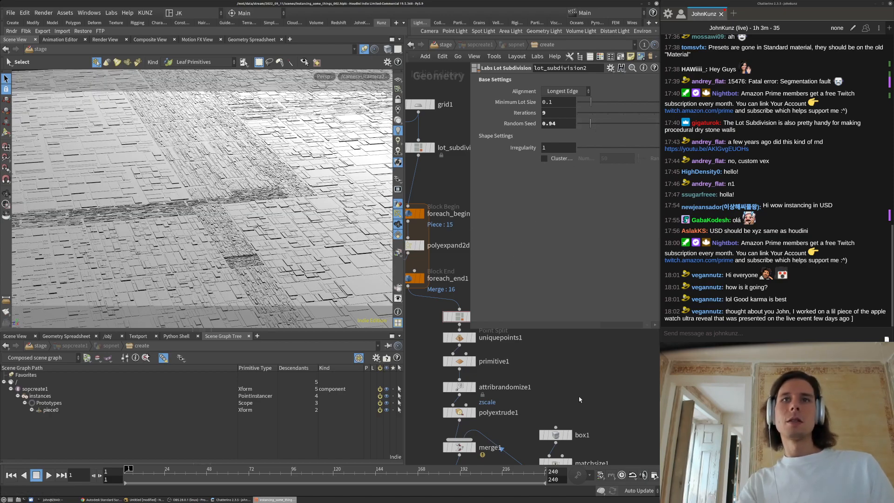
Bring up the Persp viewport's renderer options
middle_drag(575, 383, 567, 364)
scroll(563, 359, down, 1)
click(323, 76)
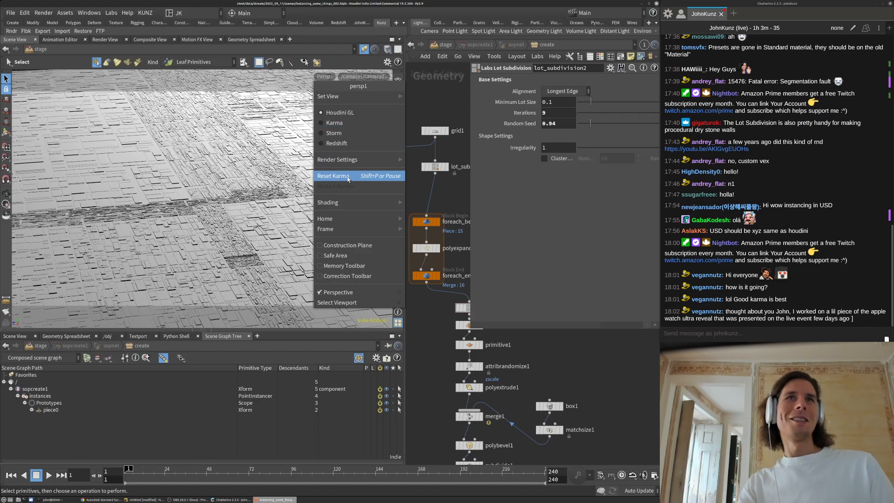
Render the Persp viewport with Karma
click(348, 177)
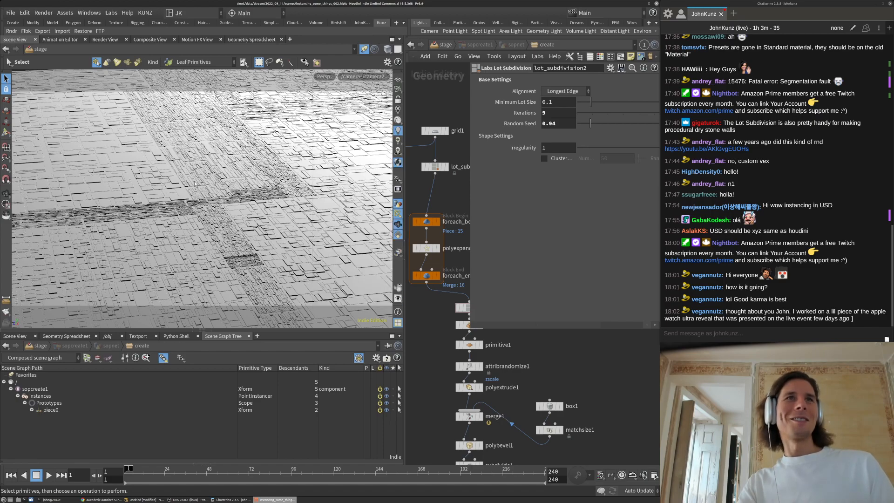
click(327, 75)
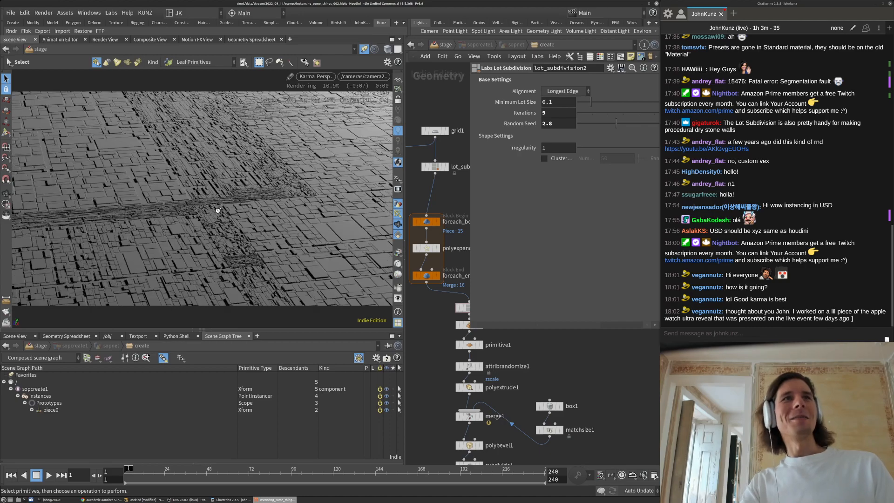
scroll(577, 373, down, 3)
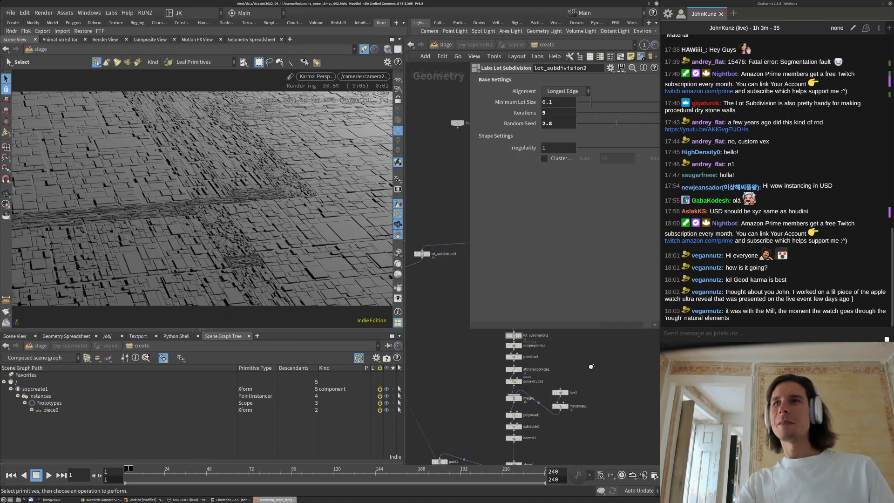
scroll(592, 367, down, 1)
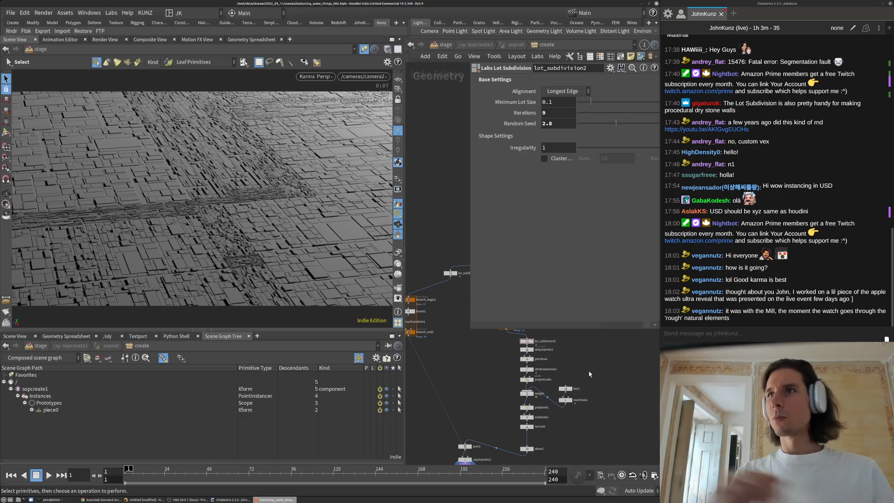
Pan the network editor up to grid1 and lot_subdivision1
middle_drag(591, 361, 587, 336)
scroll(556, 374, up, 1)
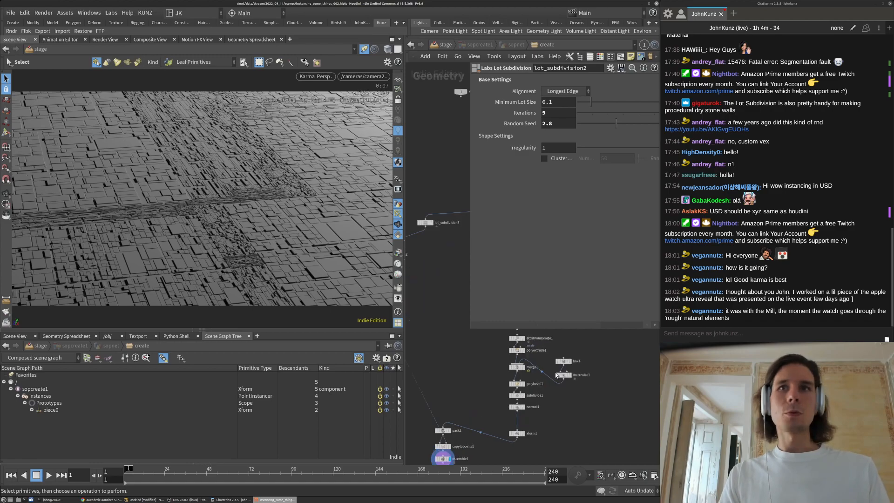
scroll(557, 374, up, 2)
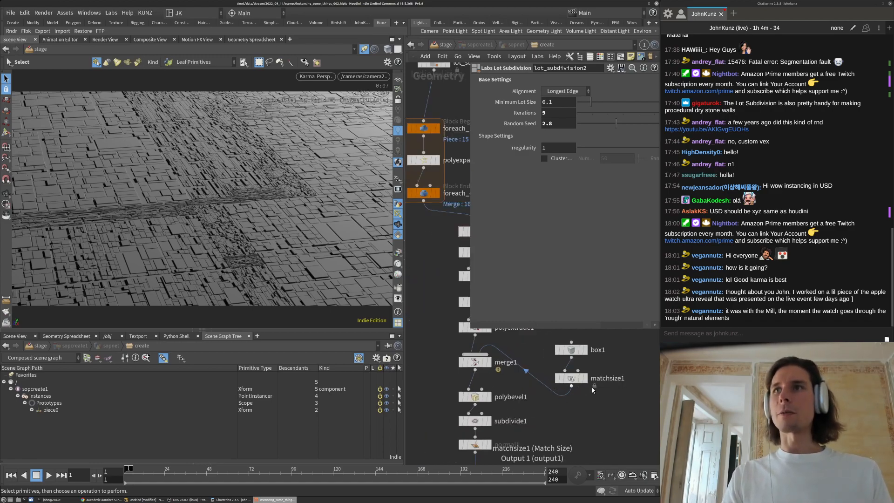
middle_drag(590, 402, 574, 391)
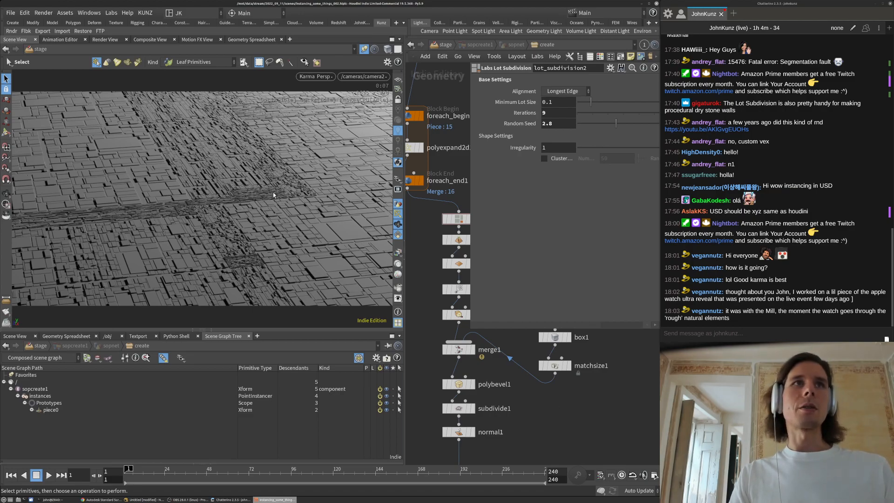
scroll(523, 408, down, 2)
middle_drag(467, 418, 494, 440)
middle_drag(461, 330, 459, 414)
scroll(460, 410, down, 1)
middle_drag(500, 330, 494, 402)
Set lot_subdivision3's Iterations to 8, then 9
scroll(470, 412, up, 3)
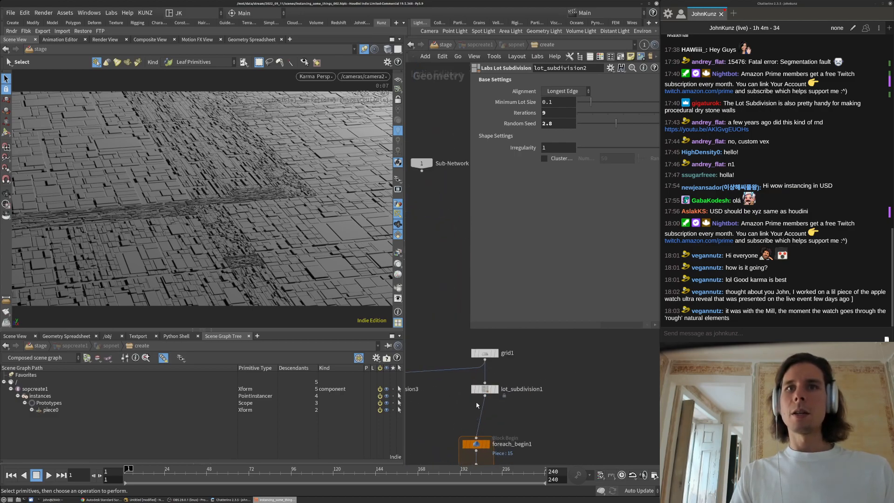
scroll(569, 366, down, 5)
scroll(482, 373, up, 4)
click(503, 366)
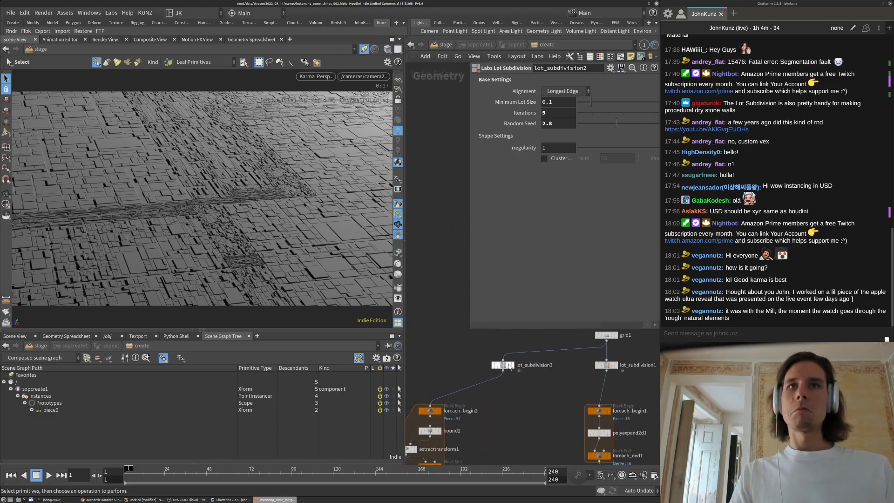
click(566, 114)
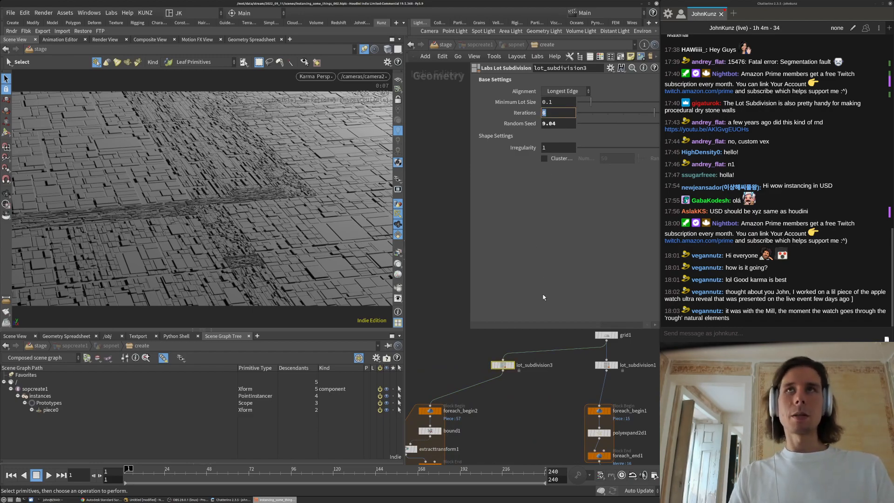
key(Return)
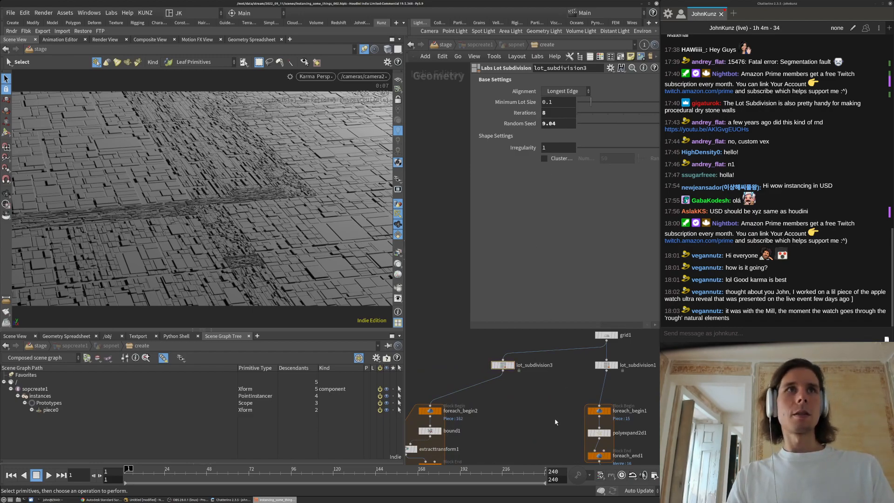
click(564, 115)
text(9)
key(Return)
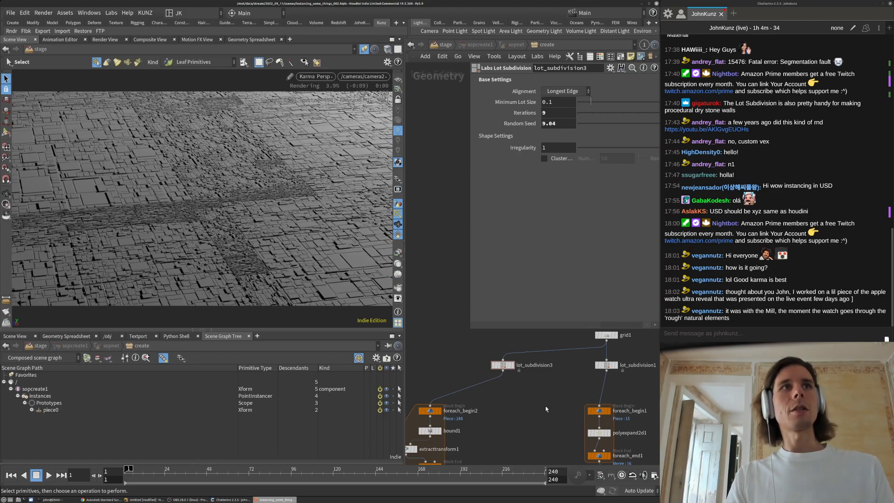
Raise the Iterations to 10 and return to the stage network
click(560, 113)
text(10)
key(Return)
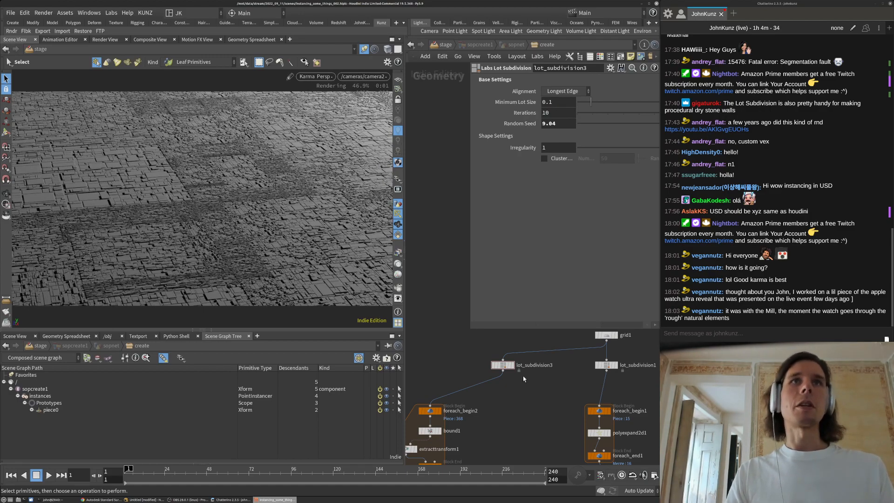
middle_drag(542, 422, 540, 388)
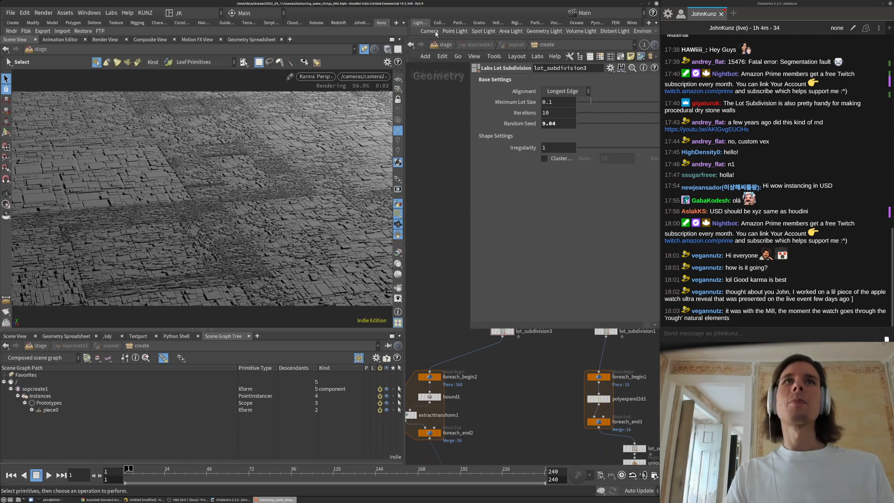
click(443, 44)
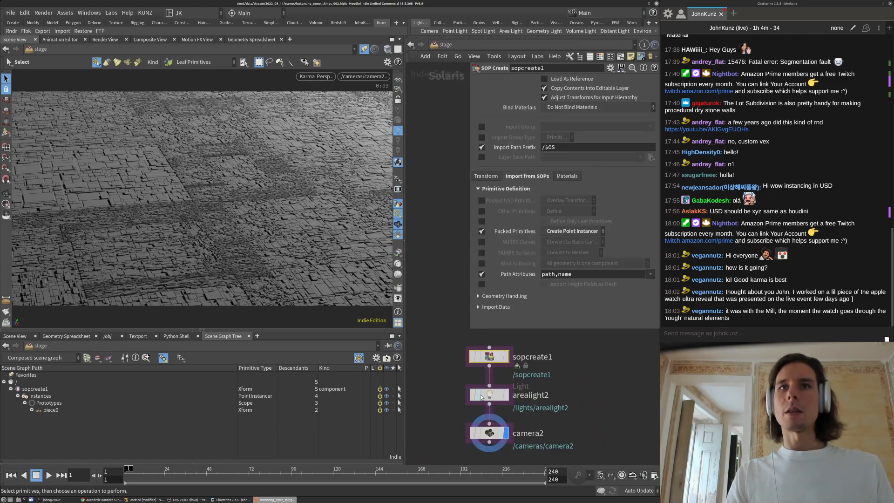
Turn arealight2 into a spotlight with its angle narrowed to 16.5
click(509, 398)
click(563, 132)
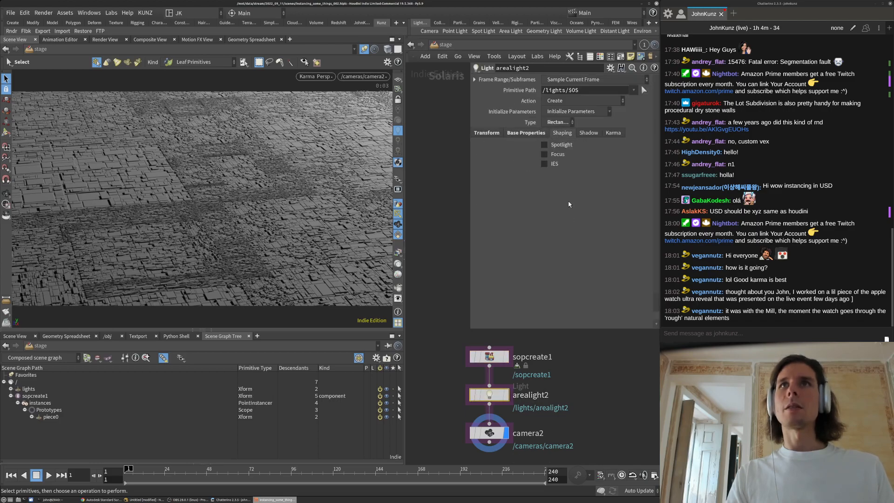
click(582, 134)
click(562, 134)
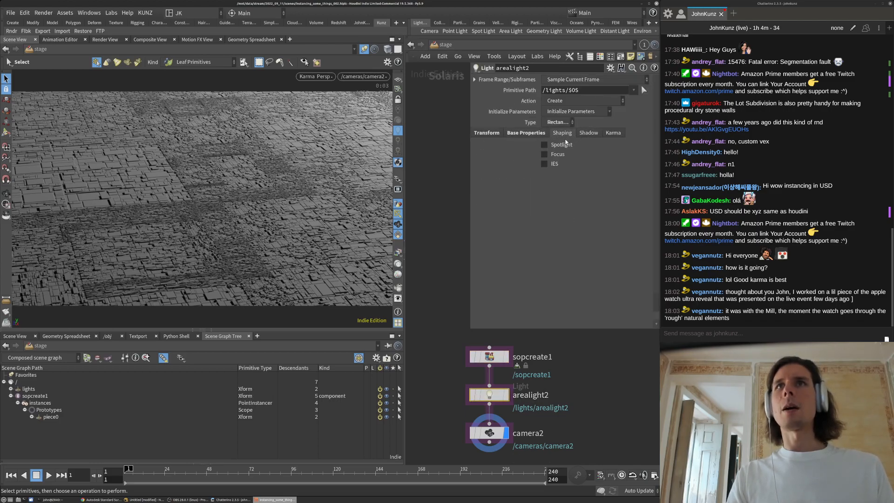
click(564, 145)
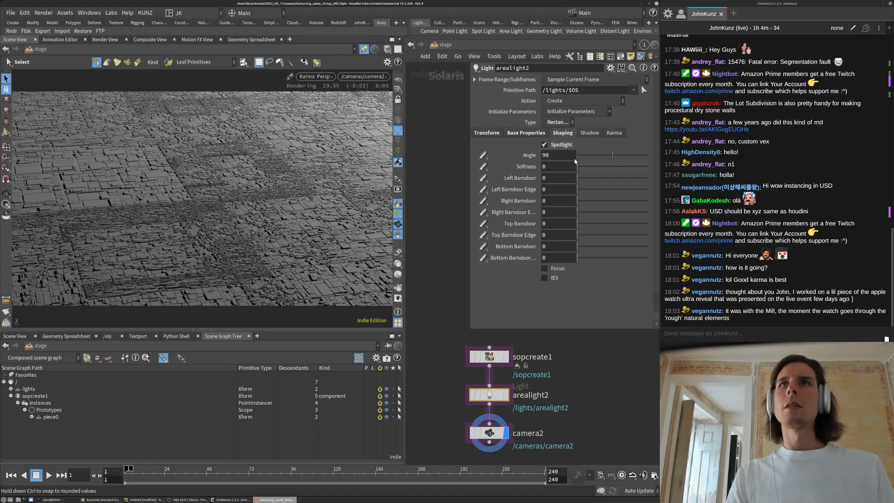
click(596, 157)
click(590, 167)
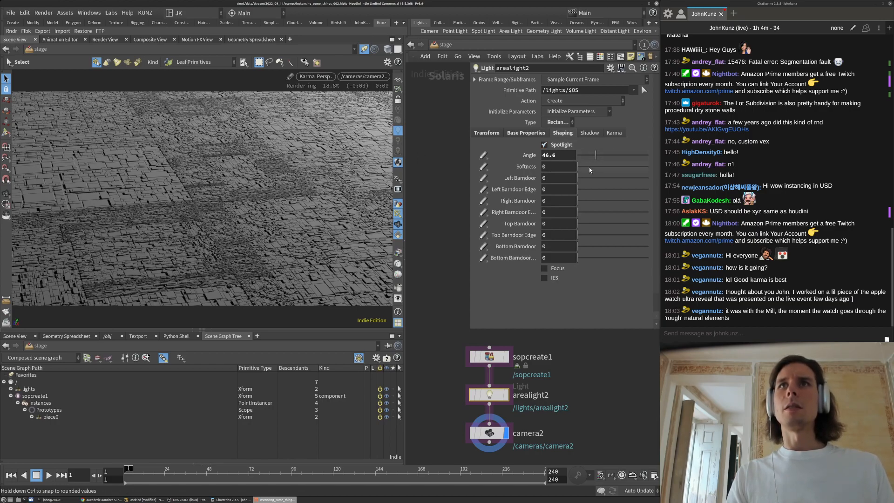
drag(594, 156, 583, 157)
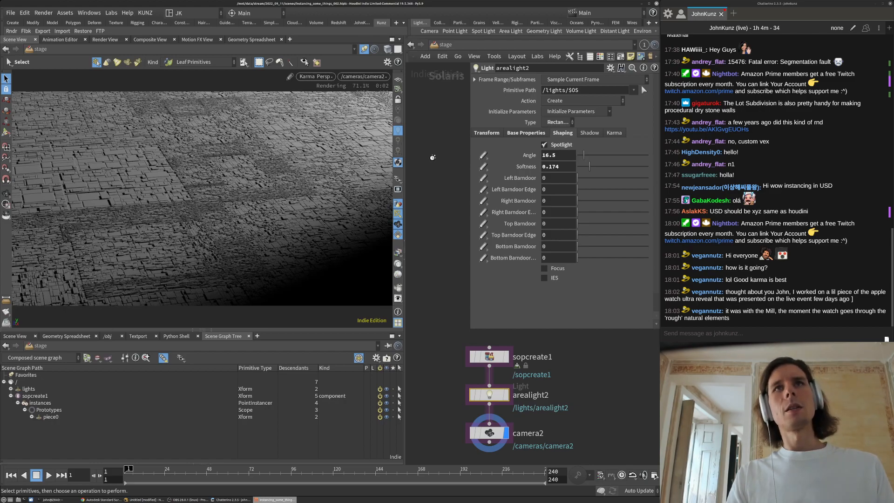
Set the light's exposure to 12
click(540, 133)
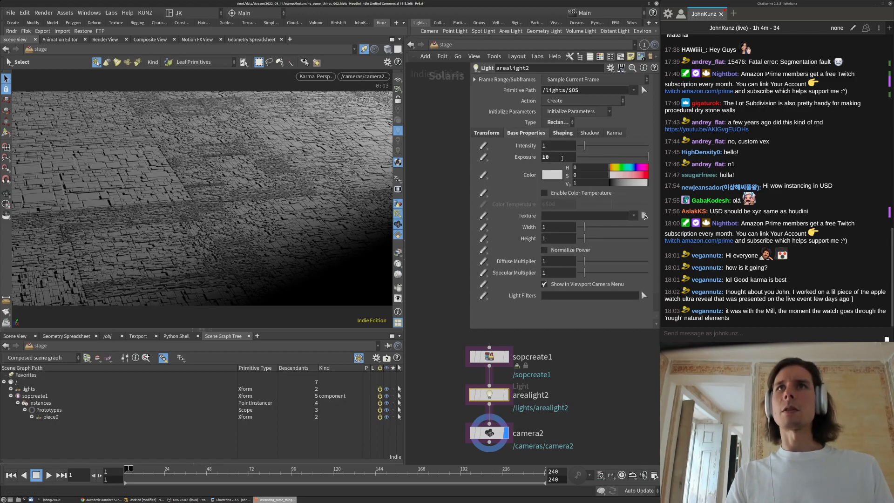
text(12)
key(Return)
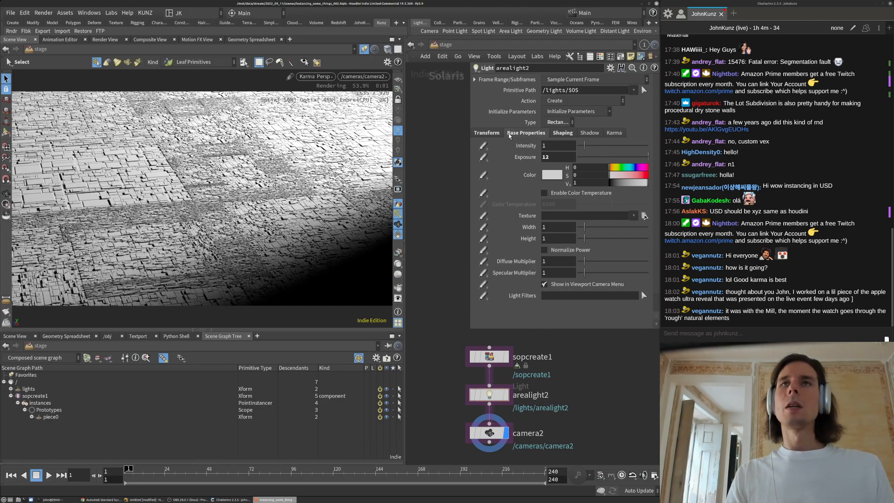
Set the spotlight softness to 0.905 and its angle to 5 degrees
click(559, 135)
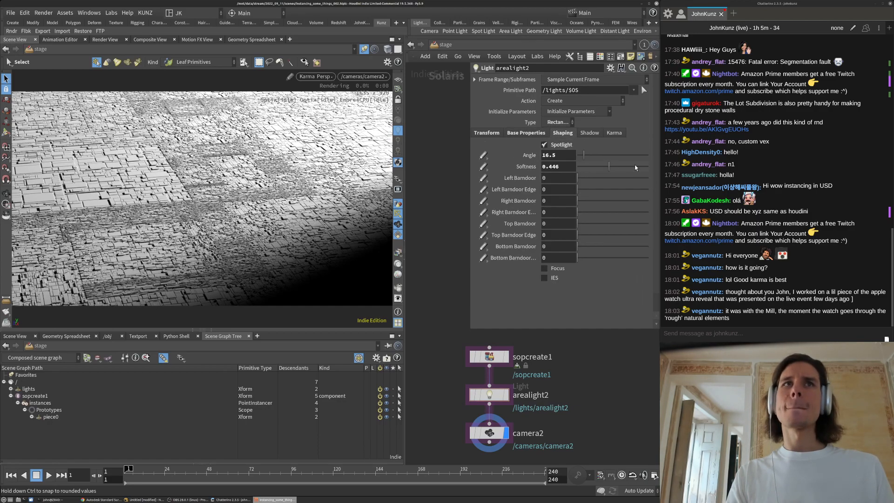
drag(610, 167, 642, 166)
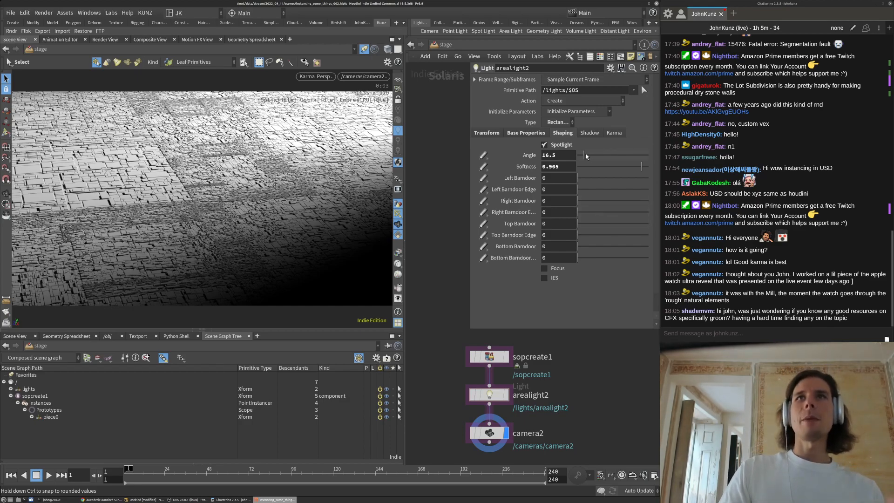
click(562, 155)
text(5)
key(Return)
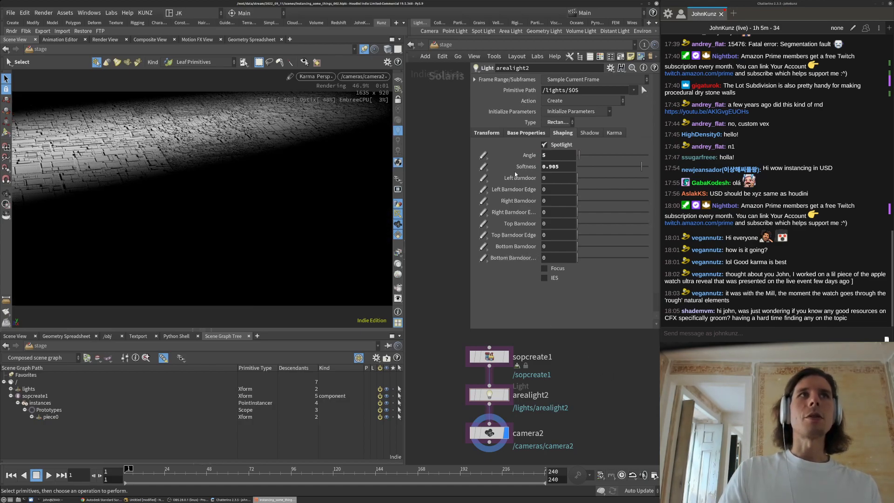
click(364, 76)
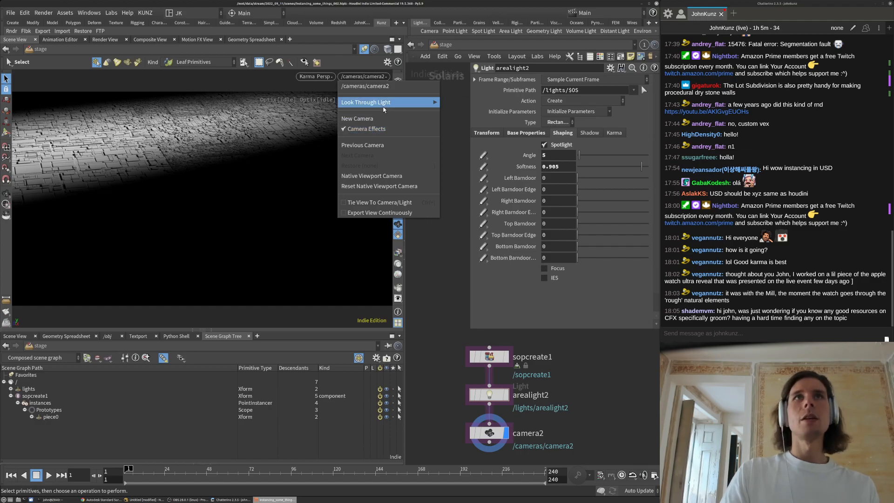
Look through arealight2 in the upper viewport and adjust its view
mouse_move(400, 102)
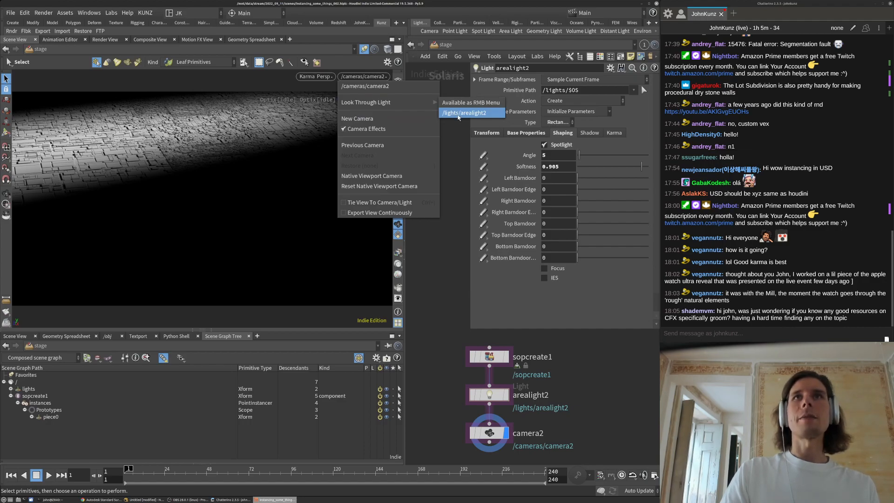
click(459, 114)
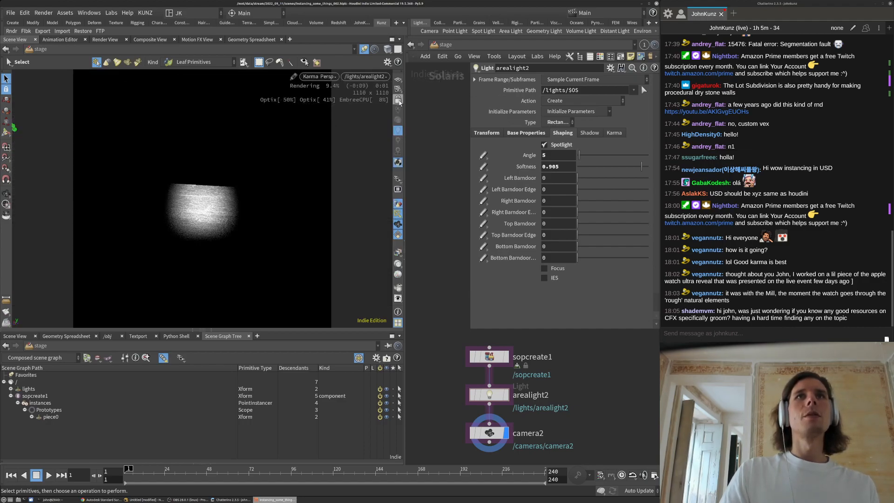
alt+drag(224, 248, 221, 205)
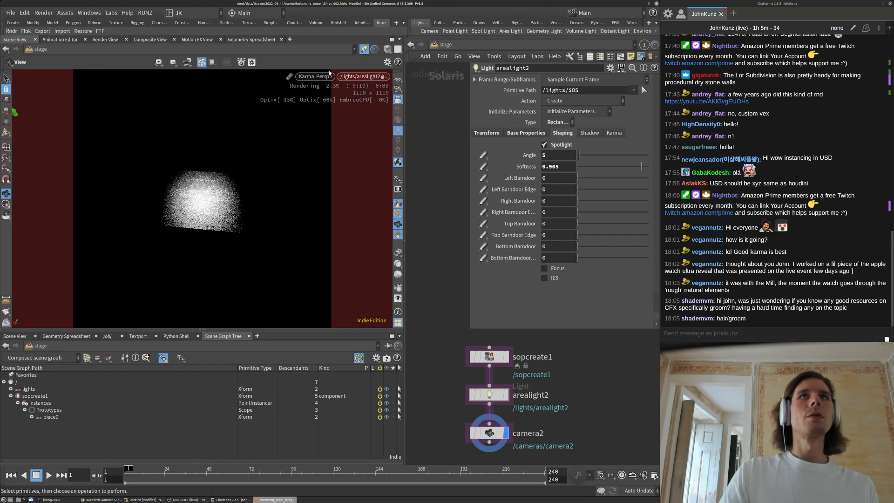
click(321, 77)
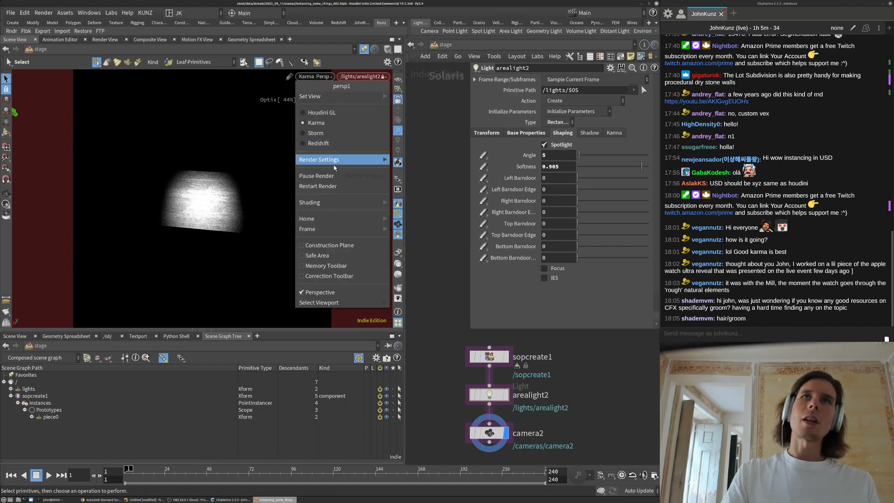
mouse_move(356, 97)
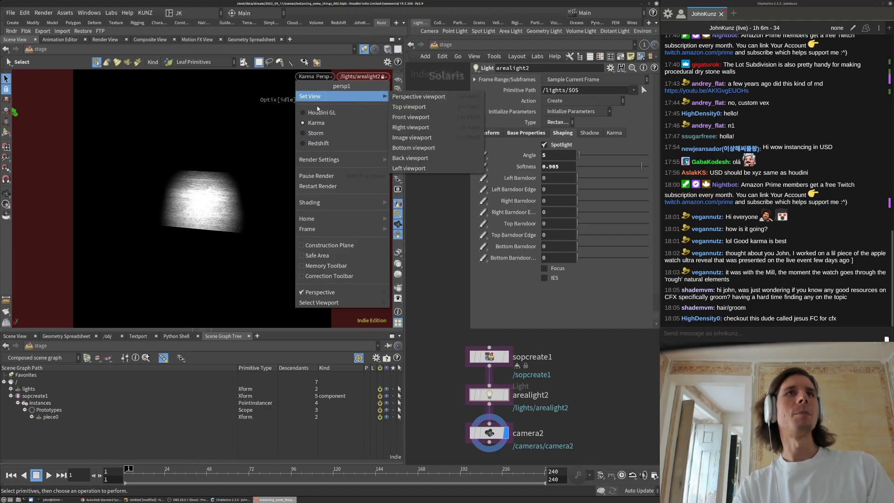
click(220, 106)
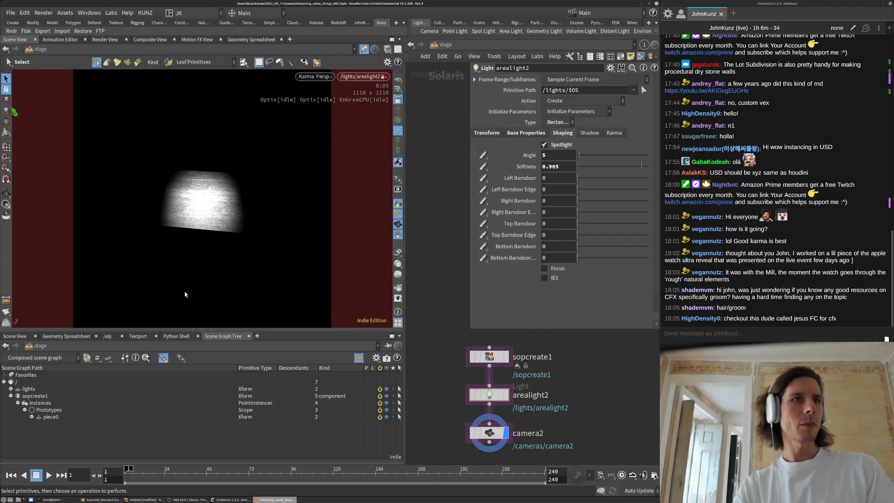
Add a second Scene View pane below and enlarge it
click(257, 335)
mouse_move(281, 355)
mouse_move(342, 301)
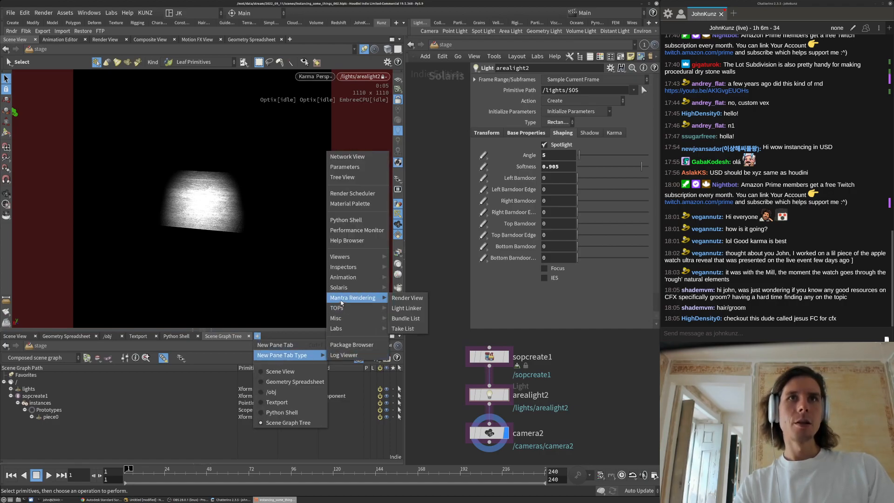
click(406, 256)
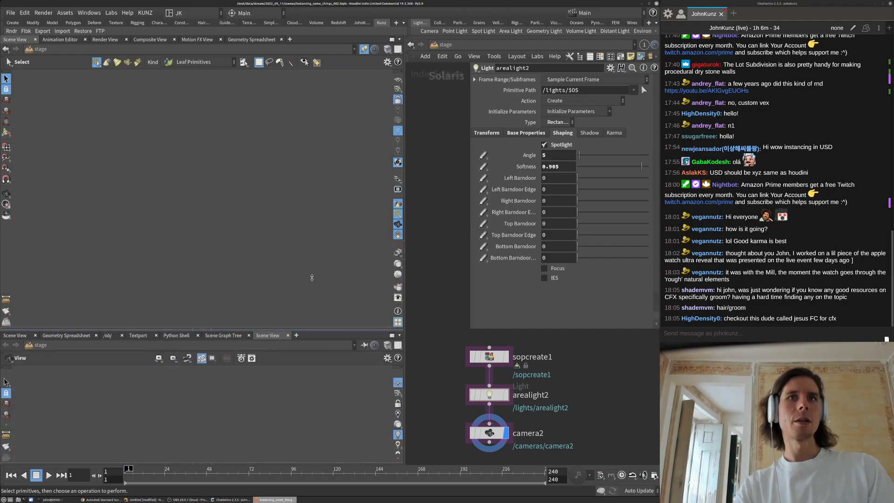
drag(304, 330, 303, 256)
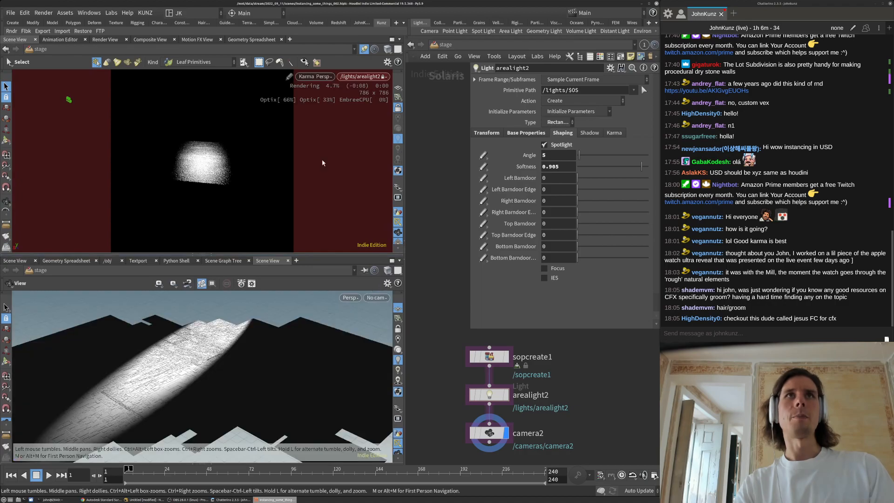
Set the upper view to Houdini GL and the lower view to camera2
click(312, 78)
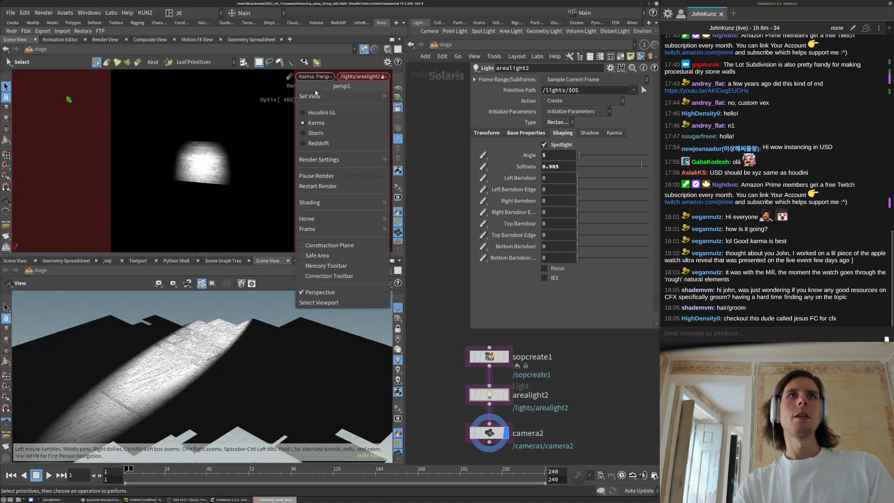
click(311, 113)
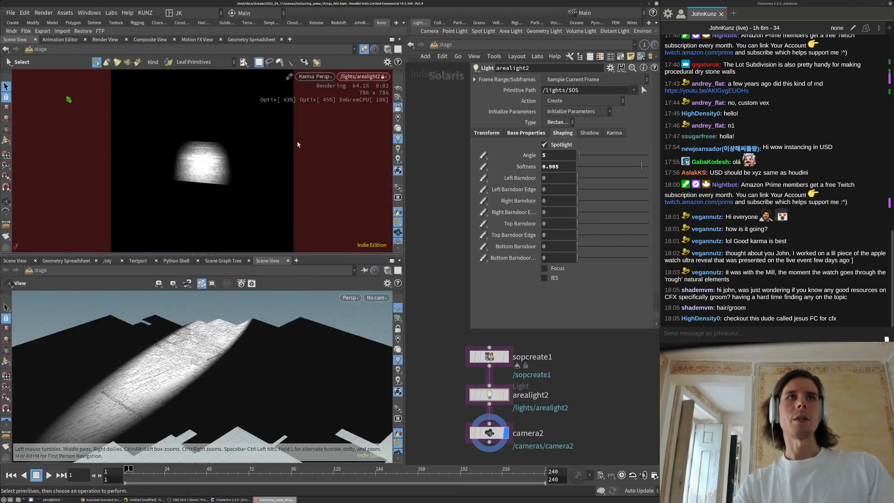
click(375, 299)
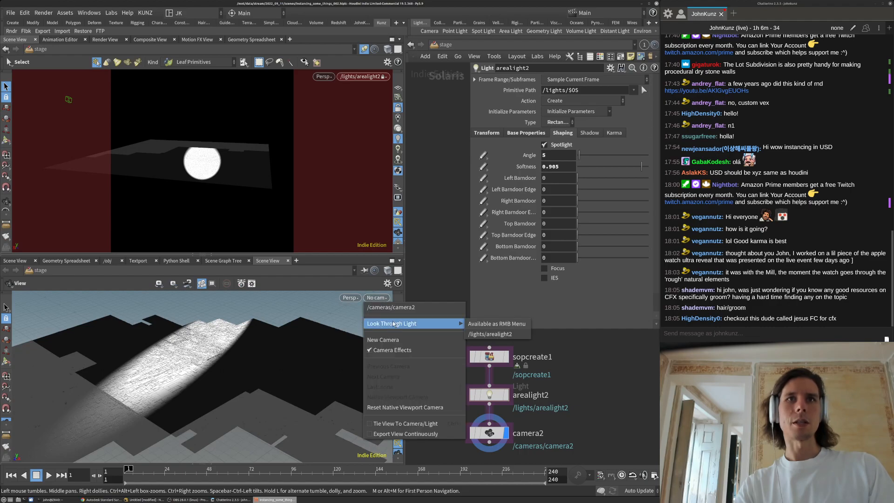
click(387, 312)
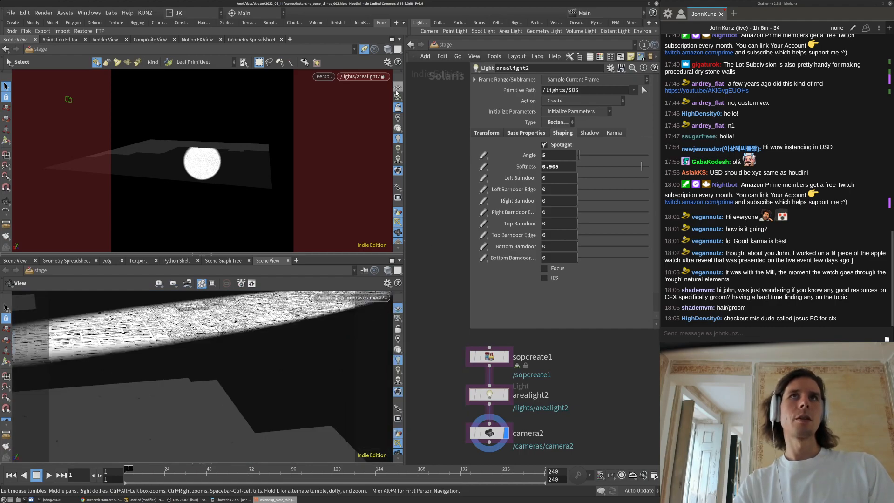
Tumble the light-locked view until the spot falls across the lots in camera2
alt+middle_drag(214, 161, 259, 189)
alt+middle_drag(223, 166, 205, 150)
alt+middle_drag(274, 207, 212, 165)
drag(204, 169, 236, 194)
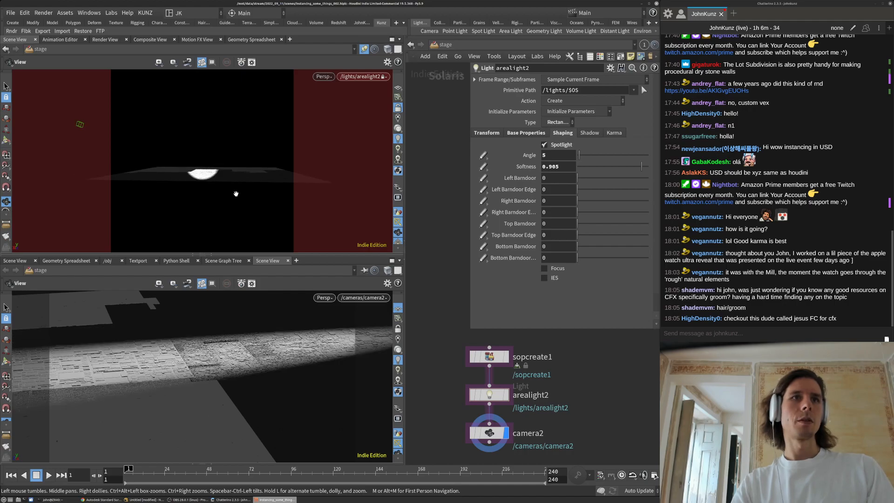
drag(264, 222, 211, 214)
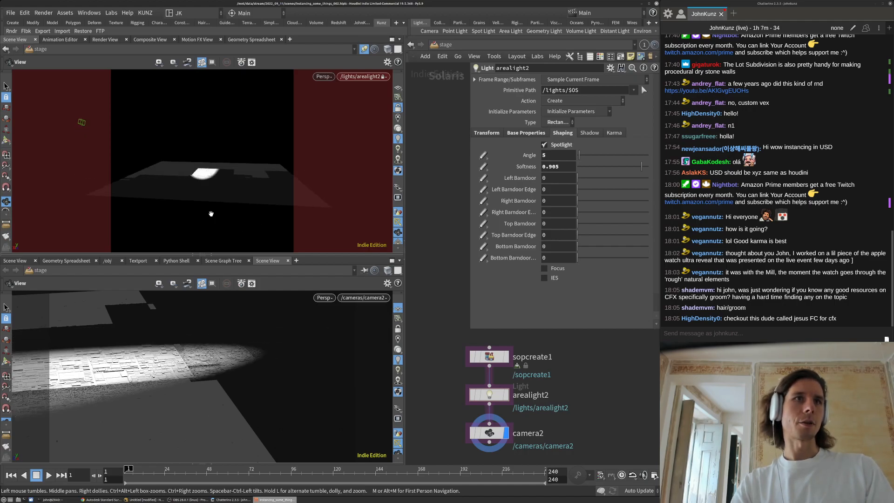
drag(217, 175, 238, 205)
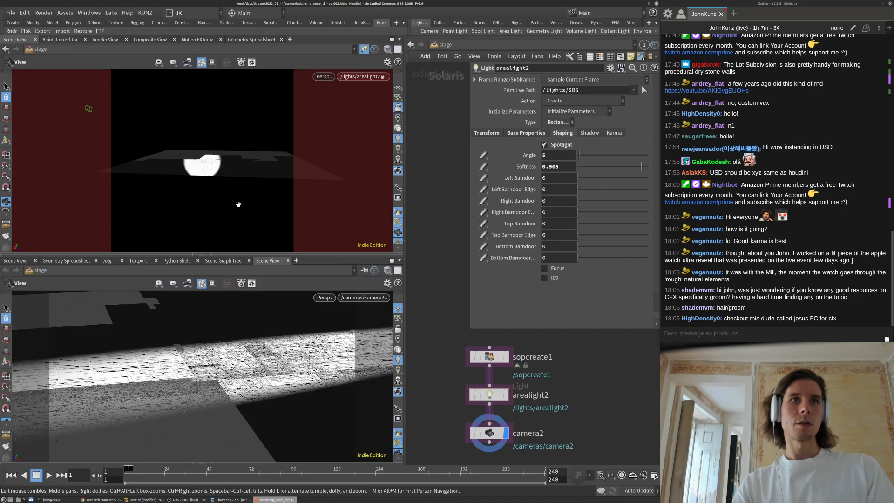
Set the spotlight angle to 12 and render the lower camera2 view with Karma
key(s)
double_click(559, 156)
text(12)
key(Return)
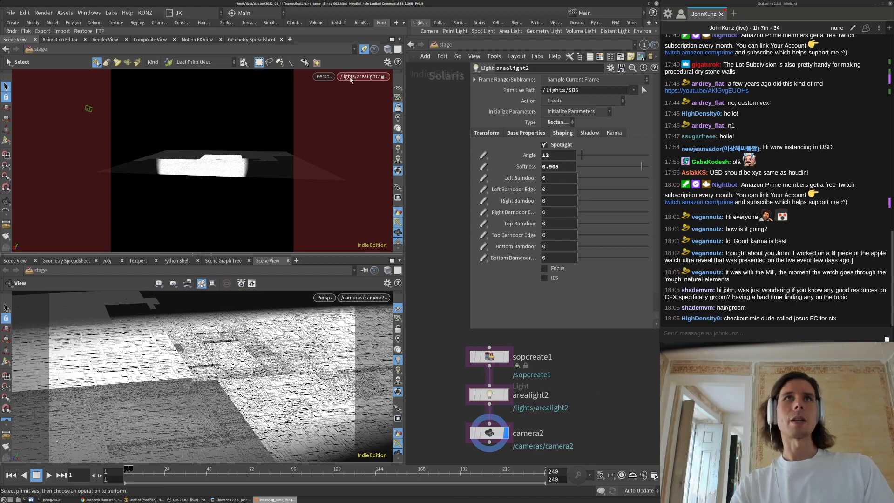
click(325, 298)
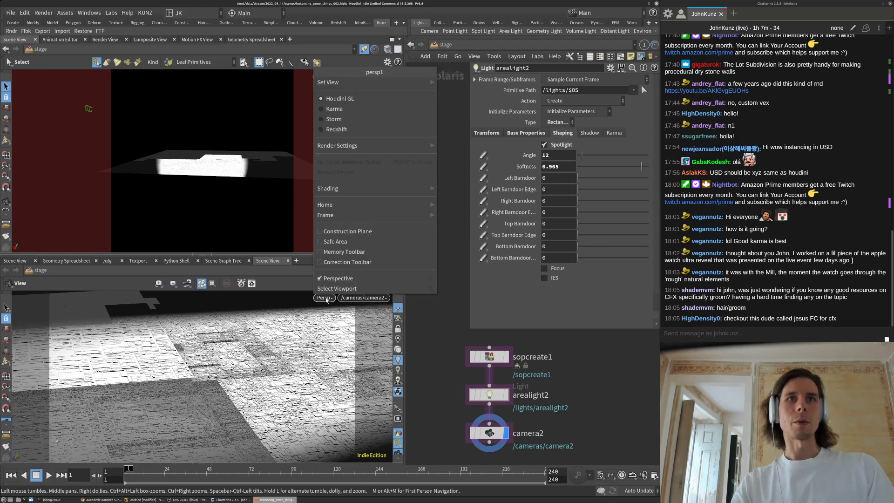
click(334, 108)
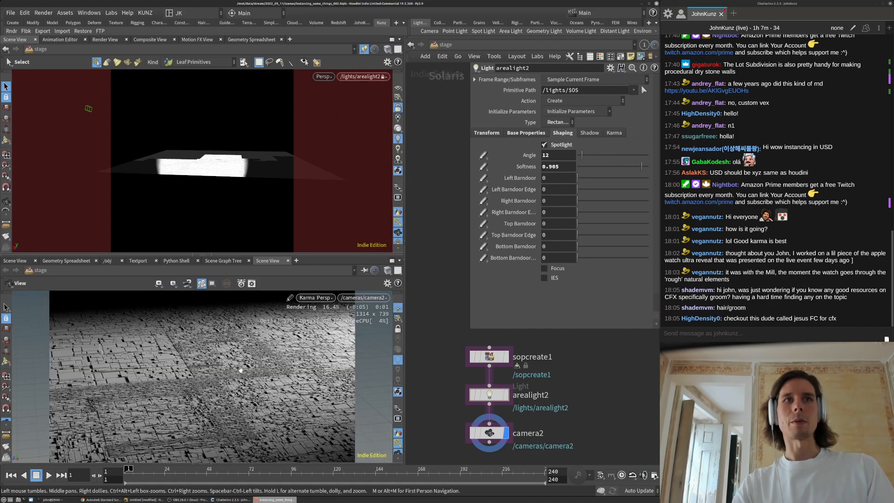
Set the spotlight softness to 0.75 and its angle to 6 degrees
drag(561, 168, 548, 172)
text(.75)
key(Return)
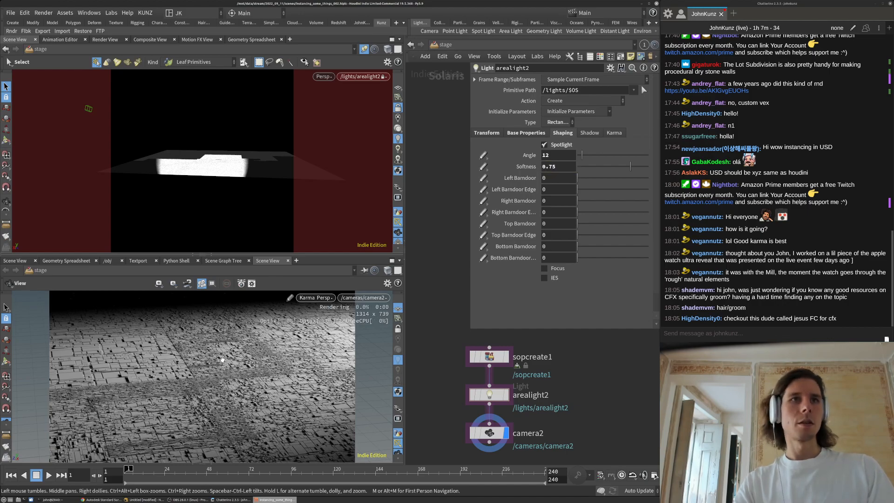
double_click(556, 155)
text(6)
key(Return)
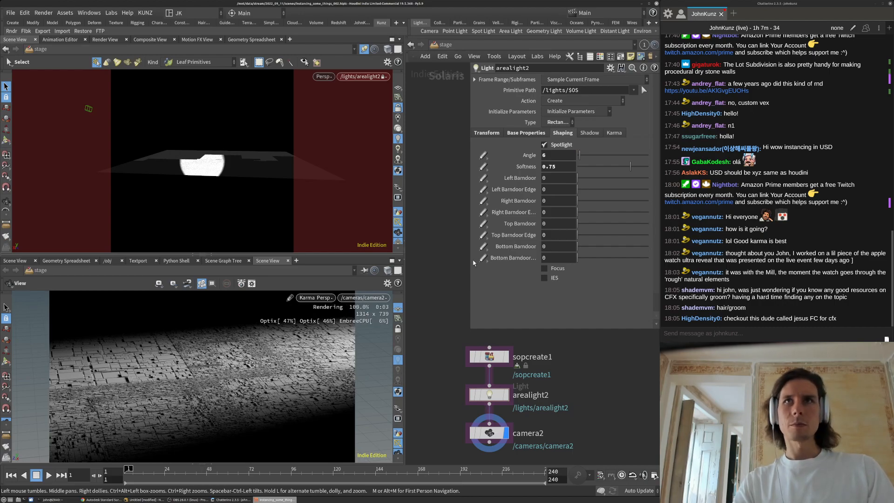
scroll(580, 410, down, 3)
middle_drag(580, 411, 556, 392)
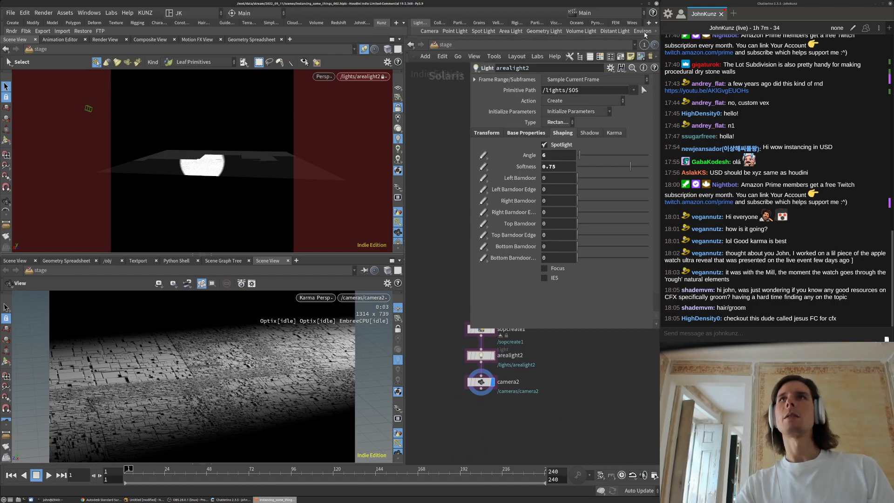
Add a dome light after camera2 and open its texture file chooser
click(643, 32)
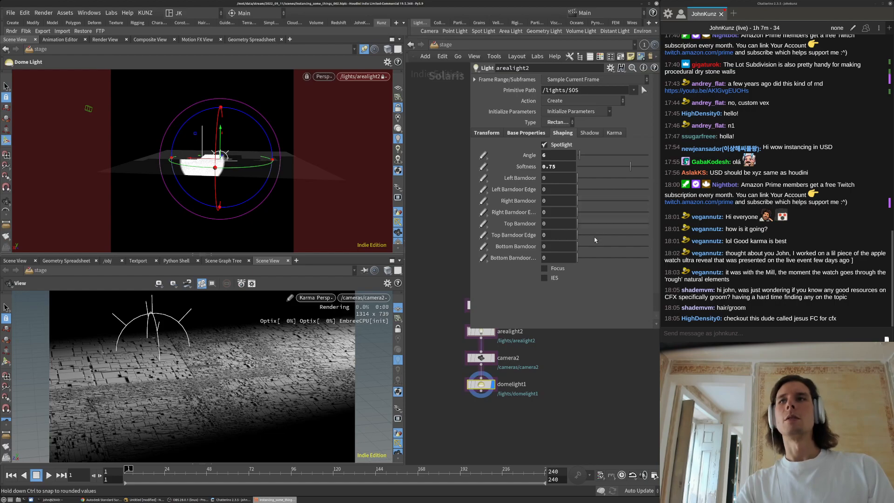
click(481, 384)
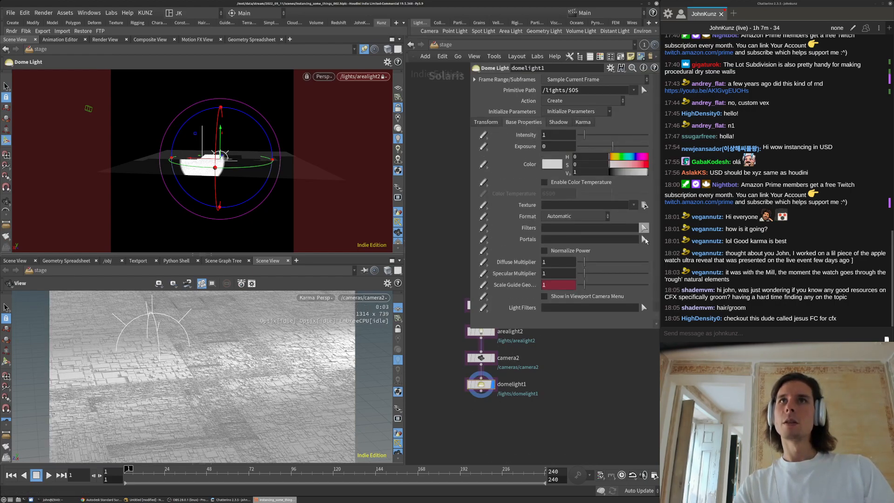
click(644, 205)
drag(559, 95, 483, 99)
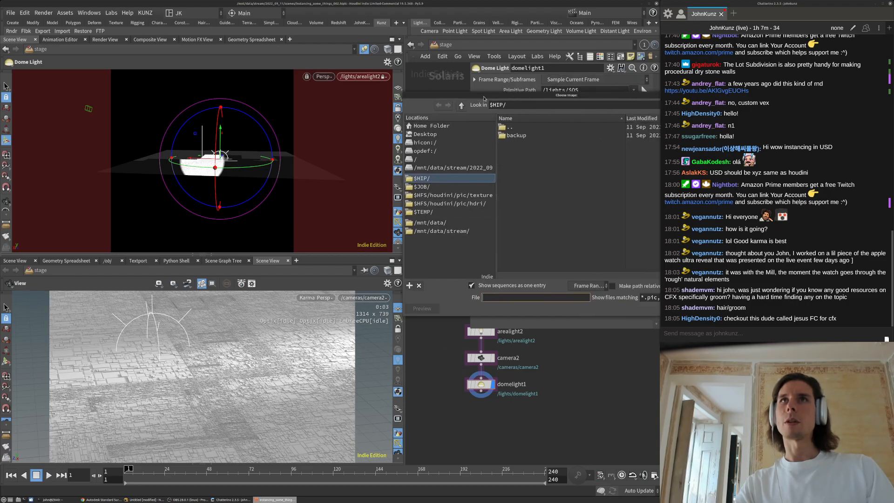
Browse to $HH/materialx/resources/Lights and set goegap.hdr as the texture
click(517, 105)
key(BackSpace)
key(BackSpace)
key(BackSpace)
text(HH)
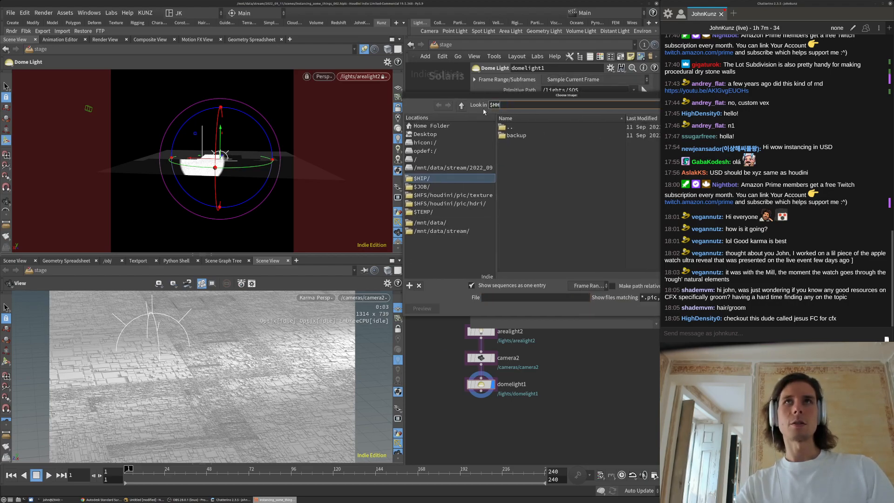
text(/)
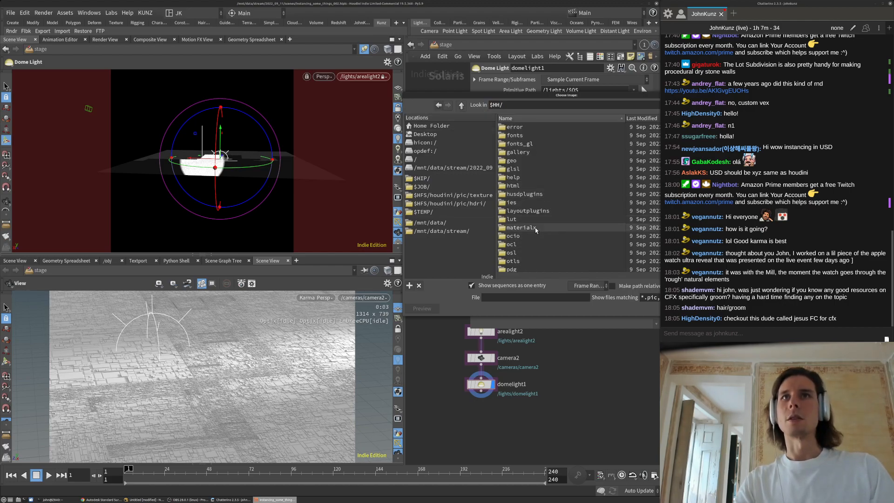
double_click(535, 228)
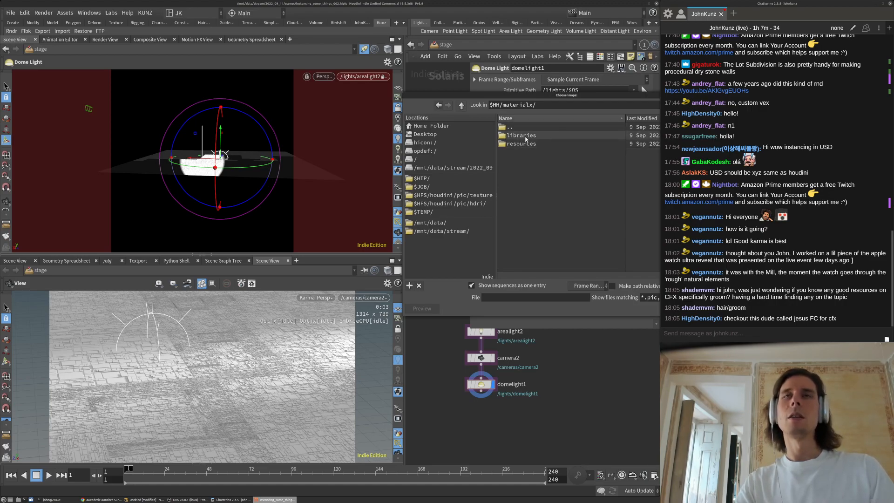
double_click(526, 144)
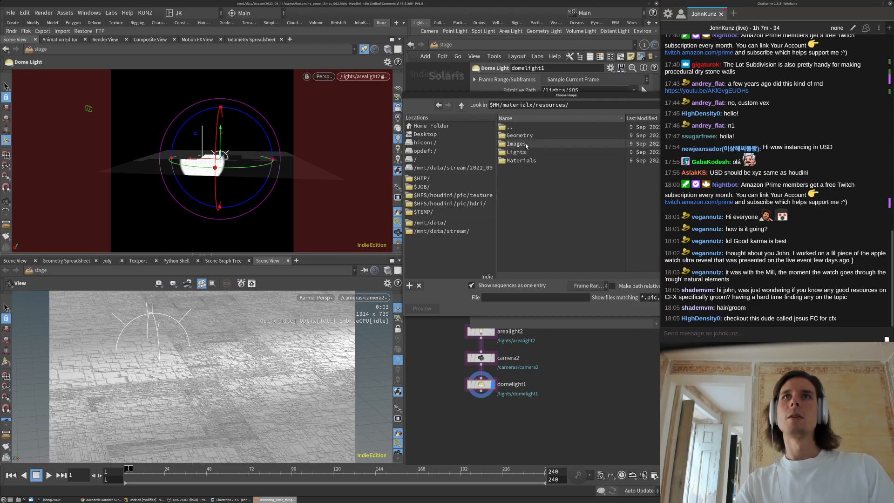
double_click(525, 144)
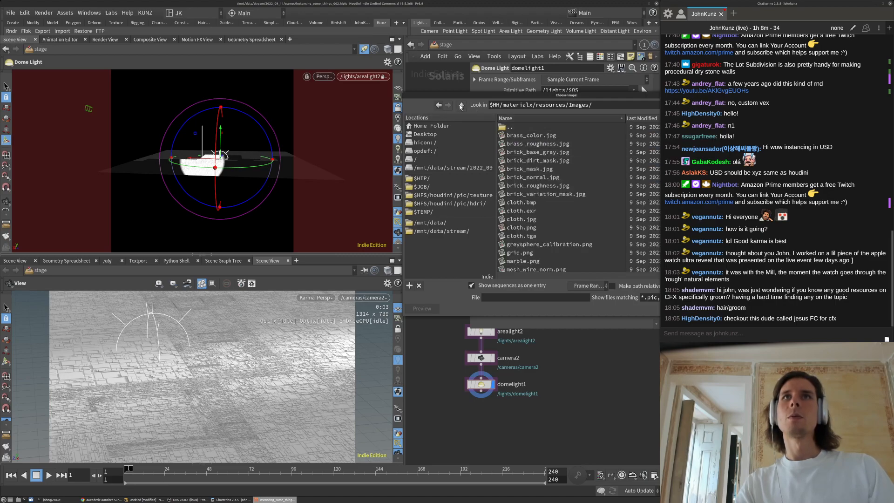
click(461, 106)
double_click(524, 152)
click(523, 144)
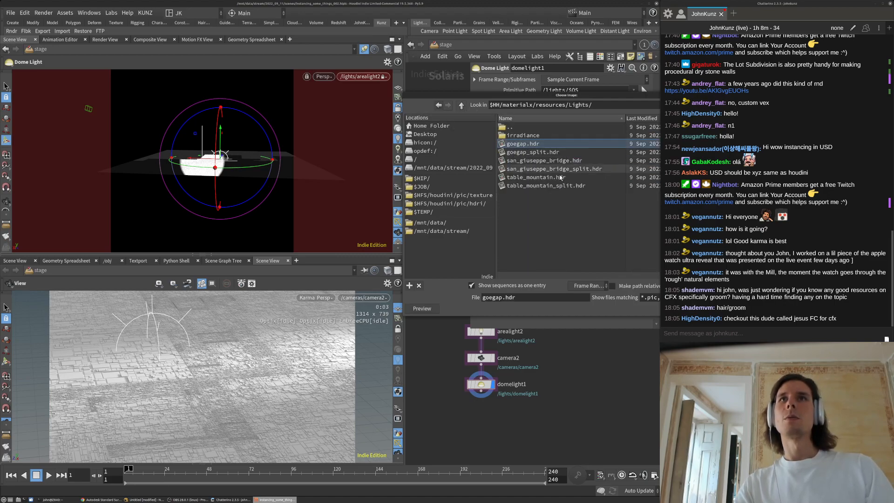
key(Return)
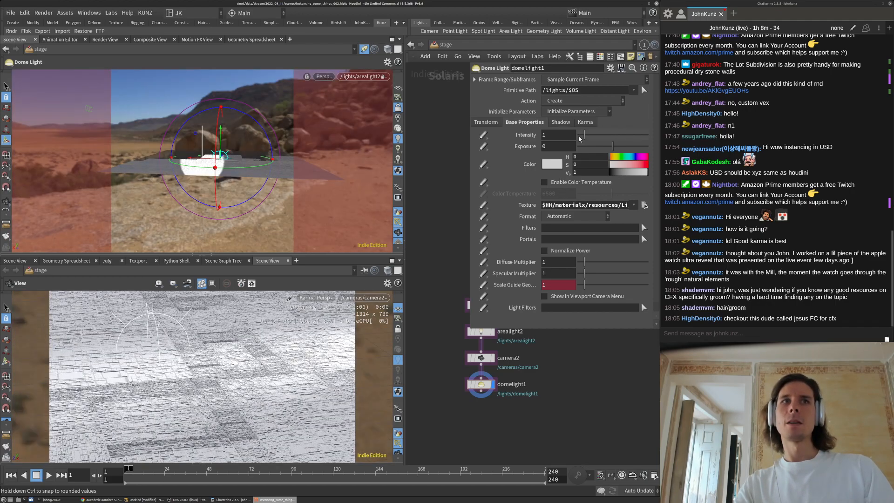
Set domelight1's intensity to 0.05
drag(580, 144, 575, 144)
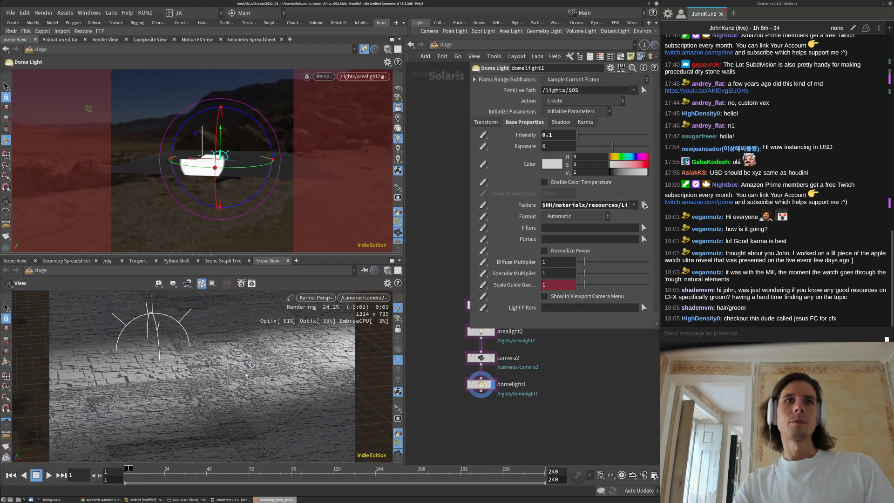
click(558, 136)
key(BackSpace)
text(05)
key(Return)
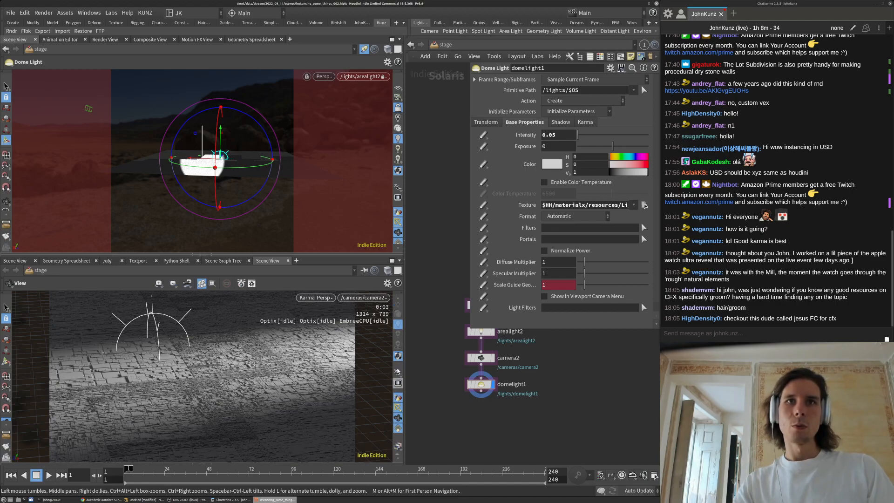
Orbit the Karma view, then switch it back to camera2
drag(390, 332, 342, 341)
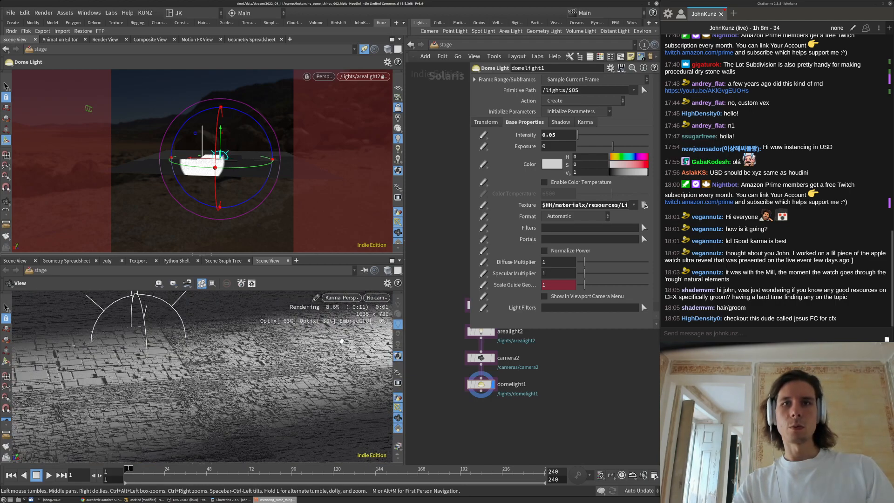
click(383, 299)
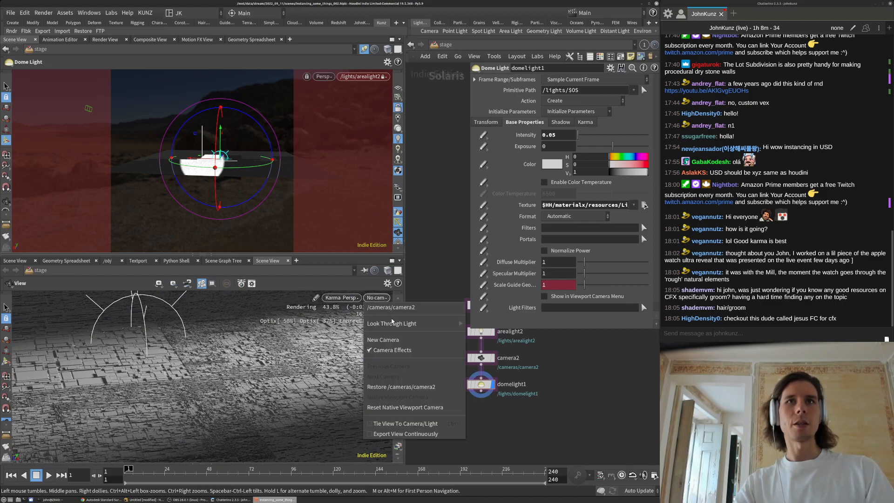
click(392, 312)
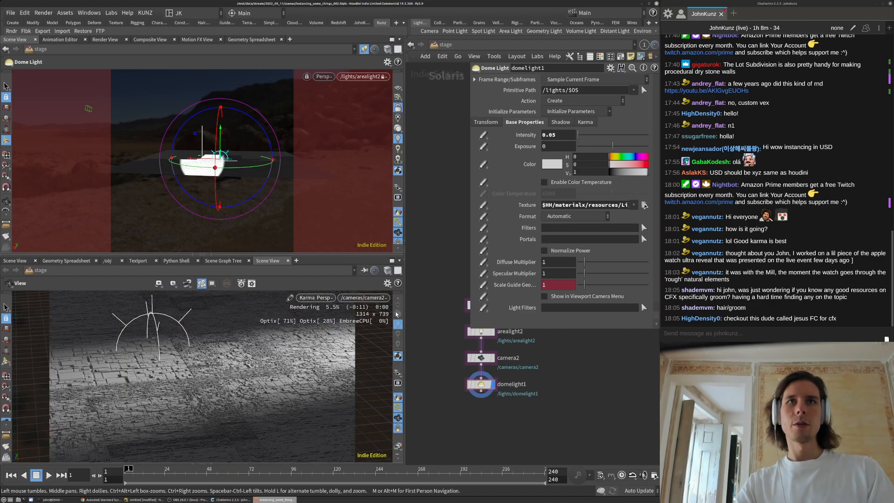
scroll(399, 360, up, 3)
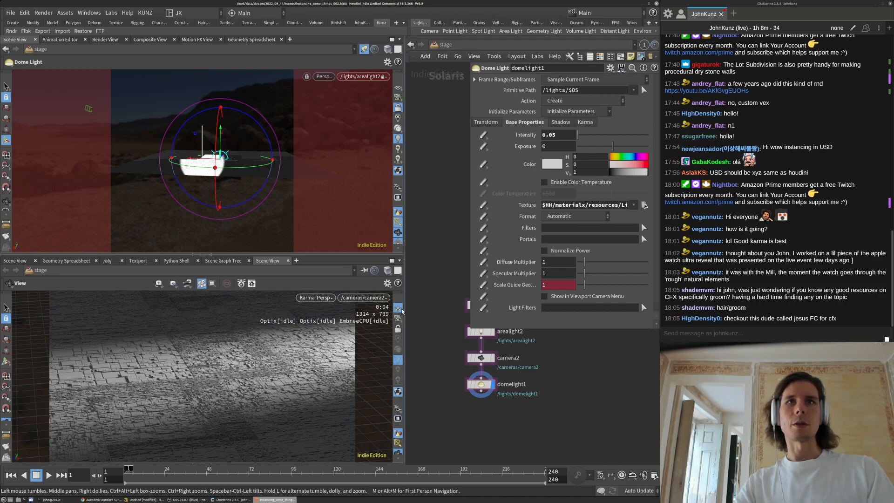
middle_drag(433, 328, 429, 365)
Select camera2 and enable depth of field with F-Stop 1.35 and focus distance 10
click(478, 395)
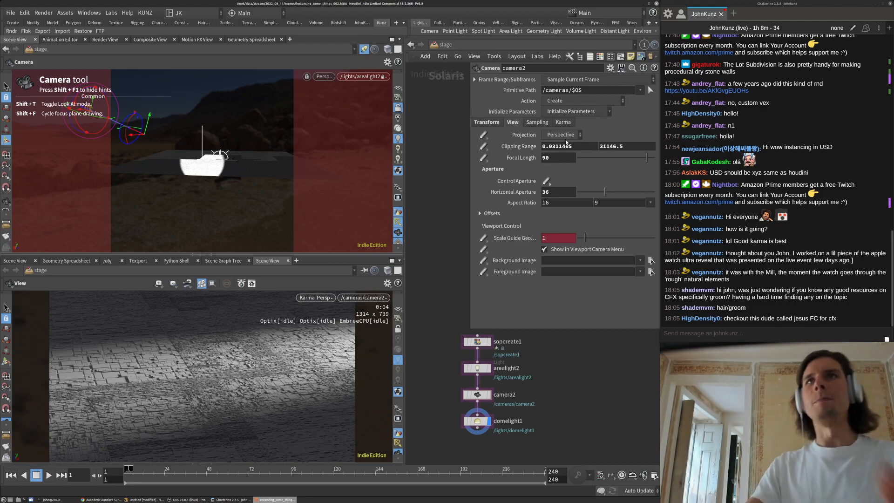
click(398, 108)
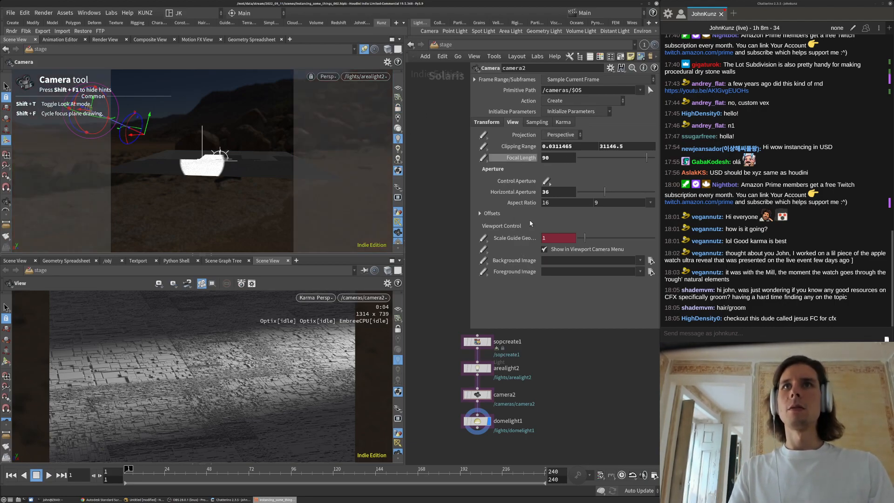
click(540, 123)
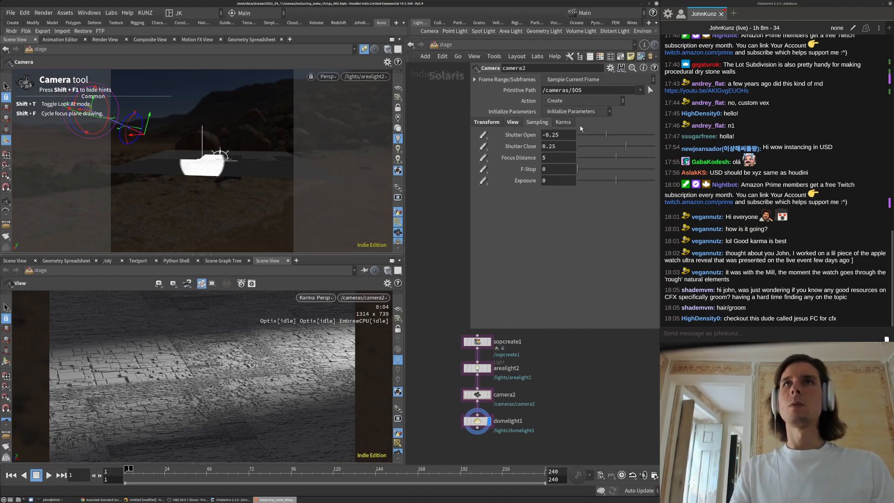
click(588, 169)
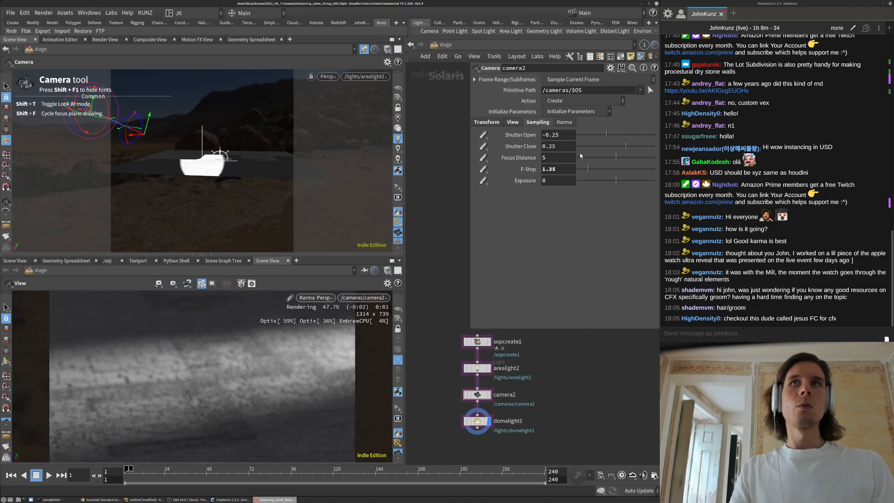
drag(626, 158, 680, 160)
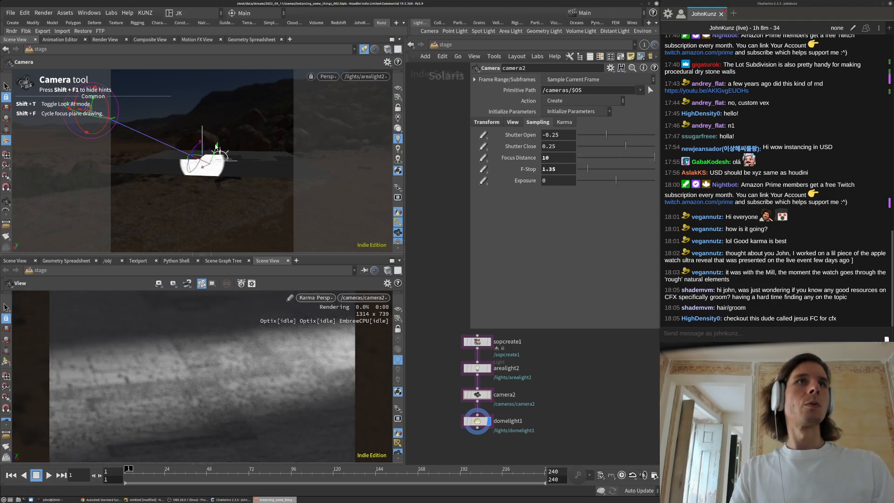
Set the F-Stop to .2 and refine the focus distance to 9.07
double_click(566, 169)
text(.2)
key(Return)
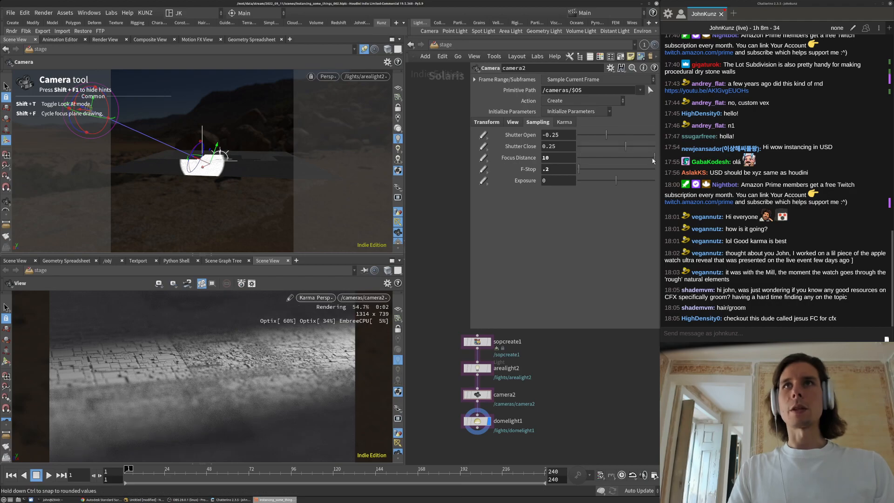
drag(650, 158, 646, 157)
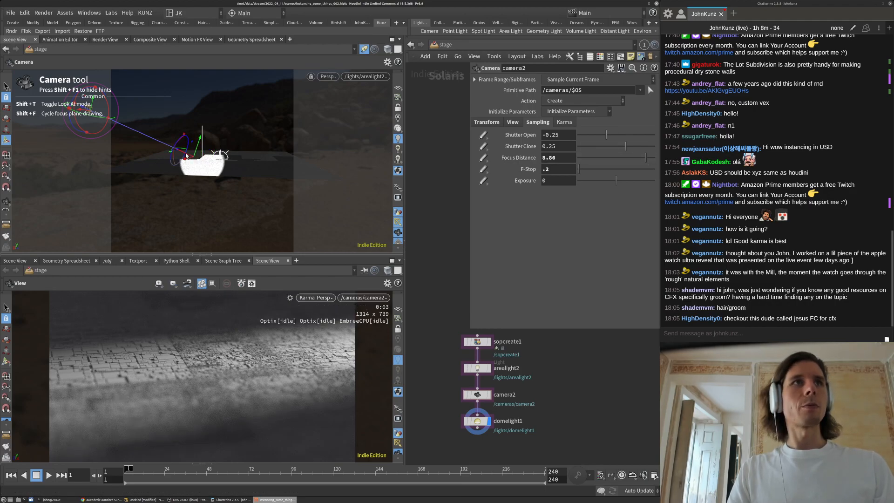
mouse_move(188, 159)
mouse_down()
mouse_move(196, 164)
mouse_move(189, 161)
mouse_up()
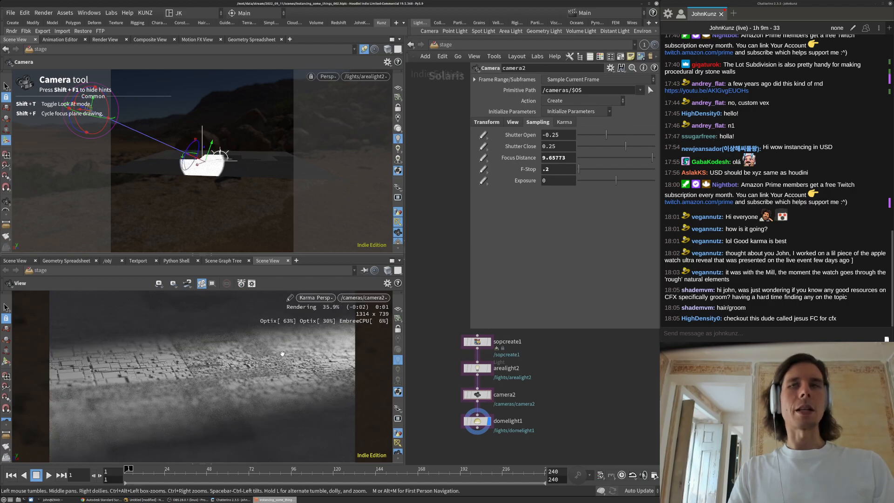
click(647, 158)
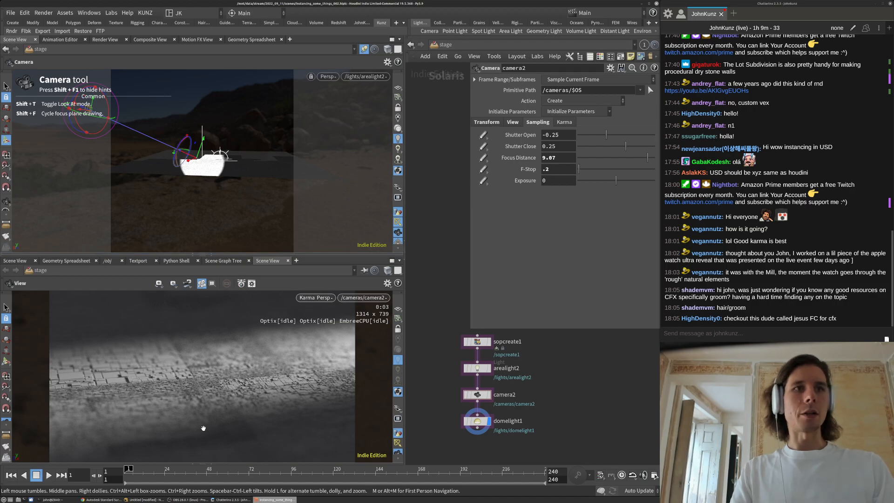
Leave the F-Stop unchanged and select arealight2
click(565, 169)
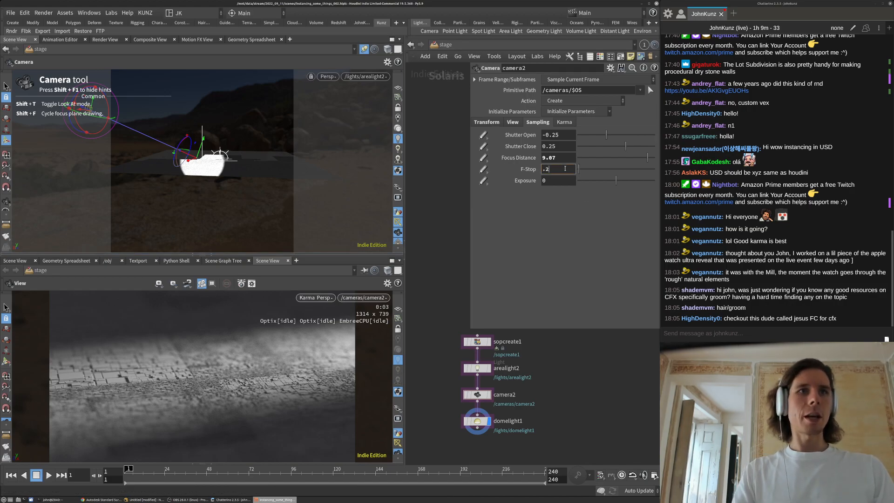
key(Return)
middle_drag(564, 365, 557, 347)
scroll(479, 384, up, 2)
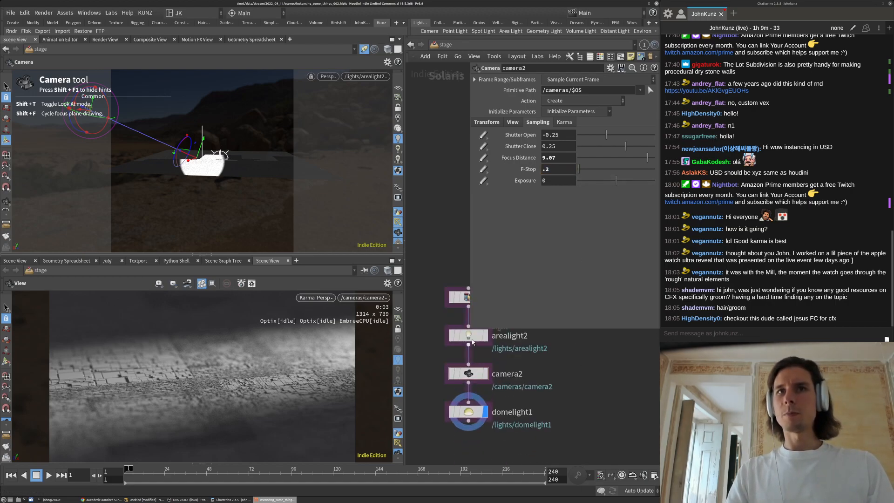
click(468, 336)
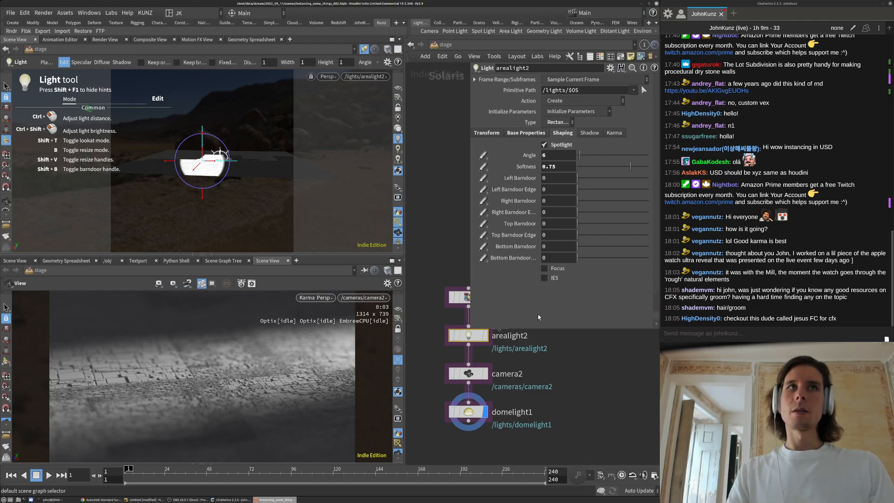
Frame the scene from a raised view and create arealight3 with the Area Light shelf tool
middle_drag(442, 184, 450, 226)
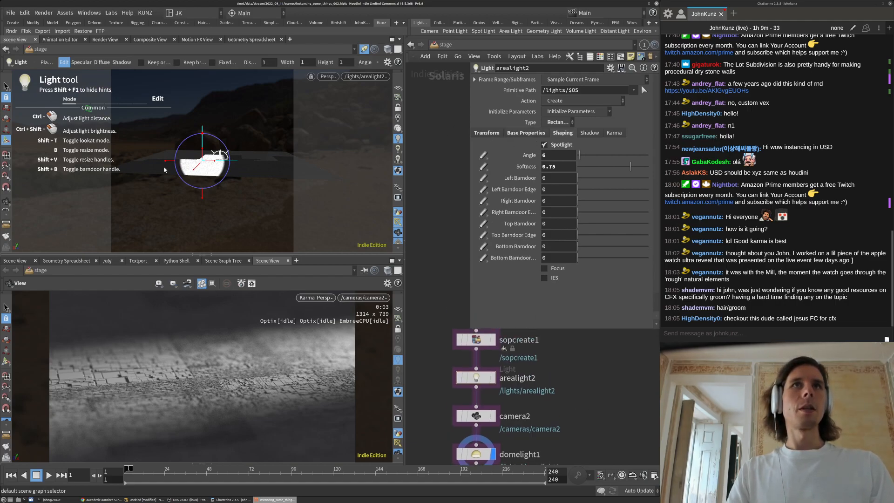
alt+drag(259, 134, 199, 127)
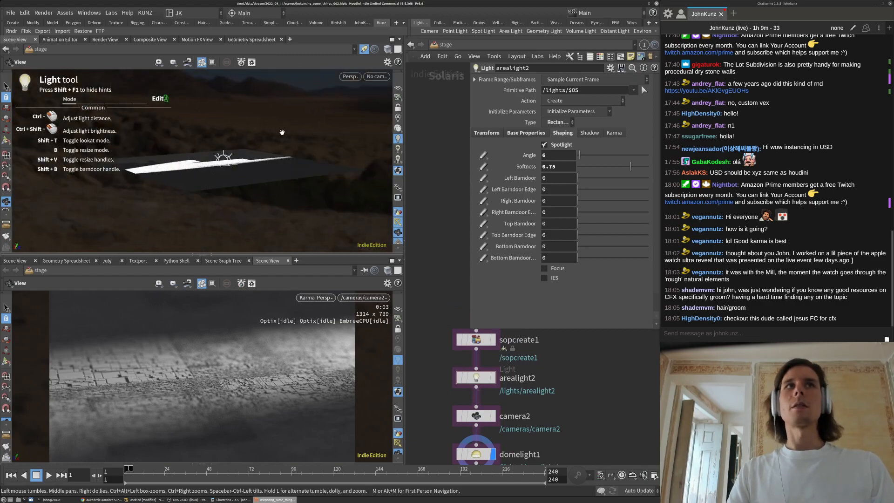
click(510, 30)
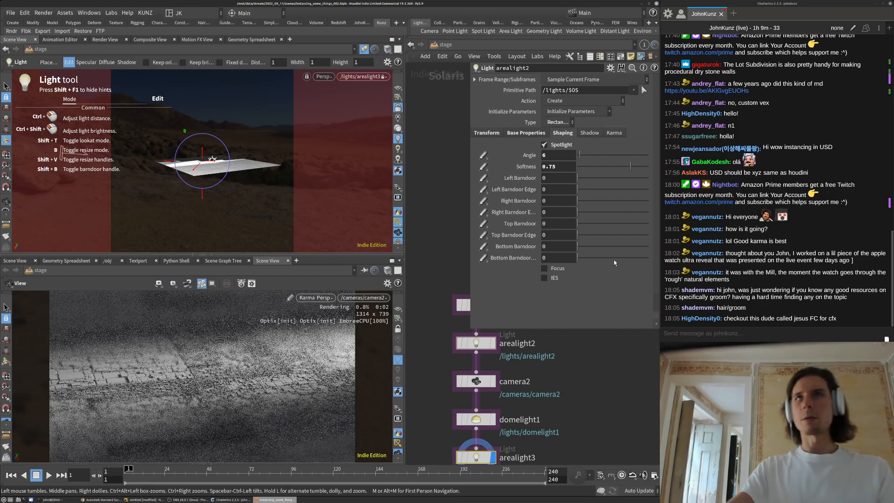
scroll(541, 388, down, 2)
Set arealight3's exposure to 14, then lower it to 12
click(488, 408)
double_click(568, 157)
text(14)
key(Return)
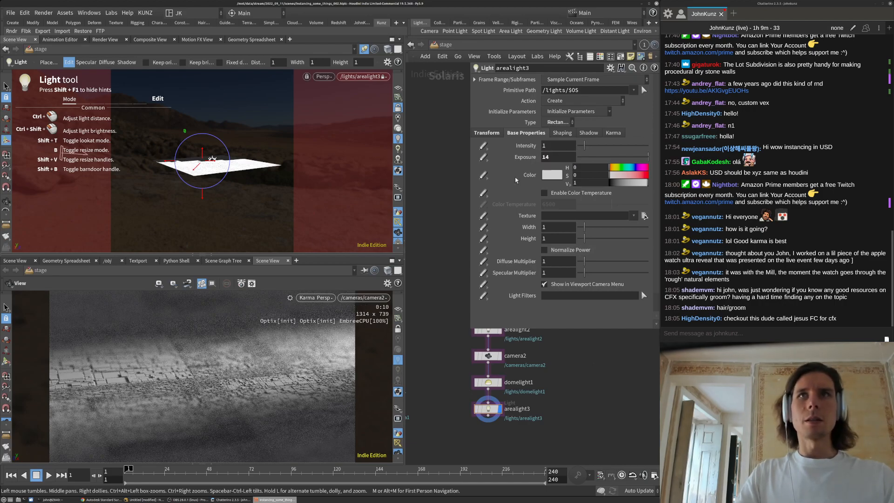
double_click(561, 156)
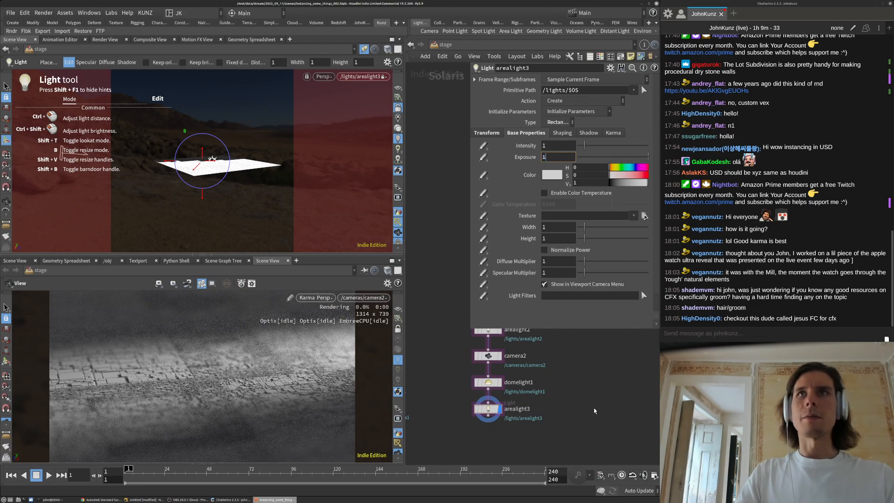
text(12)
key(Return)
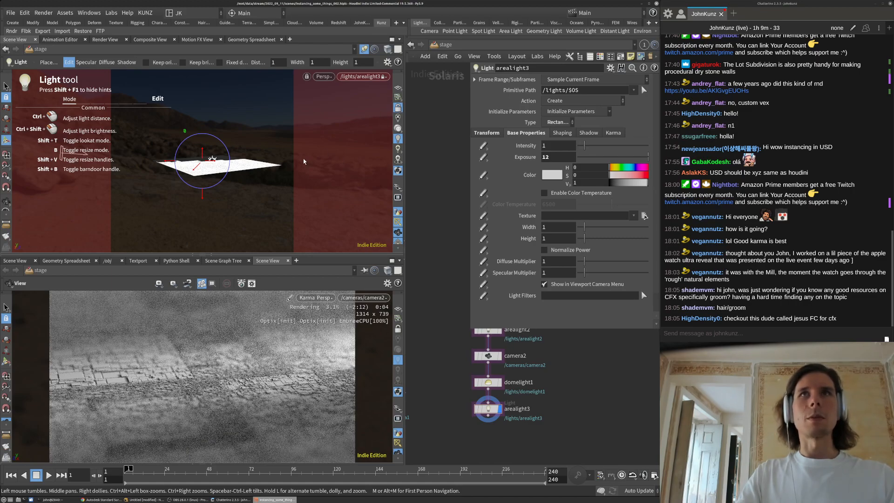
Orbit the light view so the plane is edge-on, then reselect the arealight3 node
alt+drag(265, 167, 250, 170)
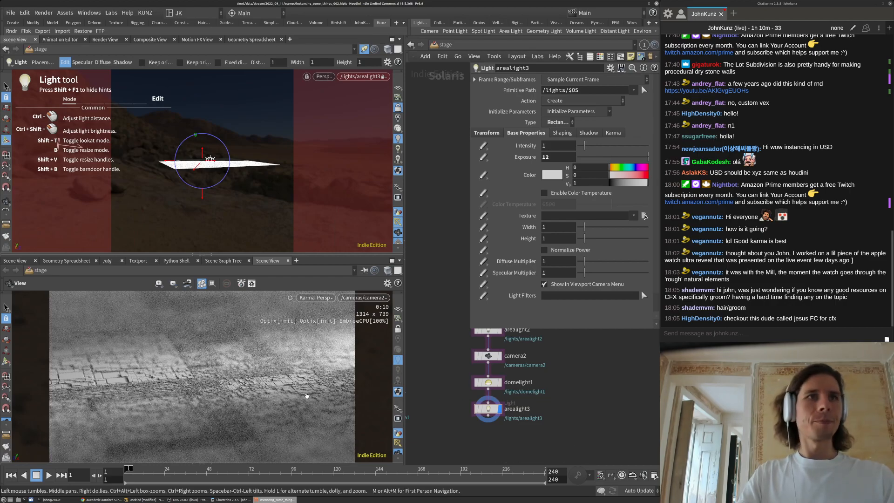
drag(560, 501, 865, 317)
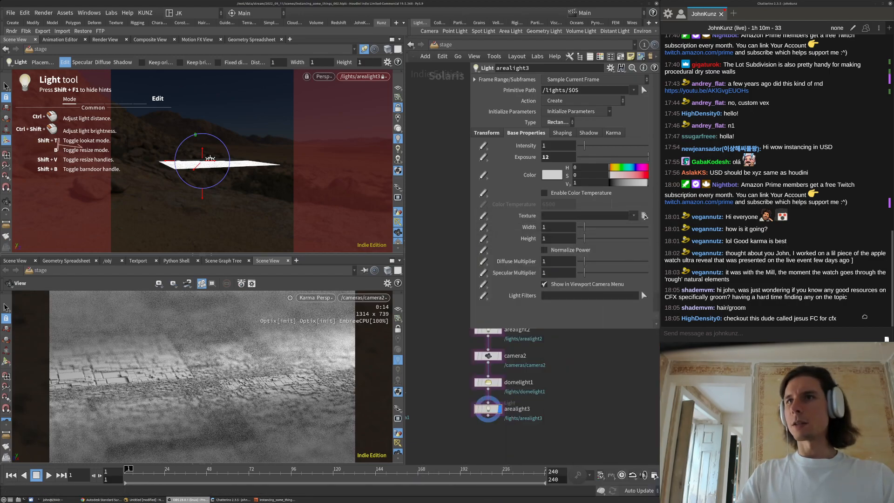
click(596, 398)
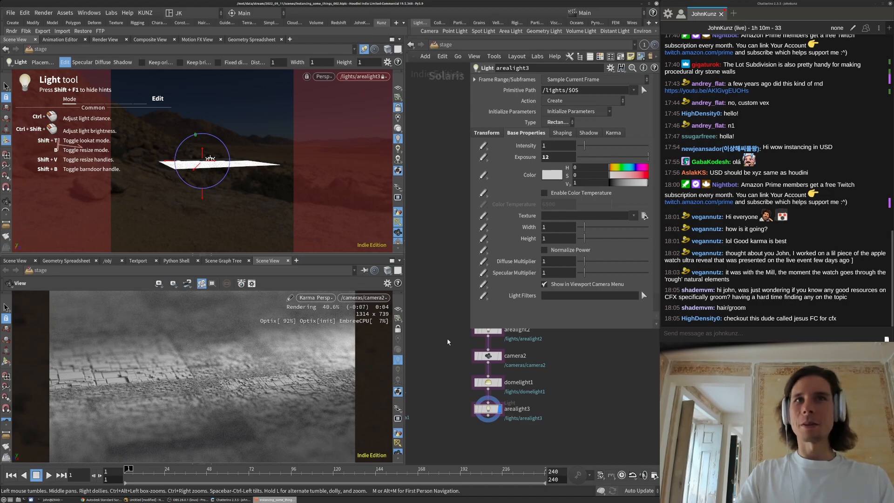
middle_drag(557, 392, 553, 420)
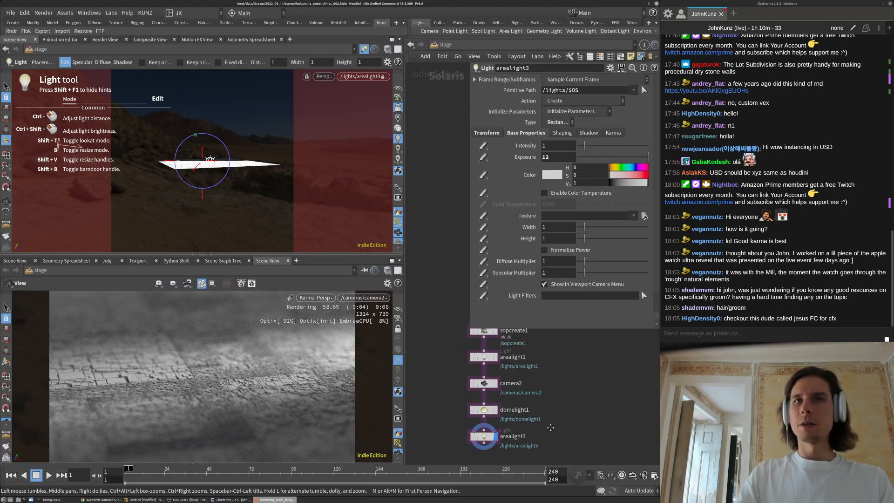
click(486, 437)
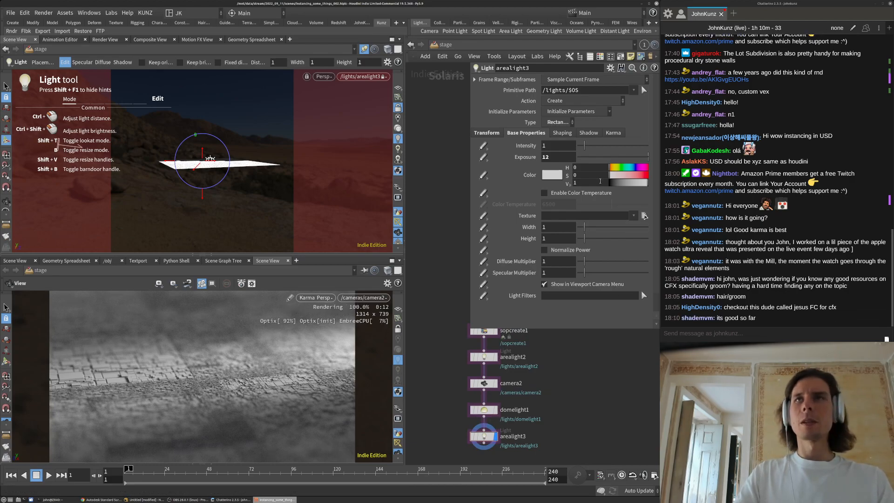
Tint arealight3 pale blue, with hue 228 and saturation about 0.3
click(636, 174)
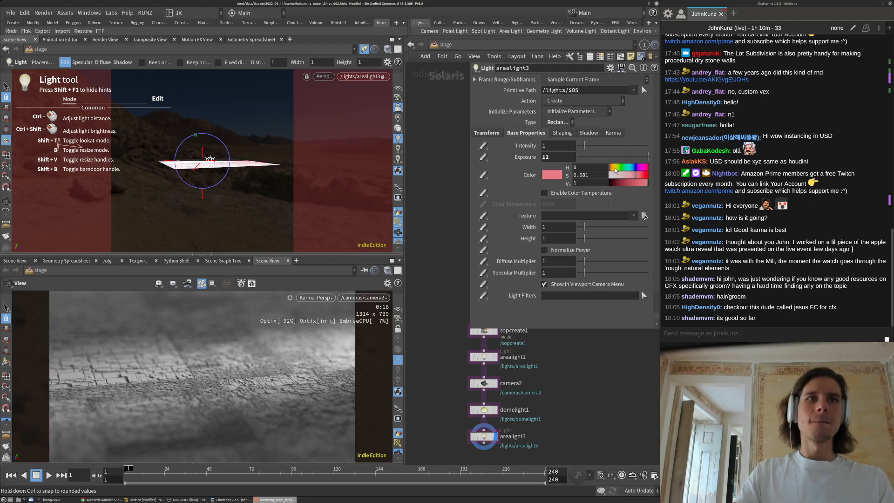
click(614, 170)
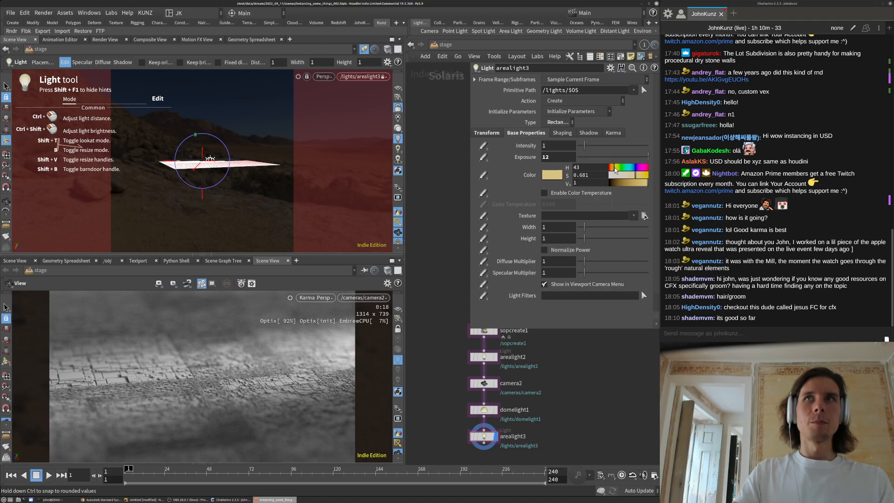
middle_drag(446, 383, 448, 419)
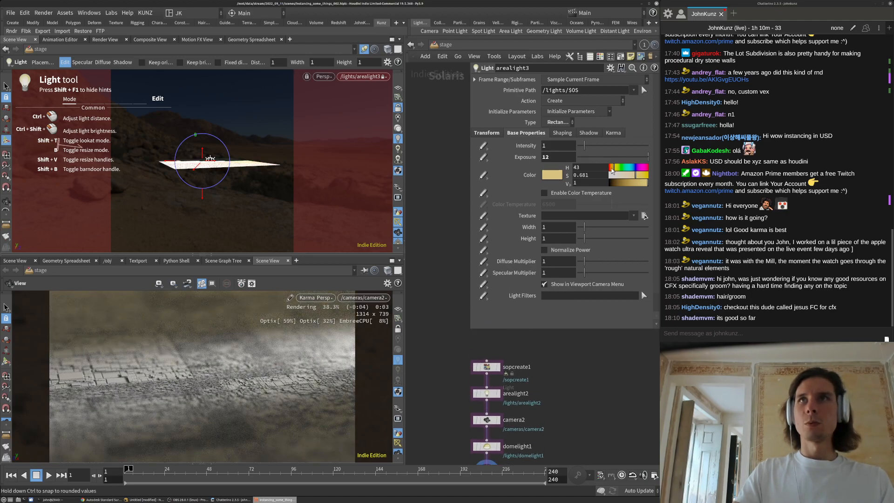
click(610, 169)
double_click(560, 157)
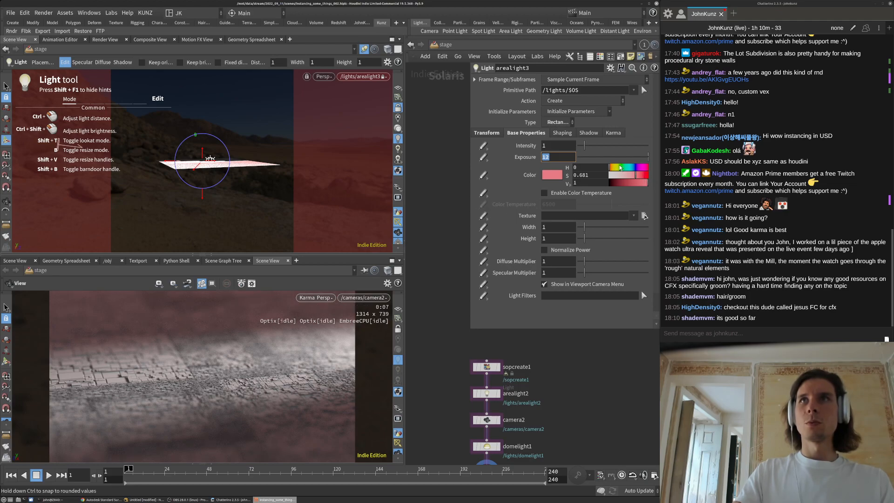
click(635, 168)
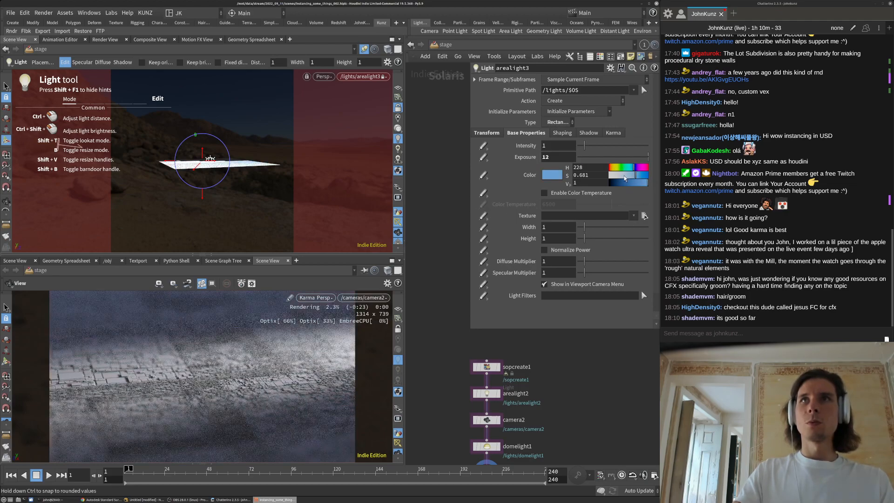
click(622, 176)
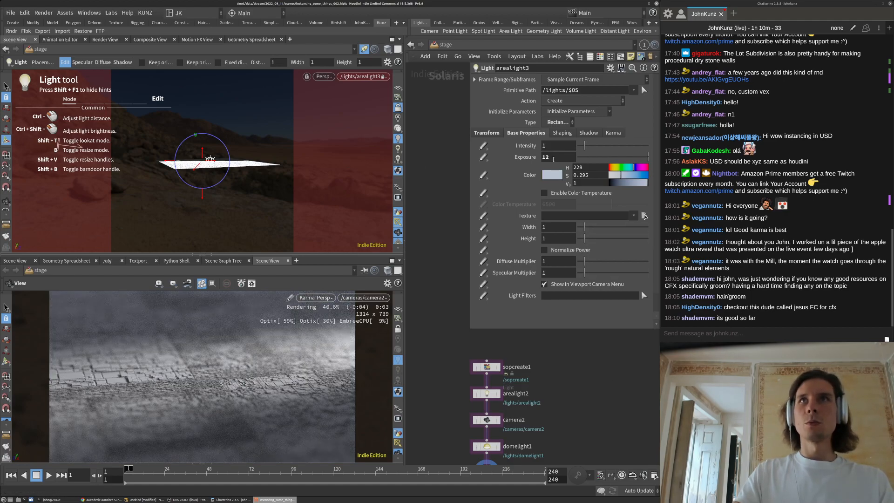
Try arealight3 exposures of 13 and 20 while aiming the light nearly edge-on, settling on 17
drag(546, 157, 586, 386)
text(3)
key(Return)
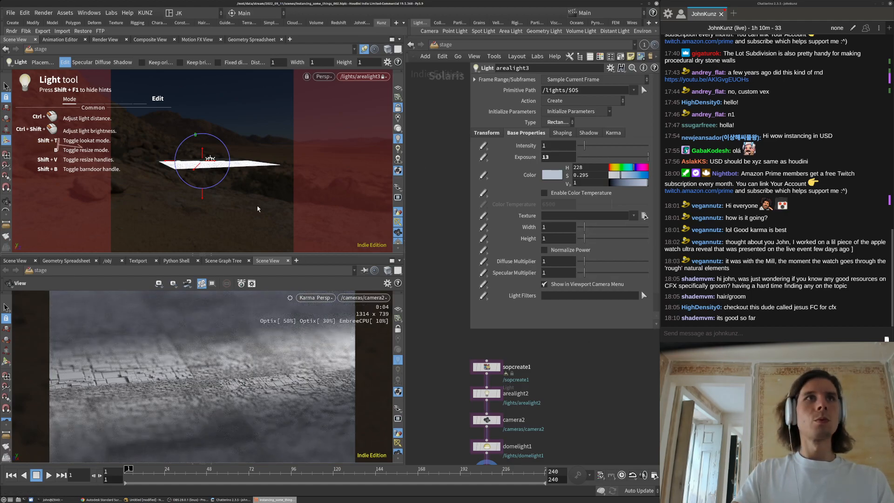
alt+drag(248, 165, 248, 162)
click(559, 160)
text(20)
key(Return)
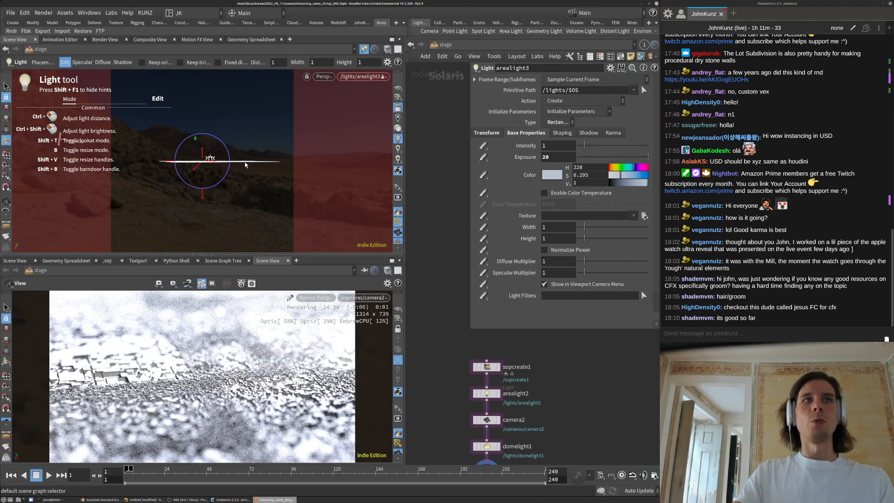
double_click(559, 158)
text(17)
key(Return)
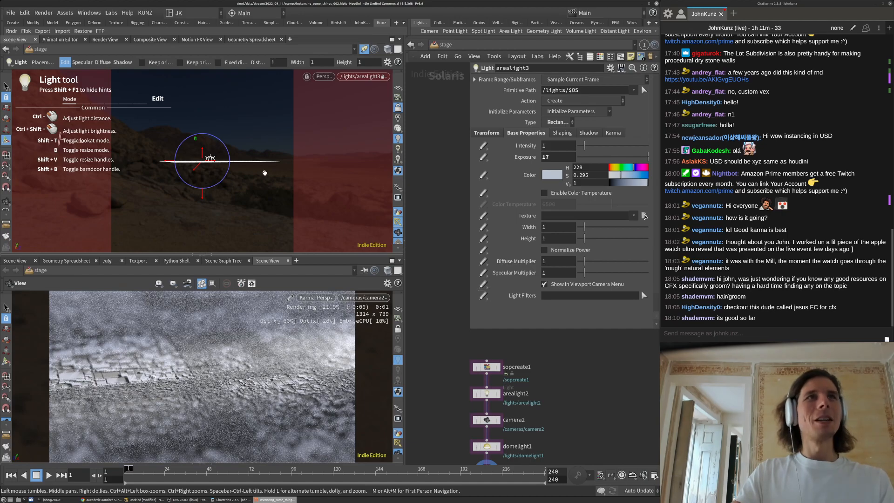
key(space)
drag(260, 172, 258, 170)
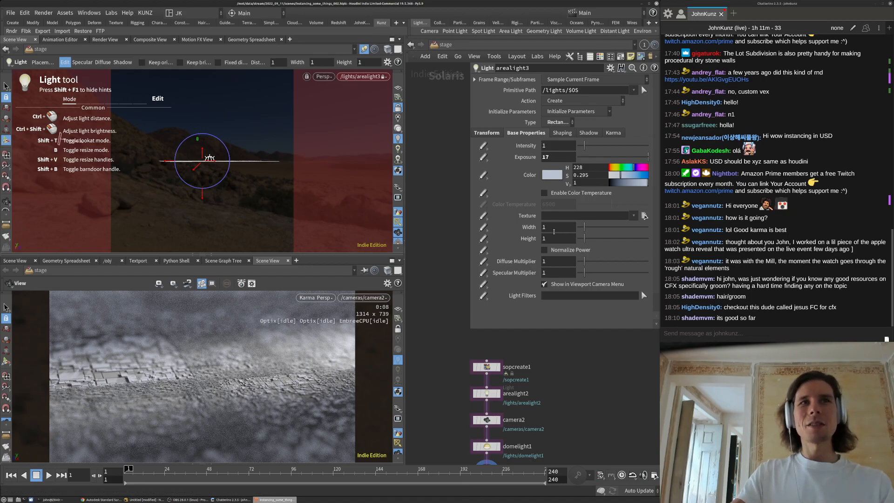
Make arealight3 a 10 by 4 rectangle: width 10, height 4
click(559, 227)
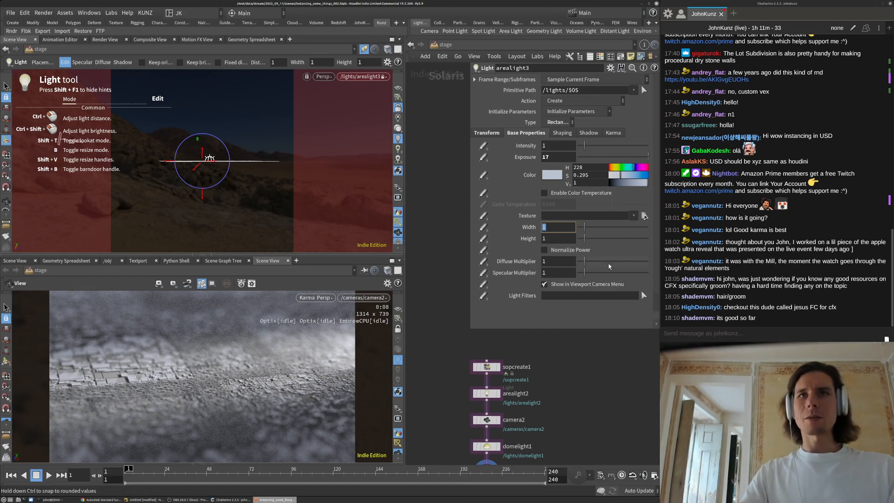
text(10)
key(Tab)
text(4)
key(Return)
Lower arealight3's exposure to 8, undoing a trial value of 10
double_click(562, 157)
text(8)
key(Return)
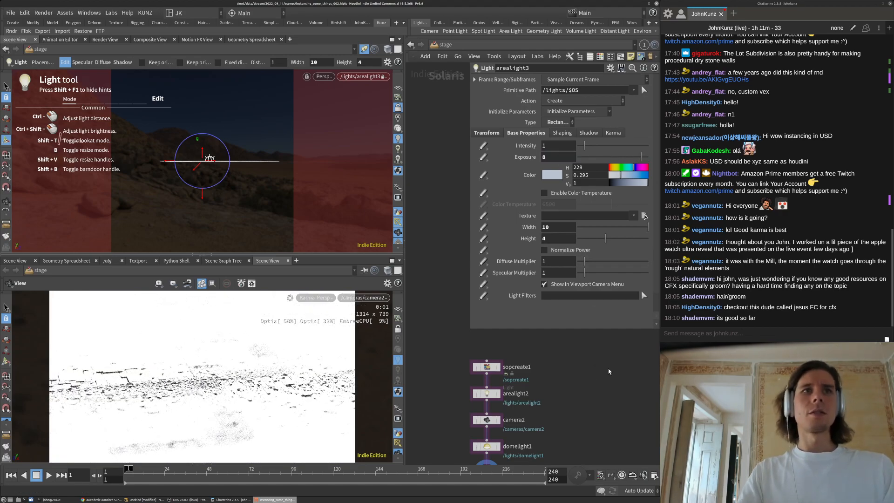
click(560, 157)
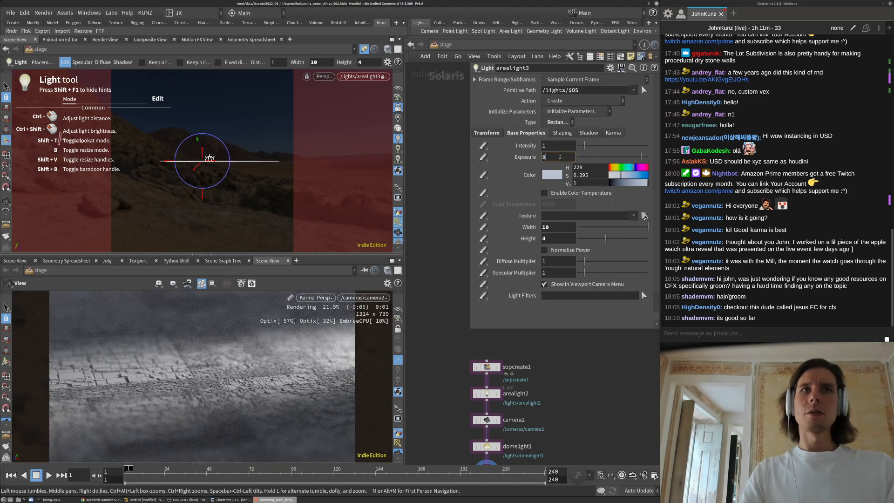
text(10)
key(Return)
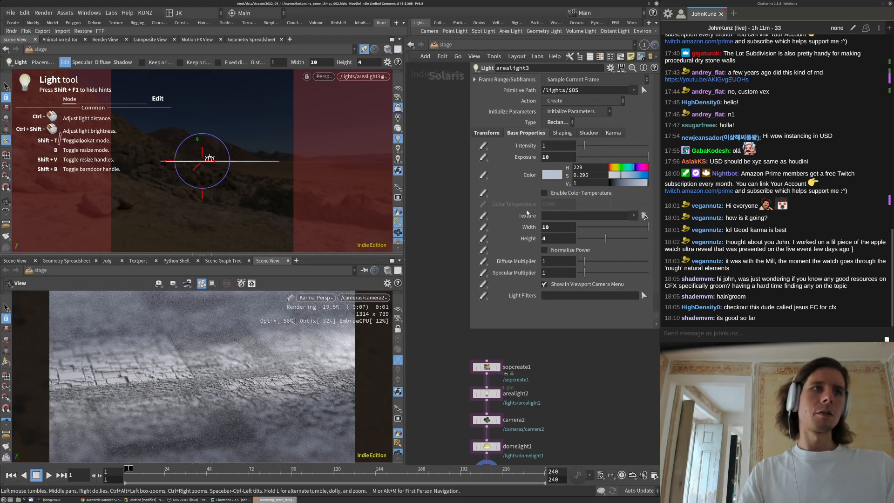
key(ctrl+z)
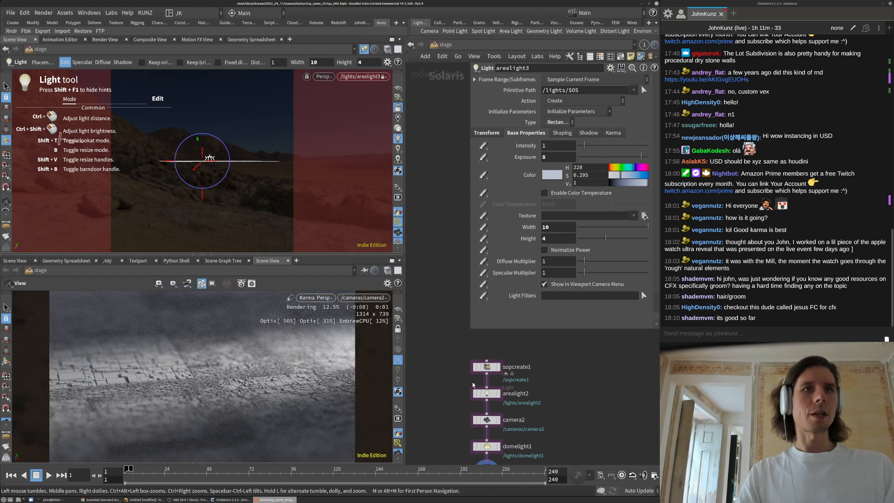
middle_drag(444, 435, 442, 401)
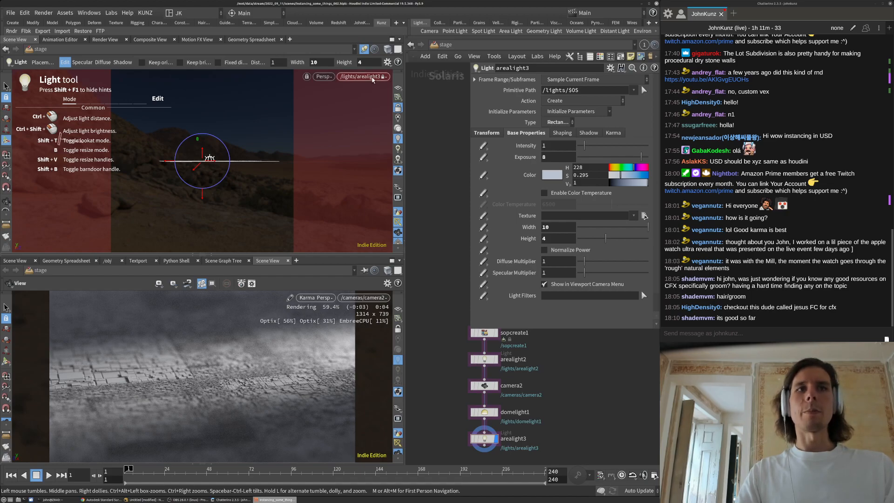
Look through arealight2 in the viewport and tilt it slightly toward the city lots
click(368, 76)
mouse_move(410, 102)
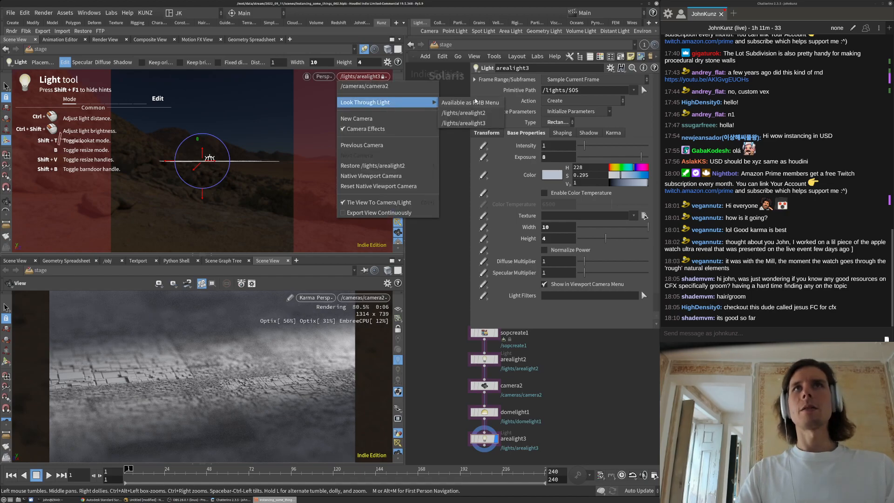
click(475, 117)
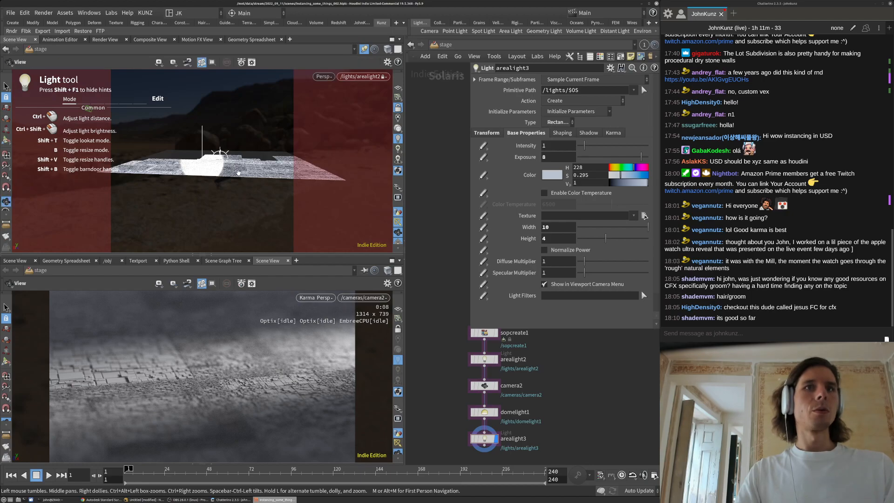
middle_drag(246, 177, 251, 176)
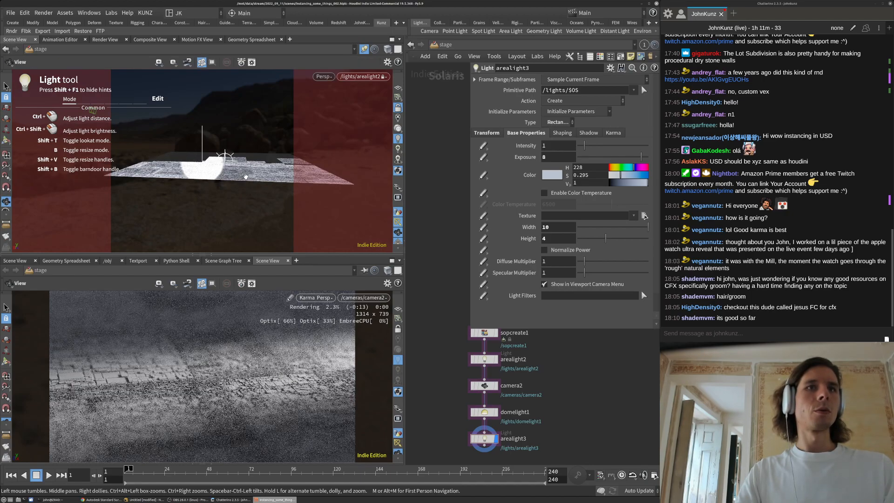
mouse_move(252, 176)
mouse_down()
mouse_move(255, 183)
mouse_move(250, 176)
mouse_up()
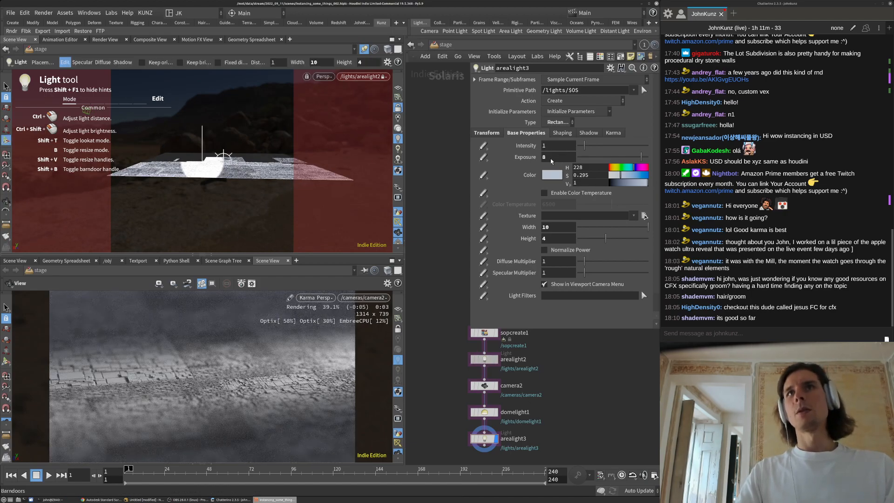
click(485, 359)
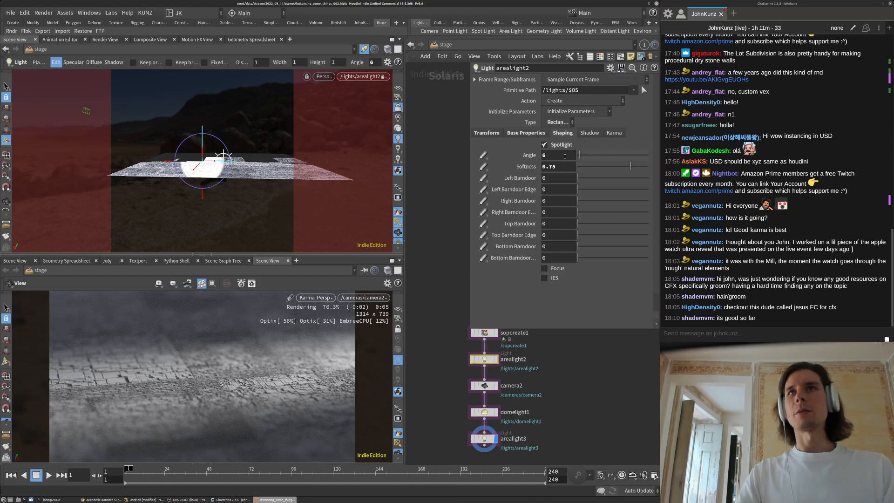
Set arealight2's exposure to 13
click(526, 133)
click(555, 158)
key(BackSpace)
text(3)
key(Return)
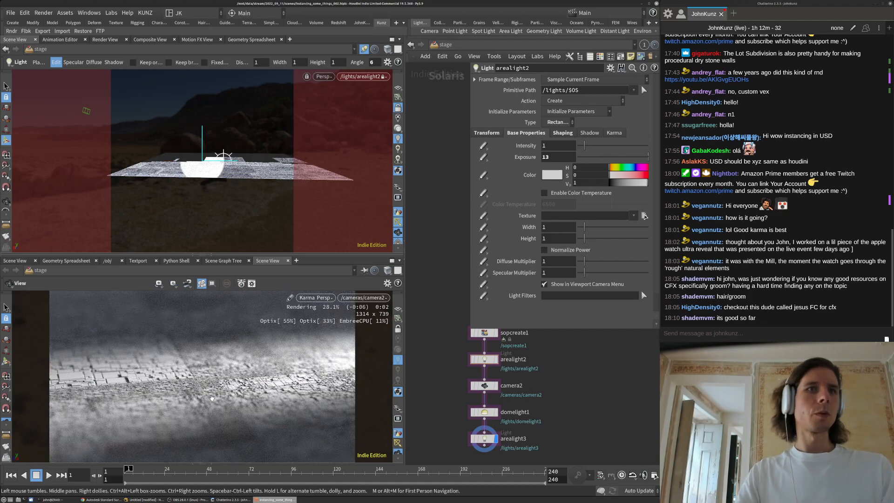
Lower arealight2's spotlight softness to 1
click(563, 133)
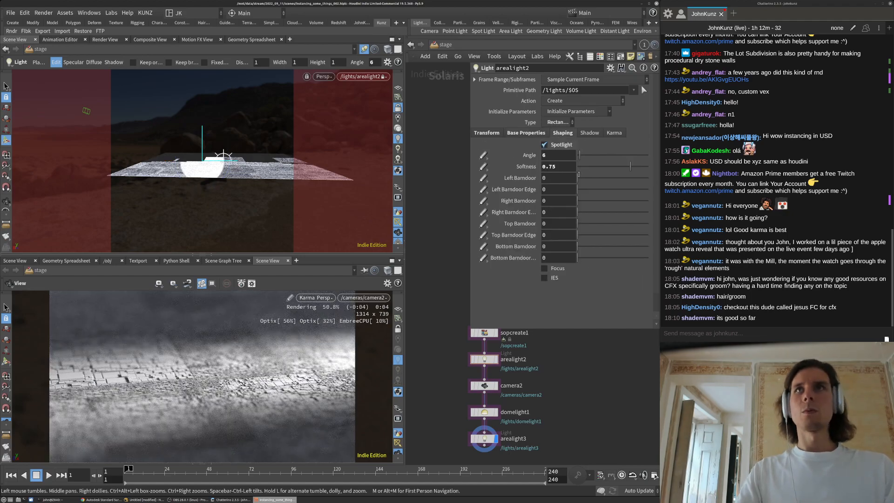
click(599, 166)
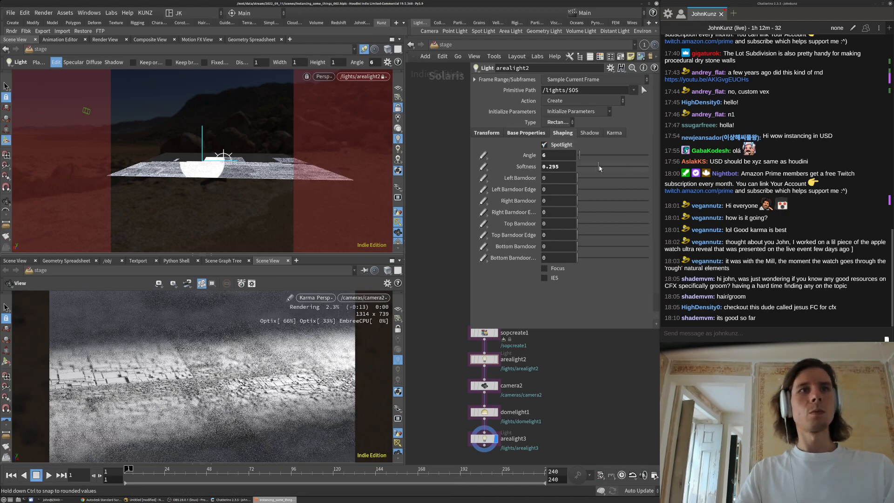
double_click(558, 167)
text(1)
key(Return)
Try spotlight angles of 9, 3, 35 and 5 on arealight2, settling on 7
double_click(565, 155)
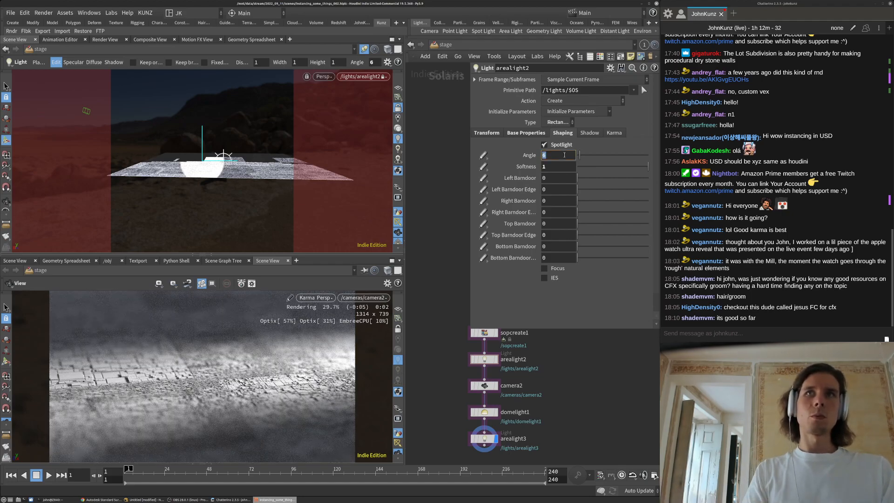
text(9)
key(Return)
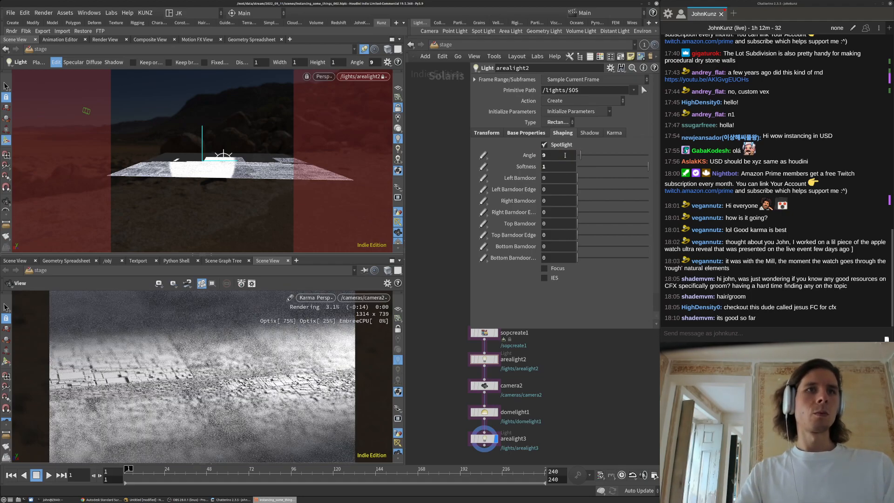
double_click(565, 155)
text(3)
key(Return)
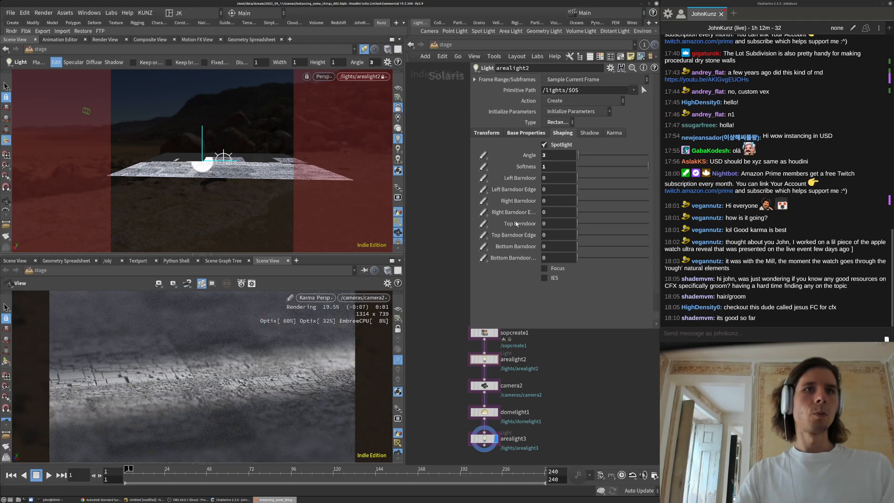
text(5)
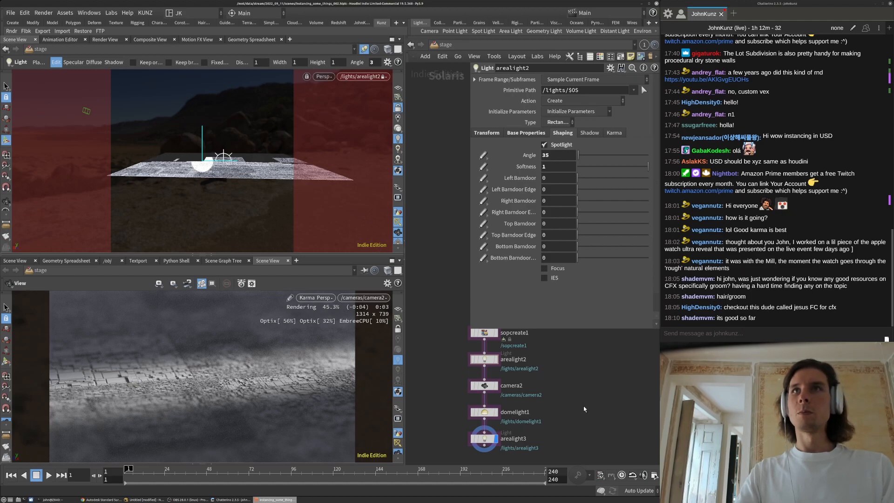
key(Return)
text(5)
key(Return)
text(7)
key(Return)
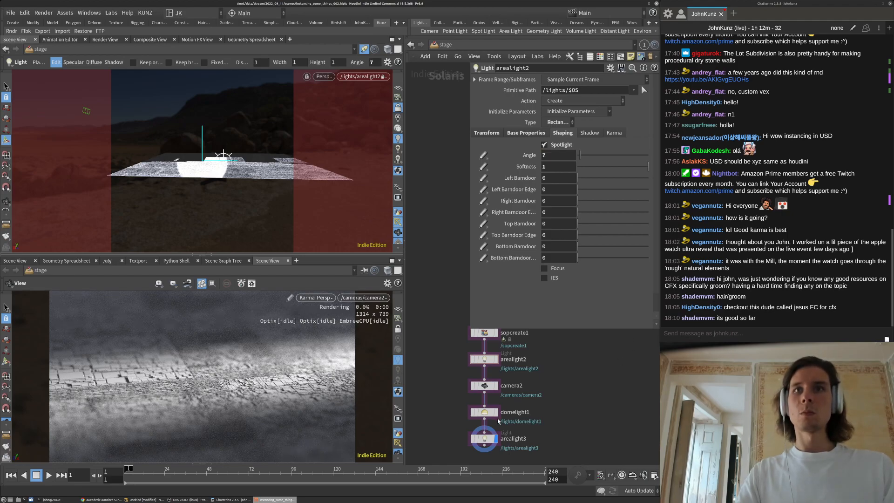
Lower domelight1's intensity to 0.015
click(497, 417)
click(553, 135)
text(1)
key(Return)
click(552, 136)
key(BackSpace)
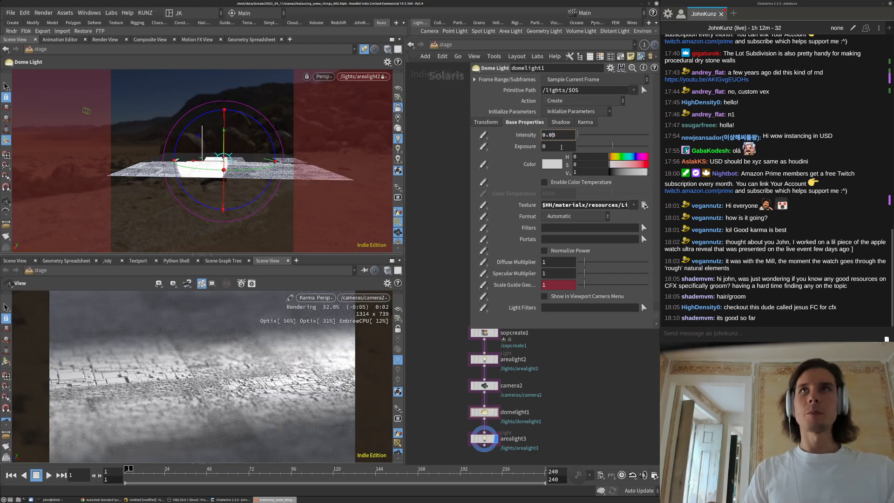
text(1)
key(Return)
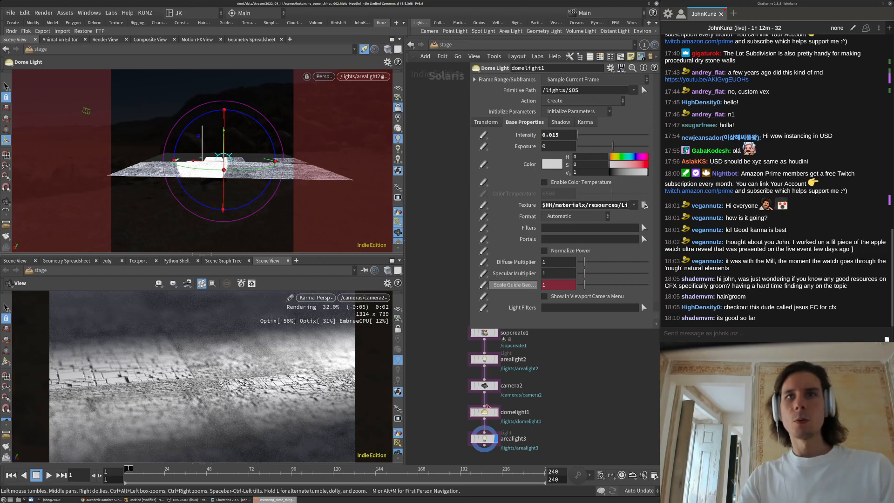
Give camera2 an F-Stop of 0.6 and expand the Karma render across the left area
click(486, 387)
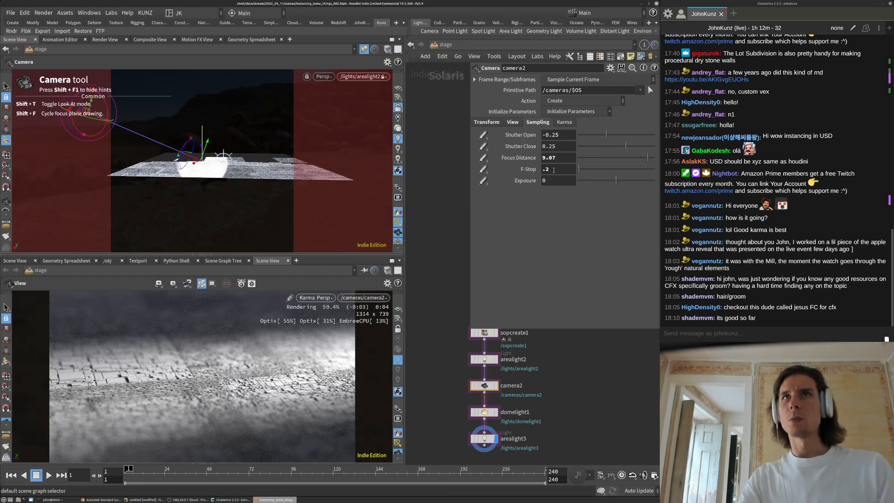
drag(550, 170, 542, 171)
text(.6)
key(Return)
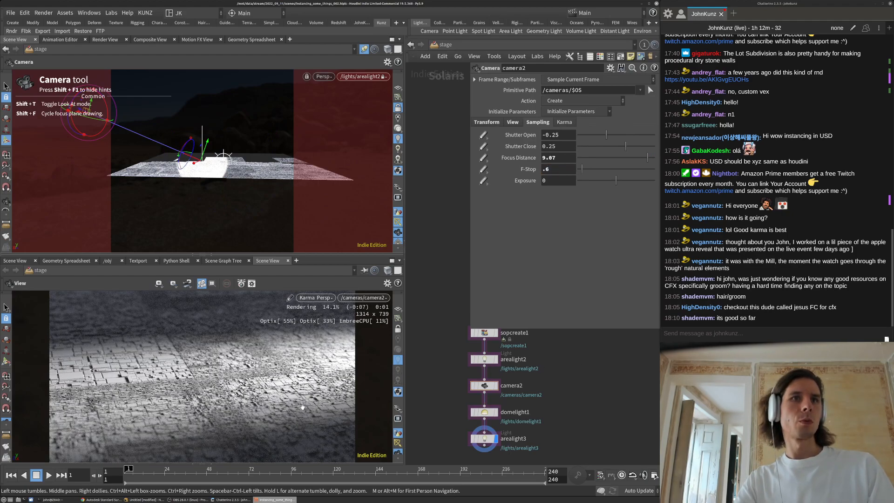
click(192, 255)
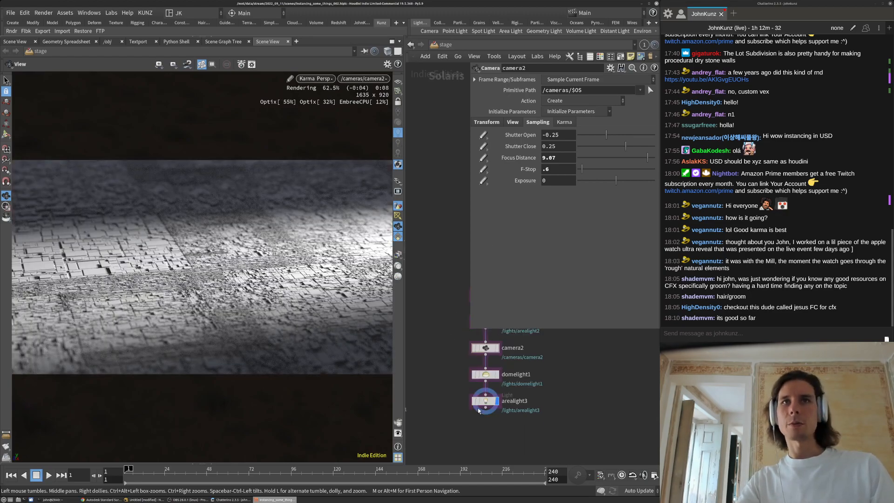
Shrink the camera parameter panel and pan and zoom the network editor onto the node chain
middle_drag(448, 249, 478, 322)
drag(468, 326, 517, 264)
middle_drag(473, 363, 476, 225)
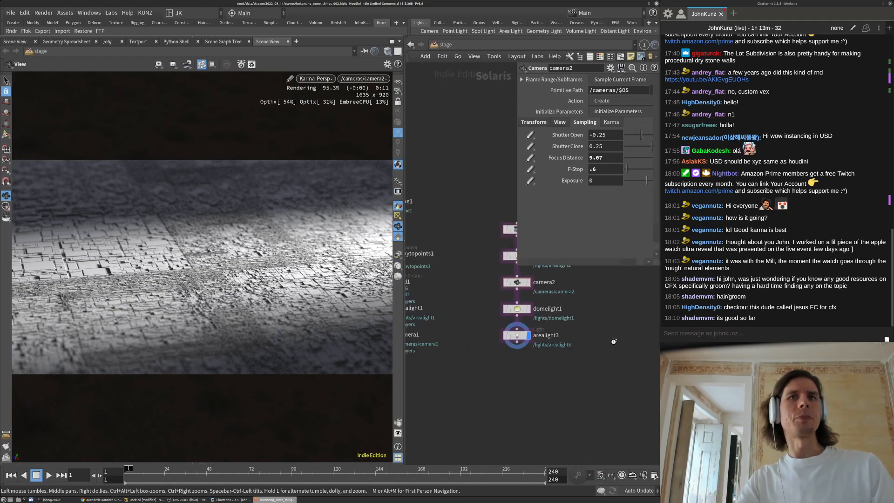
scroll(614, 341, up, 3)
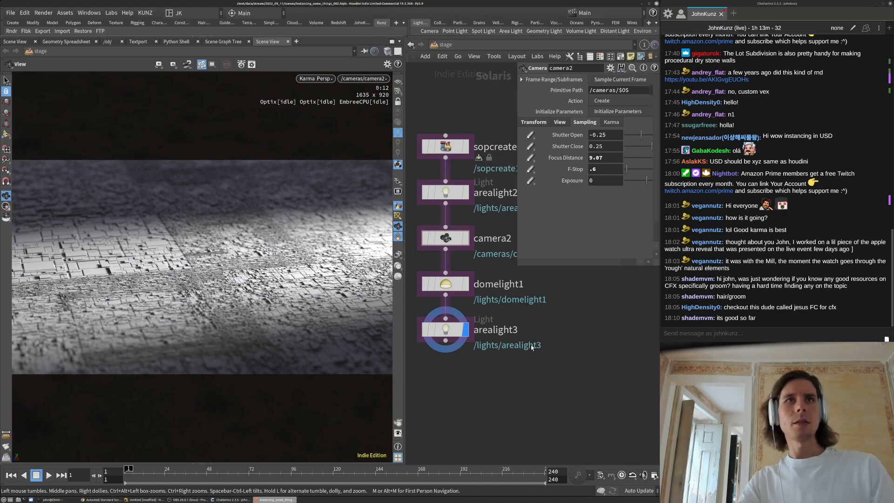
middle_drag(458, 408, 501, 437)
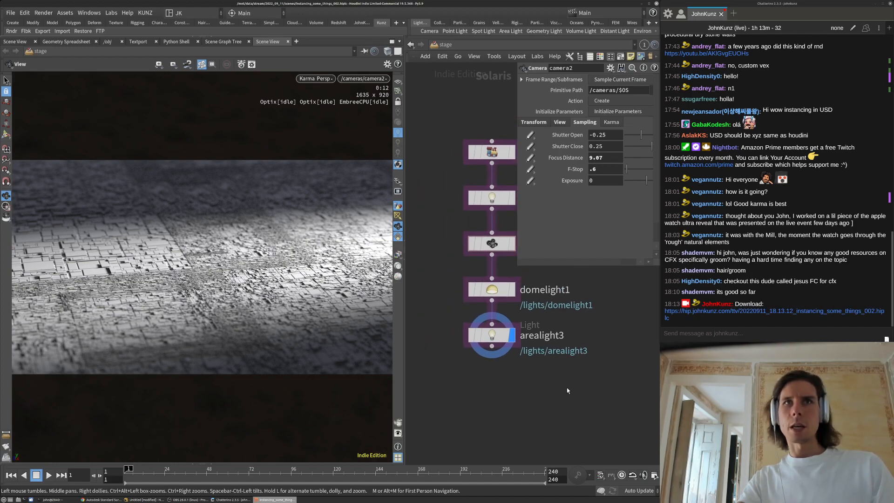
middle_drag(568, 388, 536, 378)
Insert a Material Library node between sopcreate1 and arealight2
key(Tab)
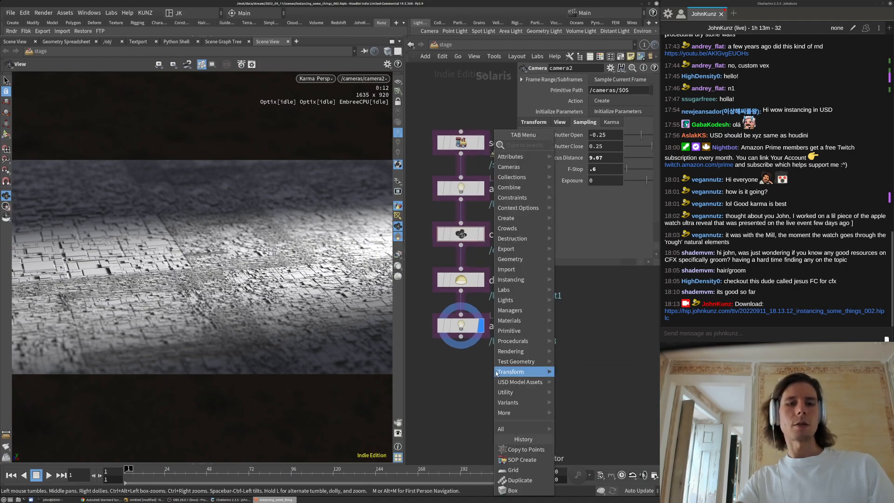
text(mat)
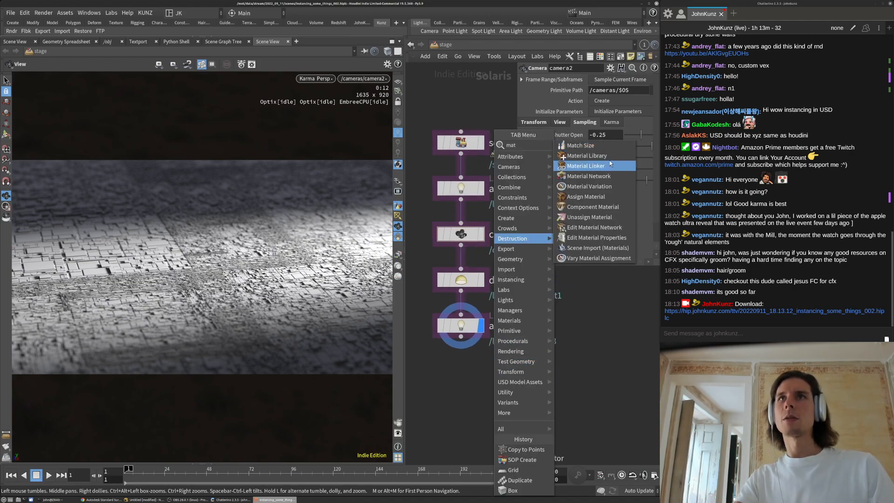
click(598, 157)
click(591, 377)
middle_drag(549, 245, 539, 315)
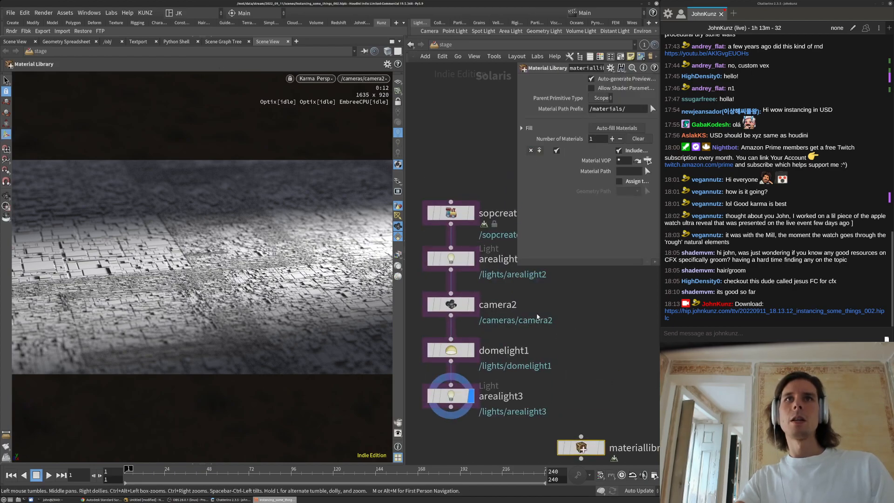
drag(458, 216, 458, 146)
scroll(470, 214, down, 2)
drag(550, 378, 463, 208)
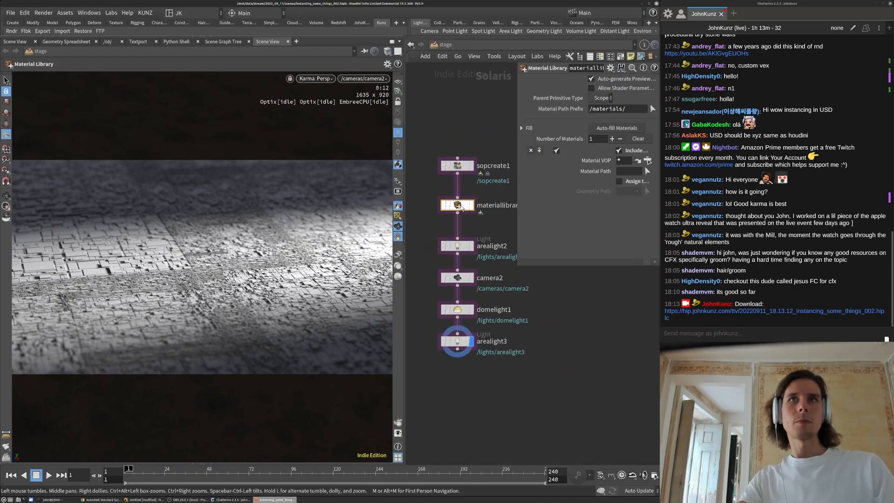
Inside the library, add a USD MaterialX Subnet driven by a new MtlX Standard Surface shader
double_click(463, 206)
key(Tab)
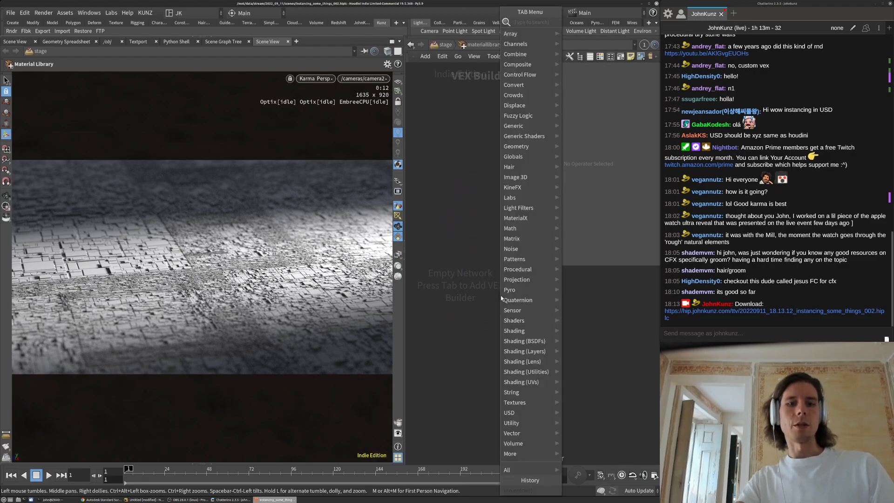
text(mater)
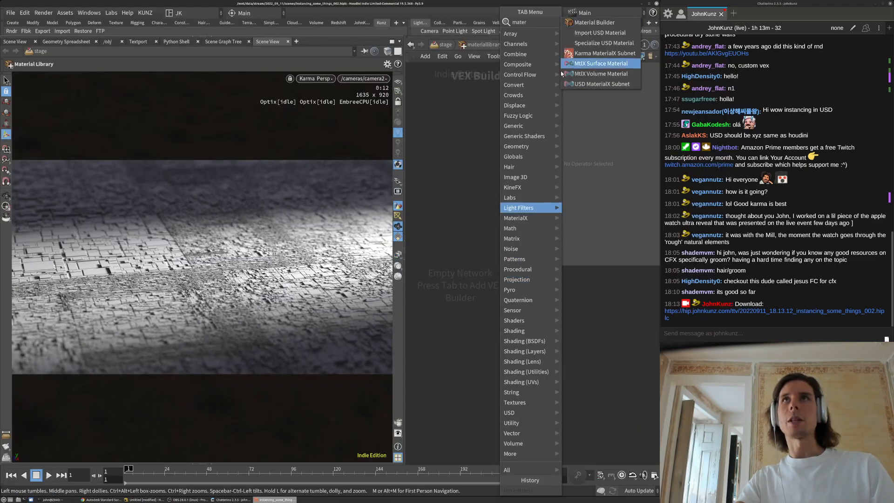
click(593, 84)
click(510, 320)
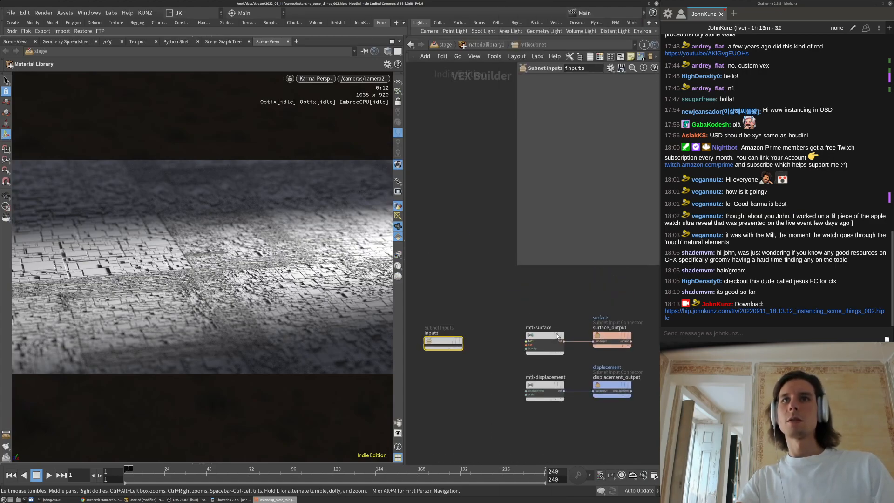
click(550, 334)
key(Delete)
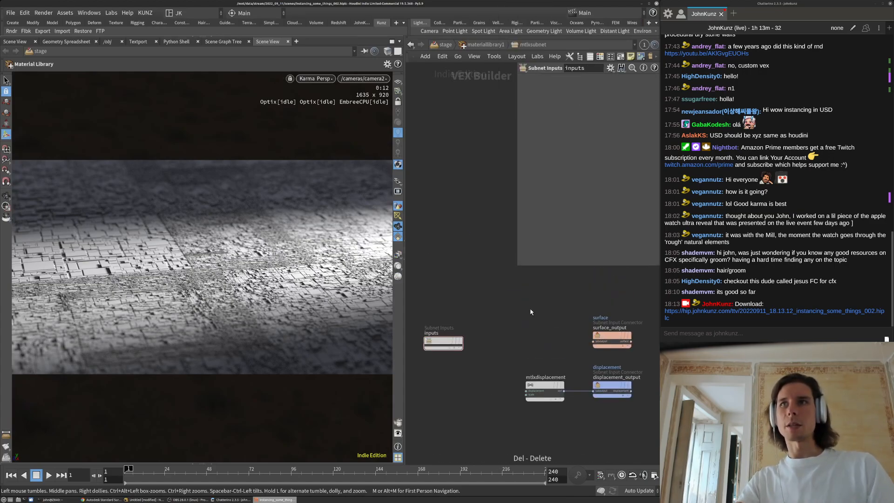
key(Tab)
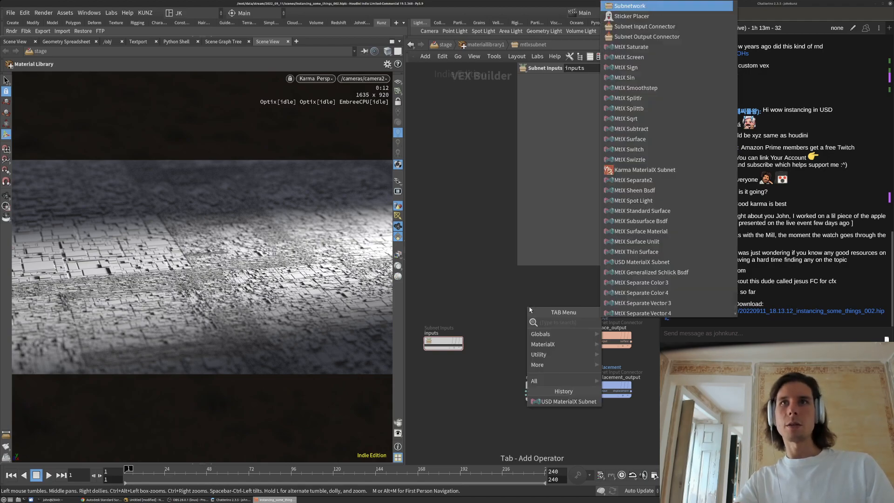
text(sta)
click(629, 323)
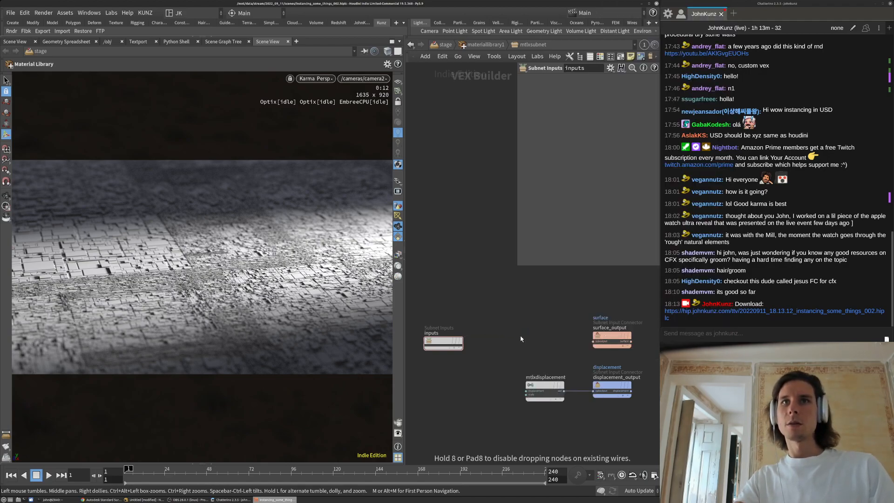
click(520, 333)
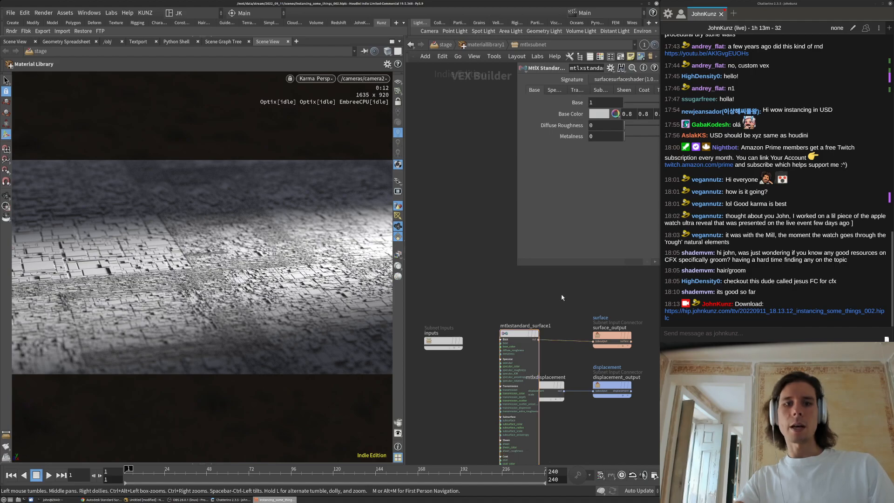
Enable Assign to Geometry on the Material Library with the %type:Boundable pattern
key(u)
key(u)
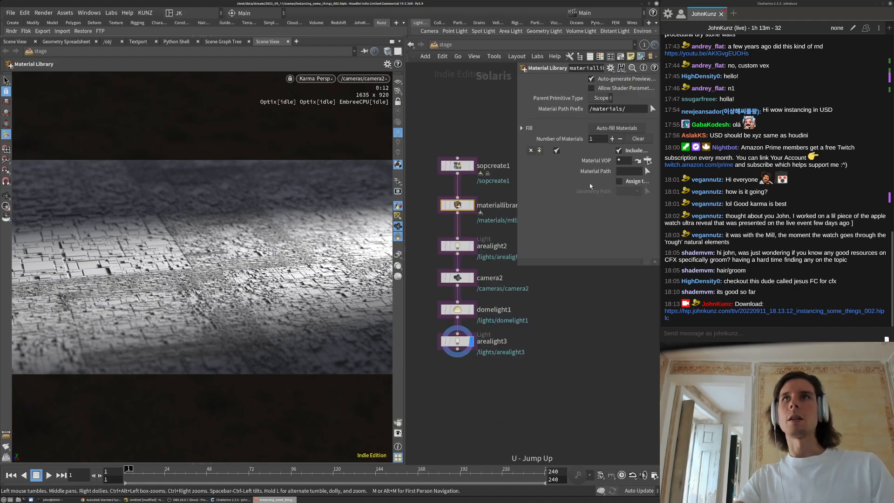
click(620, 181)
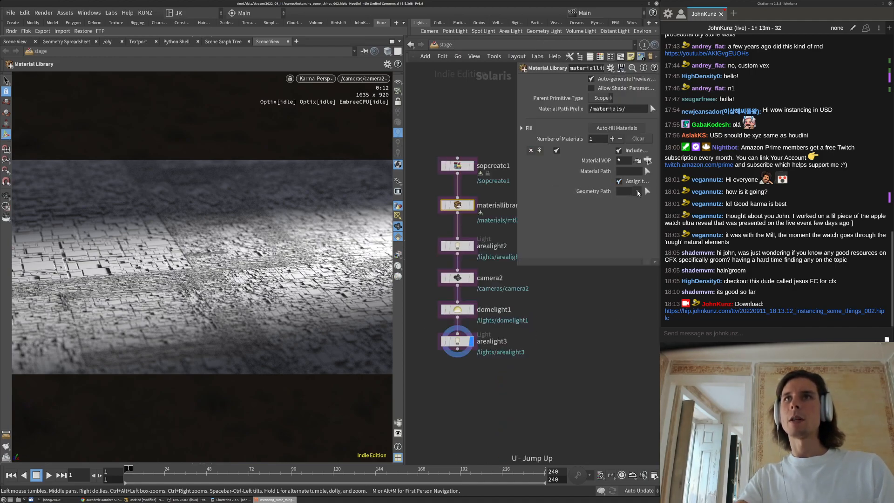
click(636, 191)
click(652, 222)
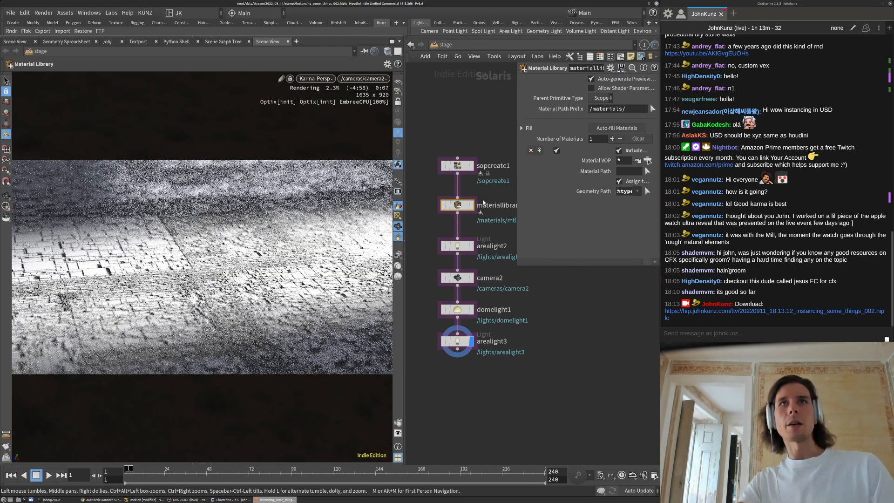
double_click(458, 205)
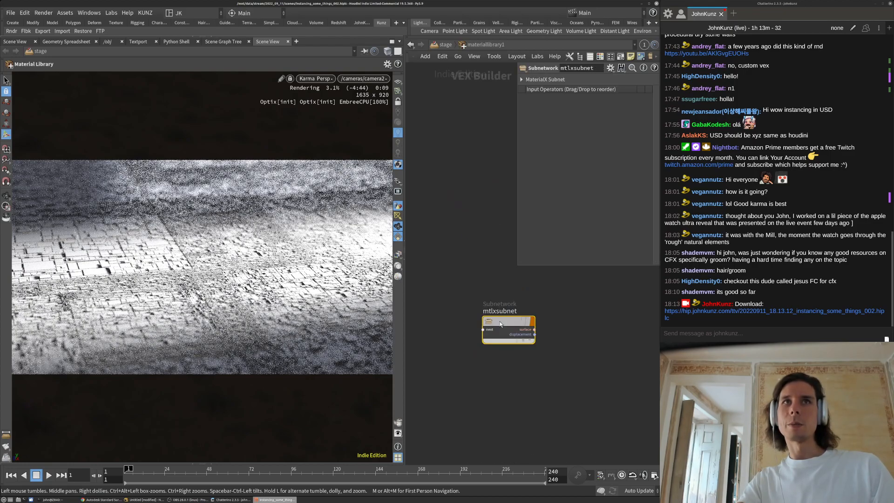
Set mtlxstandard_surface1's index of refraction to 1.35 and specular roughness to 0.5
double_click(509, 322)
drag(516, 334, 490, 289)
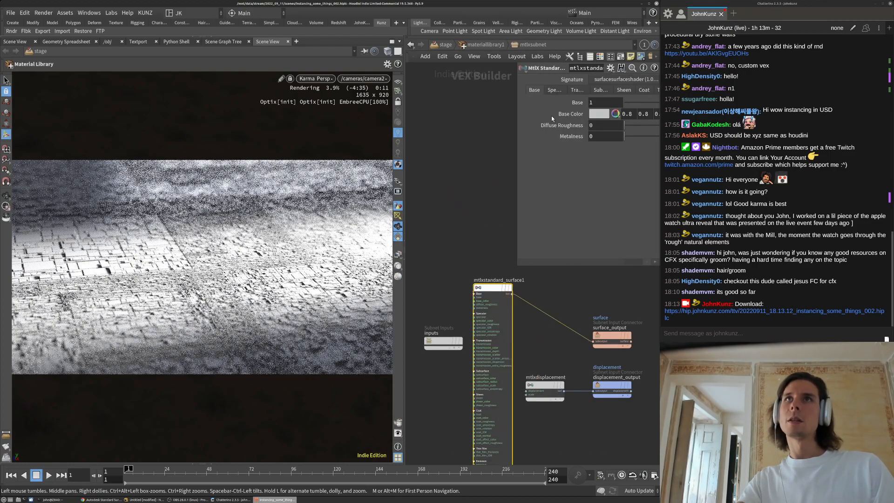
click(553, 91)
double_click(598, 126)
double_click(598, 135)
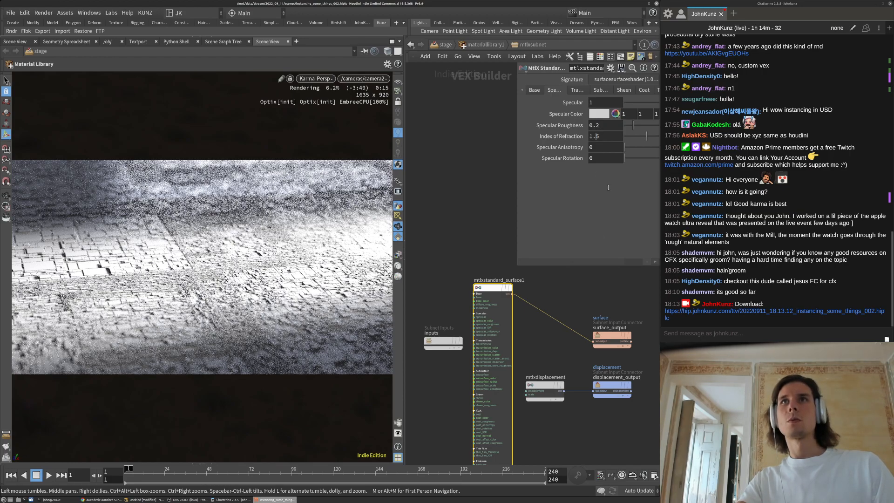
text(35)
key(Return)
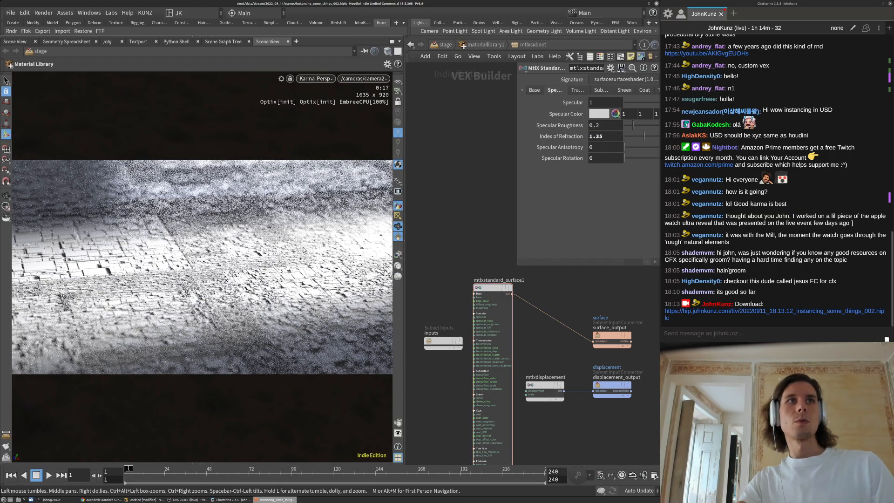
double_click(620, 126)
text(5)
key(Return)
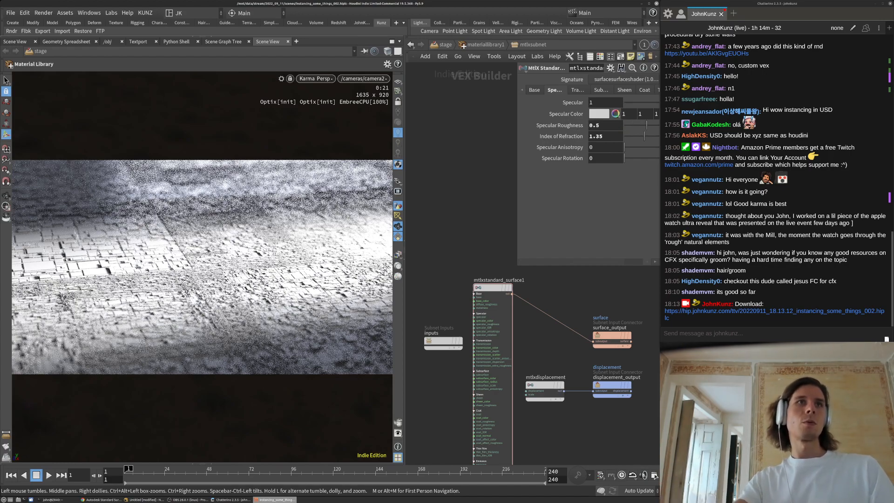
Set the shader's base weight to 0.5 and return to the stage network
middle_drag(451, 178, 440, 241)
drag(520, 269, 464, 254)
click(479, 90)
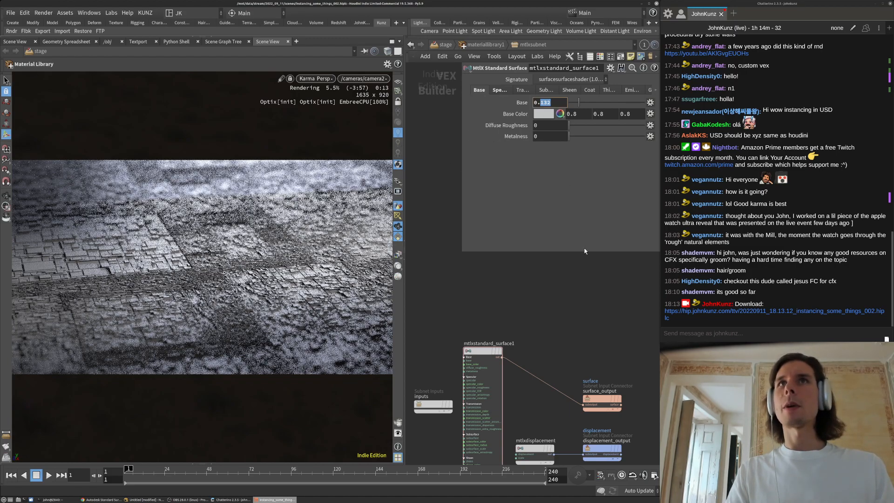
text(5)
key(Return)
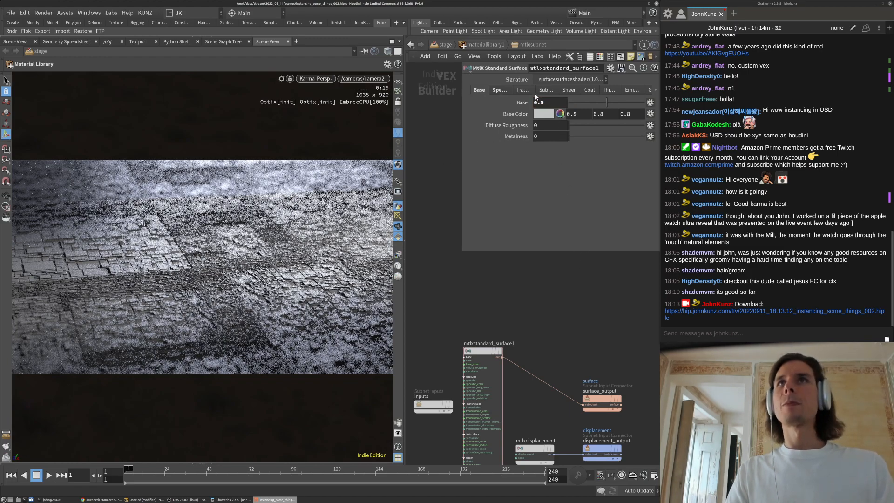
click(507, 91)
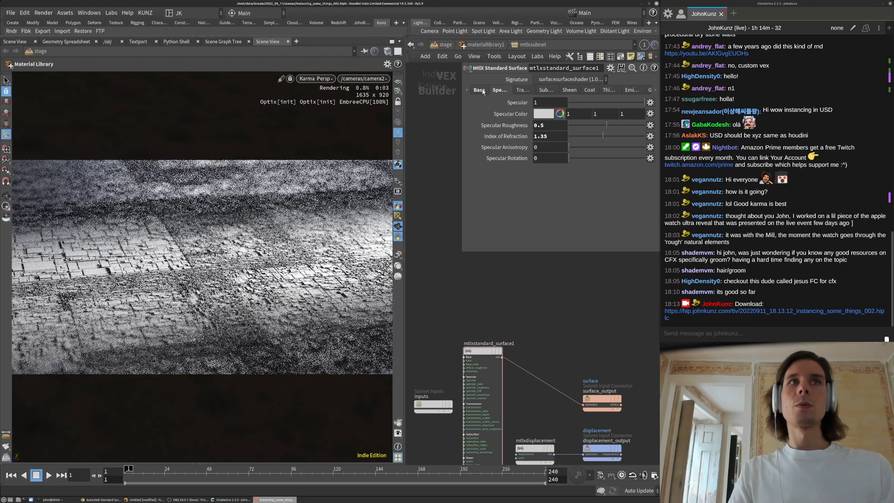
key(u)
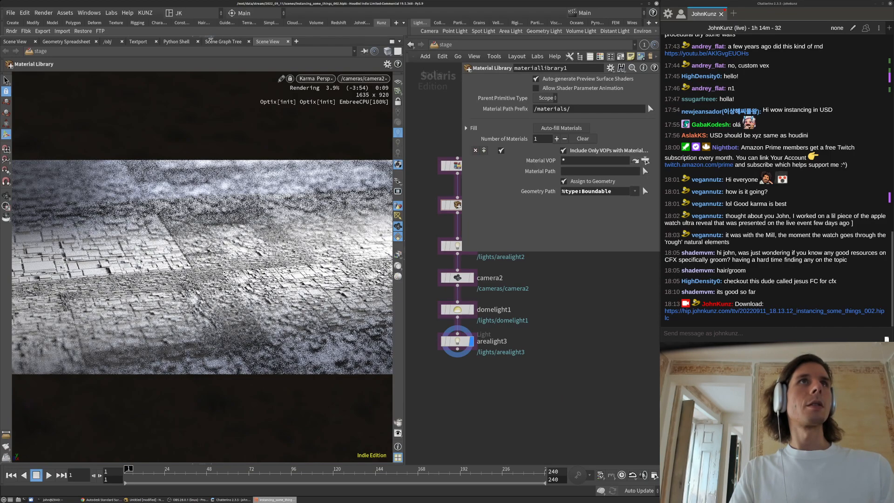
Restore the upper viewport and look through /lights/arealight3 in it
click(202, 37)
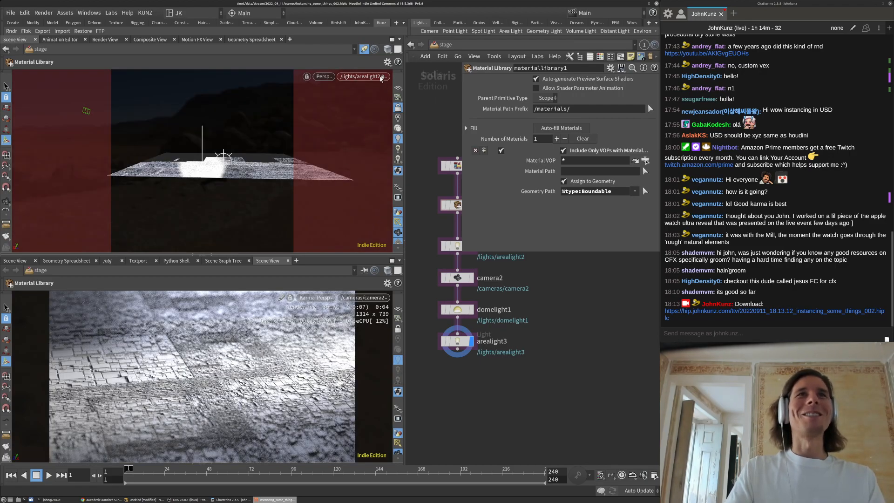
click(367, 77)
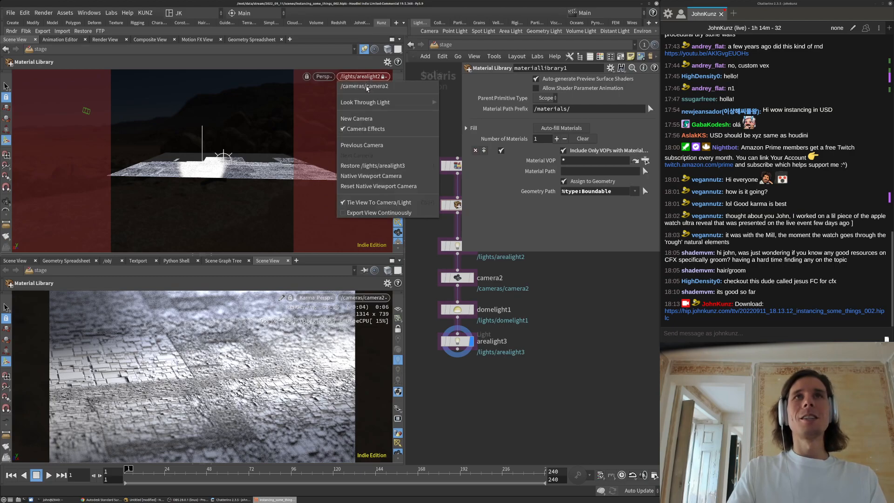
mouse_move(378, 103)
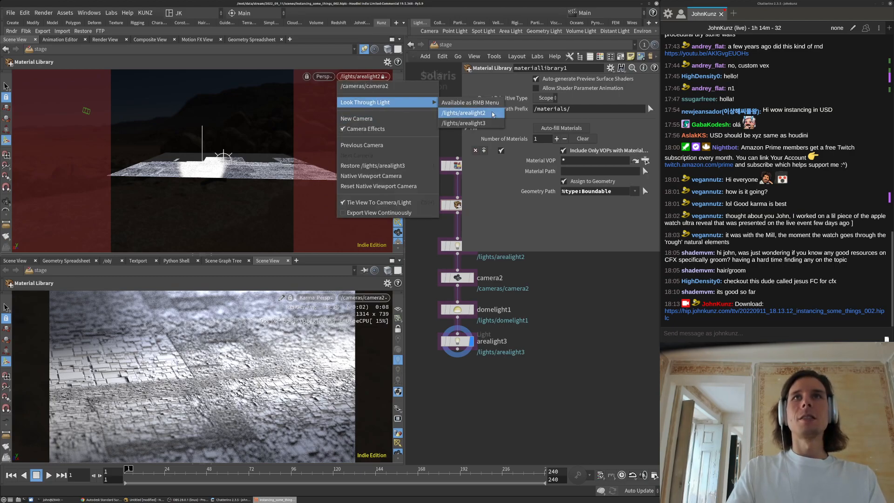
click(491, 124)
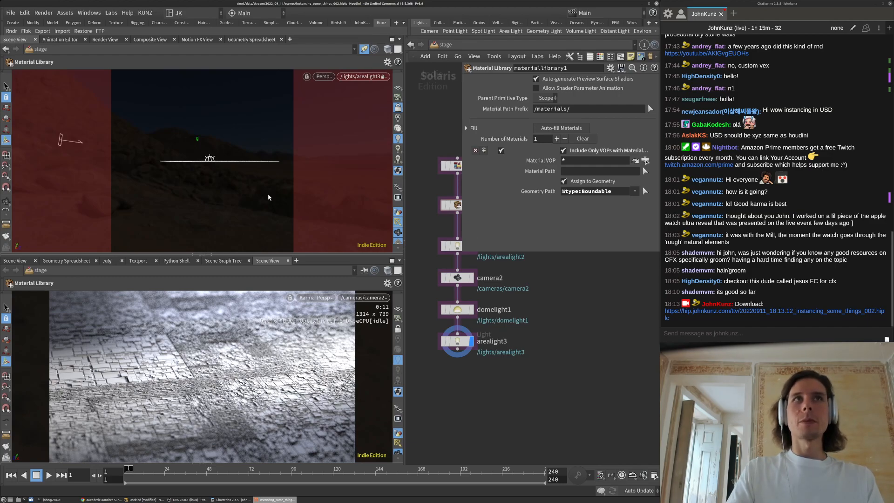
Swing arealight3's view down onto the ground, then select arealight2 and arealight3
key(Escape)
drag(220, 169, 219, 169)
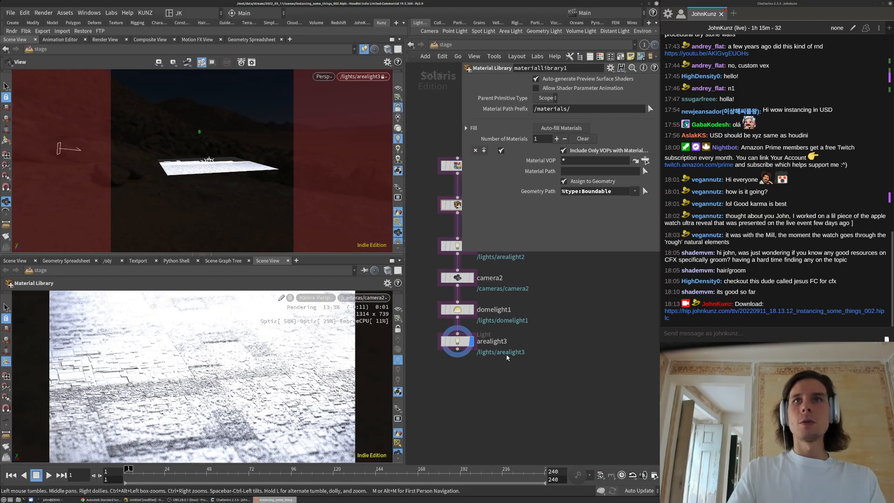
middle_drag(525, 296, 523, 323)
click(457, 274)
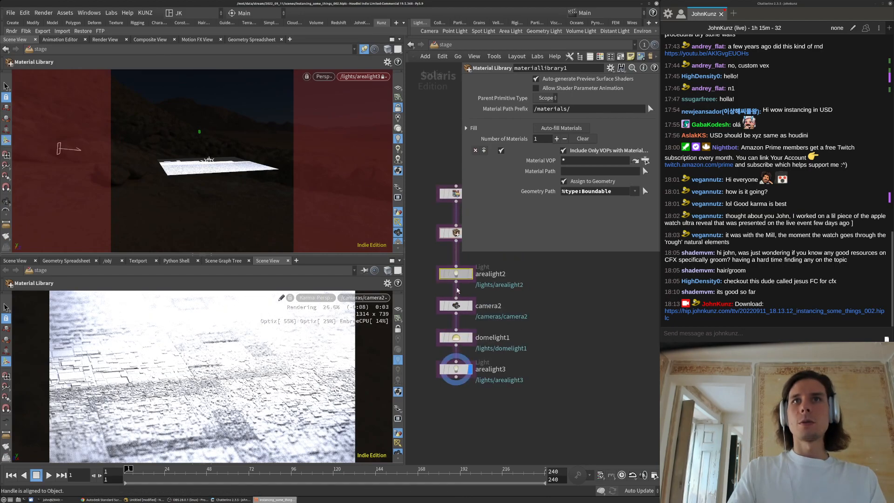
click(456, 373)
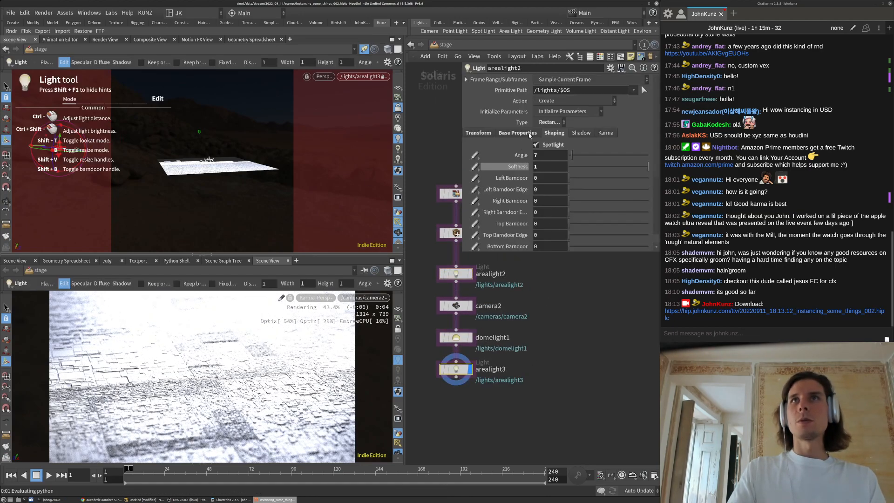
Make arealight3 a spotlight with cone angle 5 and softness 0.63 on its Shaping tab
click(530, 134)
click(553, 133)
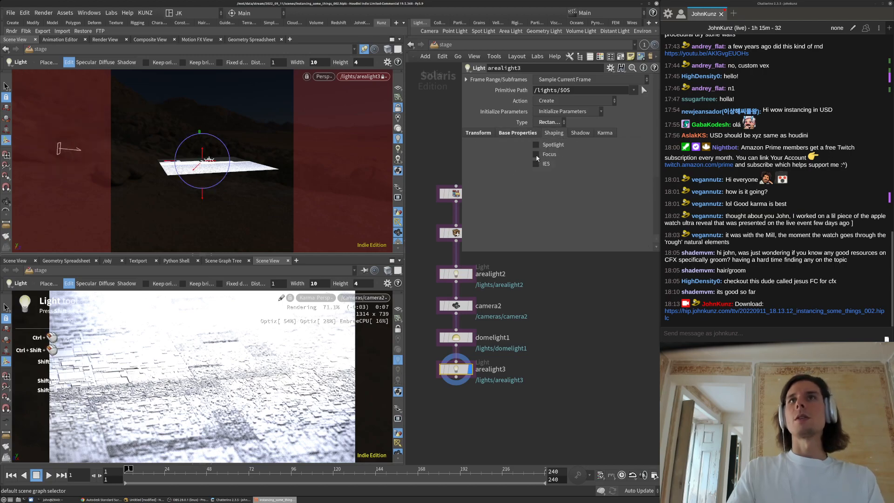
click(552, 145)
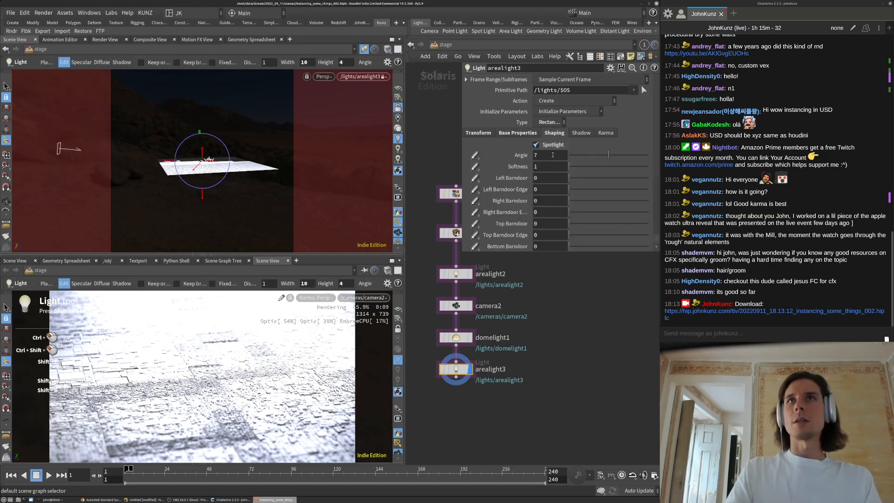
click(582, 155)
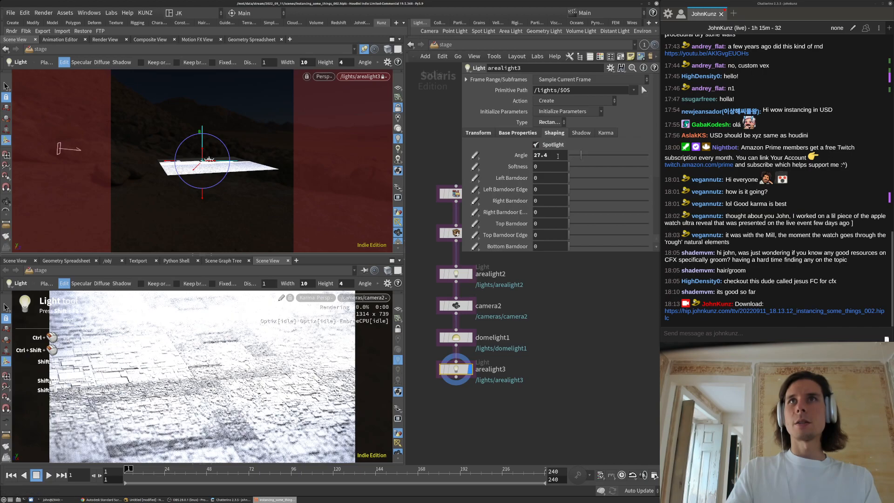
key(Return)
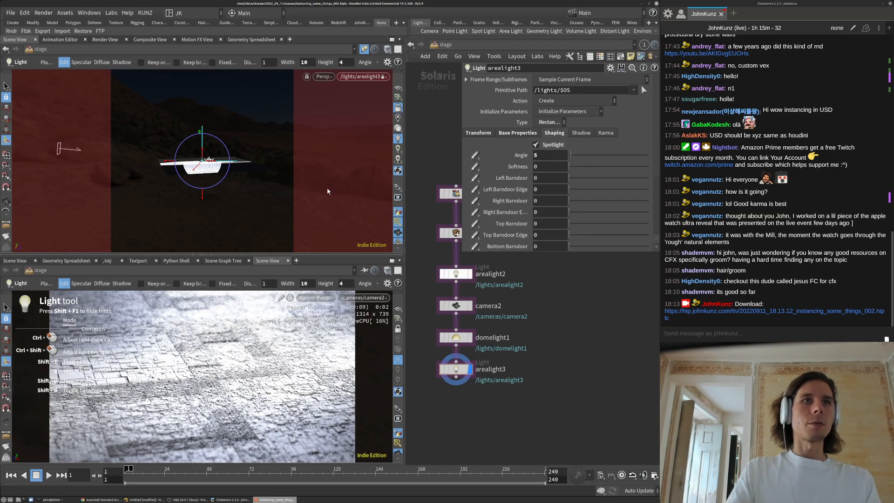
drag(581, 167, 619, 164)
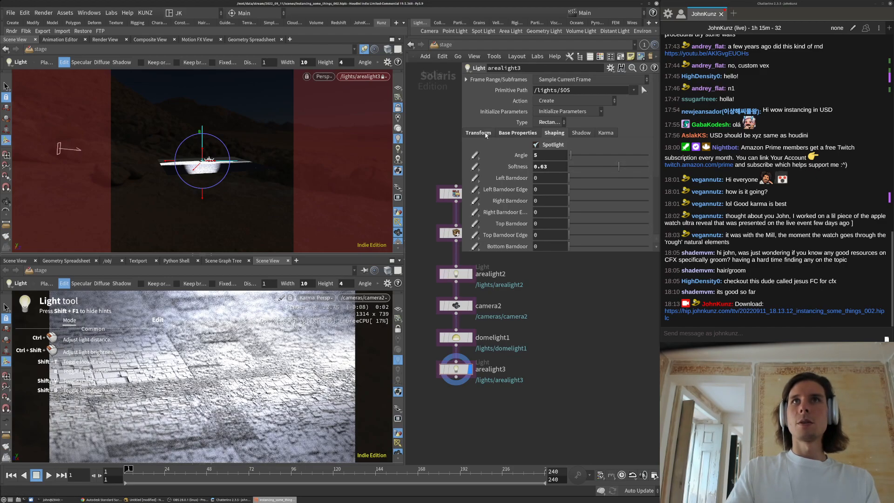
click(508, 133)
click(478, 133)
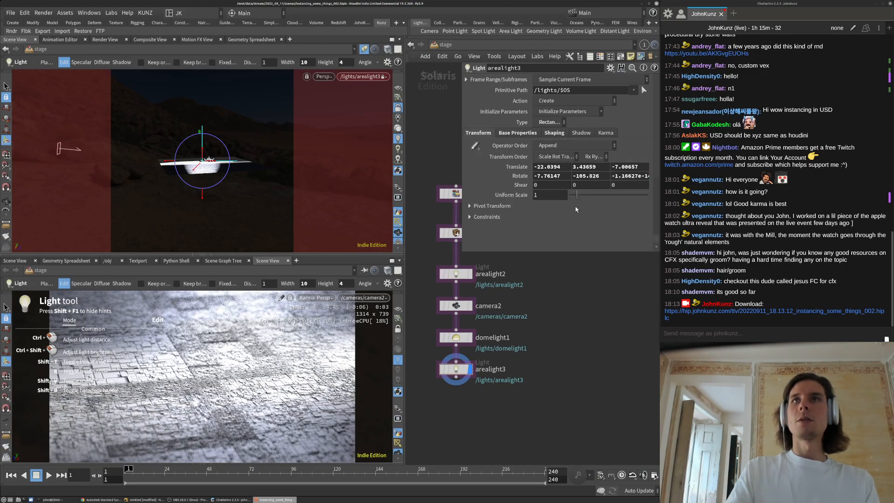
Set arealight3's width to 6, height to 2, and raise its blue colour saturation to 0.584
click(522, 134)
scroll(510, 234, down, 3)
double_click(543, 156)
text(6)
key(Tab)
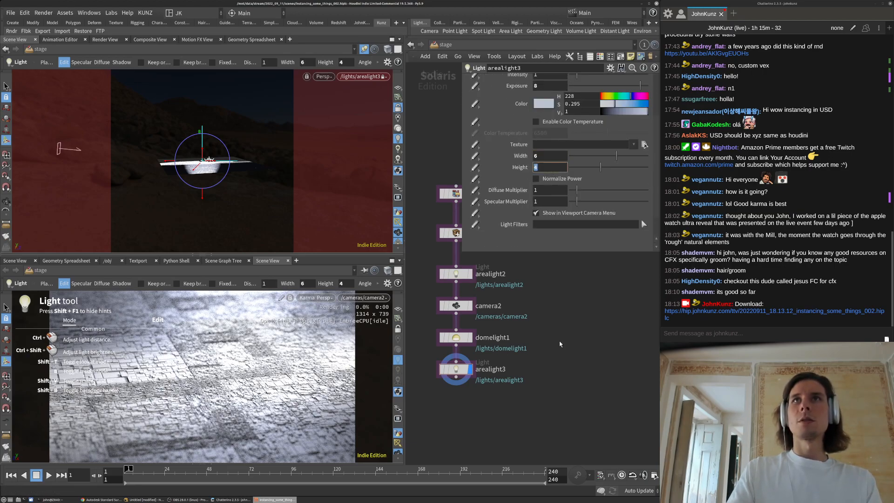
text(2)
key(Return)
click(628, 103)
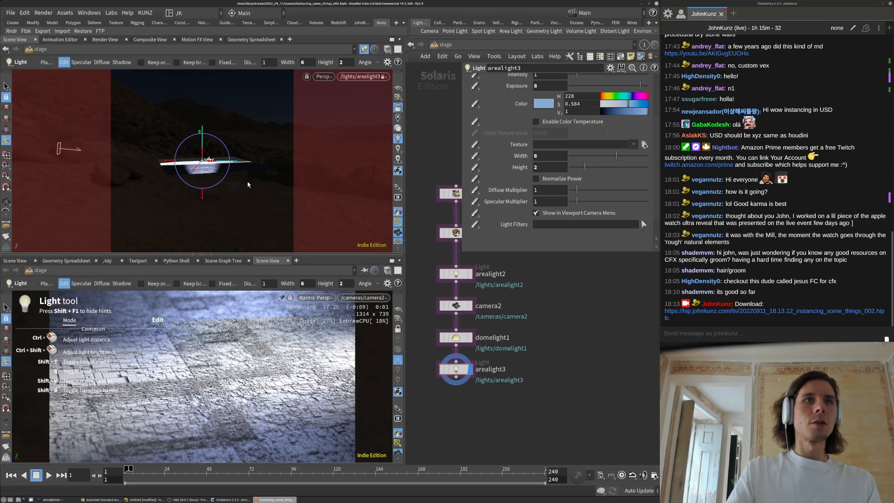
Tumble the light's view to inspect how it falls on the plane
key(Escape)
drag(249, 157, 237, 130)
drag(328, 110, 218, 178)
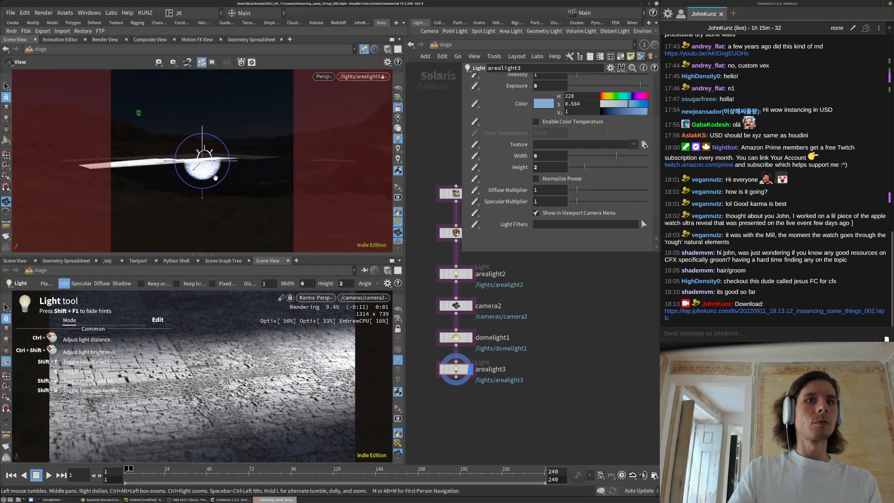
drag(196, 173, 243, 172)
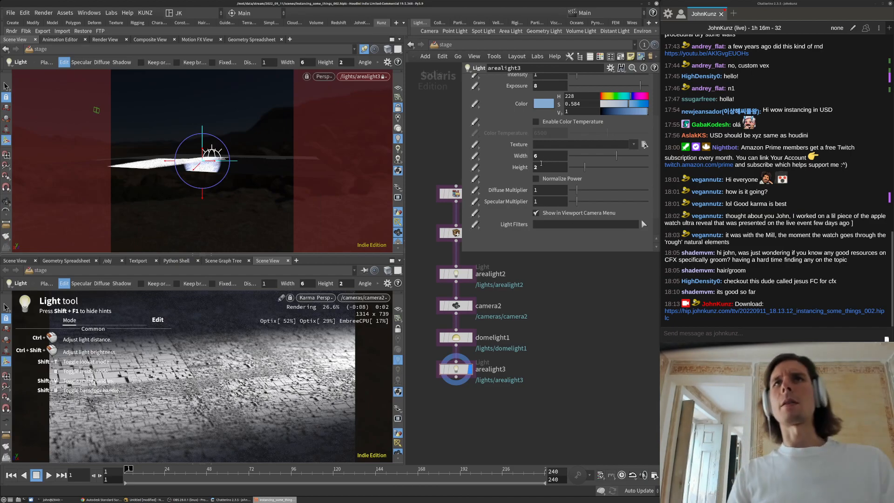
double_click(542, 156)
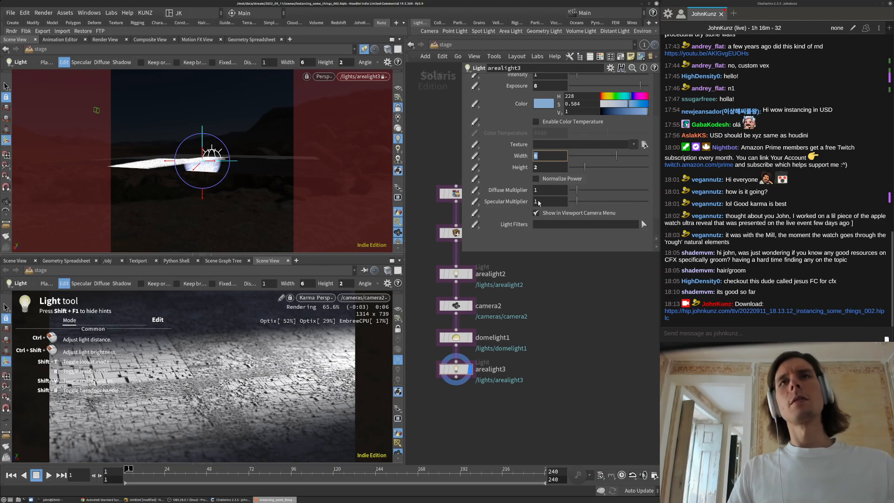
scroll(523, 205, up, 2)
scroll(523, 205, up, 2)
Turn off the spotlight and set arealight3's exposure to 2, width and height to 65
click(554, 133)
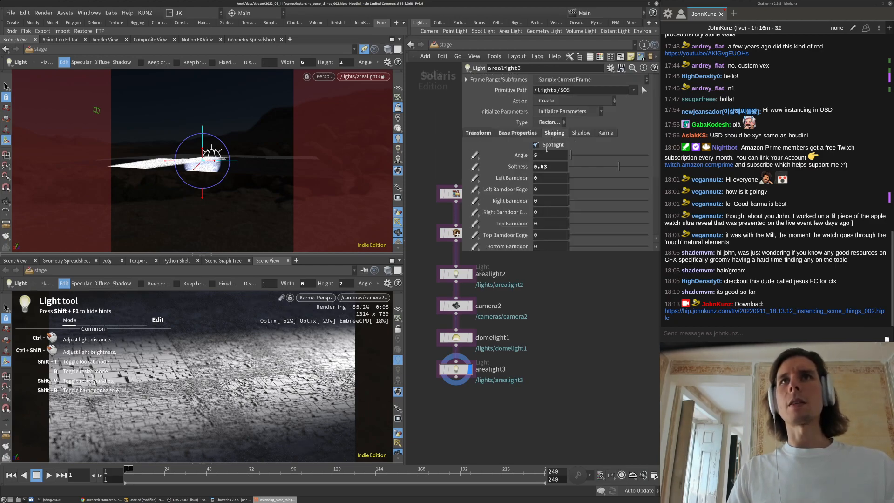
click(536, 145)
click(517, 133)
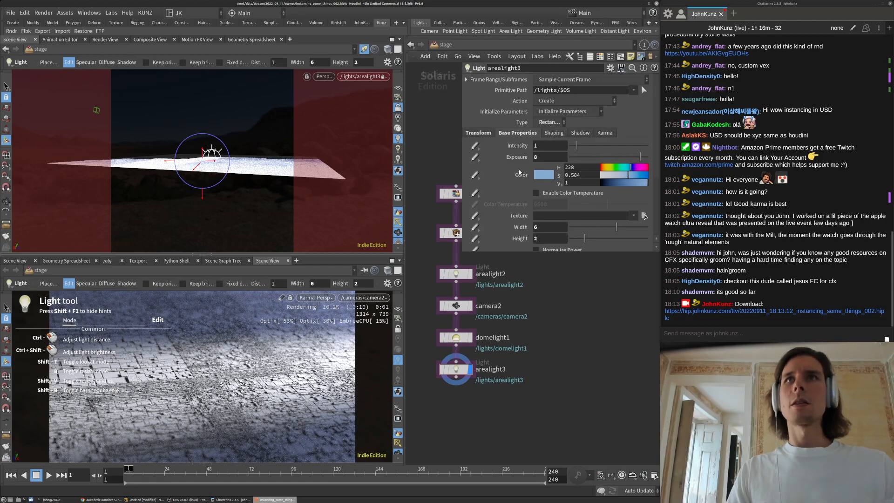
double_click(547, 156)
text(2)
key(Tab)
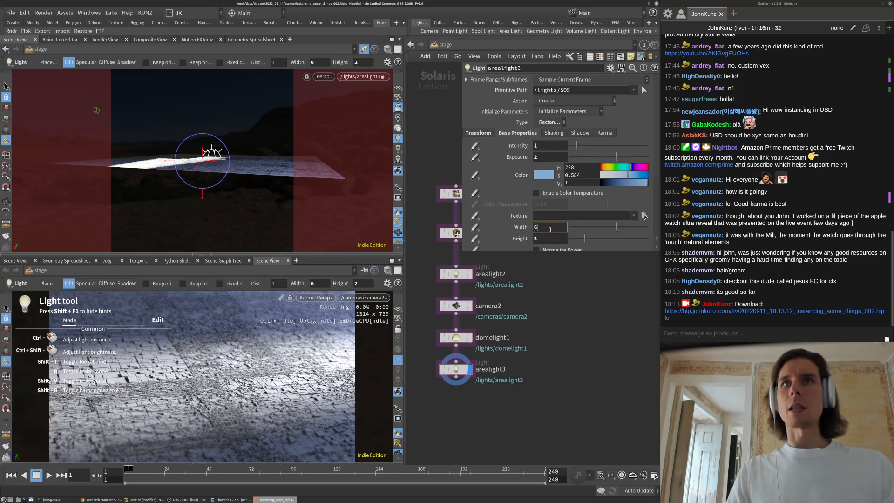
text(65)
key(Tab)
text(65)
key(Return)
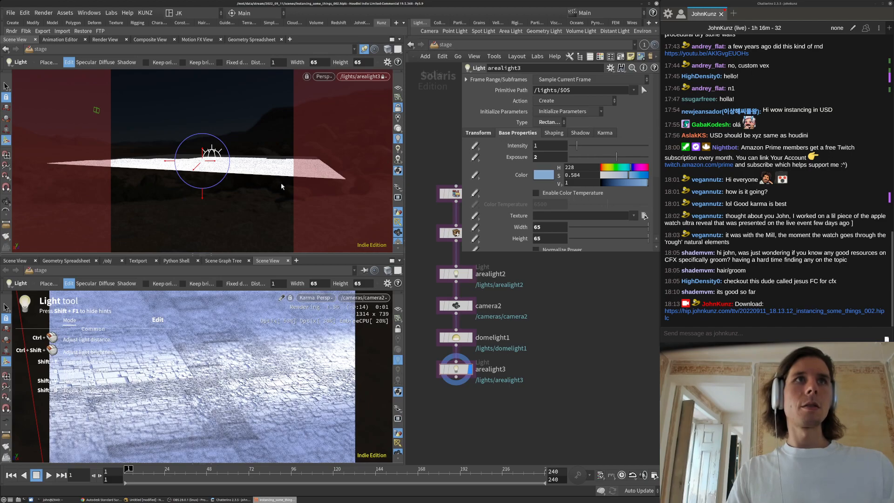
Pull back to inspect the light, then change its width to 25 and exposure to 4
key(space)
right_drag(164, 221, 243, 195)
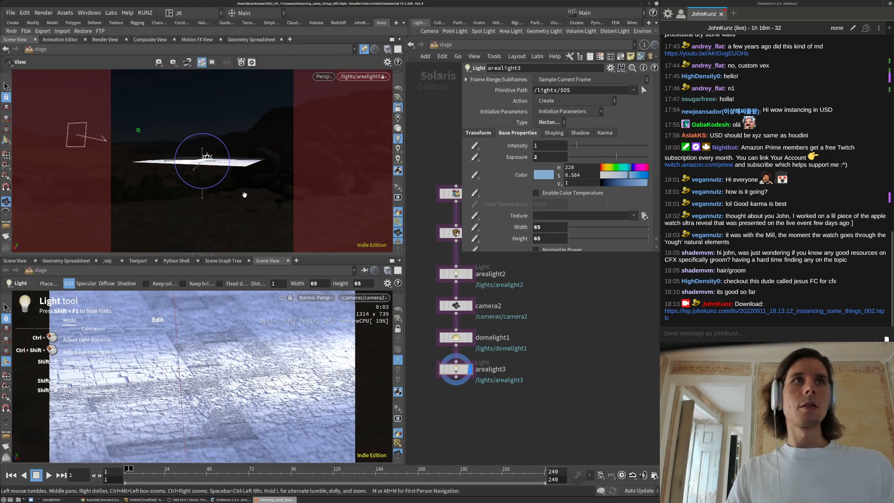
mouse_move(211, 192)
mouse_down()
mouse_move(259, 169)
mouse_move(220, 190)
mouse_up()
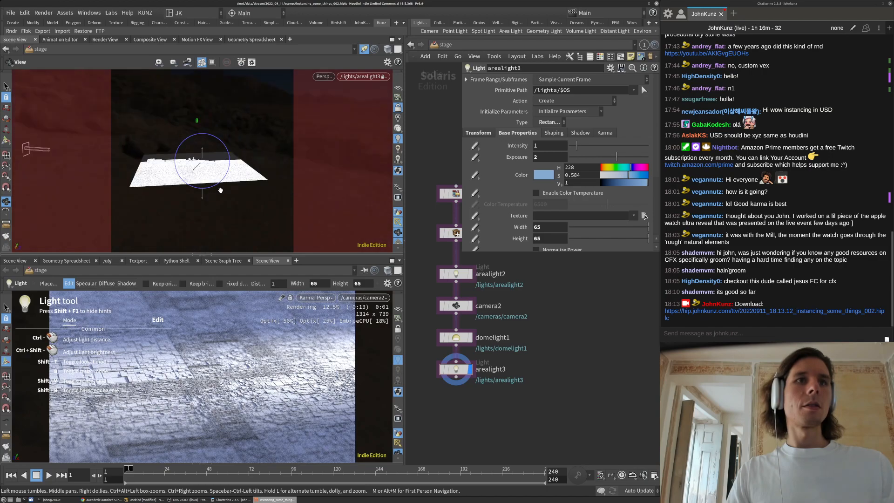
drag(268, 159, 259, 164)
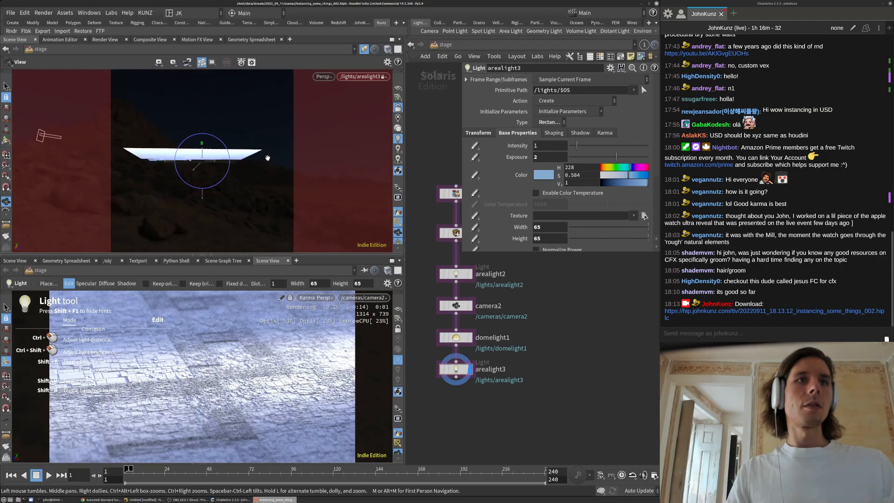
click(544, 229)
text(25)
click(551, 238)
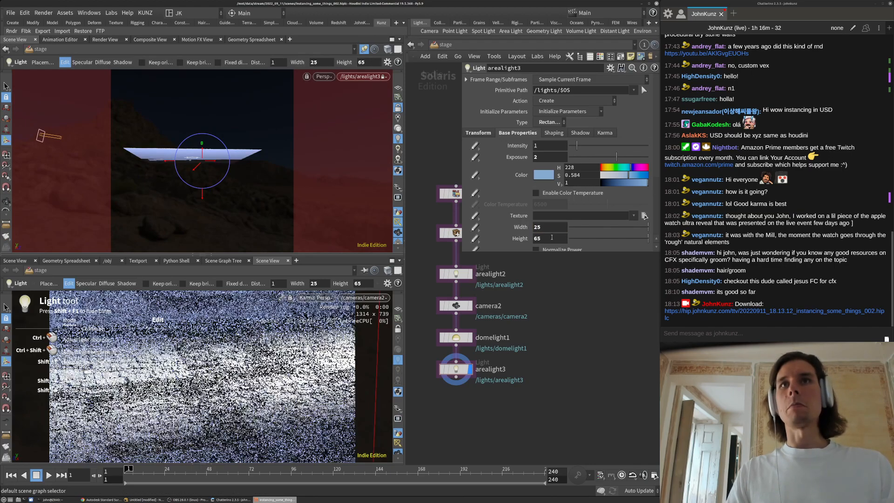
click(544, 158)
text(4)
key(Return)
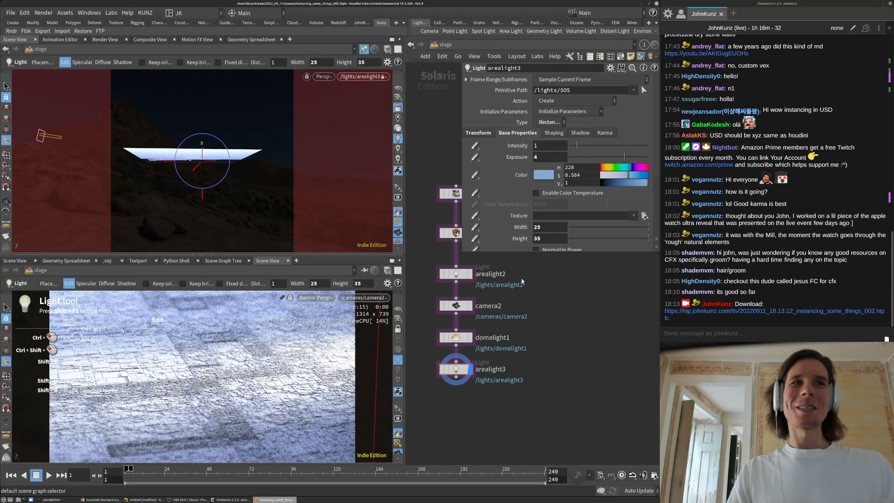
Shift the light colour hue to pink and re-enable Spotlight on the Shaping tab
drag(630, 169, 604, 171)
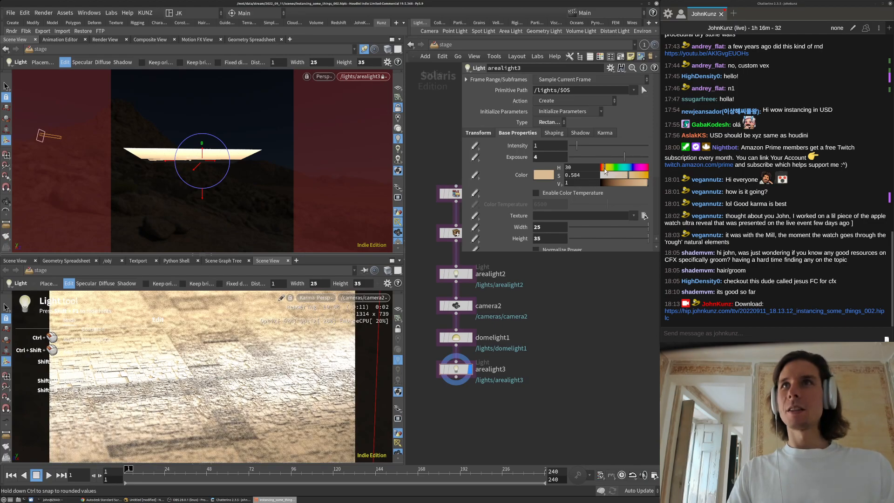
drag(604, 171, 603, 171)
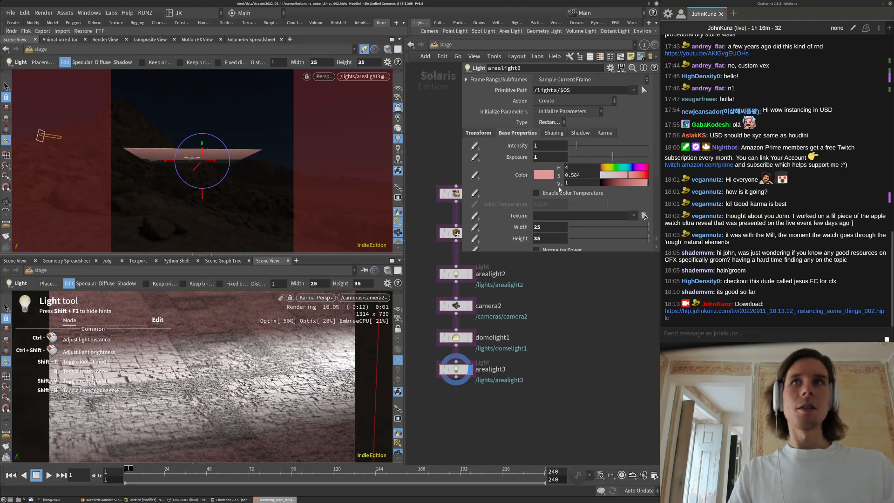
click(553, 132)
click(546, 146)
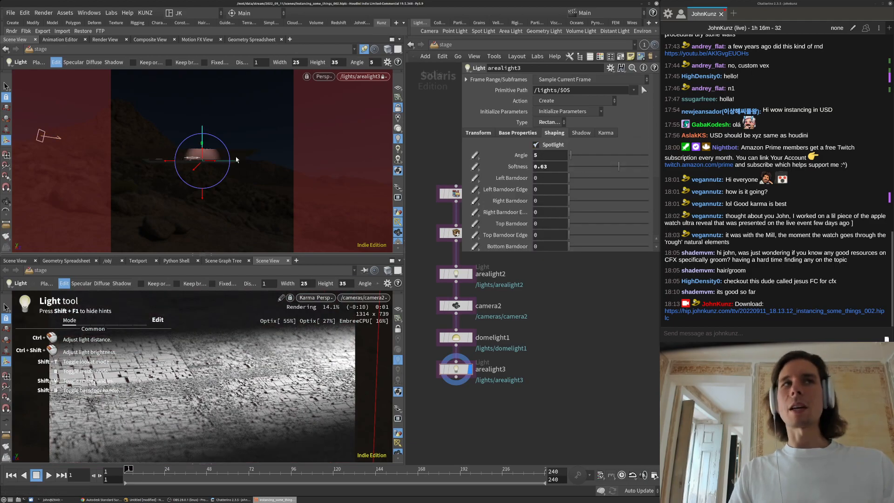
Re-aim the light view to a near edge-on angle over the plane
alt+drag(285, 180, 285, 183)
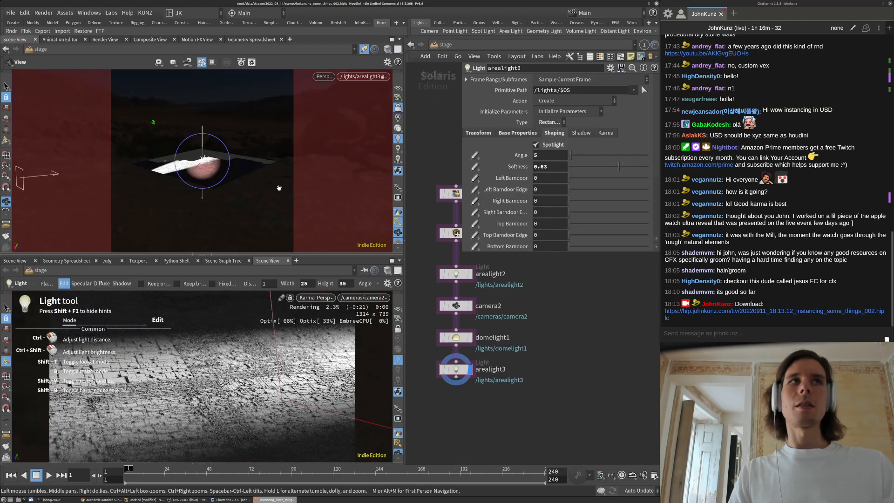
scroll(520, 177, down, 5)
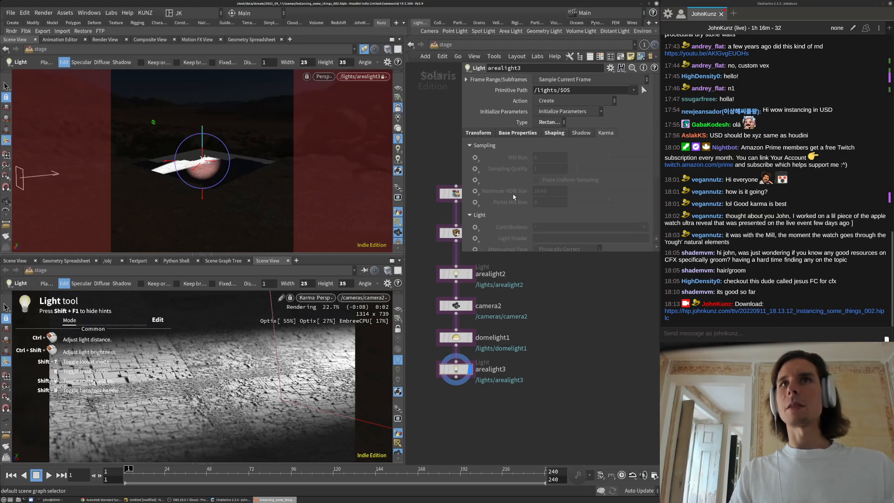
scroll(513, 205, down, 3)
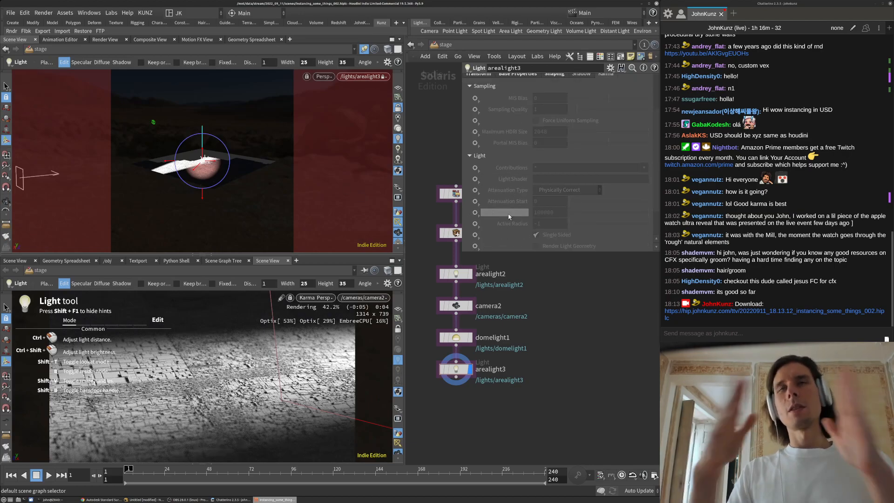
scroll(554, 122, up, 4)
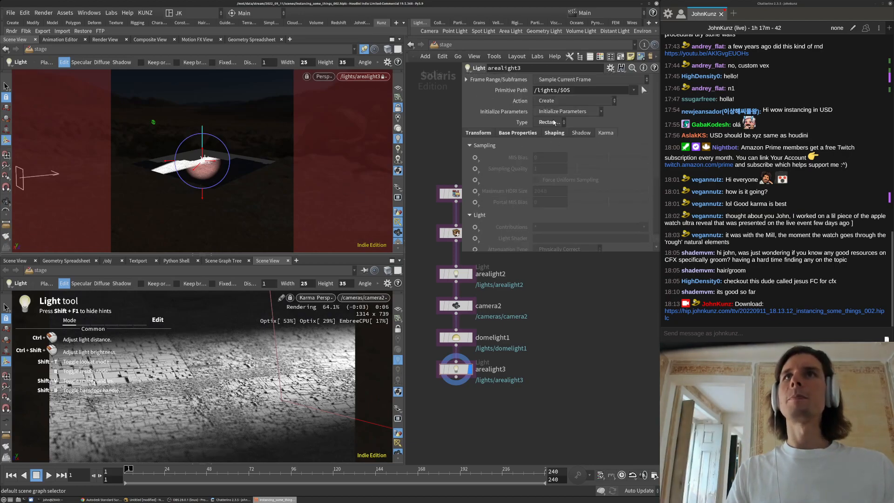
click(554, 134)
scroll(506, 201, down, 1)
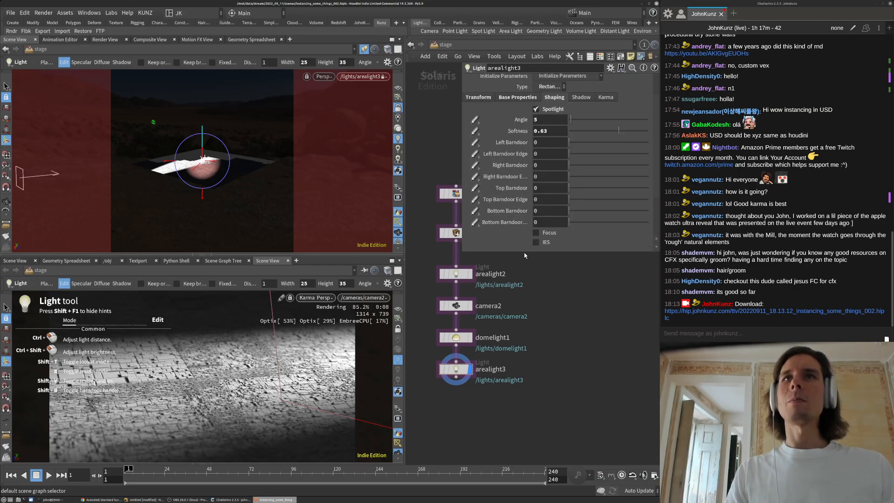
alt+drag(227, 181, 224, 150)
Set arealight3's width and height to 12 and its exposure to 10
click(512, 99)
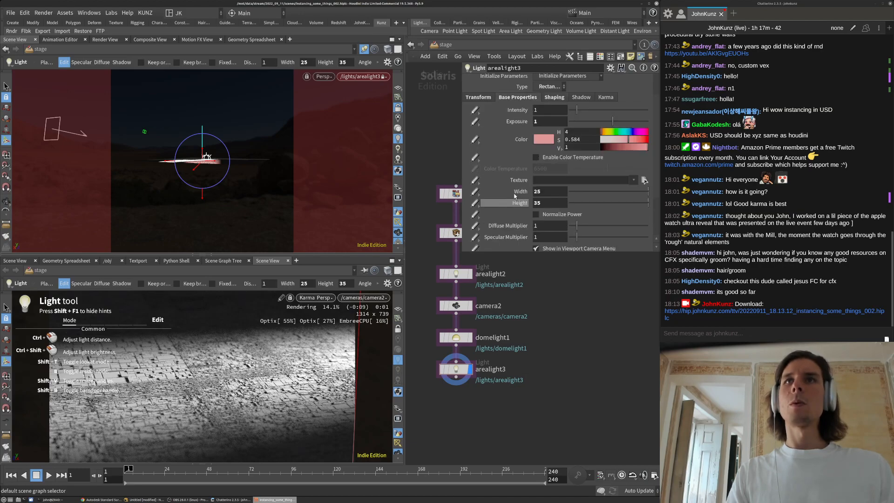
scroll(532, 142, down, 1)
click(549, 167)
text(12)
key(Tab)
text(12)
key(Return)
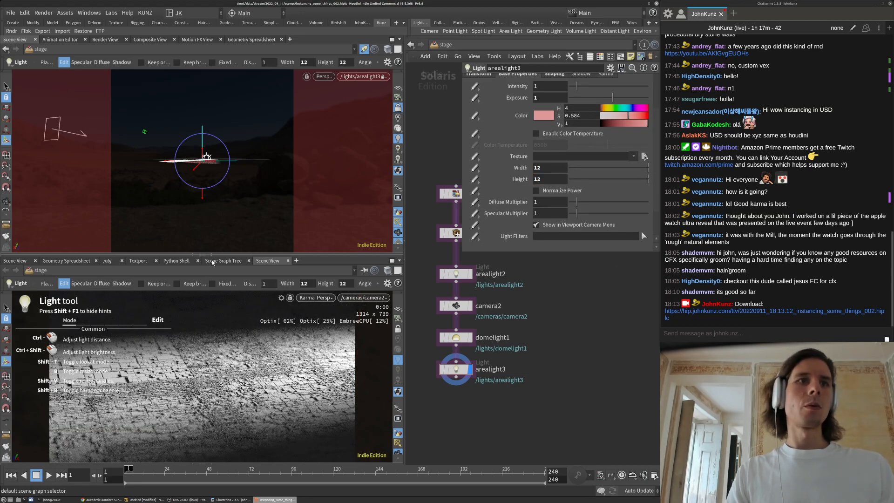
click(558, 97)
text(1)
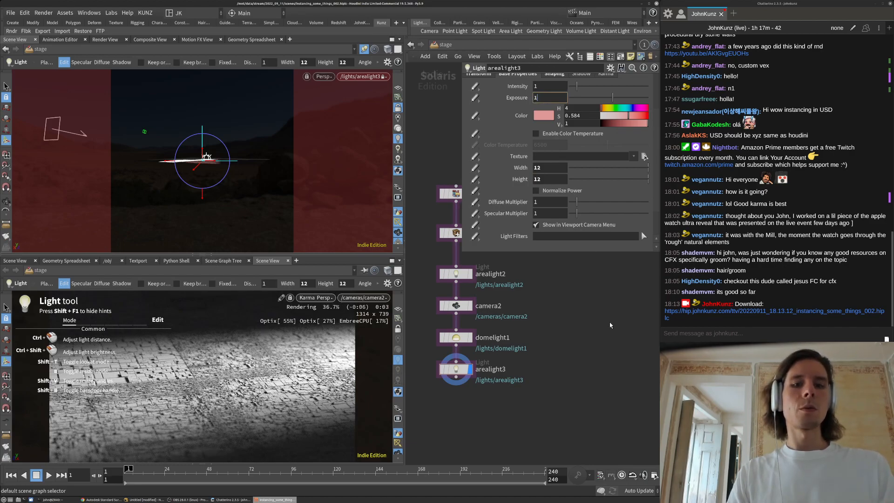
key(Return)
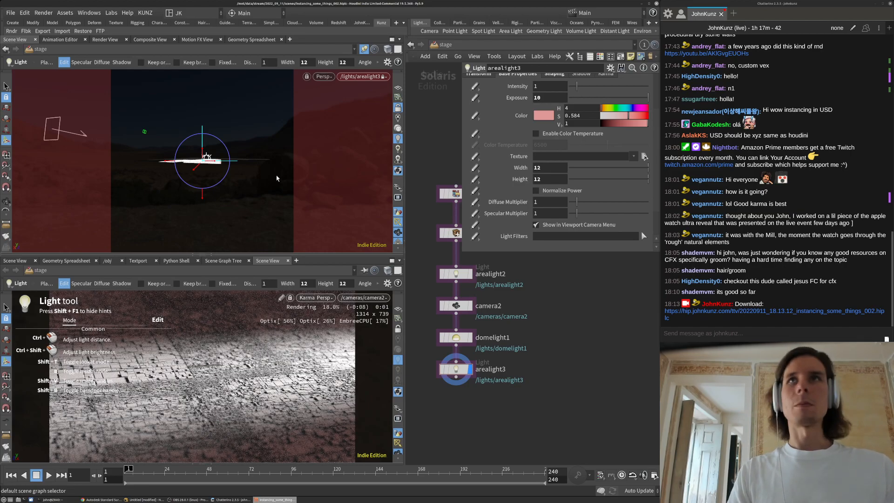
Tint the light a pale lavender blue (hue 226, saturation 0.267)
click(631, 110)
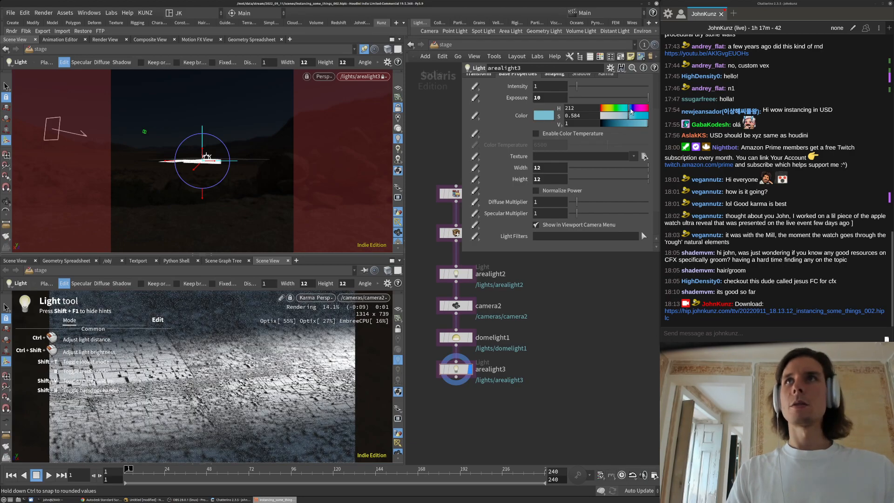
click(631, 109)
click(614, 116)
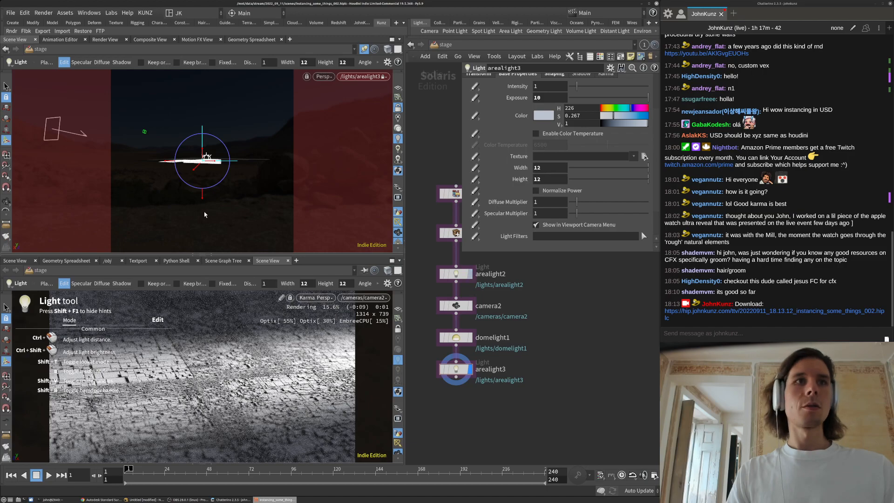
key(space)
scroll(267, 144, up, 3)
scroll(268, 143, down, 2)
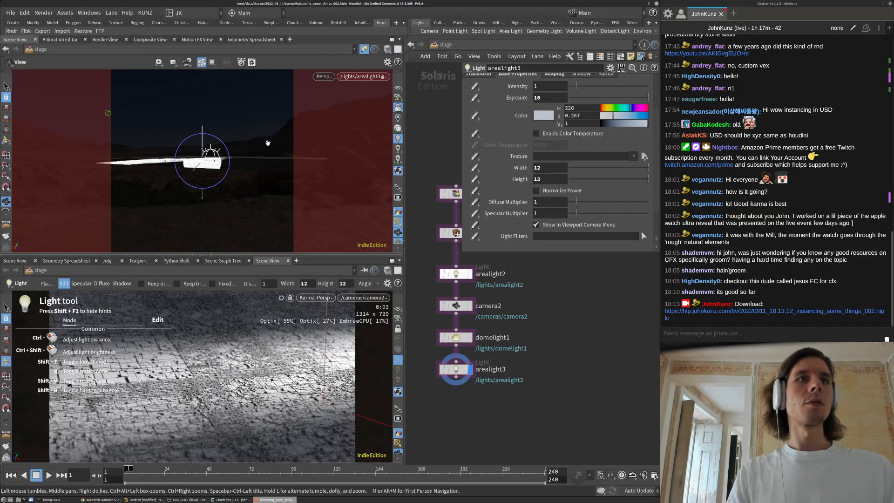
Tumble the light-locked view to tilt arealight3 further over the city lots
mouse_move(268, 143)
mouse_down()
mouse_move(240, 155)
mouse_move(280, 179)
mouse_up()
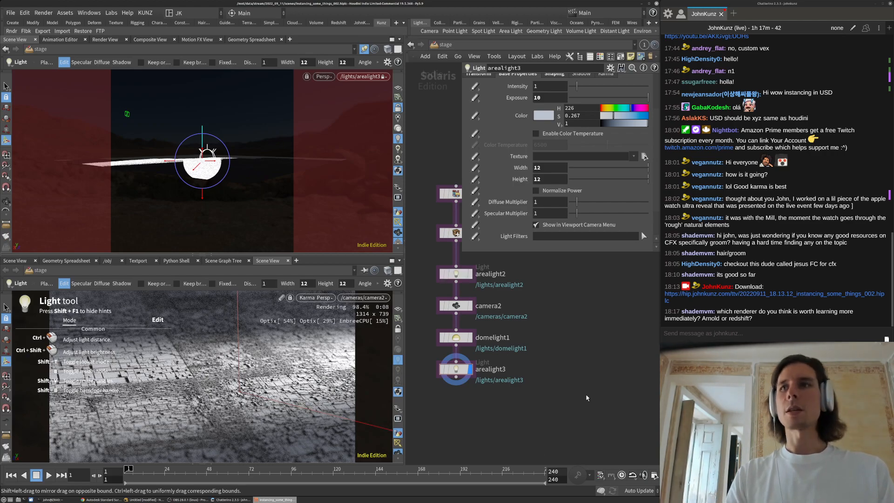
alt+drag(252, 163, 237, 192)
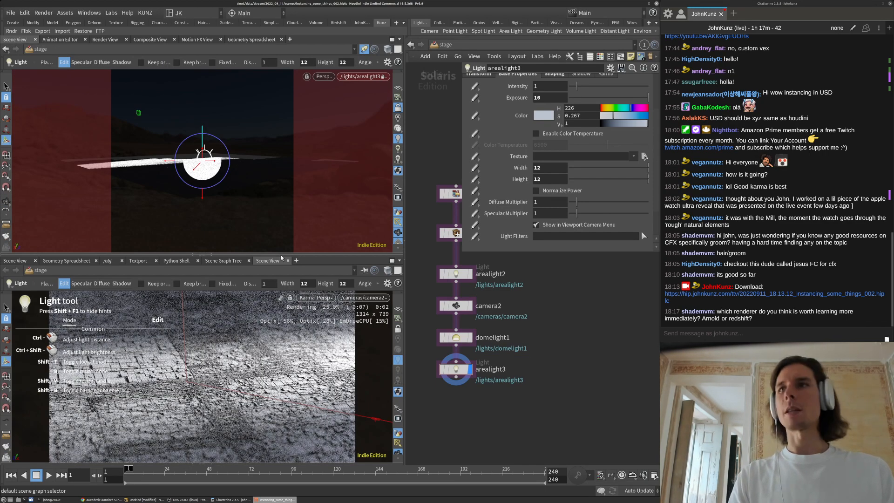
middle_drag(544, 299, 544, 316)
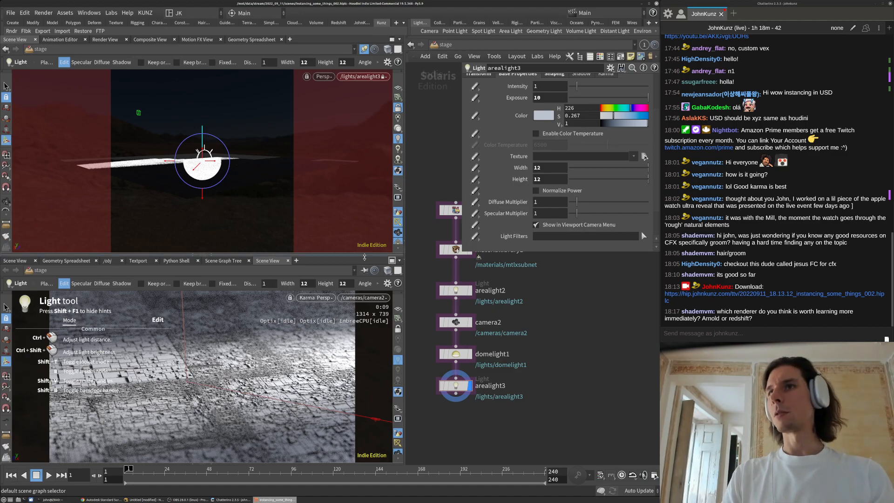
middle_drag(544, 350, 550, 367)
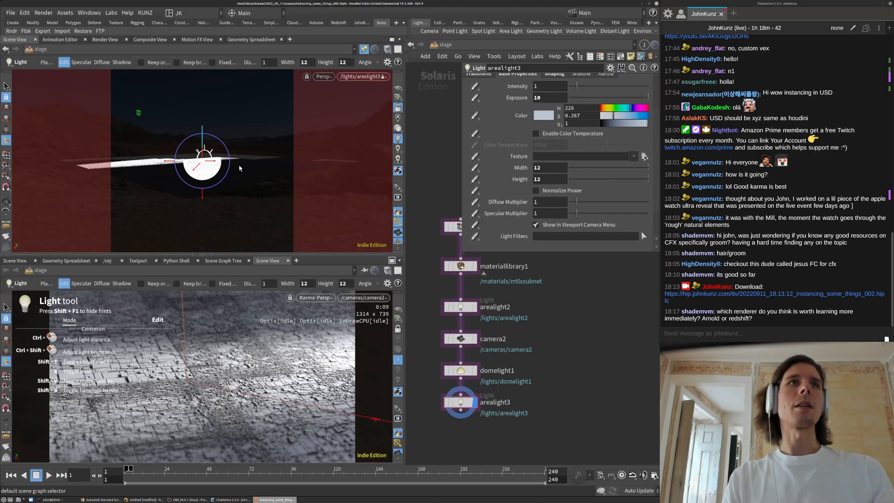
mouse_move(227, 166)
alt+mouse_down()
mouse_move(205, 164)
mouse_move(248, 173)
mouse_move(236, 179)
alt+mouse_up()
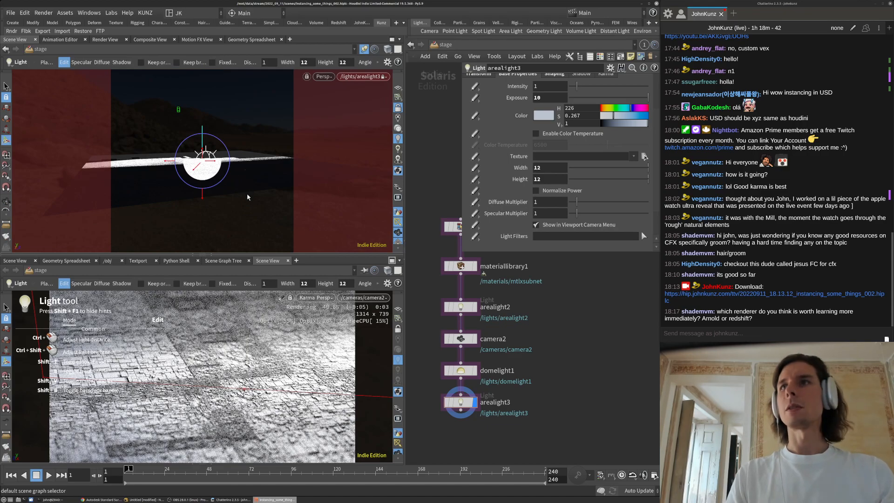
alt+drag(244, 172, 238, 209)
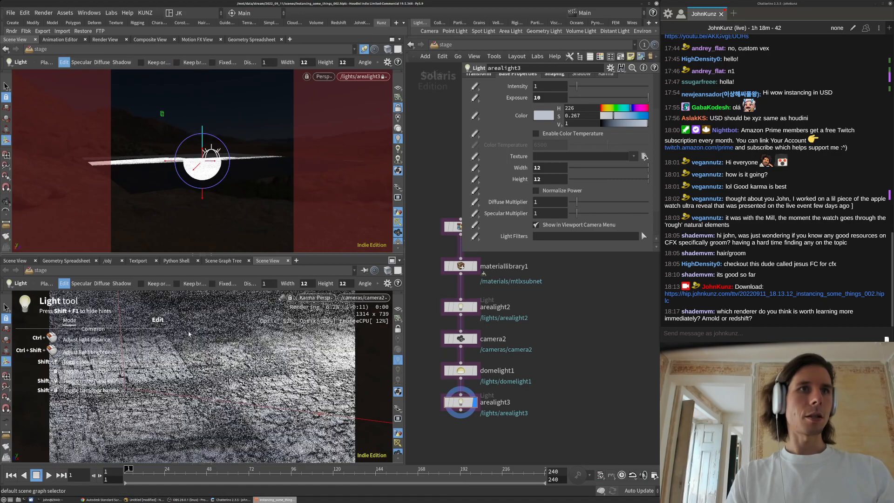
Set arealight3's exposure to 11 and switch the lower viewport to the Select tool
scroll(526, 155, up, 2)
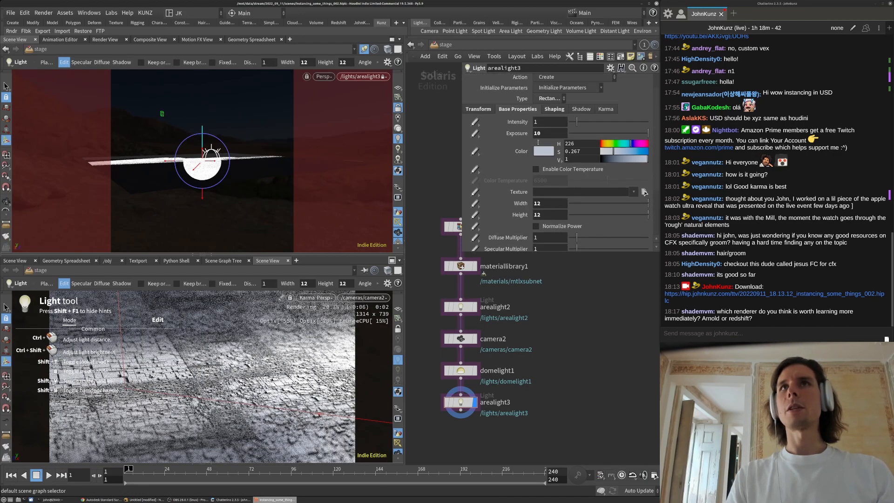
scroll(535, 154, up, 1)
text(11)
key(Return)
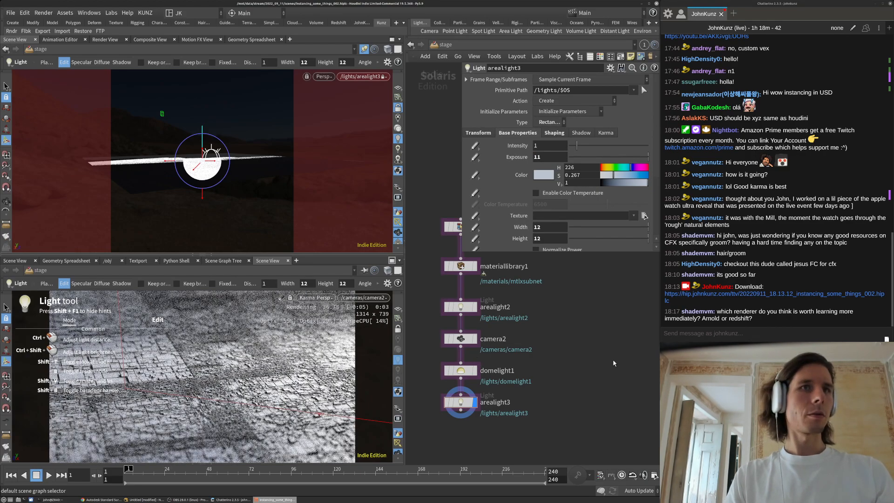
click(5, 308)
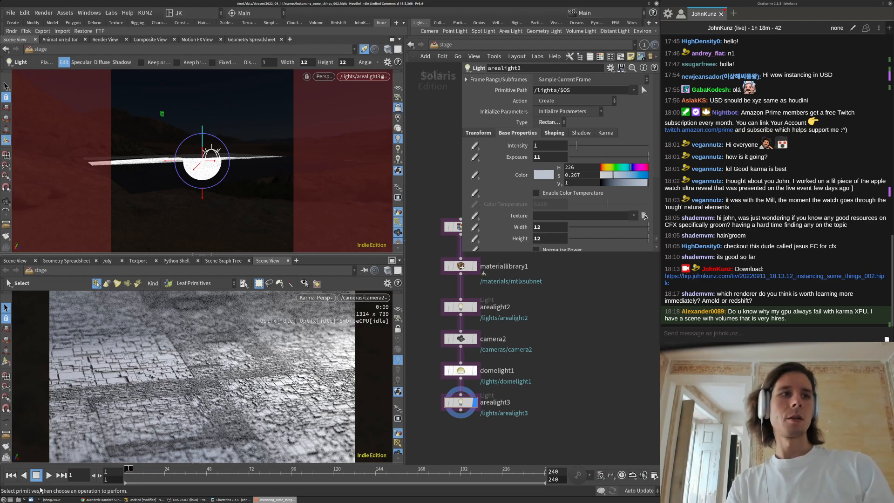
key(alt+Tab)
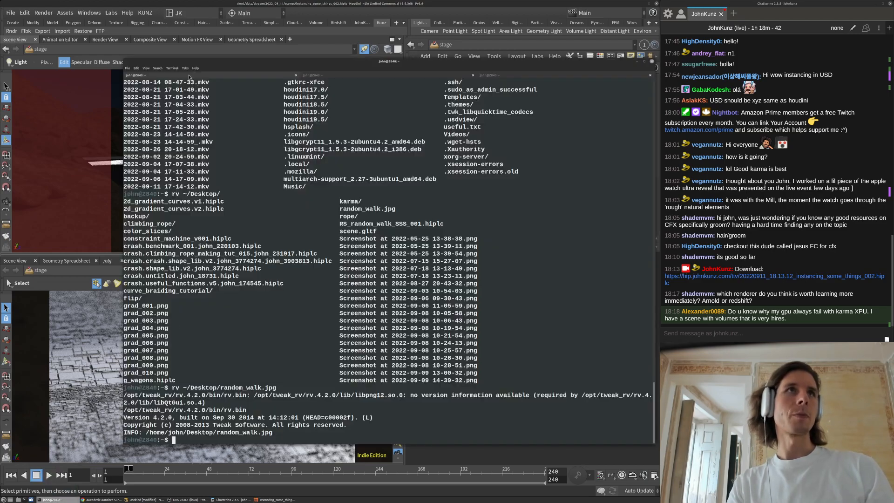
click(324, 76)
click(278, 75)
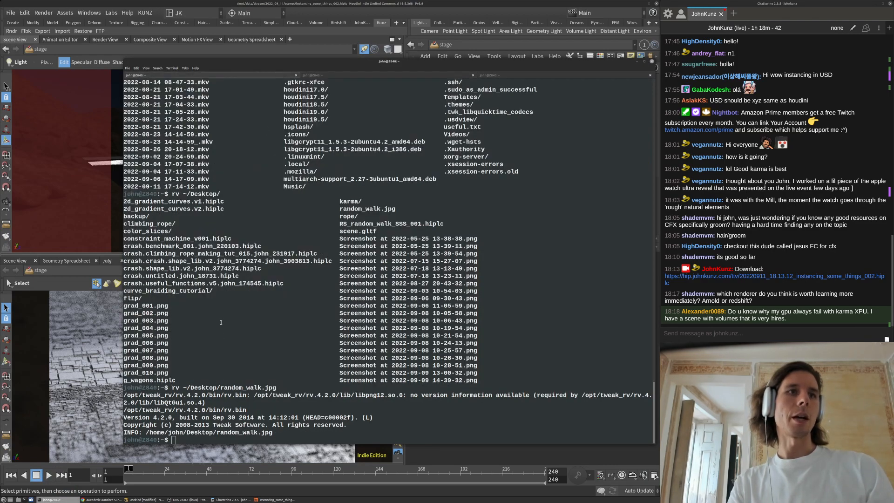
click(462, 459)
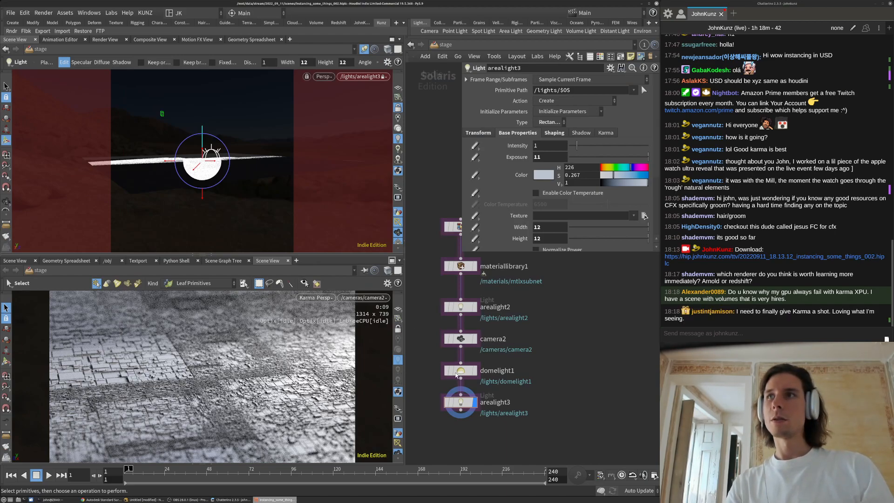
middle_drag(584, 345, 602, 317)
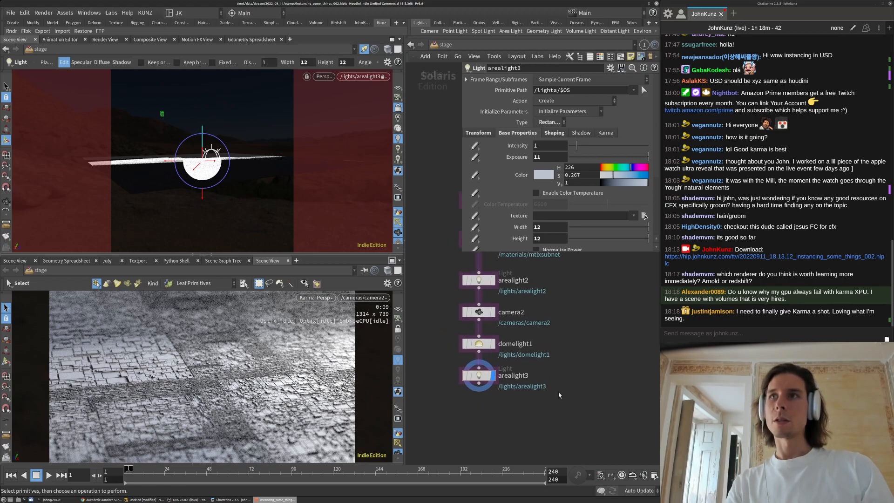
Give the selected light a strongly saturated blue colour and exposure 9
middle_drag(452, 405, 454, 396)
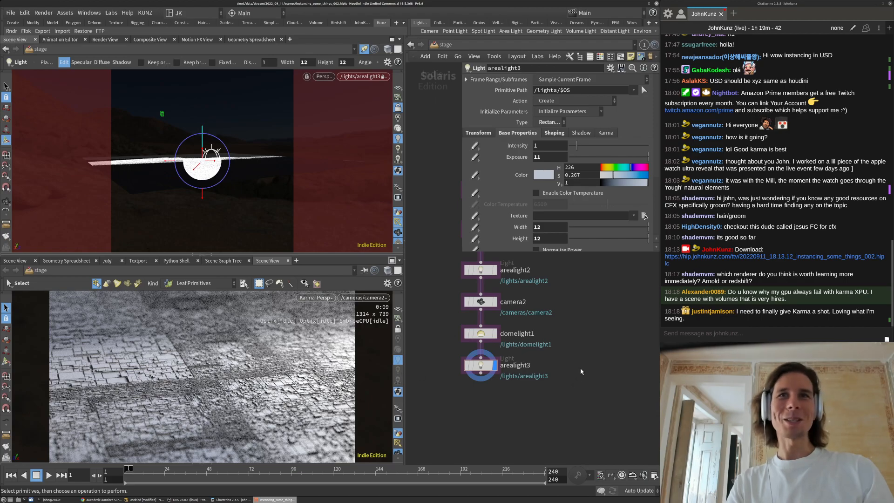
middle_drag(583, 392, 582, 413)
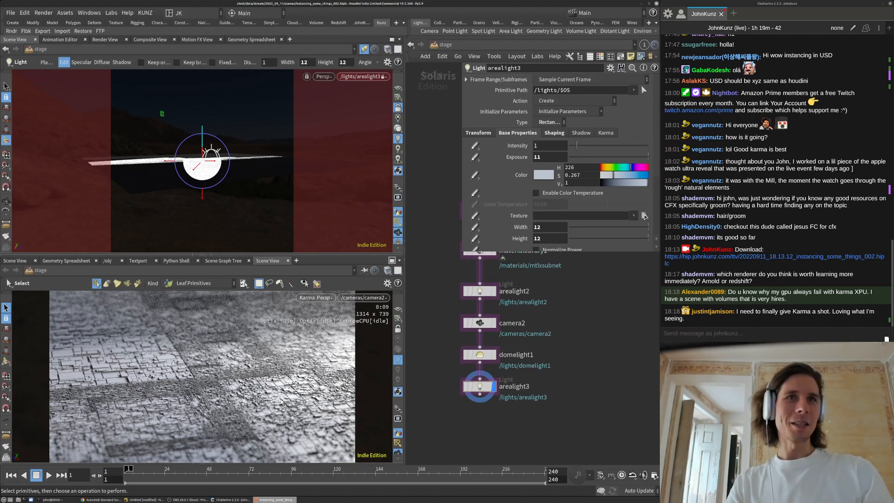
click(641, 176)
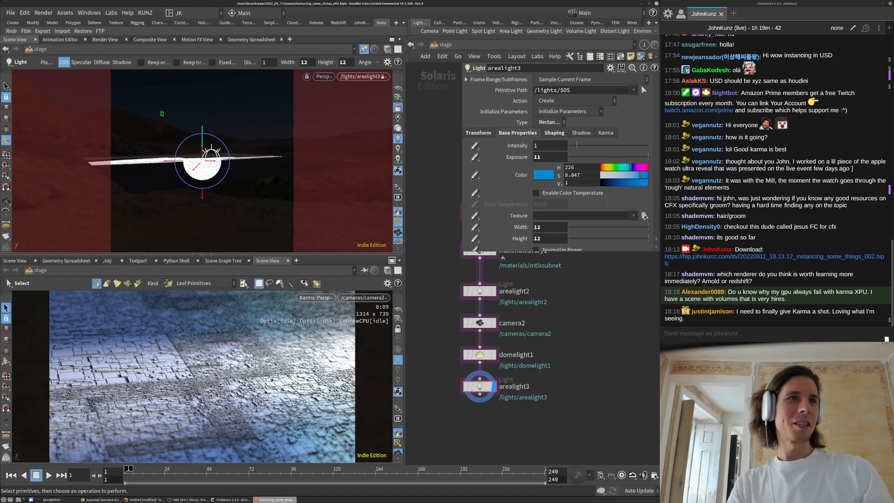
double_click(556, 156)
text(9)
key(Return)
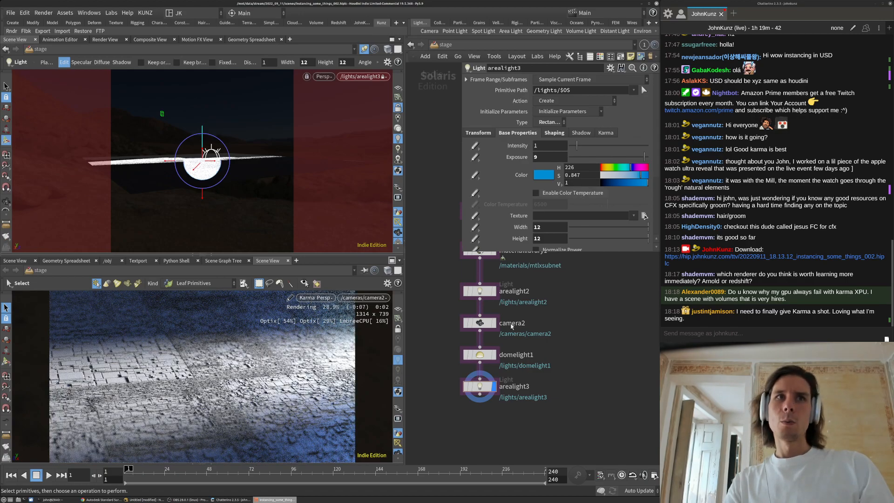
Select arealight2 and change its colour from red to a warm peach, hue 34
click(479, 293)
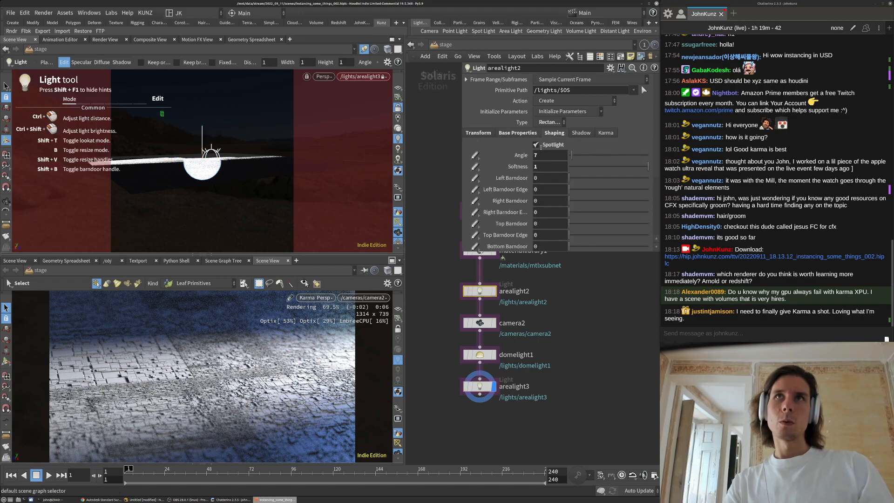
click(512, 135)
click(607, 168)
click(626, 175)
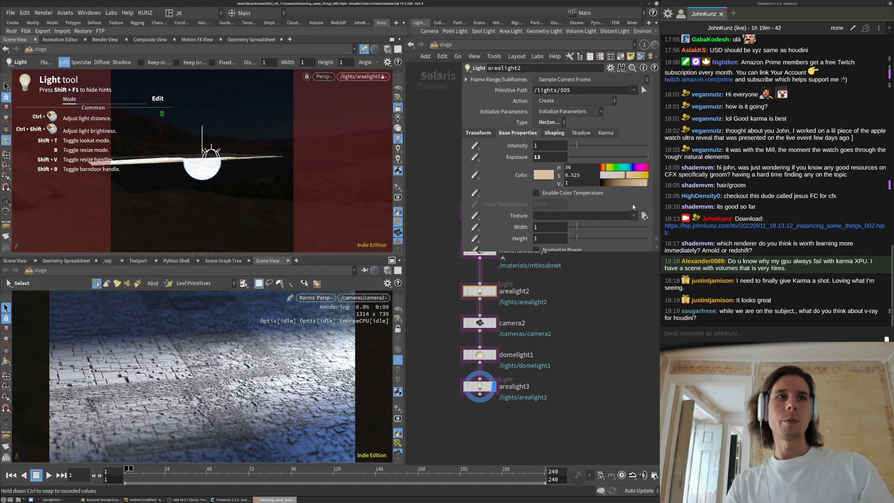
click(602, 168)
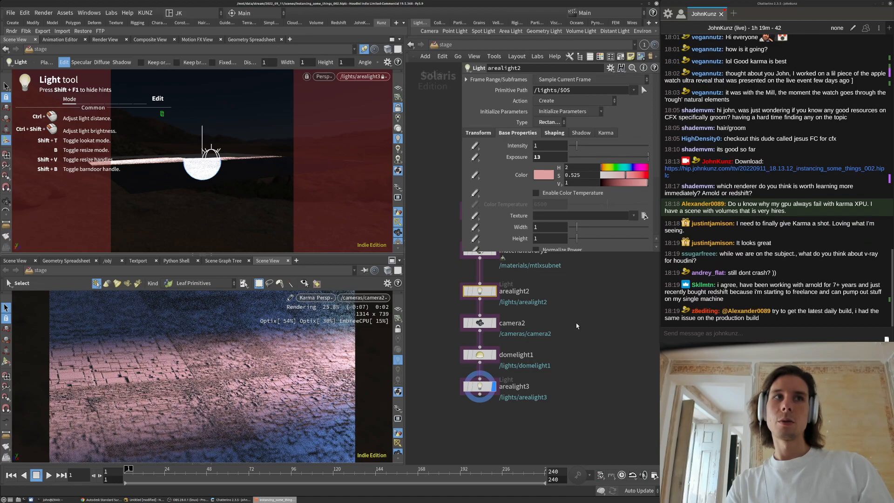
click(606, 167)
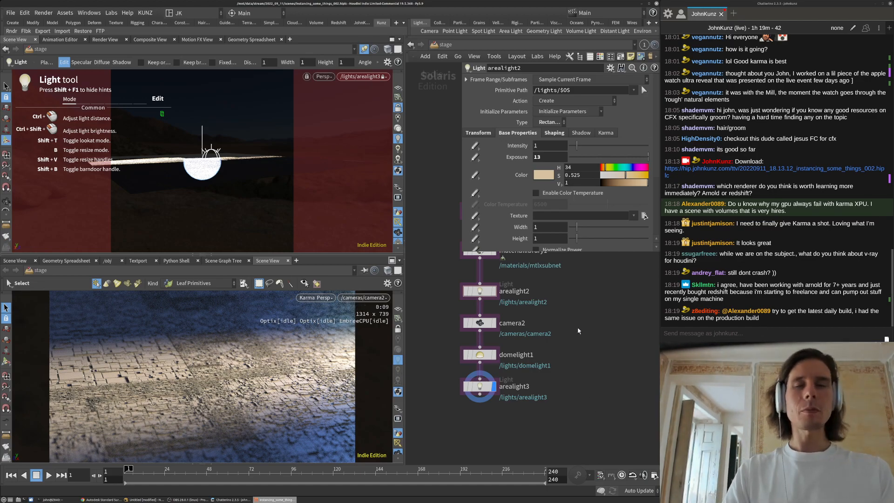
middle_drag(580, 328, 578, 349)
middle_drag(570, 381, 583, 331)
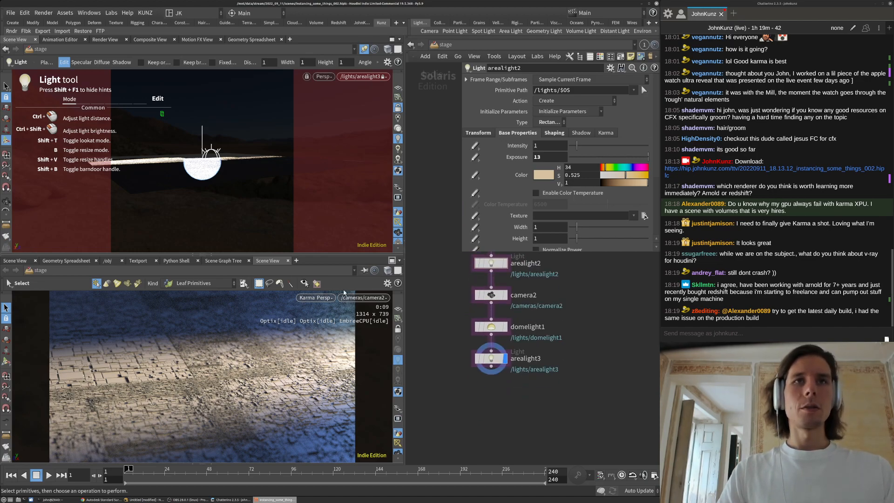
Set camera2's focal length to 145 and its aspect ratio to 16:6
click(492, 295)
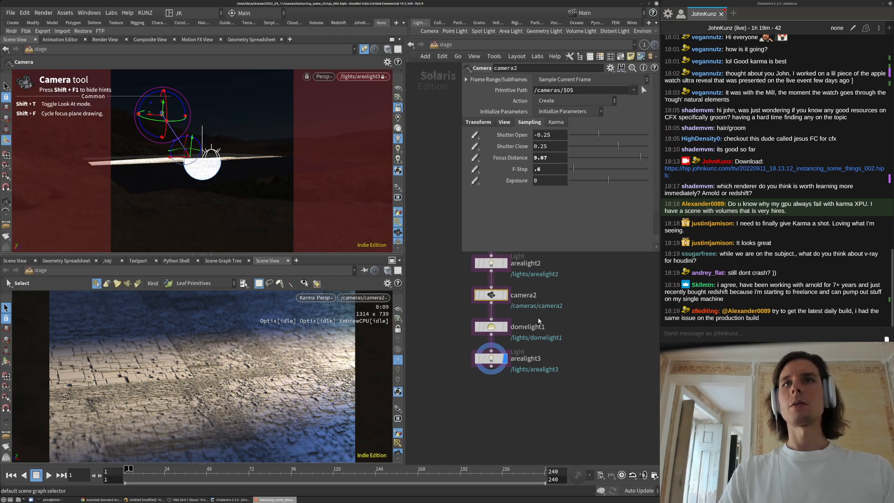
middle_drag(539, 321, 527, 378)
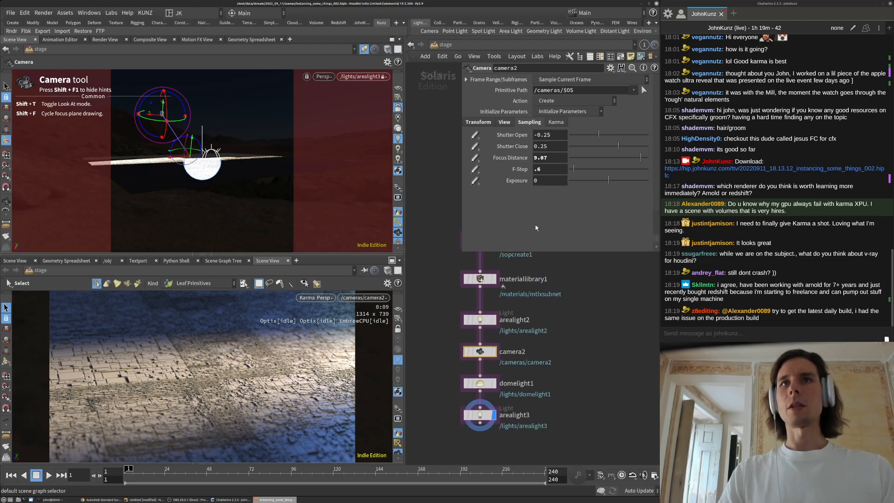
click(506, 122)
click(543, 158)
text(145)
key(Return)
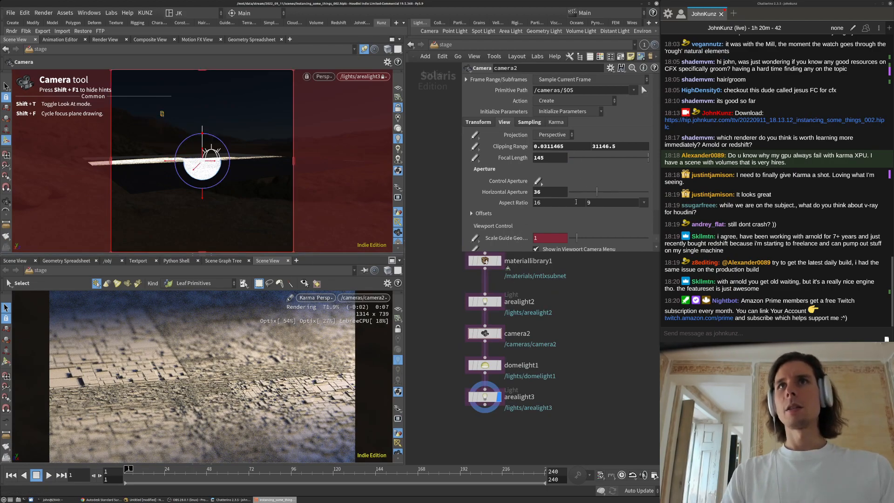
click(600, 203)
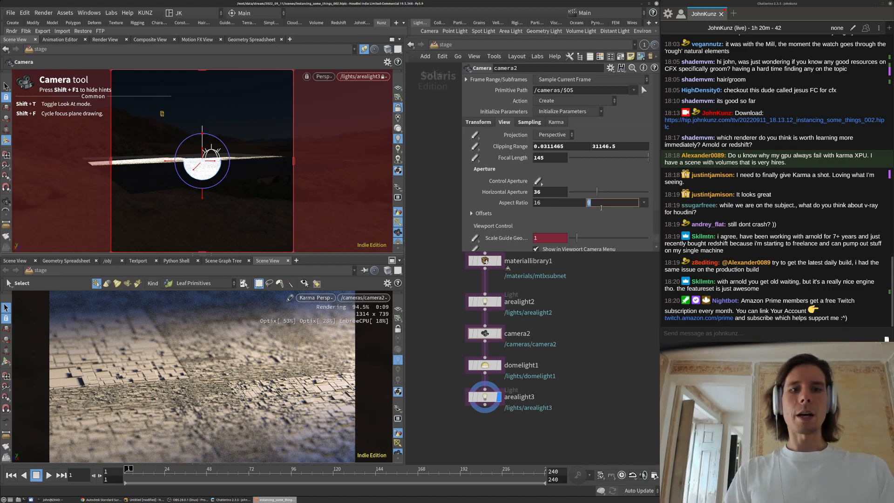
text(6)
key(Return)
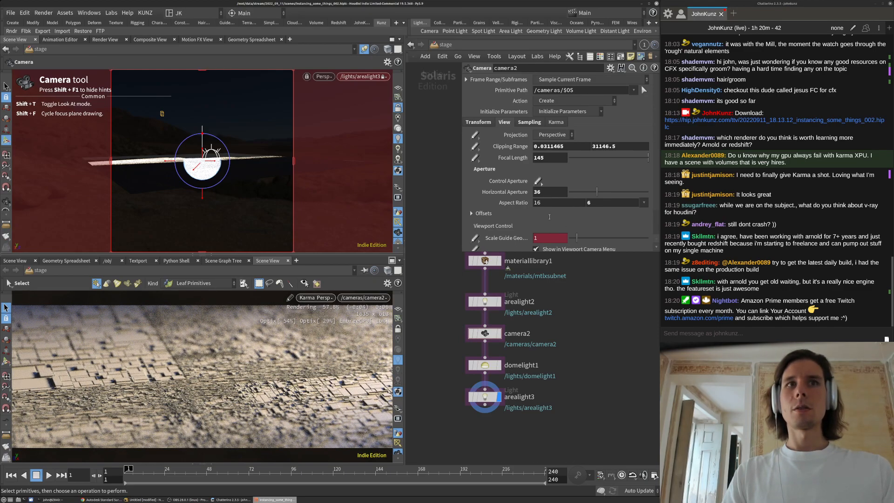
Pan the node network to show upstream nodes and shrink the floating camera parameter window
middle_drag(579, 348, 548, 356)
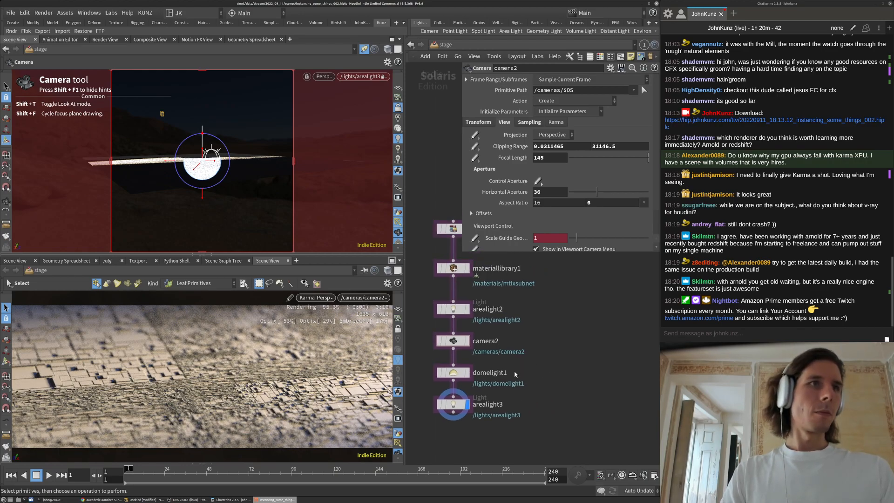
middle_drag(516, 374, 536, 309)
middle_drag(546, 367, 524, 377)
scroll(510, 370, down, 1)
middle_drag(527, 297, 500, 281)
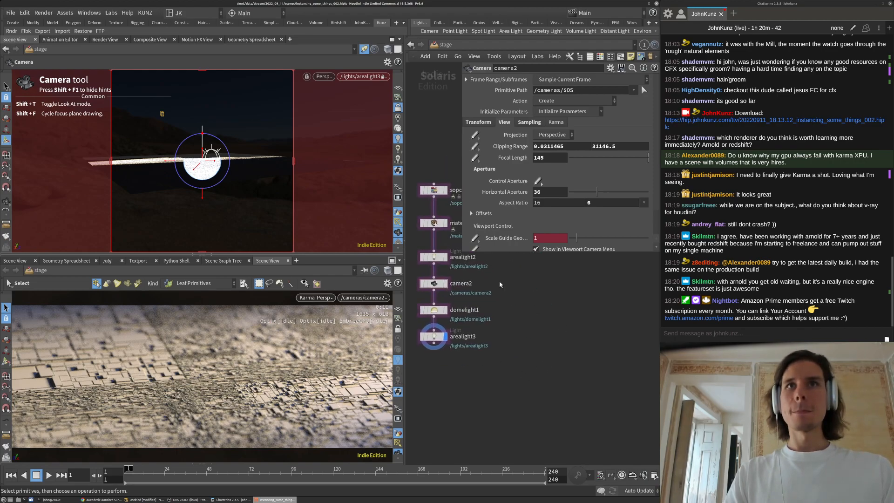
drag(468, 247, 487, 205)
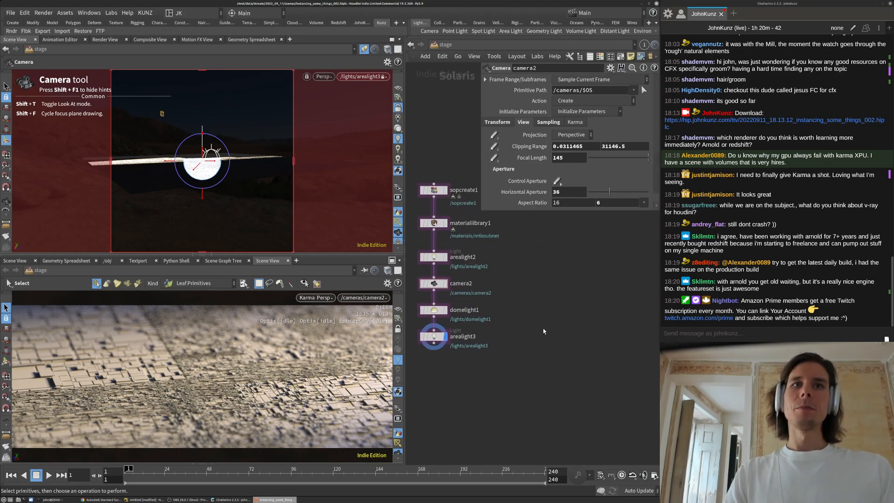
middle_drag(540, 350, 541, 340)
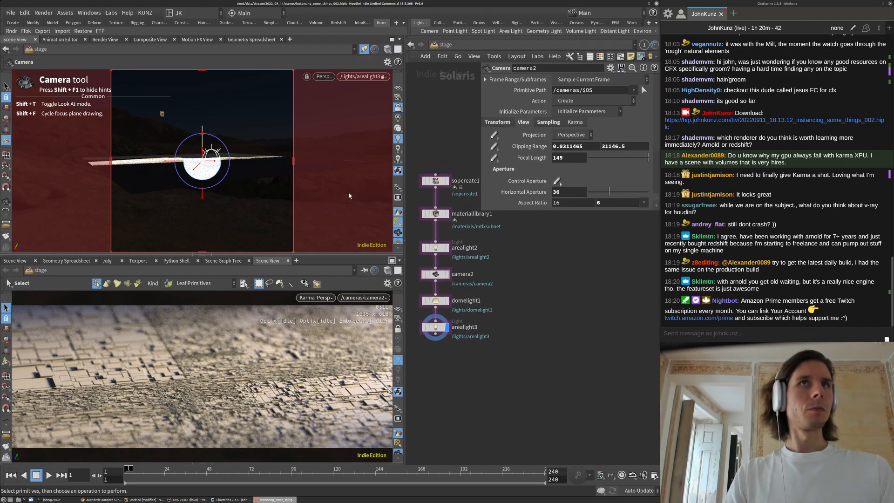
Look through camera2 in the top viewport and tilt it steeper and closer to the lots
click(368, 77)
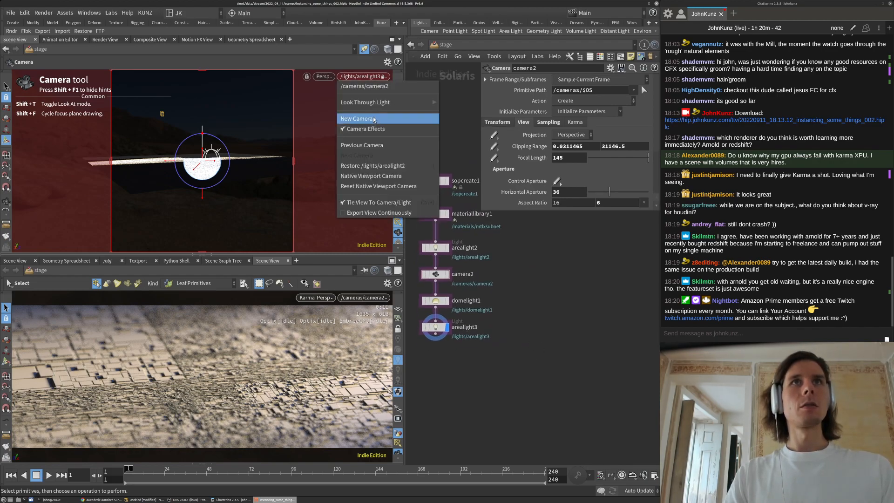
click(374, 88)
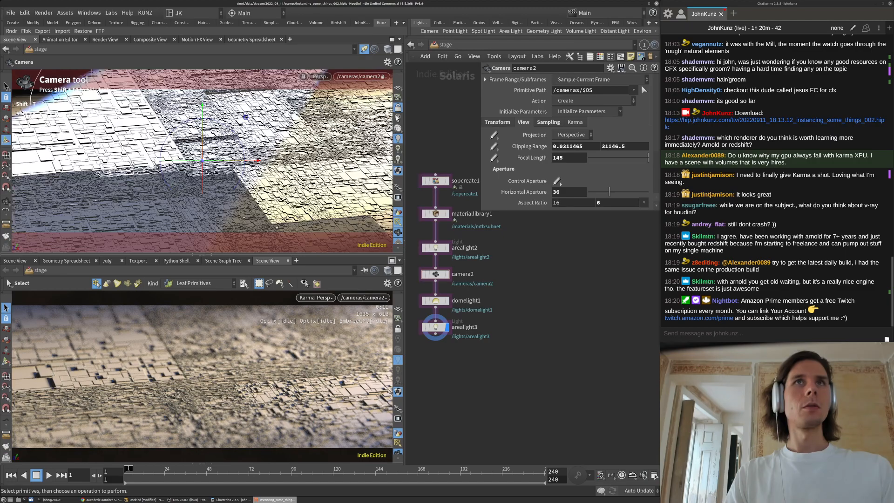
key(Escape)
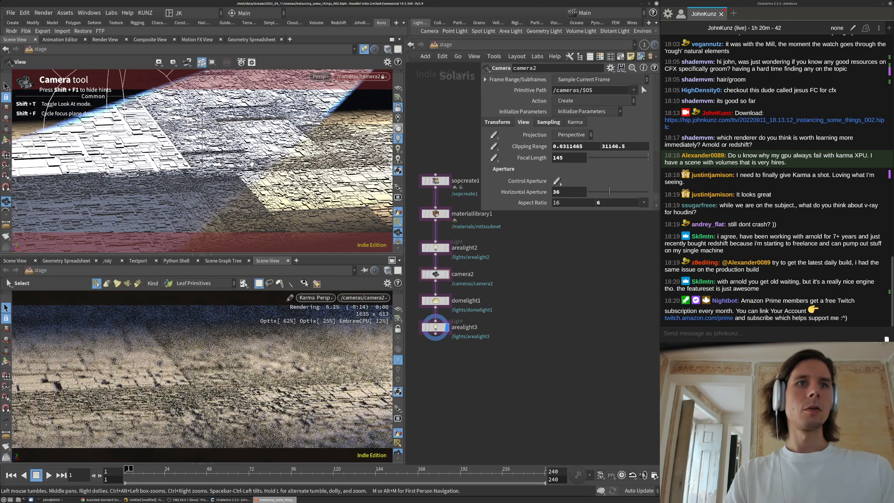
middle_drag(264, 183, 256, 177)
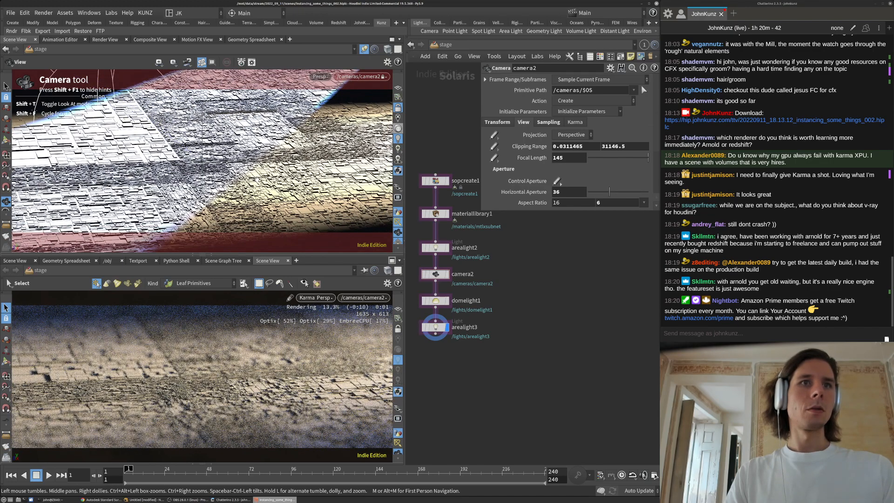
drag(256, 178, 260, 203)
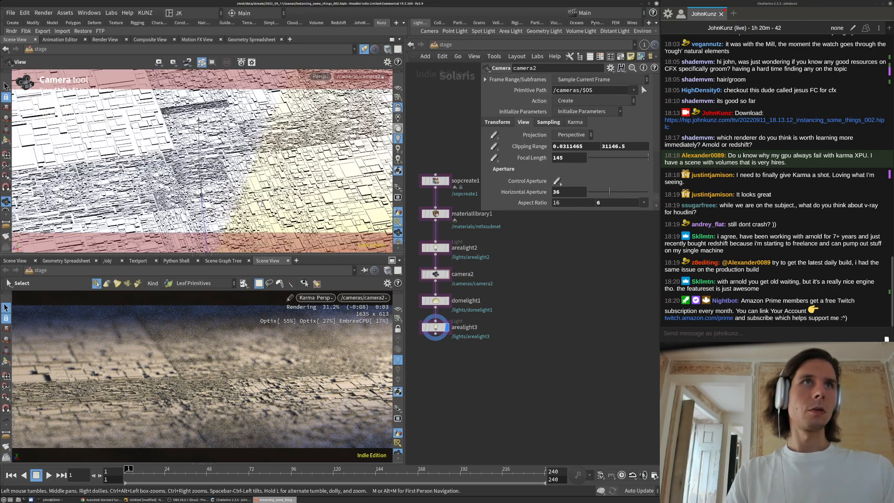
middle_drag(260, 203, 262, 181)
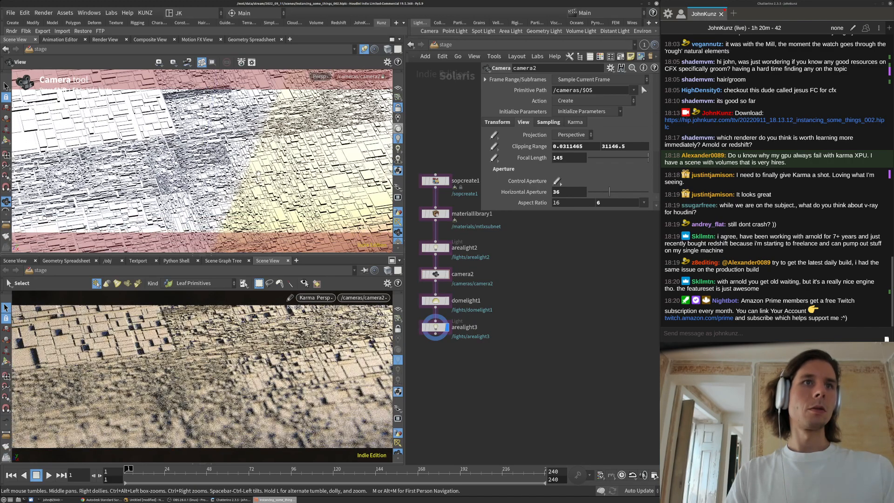
right_drag(268, 167, 243, 184)
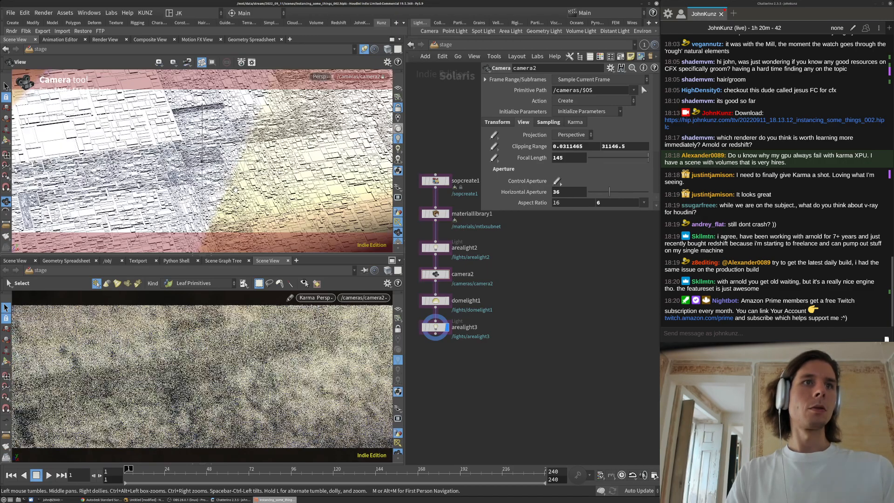
right_drag(235, 190, 268, 175)
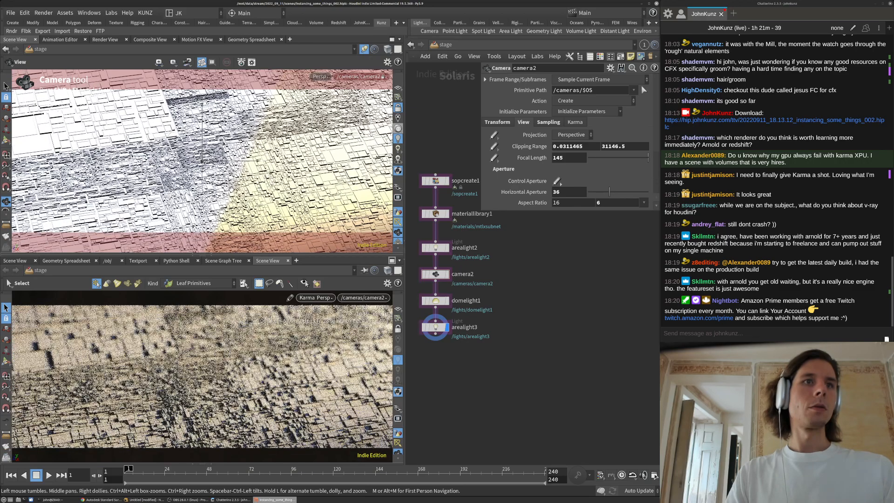
Show camera2's transform handle and rotate and dolly it to a lower, grazing angle
scroll(242, 187, up, 2)
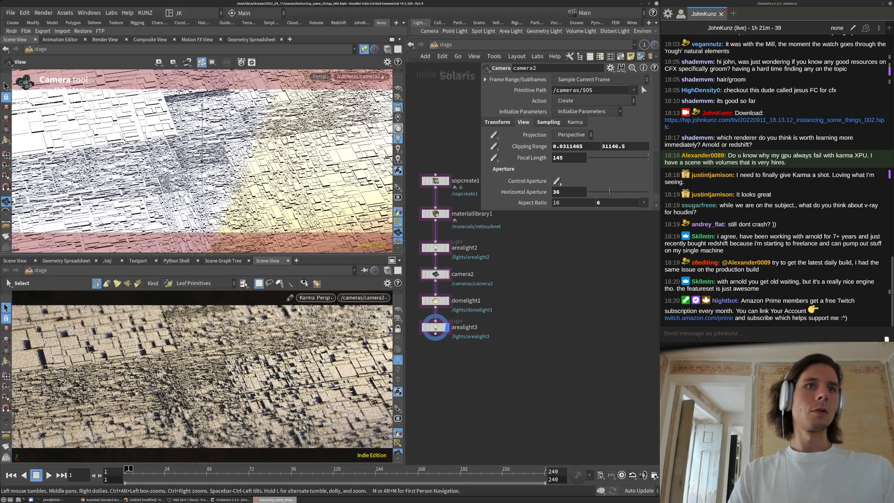
key(Return)
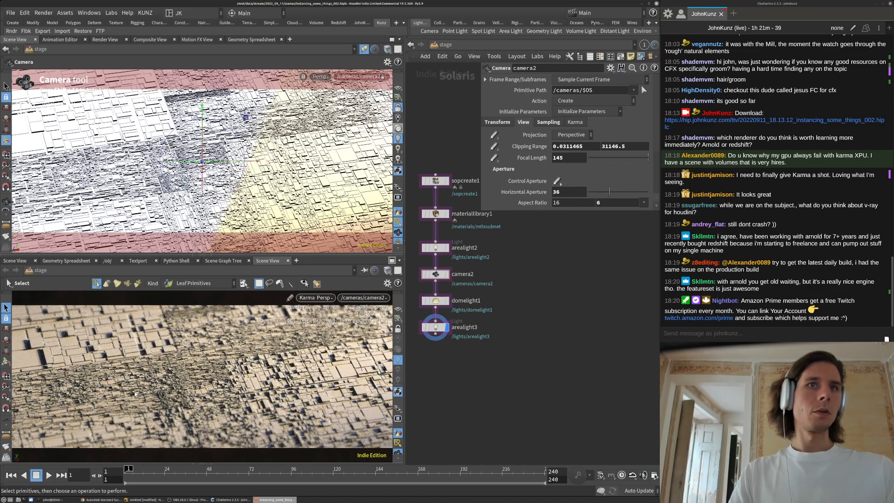
alt+drag(242, 187, 227, 193)
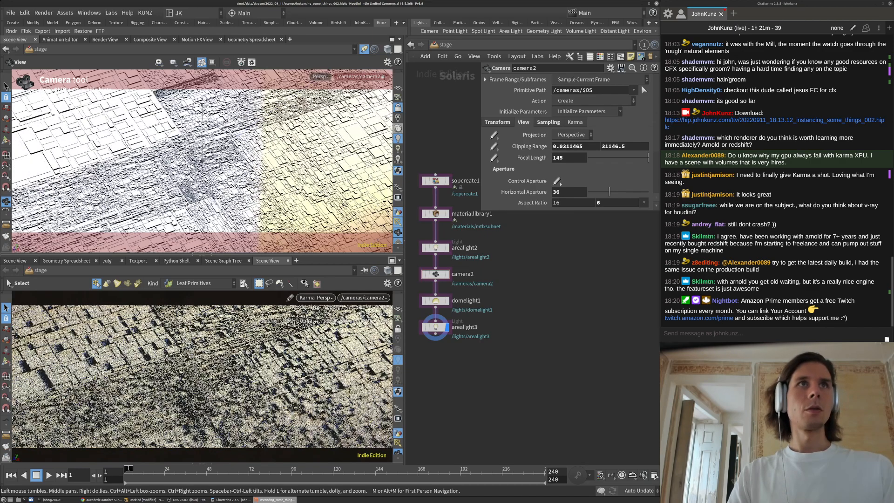
scroll(244, 184, down, 1)
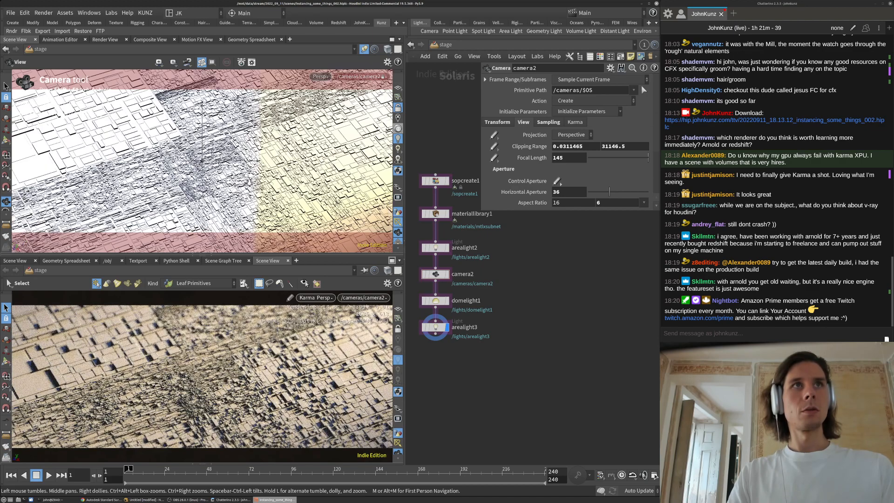
scroll(246, 183, up, 1)
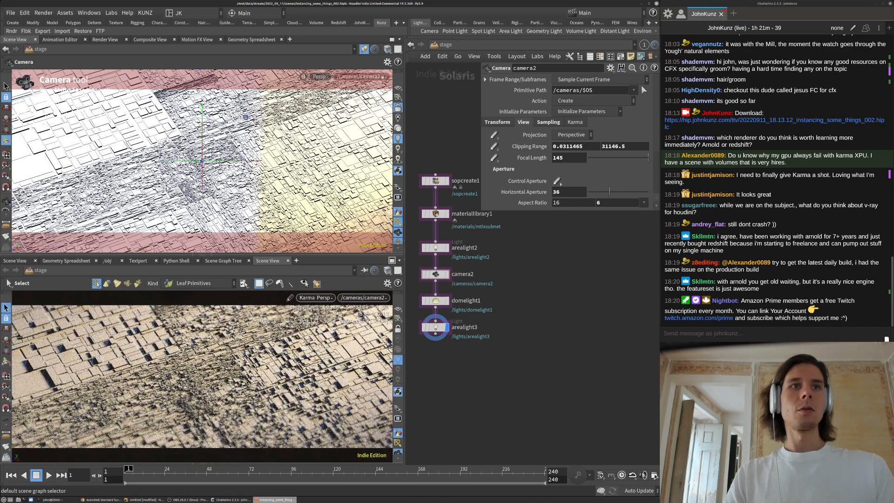
scroll(447, 224, down, 2)
scroll(446, 297, up, 2)
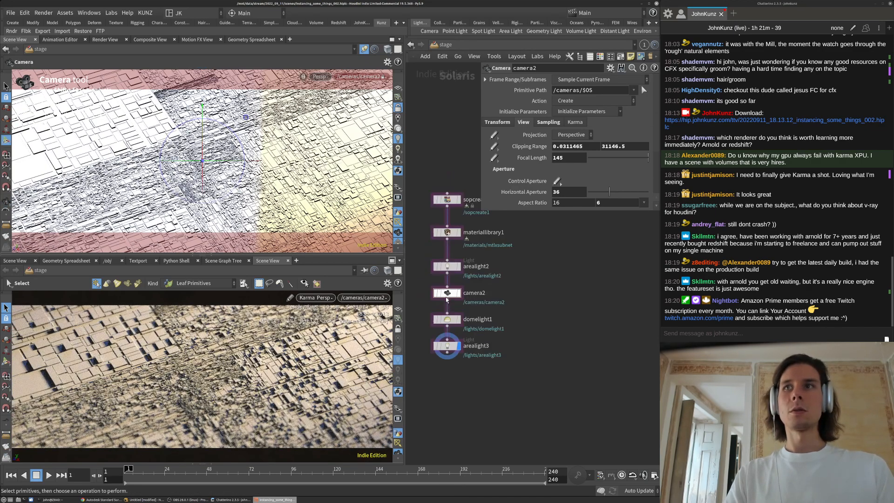
Select domelight1, bypass it to compare the render, then re-enable it
click(446, 264)
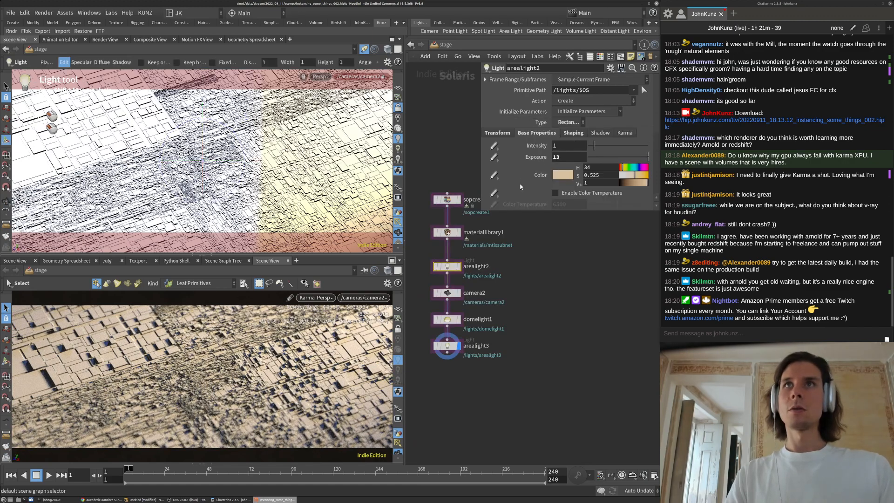
click(446, 320)
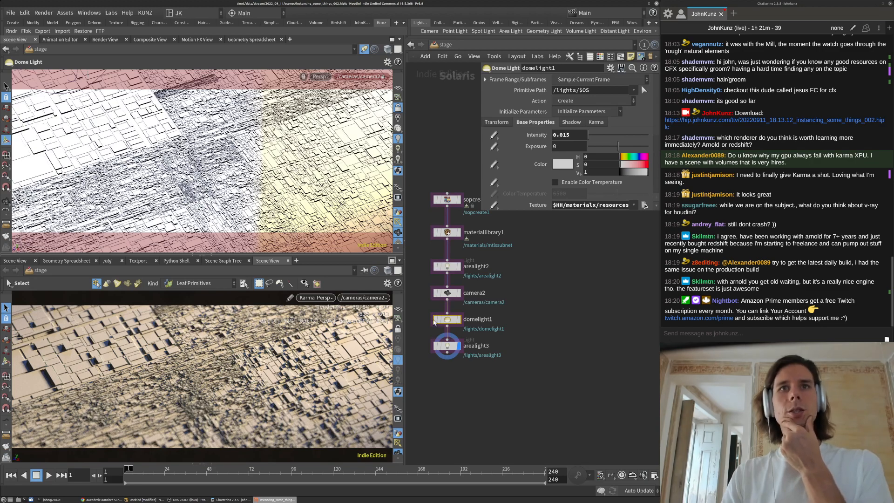
click(436, 319)
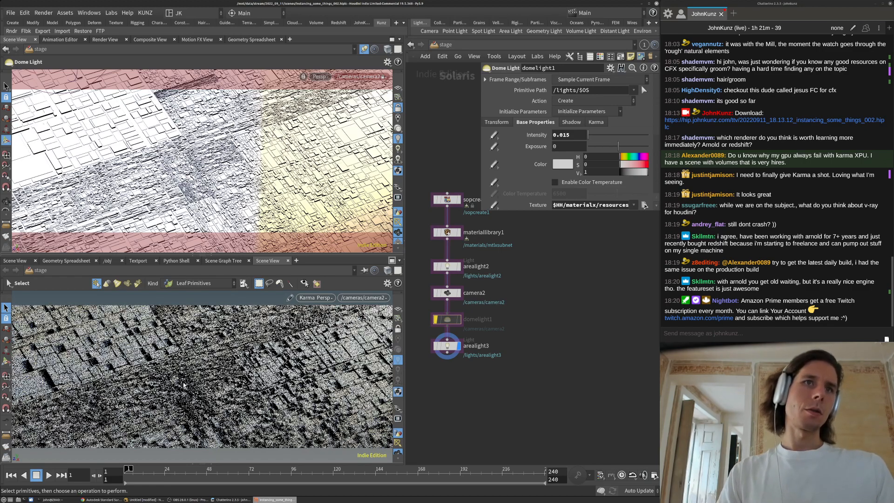
click(436, 320)
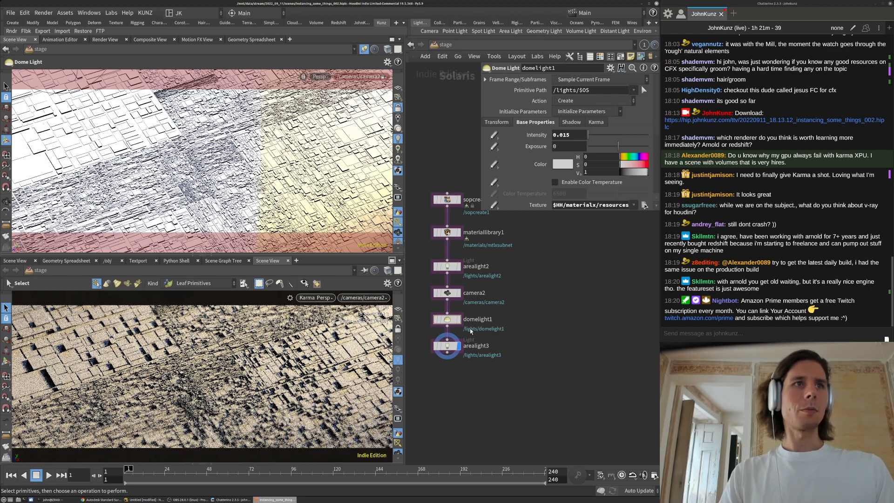
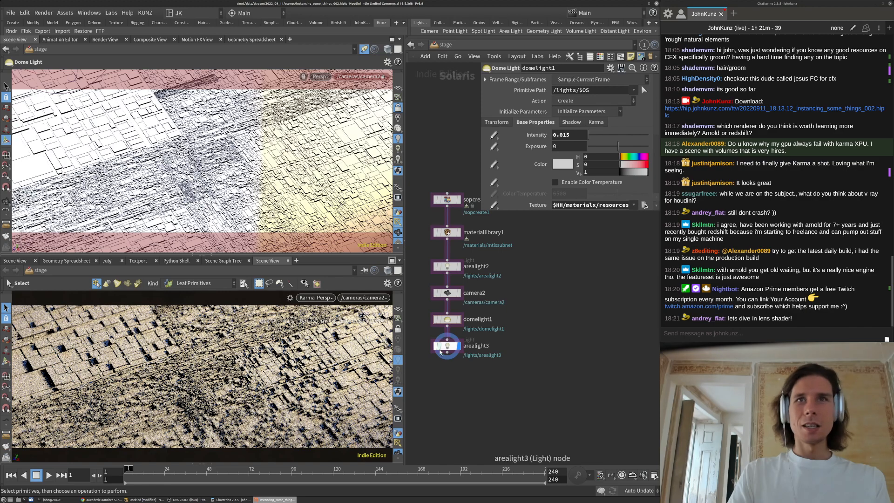
Review arealight3's exposure and domelight1's base and transform settings
click(448, 349)
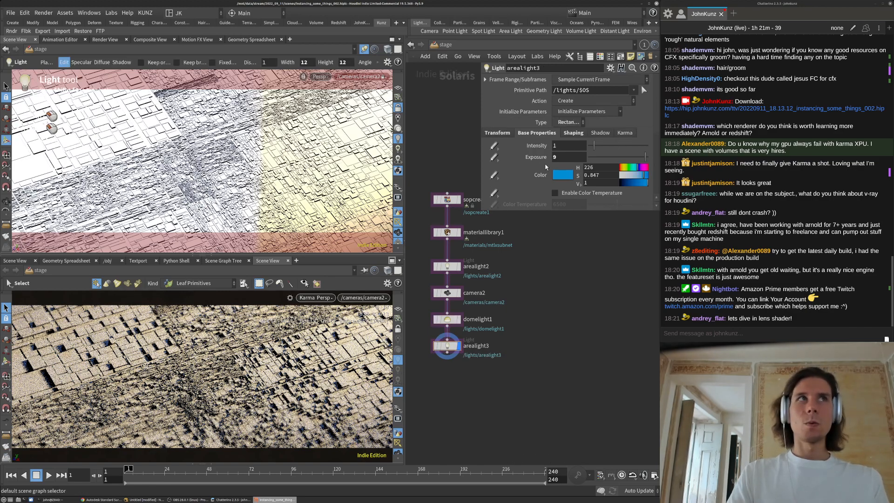
click(574, 157)
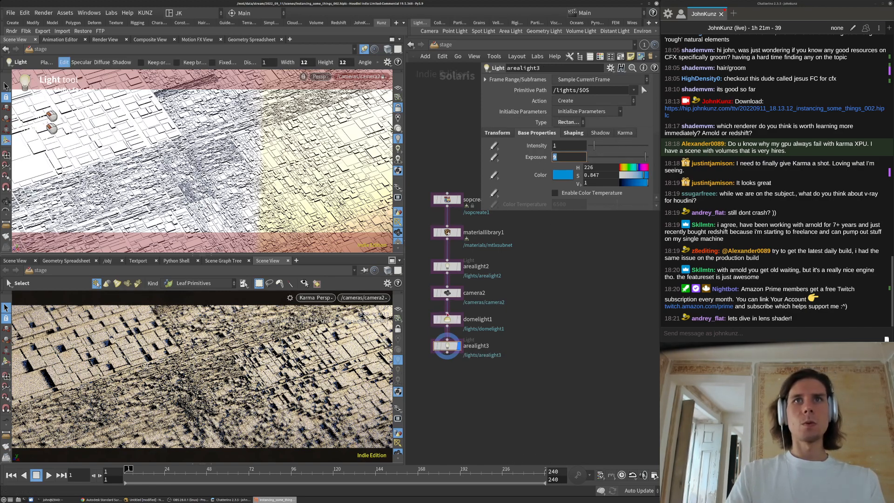
click(447, 320)
scroll(521, 171, down, 3)
scroll(520, 171, down, 3)
scroll(555, 109, up, 5)
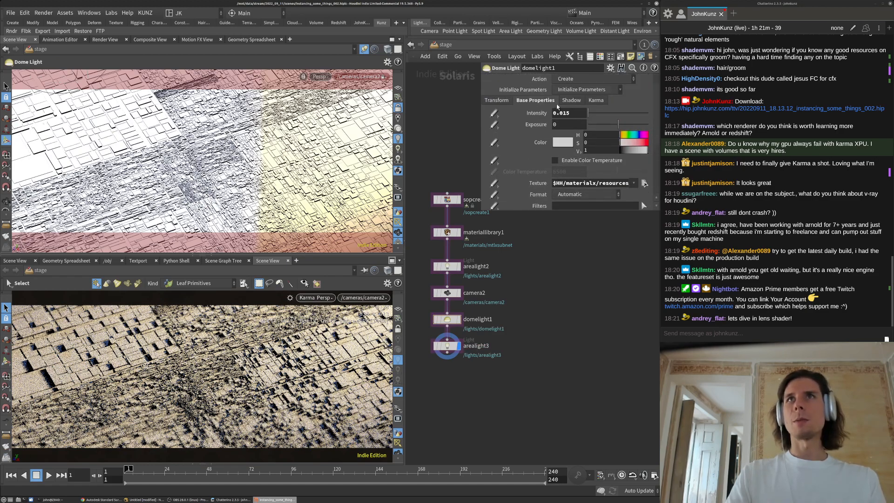
click(497, 100)
click(534, 100)
scroll(523, 169, down, 3)
scroll(523, 169, up, 3)
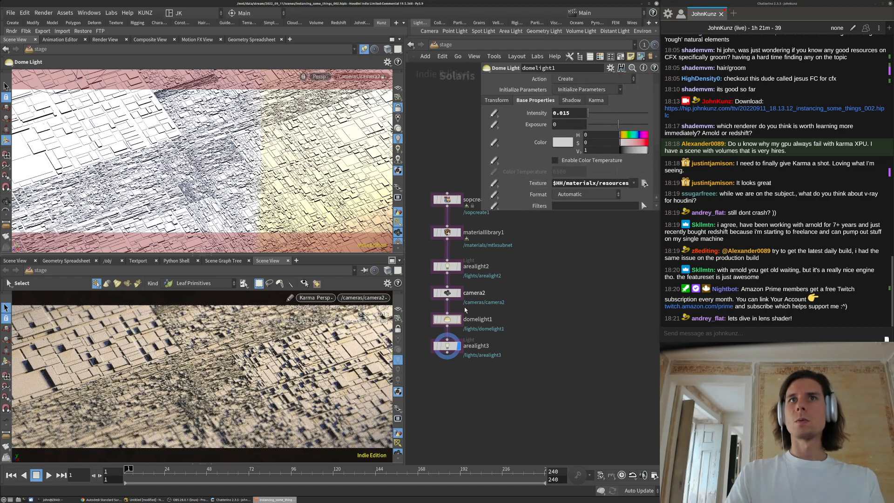
Narrow arealight2 into a tight 3-degree spotlight cone
click(448, 267)
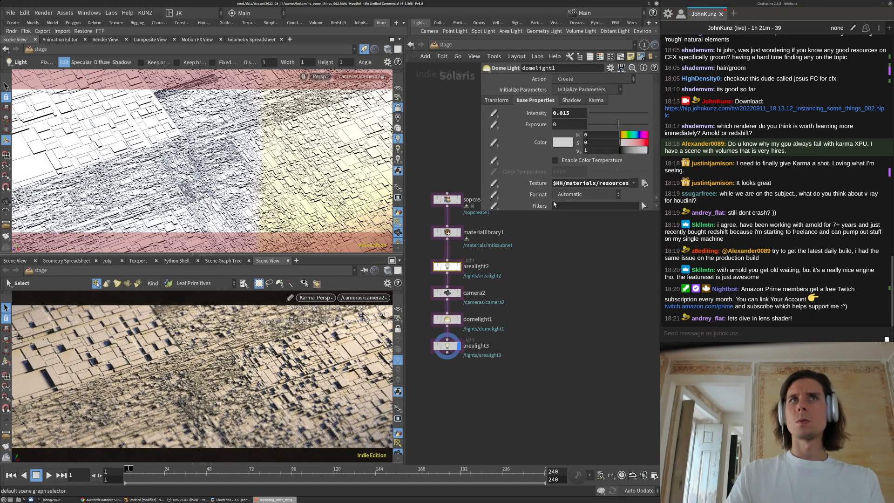
click(571, 160)
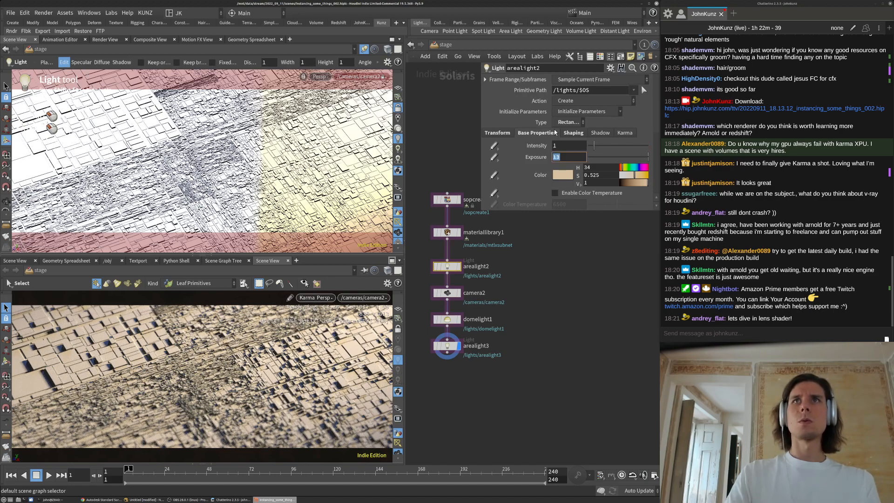
click(569, 133)
click(591, 270)
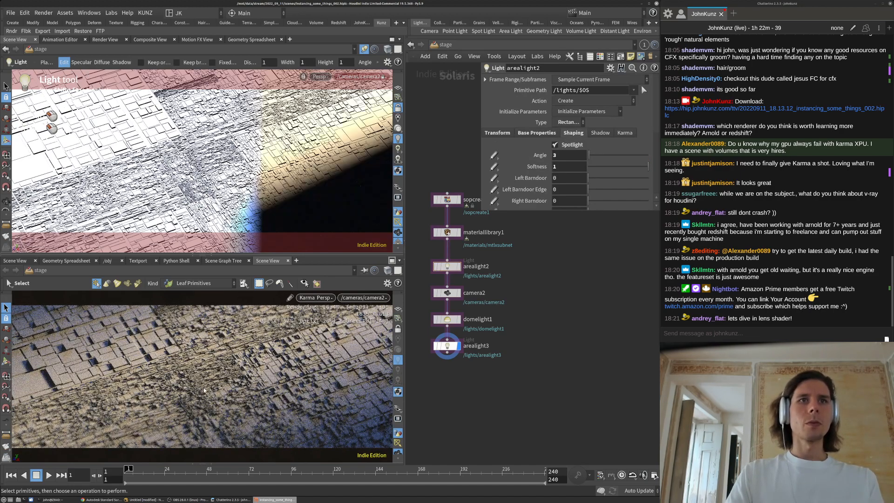
Desaturate arealight2's warm colour to about 0.367 saturation
click(526, 134)
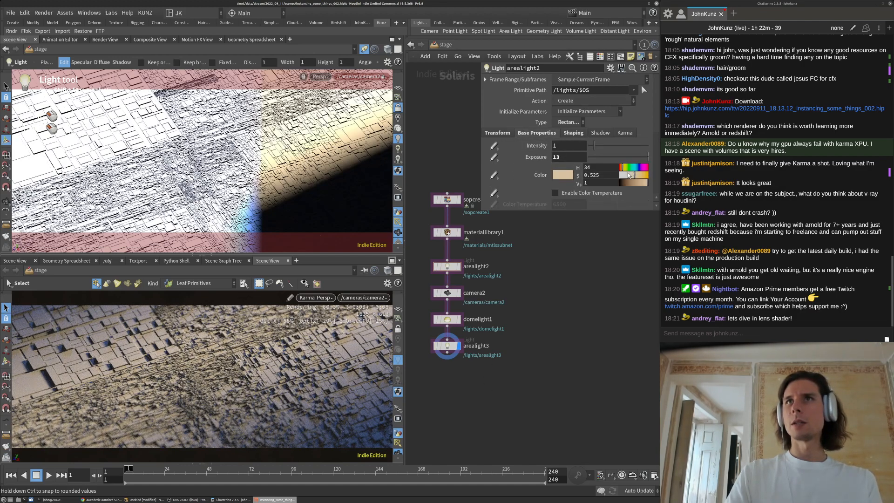
drag(627, 176, 619, 170)
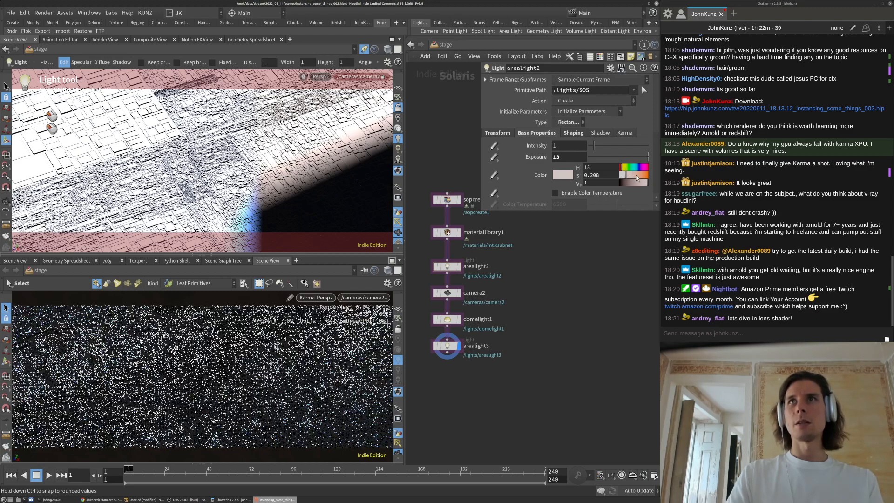
click(630, 175)
middle_drag(543, 345, 556, 334)
scroll(489, 316, down, 2)
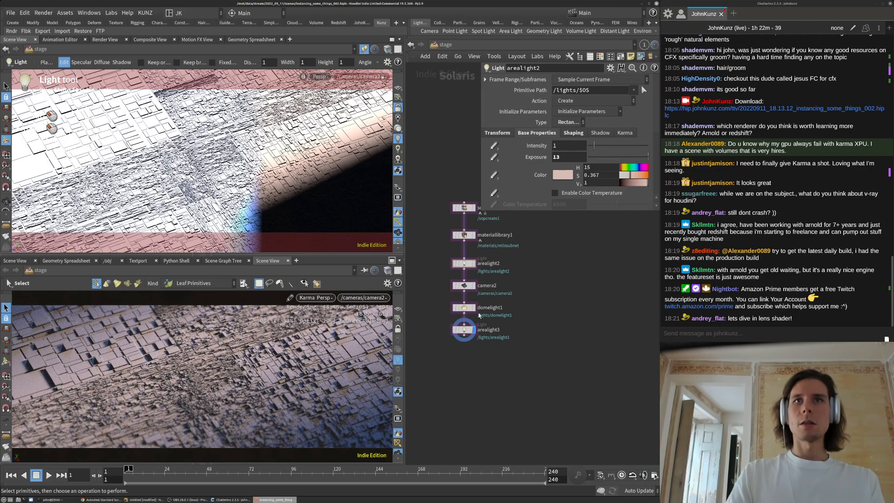
scroll(437, 327, up, 2)
click(472, 267)
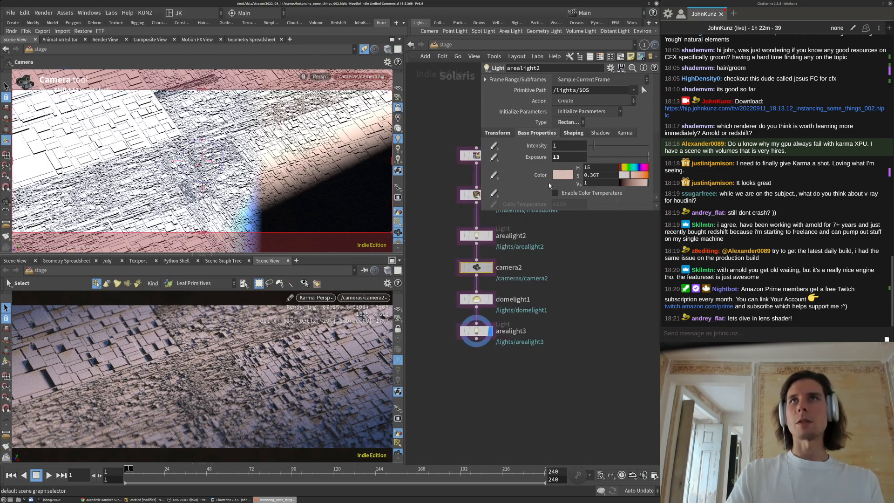
Try camera2 with F-Stop .6 and trim its focus distance to 9.0
scroll(542, 169, down, 2)
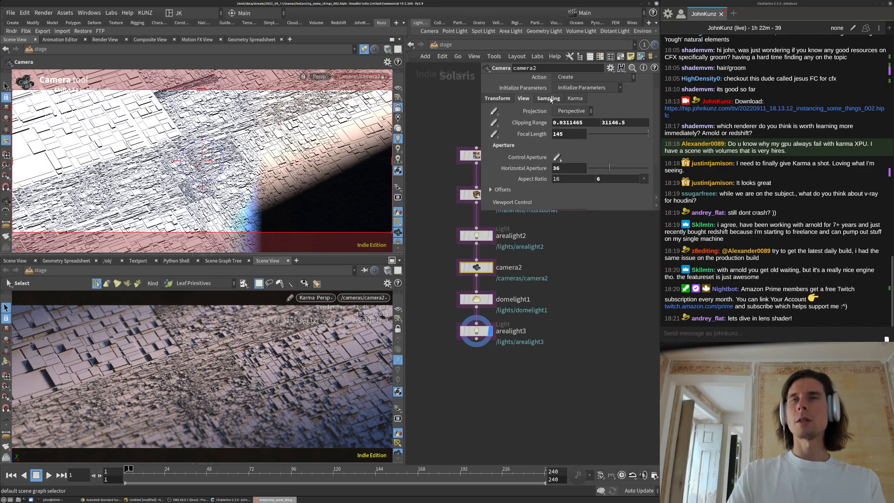
scroll(528, 142, down, 5)
click(560, 122)
text(.6)
key(Return)
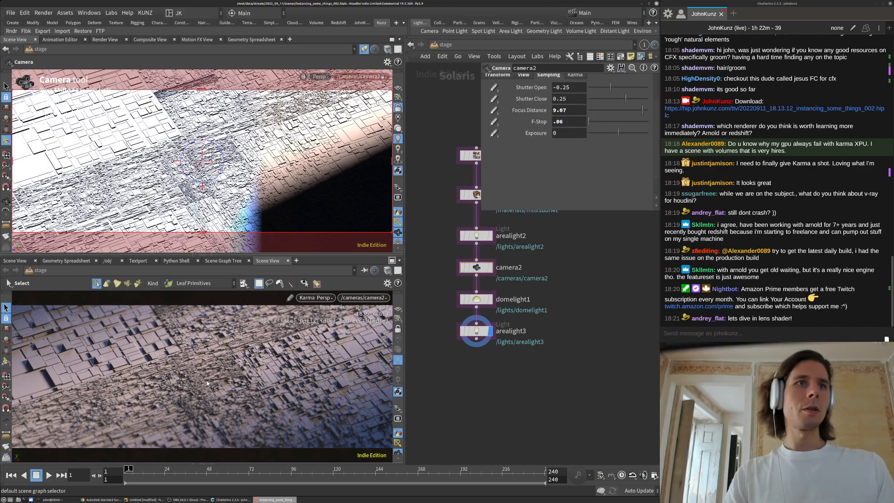
click(575, 109)
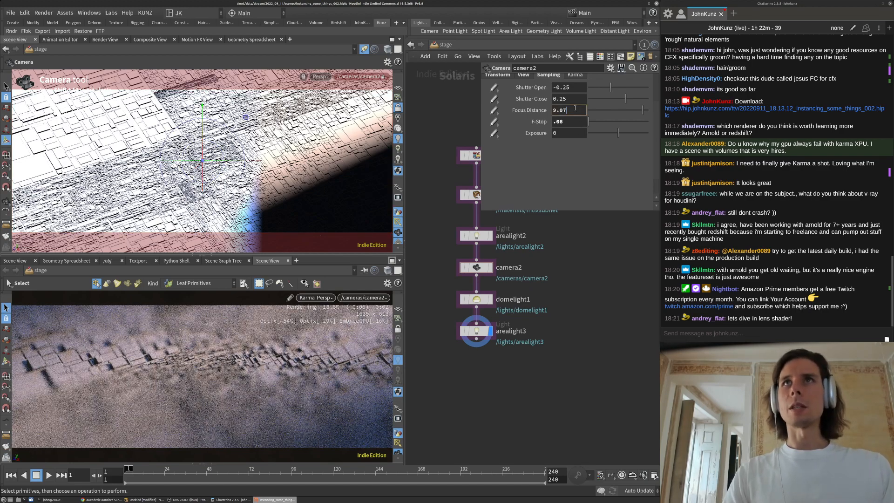
key(Return)
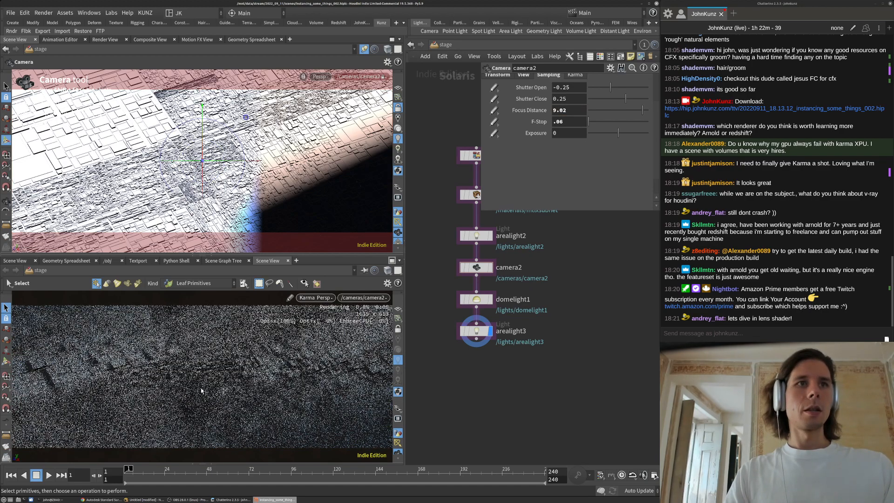
click(579, 113)
key(BackSpace)
key(Return)
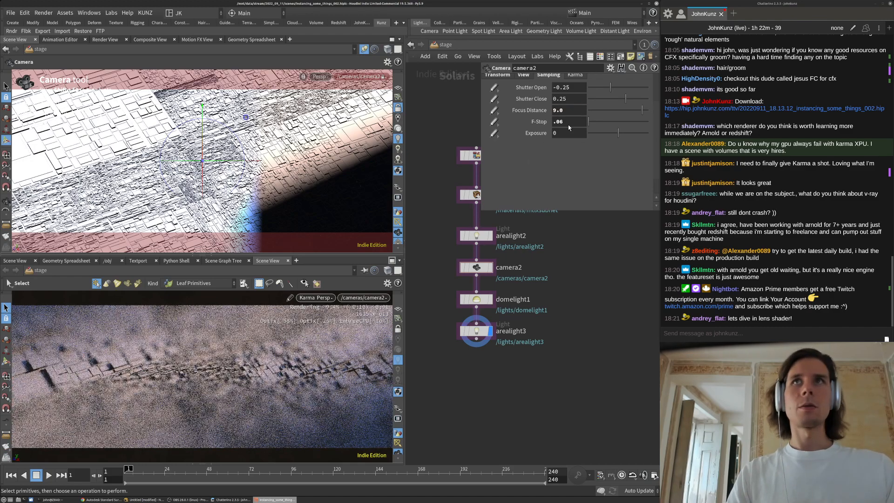
Set camera2's F-Stop to .25 and focus distance to 8.8
text(.25)
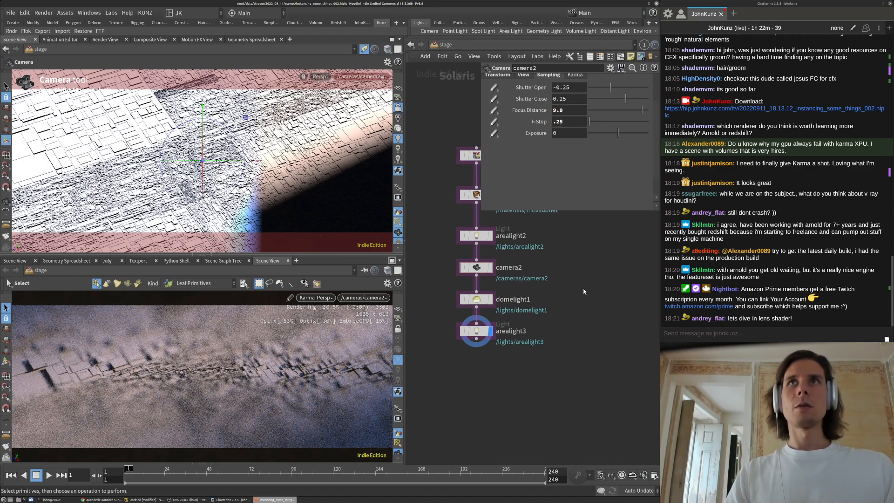
key(Return)
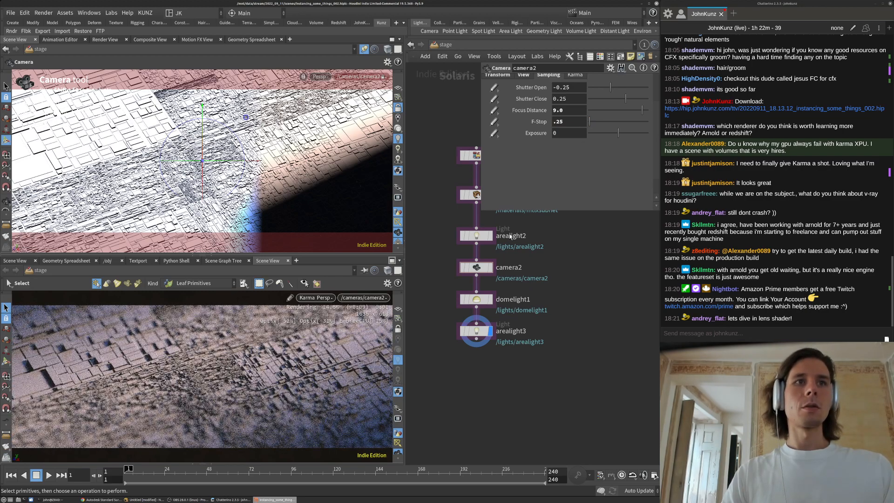
click(567, 114)
text(8.8)
key(Return)
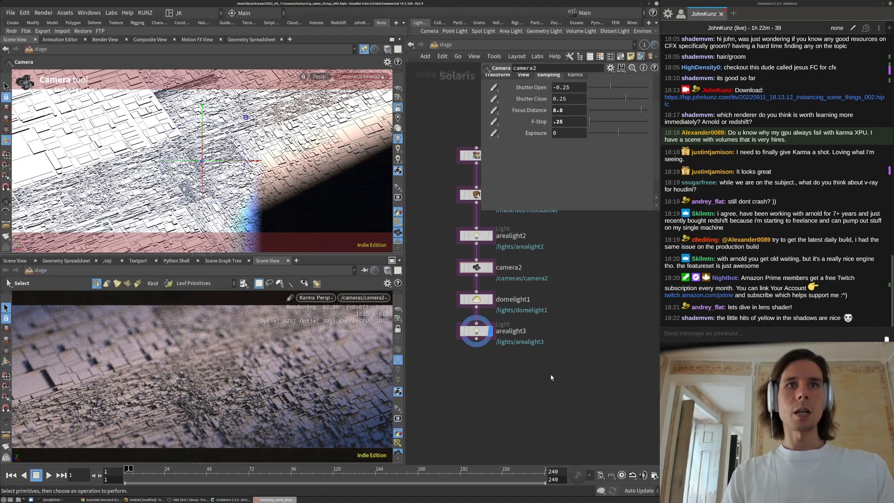
Check the depth of field settings in the render viewport's display options, then close them
key(d)
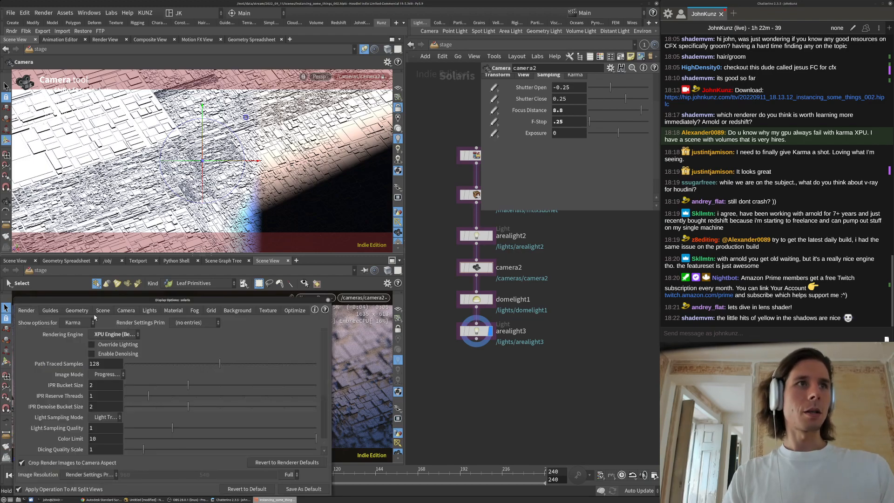
scroll(56, 436, down, 2)
scroll(107, 419, down, 2)
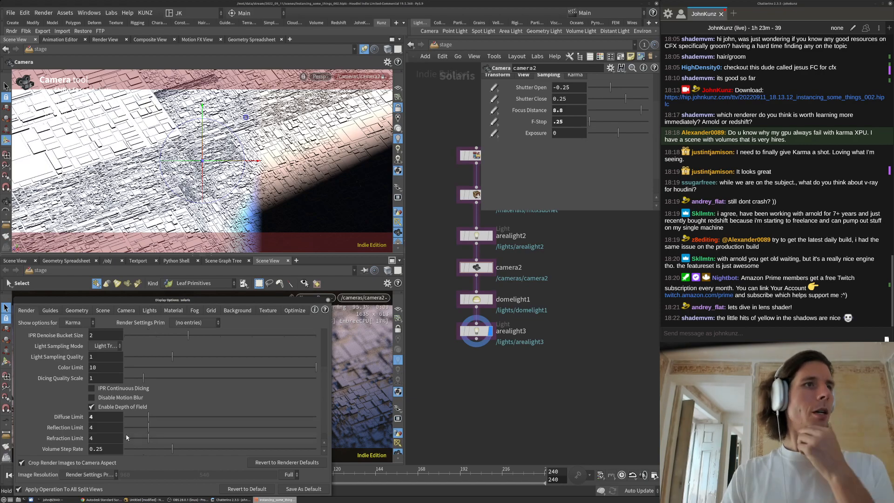
scroll(63, 409, up, 2)
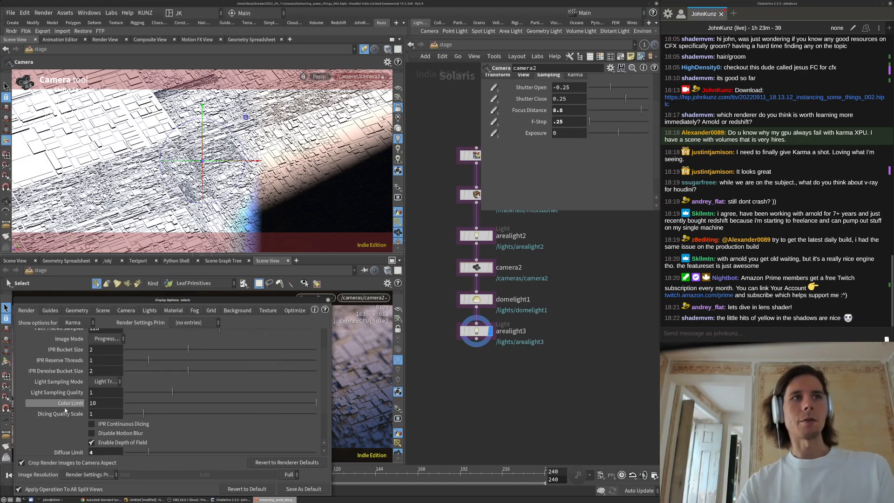
scroll(63, 410, up, 2)
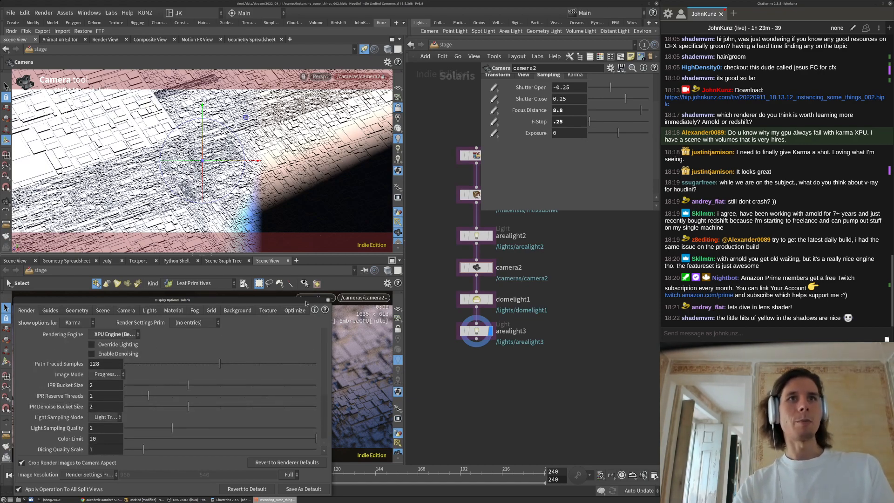
click(328, 301)
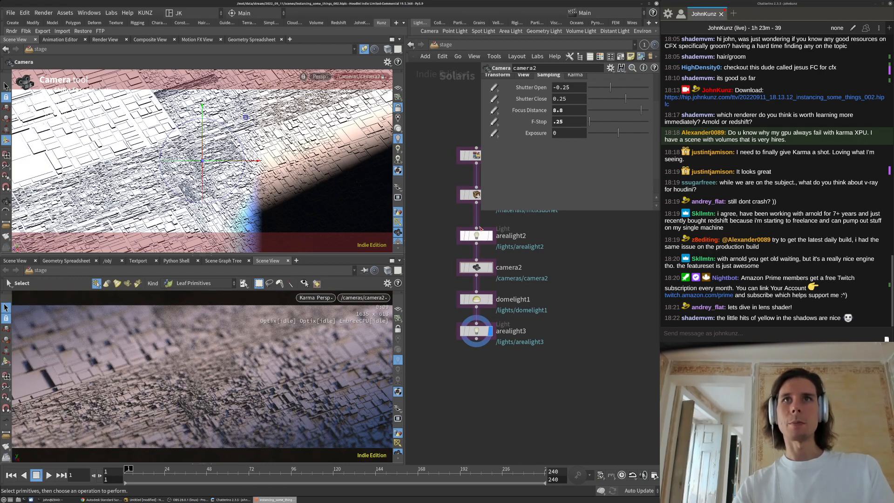
Lower domelight1's intensity to 0.15 and bypass it to compare the lighting
click(476, 299)
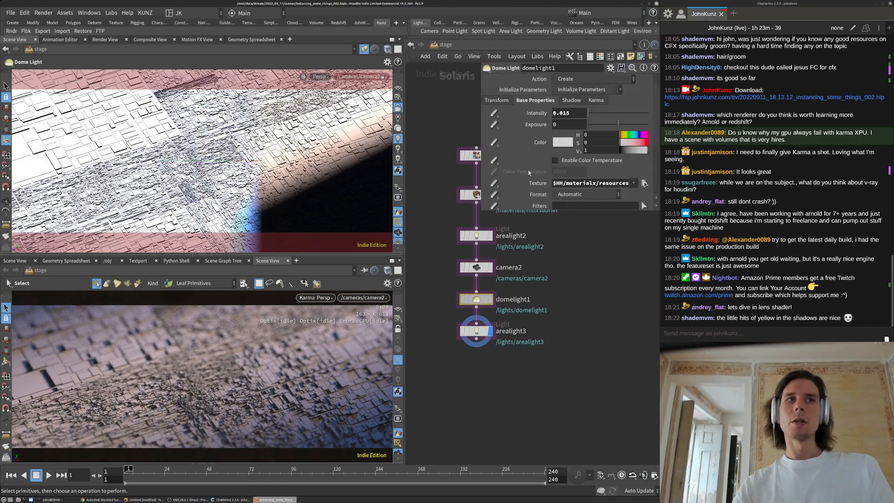
drag(572, 113, 559, 113)
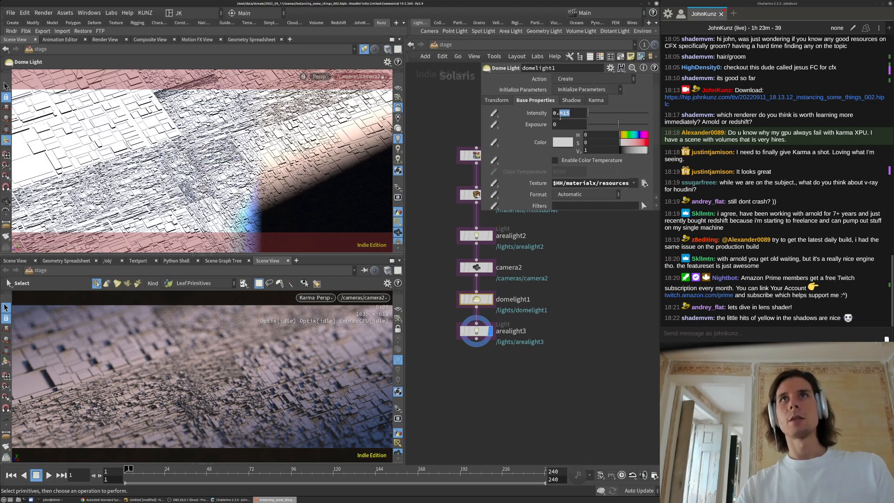
text(15)
key(Return)
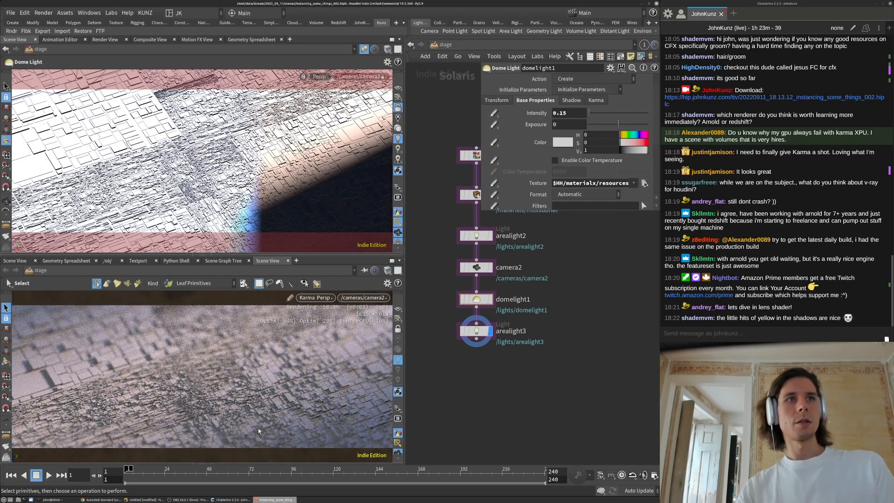
click(463, 301)
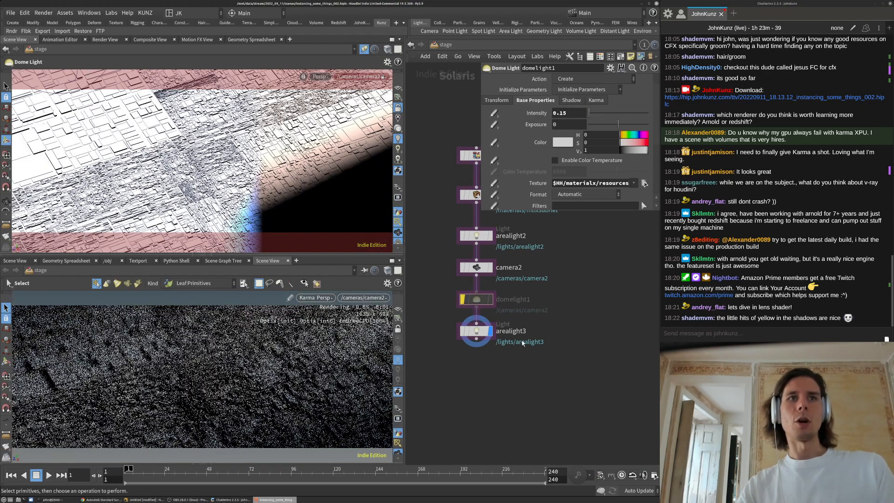
Change camera2's focus distance from 8.7 to 8.85
middle_drag(555, 328, 555, 316)
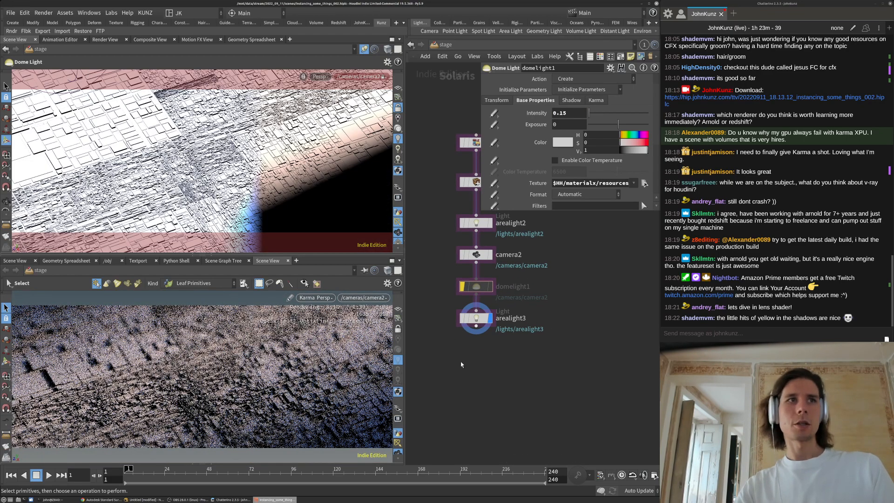
middle_drag(485, 366, 472, 347)
middle_drag(595, 273, 587, 313)
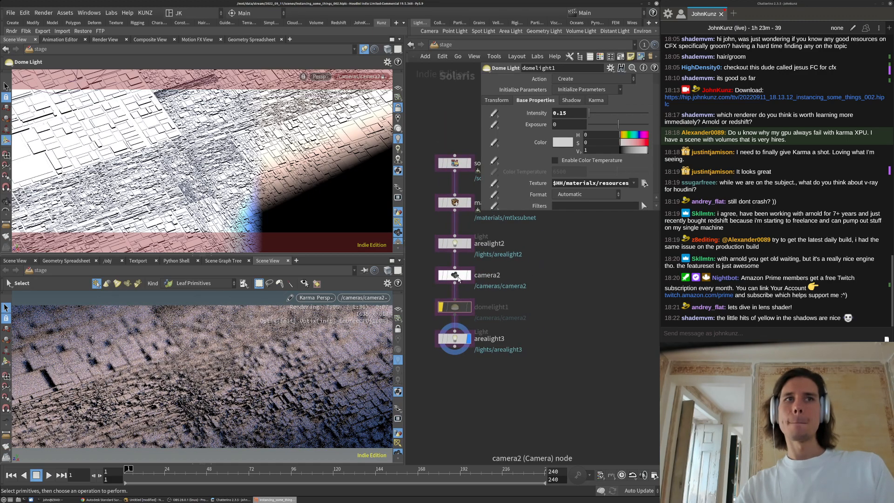
click(456, 275)
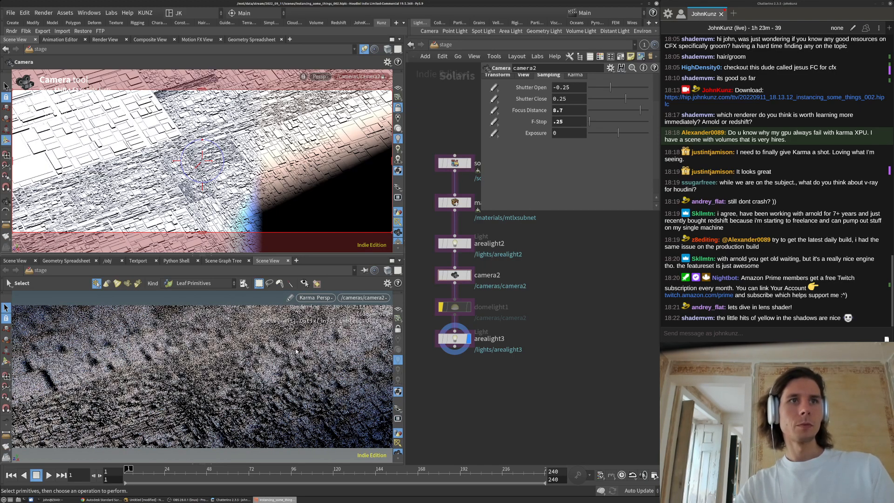
click(565, 112)
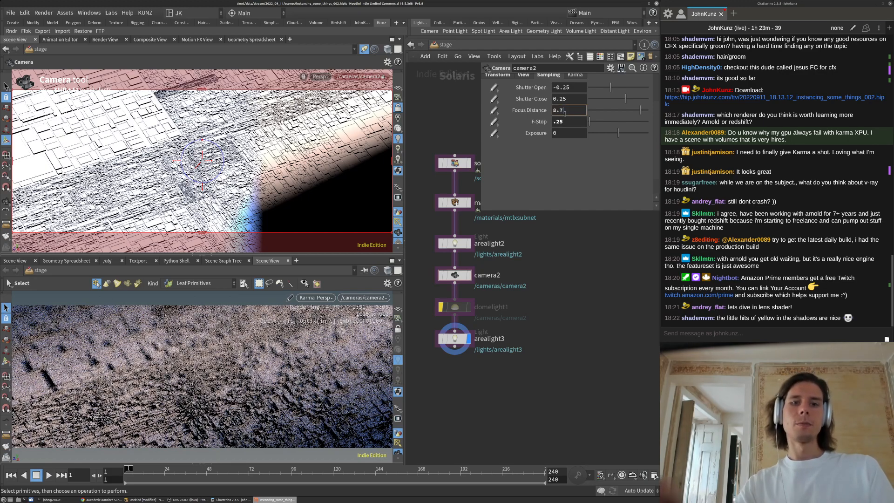
key(BackSpace)
text(85)
key(Return)
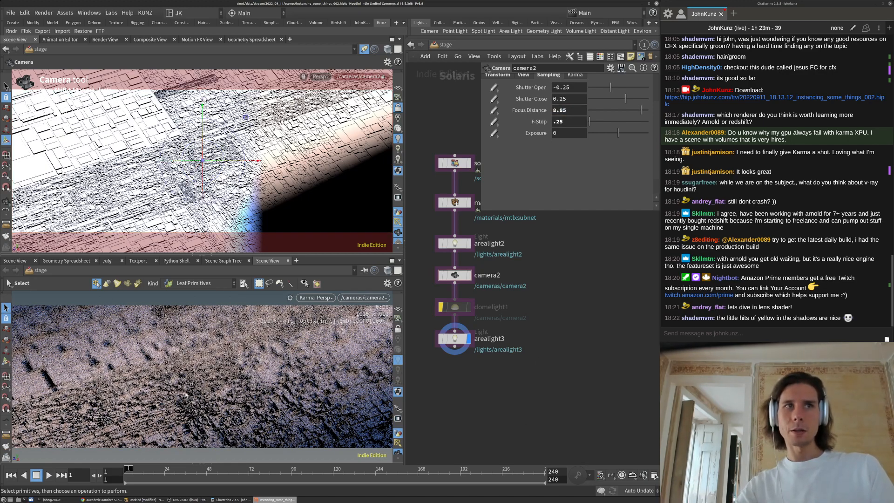
middle_drag(580, 287, 576, 332)
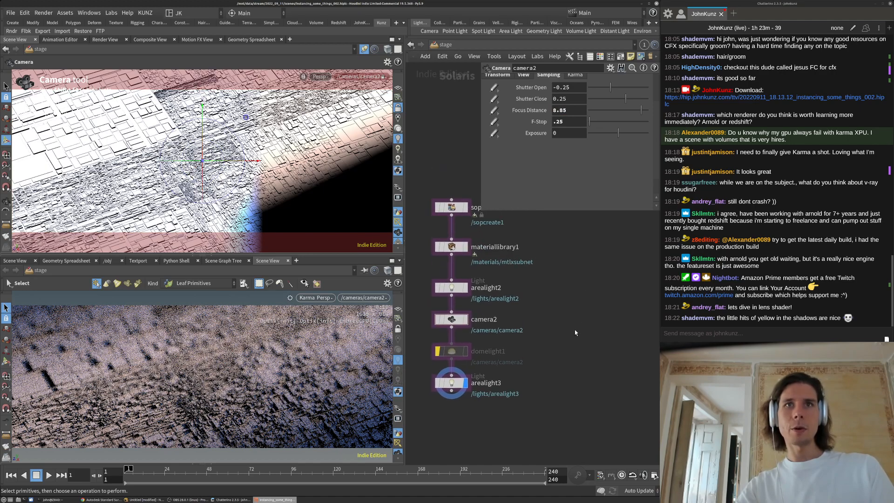
Add a Material Network, matnet1, beside camera2 and dive inside it
key(Tab)
text(mat)
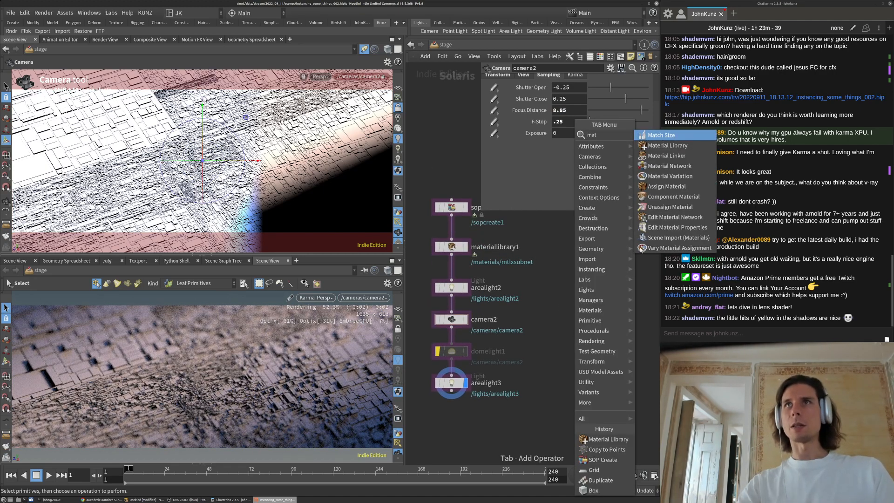
key(Down)
key(Down)
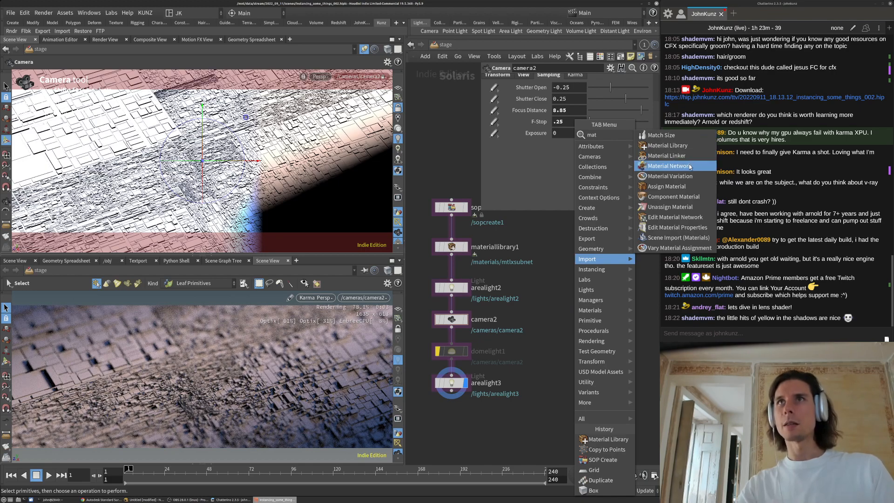
key(Return)
click(572, 313)
drag(570, 316, 534, 320)
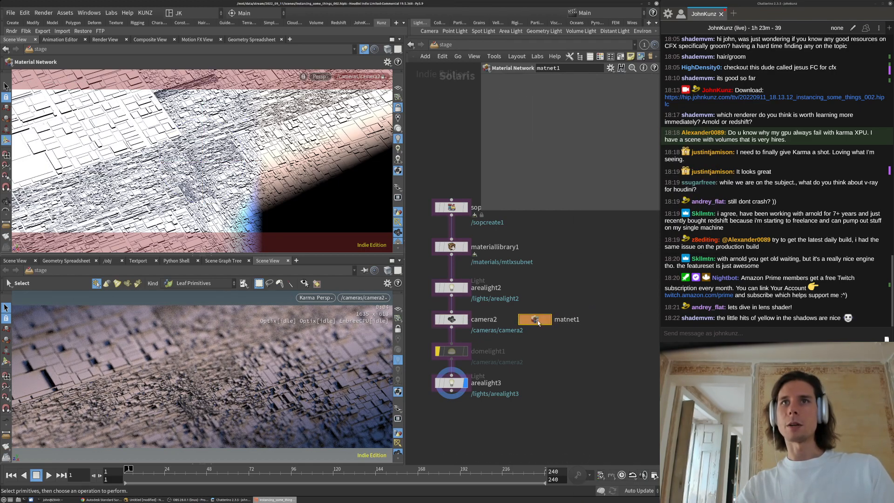
double_click(535, 320)
Create a Karma Physical Lens node, physicallens1, inside matnet1
key(Tab)
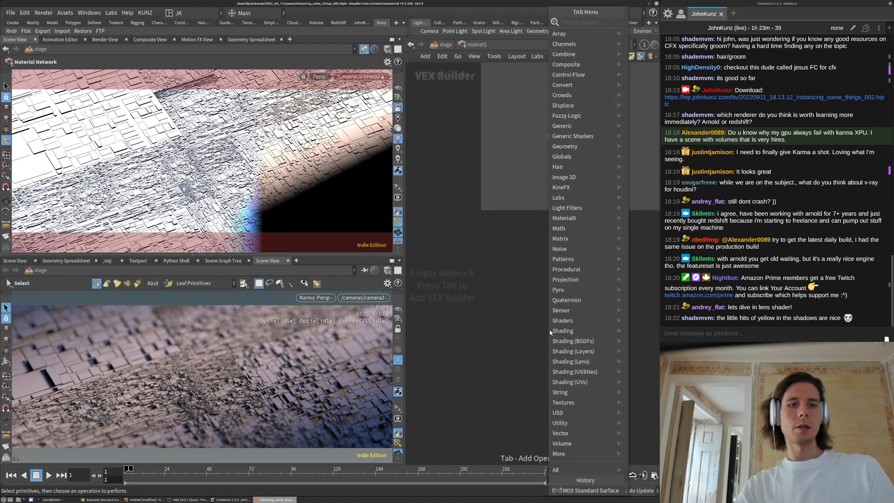
text(phy)
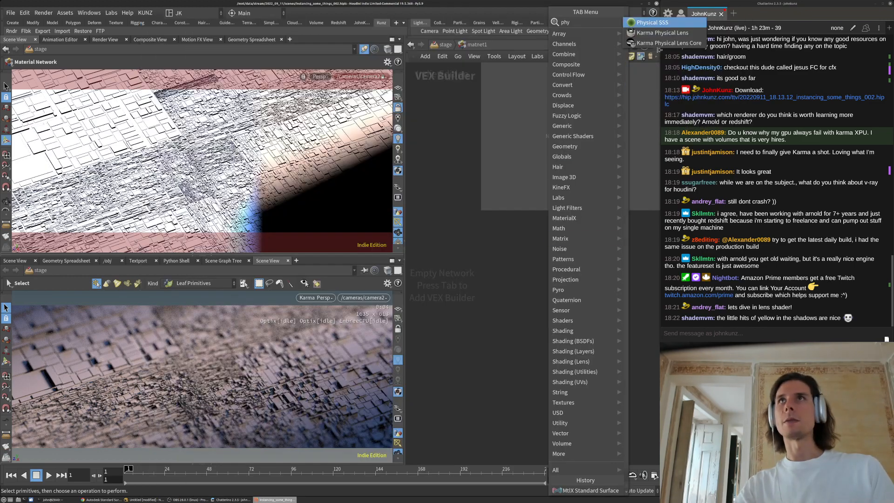
click(662, 34)
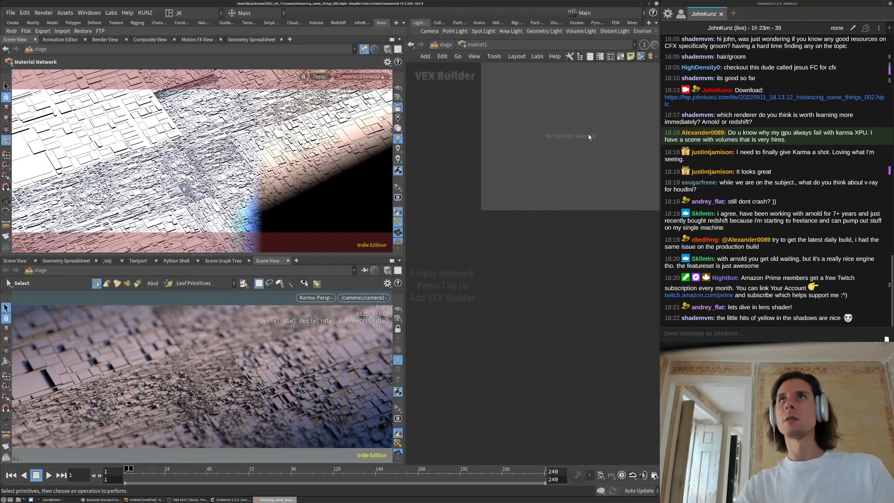
click(516, 302)
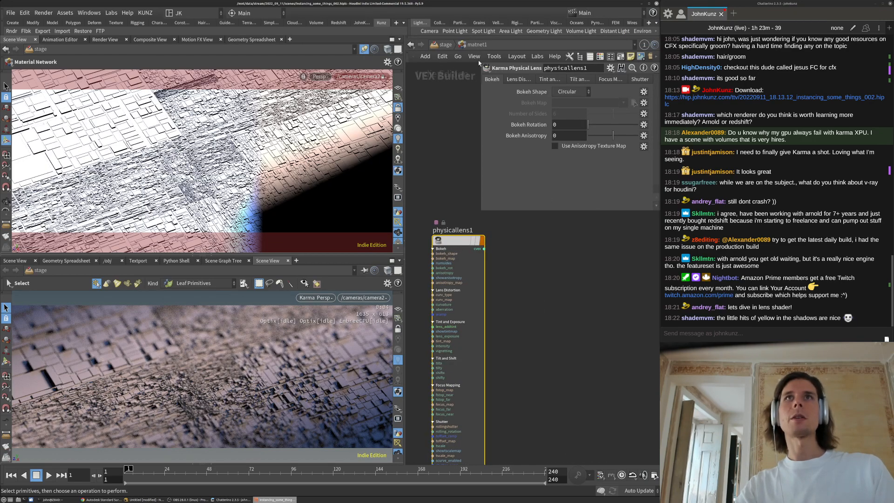
On camera2's Karma tab, set Use Lens Shader to Set or Create and enable it
click(445, 45)
click(452, 319)
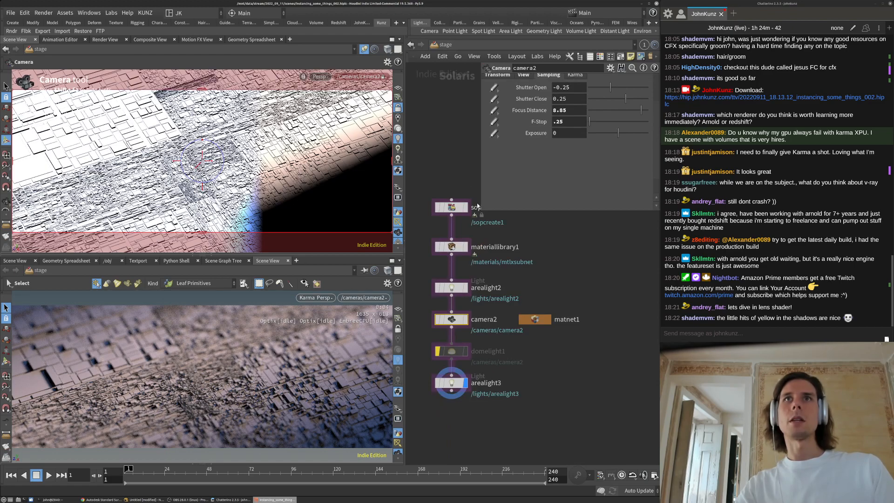
click(588, 122)
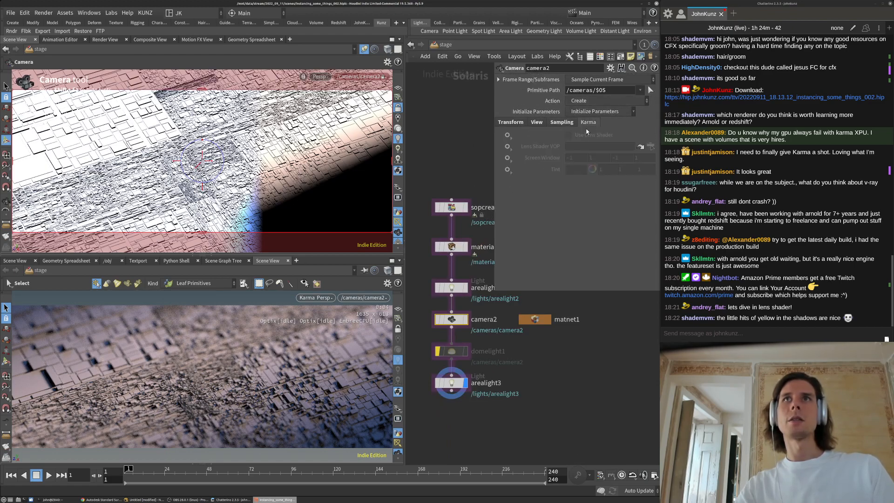
click(507, 135)
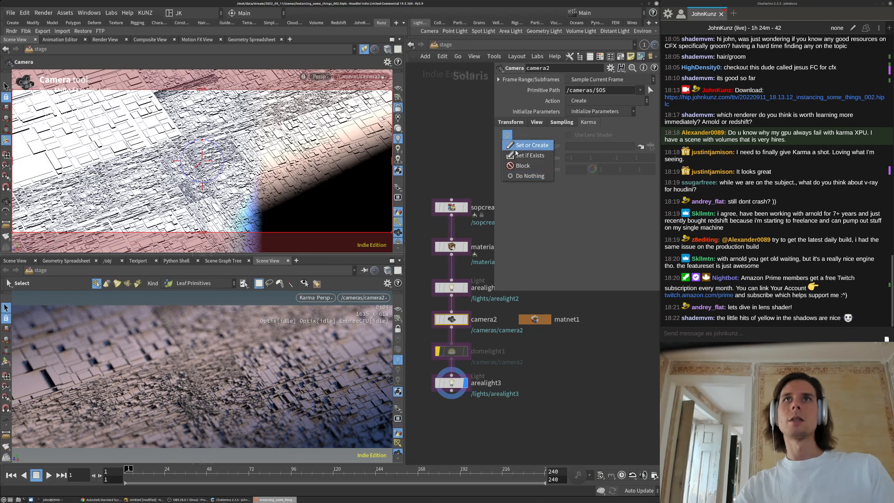
click(517, 144)
click(568, 135)
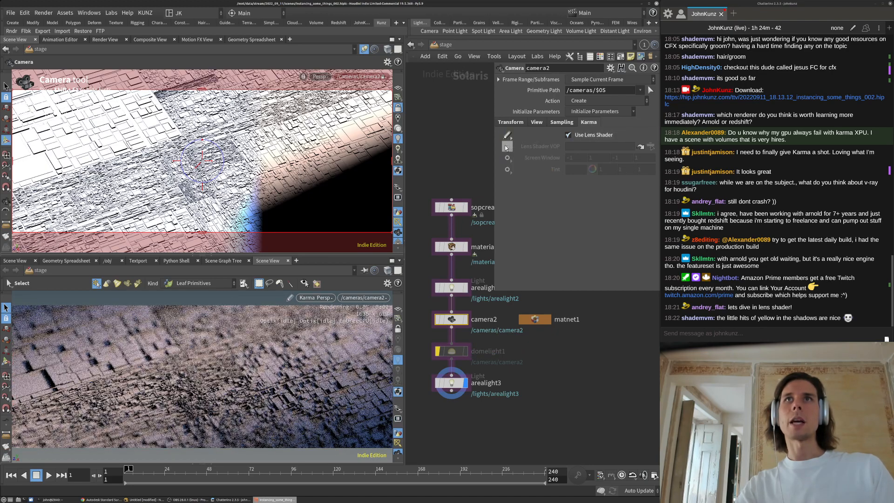
click(508, 146)
click(524, 156)
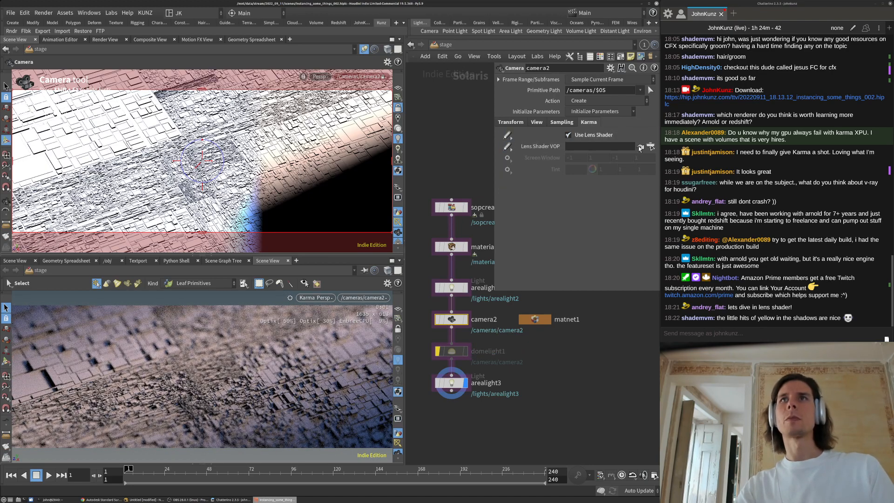
drag(534, 319, 580, 148)
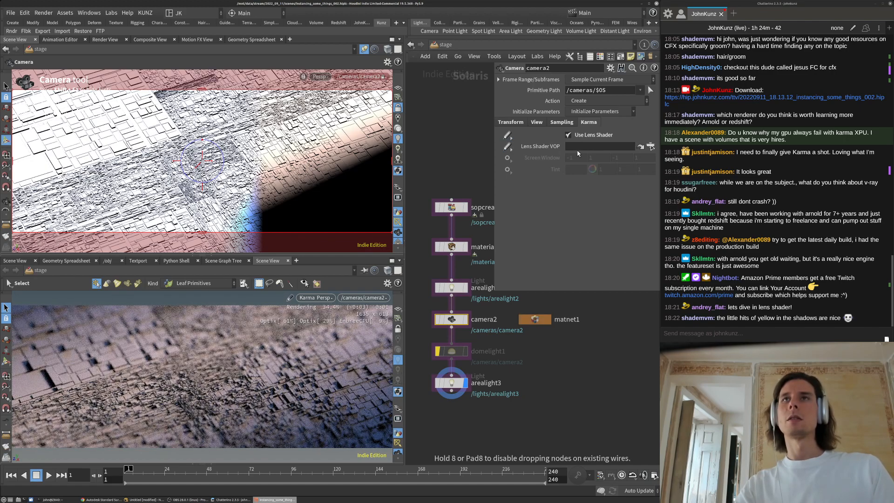
Point camera2's Lens Shader VOP to ../matnet1/physicallens1
drag(543, 321, 555, 252)
drag(569, 147, 569, 147)
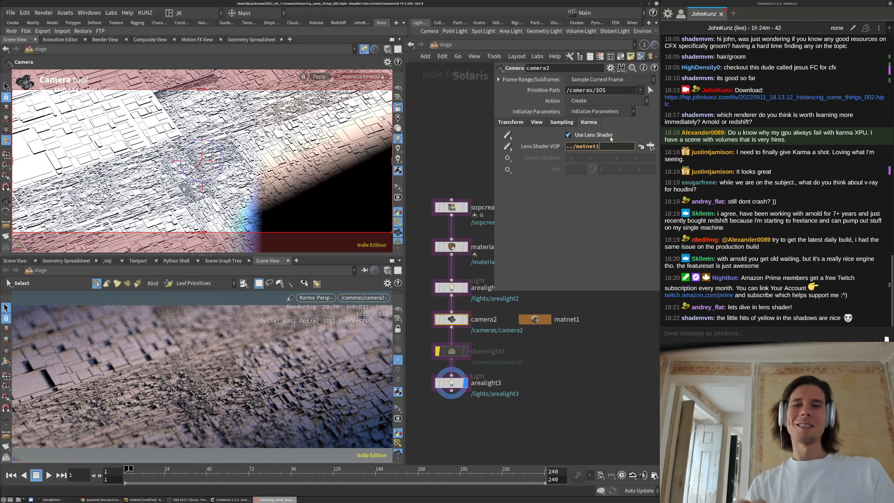
text(/)
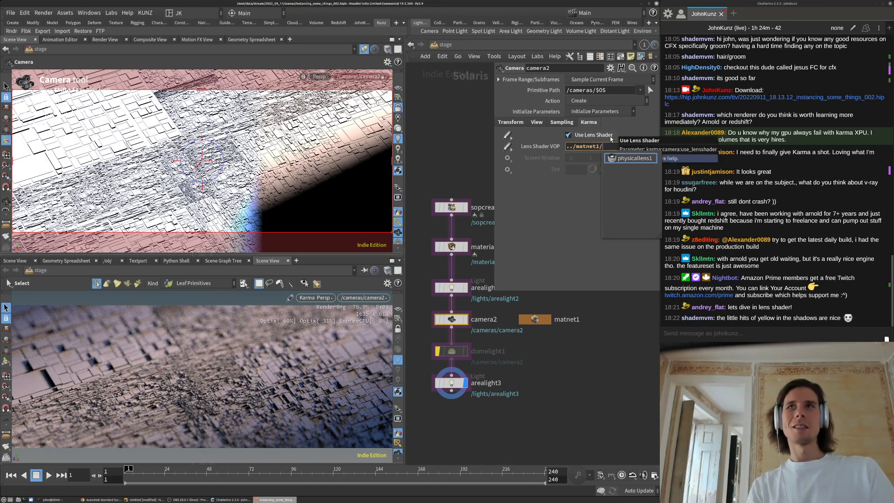
key(Return)
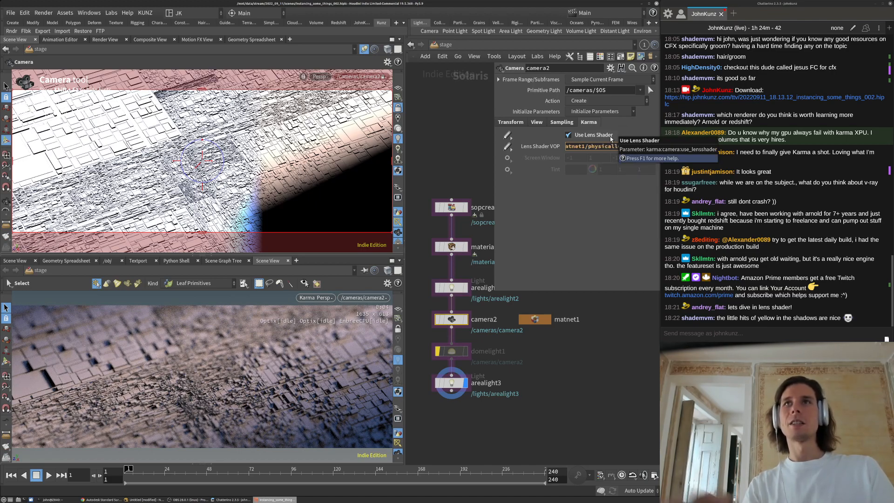
click(591, 369)
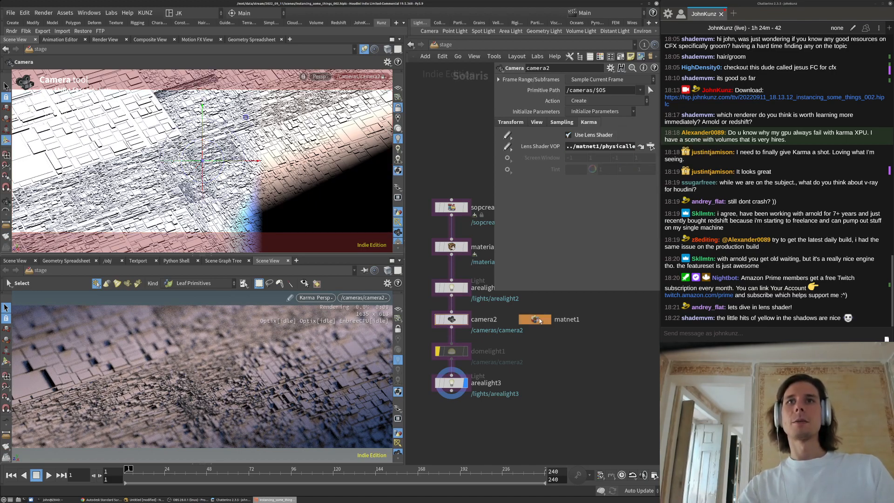
click(650, 146)
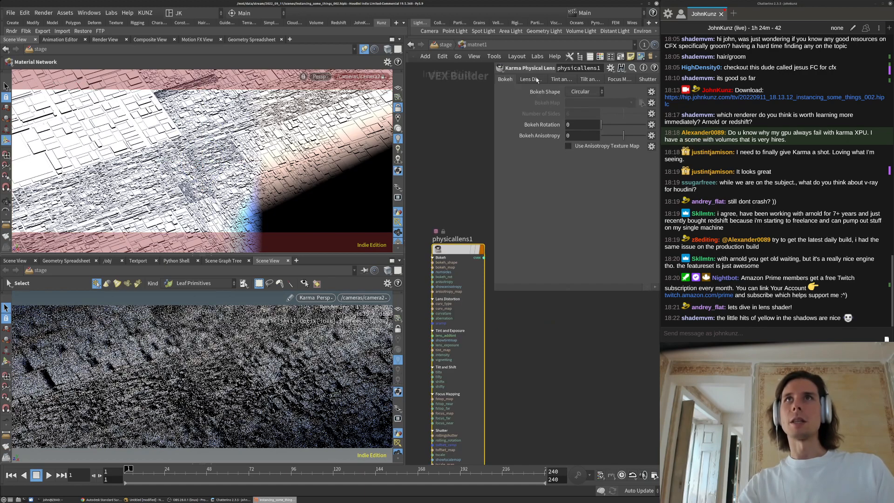
Set physicallens1's bokeh anisotropy to -0.53 and make the bokeh Polygonal with 5 sides
click(613, 135)
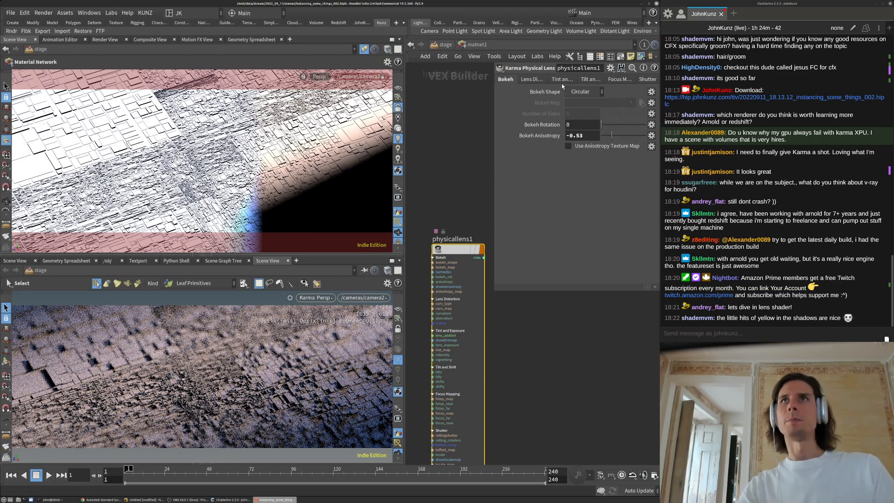
click(574, 95)
click(579, 99)
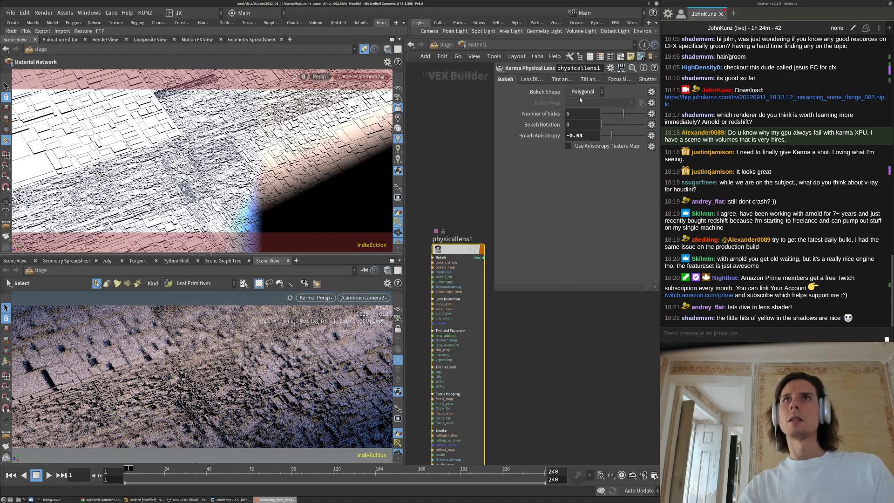
key(BackSpace)
text(4)
click(583, 359)
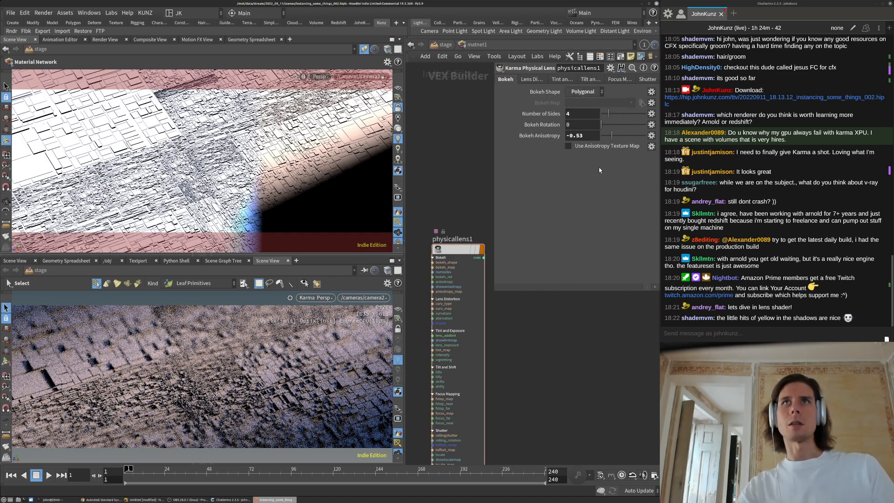
click(590, 113)
key(BackSpace)
text(5)
key(Return)
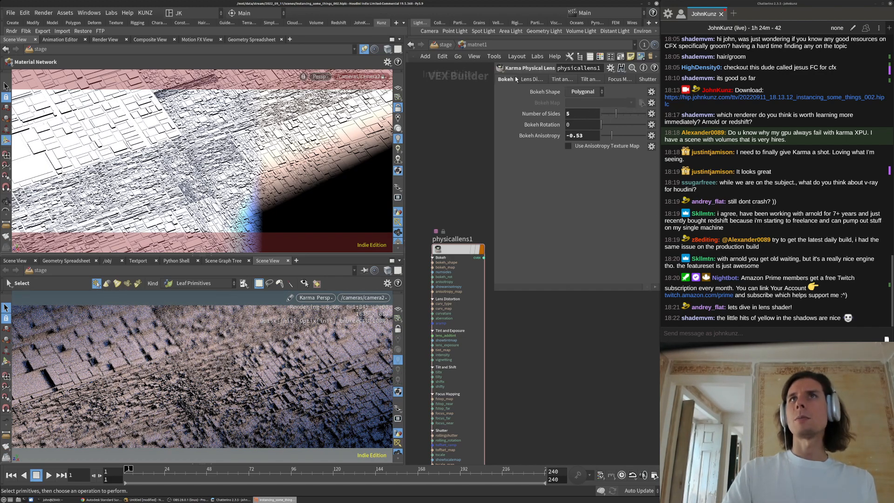
Try Cubic lens curvature, settling the curvature amount at 0.025
click(532, 79)
click(584, 92)
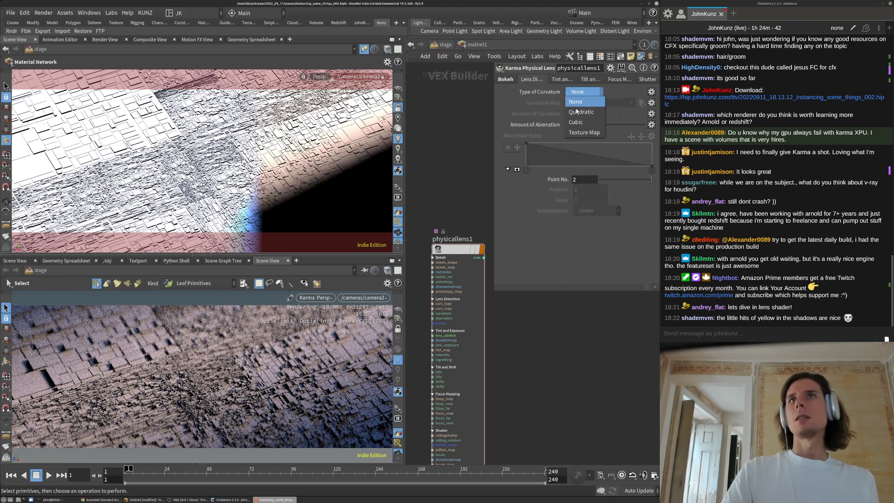
click(576, 122)
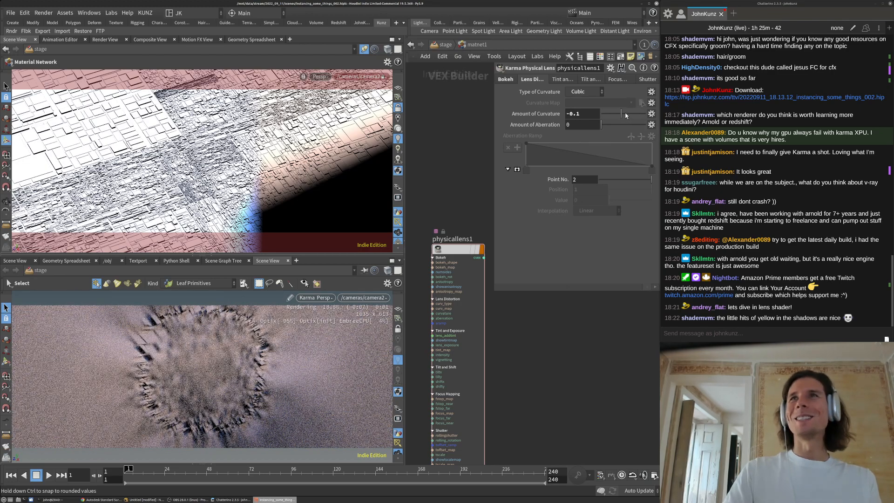
drag(625, 113, 627, 116)
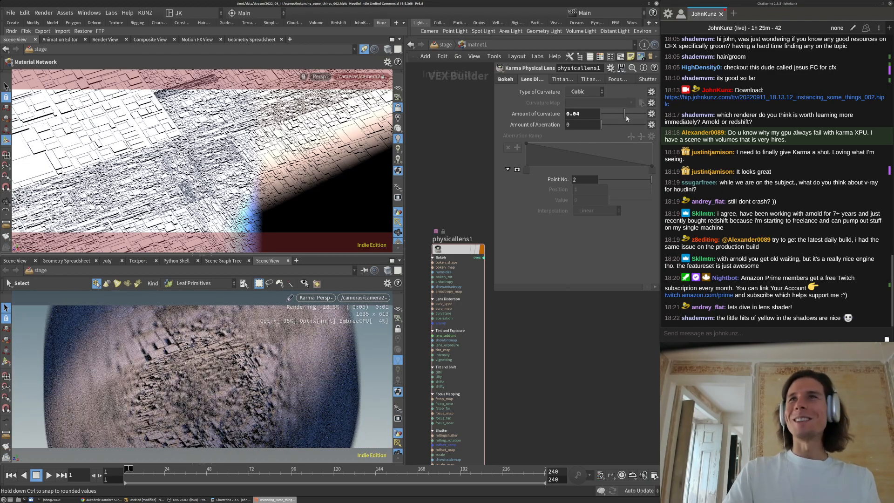
click(627, 116)
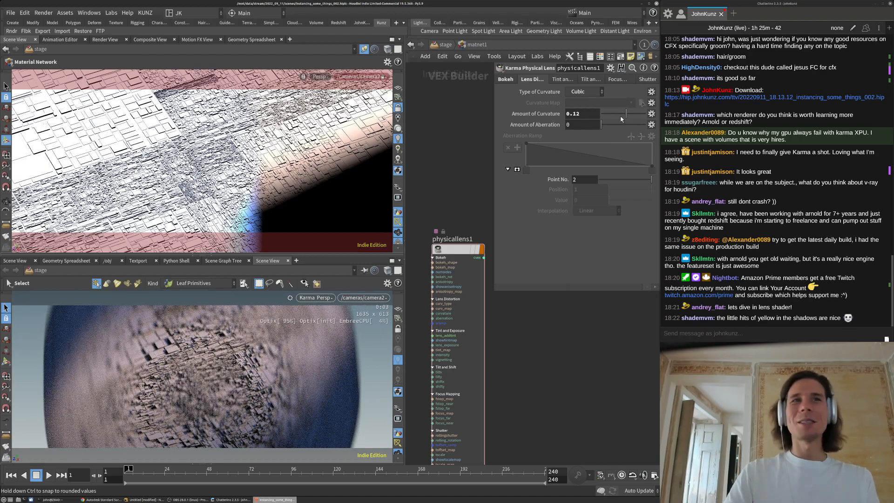
click(583, 117)
key(BackSpace)
text(0)
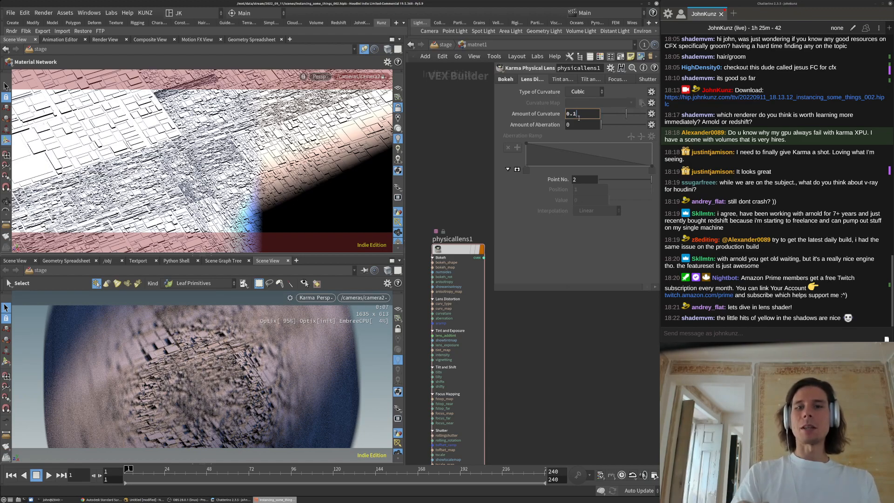
key(BackSpace)
key(BackSpace)
text(025)
key(Return)
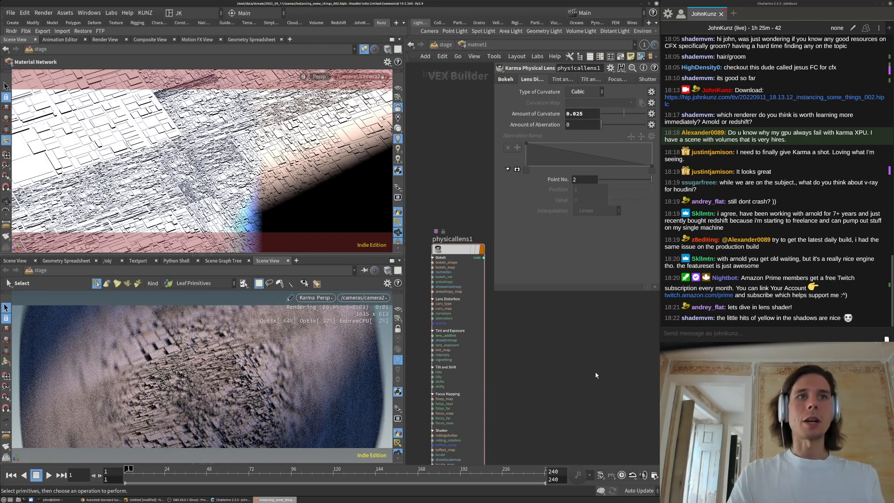
Switch curvature to Quadratic, add chromatic aberration, and reduce curvature to 0.0025
click(584, 93)
click(583, 119)
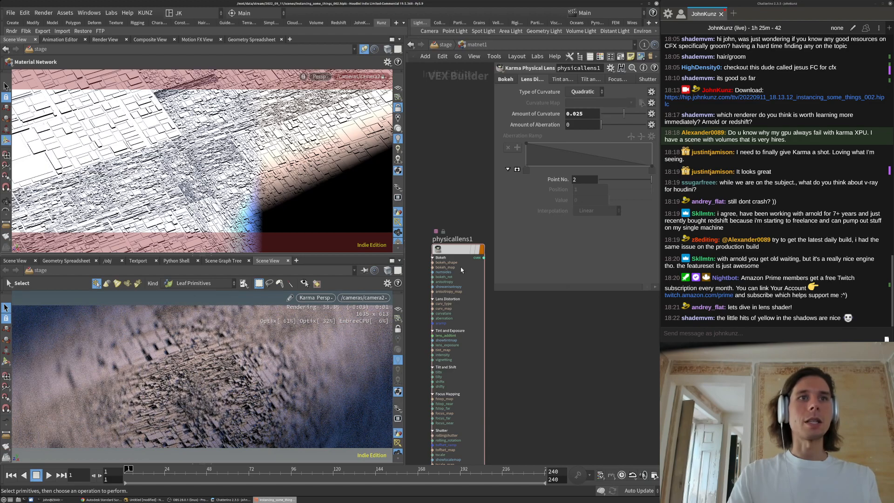
click(620, 125)
click(637, 124)
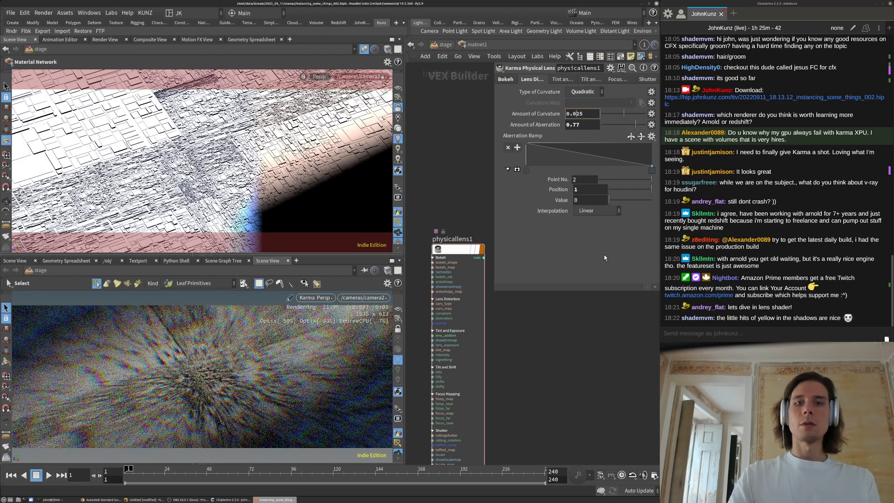
text(0)
key(Return)
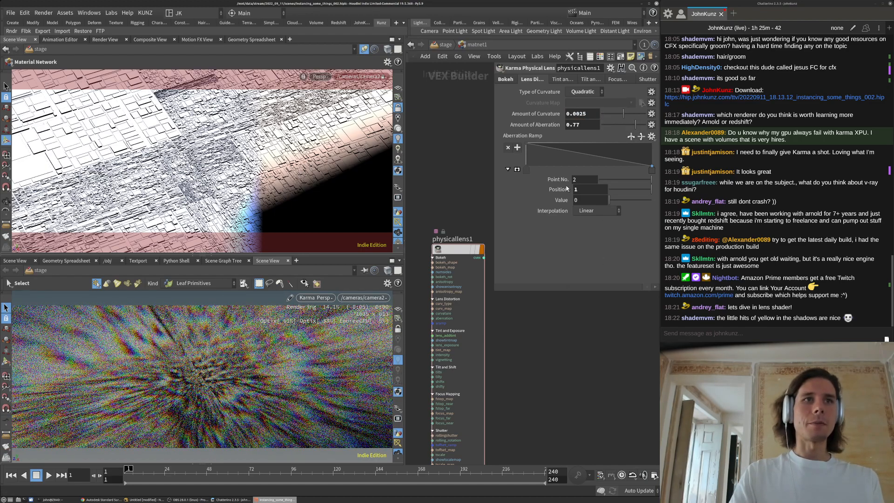
Set curvature amount to 0.00025 and chromatic aberration to 0.01
click(581, 116)
text(0)
key(Return)
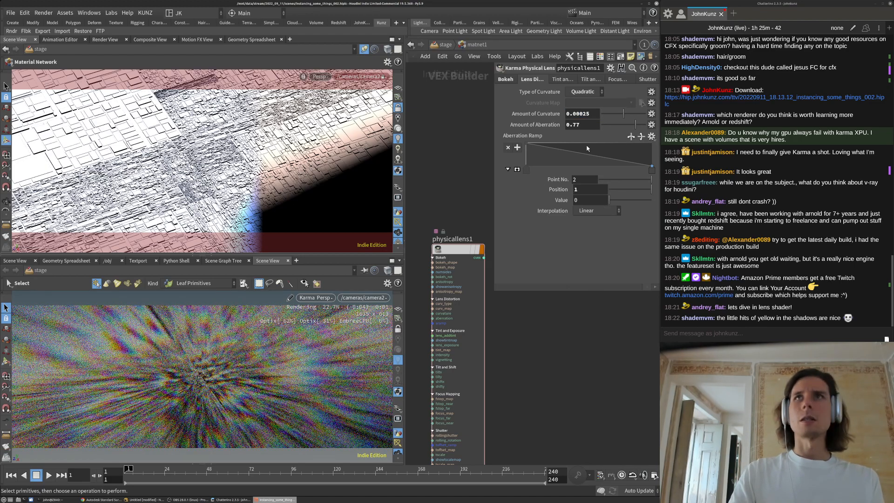
drag(636, 124, 604, 130)
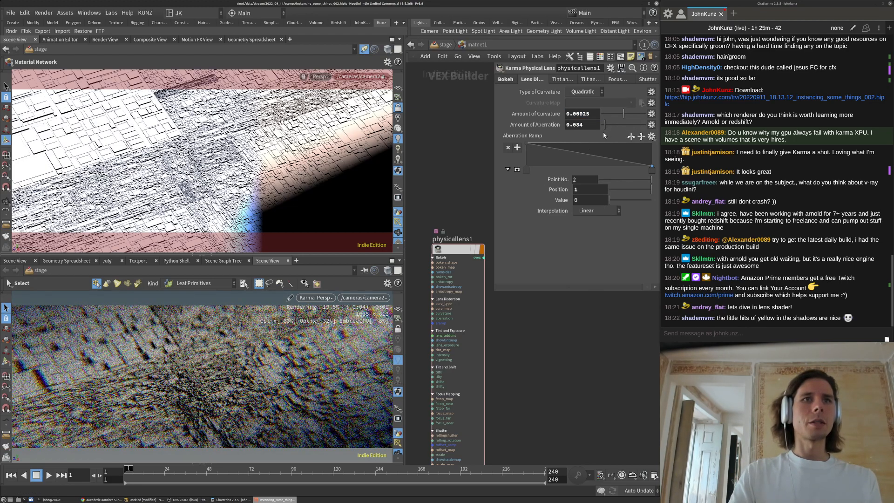
click(590, 125)
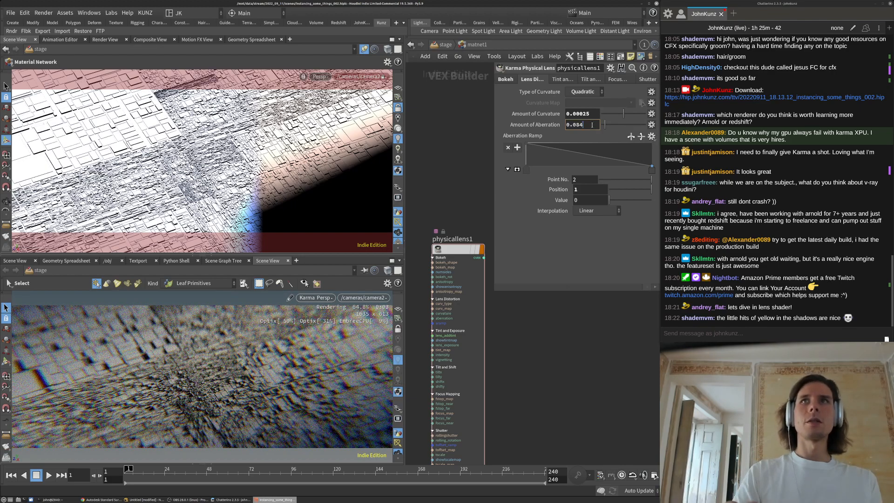
text(1)
key(Return)
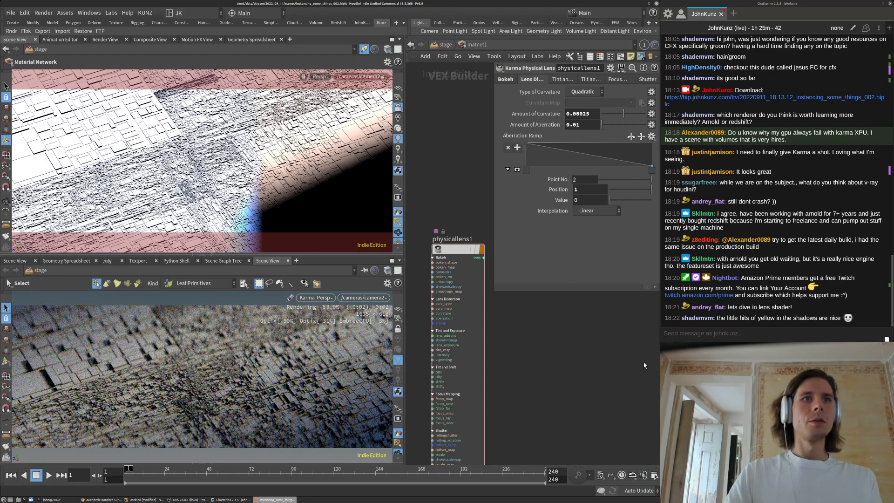
click(610, 80)
Raise physicallens1's exposure to 6 on the Tint and Exposure tab
click(588, 80)
click(654, 80)
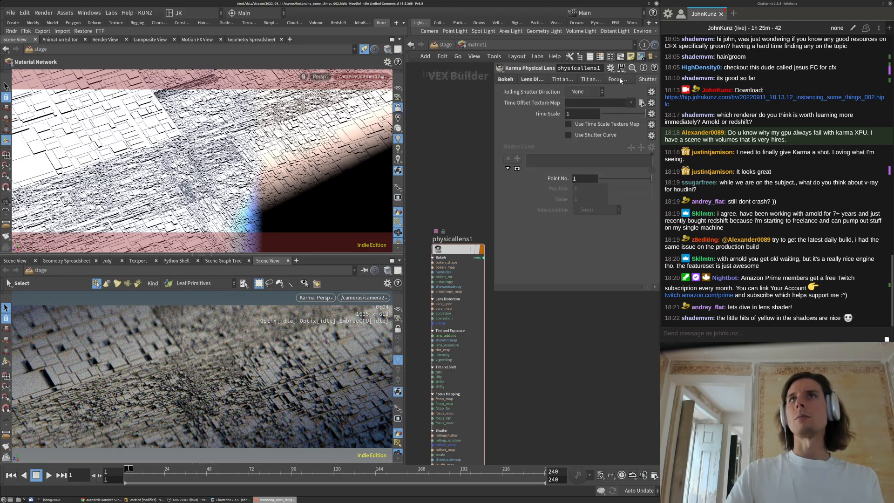
click(564, 80)
click(589, 116)
text(1)
key(Return)
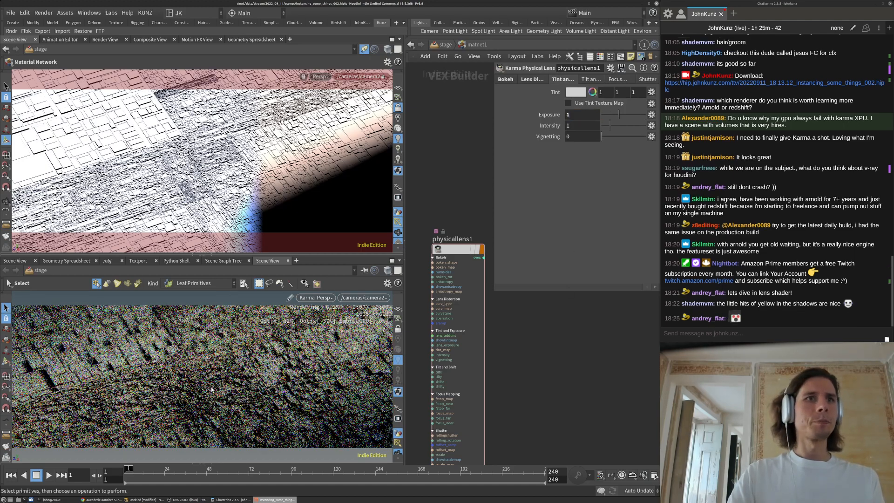
click(582, 115)
text(4)
key(Return)
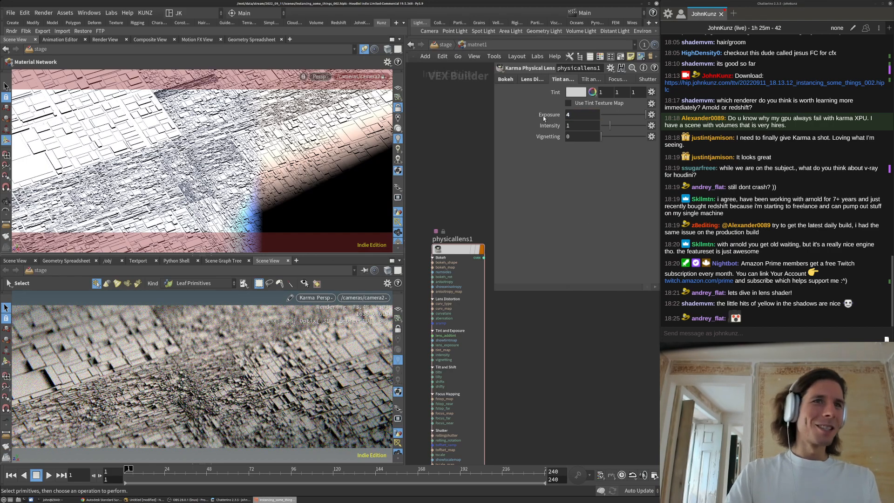
click(579, 117)
key(BackSpace)
text(6)
key(Return)
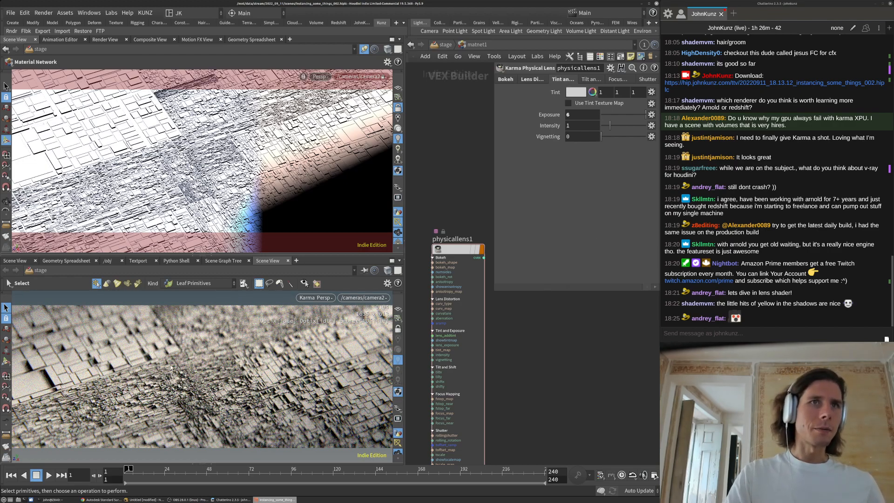
Set the lens's chromatic aberration amount to 0.02
click(532, 80)
text(75)
key(Return)
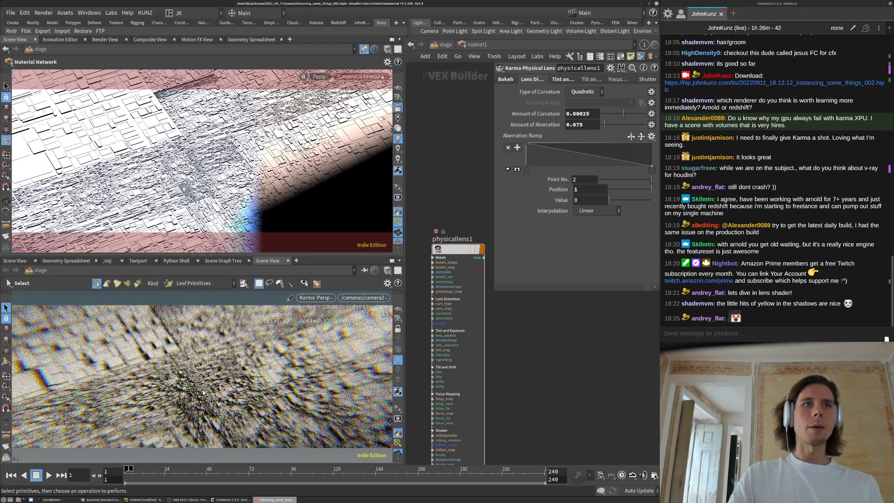
drag(584, 126, 578, 130)
text(2)
key(Return)
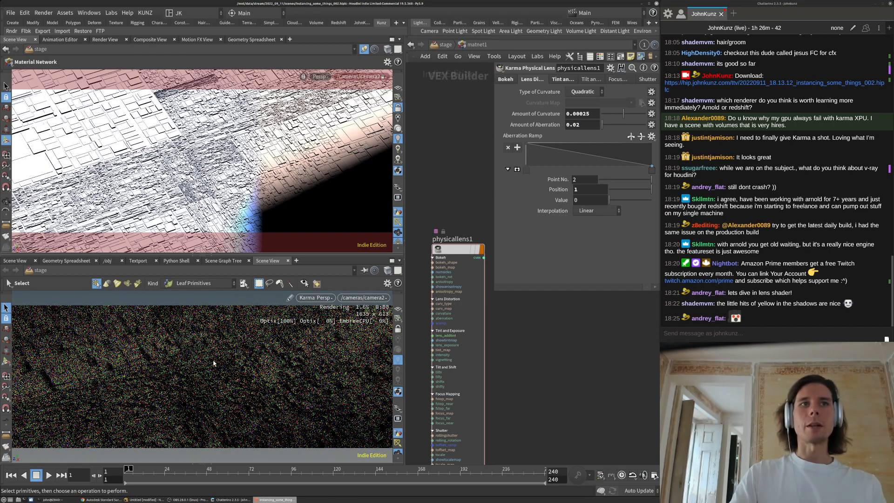
click(623, 82)
click(647, 79)
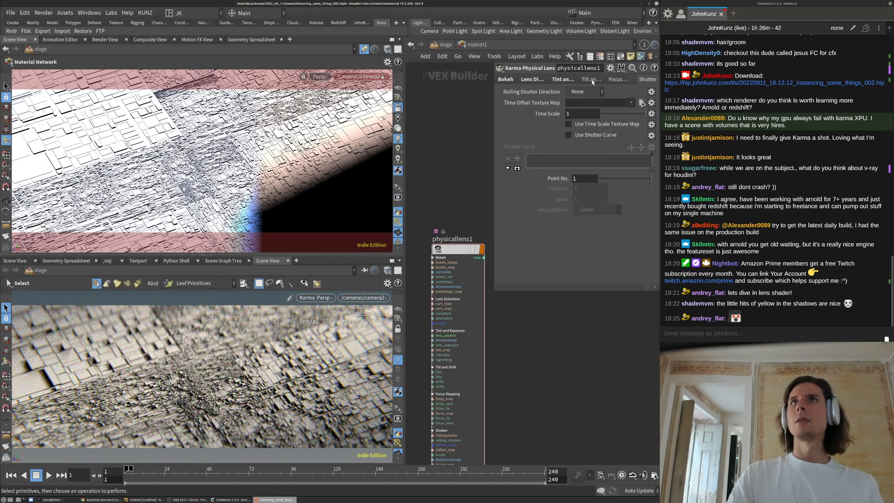
click(565, 80)
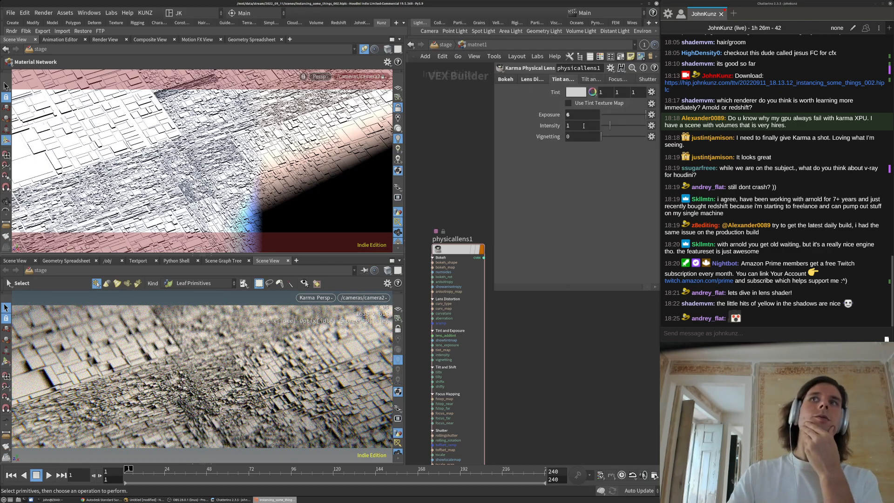
Check physicallens1's Bokeh settings and resize the lens parameter pane in view
click(506, 80)
scroll(549, 414, down, 3)
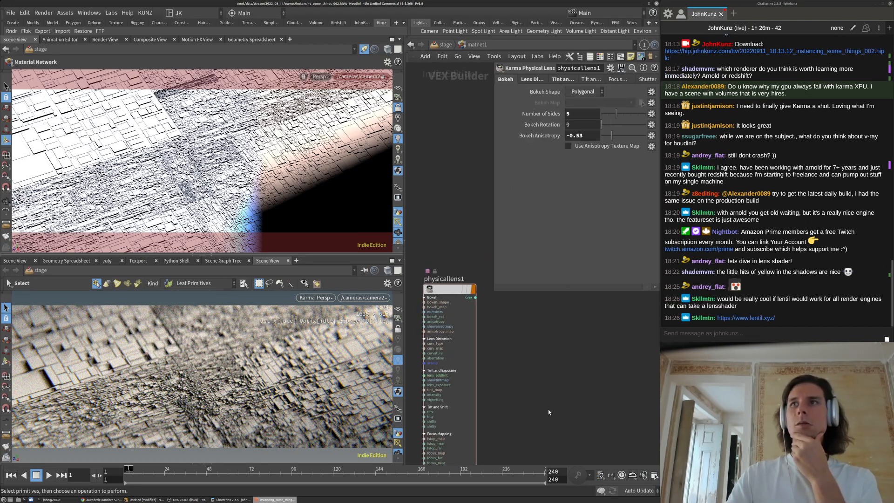
middle_drag(531, 368, 526, 355)
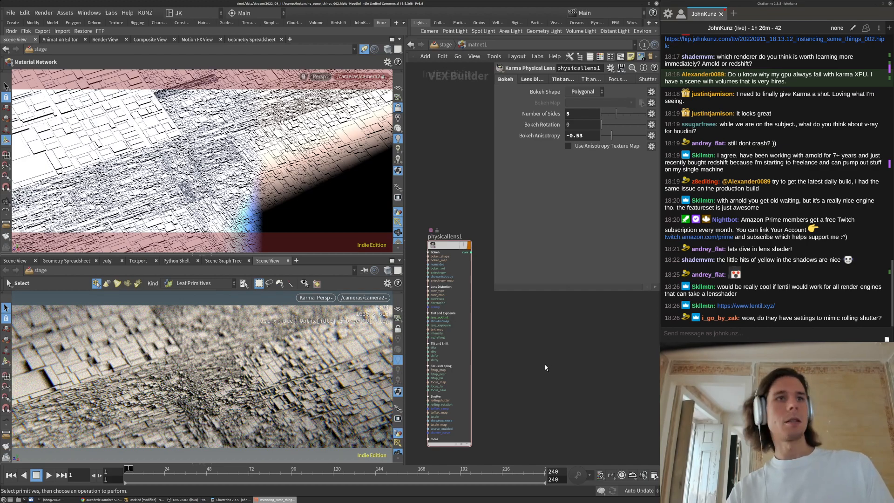
middle_drag(547, 374, 542, 350)
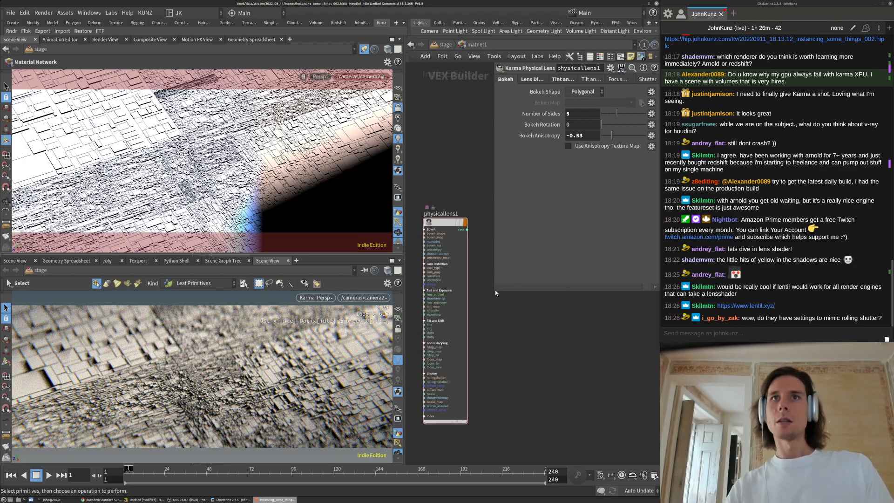
drag(498, 278, 499, 295)
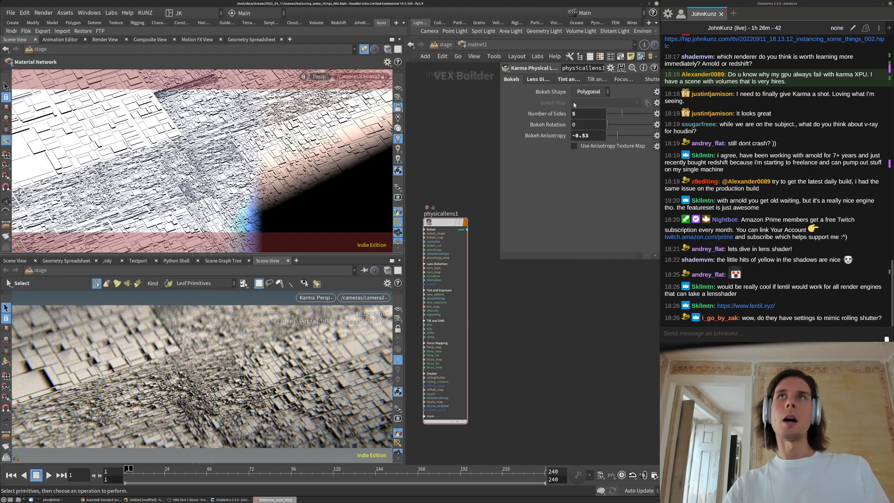
drag(501, 260, 471, 313)
Inspect the Shutter tab's Rolling Shutter Direction options, leaving it at None
click(581, 80)
click(647, 79)
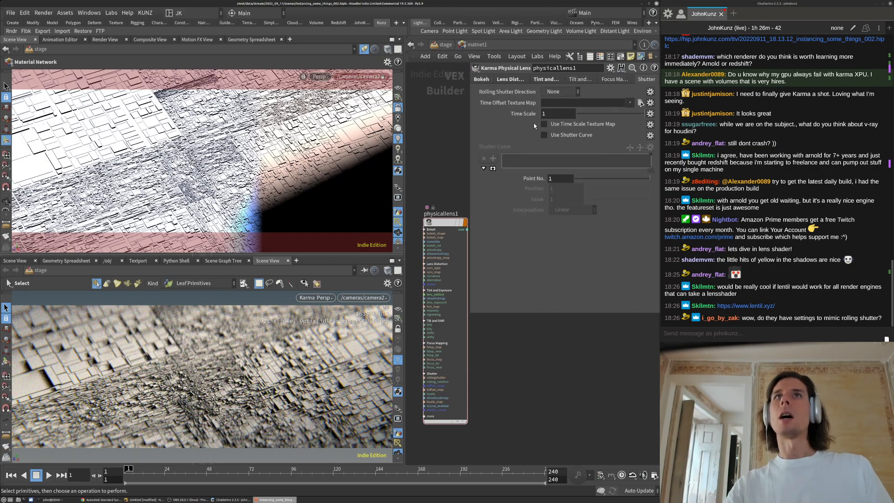
click(563, 94)
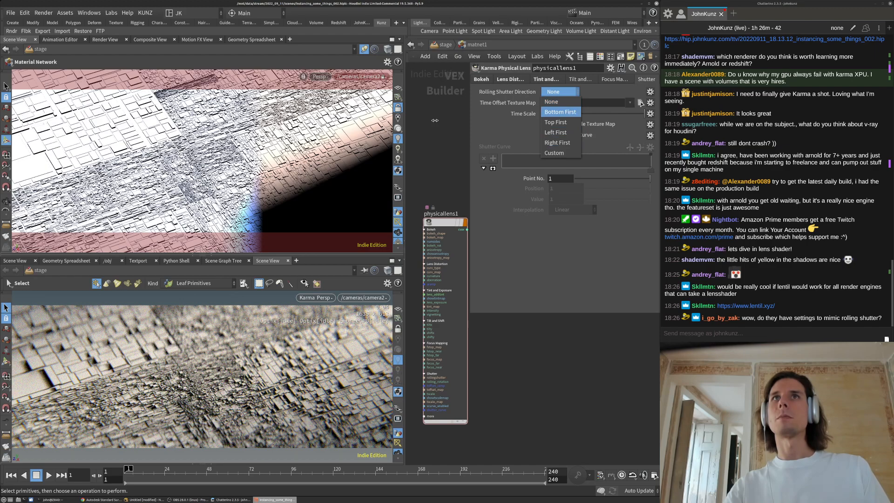
click(563, 93)
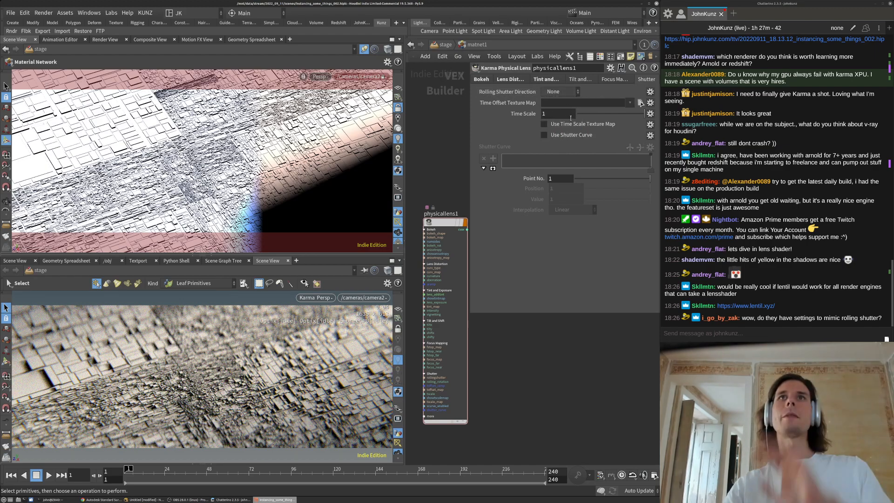
click(618, 79)
On the Tilt and Shift tab, try Tilt Y values and set Shift Y to -0.005
click(580, 80)
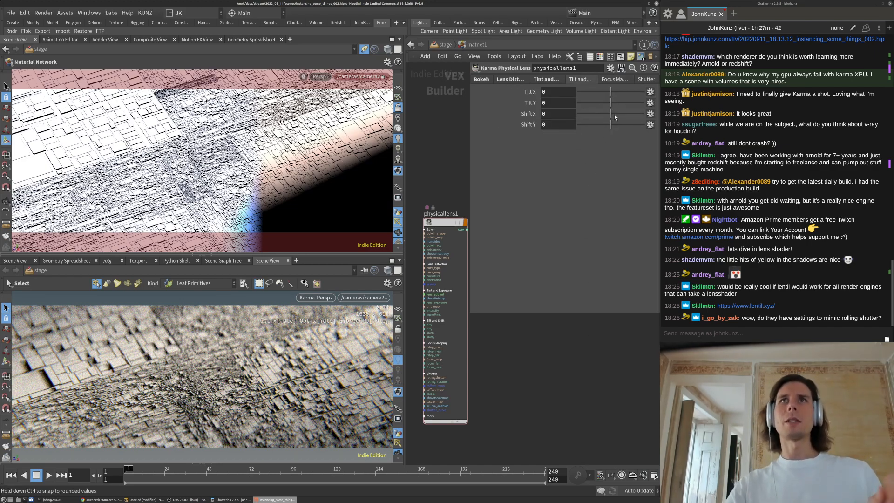
click(618, 103)
click(611, 103)
click(617, 125)
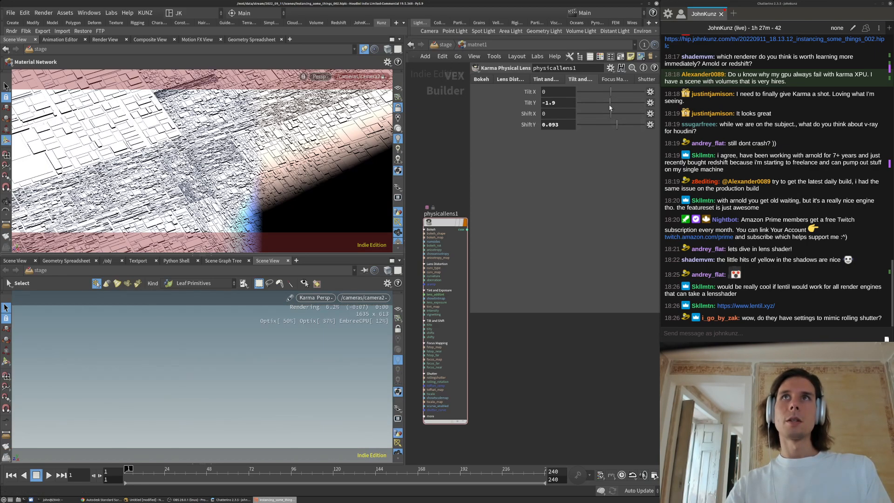
click(612, 125)
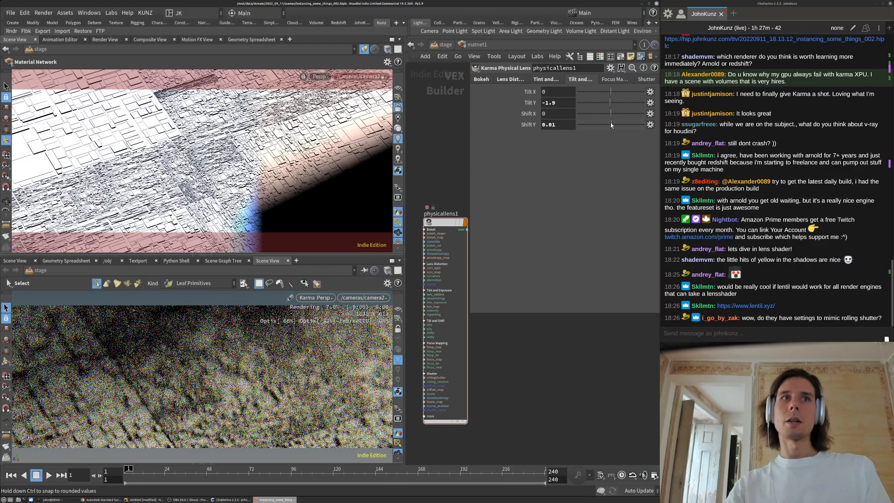
click(610, 125)
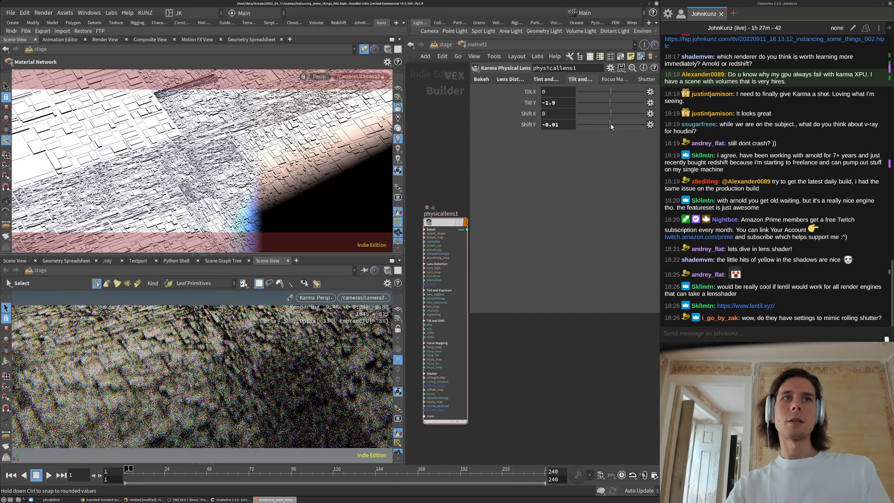
click(560, 126)
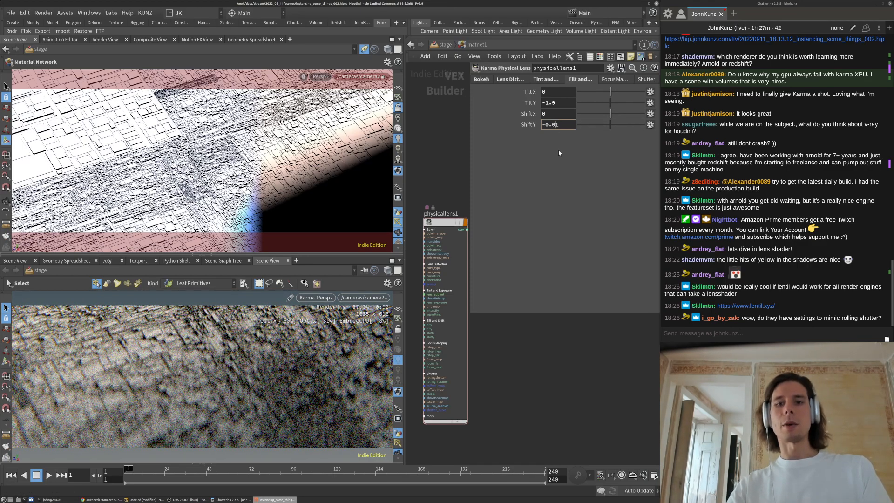
text(0)
key(Return)
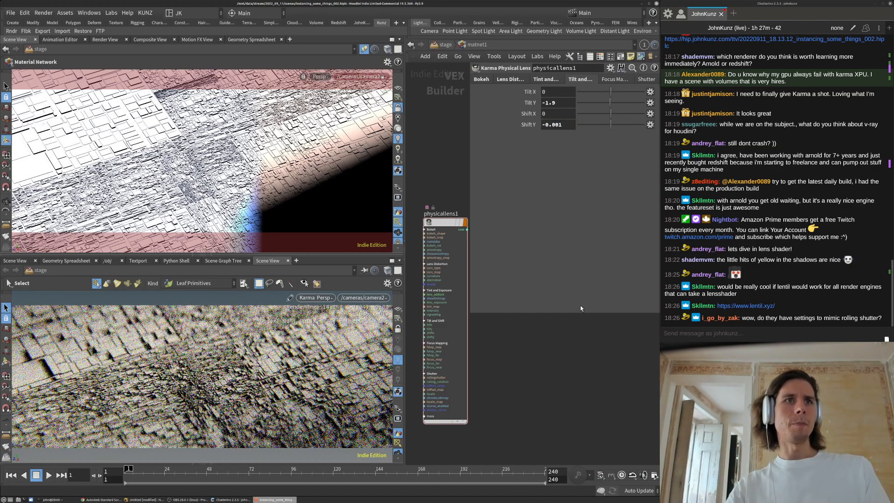
click(562, 128)
key(BackSpace)
text(5)
key(Return)
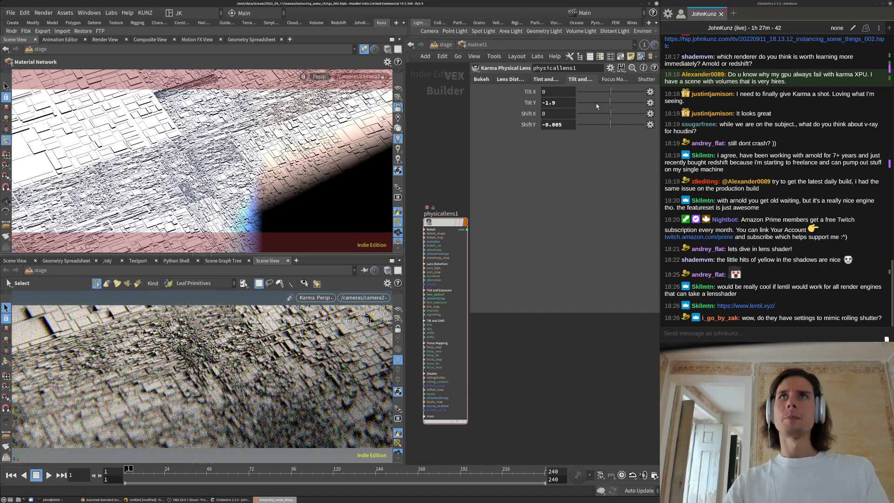
Set Tilt X to about 7.4 and settle Tilt Y at -19.2
click(604, 104)
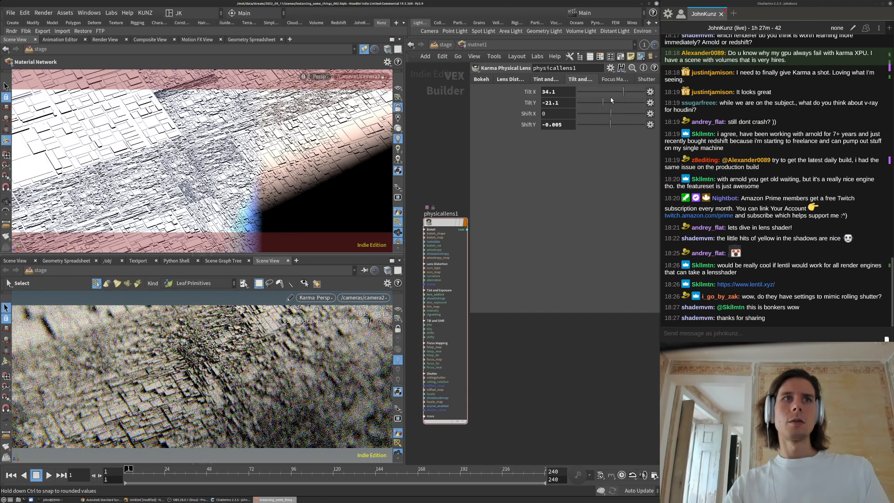
click(614, 93)
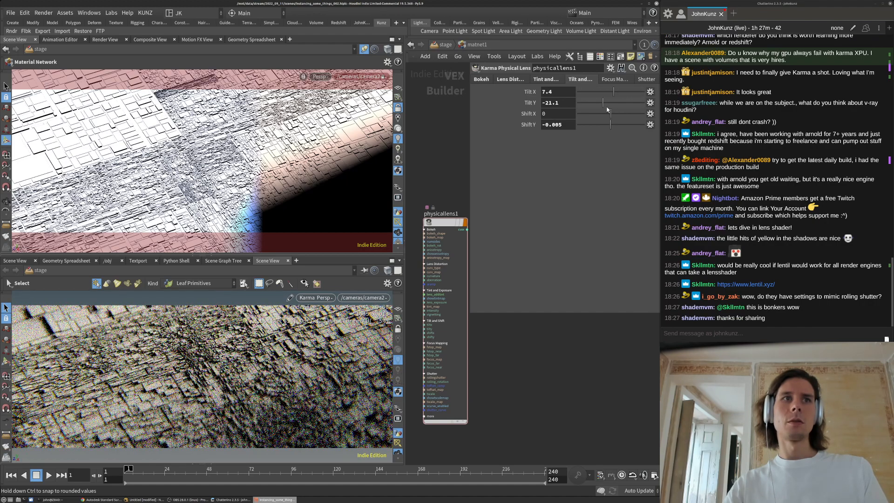
click(613, 103)
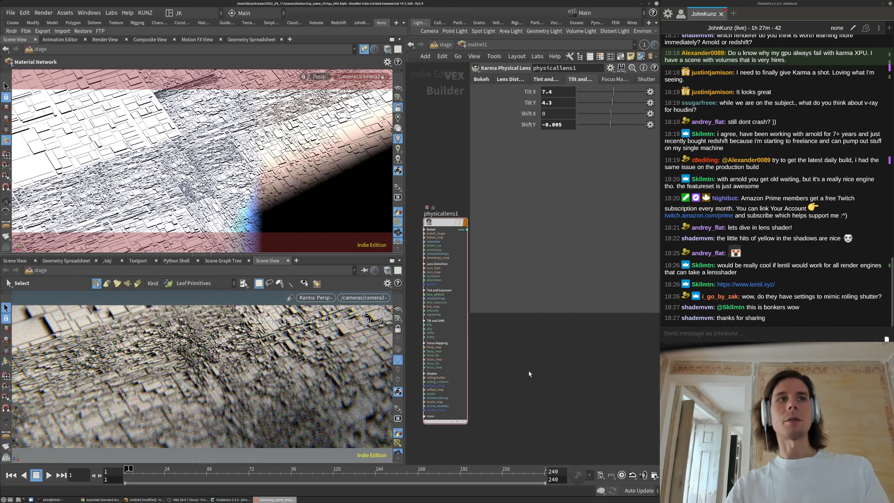
click(619, 104)
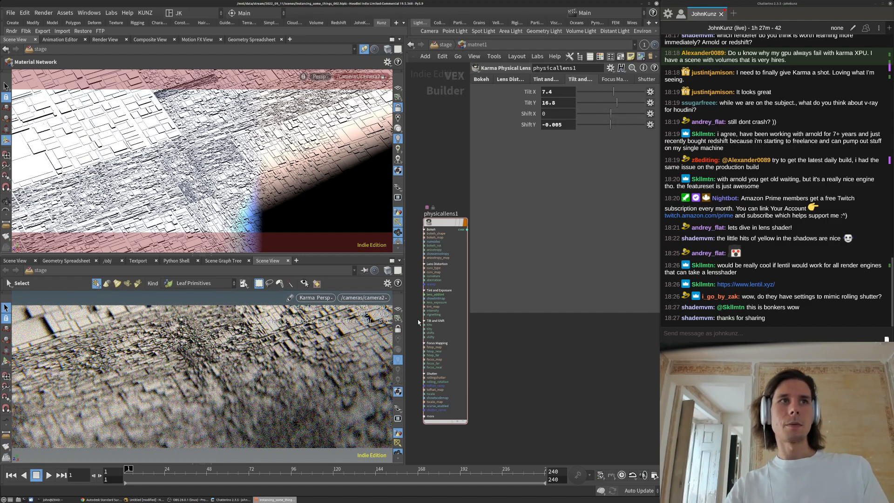
click(605, 104)
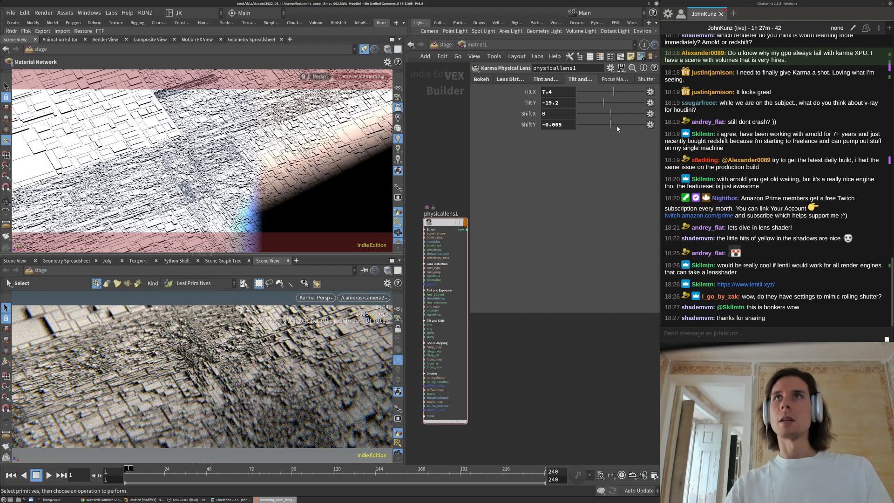
Refine Shift Y to -0.0015
click(564, 129)
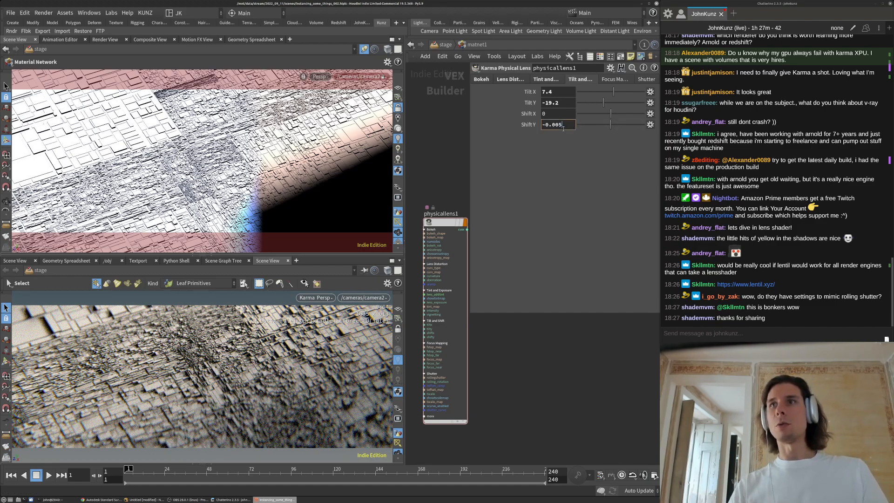
key(Home)
key(Delete)
key(Return)
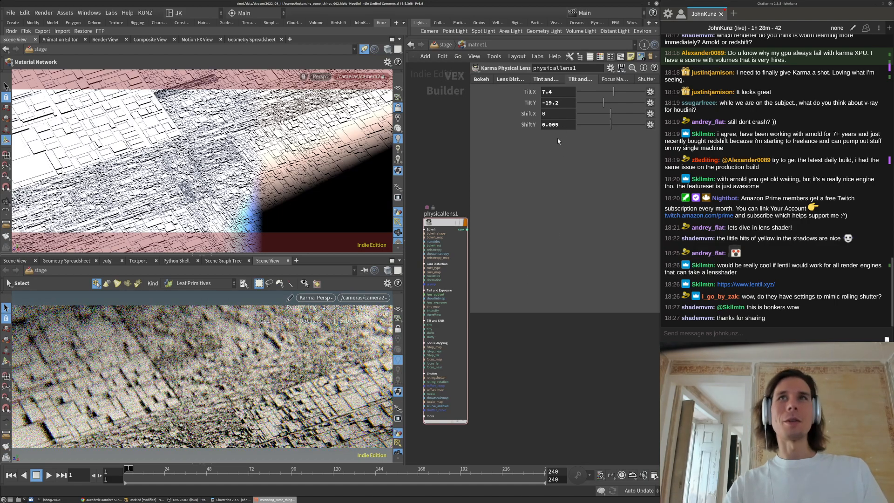
key(Return)
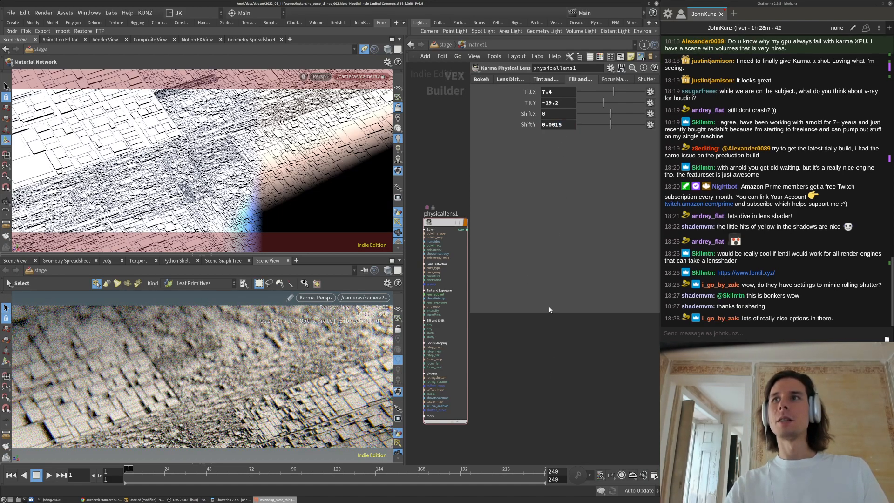
click(542, 125)
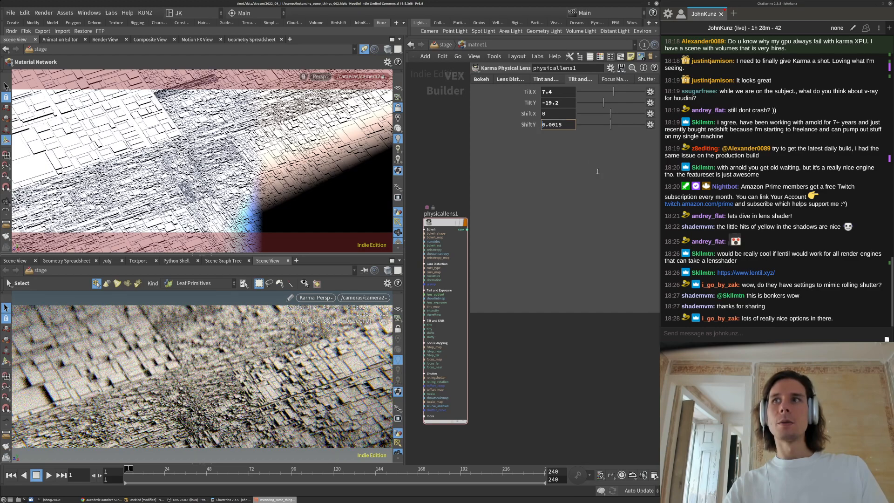
text(-)
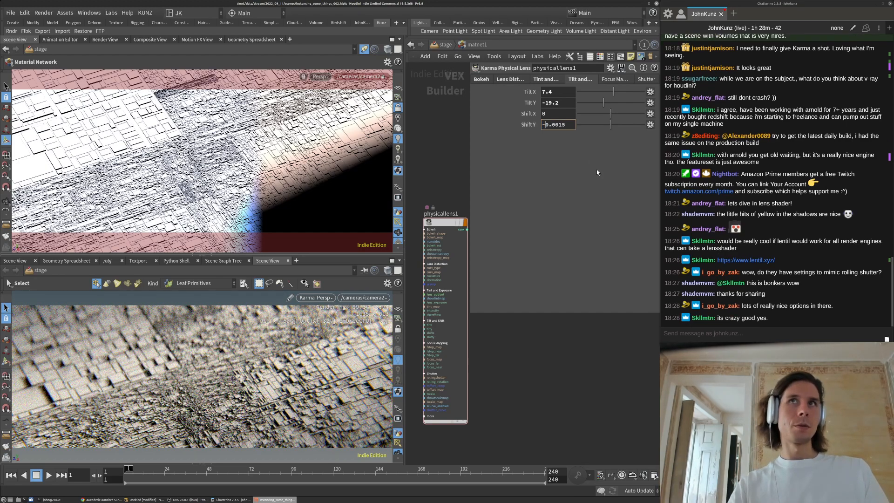
key(Return)
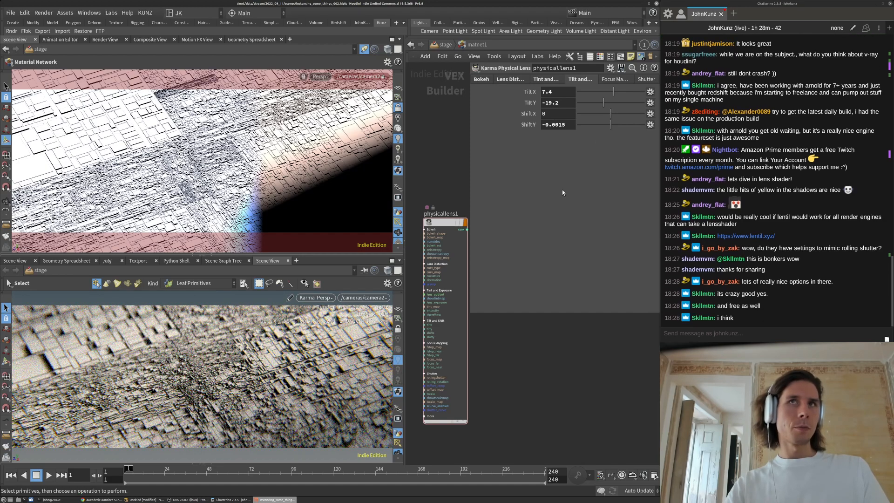
Type Shift X 0.0075 and Shift Y -0.0035 on physicallens1
drag(628, 113, 583, 121)
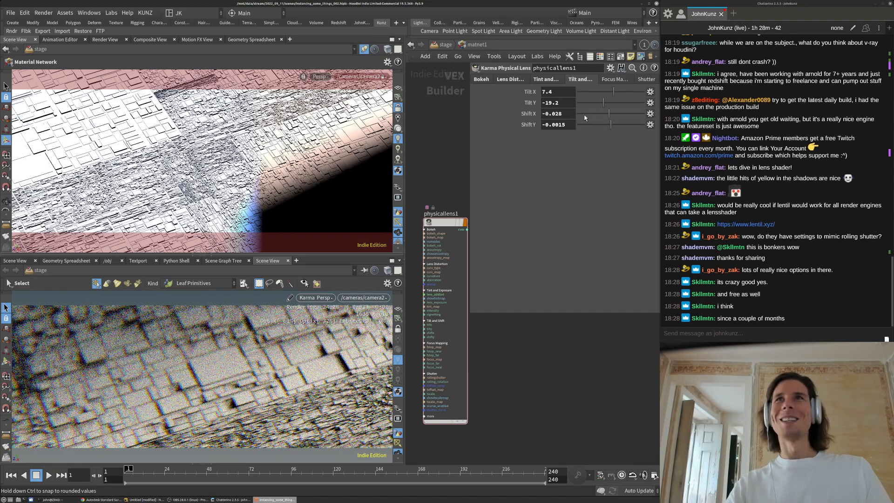
click(571, 113)
text(0)
key(Return)
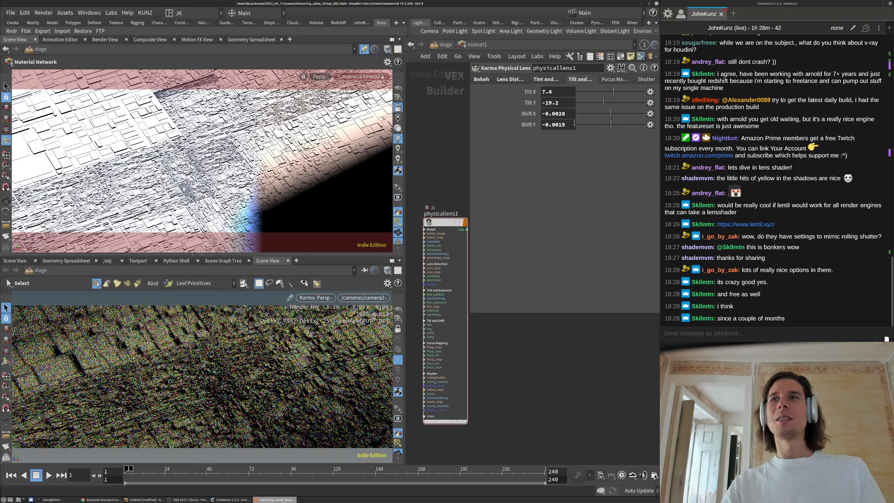
click(545, 114)
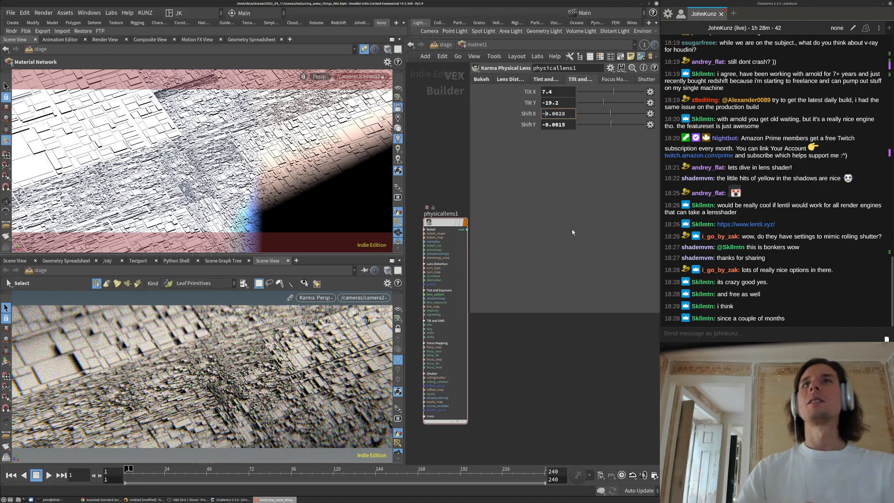
key(BackSpace)
key(Return)
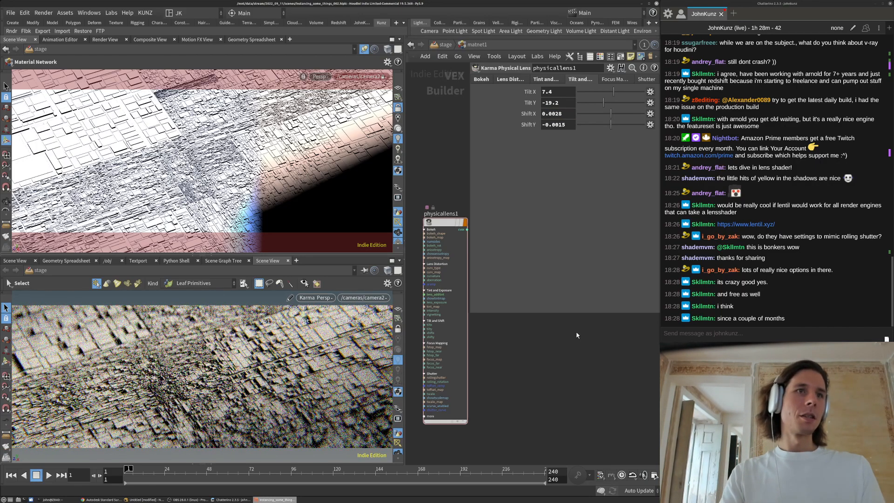
double_click(557, 116)
text(0075)
key(Return)
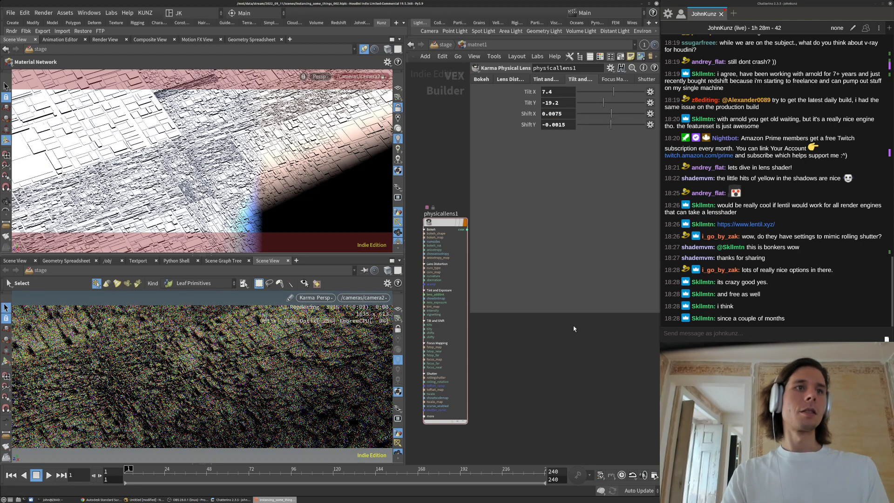
click(570, 127)
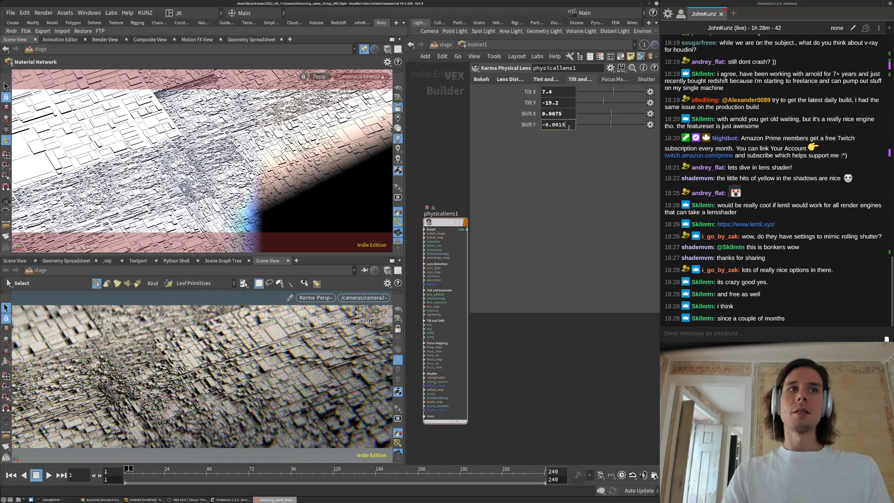
text(3)
key(Return)
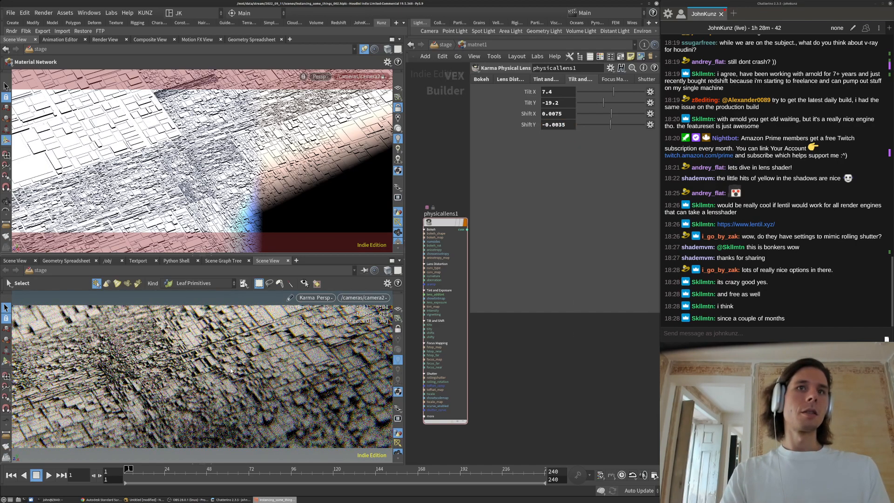
Bring Tilt X to 5.6 and settle Tilt Y at -21.1 after trying other values
drag(616, 92, 643, 115)
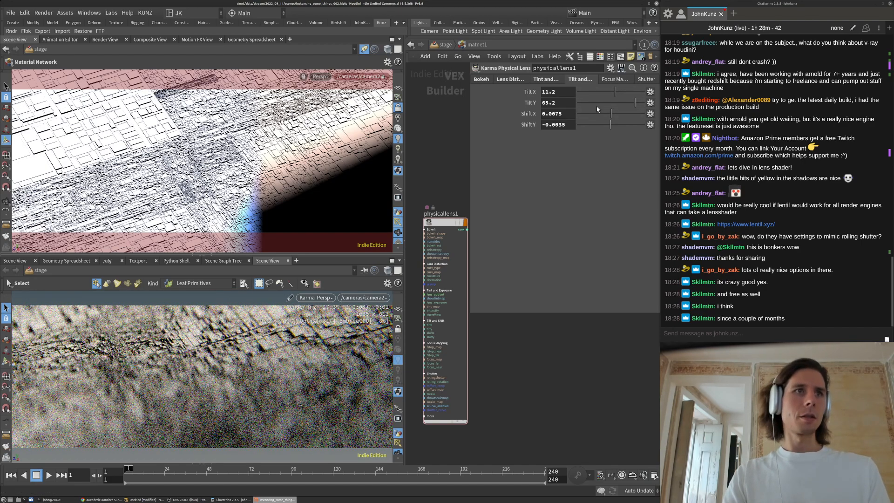
click(594, 103)
click(613, 91)
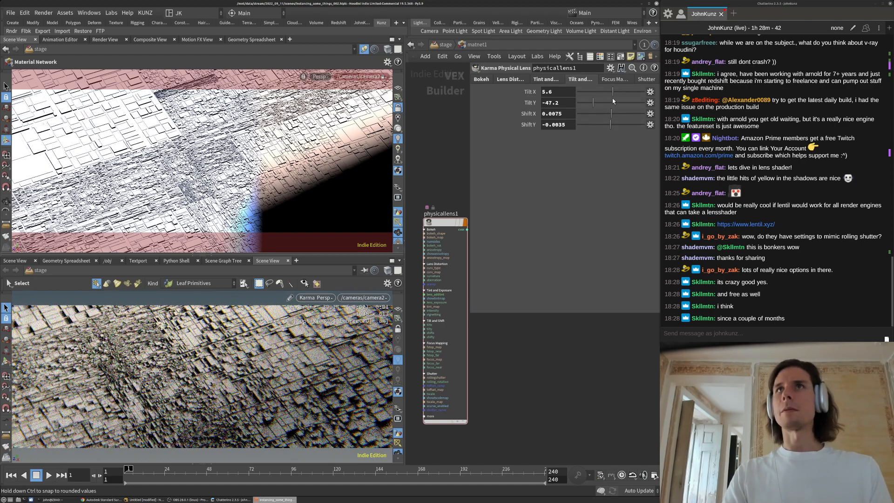
click(605, 103)
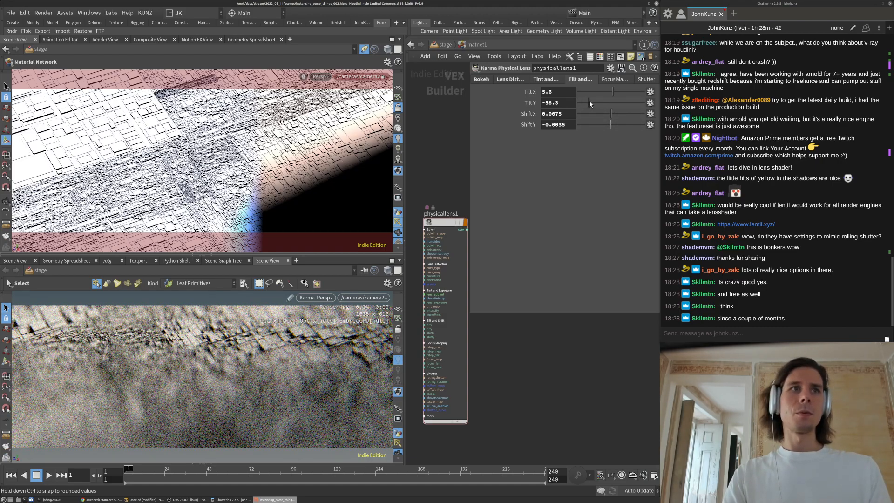
click(598, 103)
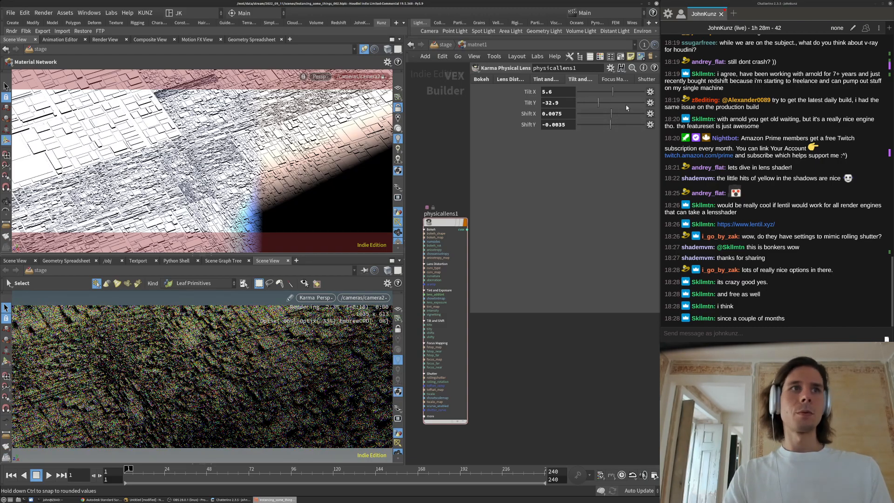
click(626, 105)
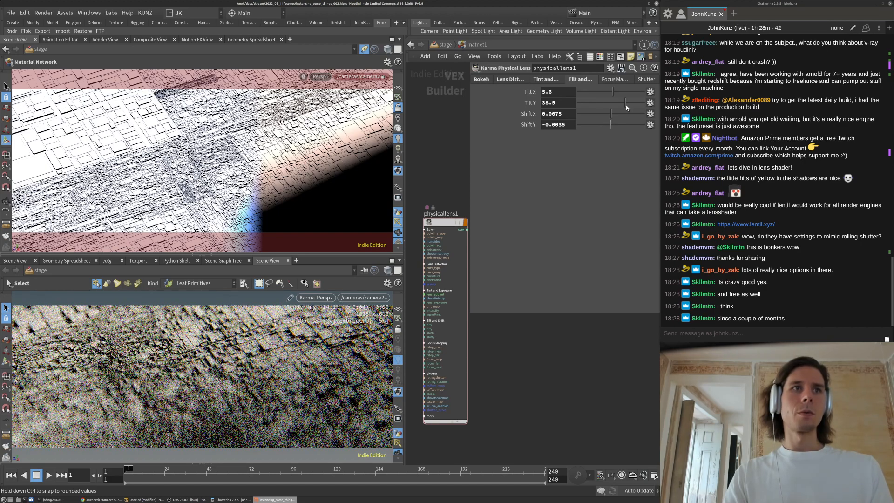
click(603, 103)
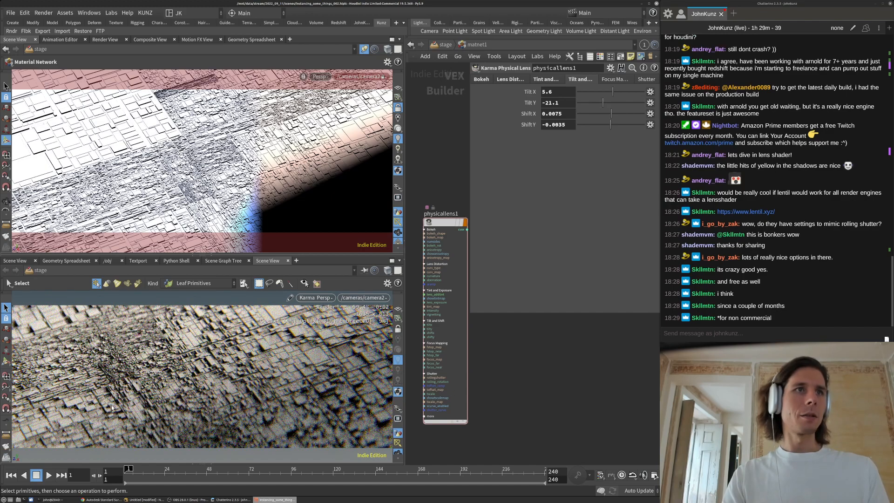
Set physicallens1's Amount of Aberration to 0.01
click(512, 79)
drag(555, 127, 548, 126)
text(1)
key(Return)
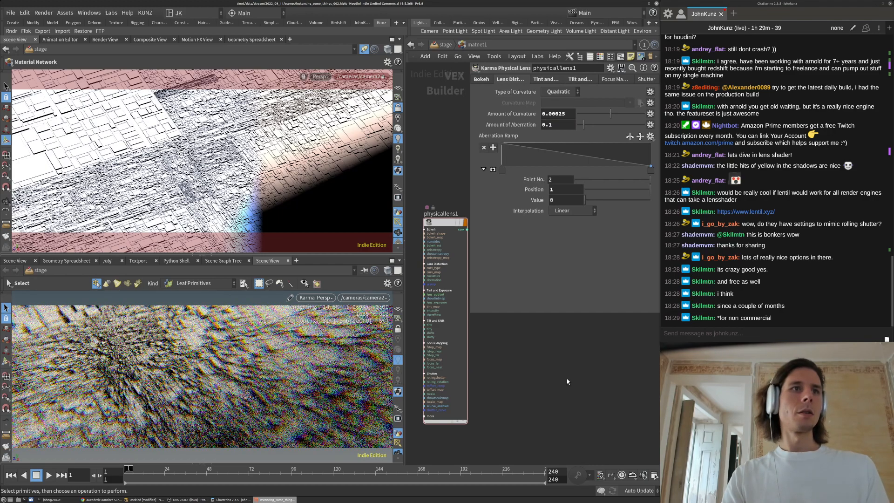
click(567, 129)
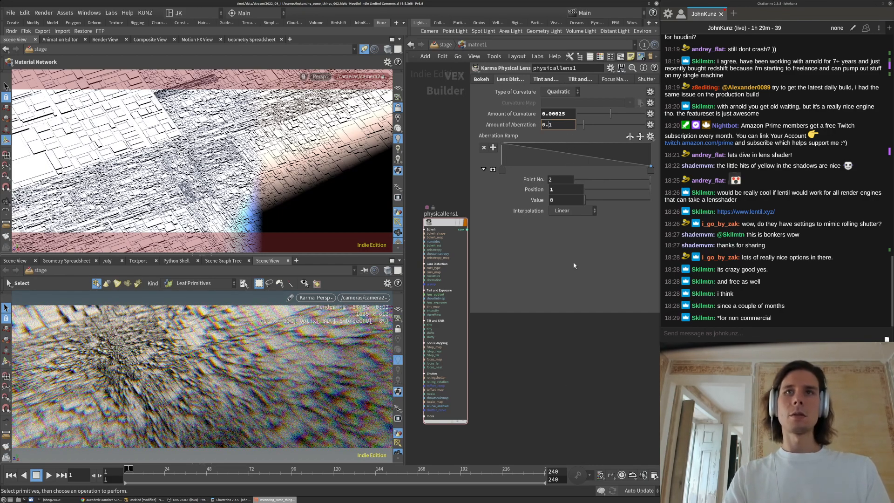
key(Return)
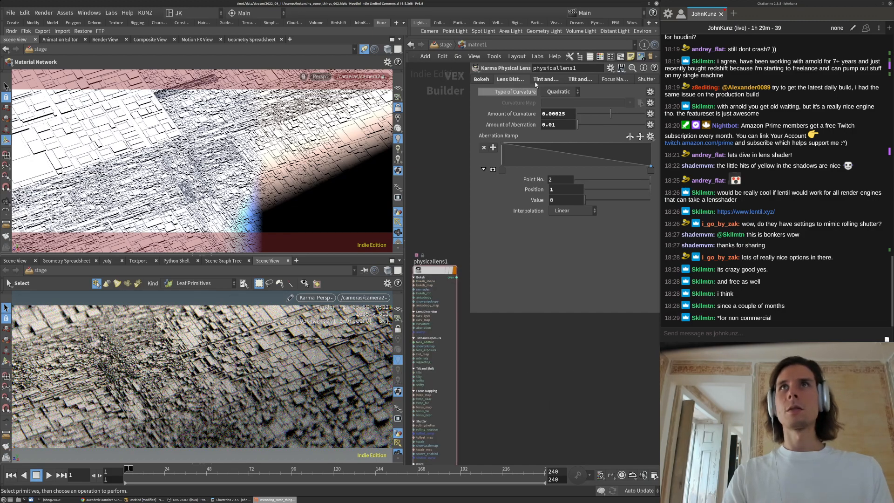
Set the lens Vignetting to 0.25
click(557, 80)
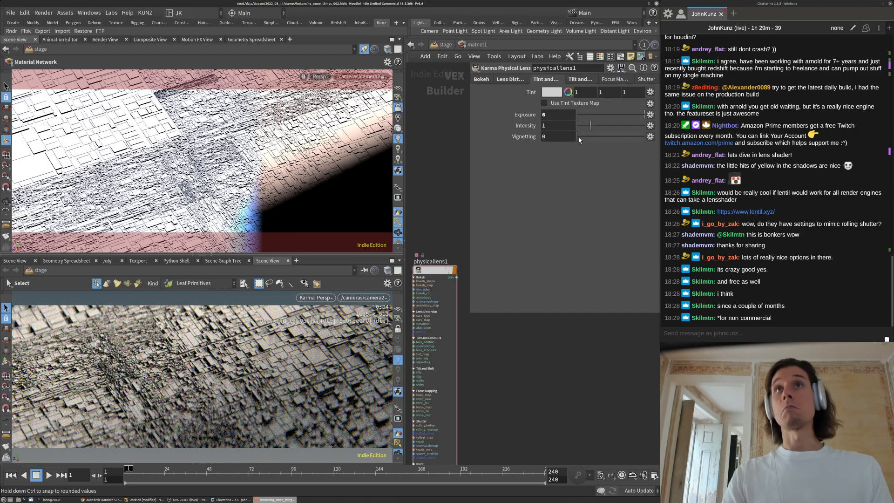
drag(605, 136, 633, 136)
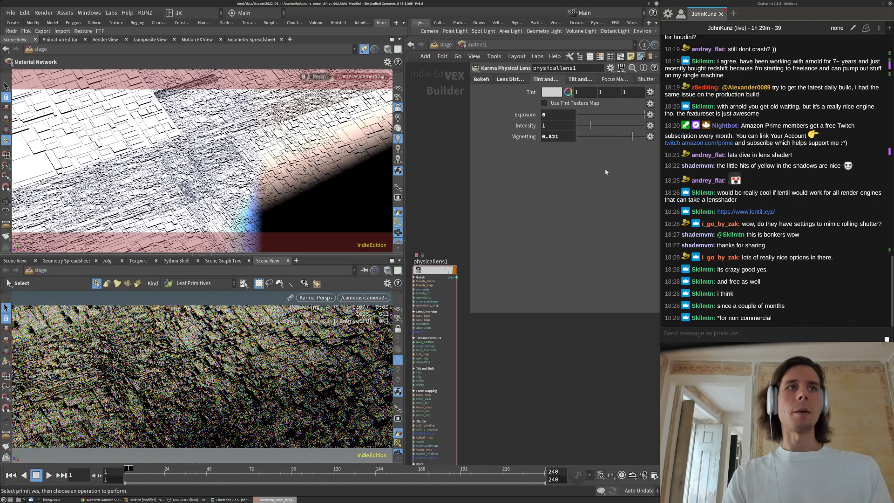
click(566, 137)
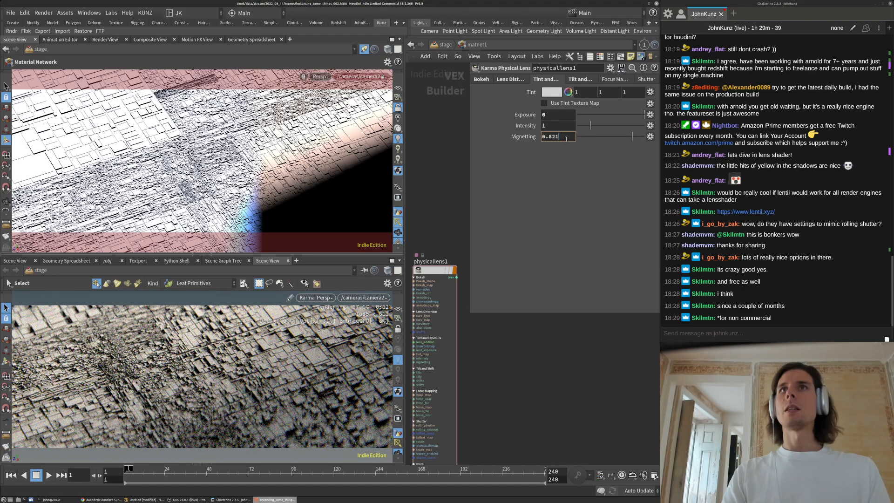
key(BackSpace)
key(BackSpace)
key(BackSpace)
text(25)
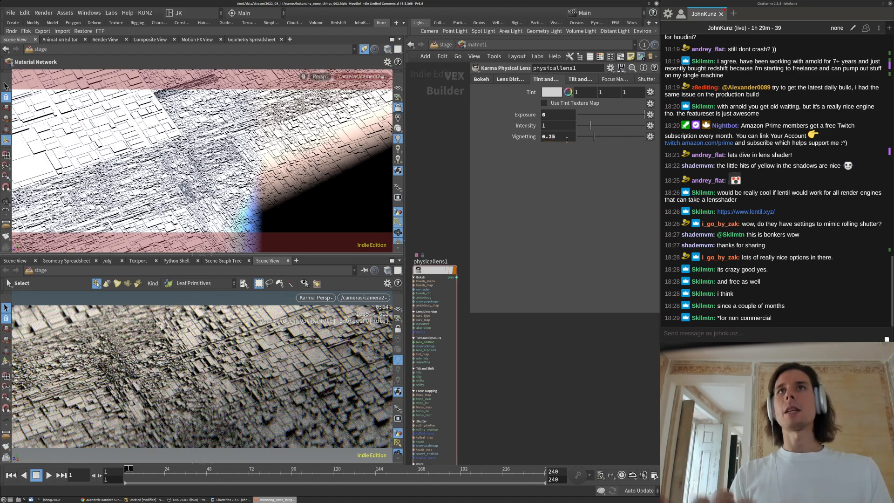
key(Return)
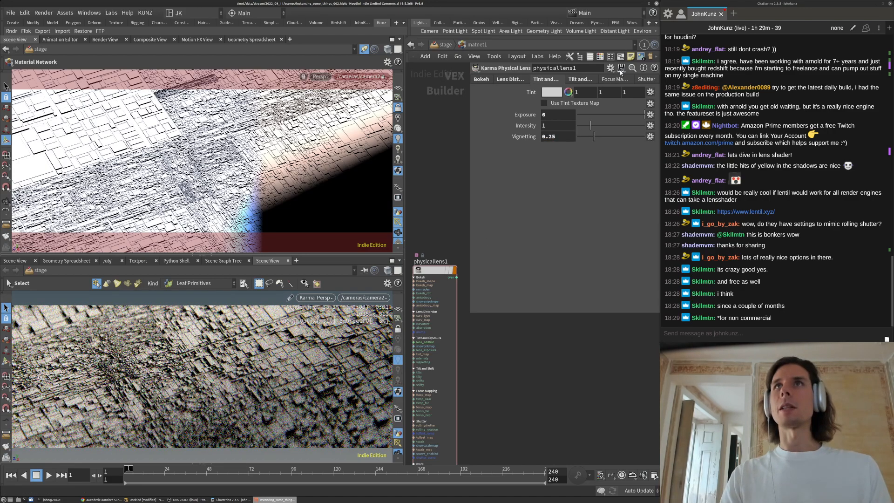
Browse the lens tabs, return to /stage and show camera2's parameters
click(589, 80)
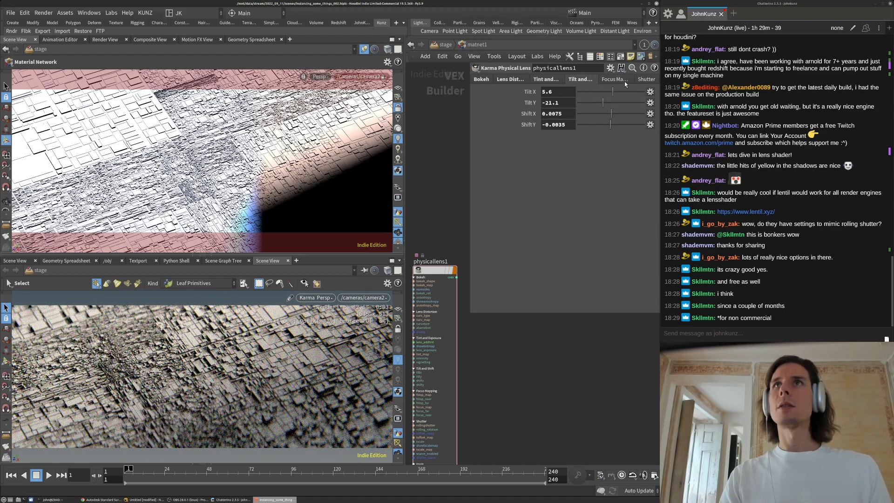
click(646, 79)
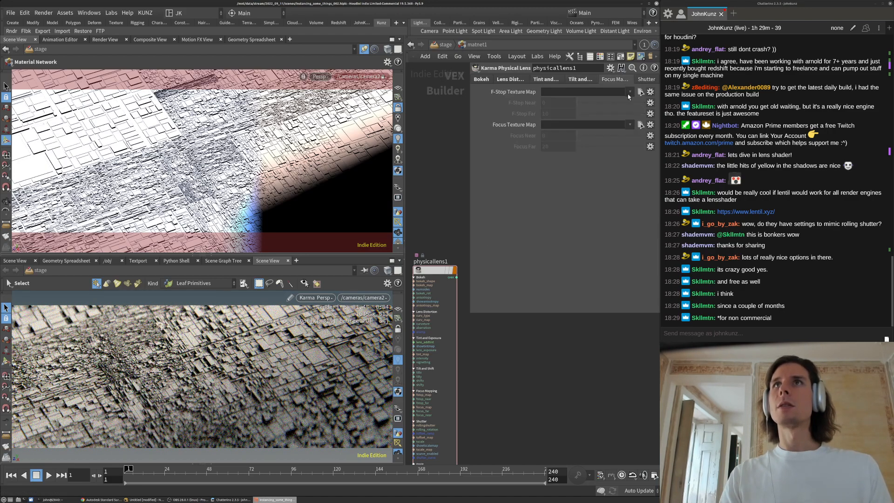
click(476, 80)
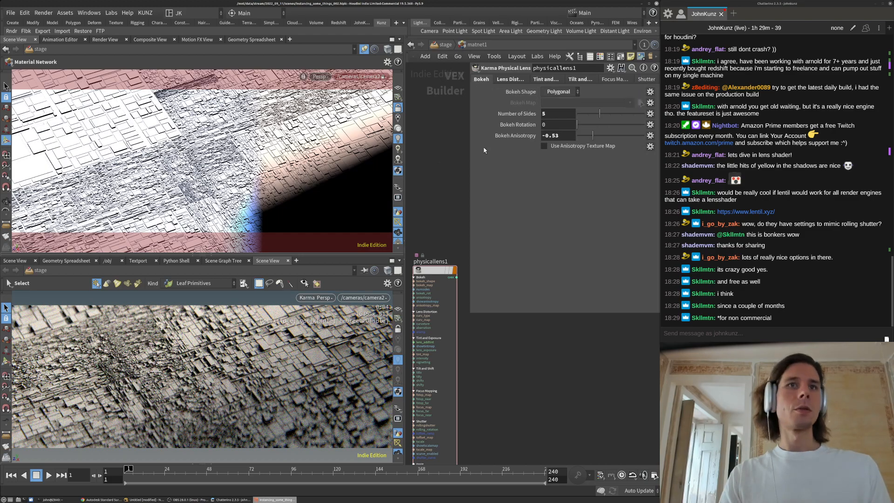
click(446, 44)
click(451, 319)
middle_drag(543, 241, 536, 294)
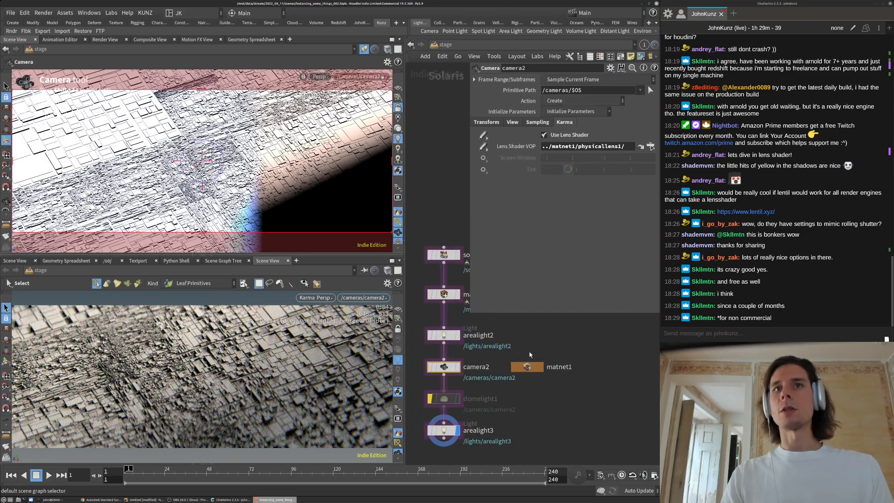
Check camera2's focal length, then set its F-Stop to .4 after trying .05 and .1
click(512, 123)
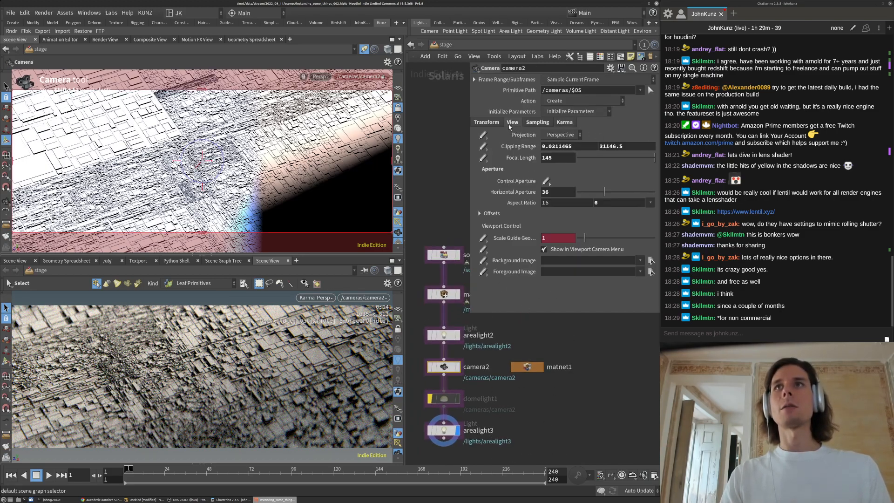
click(560, 156)
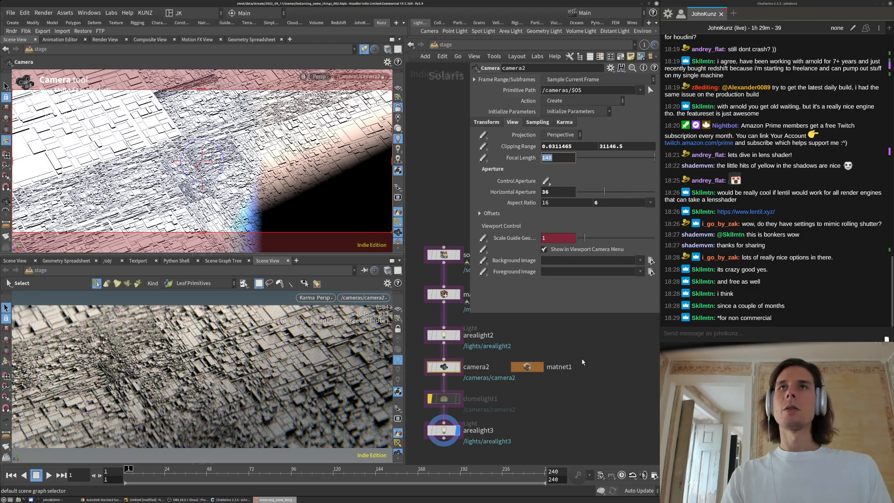
click(540, 123)
double_click(547, 169)
text(05)
key(Return)
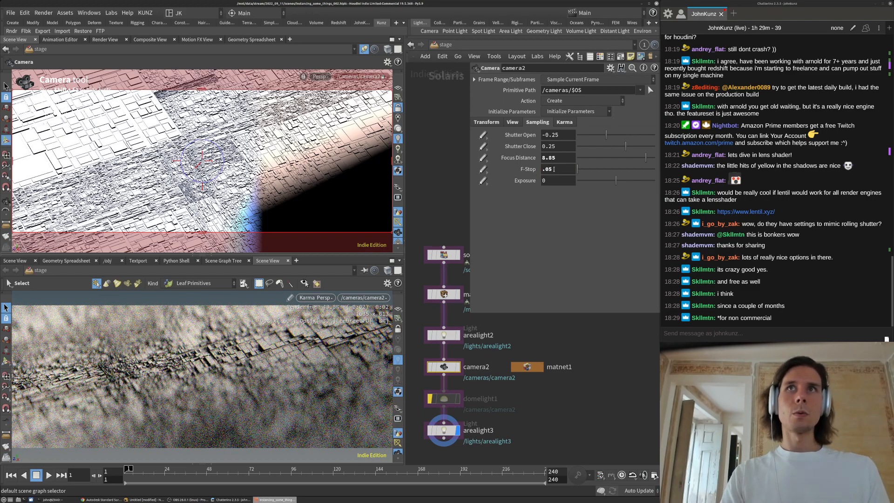
text(1)
key(Return)
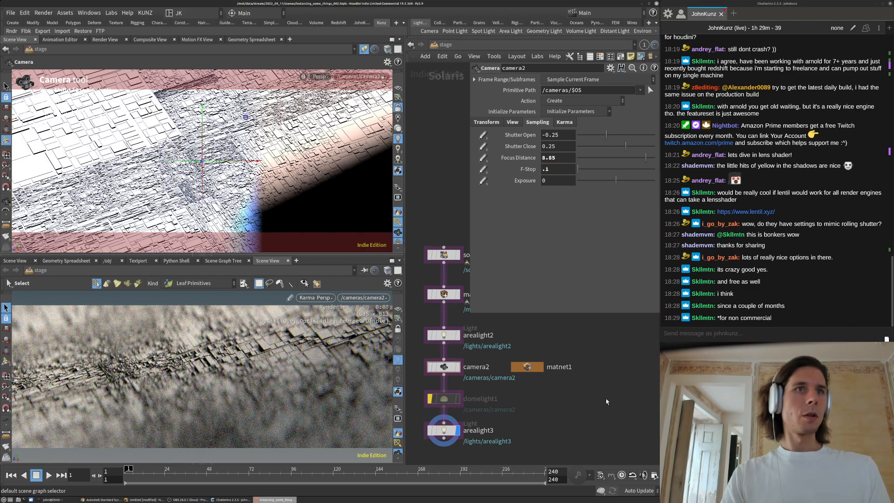
click(563, 172)
key(BackSpace)
text(4)
key(Return)
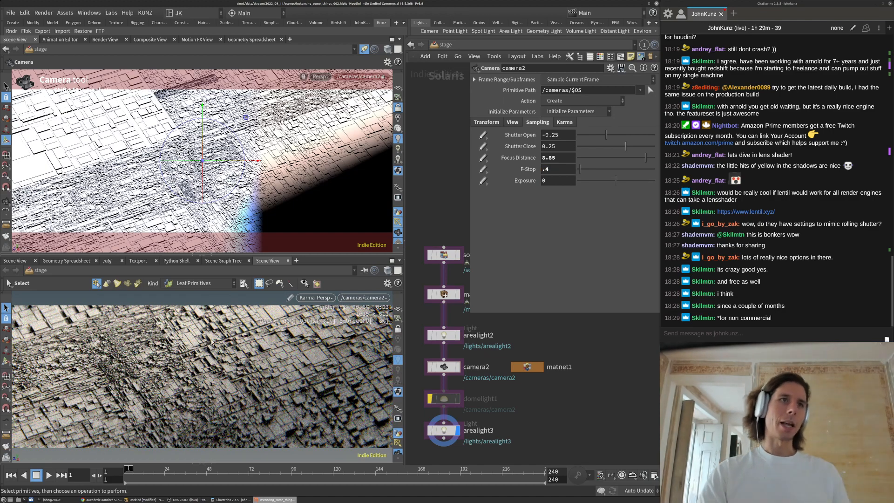
scroll(462, 343, down, 2)
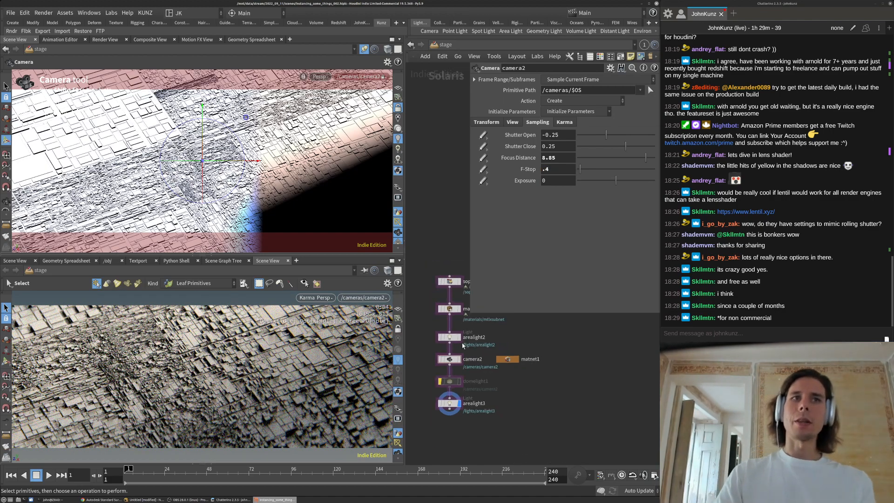
Enter sopcreate1 and save the scene as instancing_some_things_003.hiplc
double_click(450, 282)
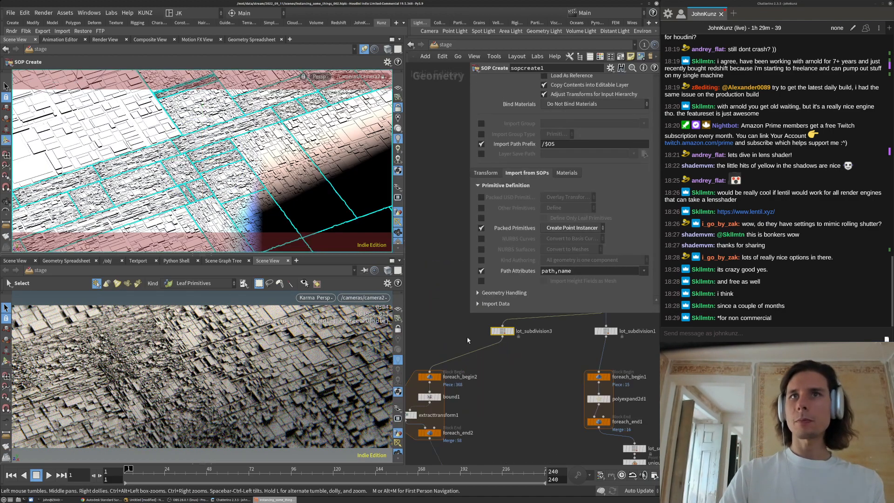
click(11, 13)
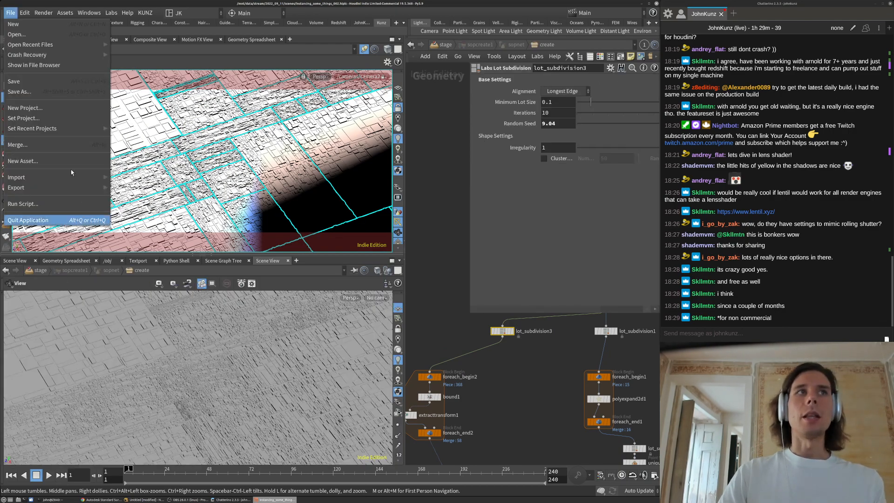
click(42, 91)
click(370, 224)
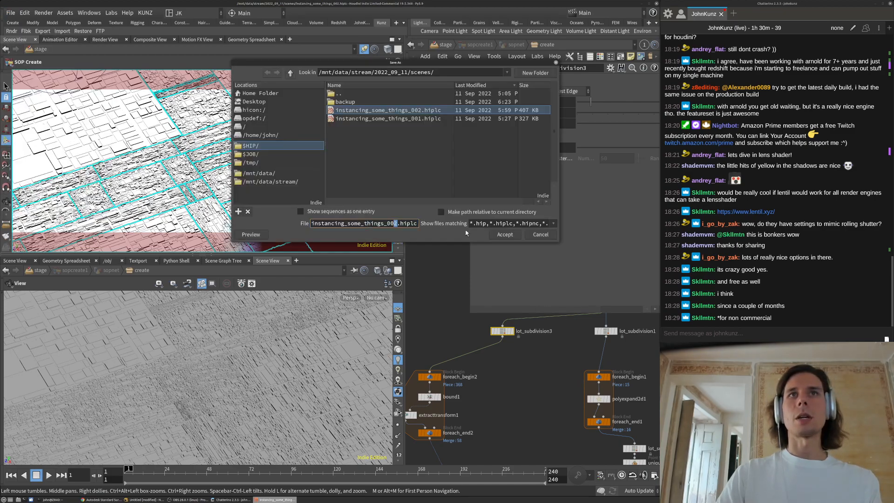
click(498, 235)
Return the viewport to the stage and switch its renderer to Houdini GL
scroll(453, 326, down, 5)
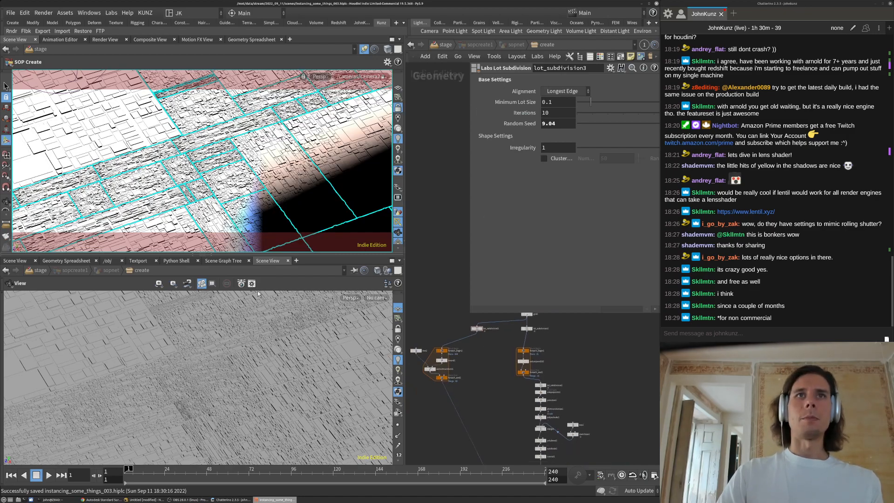
click(379, 270)
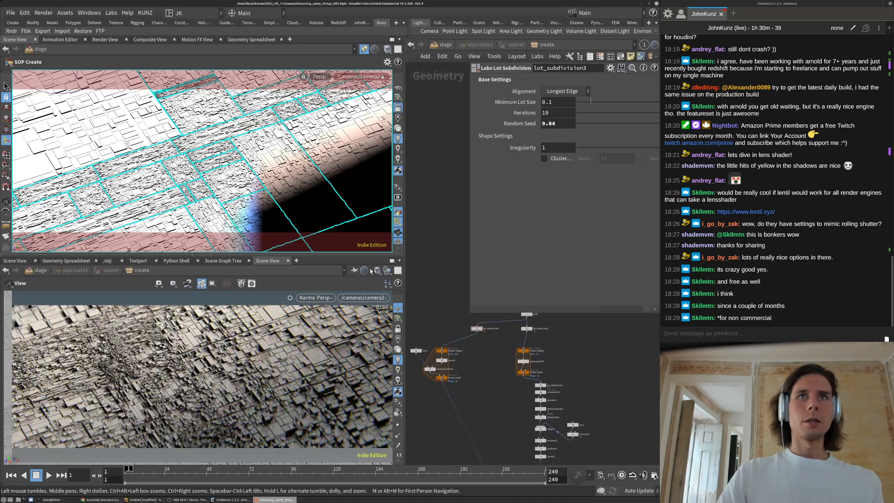
click(365, 270)
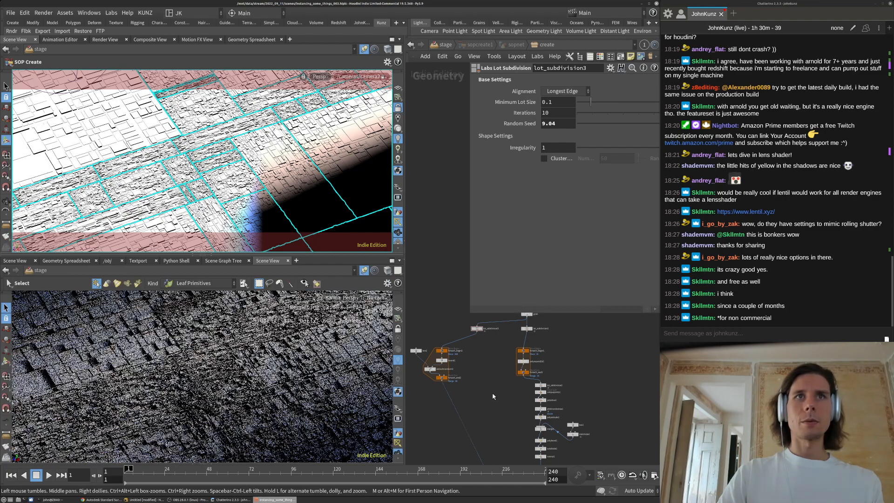
middle_drag(482, 419, 480, 395)
scroll(479, 395, down, 3)
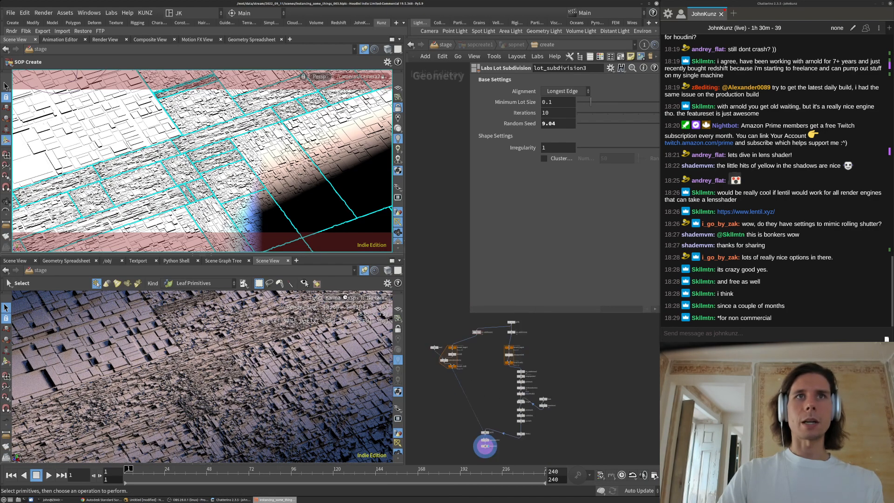
click(346, 297)
click(359, 99)
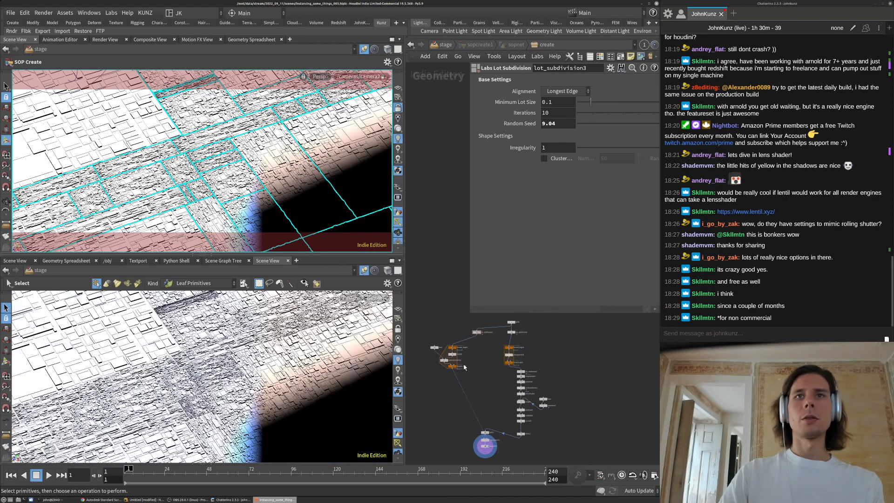
scroll(516, 441, up, 3)
scroll(516, 441, up, 1)
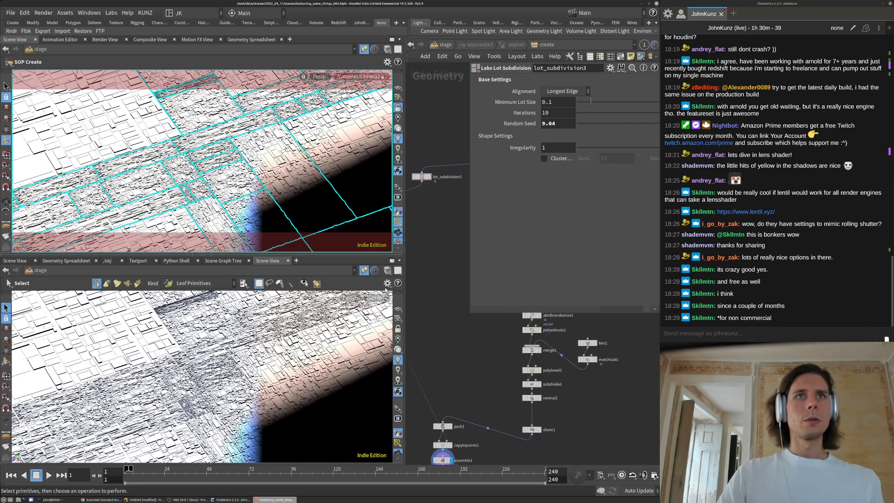
Look through camera2 and render the lower viewport in Karma
click(375, 298)
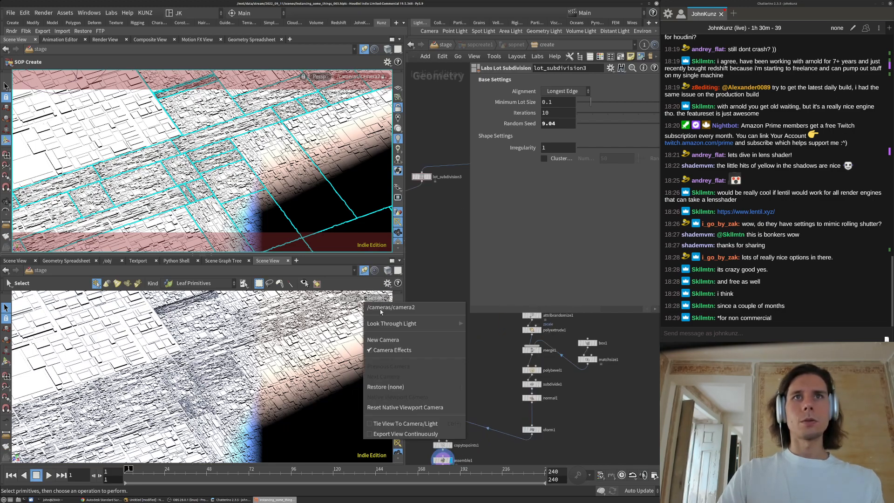
click(383, 310)
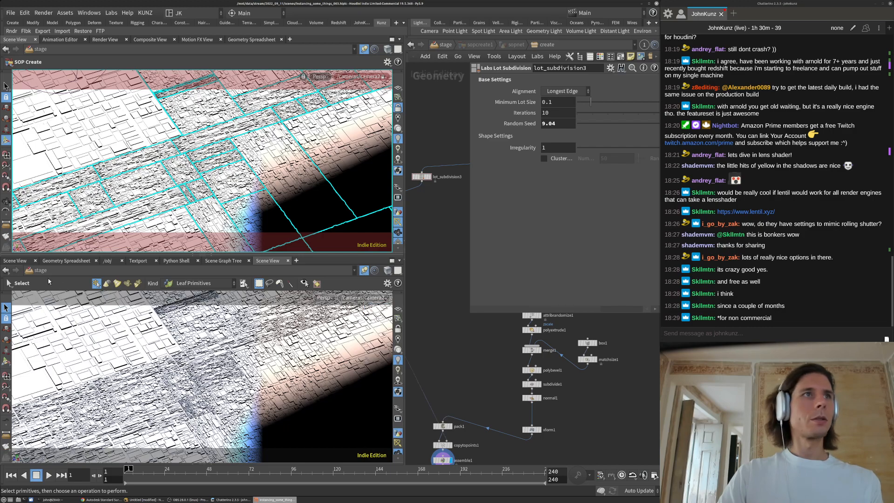
click(323, 298)
click(334, 109)
middle_drag(427, 386, 432, 340)
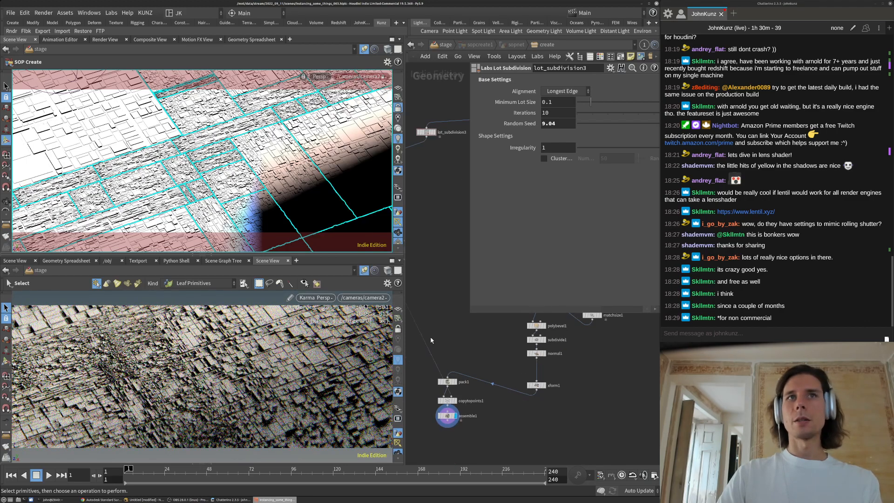
scroll(521, 410, up, 3)
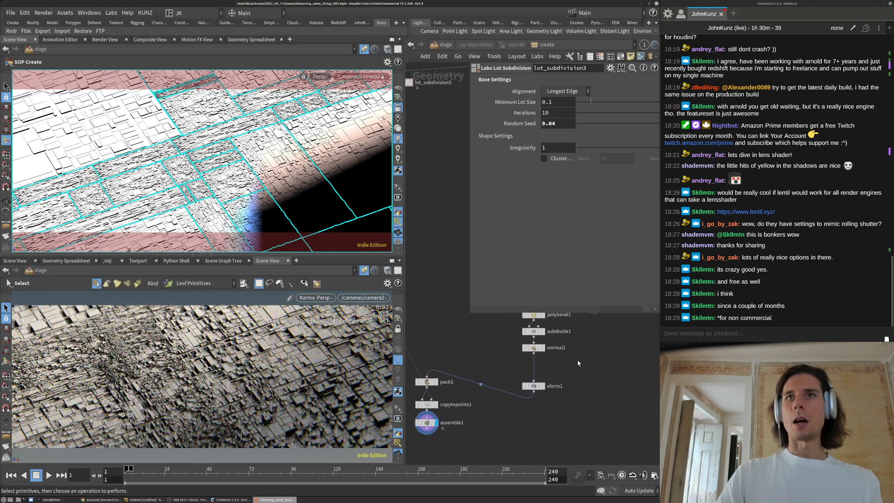
Set polyextrude1's Distance to 2.5
click(477, 334)
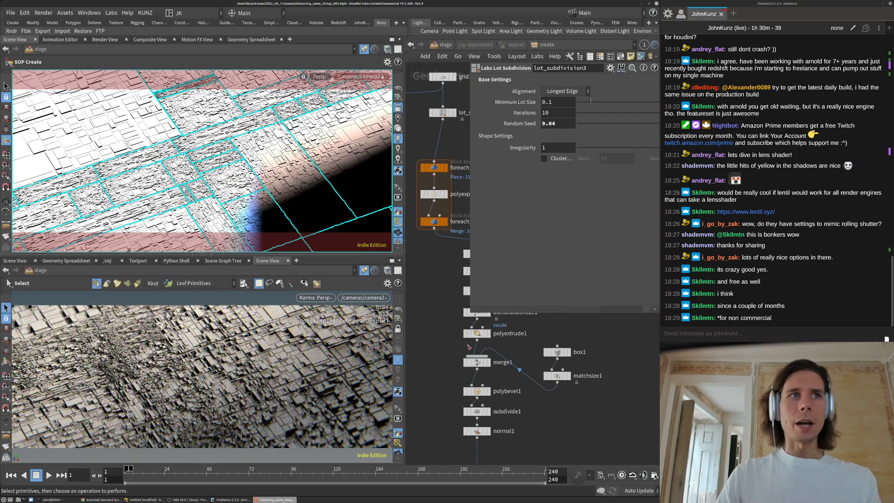
drag(546, 94, 541, 95)
text(2.5)
key(Return)
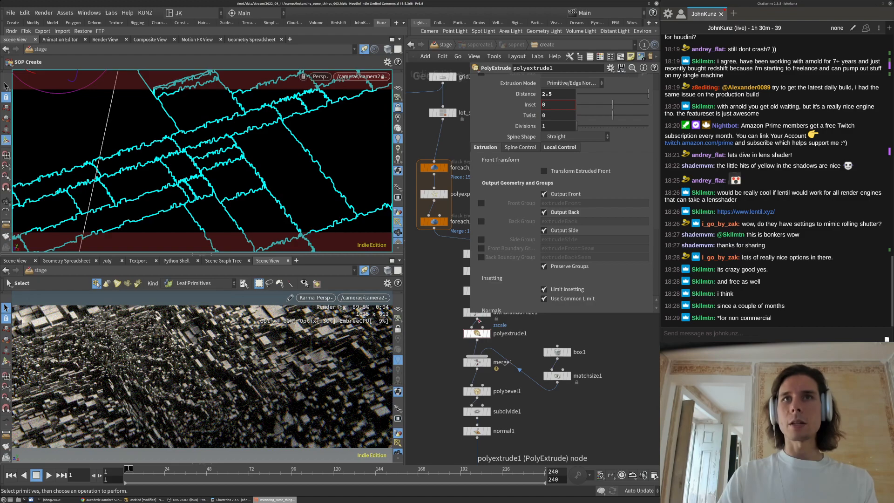
Select attribrandomize1 and set Fit Value 0 To 0.8 after trying 0.92, 0.6 and 0.9
middle_drag(554, 315, 551, 347)
drag(561, 342, 439, 347)
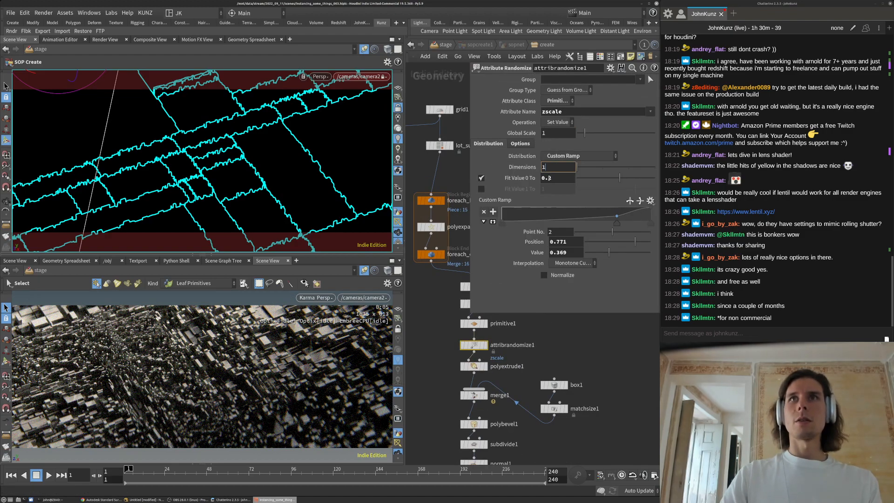
click(547, 178)
text(9)
key(Return)
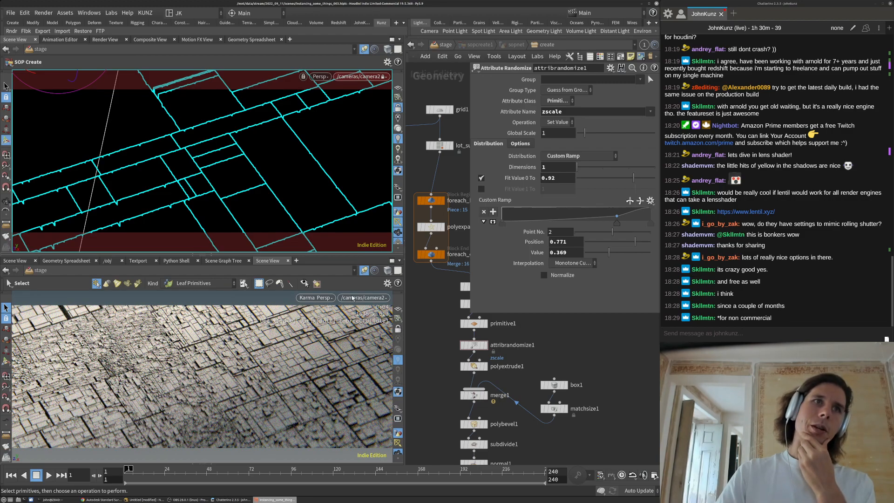
drag(556, 178, 548, 179)
text(6)
key(Return)
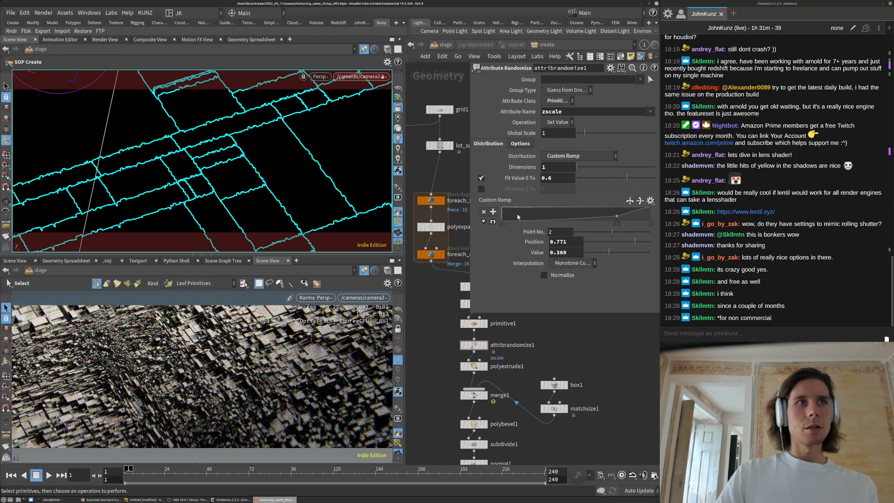
click(564, 177)
key(BackSpace)
text(9)
key(Return)
key(BackSpace)
text(8)
key(Return)
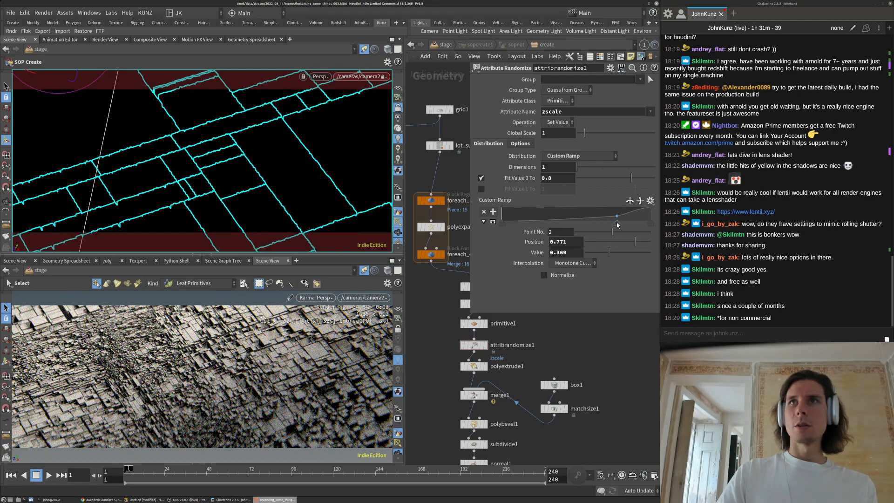
Give ramp point 2 value 0.1 at position 0.9 and pick a new Global Seed
text(1)
key(Return)
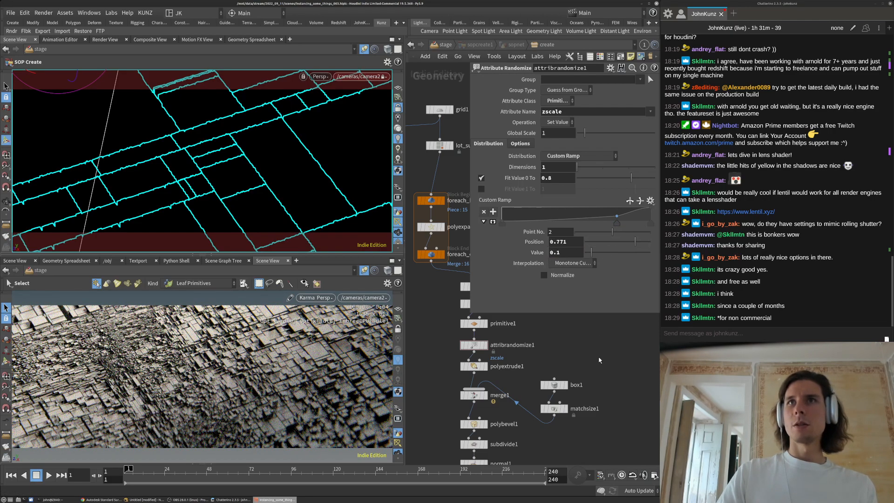
click(557, 242)
text(9)
key(Return)
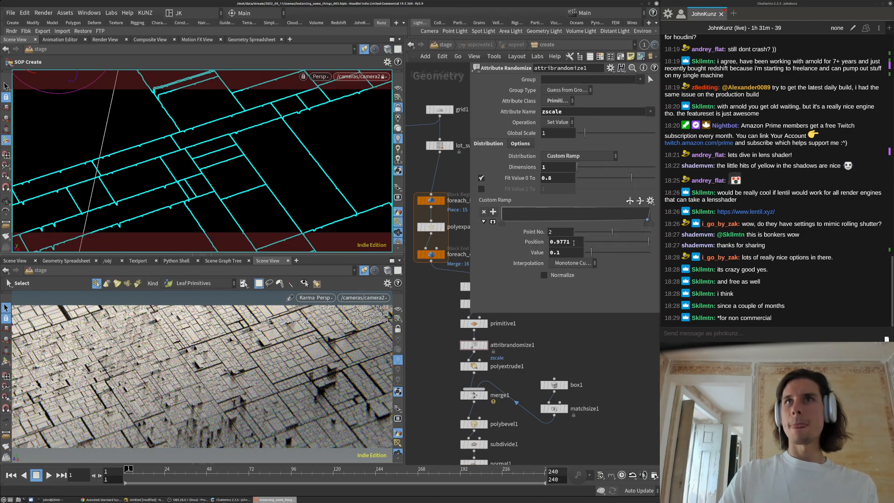
double_click(558, 247)
text(9)
key(Return)
click(520, 144)
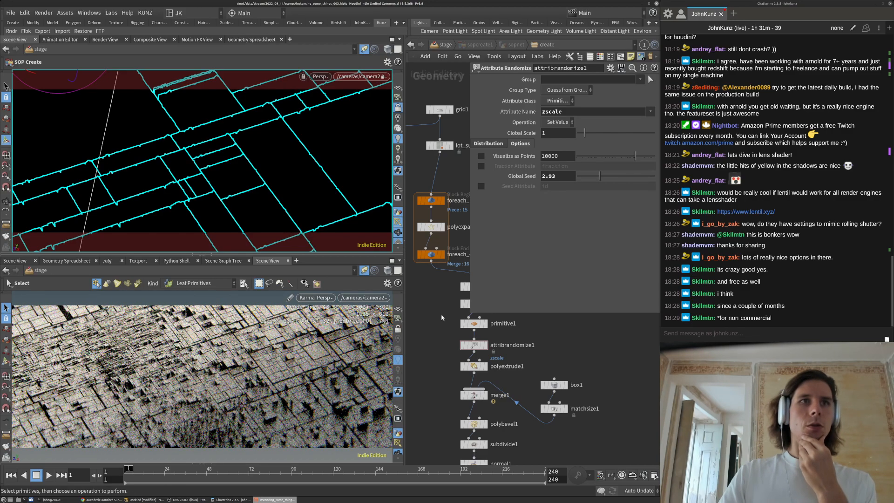
click(620, 175)
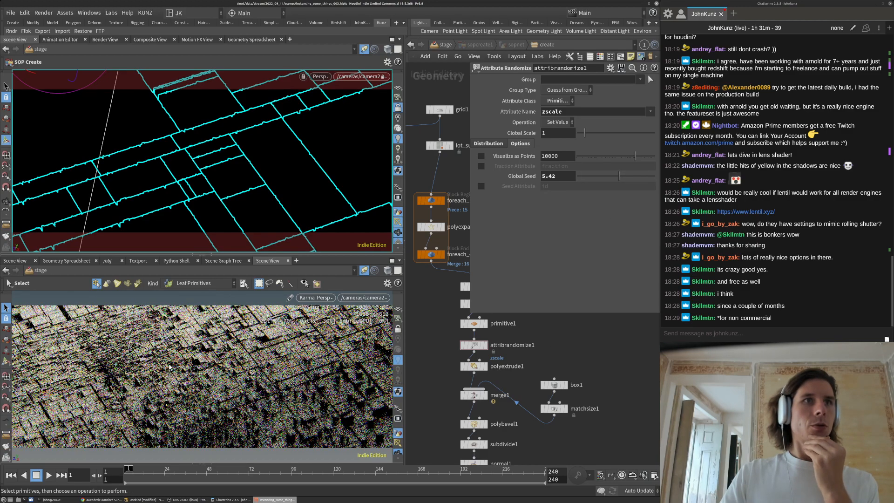
Back at the stage level, set arealight2's exposure, trying 15 and then 14
click(445, 45)
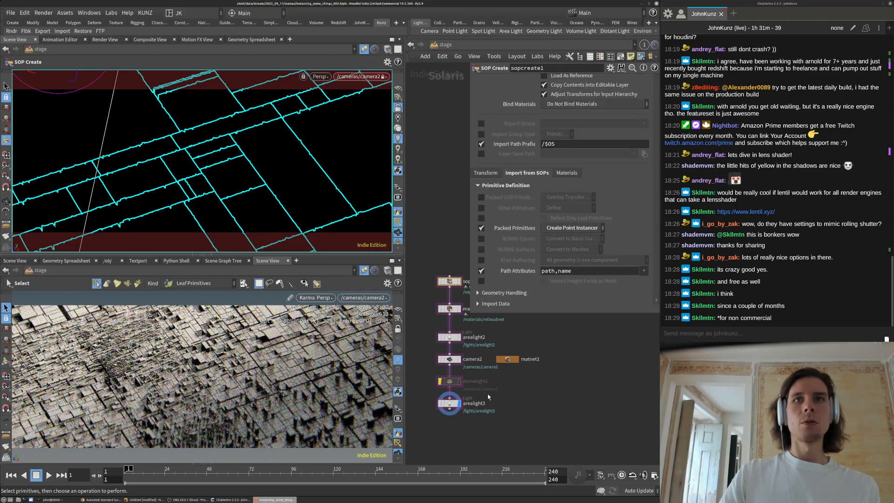
click(449, 337)
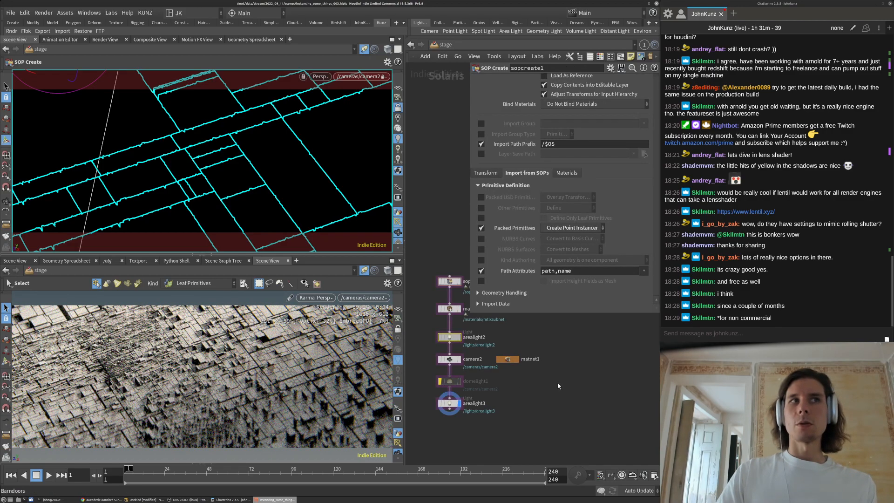
key(Return)
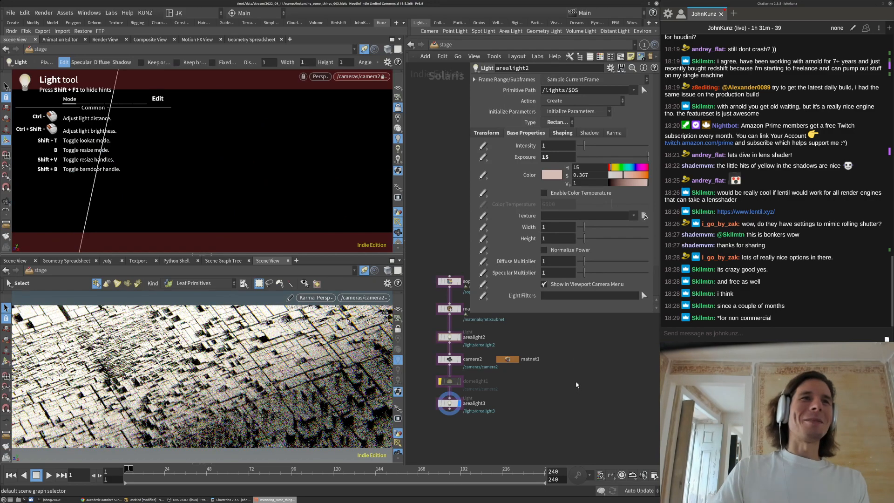
click(556, 157)
key(BackSpace)
text(4)
key(Return)
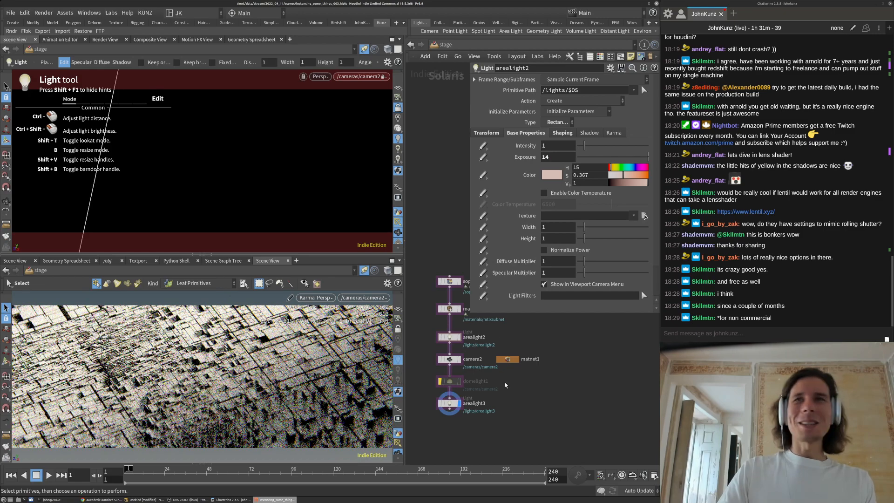
Set arealight3's exposure to 8, after trying 10 and 14
double_click(553, 159)
text(10)
key(Return)
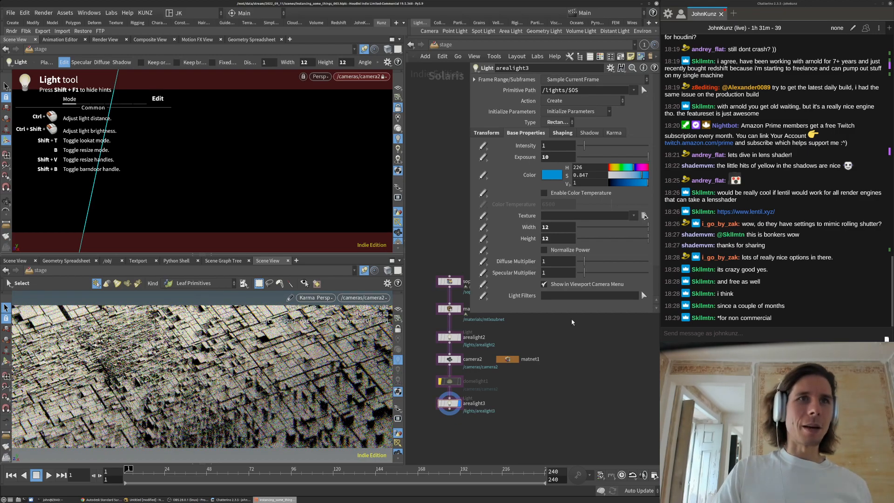
double_click(559, 157)
text(14)
key(Return)
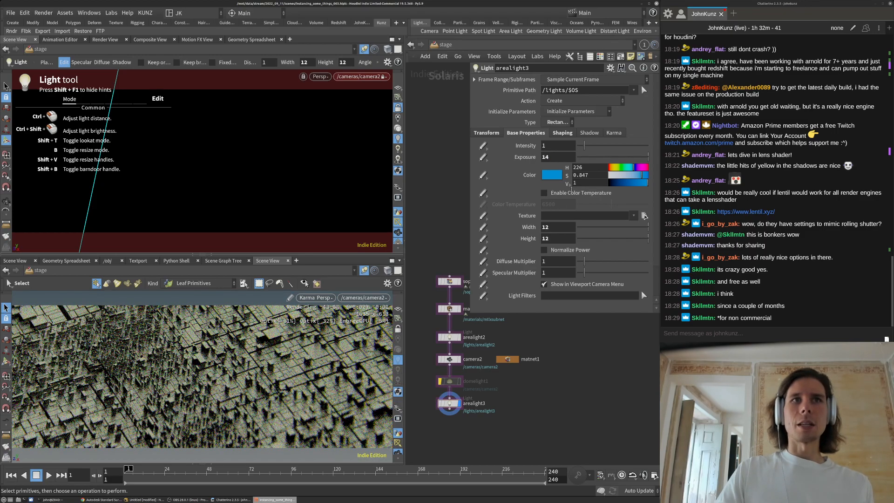
double_click(559, 157)
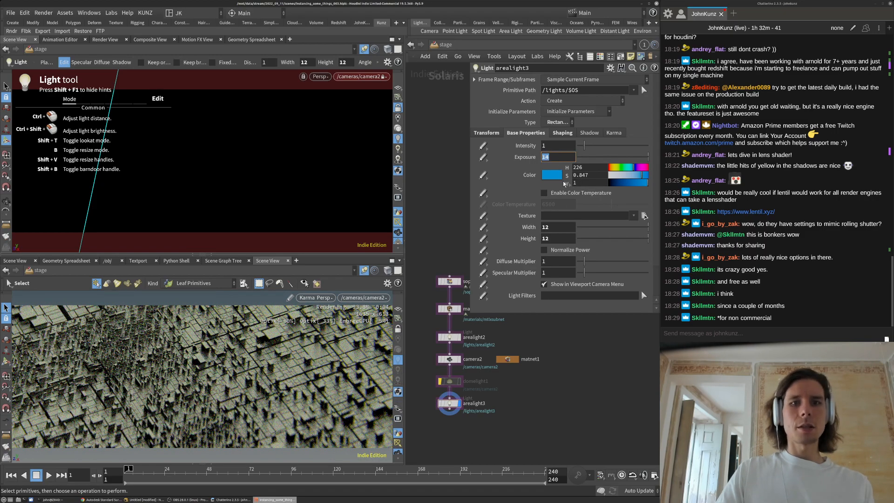
text(8)
key(Return)
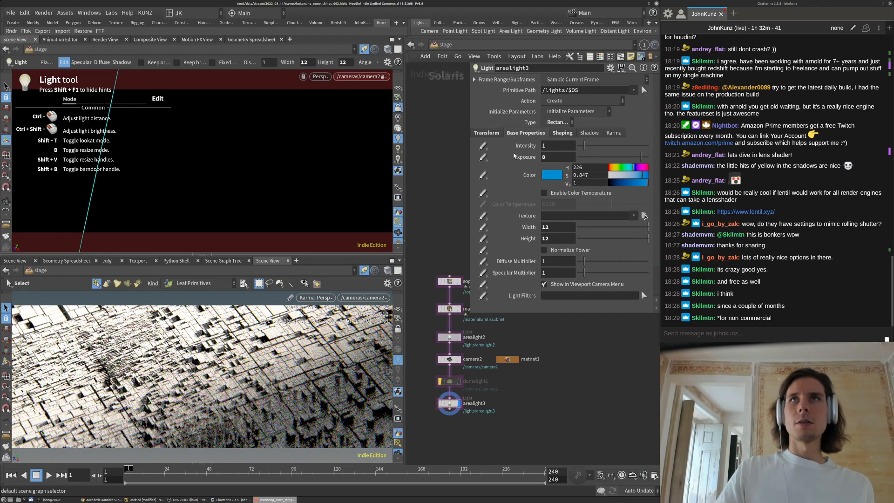
Set arealight2's exposure to 10 and select the matnet1 material network
click(449, 337)
double_click(561, 157)
text(10)
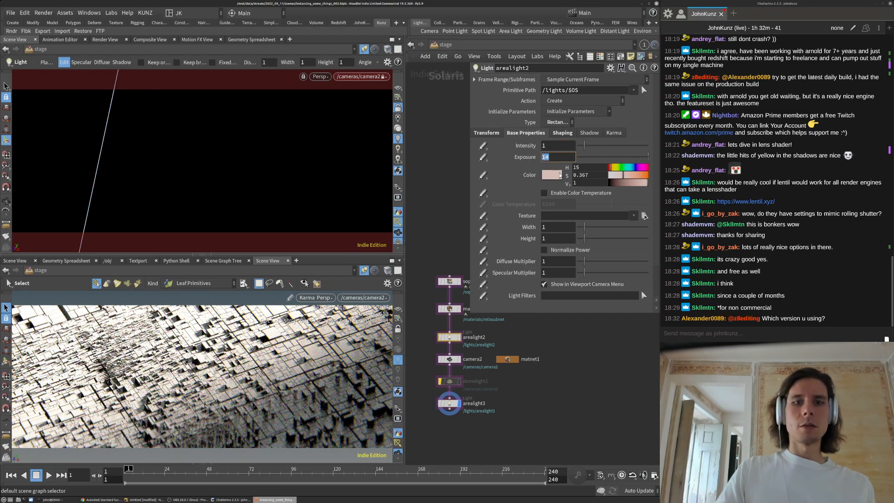
key(Return)
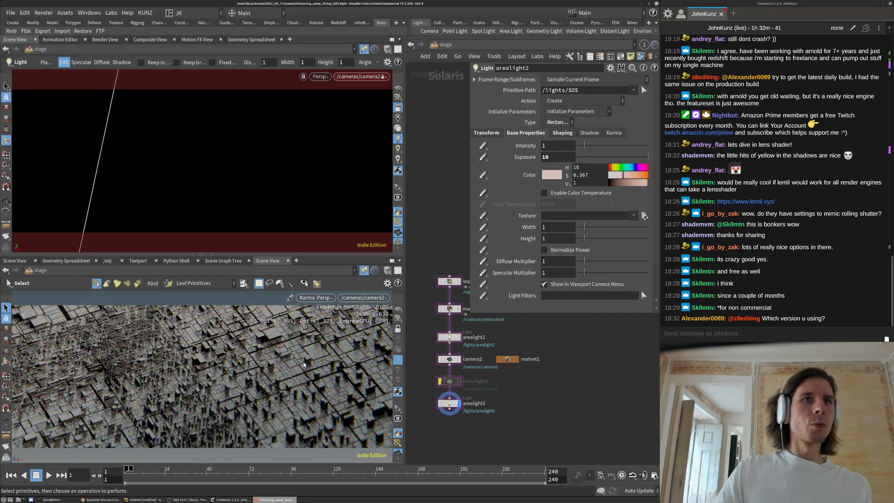
click(510, 361)
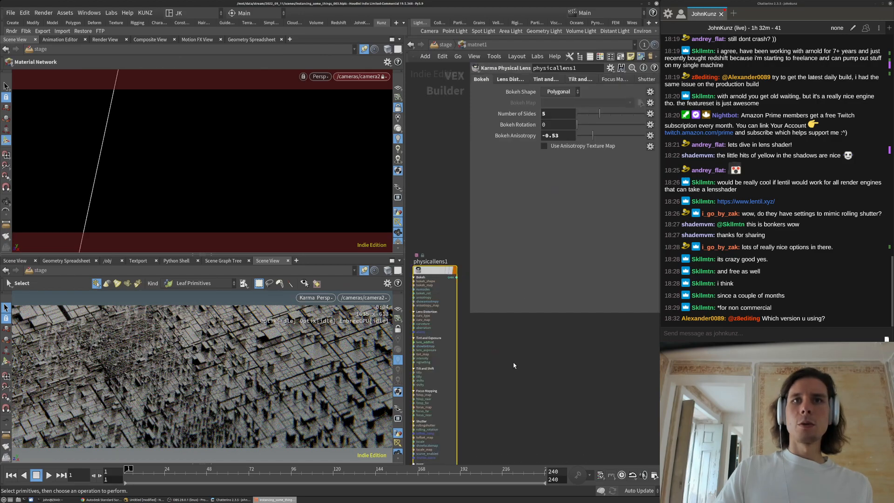
Dive into the mtlxsubnet material and set its base weight to 1
double_click(449, 309)
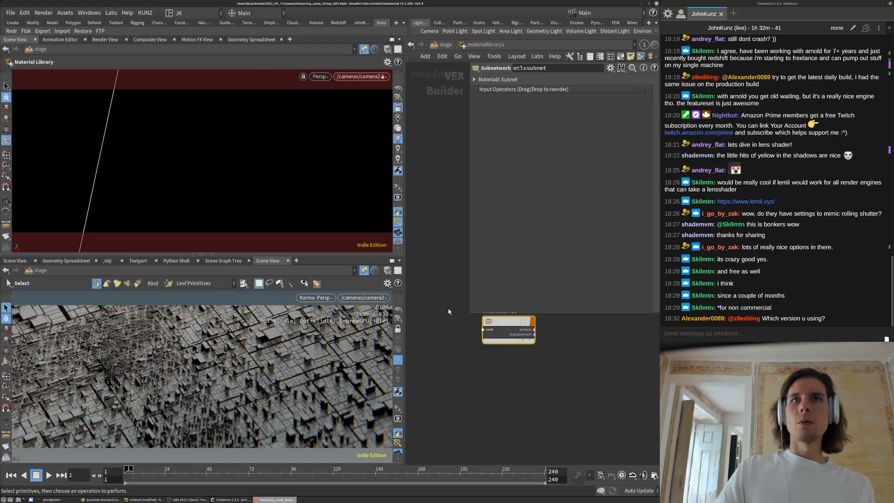
double_click(507, 328)
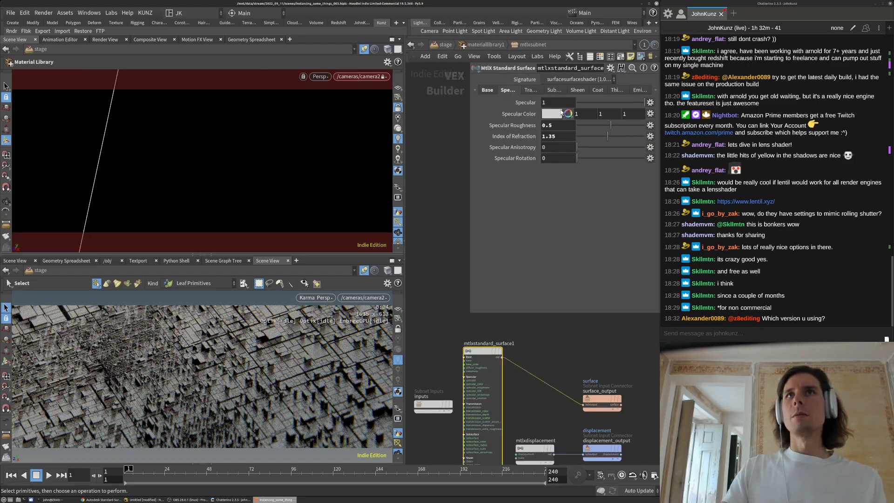
click(487, 90)
click(556, 102)
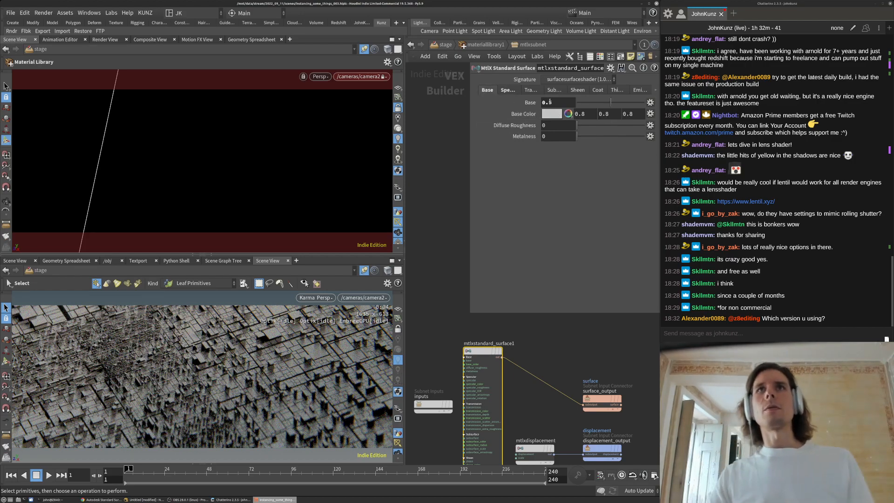
text(2)
key(Return)
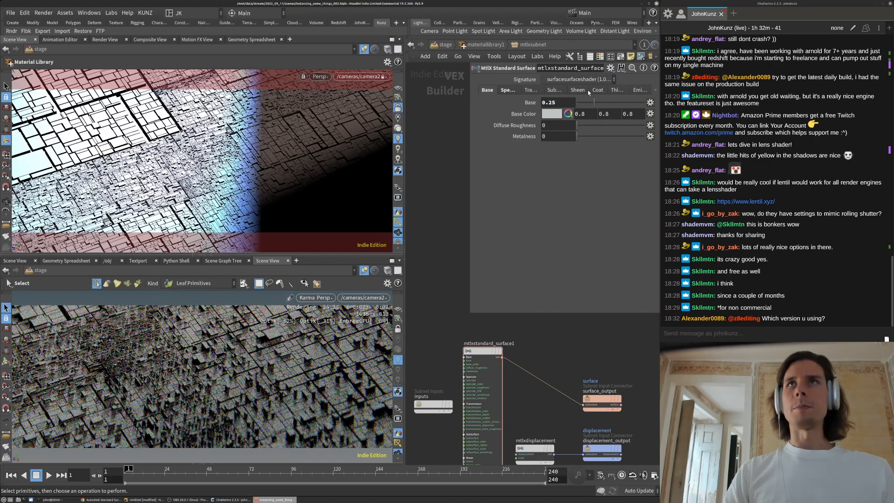
drag(553, 102, 509, 141)
text(1)
key(Return)
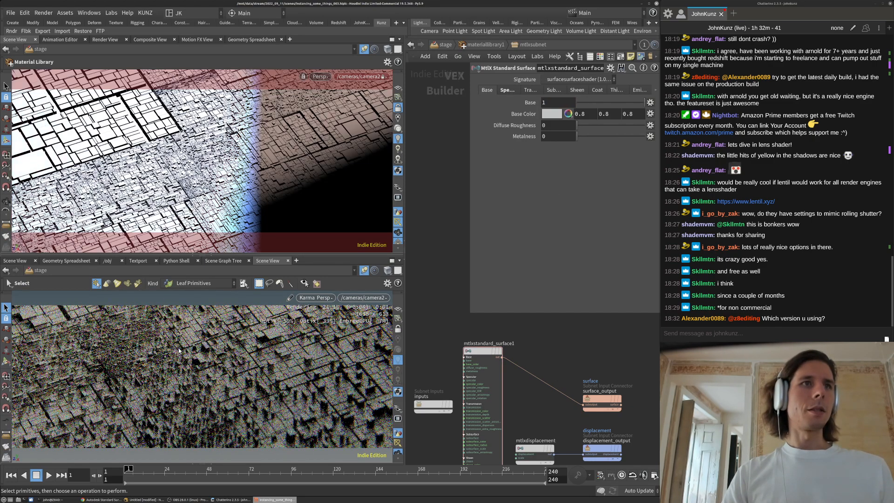
Set the material's specular roughness to 0.4
click(507, 89)
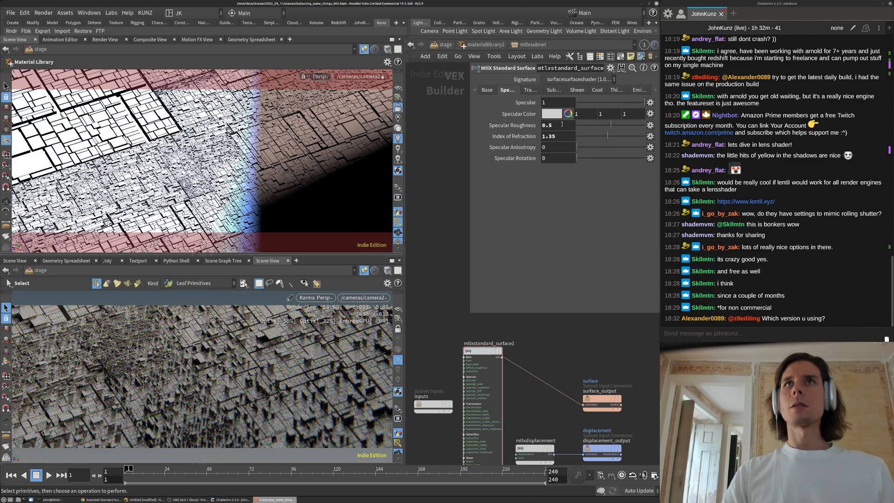
text(2)
key(Return)
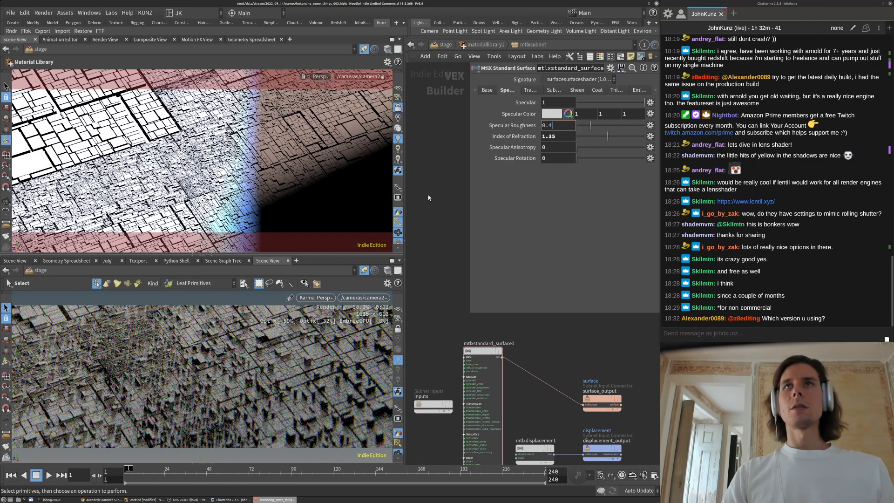
key(Return)
Set the base colour to 0, 0, 0 (black) and return to the stage network
click(486, 90)
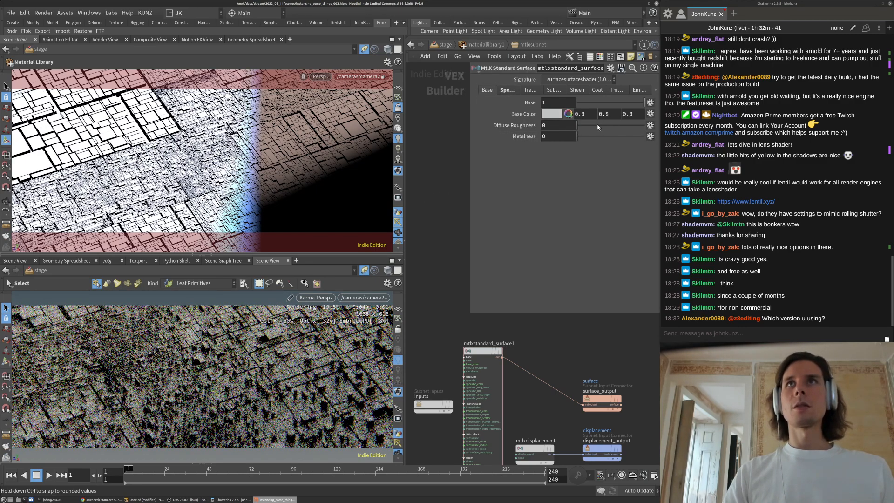
drag(610, 113, 601, 156)
text(0)
key(Tab)
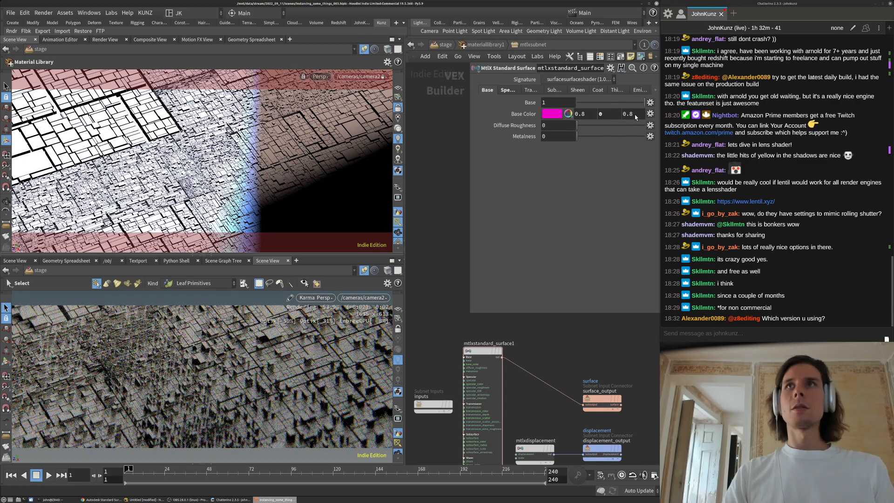
text(0)
key(Return)
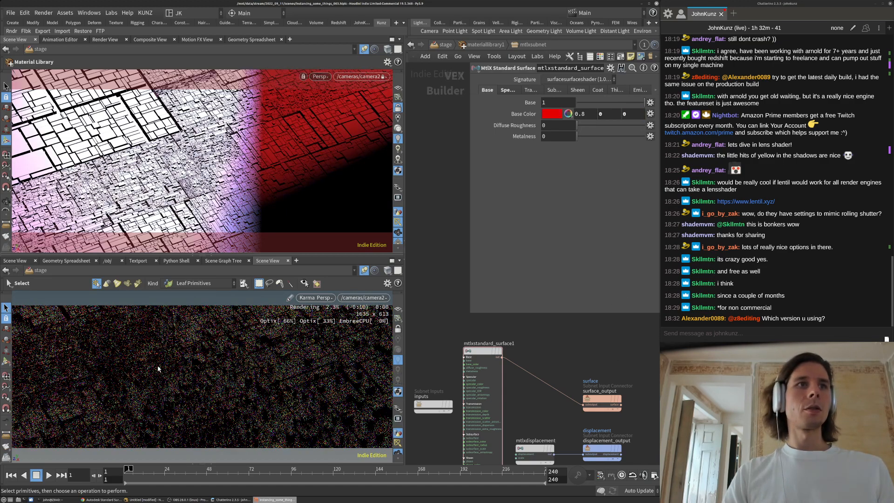
click(592, 113)
key(BackSpace)
key(Return)
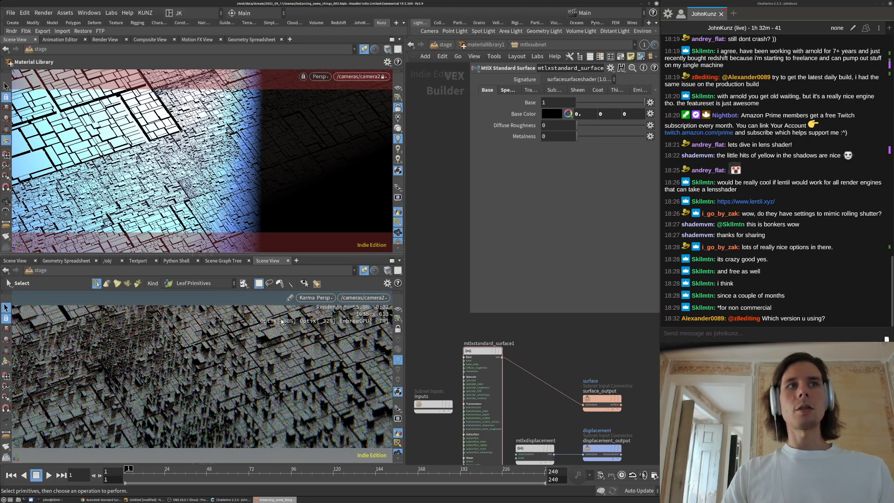
click(440, 45)
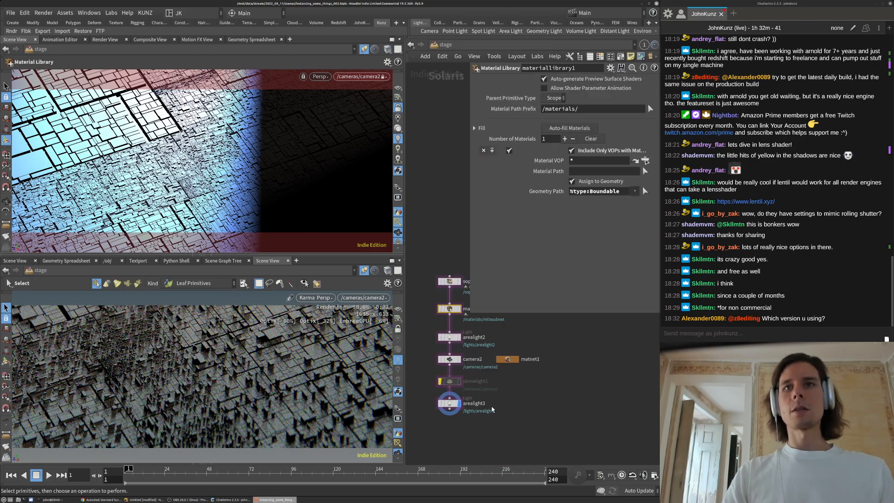
In matnet1's physicallens1, set lens curvature to 0.000025 and aberration to 0
double_click(507, 361)
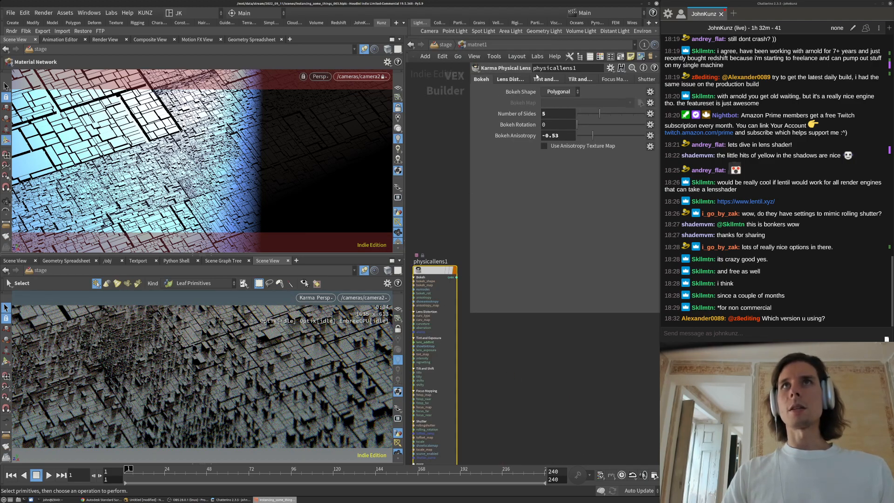
click(512, 80)
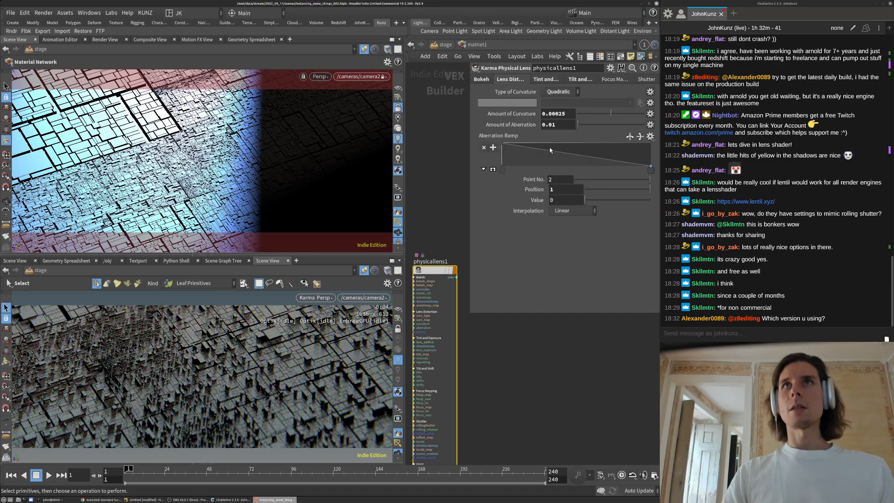
click(554, 125)
text(0)
key(Return)
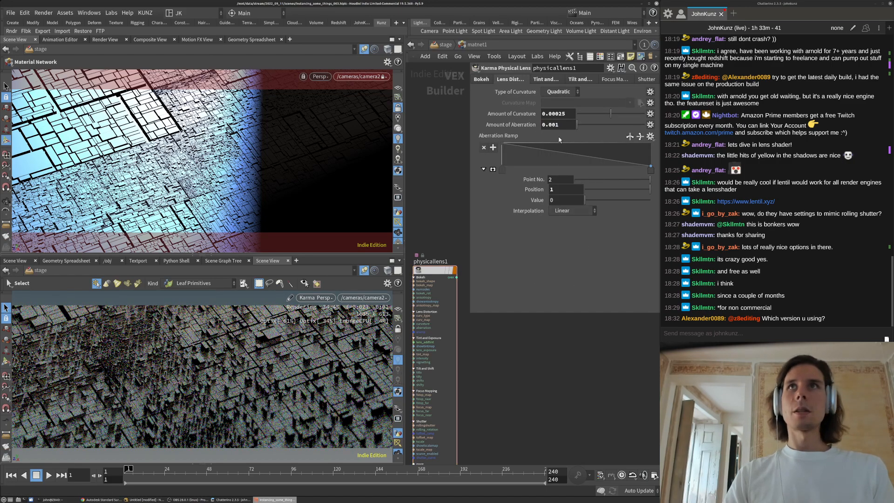
click(555, 125)
text(0)
key(Return)
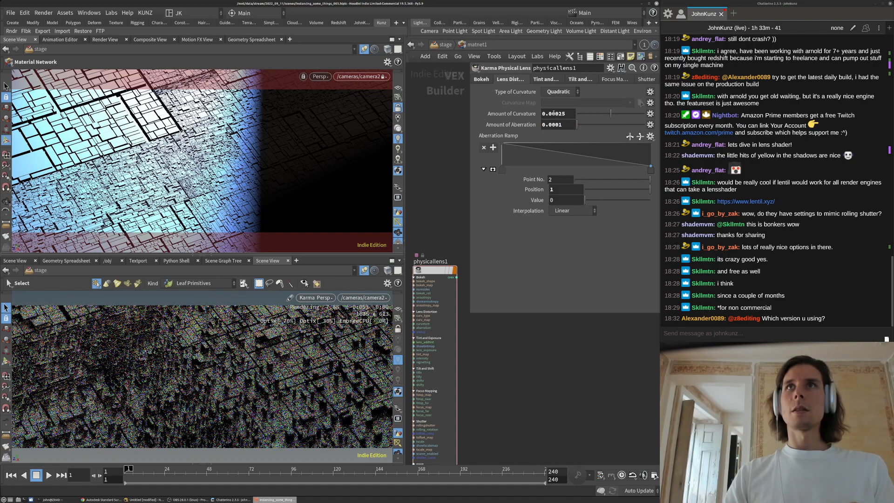
text(0)
key(Return)
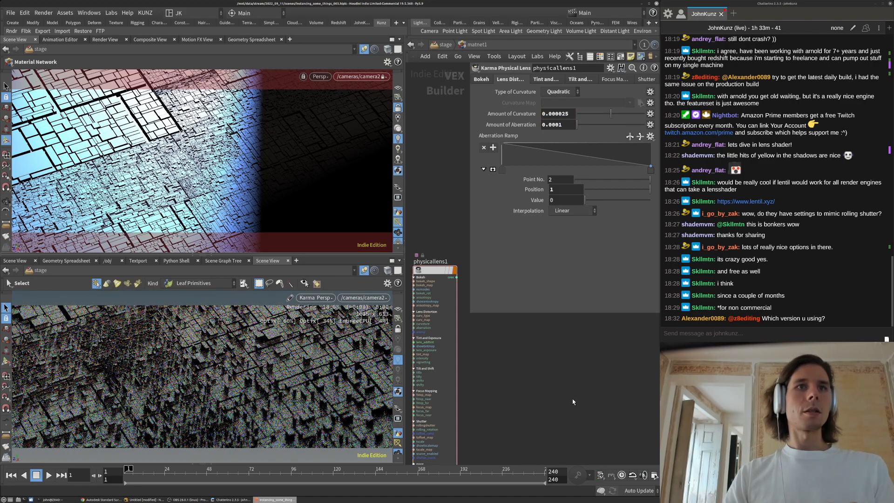
click(564, 124)
key(BackSpace)
key(BackSpace)
key(BackSpace)
key(Return)
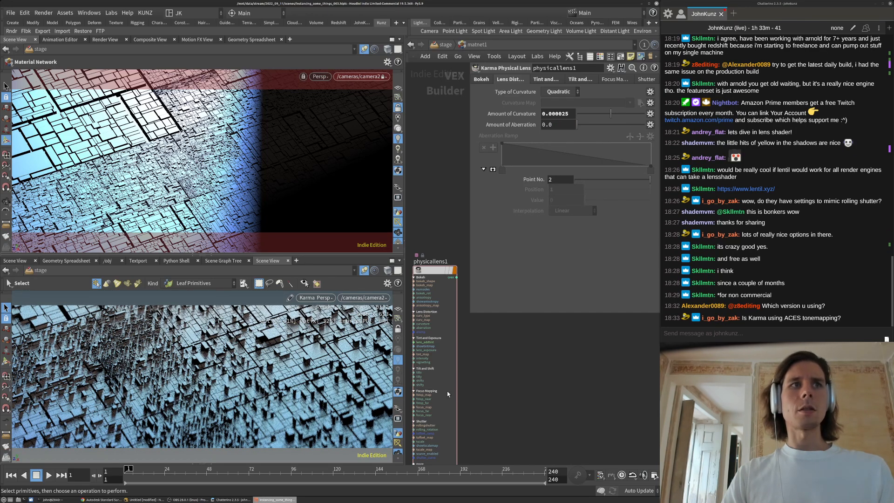
Return to the stage network and bring up the Labs Preferences
key(u)
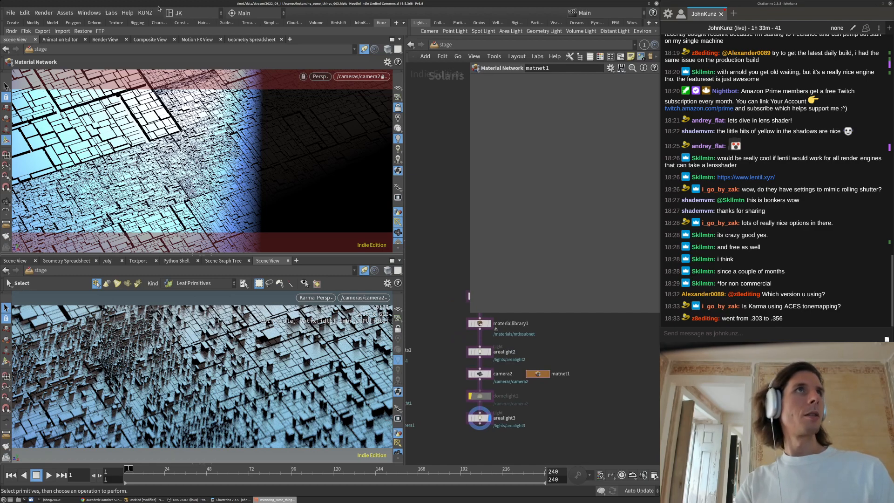
click(110, 12)
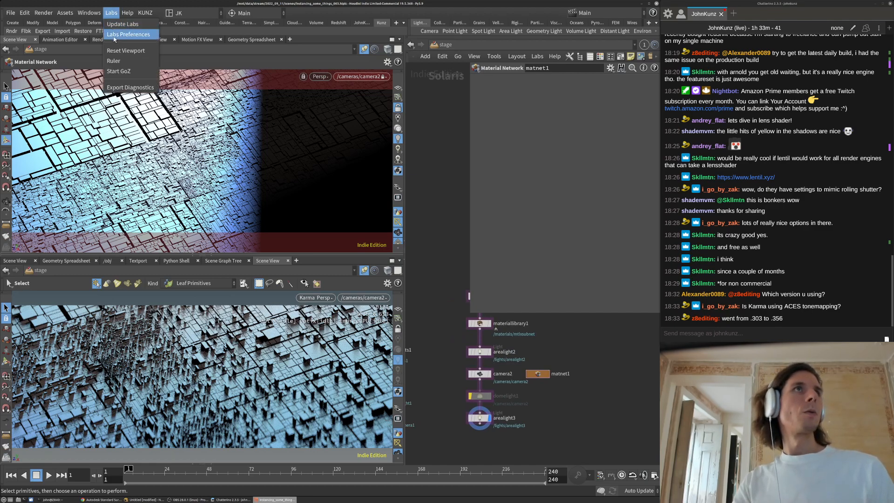
click(119, 37)
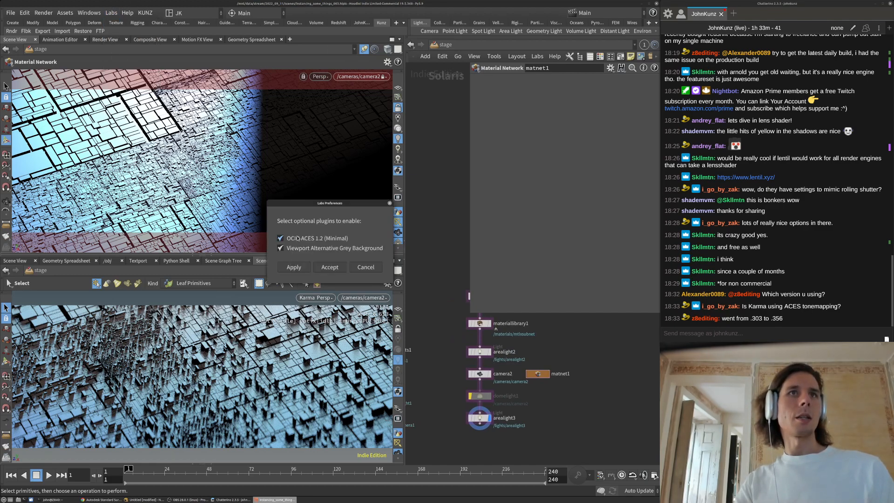
Accept the OCIO ACES 1.2 plugin, unlock camera2, and relaunch Houdini with the houdini command
click(330, 267)
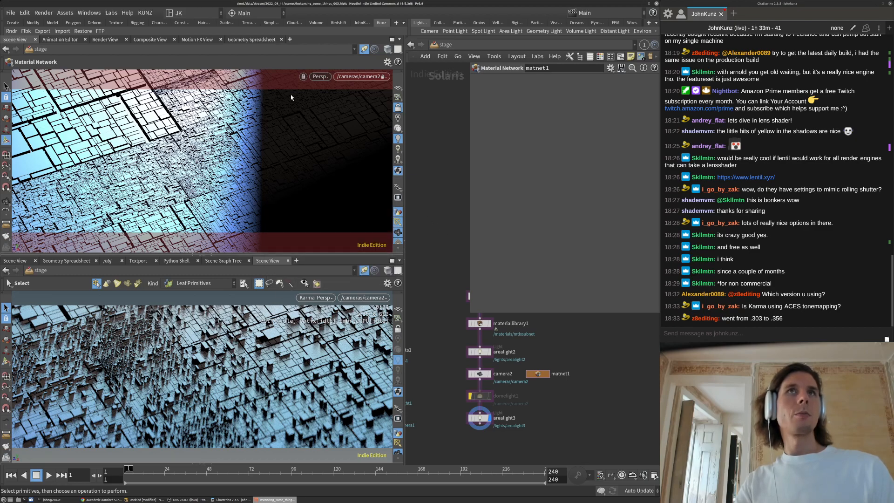
click(398, 108)
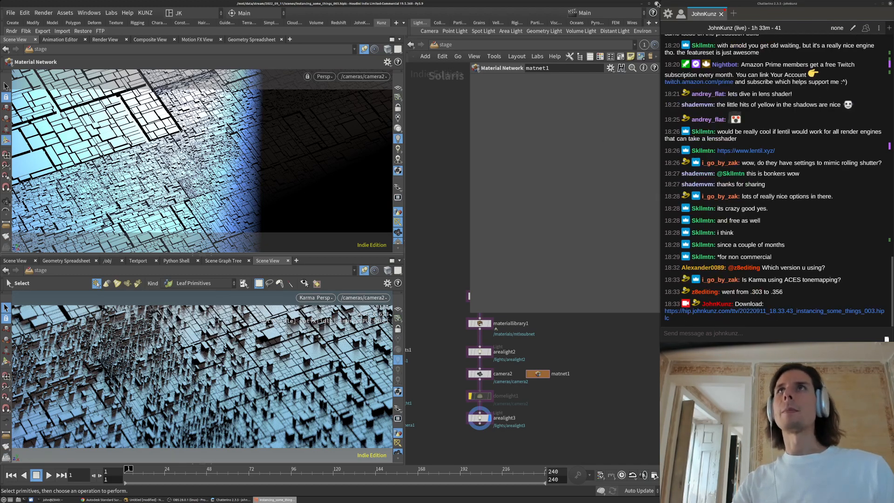
click(52, 500)
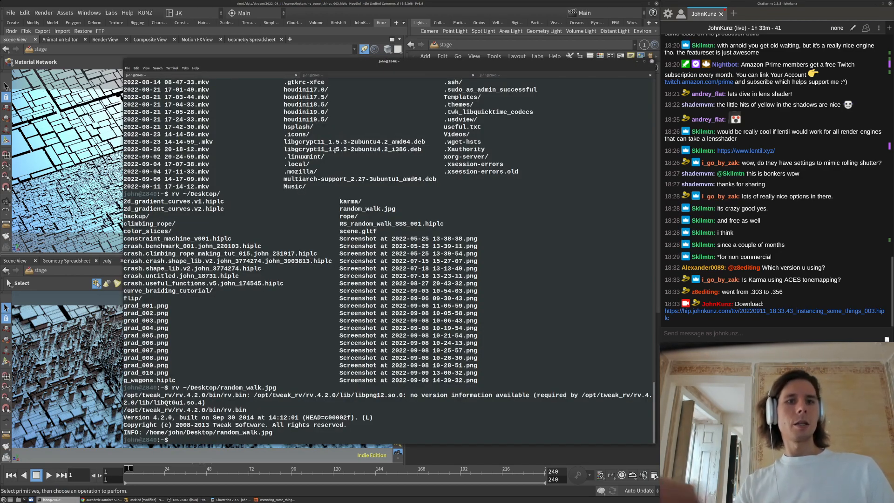
key(ctrl+l)
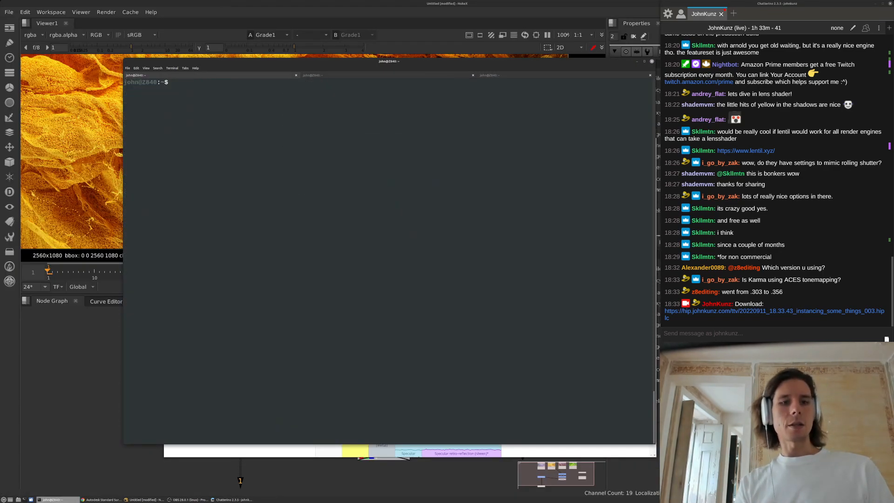
text(houdini)
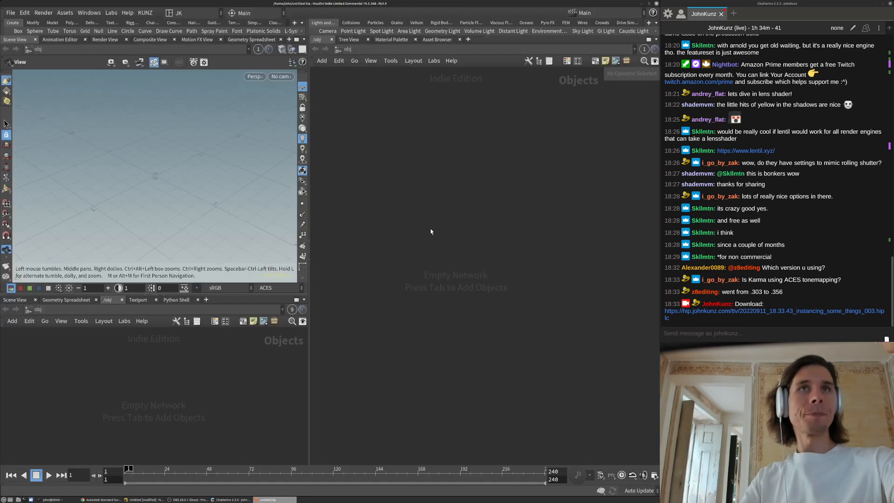
Reopen the recent instancing_some_things_003 scene and render the viewport with Karma
click(10, 14)
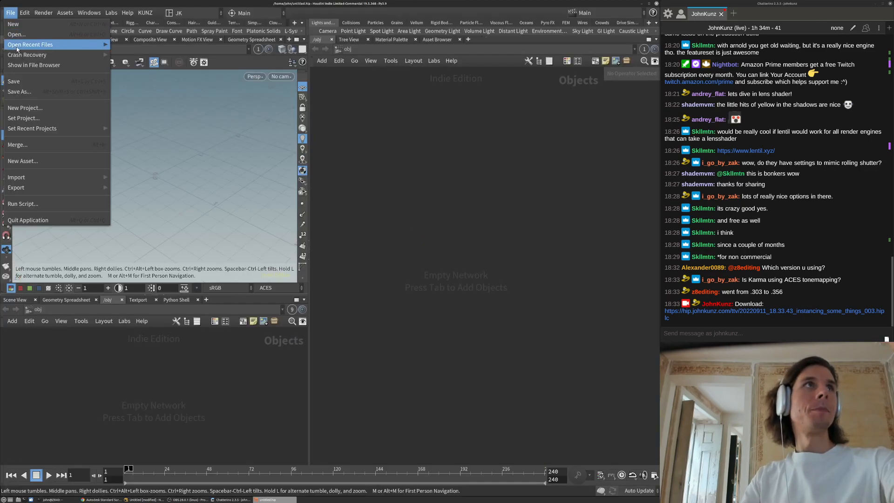
mouse_move(47, 43)
click(186, 44)
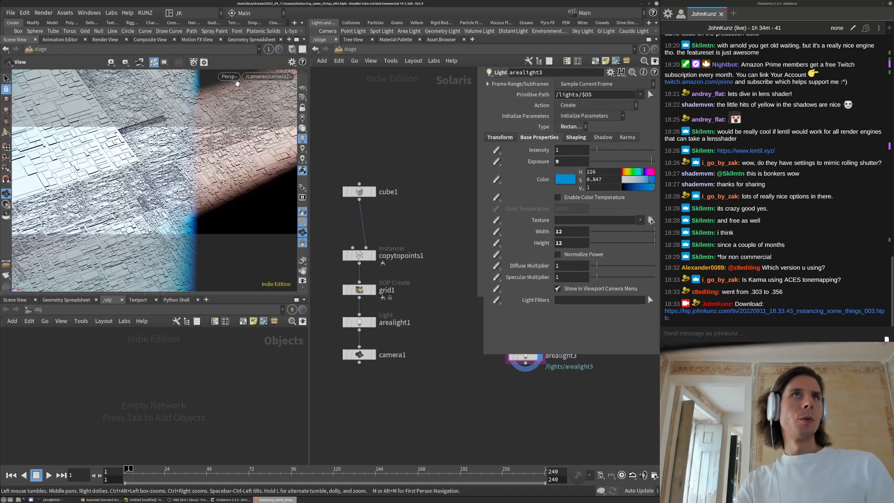
click(235, 82)
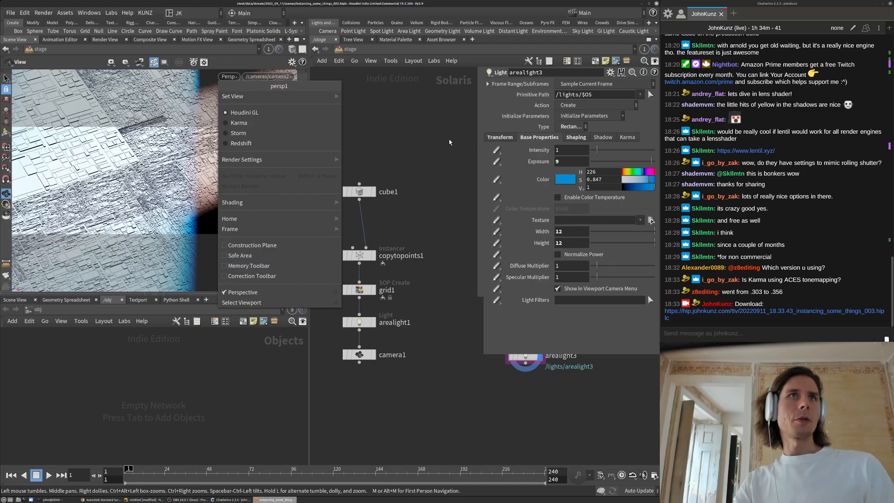
click(186, 265)
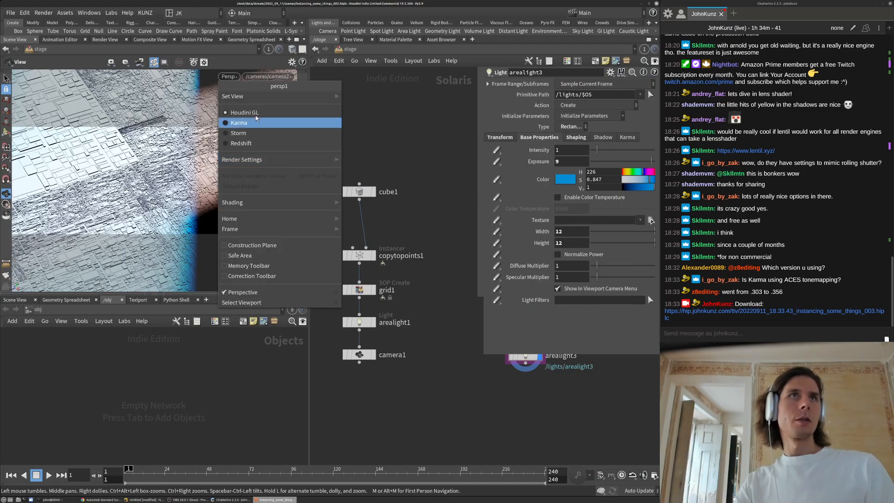
click(256, 123)
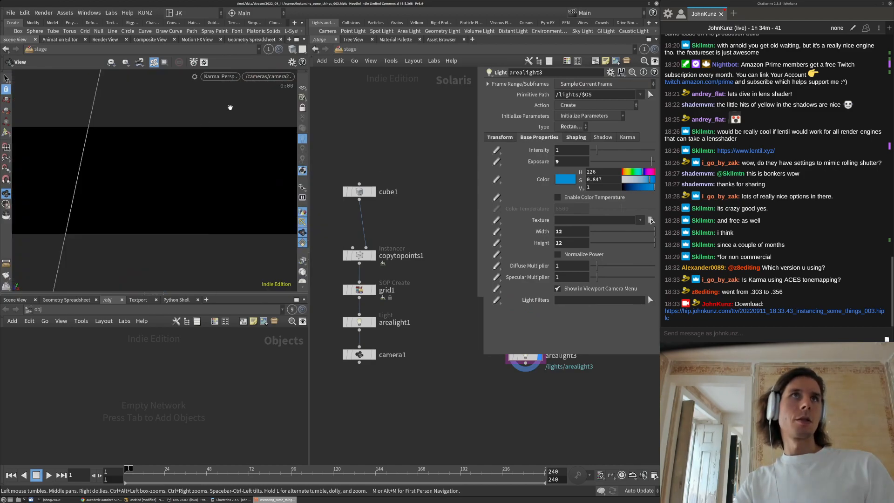
Turn on the viewport's sRGB/ACES colour correction
click(219, 77)
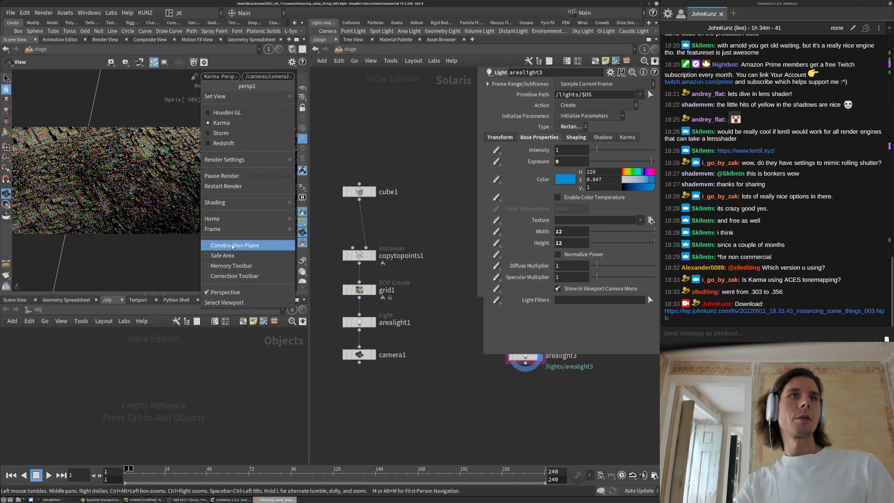
click(234, 276)
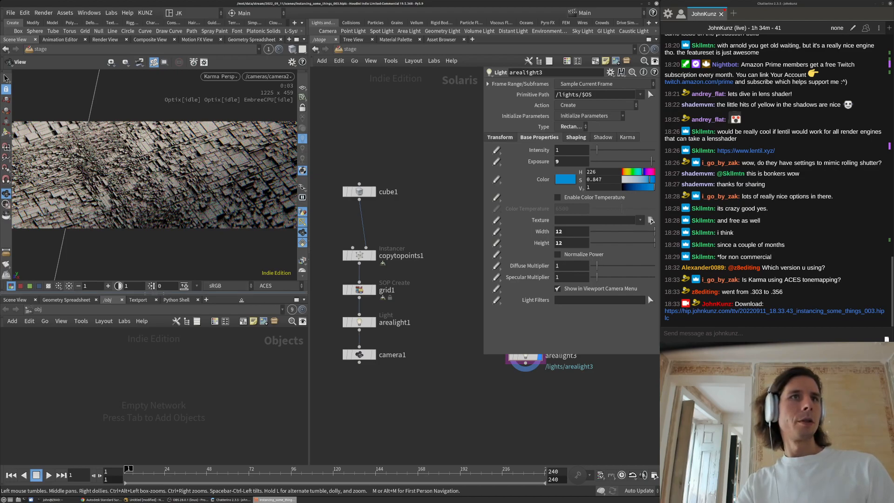
click(241, 299)
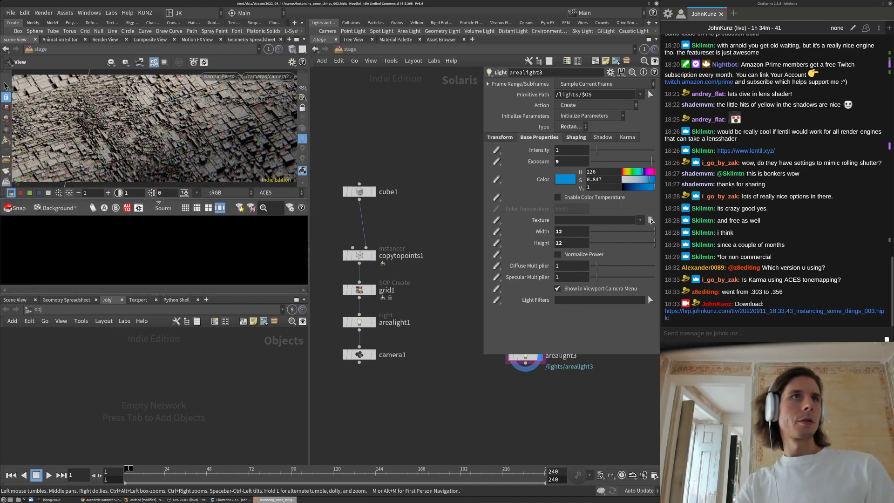
Collapse the lower pane, widen the viewport, and bring the upstream nodes into view
drag(163, 202, 235, 380)
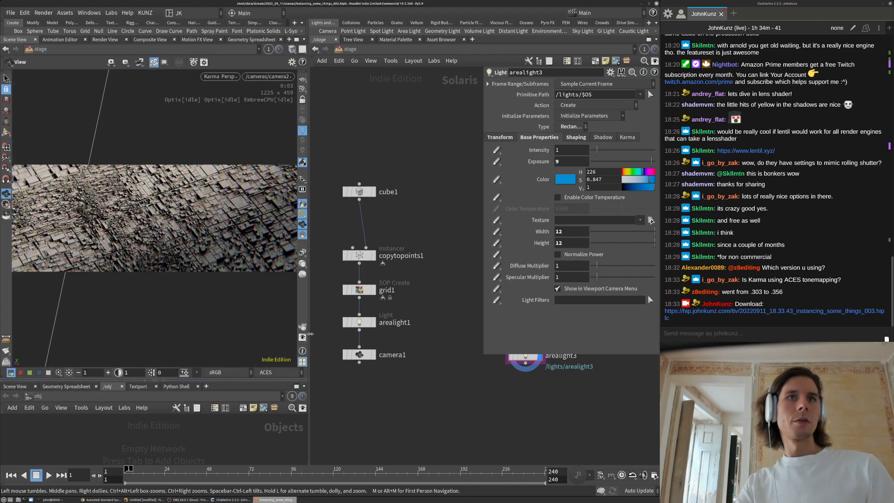
drag(310, 334, 411, 333)
scroll(487, 409, down, 3)
middle_drag(575, 401, 535, 418)
scroll(459, 380, up, 3)
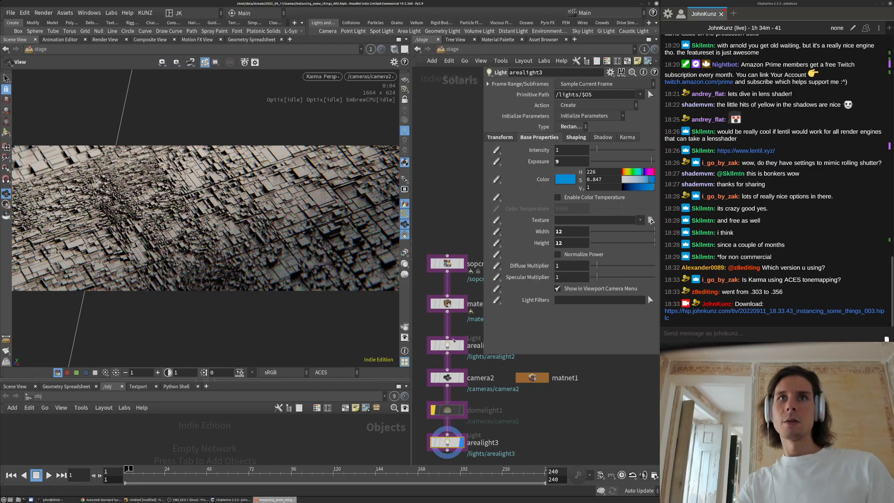
Set arealight2's exposure to 14, cone angle to 4, and softness to 0.514
double_click(569, 161)
key(Return)
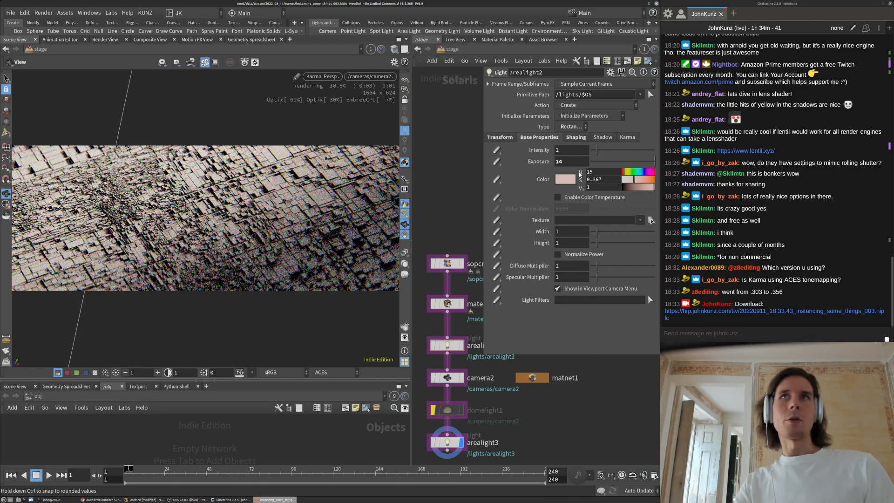
double_click(569, 162)
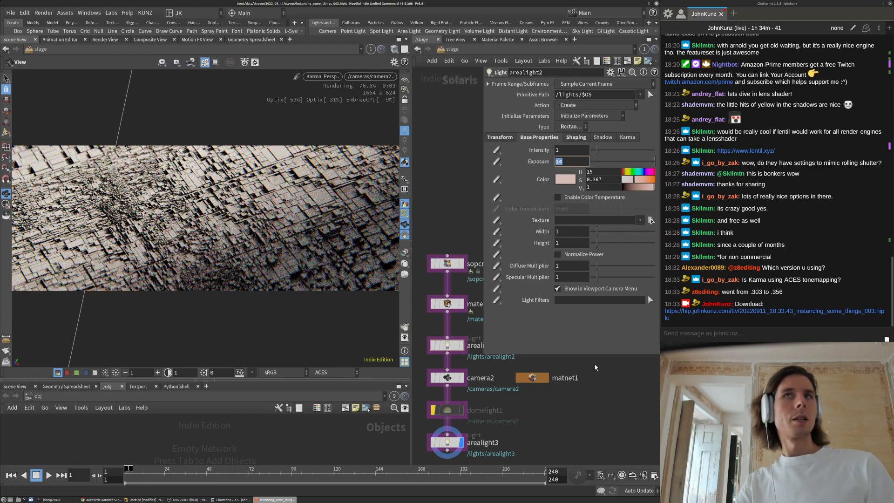
click(572, 138)
double_click(572, 165)
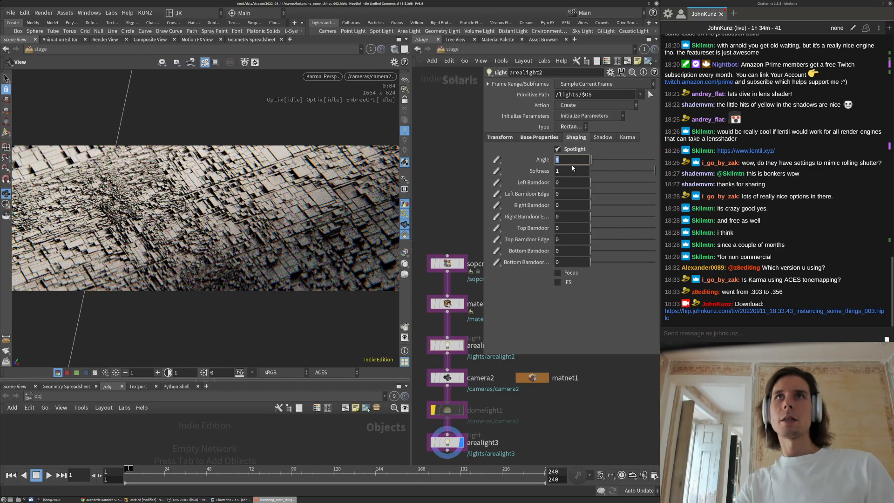
key(Return)
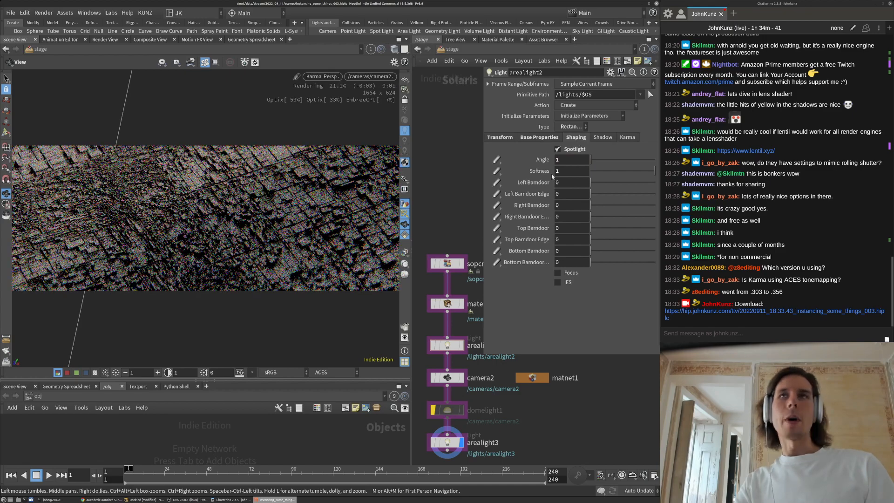
double_click(567, 161)
text(4)
key(Return)
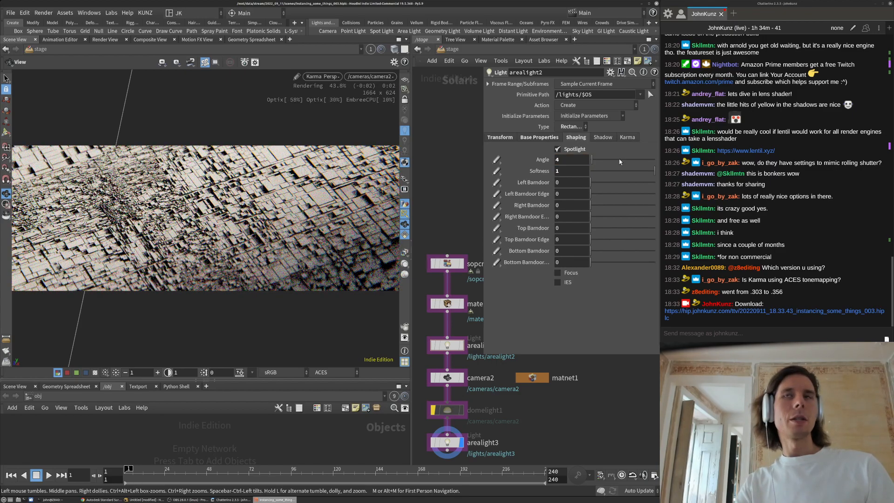
click(603, 171)
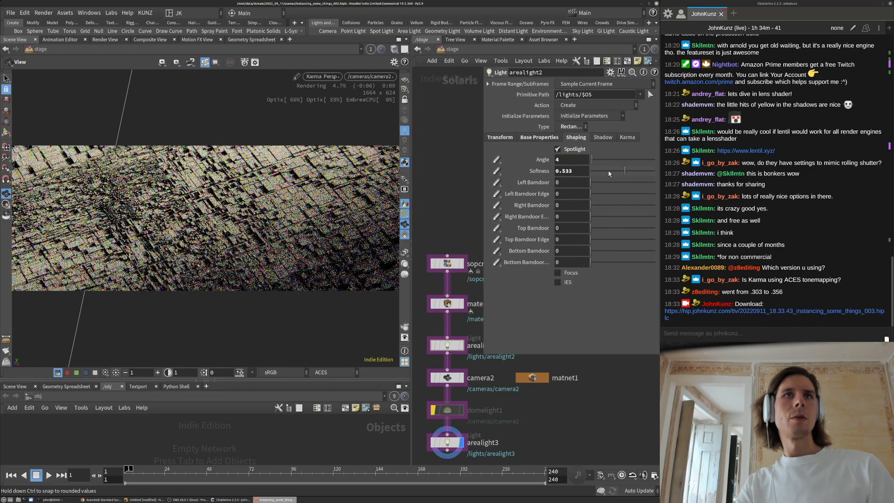
drag(603, 171, 594, 171)
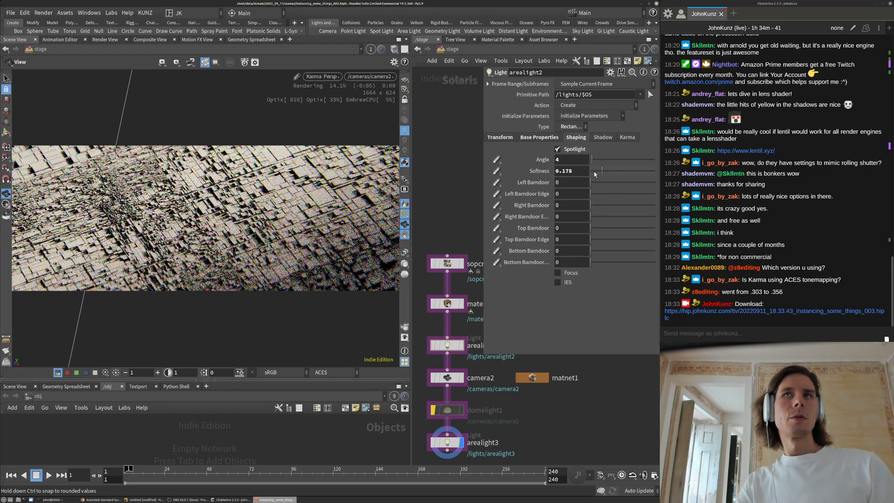
click(623, 171)
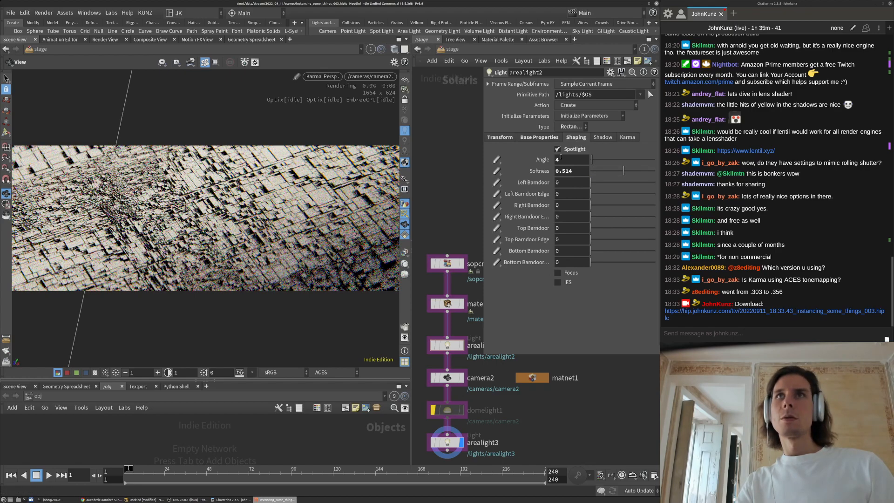
Size arealight2 to width 0.58 and height 0.76
click(539, 138)
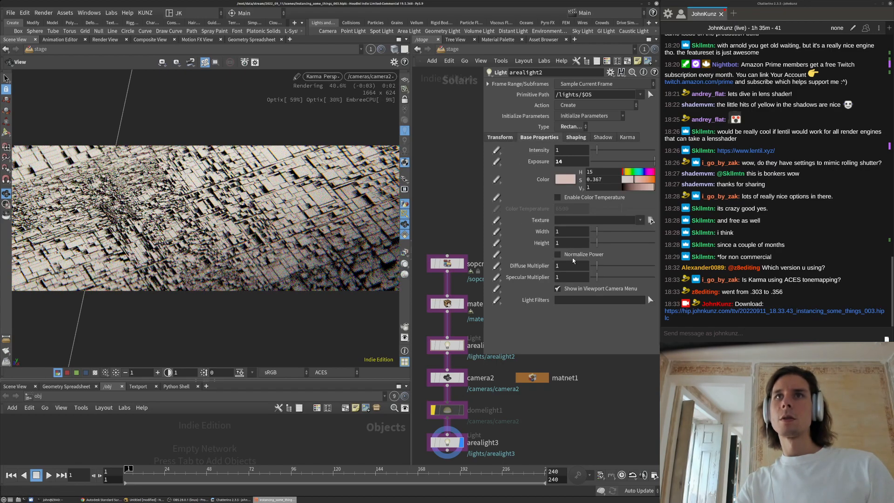
click(592, 231)
click(592, 243)
click(596, 242)
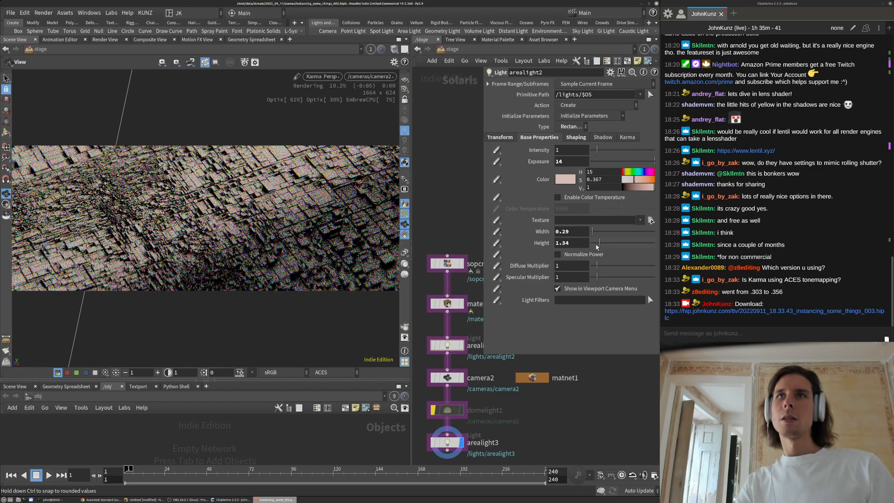
click(594, 232)
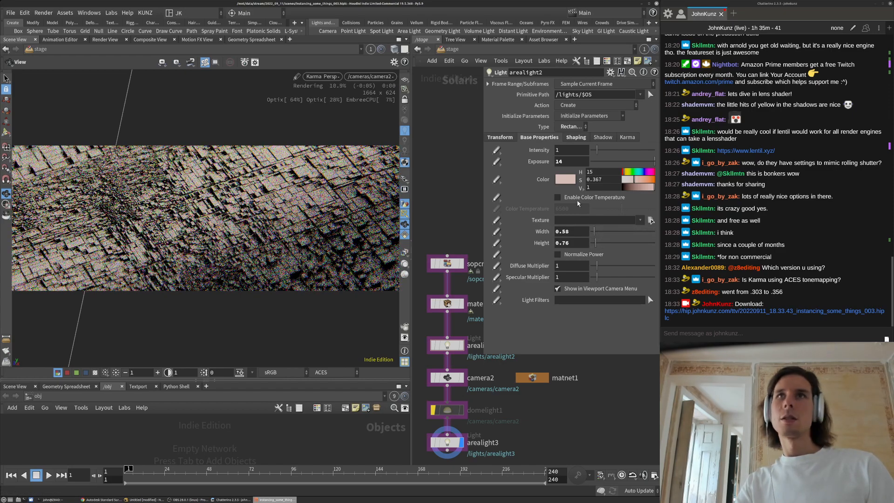
Narrow the spotlight cone angle to 2 and enlarge the lower pane
click(568, 138)
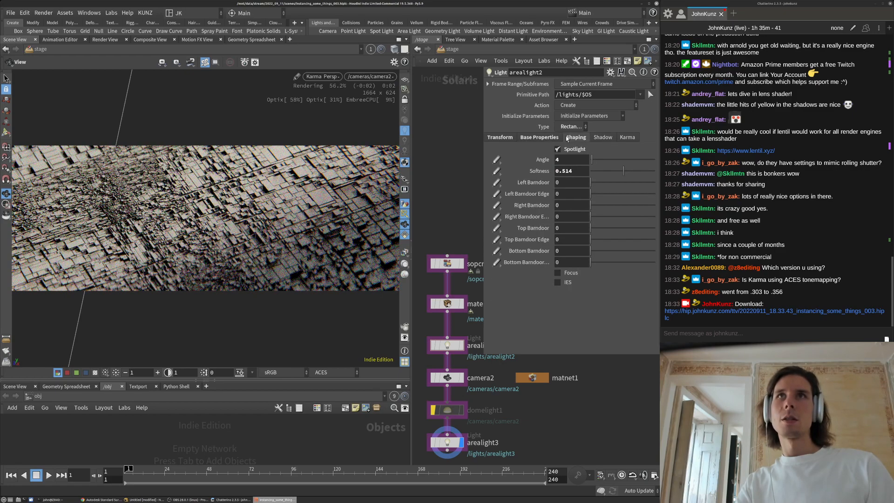
double_click(559, 160)
text(2)
key(Return)
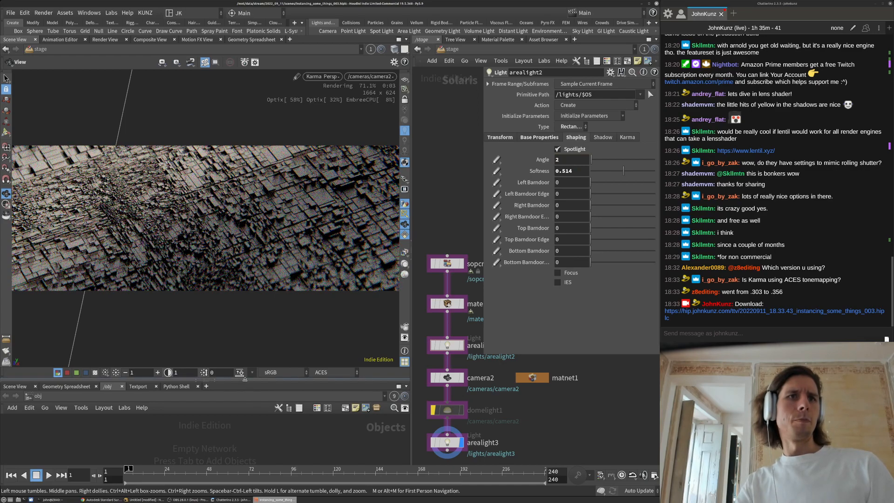
drag(242, 379, 242, 282)
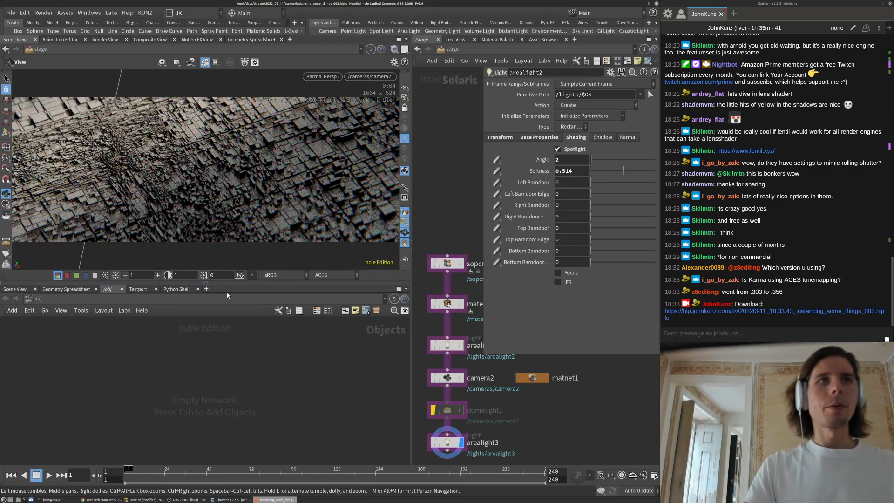
Show a Scene View viewport in the lower pane
click(207, 289)
mouse_move(223, 310)
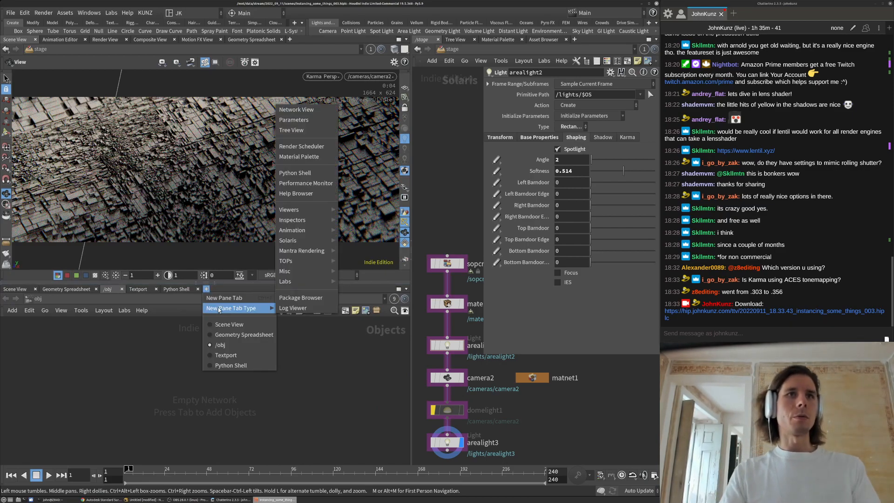
click(78, 355)
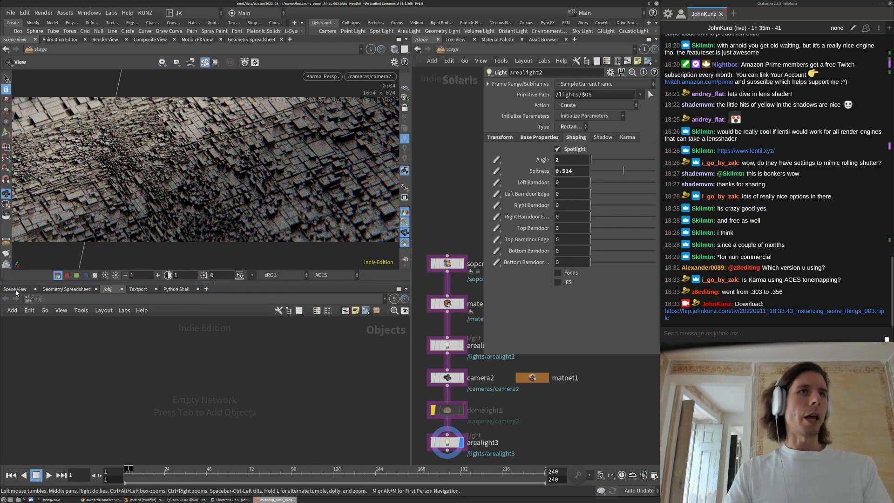
click(15, 289)
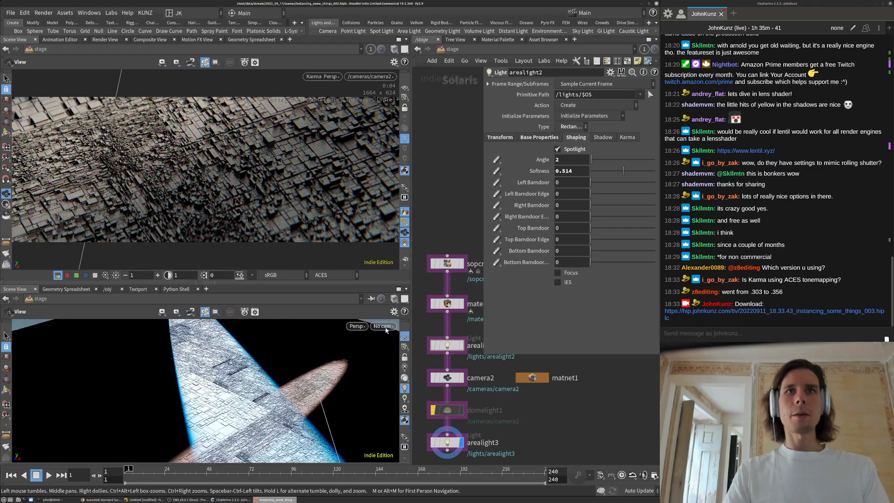
Shrink the parameter panel to reveal matnet1 and check arealight3 and arealight2
middle_drag(484, 372, 476, 355)
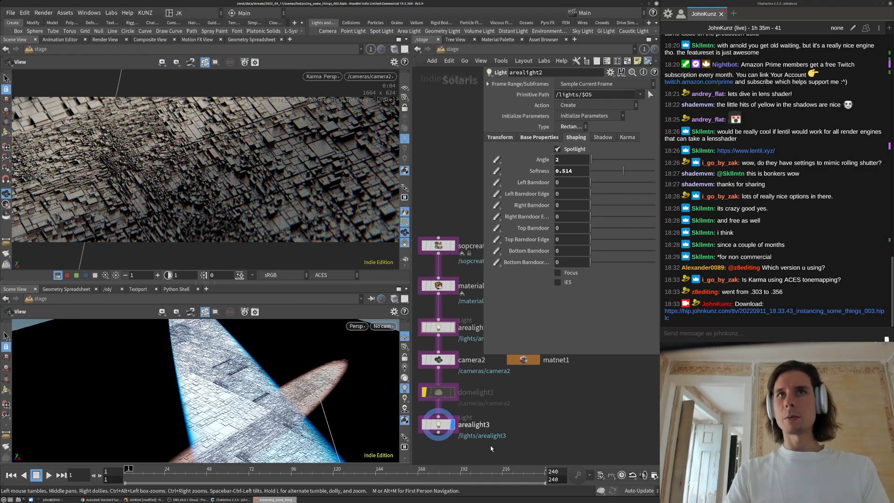
middle_drag(560, 419, 564, 390)
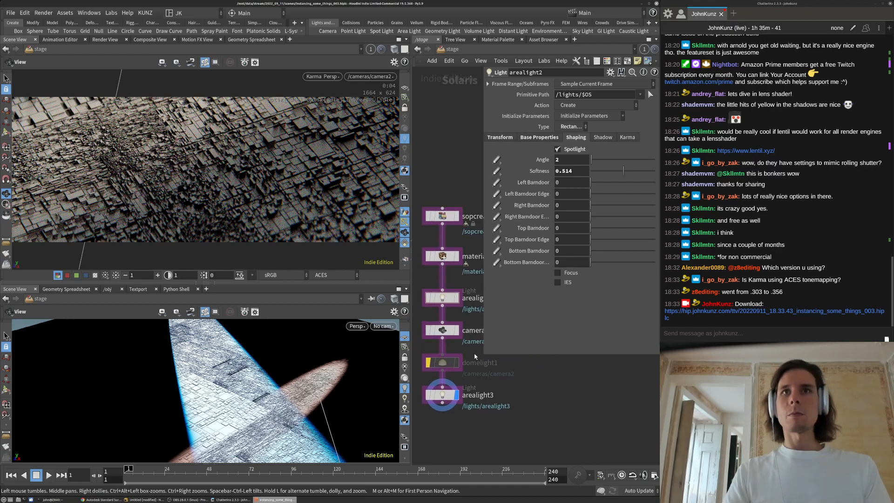
drag(484, 356, 493, 310)
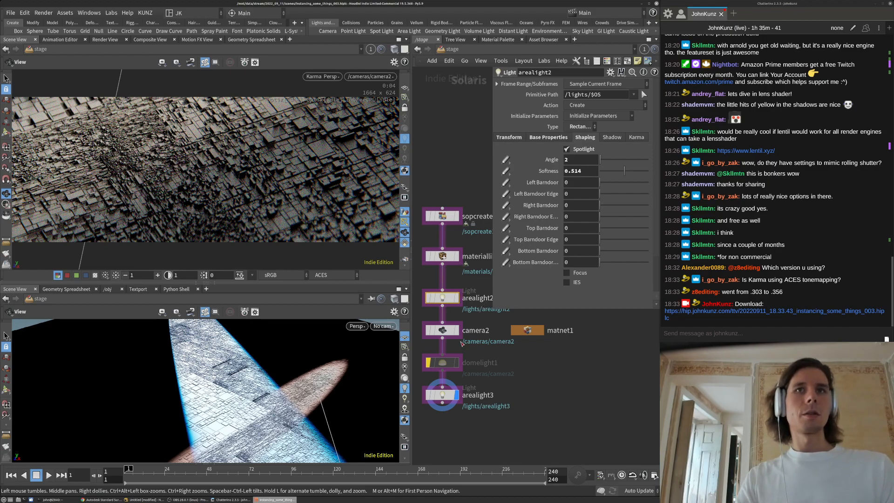
click(443, 395)
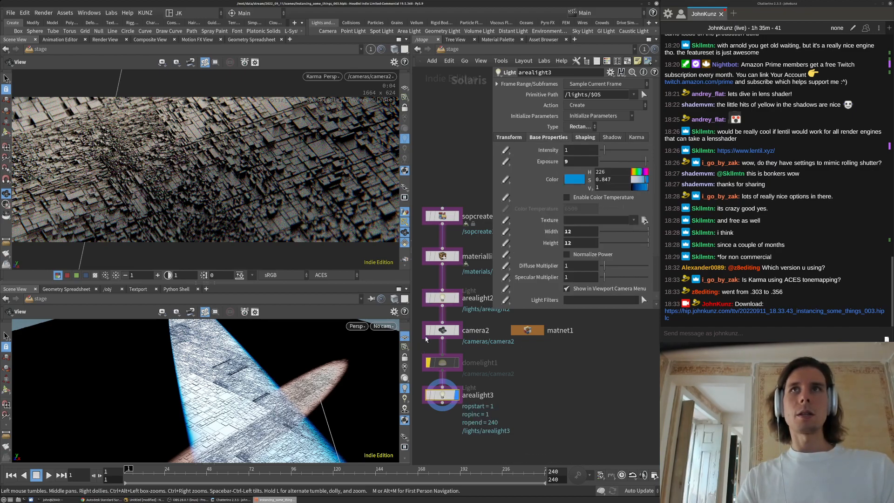
click(442, 298)
Look through arealight2 in the lower viewport, lock it, and re-aim the spotlight
click(383, 326)
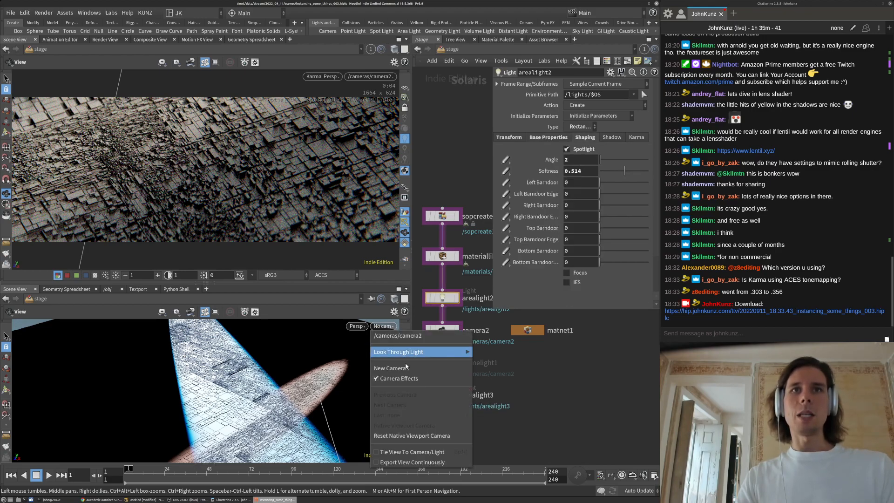
mouse_move(447, 353)
click(493, 366)
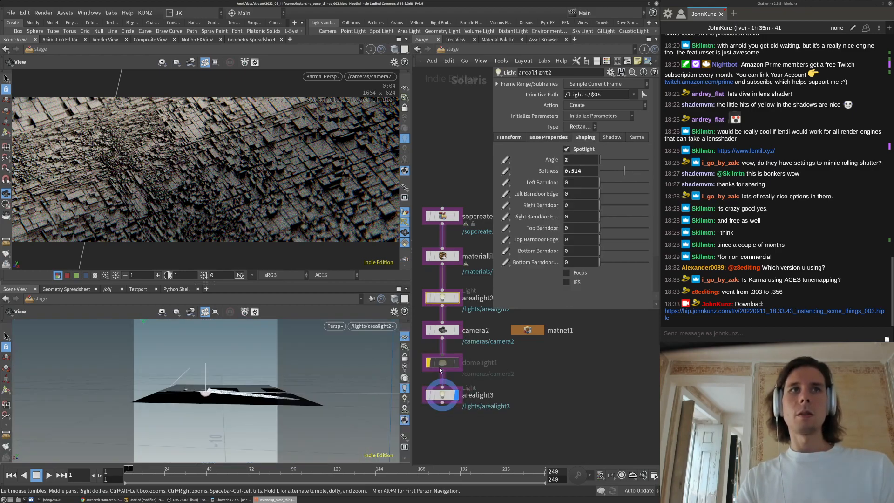
click(405, 357)
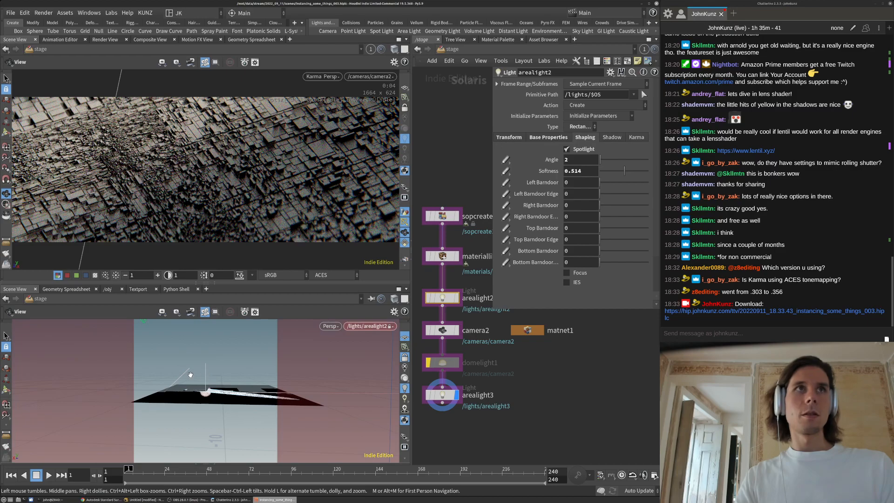
drag(208, 390, 228, 383)
middle_drag(227, 383, 210, 392)
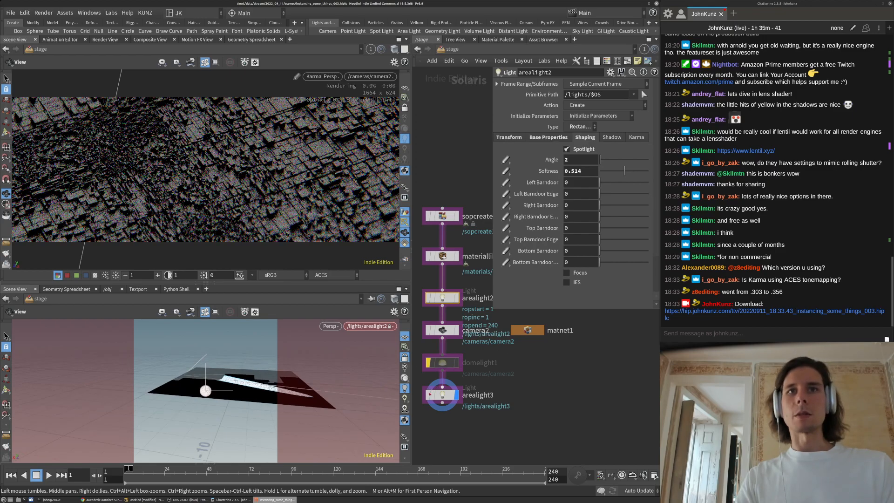
Bypass arealight3 and shift arealight2's aim further toward the lower left
click(428, 395)
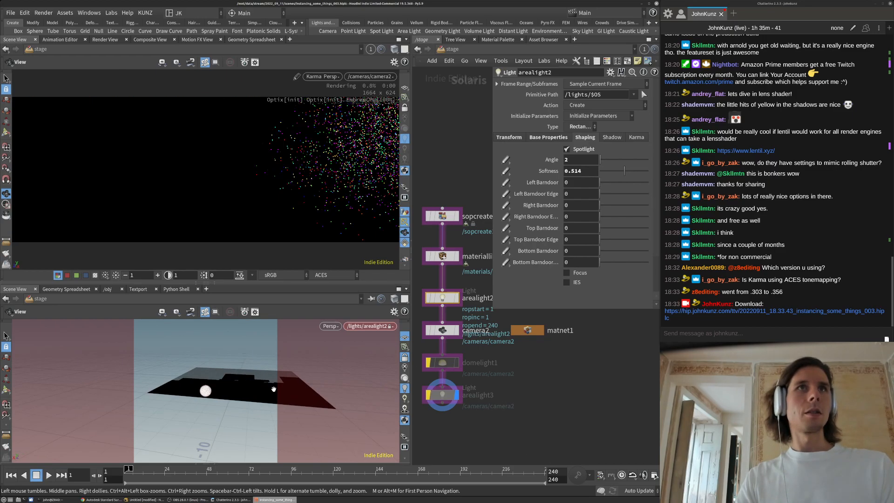
middle_drag(239, 384, 220, 390)
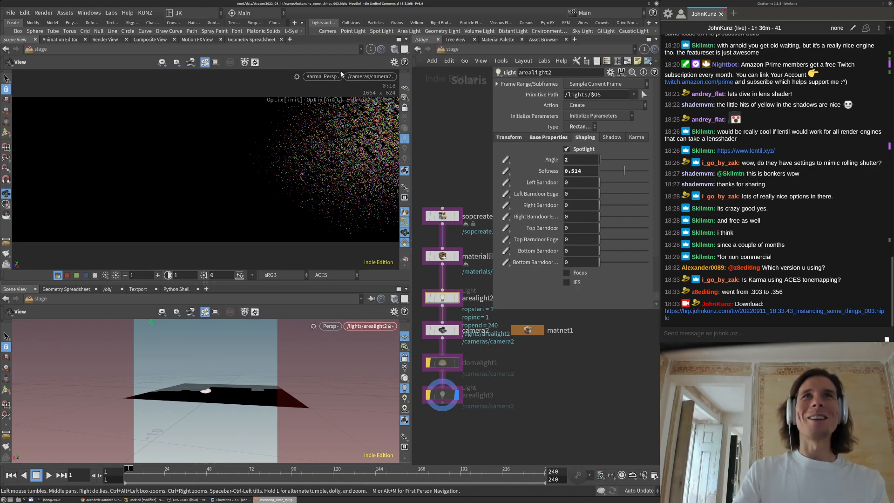
key(ctrl+z)
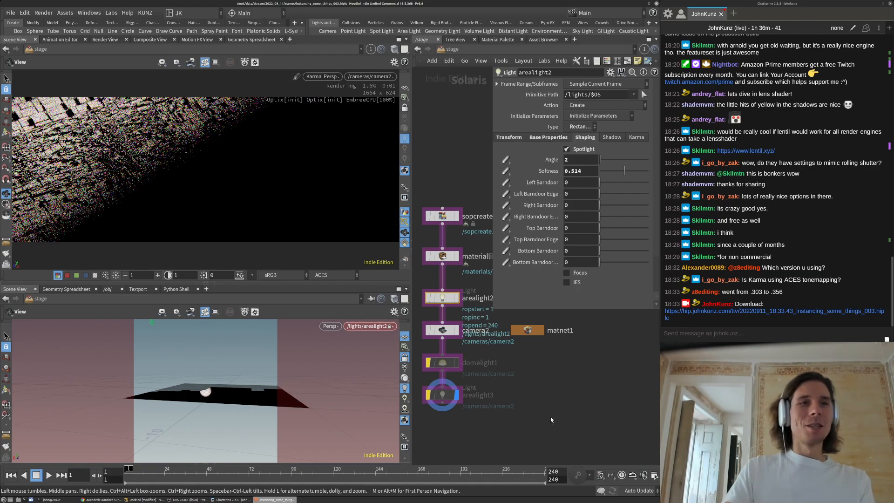
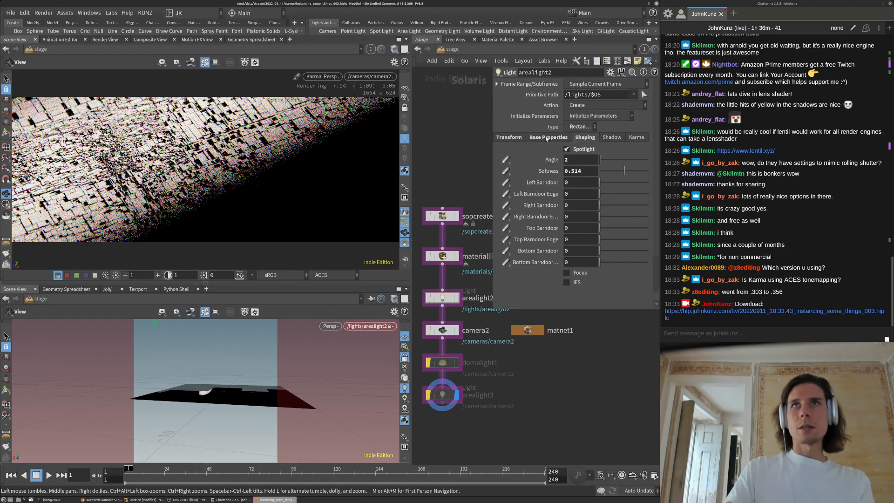
Tumble arealight2's light view to swing and tilt its spotlight onto another stretch of the city lots
middle_drag(229, 389, 233, 389)
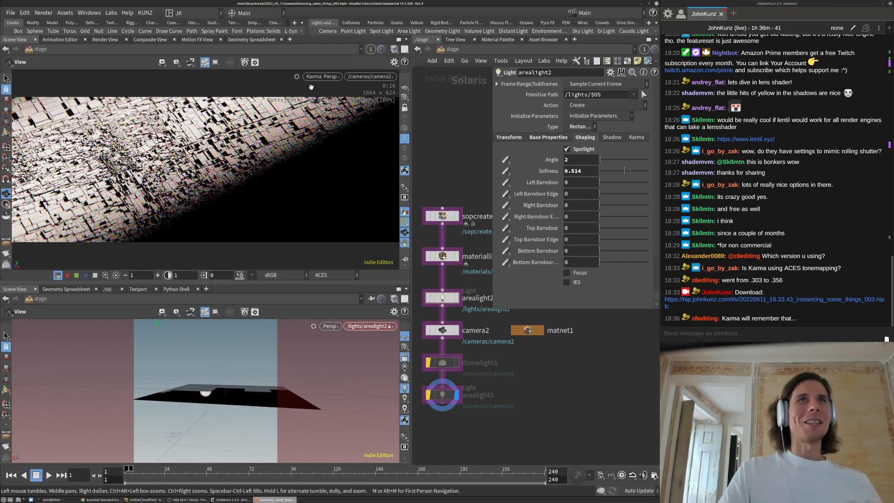
click(295, 93)
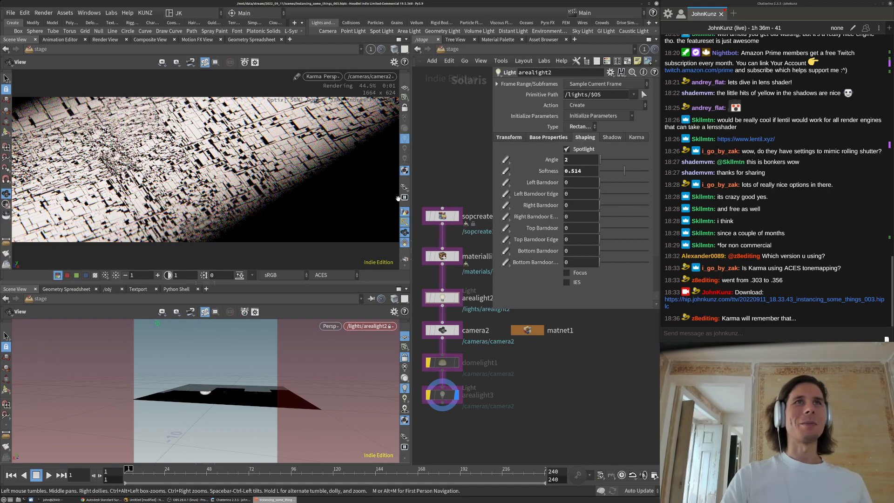
drag(207, 390, 223, 394)
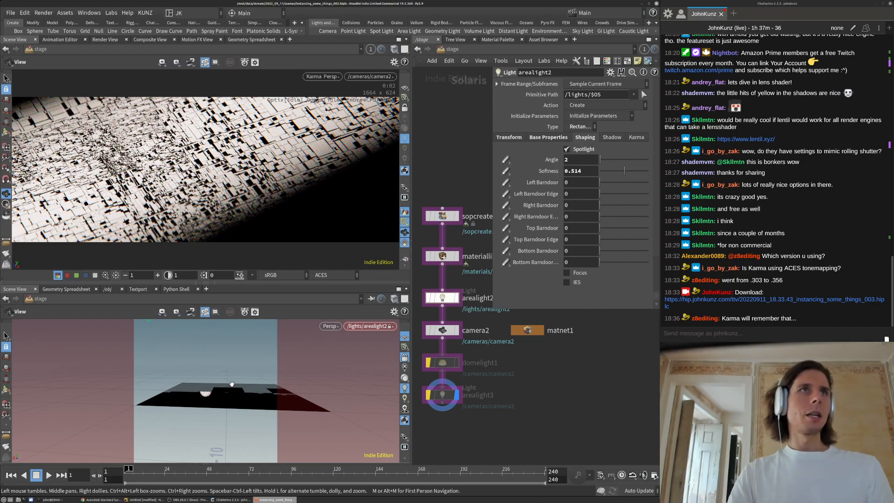
drag(222, 389, 215, 387)
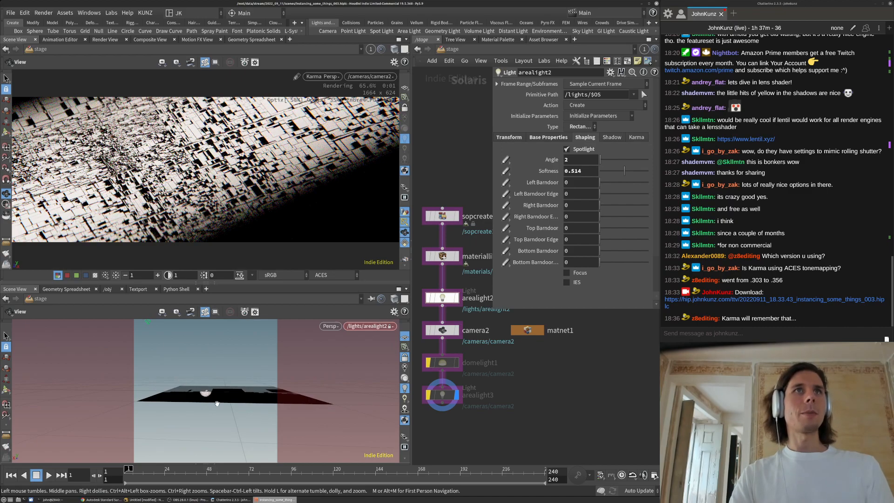
drag(222, 389, 226, 384)
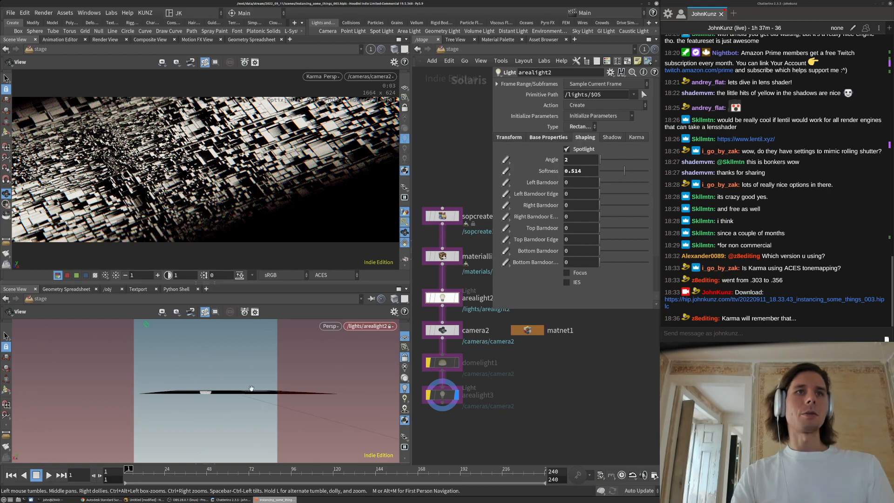
drag(238, 403, 238, 403)
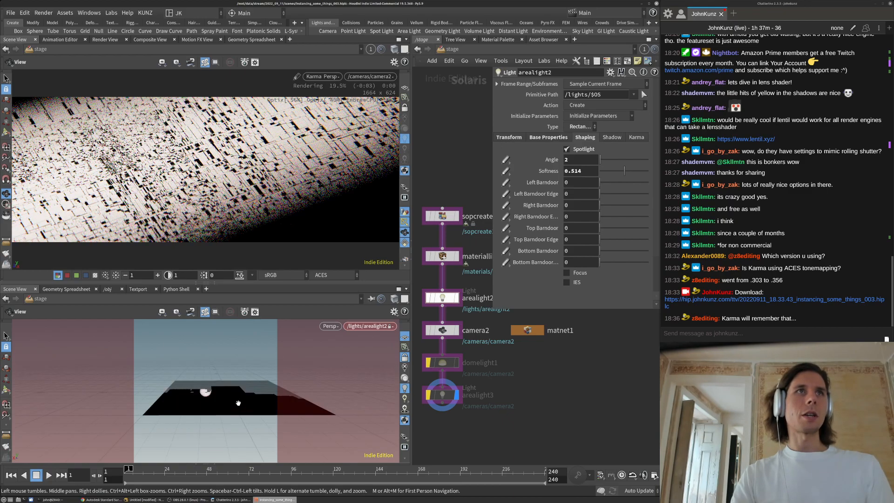
click(549, 137)
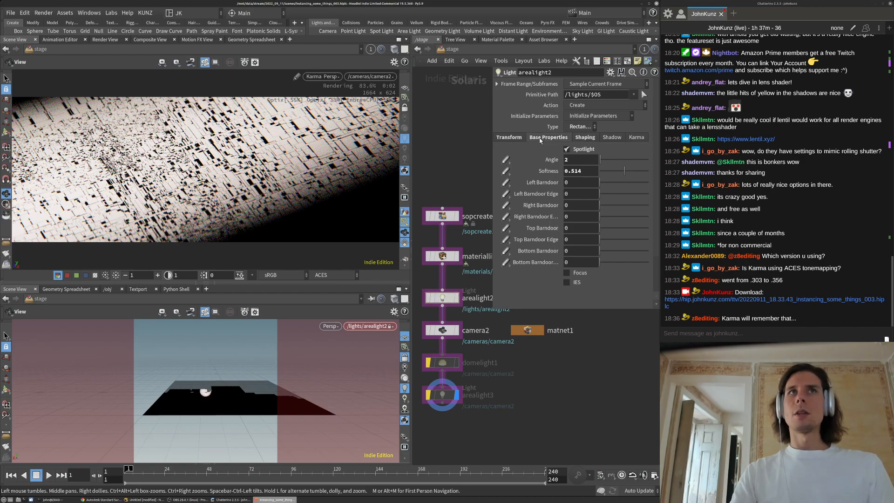
Make arealight2 4 by 4 and try exposures of 1, 5 and then 8
click(582, 232)
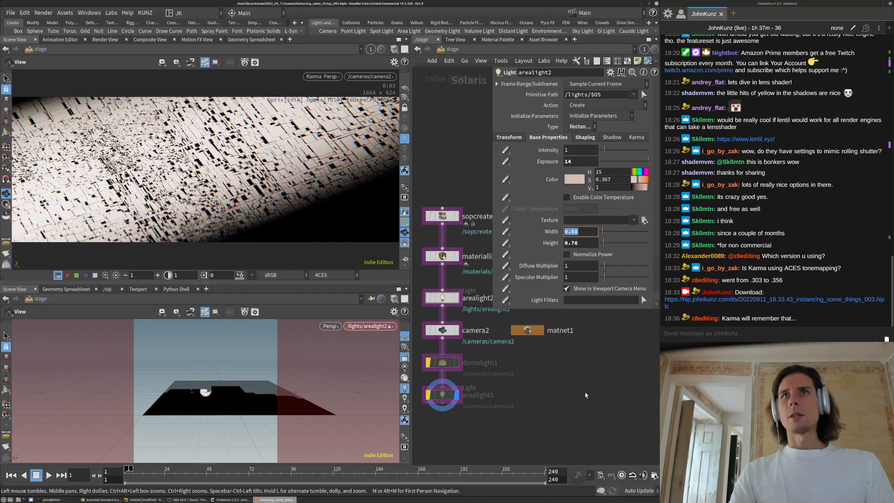
key(Tab)
text(4)
click(575, 162)
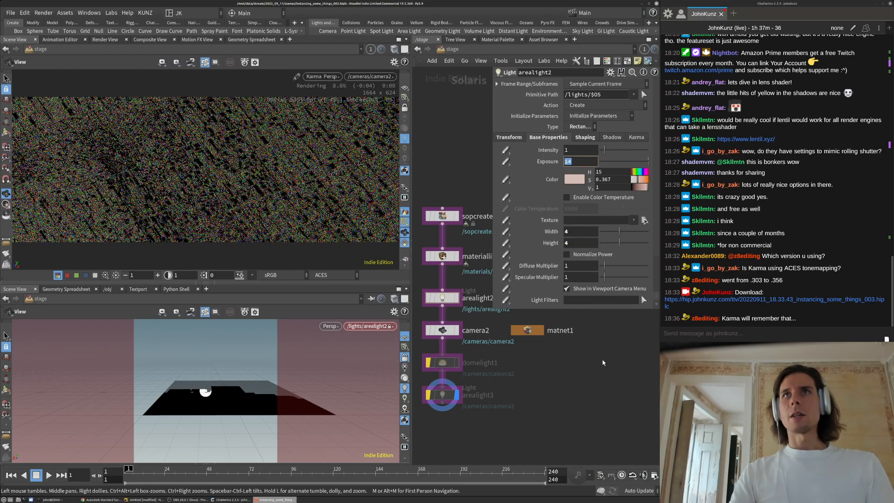
text(1)
key(Return)
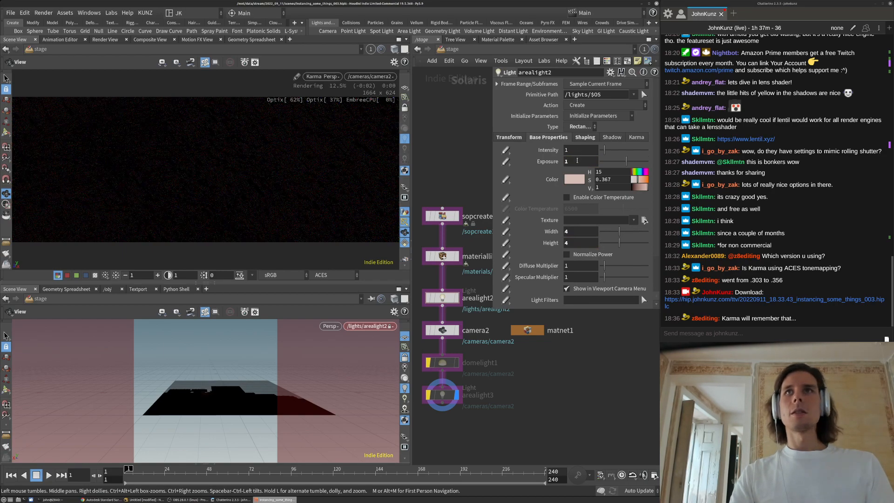
click(580, 162)
text(5)
key(Return)
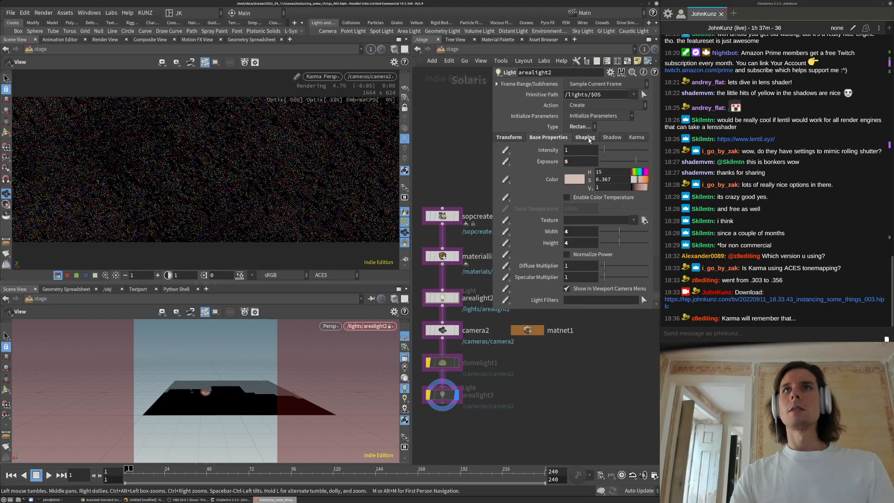
click(582, 164)
text(8)
key(Return)
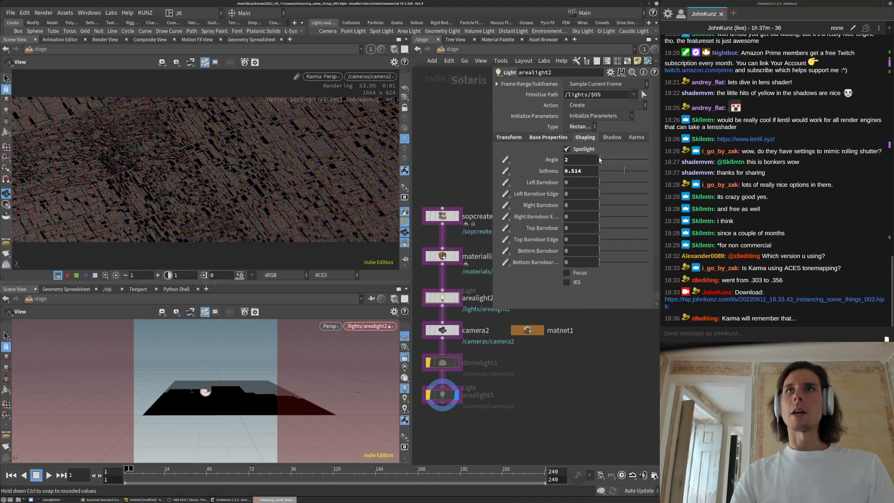
Shrink arealight2 to 1 by 1 and make its colour less saturated
click(544, 138)
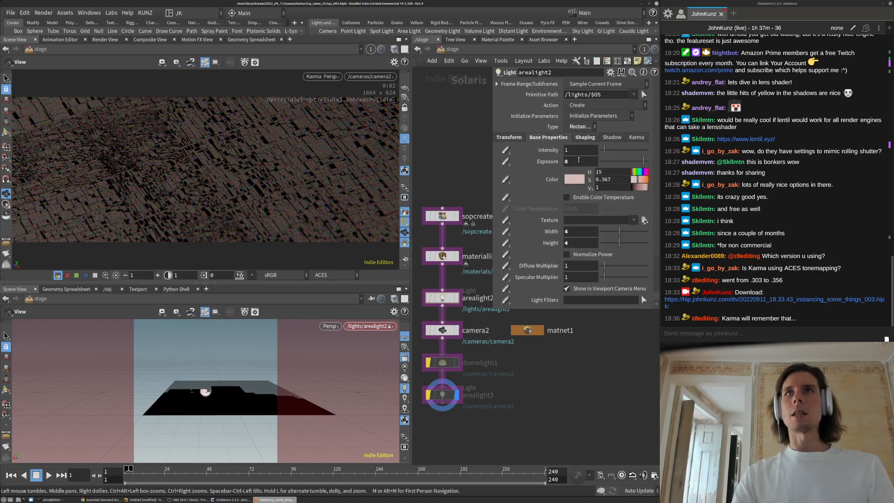
click(579, 232)
key(Tab)
text(1)
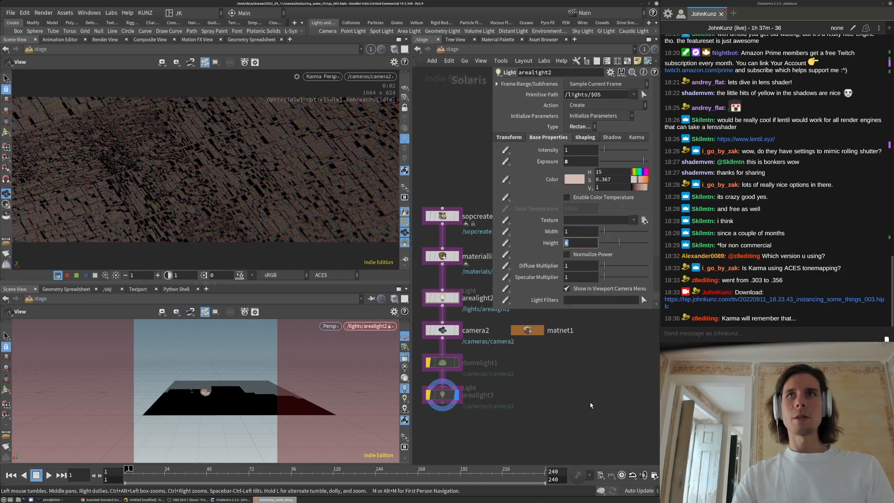
key(Return)
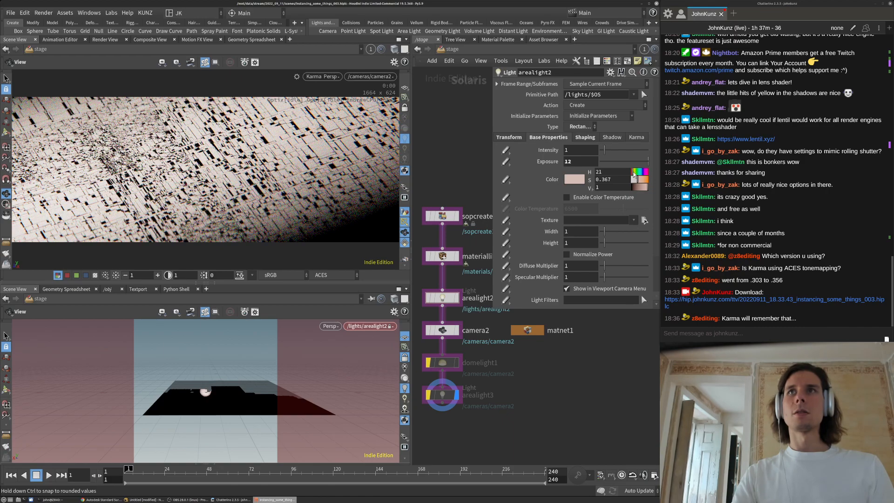
click(634, 179)
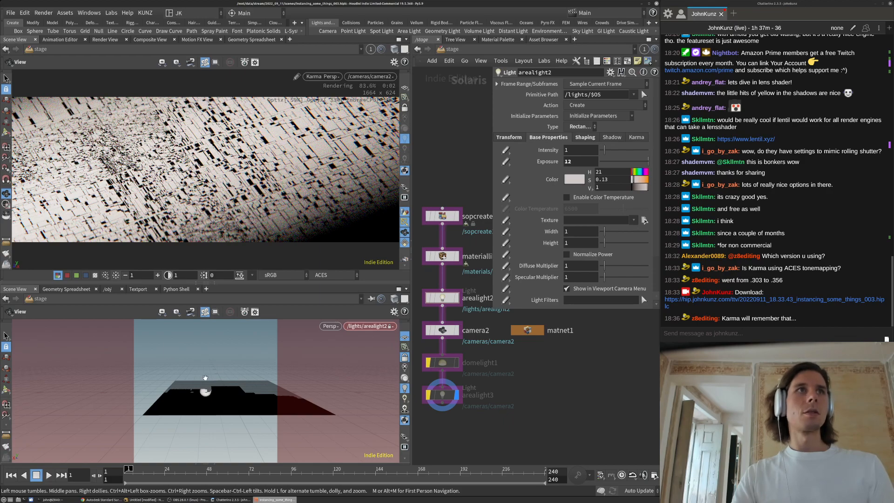
Re-aim arealight2's spotlight across the city ground from its light view
drag(195, 399, 242, 388)
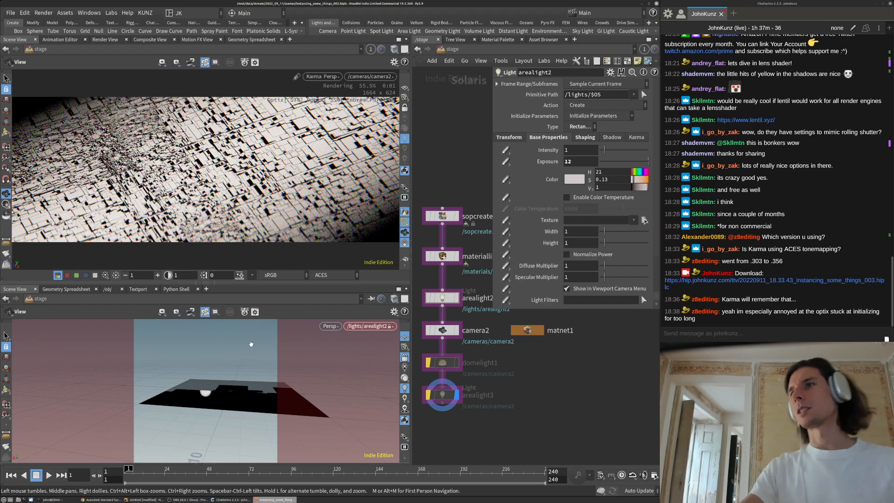
mouse_move(205, 389)
mouse_down()
mouse_move(208, 398)
mouse_move(228, 392)
mouse_move(208, 388)
mouse_up()
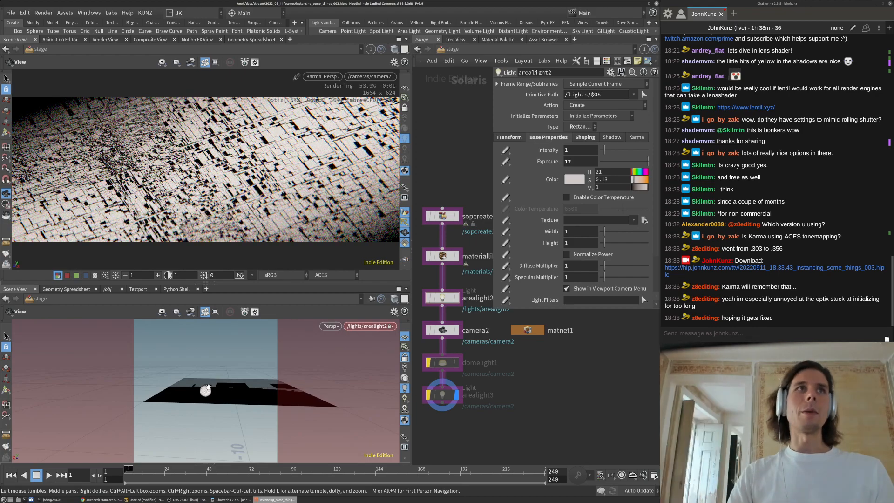
drag(243, 371, 235, 379)
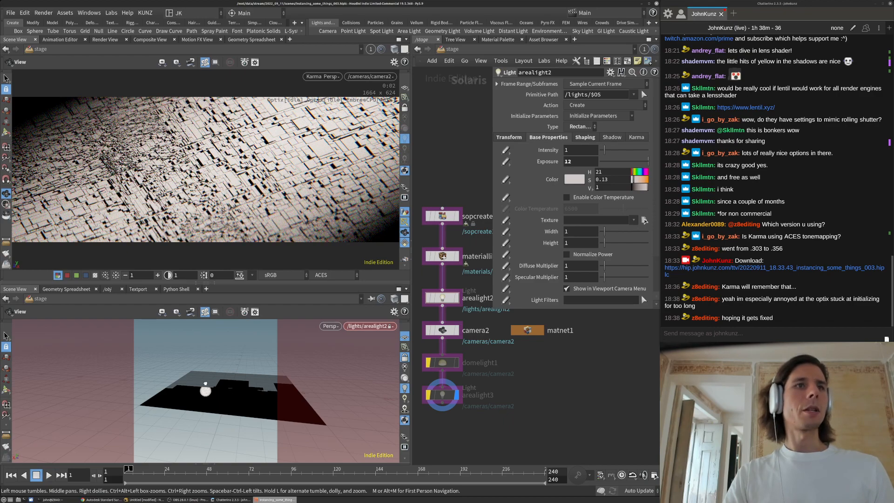
drag(206, 384, 206, 384)
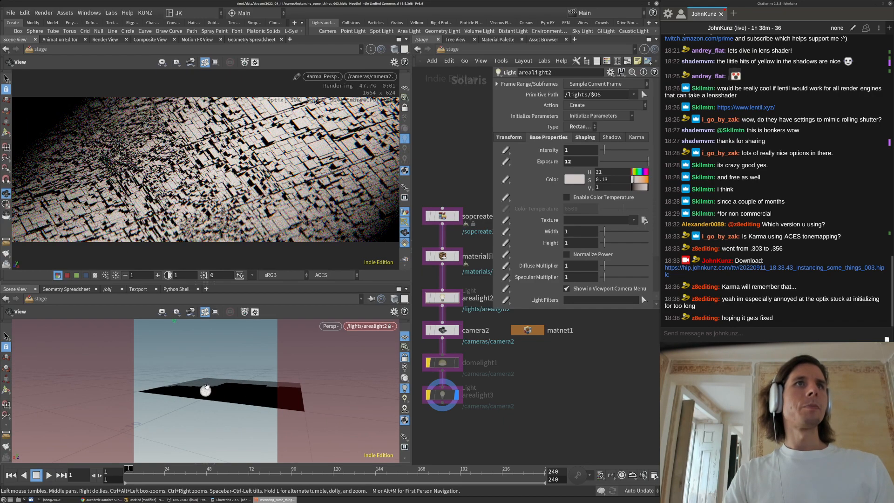
click(584, 137)
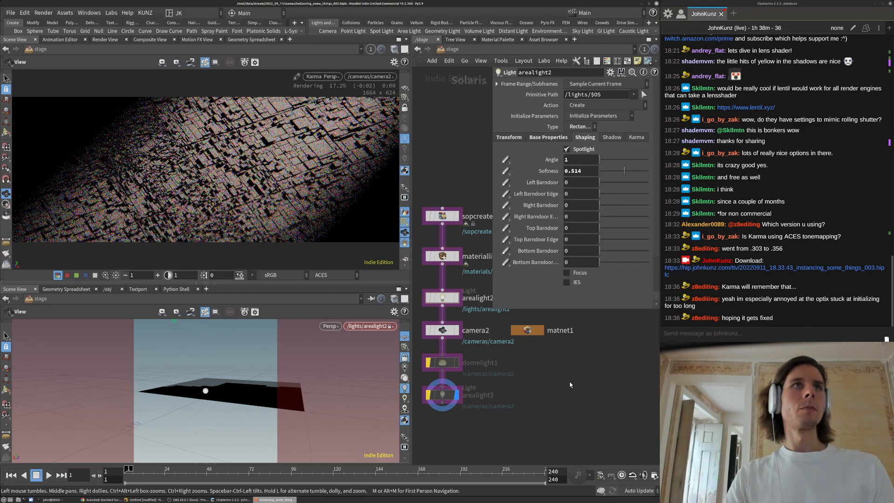
Stretch the lit spot, set spotlight softness to 0.2 then about 0.8, and desaturate the colour to 0.09
drag(257, 377, 219, 408)
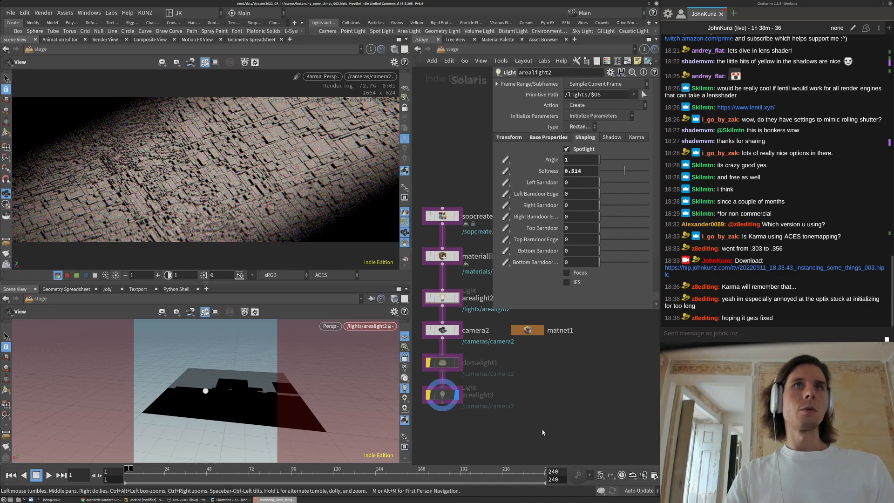
click(579, 173)
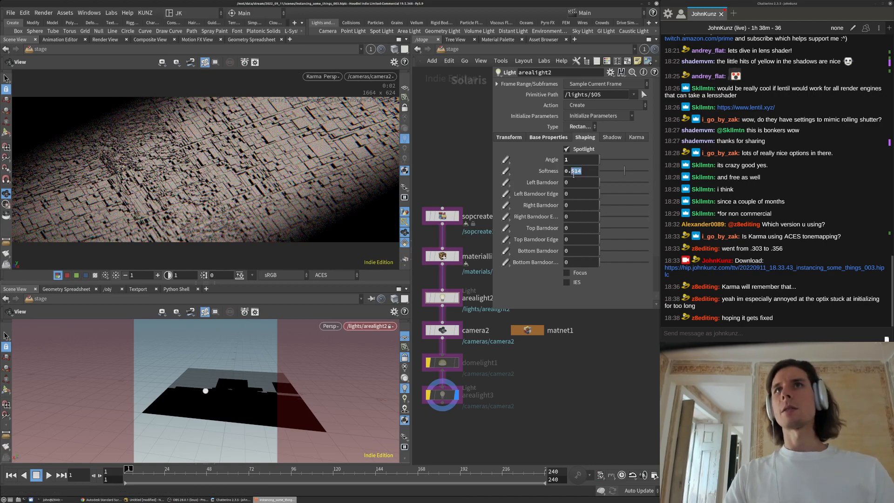
text(2)
key(Return)
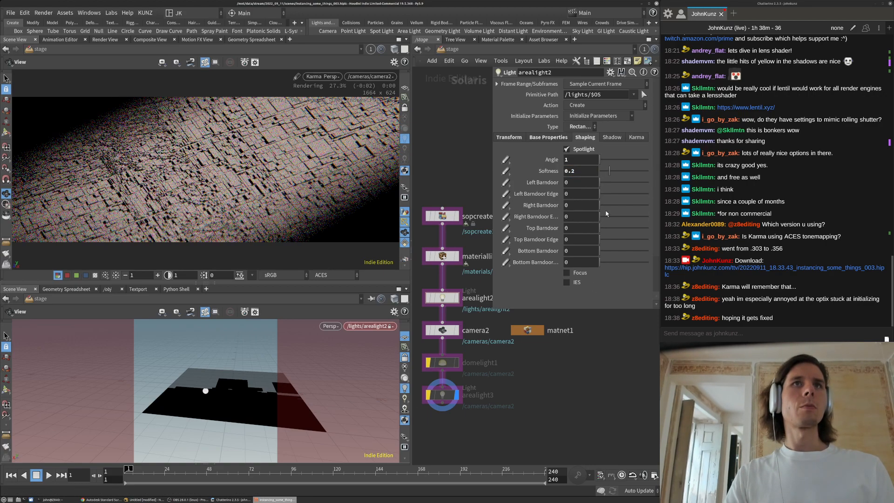
click(639, 170)
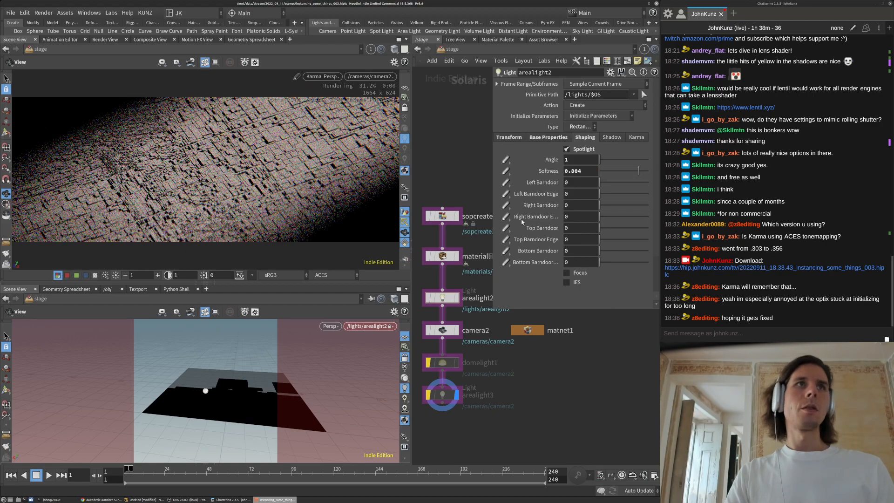
click(548, 137)
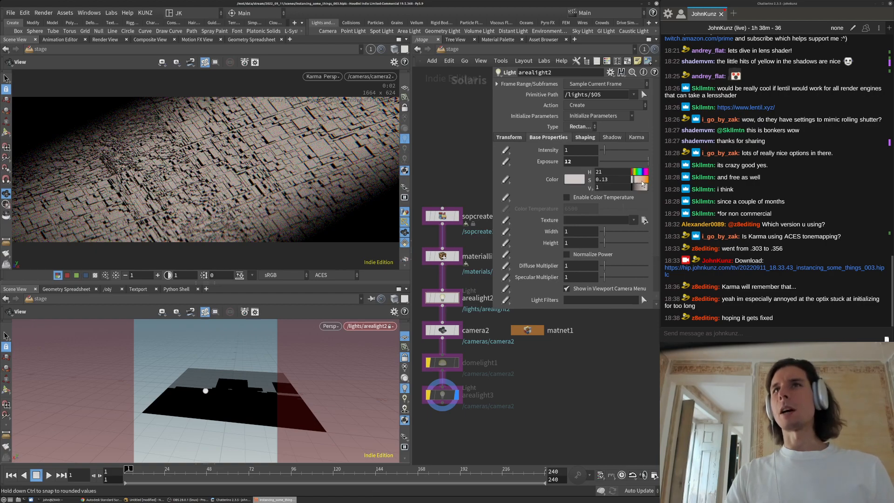
drag(643, 182, 633, 178)
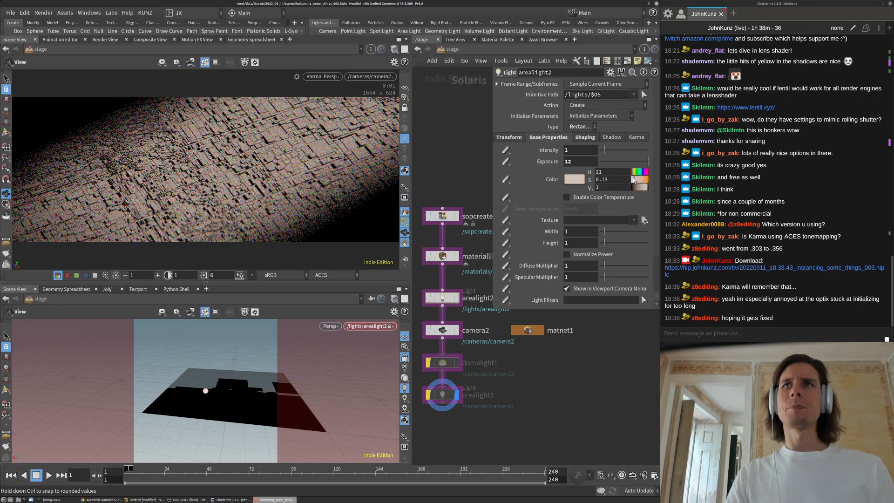
Set arealight2's spotlight angle to 1.5 and exposure to 12, then select the softness decimals for editing
click(585, 137)
text(1.5)
key(Return)
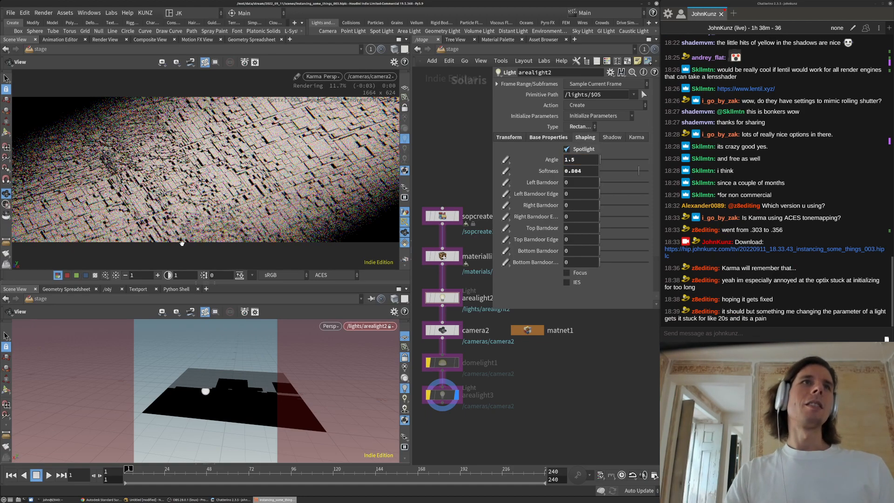
click(549, 137)
double_click(574, 161)
text(12)
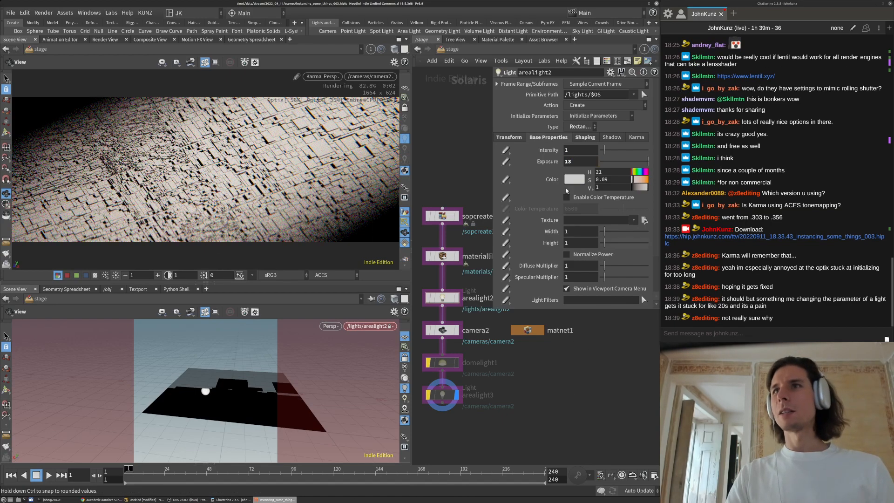
click(583, 137)
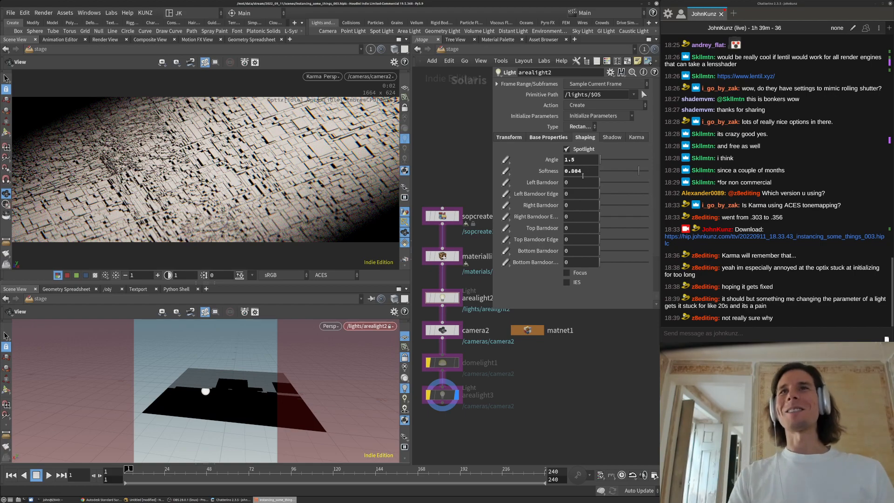
drag(583, 175, 572, 177)
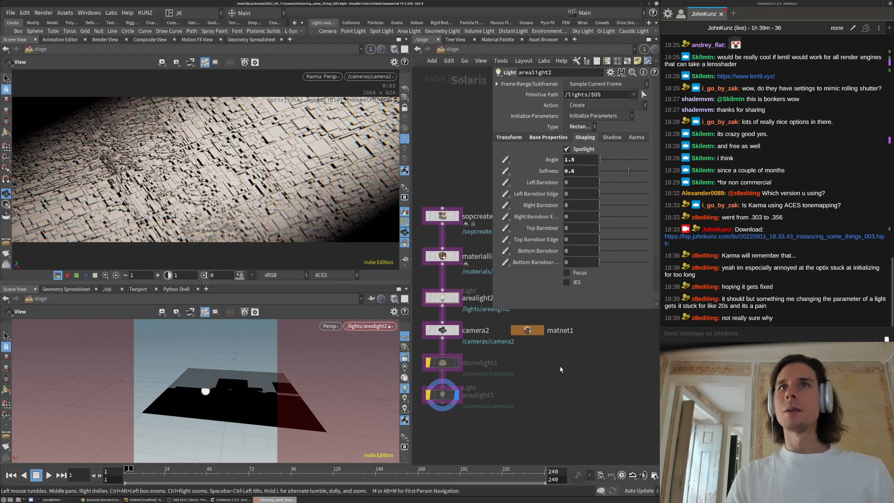
middle_drag(552, 366, 557, 386)
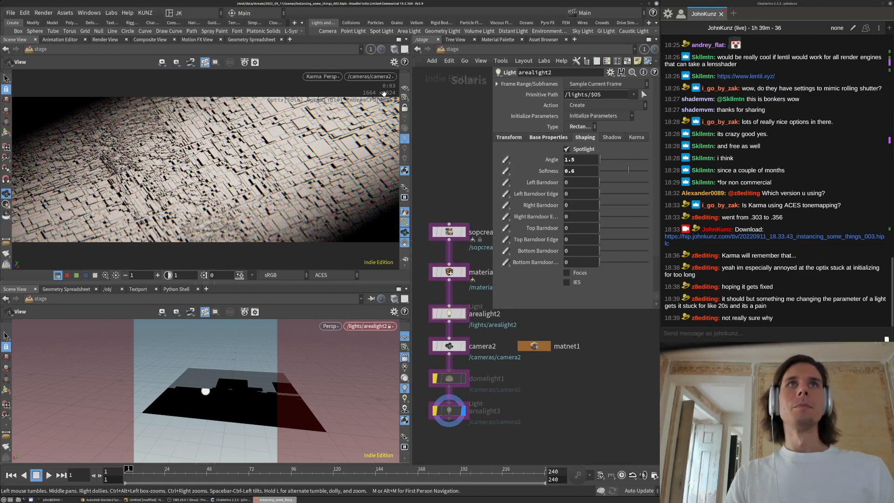
Re-enable arealight3, look through it in the lower viewport, bypass arealight2, and aim arealight3 down at the city
click(435, 410)
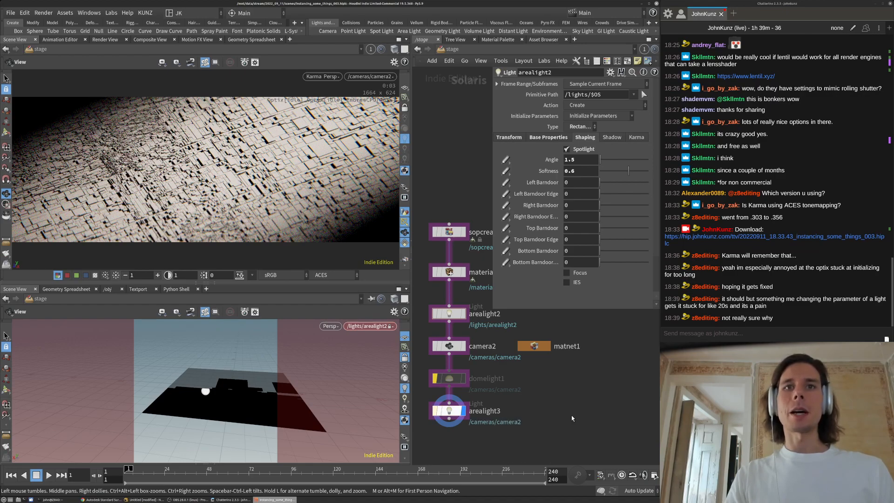
click(381, 76)
click(460, 163)
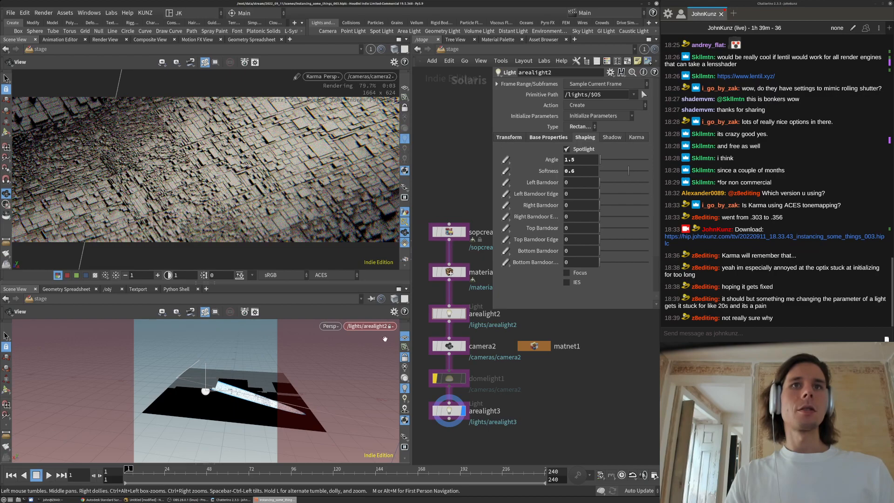
drag(454, 413, 188, 381)
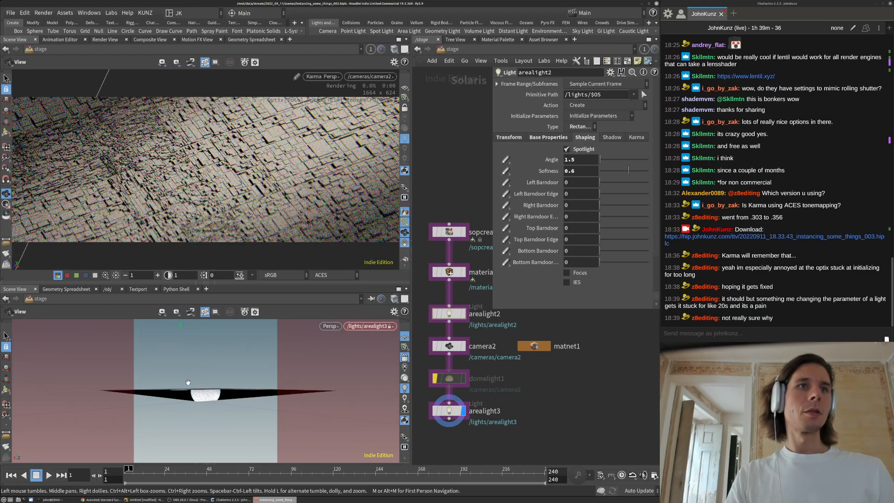
click(435, 317)
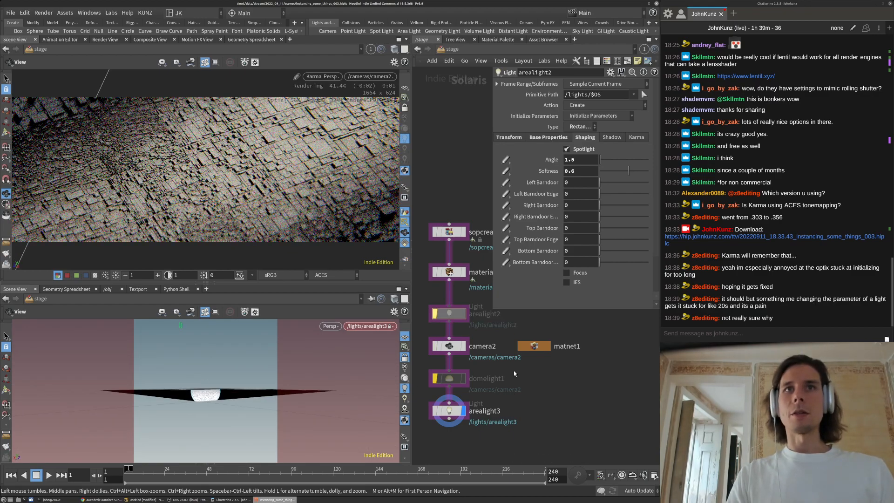
drag(205, 382, 163, 389)
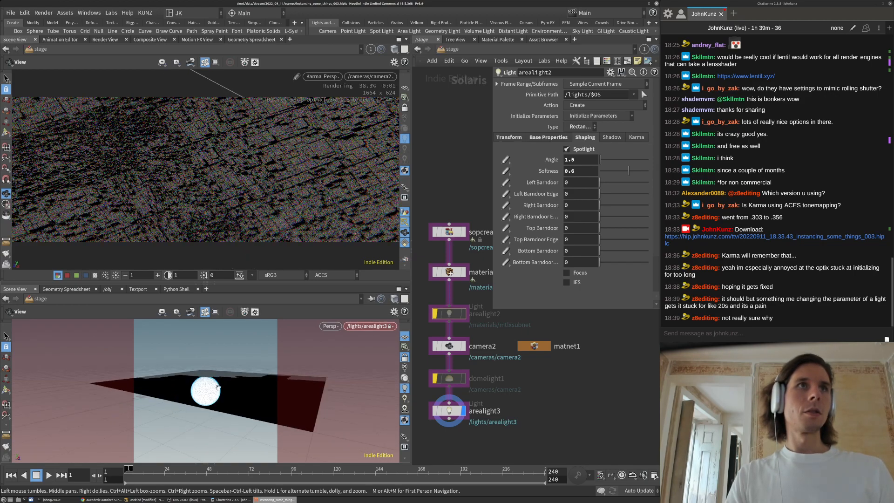
click(461, 415)
Keep arealight3's exposure at 12 and make the light 4 by 4
click(552, 139)
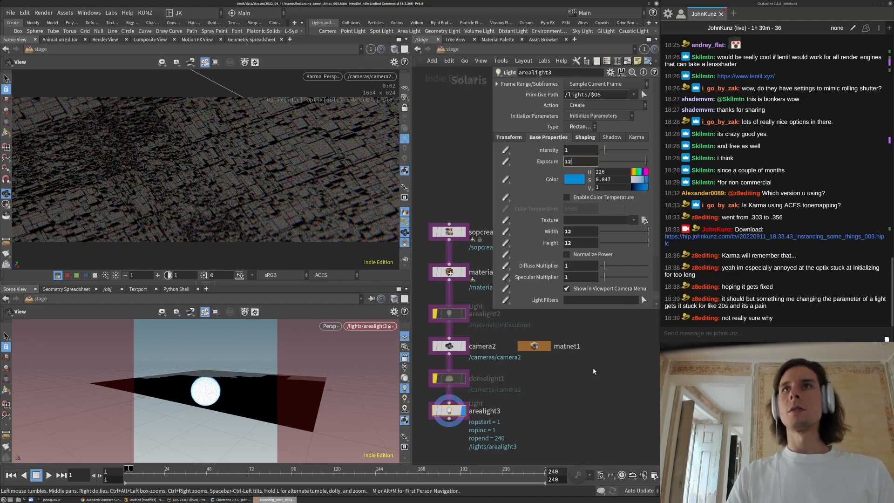
key(Return)
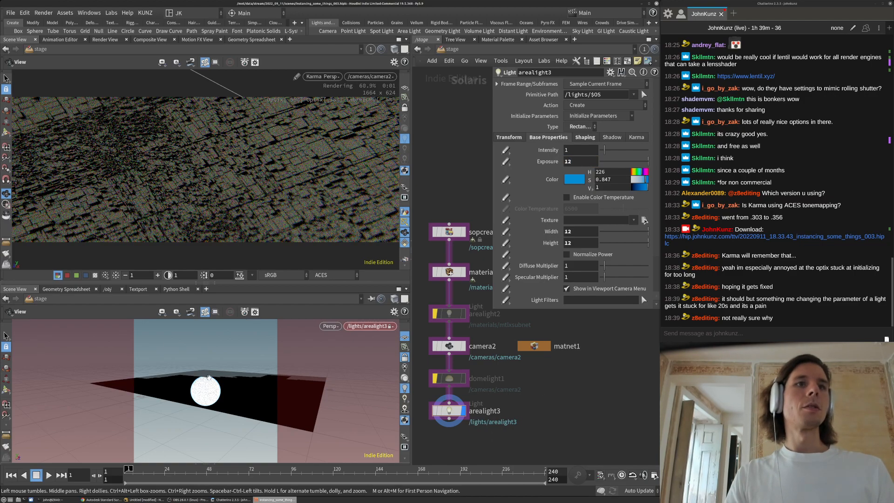
click(585, 137)
key(Return)
click(548, 138)
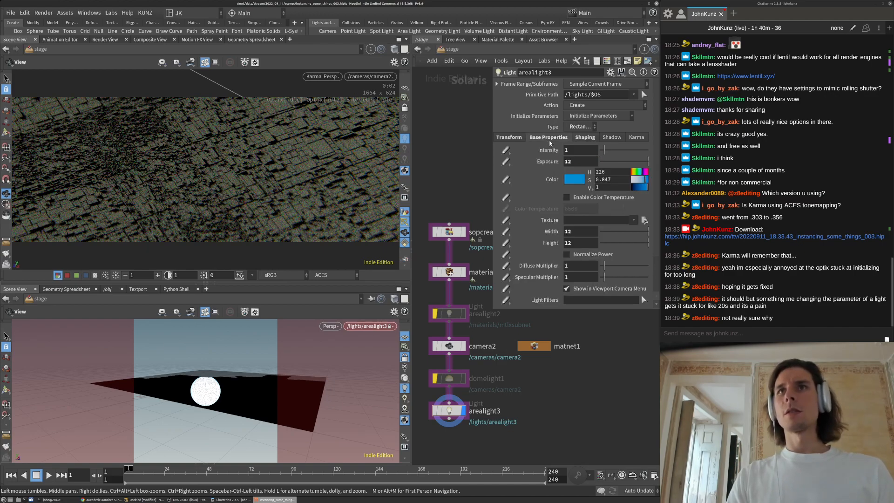
click(584, 138)
click(563, 138)
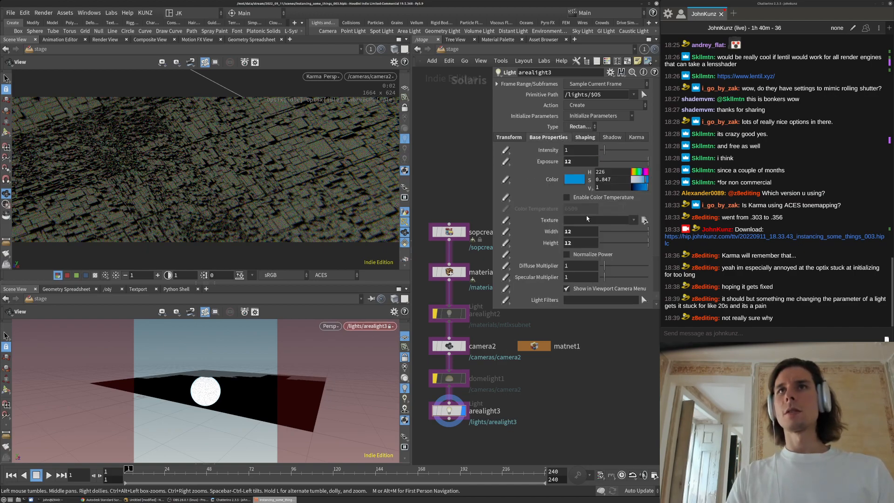
text(4)
key(Tab)
text(4)
key(Tab)
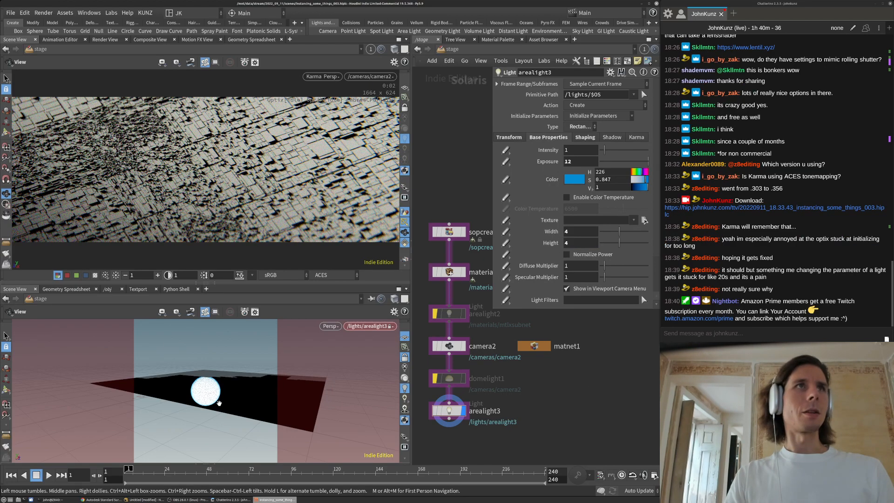
Re-aim arealight3 across the city and try exposure 7, then 4
drag(226, 397, 207, 405)
middle_drag(230, 388, 192, 405)
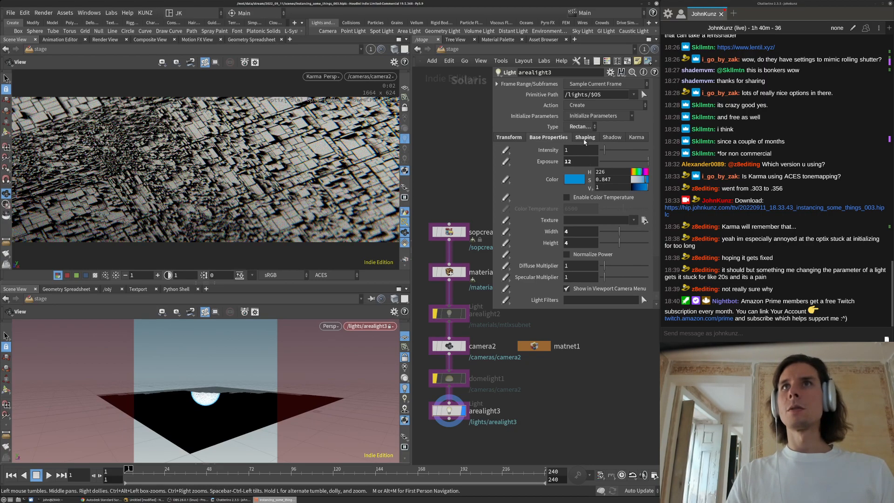
click(585, 138)
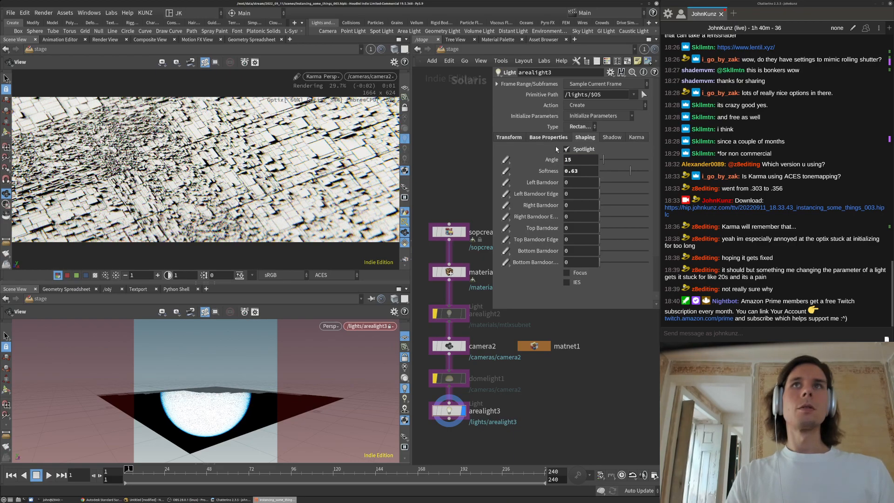
click(547, 138)
double_click(576, 160)
text(7)
key(Return)
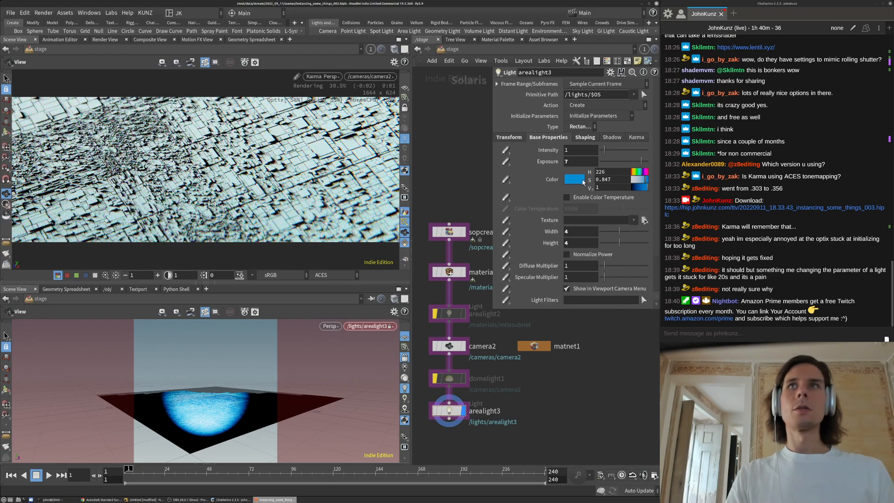
double_click(590, 164)
text(4)
key(Return)
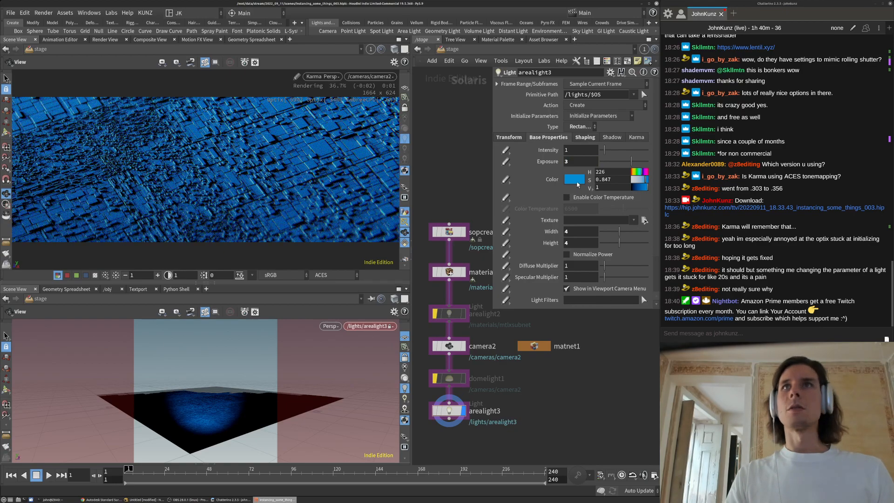
Make the light's blue much paler and settle on exposure 3 after trying 1, 2 and 4
drag(646, 183, 638, 183)
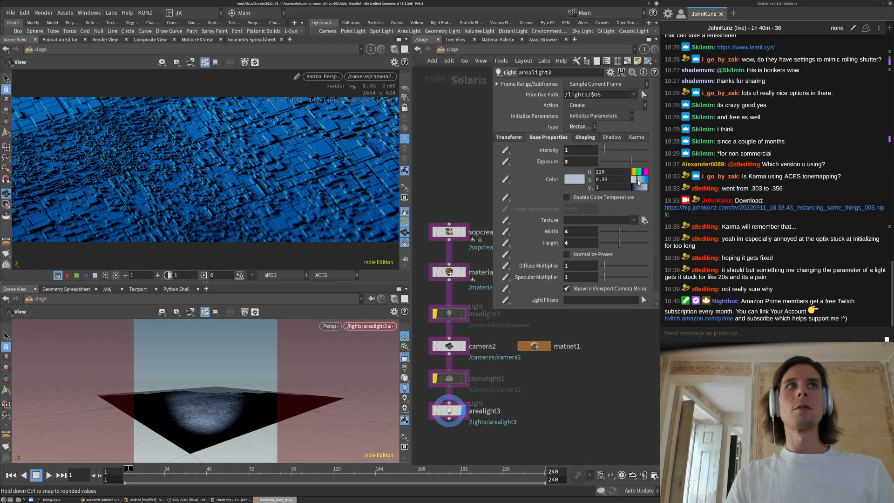
text(1)
key(Return)
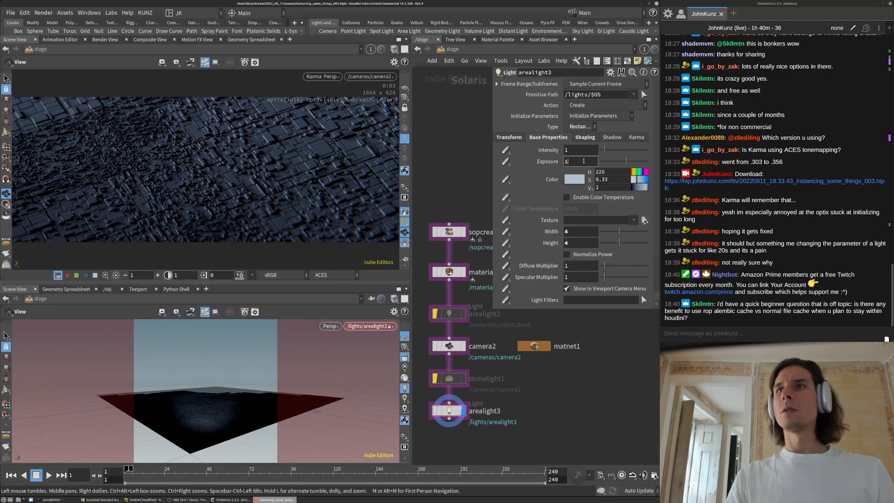
text(2)
key(Return)
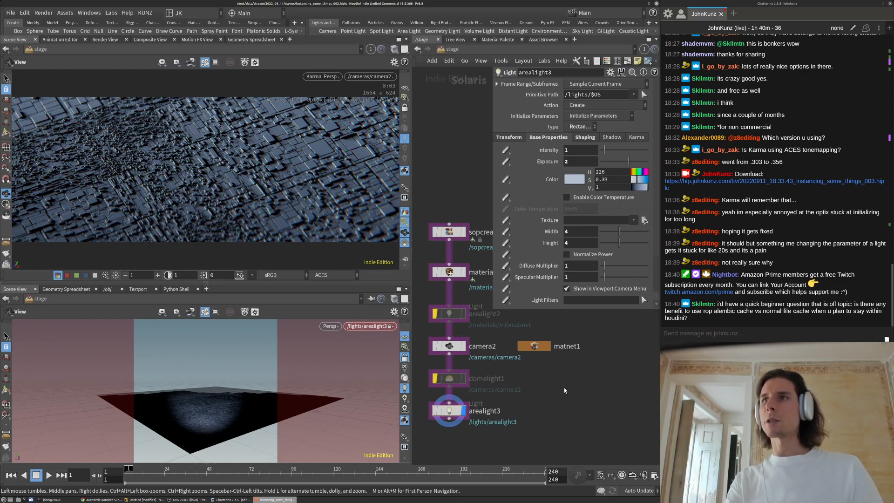
middle_drag(583, 379, 586, 352)
middle_drag(529, 386, 546, 409)
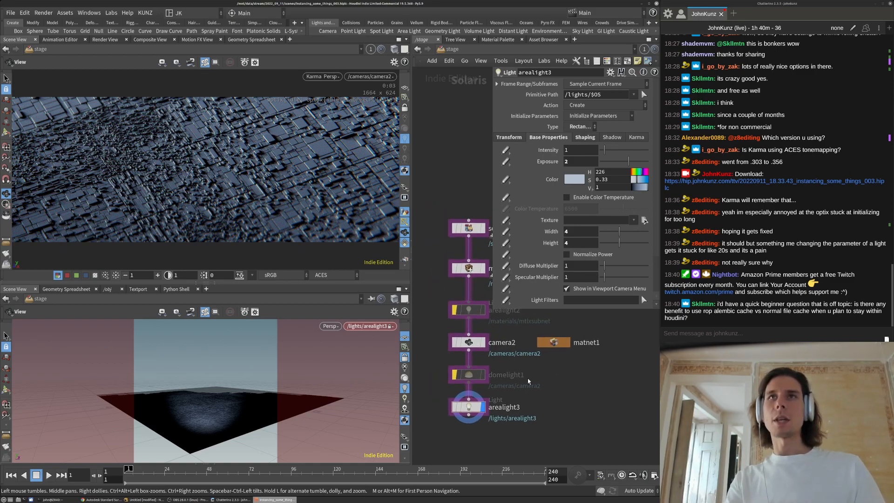
click(580, 161)
text(4)
key(Return)
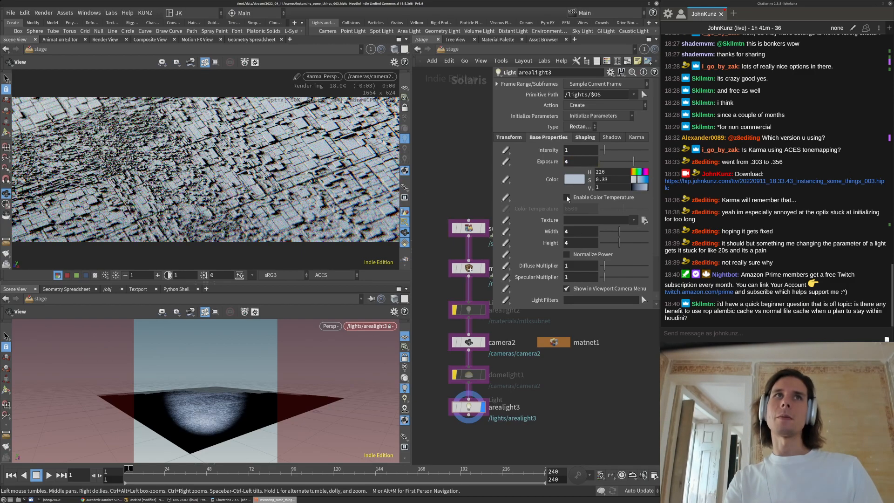
click(580, 161)
text(3)
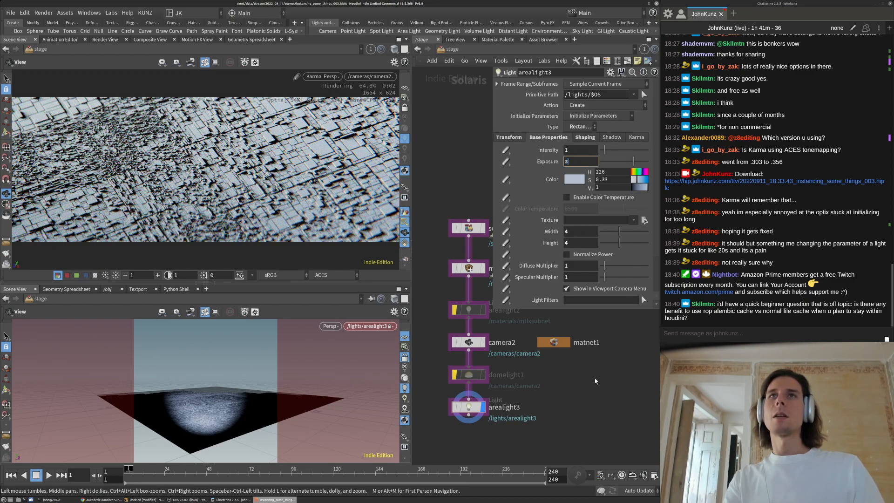
key(Return)
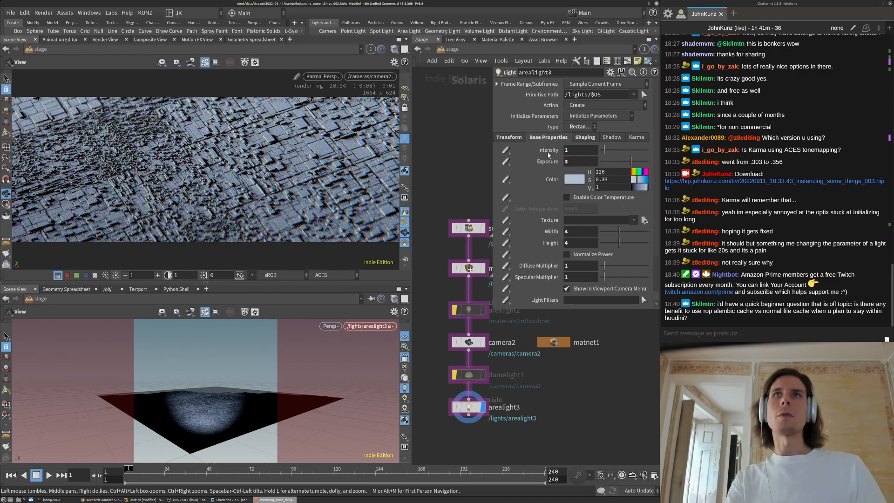
Set arealight3's diffuse multiplier to 0
scroll(539, 244, down, 3)
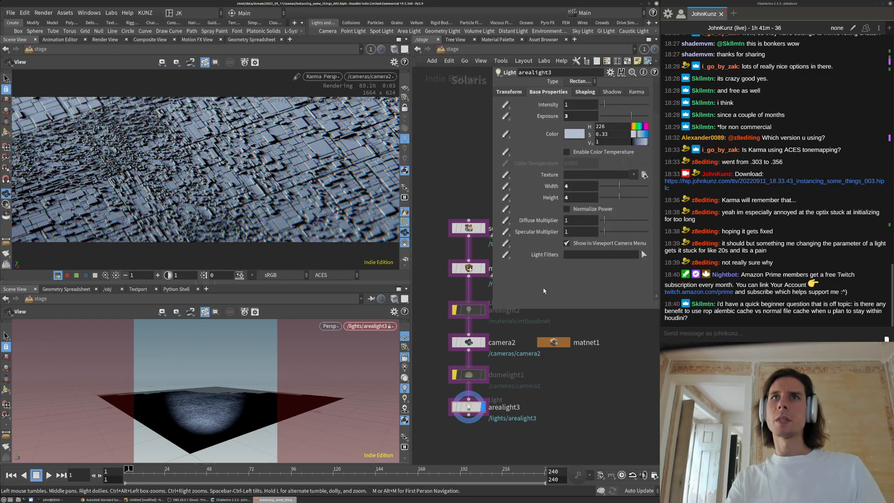
click(590, 222)
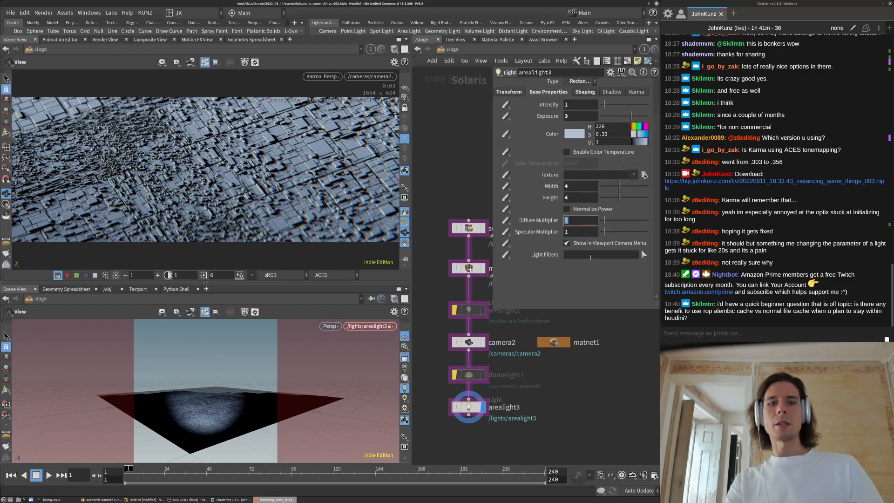
text(0)
key(Return)
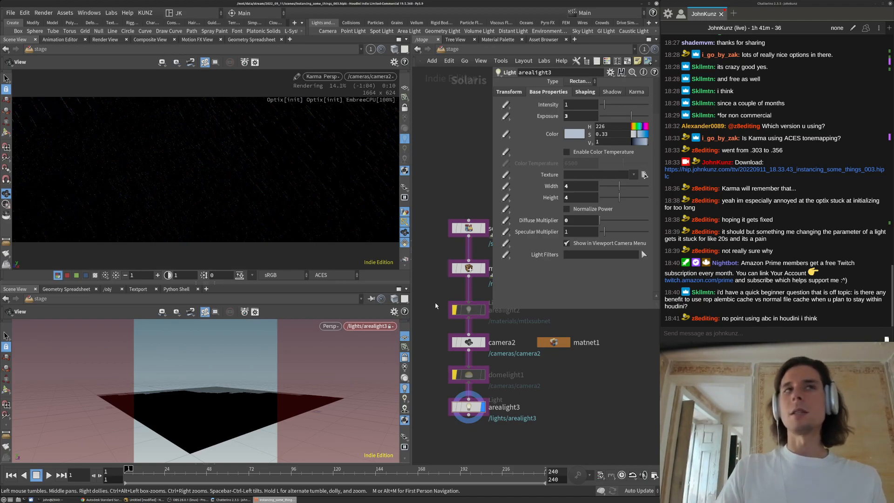
Set arealight3's diffuse multiplier to 0.25
click(576, 221)
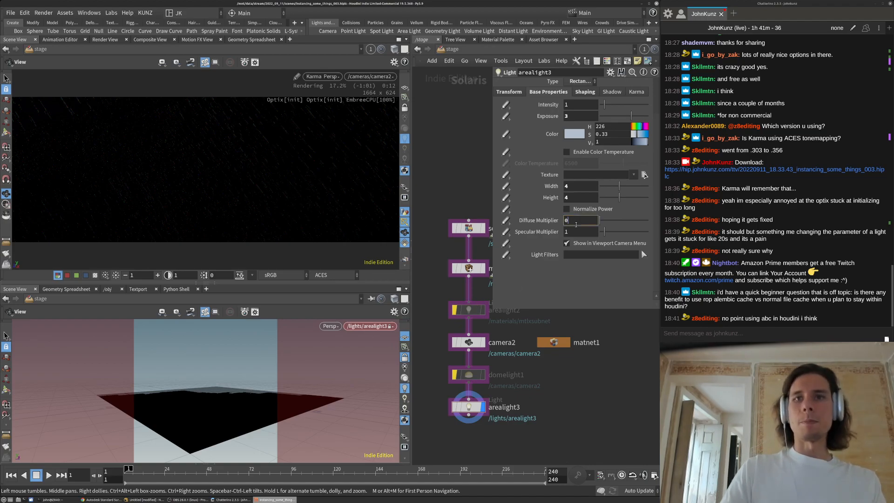
text(0.25)
key(Return)
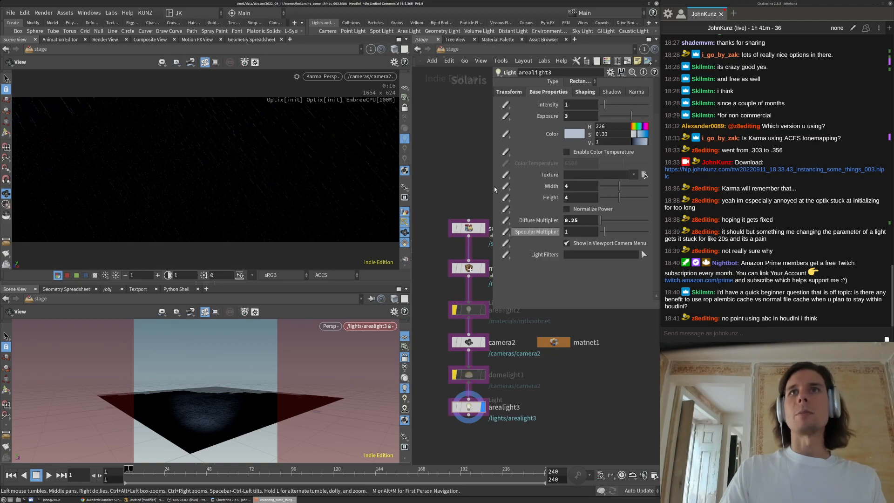
Lower the light colour's saturation to 0.2 and resize the floating parameter panel
click(641, 136)
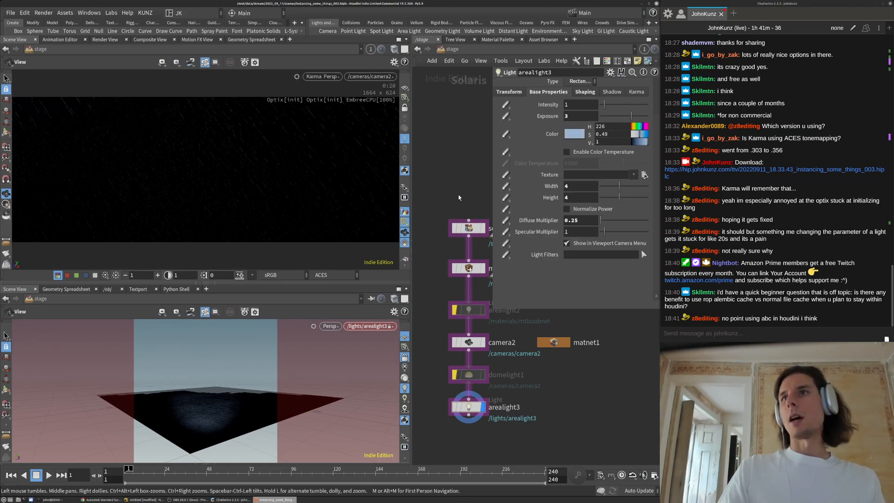
drag(494, 310, 507, 188)
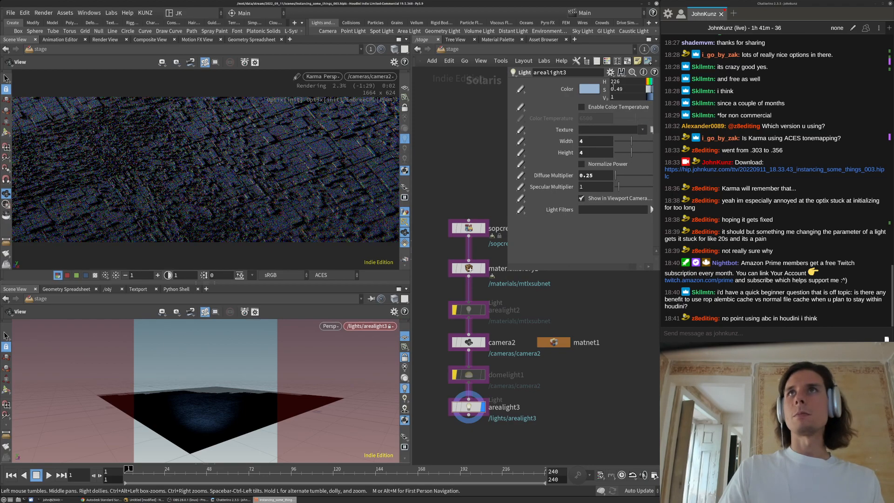
text(2)
key(Return)
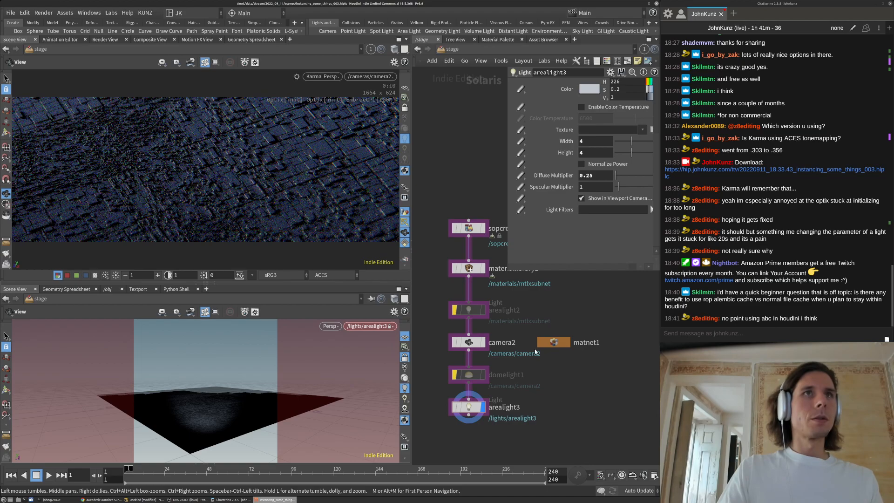
middle_drag(493, 222, 497, 260)
drag(510, 261, 525, 329)
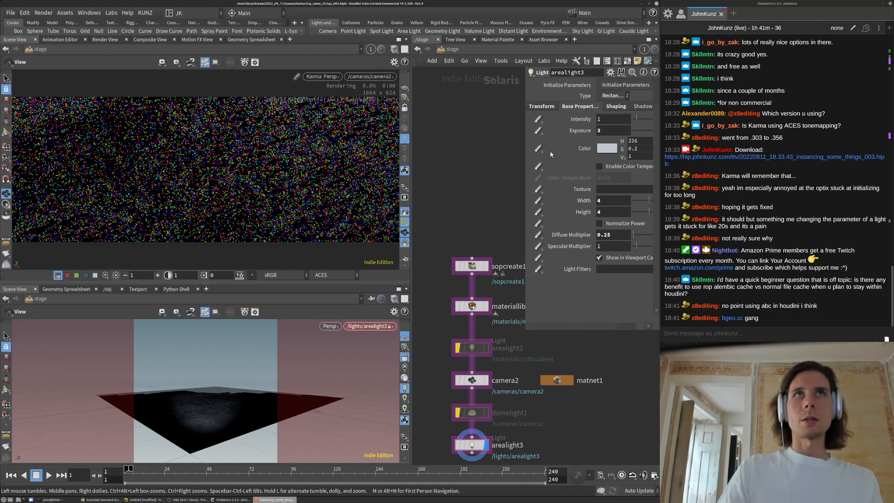
Re-enable arealight2 and tilt the render view over the city blocks
click(459, 350)
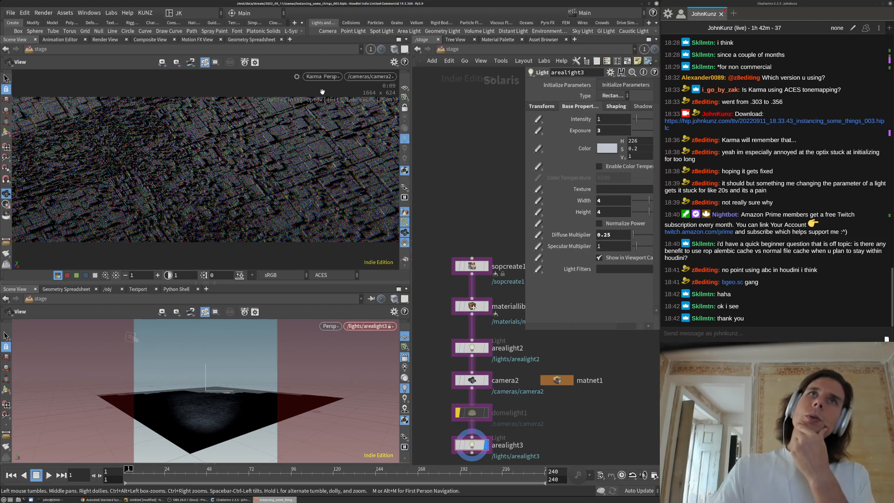
middle_drag(486, 220, 469, 193)
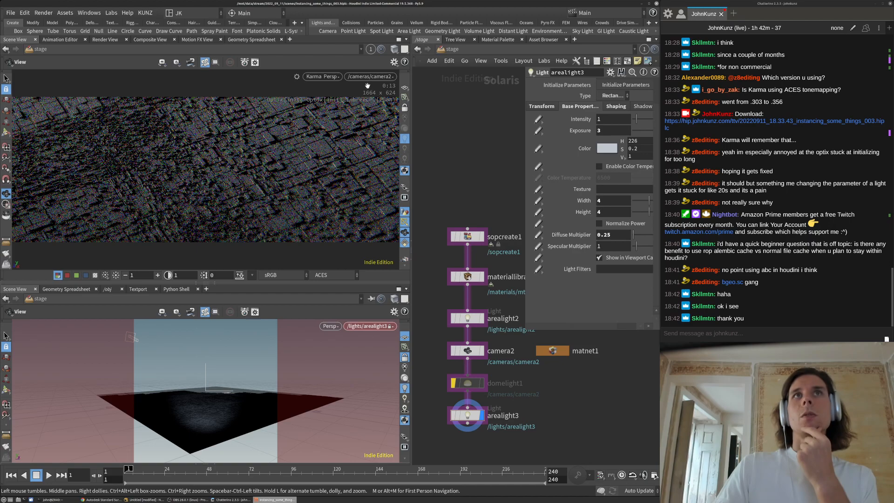
drag(385, 130, 374, 109)
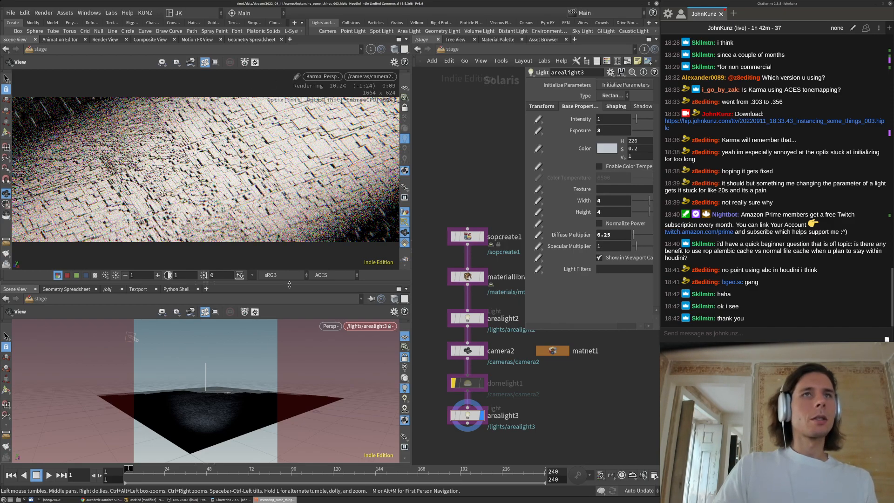
Select arealight2 and lower its exposure to 4
click(467, 317)
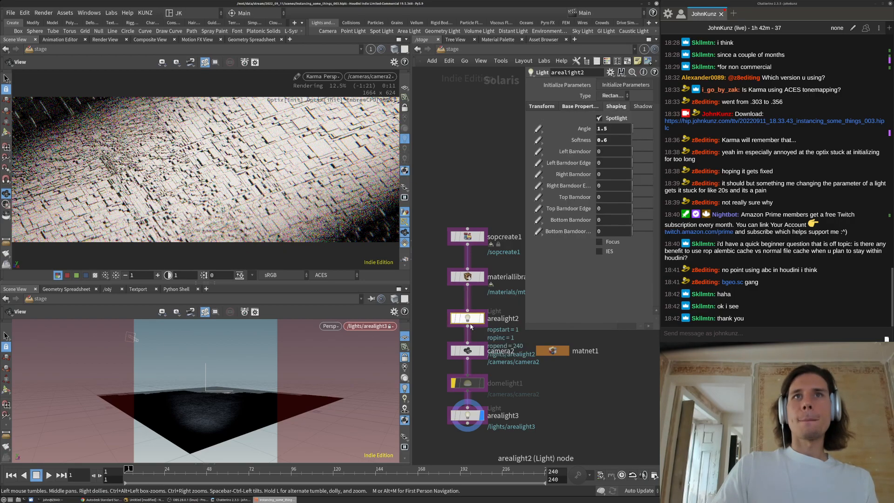
click(569, 107)
drag(615, 134, 492, 183)
text(4)
key(Return)
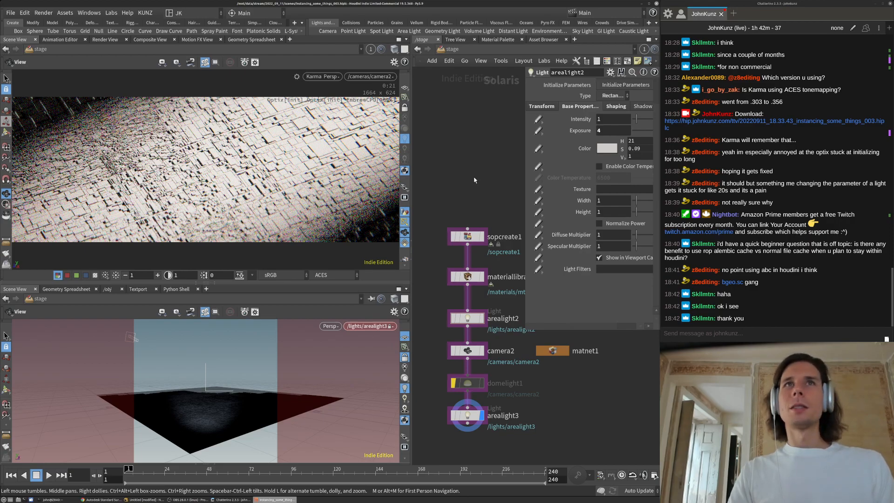
Enlarge the nodes in the network view and select arealight3 for editing
middle_drag(476, 175, 477, 159)
scroll(561, 423, up, 2)
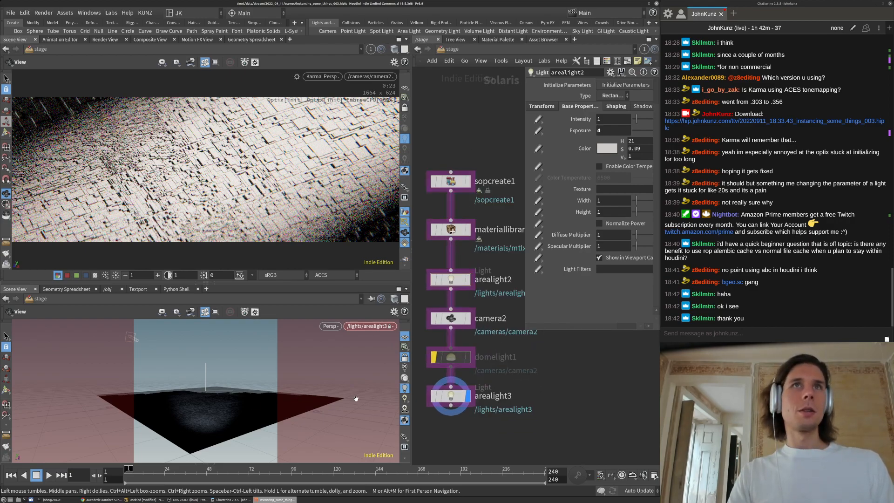
drag(188, 375, 247, 385)
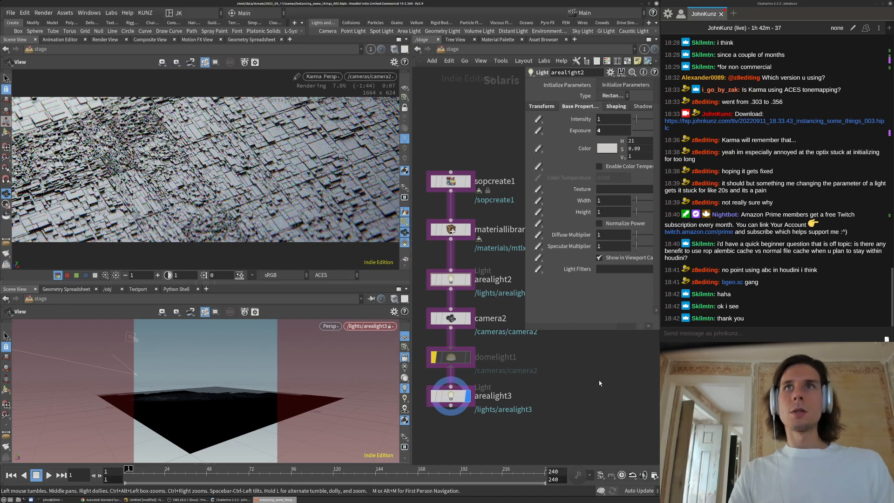
middle_drag(598, 376, 595, 370)
click(612, 132)
click(447, 390)
Lower arealight3's exposure from 3 to 1
key(BackSpace)
text(1)
key(Return)
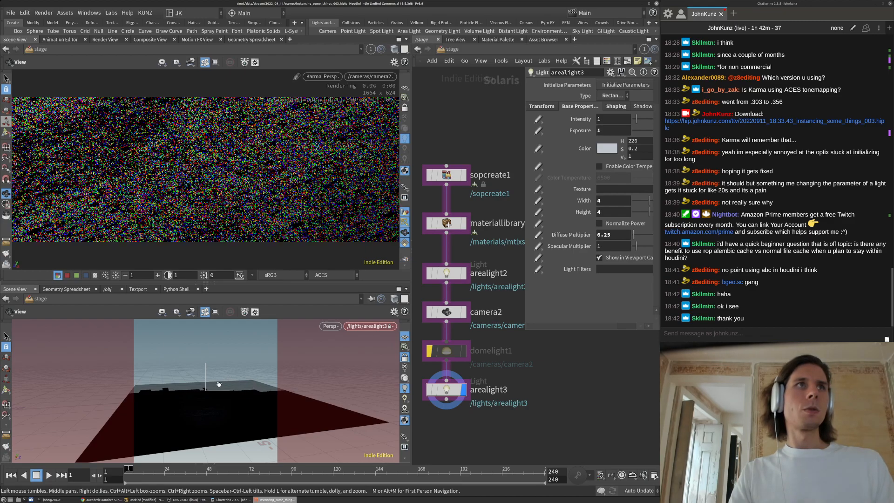
Swing arealight3 between overhead and grazing angles over the city lots
drag(221, 384, 223, 379)
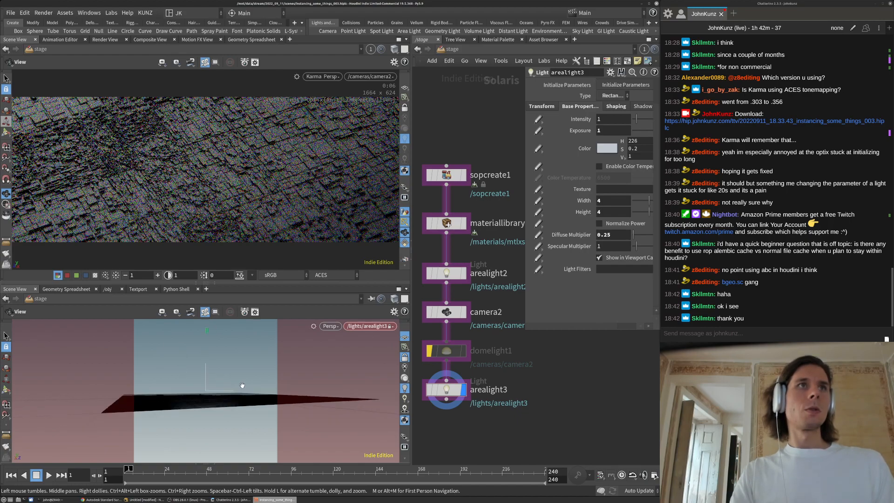
drag(212, 382, 223, 383)
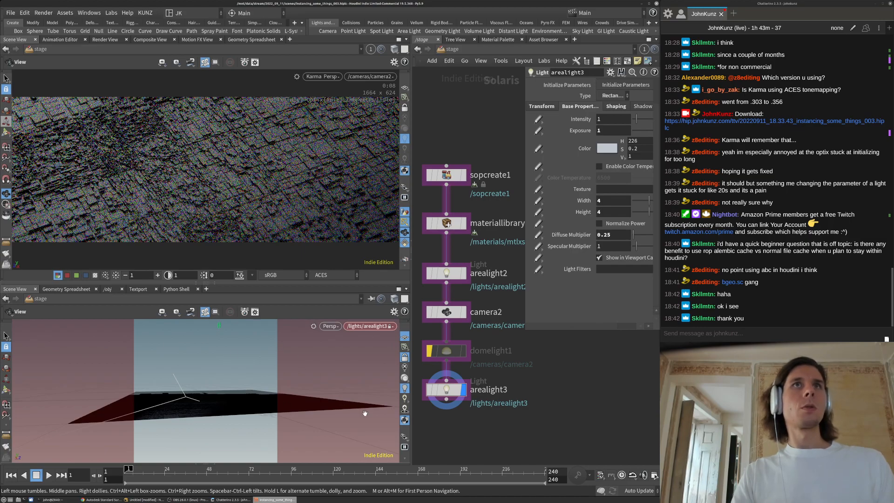
drag(298, 366, 281, 387)
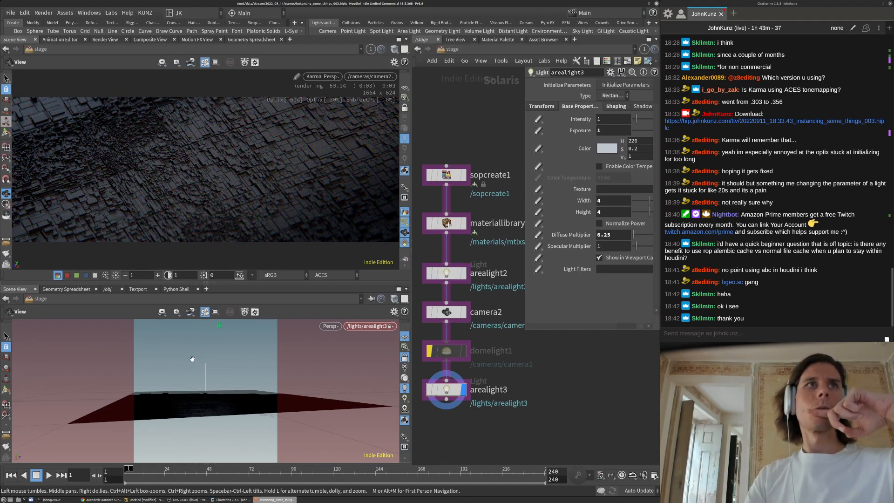
drag(199, 356, 230, 396)
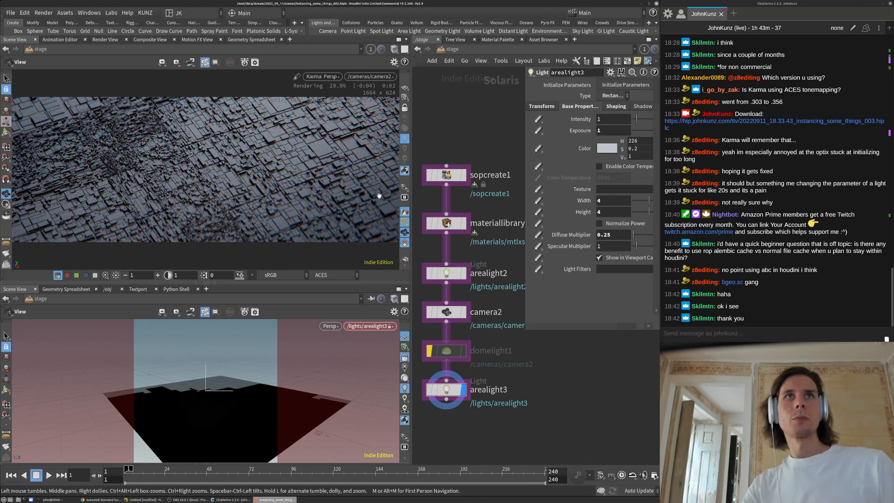
mouse_move(206, 407)
mouse_down()
mouse_move(209, 389)
mouse_move(208, 399)
mouse_up()
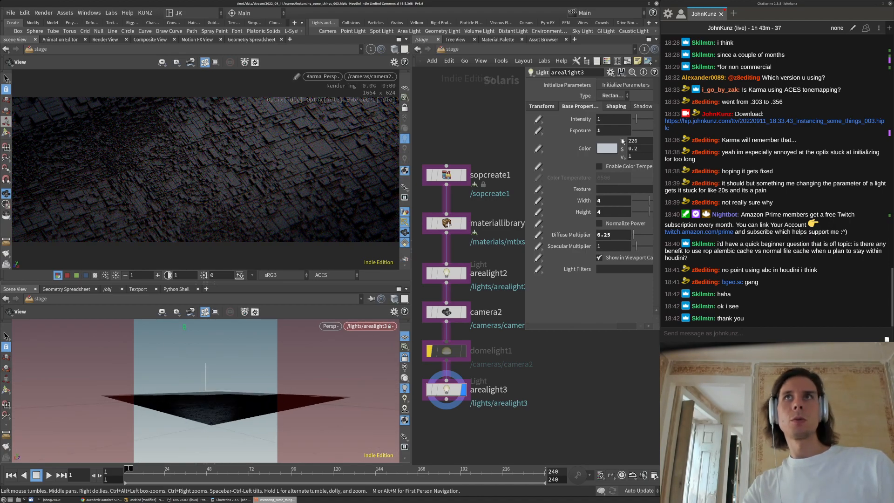
Try arealight3 at exposure 3, raise arealight2 to exposure 8, then return arealight3 to 1
double_click(605, 130)
text(3)
key(Return)
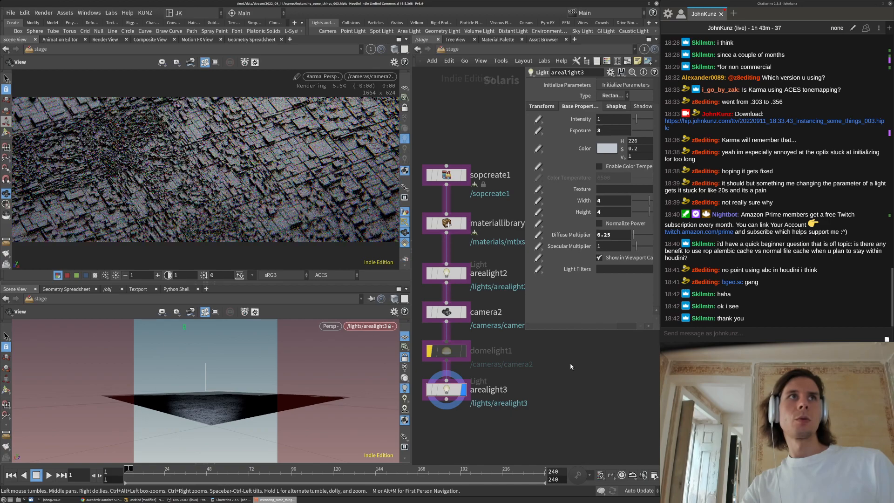
click(446, 273)
click(611, 131)
text(8)
key(Return)
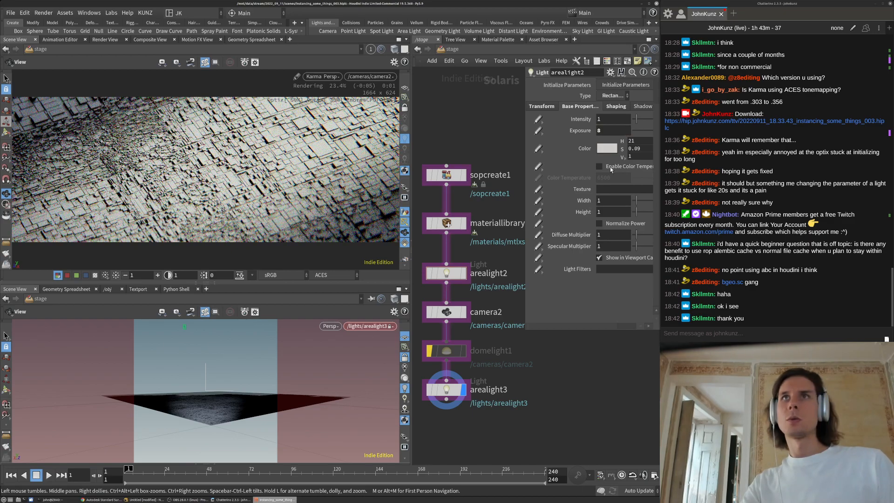
click(454, 384)
click(611, 130)
text(1)
key(Return)
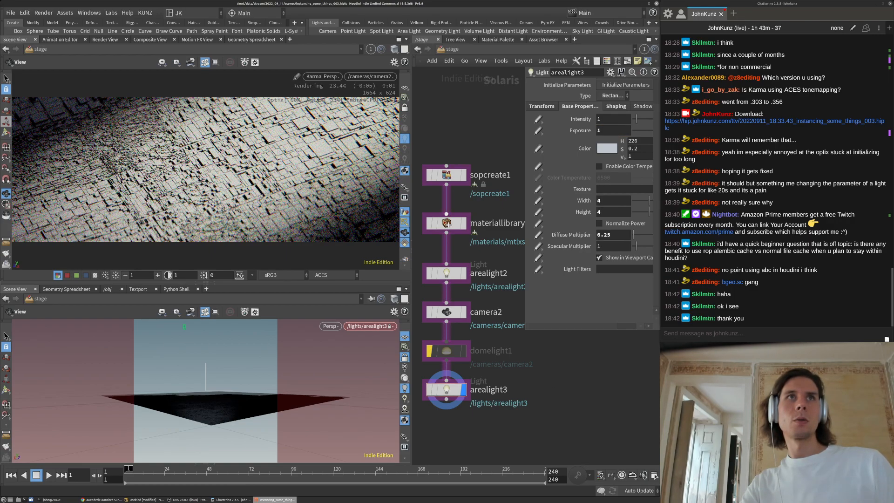
Give arealight2 a width of 0.2 and height 1, then check the viewport camera choices
click(454, 274)
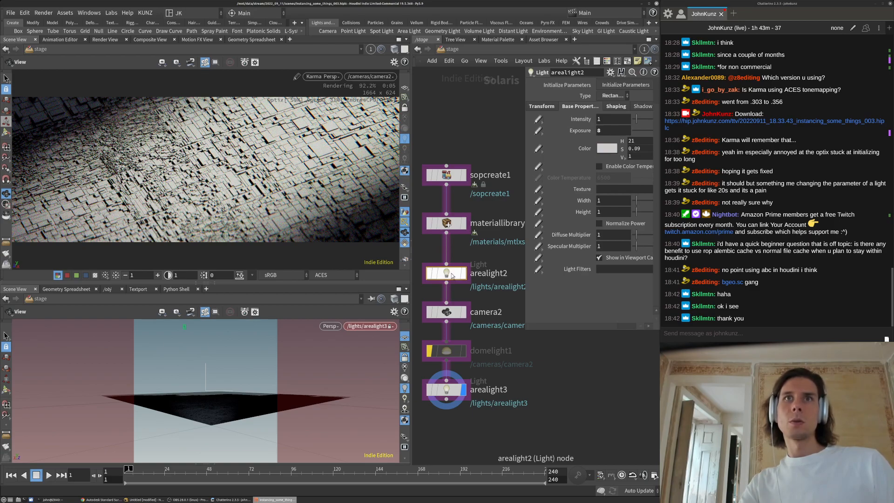
double_click(603, 201)
text(.2)
key(Return)
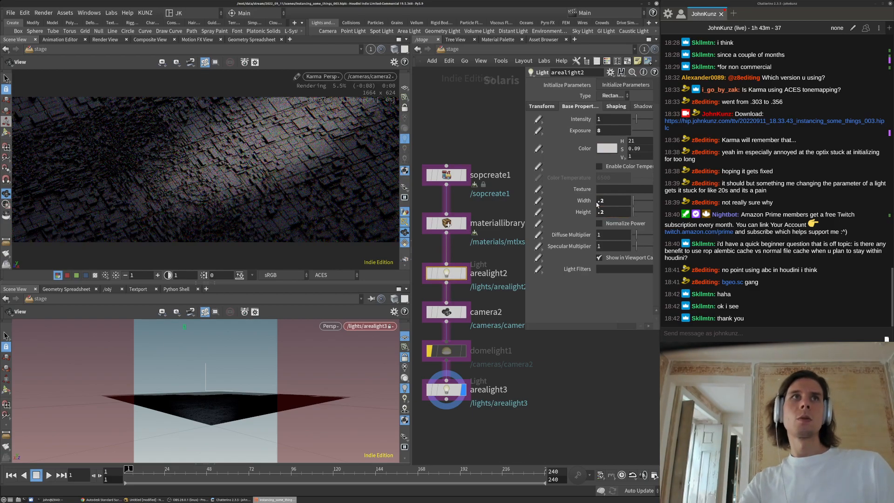
click(617, 212)
text(1)
key(Return)
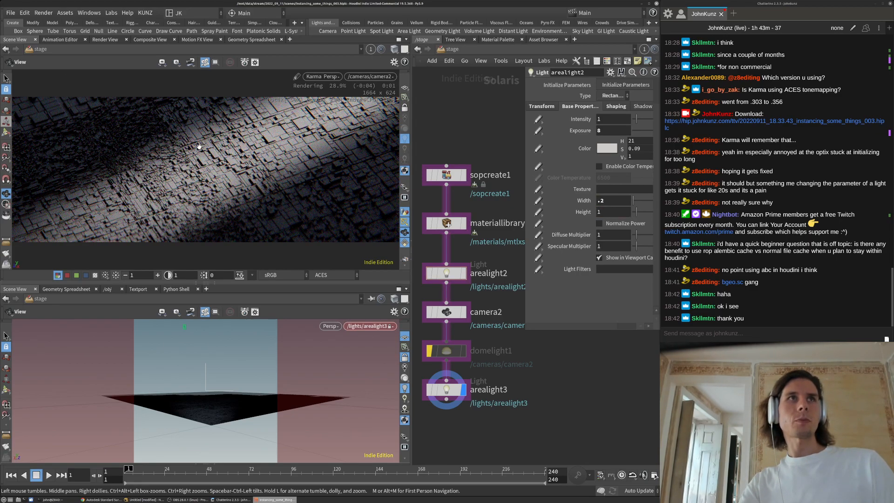
click(381, 77)
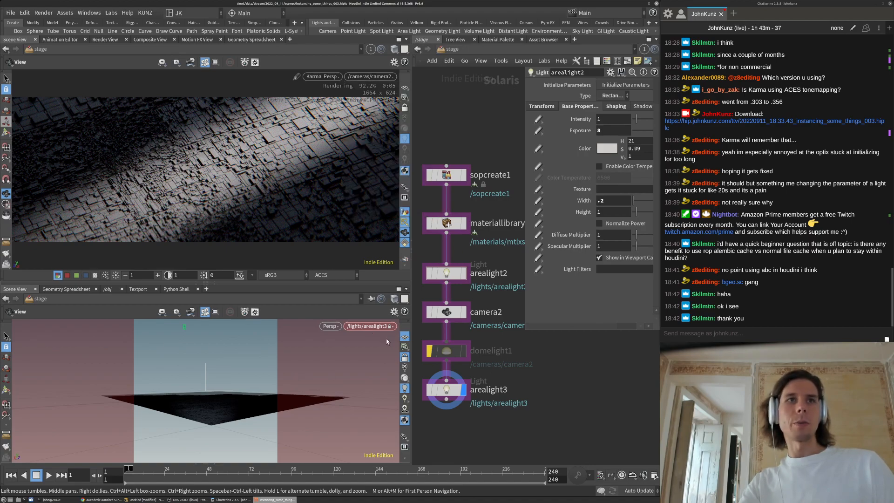
click(377, 327)
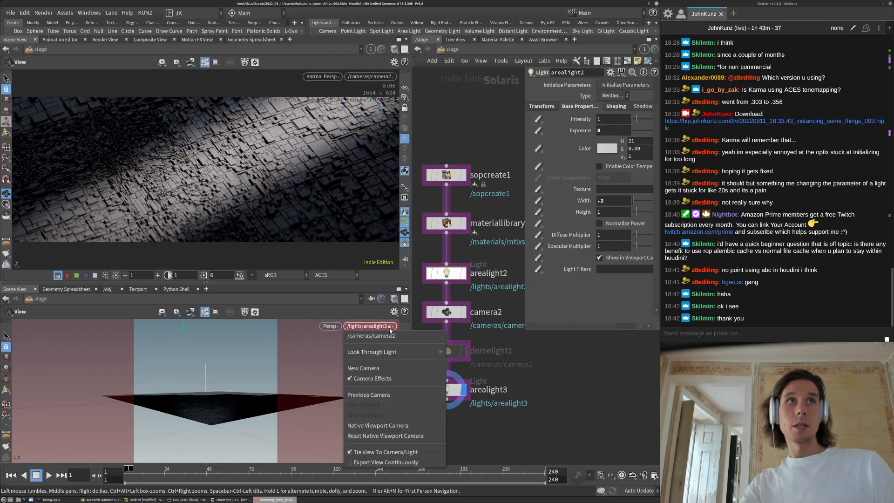
Shape arealight2's spotlight with softness 1 and angle 1.3, after first trying angle 2
click(585, 387)
middle_drag(562, 400, 552, 446)
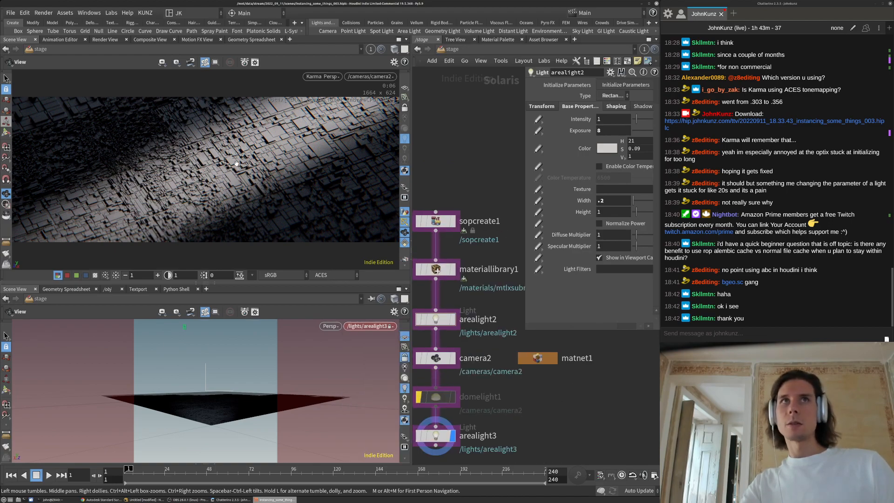
click(617, 106)
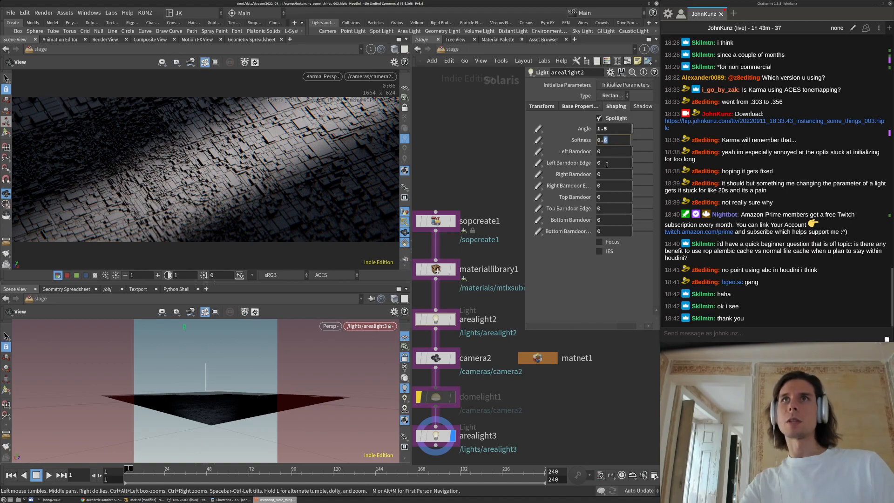
double_click(609, 129)
text(2)
key(Return)
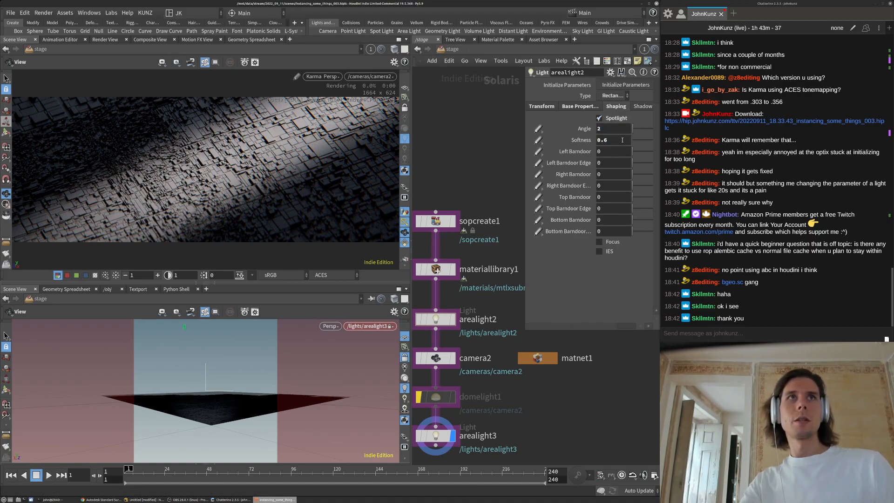
double_click(610, 140)
text(1)
key(Return)
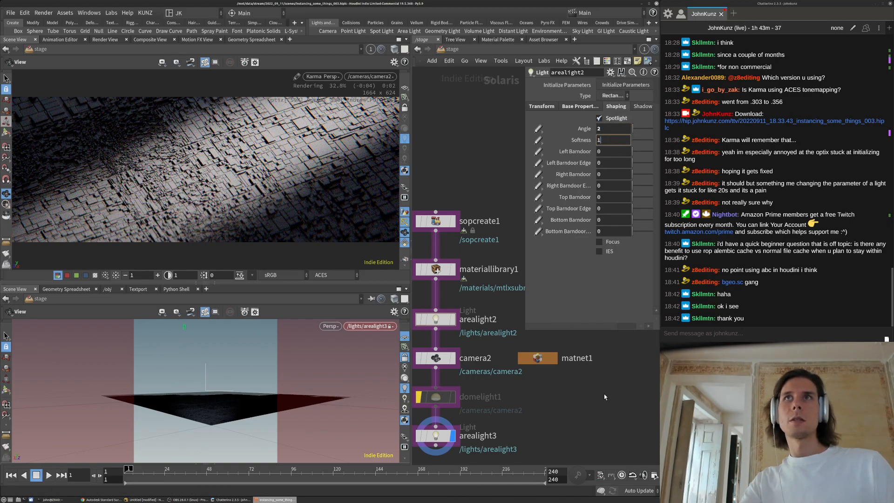
double_click(615, 129)
text(1.3)
key(Return)
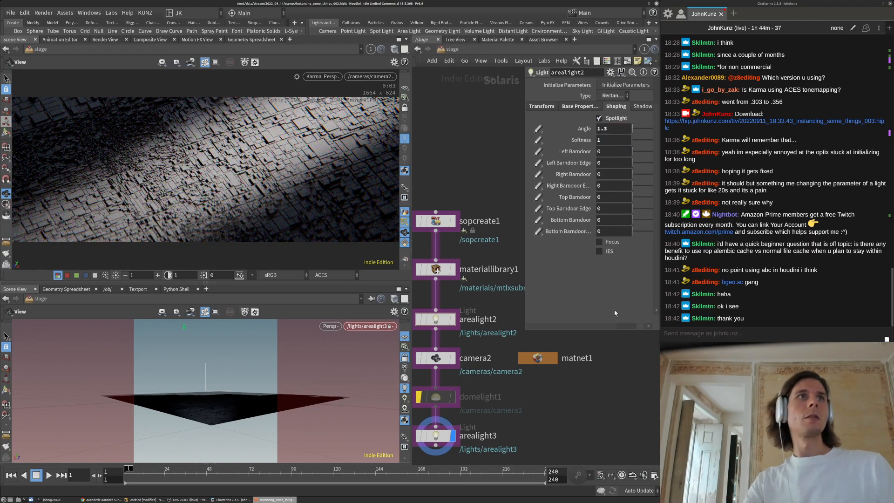
Set arealight2's base exposure to 9, after briefly trying 10
click(581, 106)
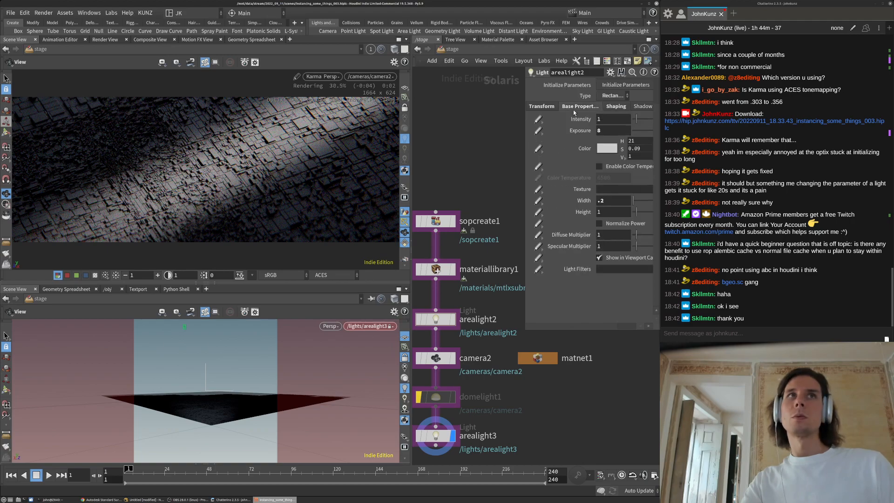
double_click(610, 131)
text(1)
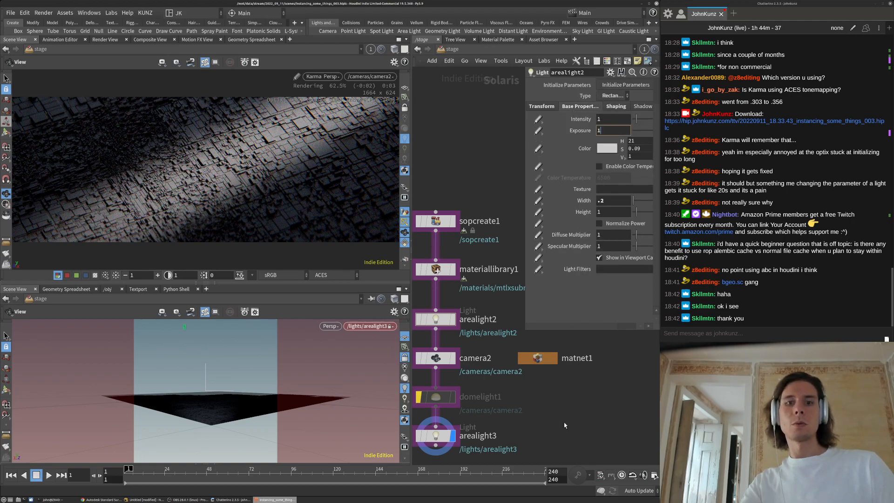
text(0)
key(Return)
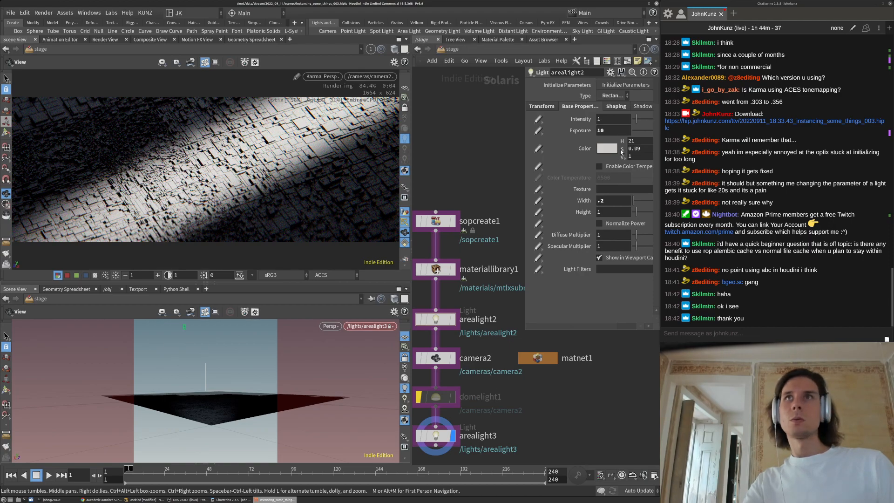
double_click(609, 131)
text(9)
key(Return)
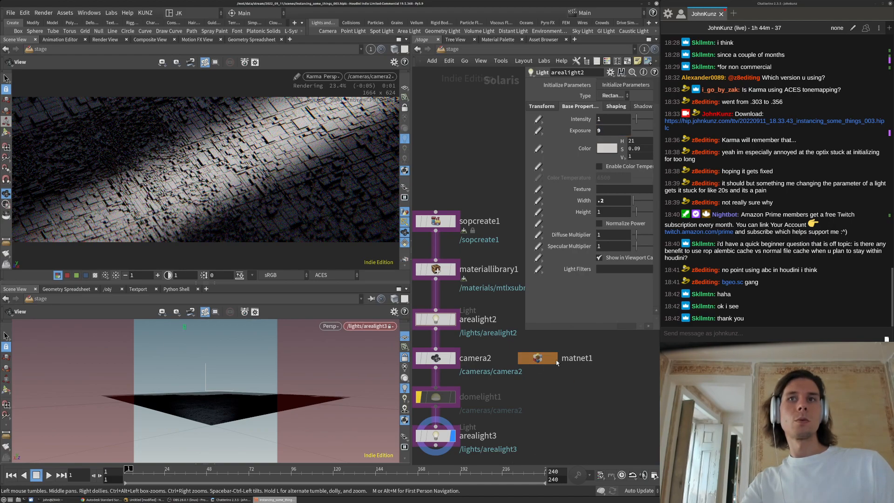
Reach the mtlxstandard_surface shader inside materiallibrary1 and set index of refraction to 1.7
double_click(540, 360)
middle_drag(567, 420, 536, 451)
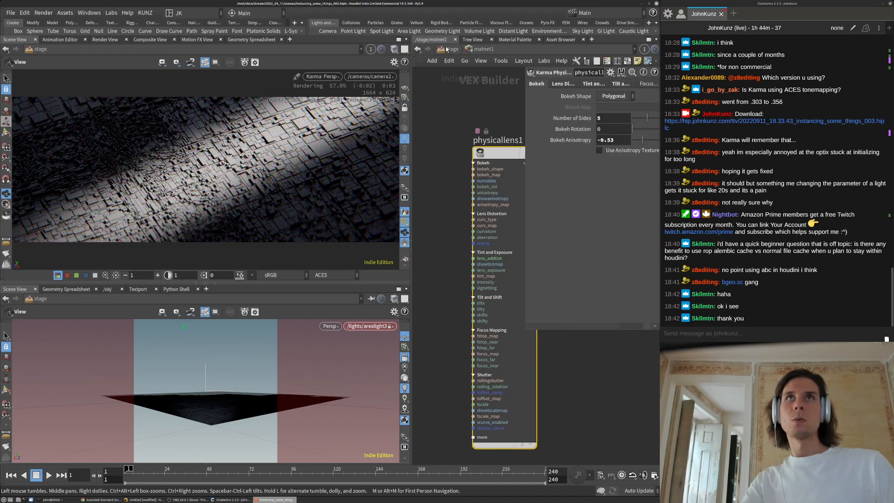
click(451, 49)
double_click(435, 268)
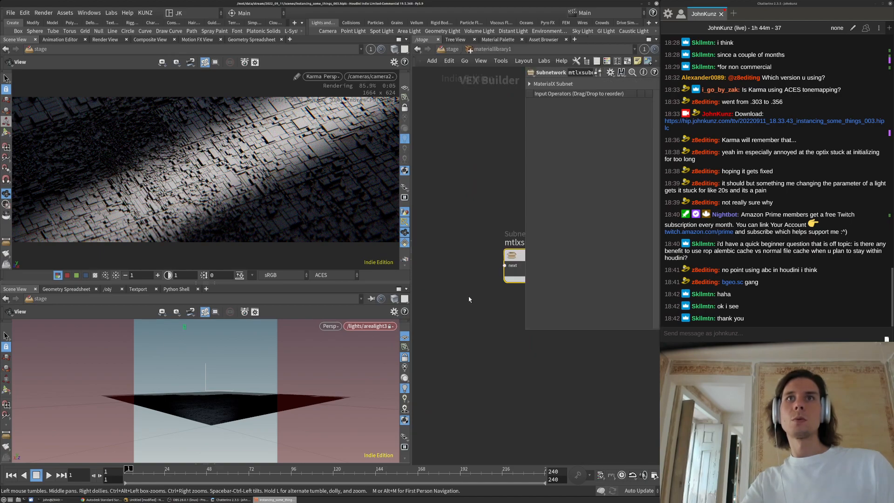
double_click(519, 251)
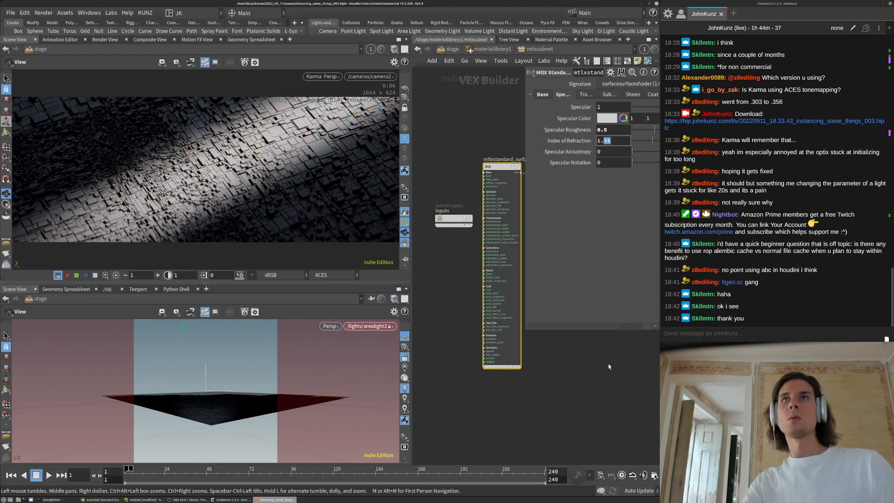
key(Return)
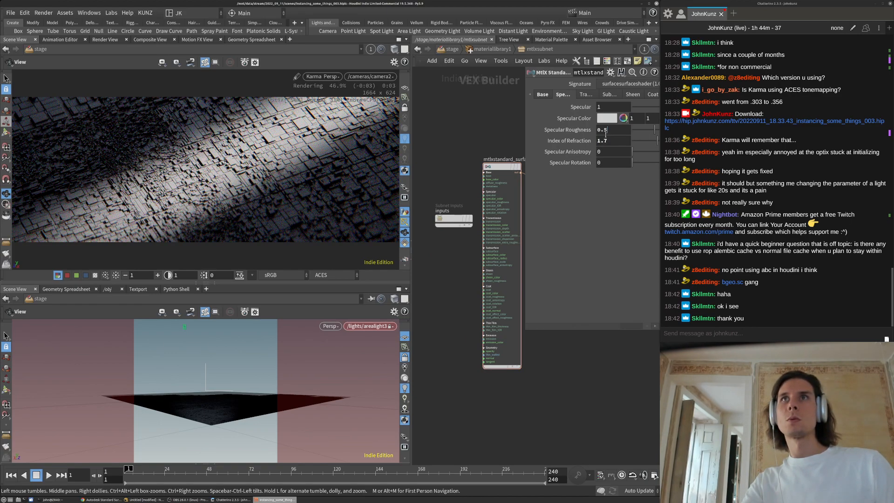
Set specular roughness to 0.3 and base weight to 0.6, then return to /stage
key(Return)
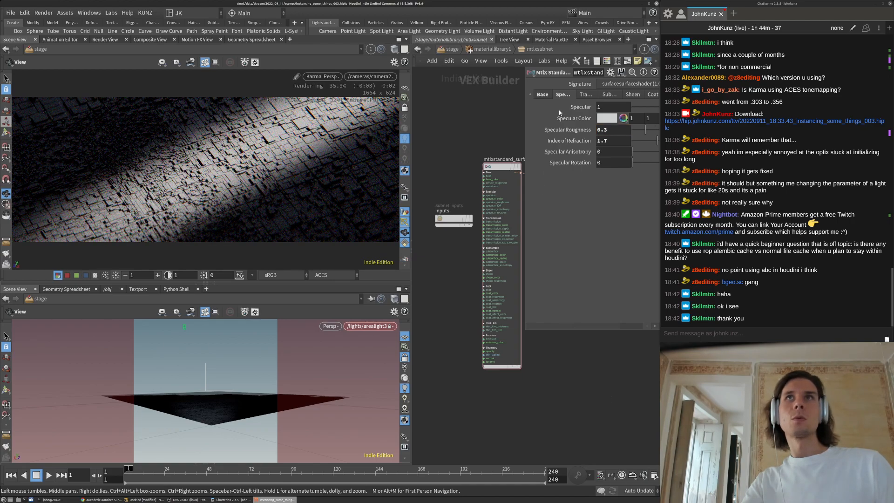
click(543, 94)
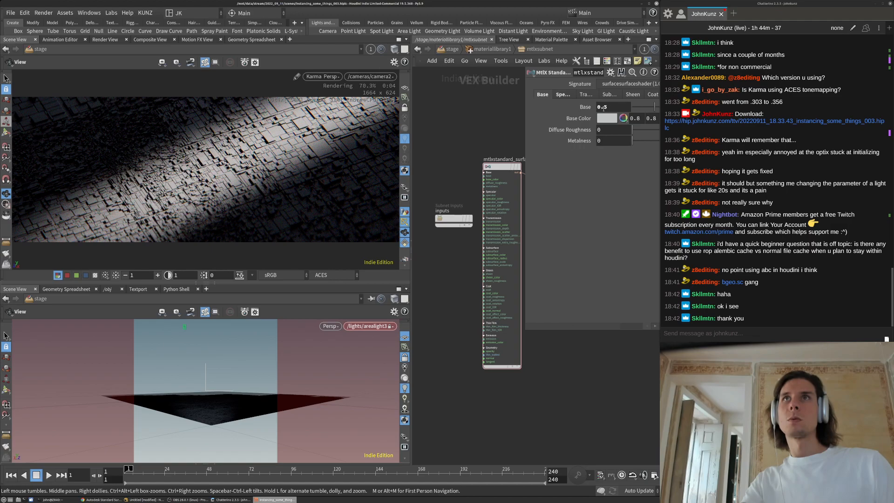
text(2)
key(Return)
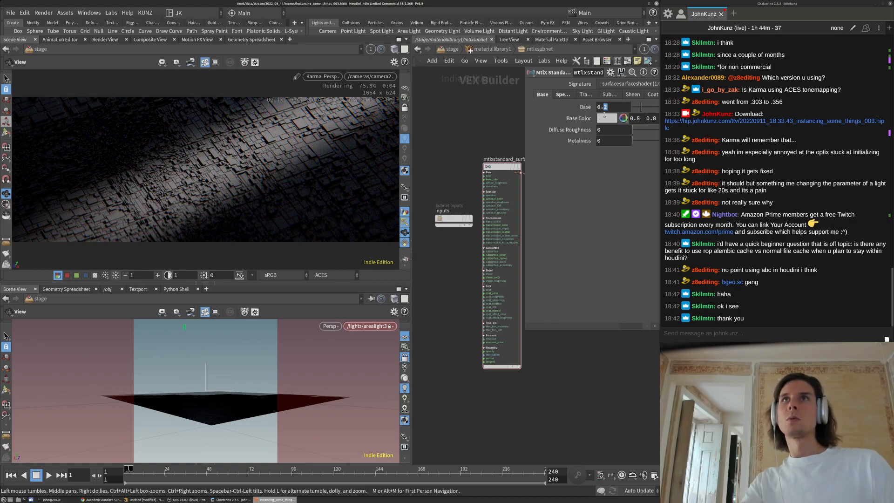
key(Return)
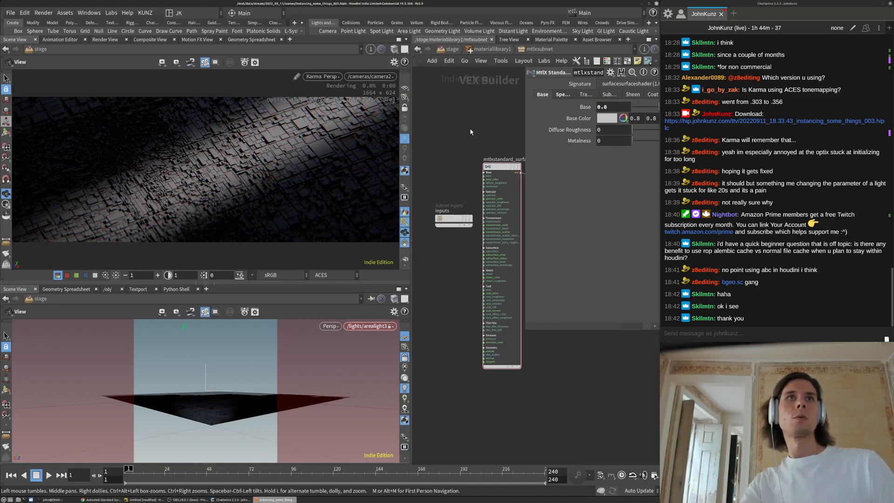
click(450, 50)
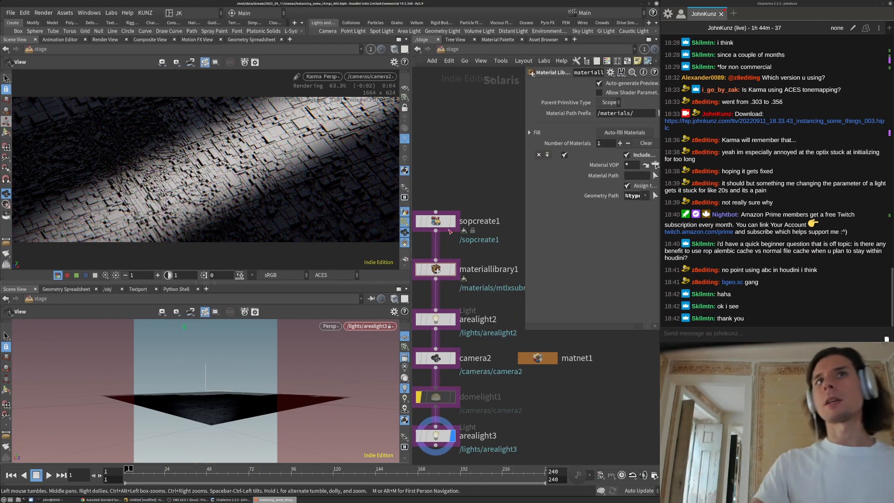
Render the Karma viewport through /cameras/camera2
double_click(441, 226)
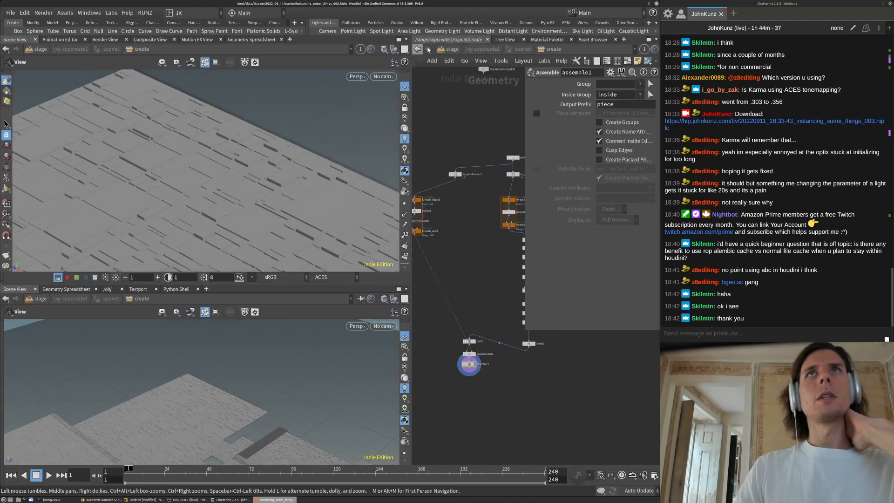
click(419, 49)
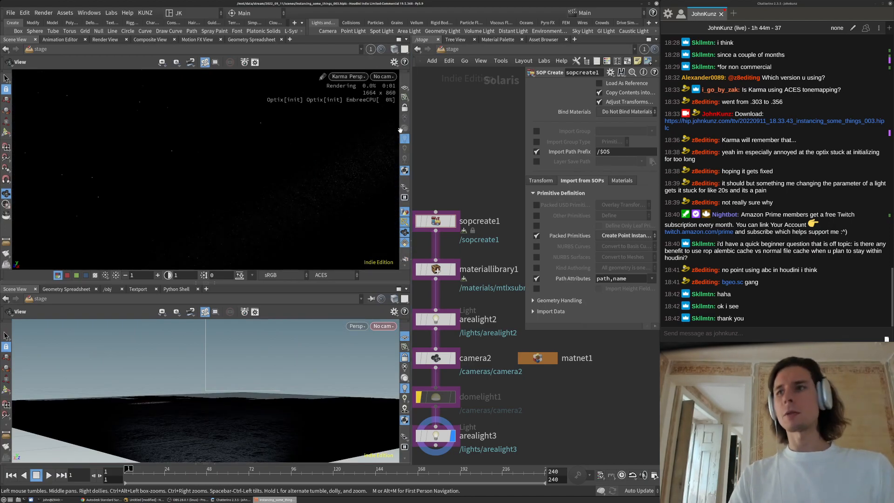
click(373, 77)
click(394, 77)
click(394, 77)
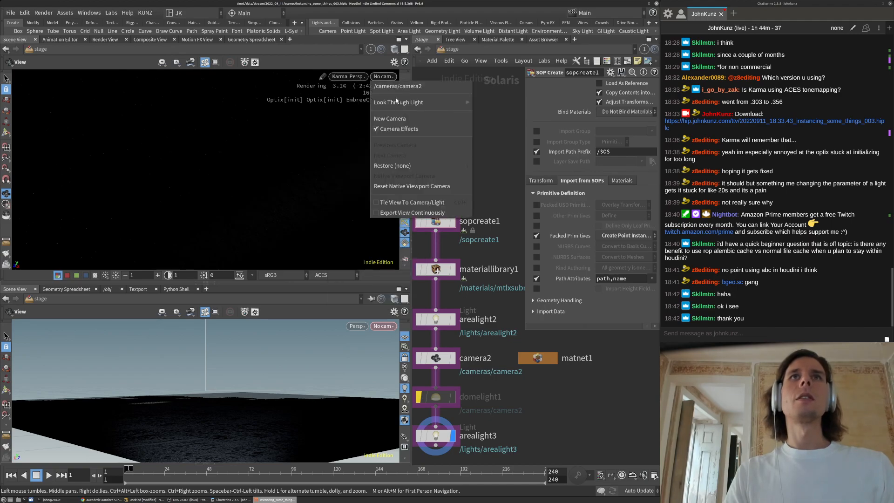
click(500, 102)
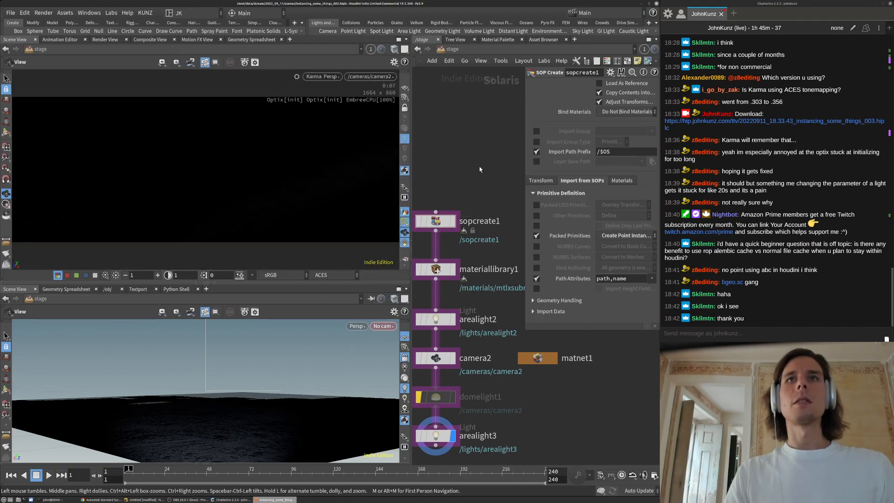
Glance at materiallibrary1's material, then enter the sopcreate1 geometry network
middle_drag(504, 322, 508, 293)
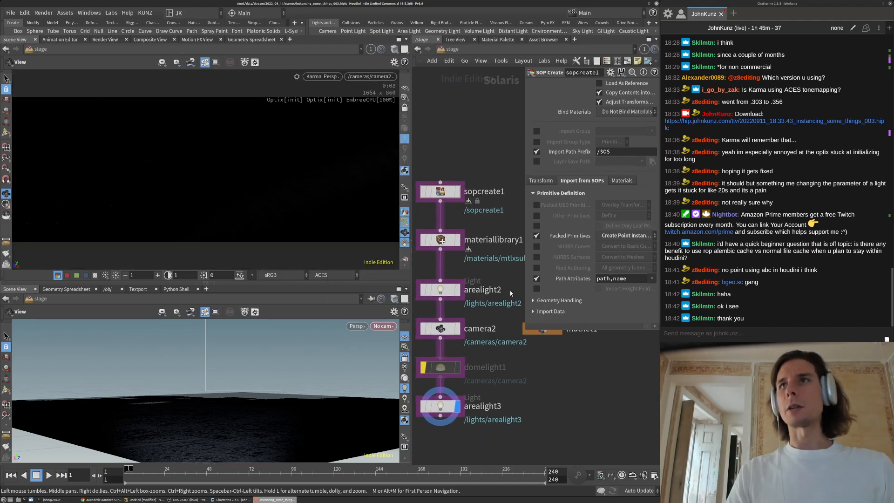
double_click(452, 238)
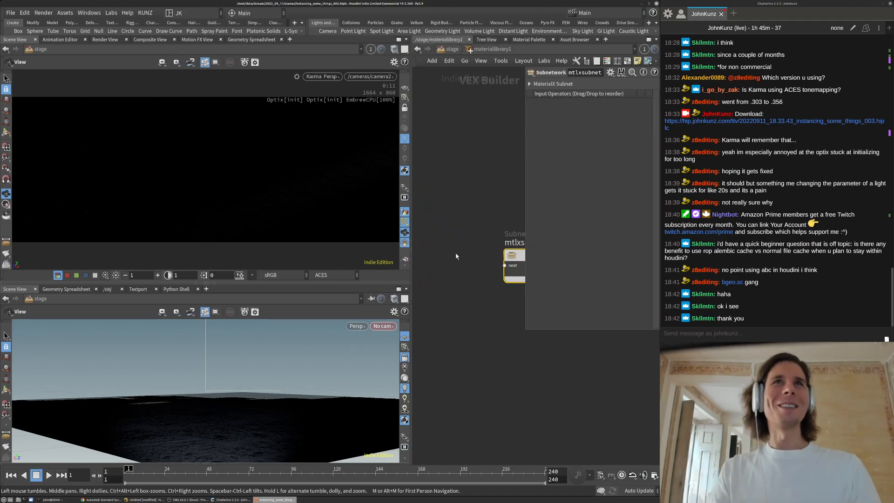
click(450, 50)
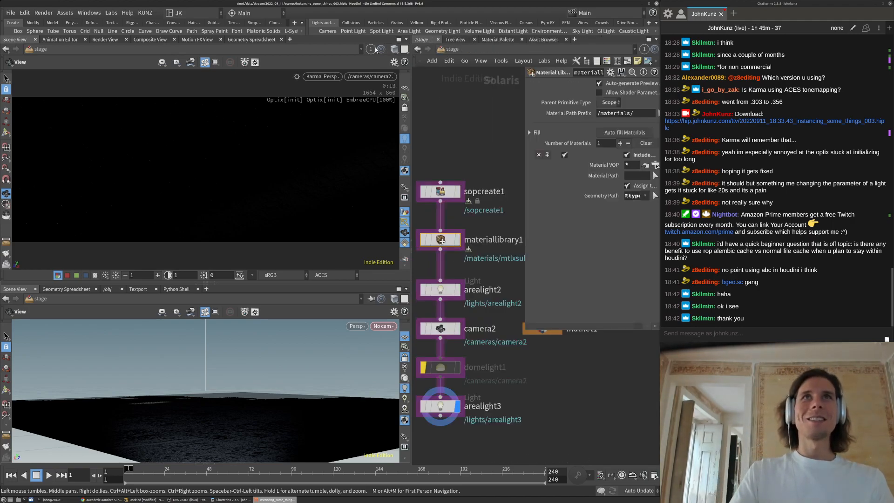
double_click(440, 192)
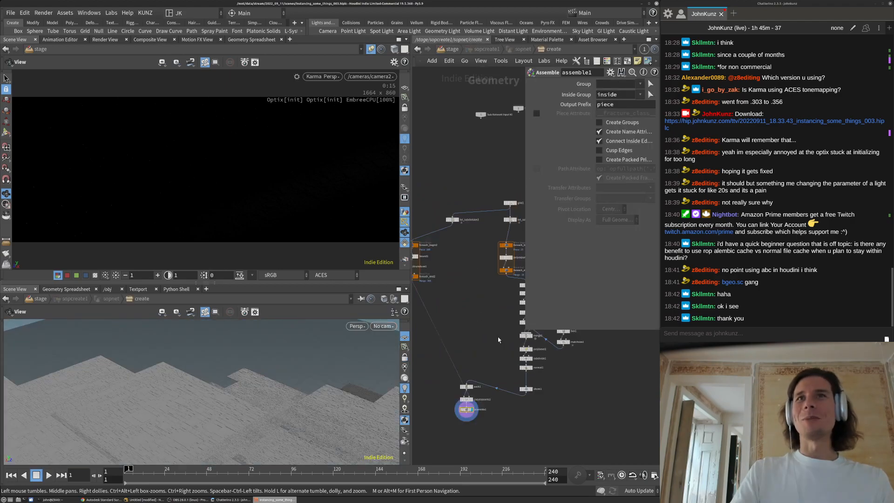
Frame the node chain and try polybevel1 distances of 0.05 and then 0.01
drag(527, 330, 532, 267)
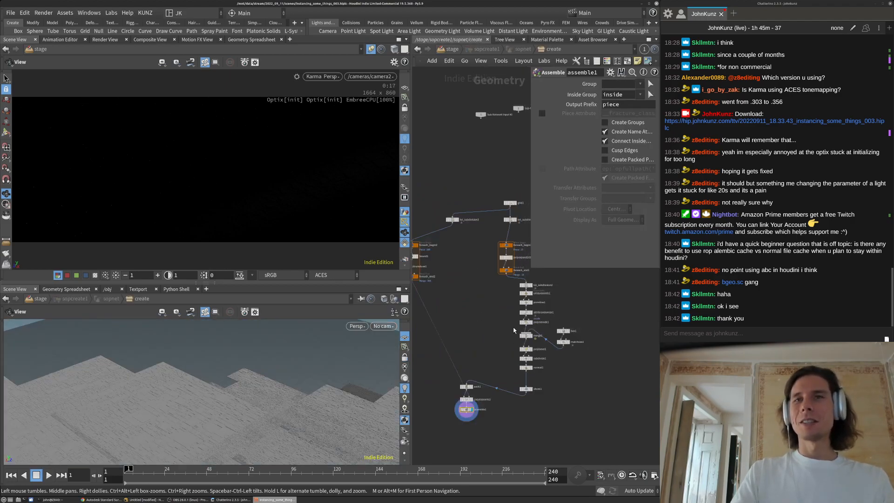
scroll(512, 326, up, 4)
middle_drag(508, 337, 455, 246)
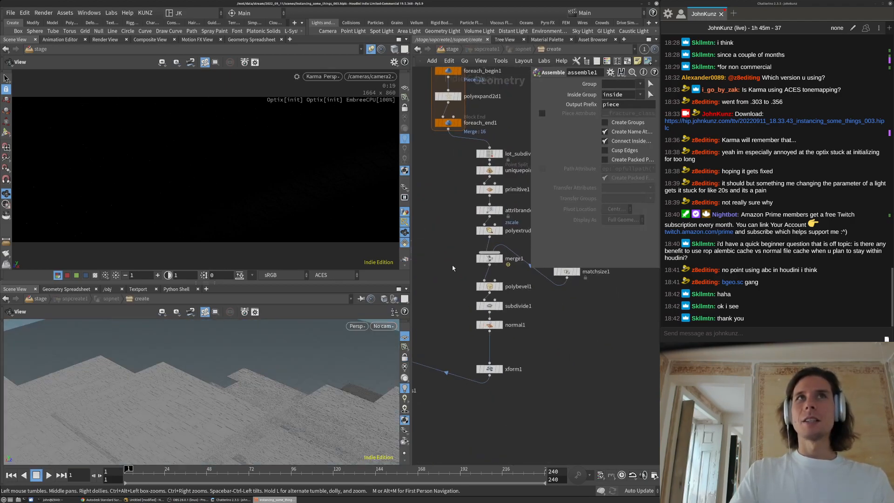
middle_drag(468, 315, 478, 352)
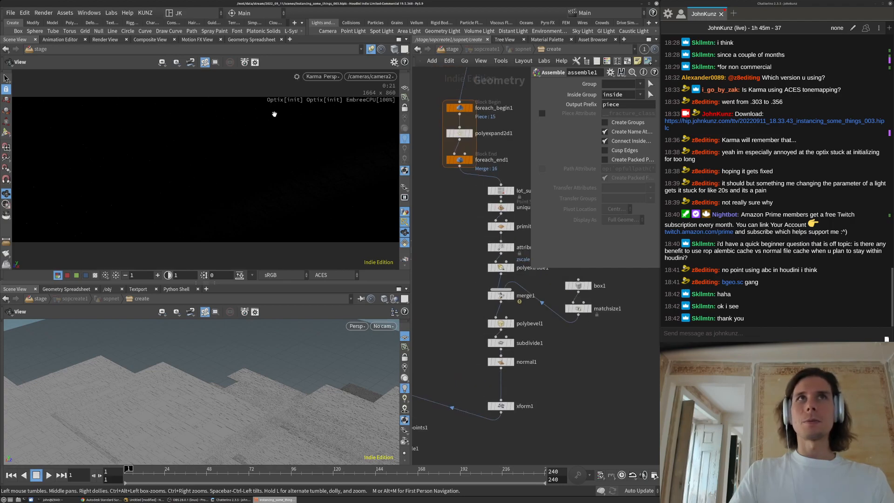
click(501, 323)
scroll(503, 322, up, 2)
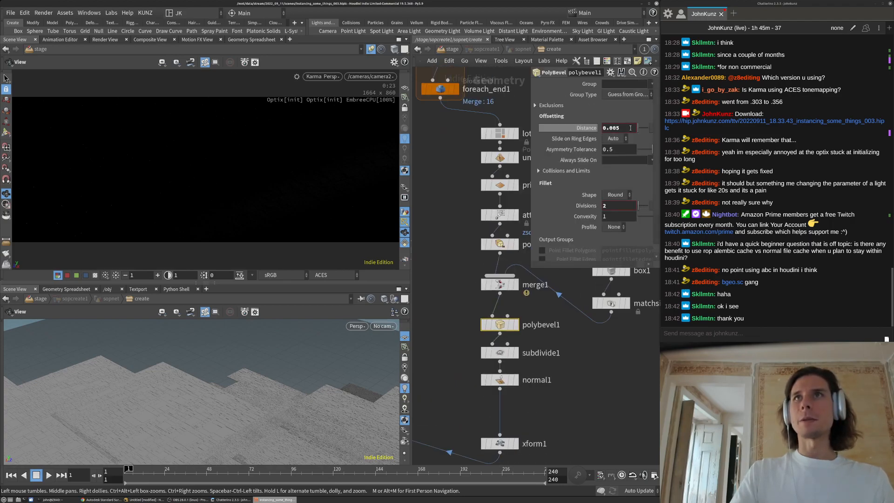
click(625, 128)
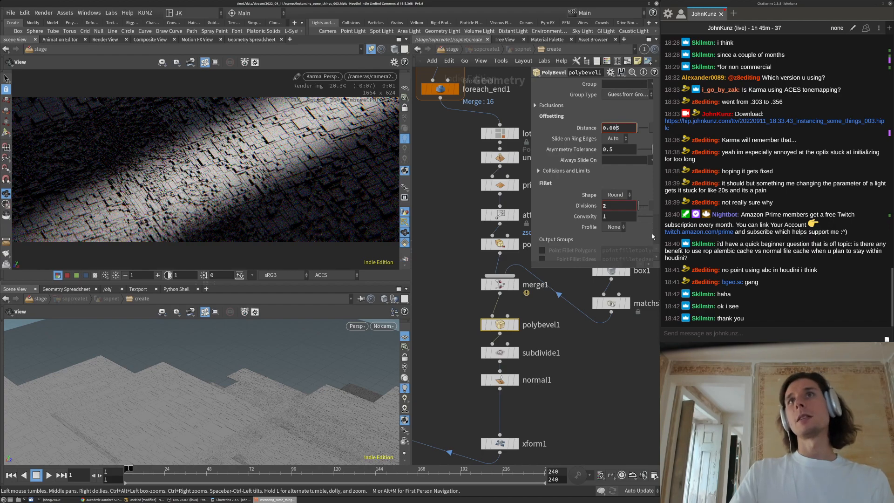
key(BackSpace)
key(Return)
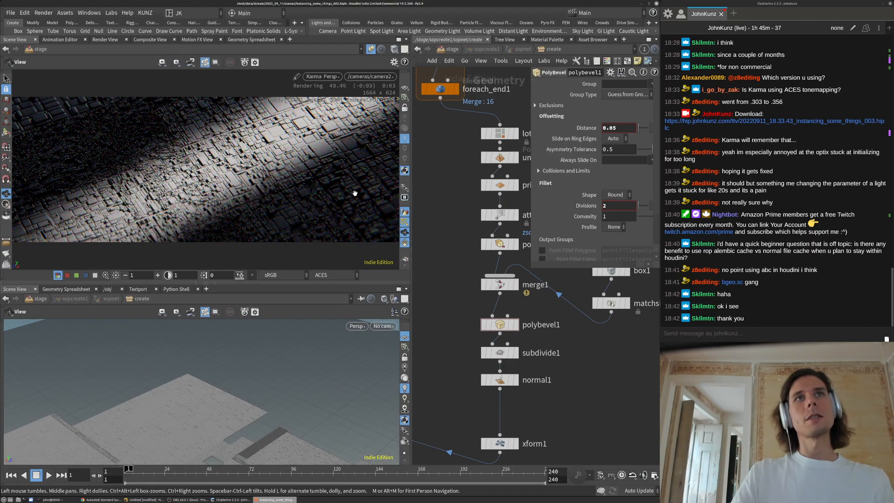
text(1)
key(Return)
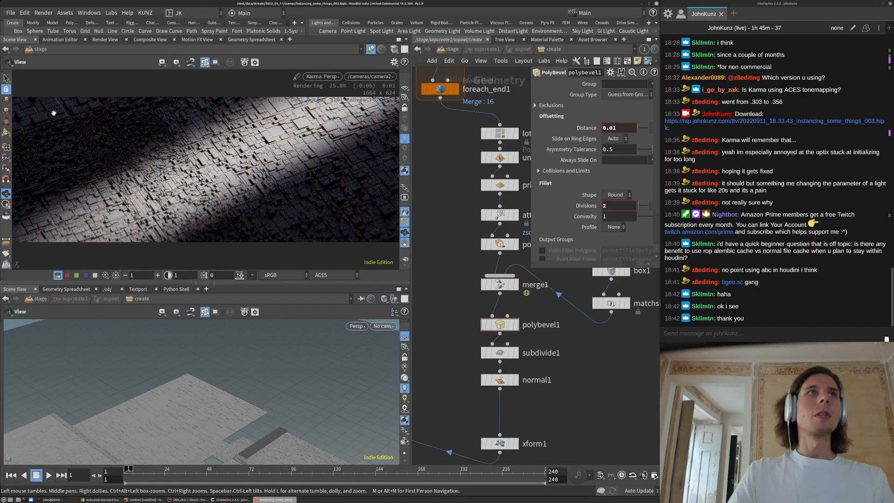
Settle polybevel1's distance at 0.015 and review subdivide1's settings
middle_drag(455, 303, 450, 257)
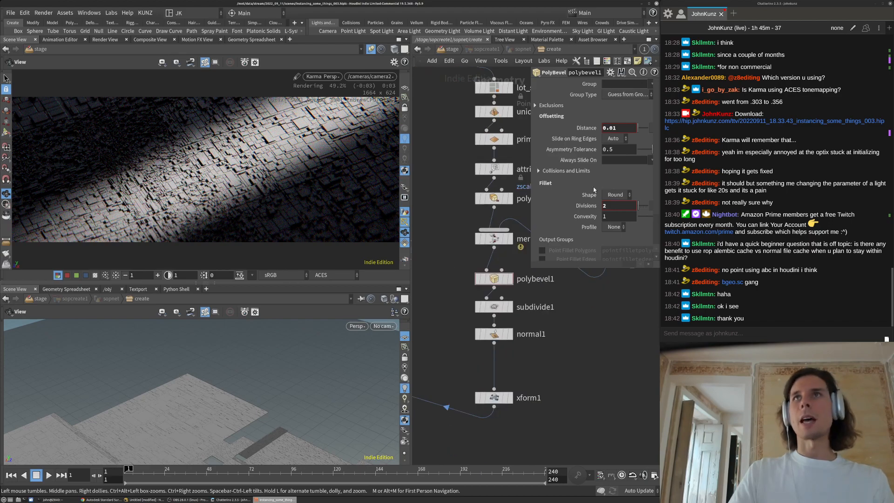
click(626, 128)
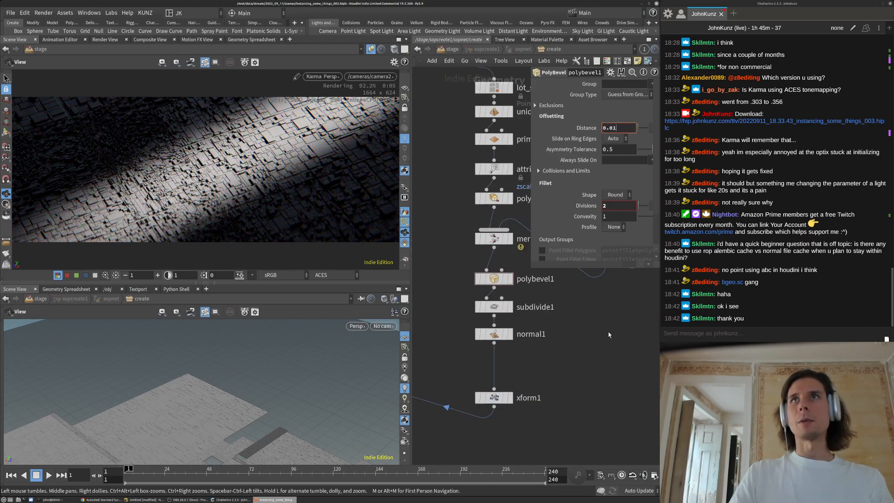
text(5)
key(Return)
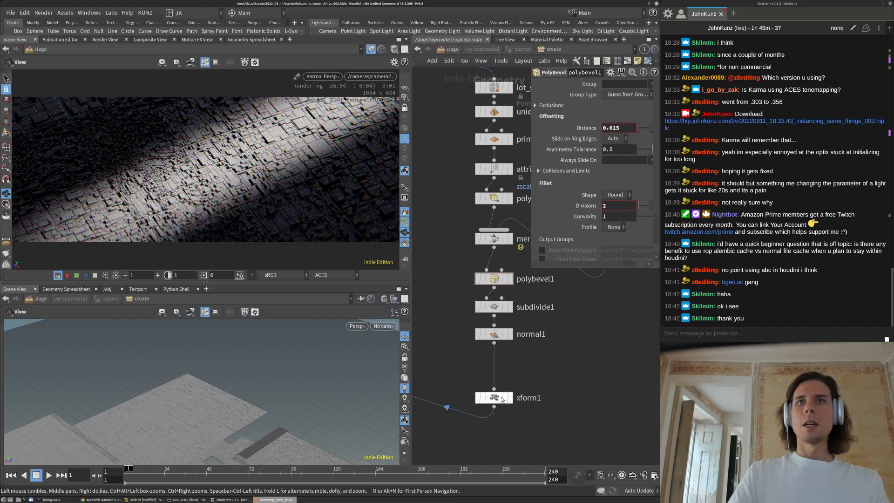
middle_click(502, 399)
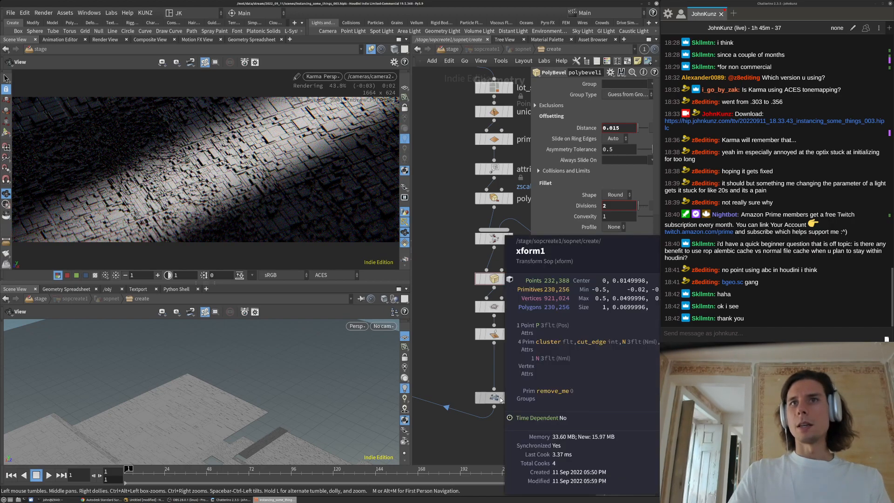
click(495, 307)
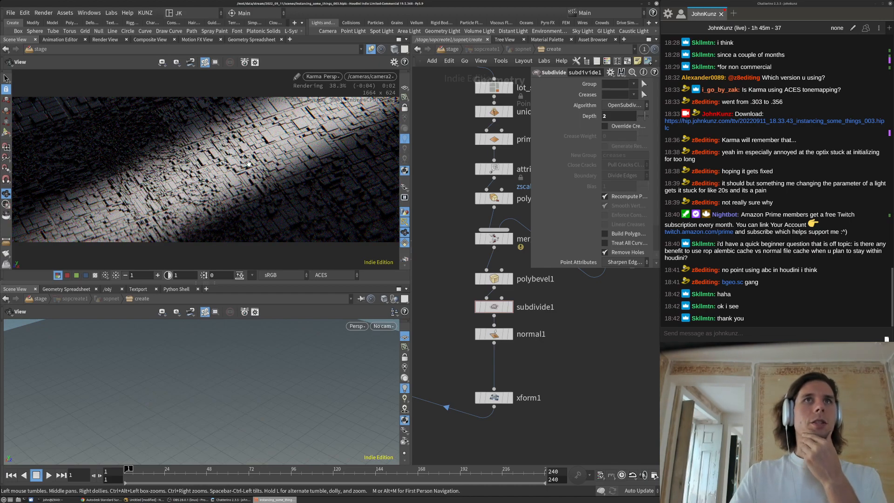
scroll(460, 409, down, 3)
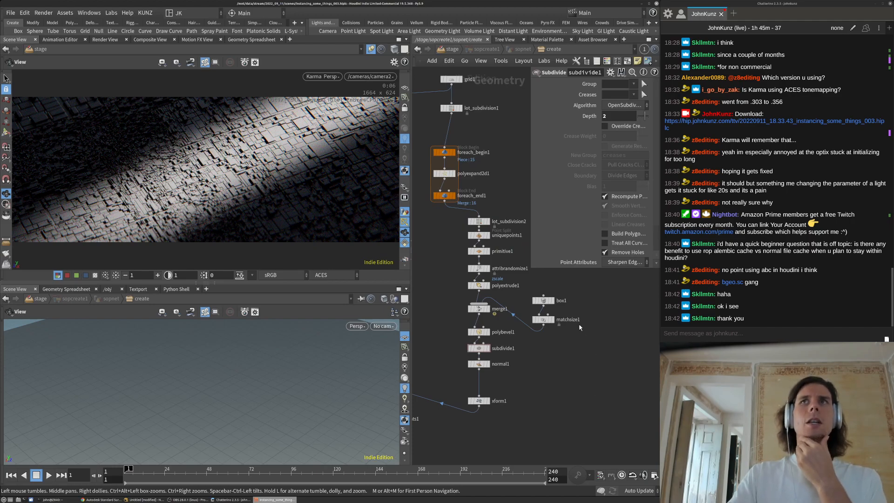
middle_drag(554, 376, 549, 428)
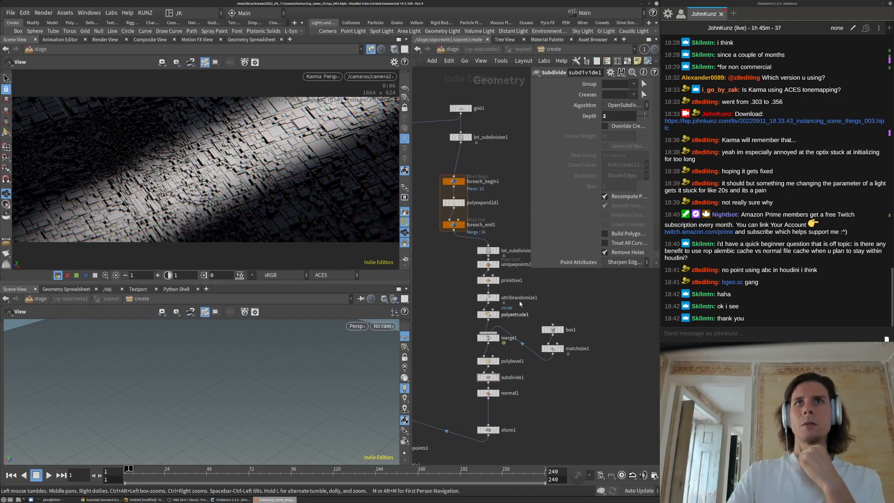
Edit primitive1's Rotate Y random expression, first reducing 14.5*rand to 4.5*rand
click(489, 282)
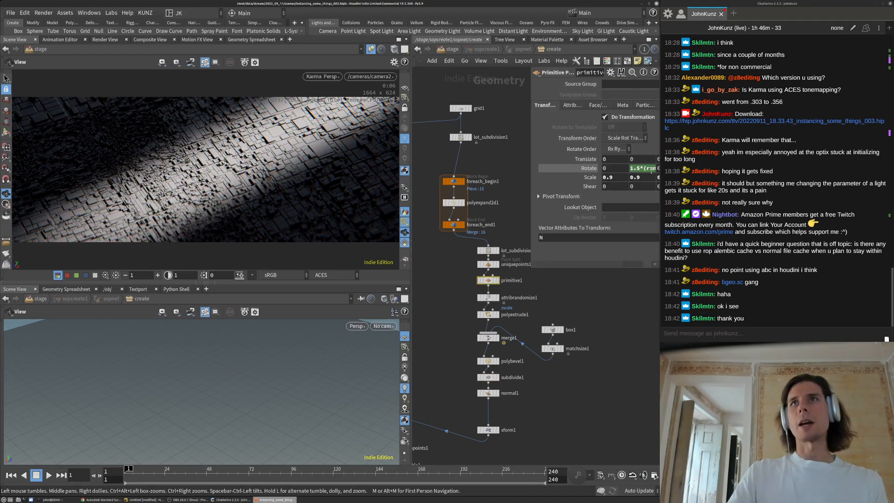
click(633, 170)
key(BackSpace)
text(4)
key(Return)
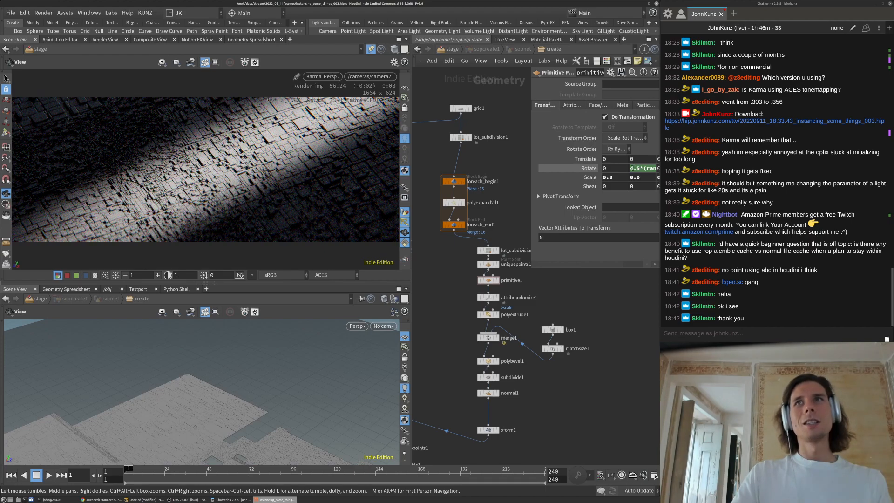
click(612, 168)
text(1)
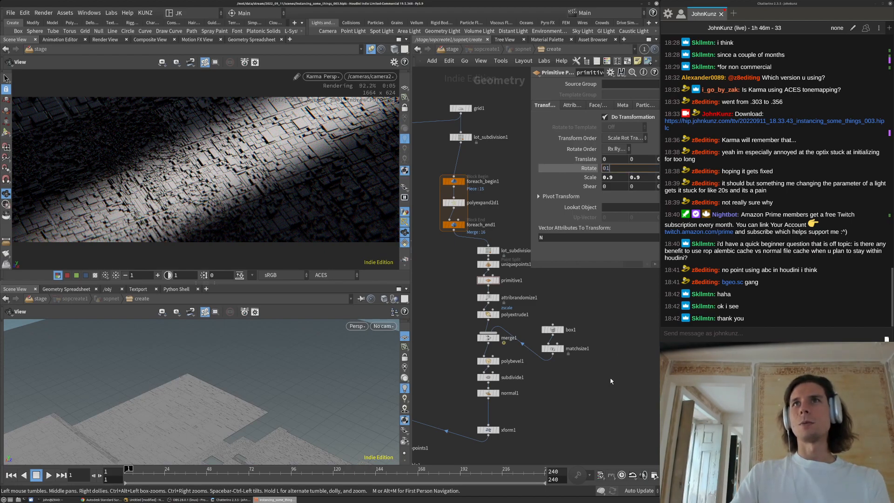
key(Tab)
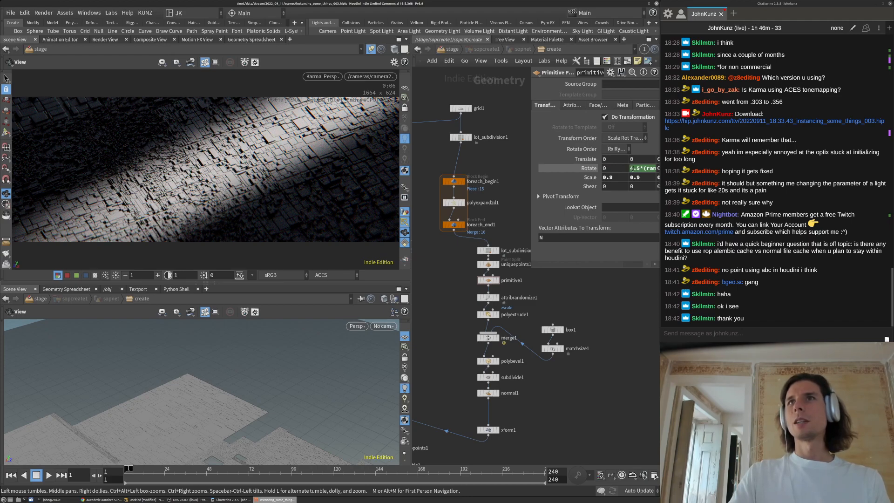
click(635, 168)
key(Return)
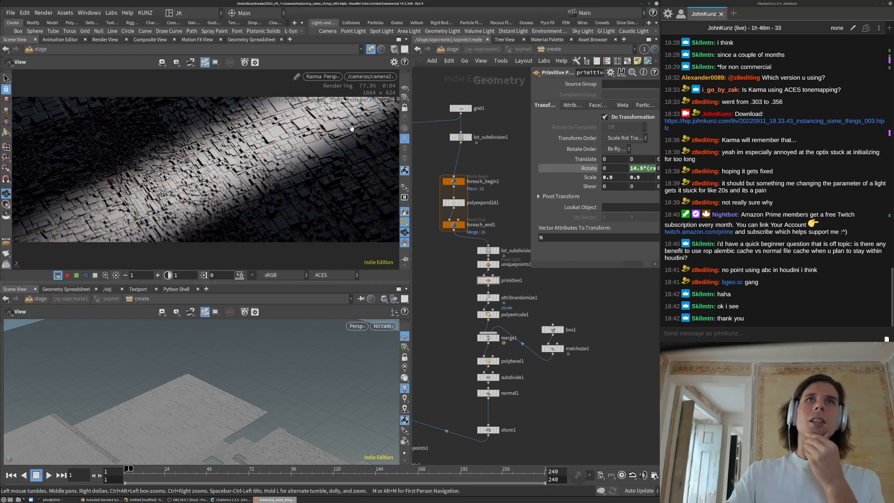
Make the Rotate Y expression 1.5*rand and set Scale X to 0.99
double_click(637, 168)
text(1)
key(Return)
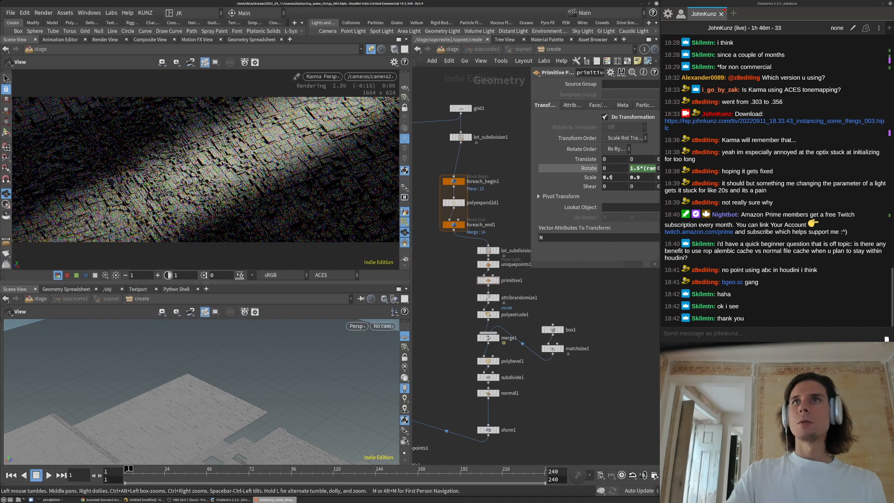
text(9)
key(Return)
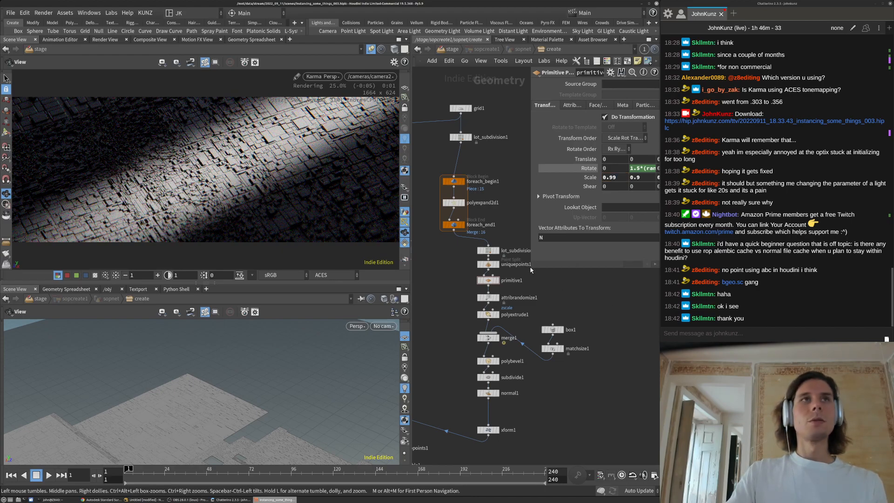
drag(528, 265, 469, 272)
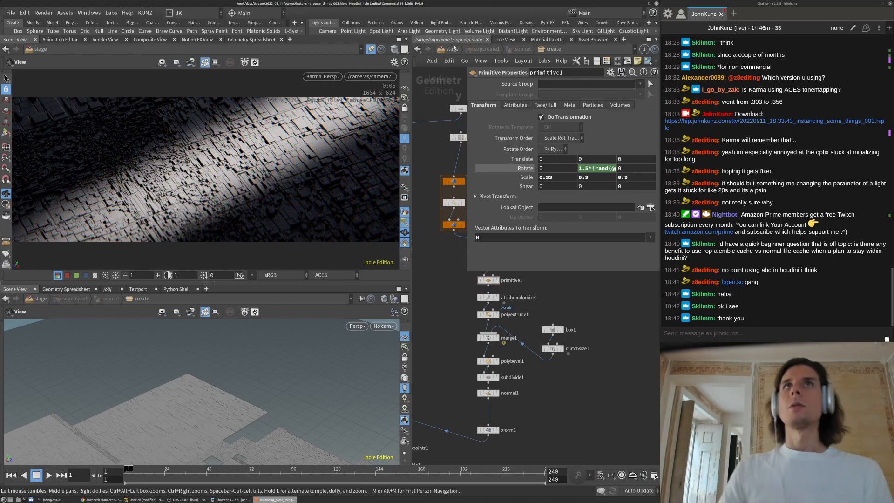
scroll(501, 383, down, 3)
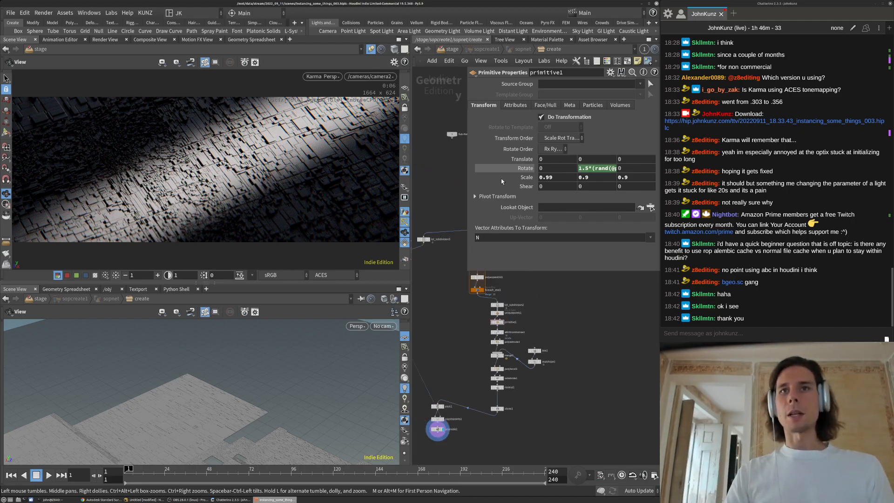
middle_drag(449, 357, 489, 289)
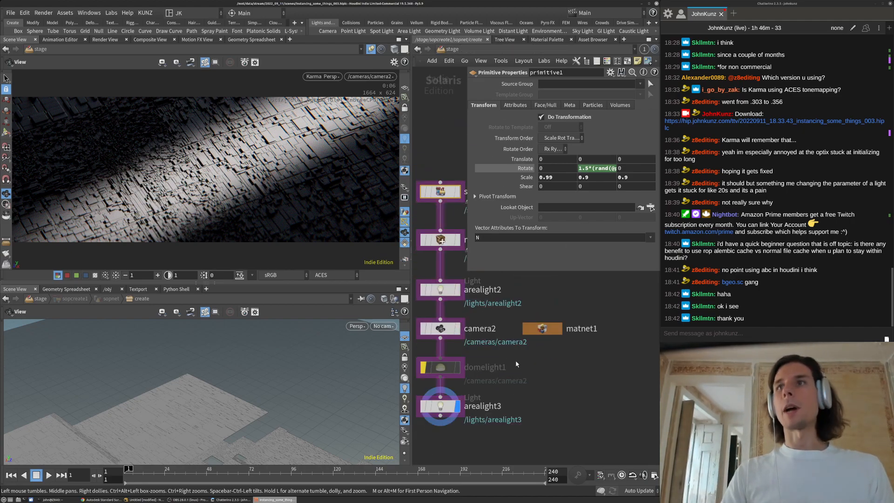
Back in /stage, review camera2's View tab lens settings and maximize the Karma viewer
key(u)
key(u)
key(u)
scroll(526, 350, down, 3)
middle_drag(519, 355, 556, 352)
scroll(499, 379, up, 4)
click(505, 293)
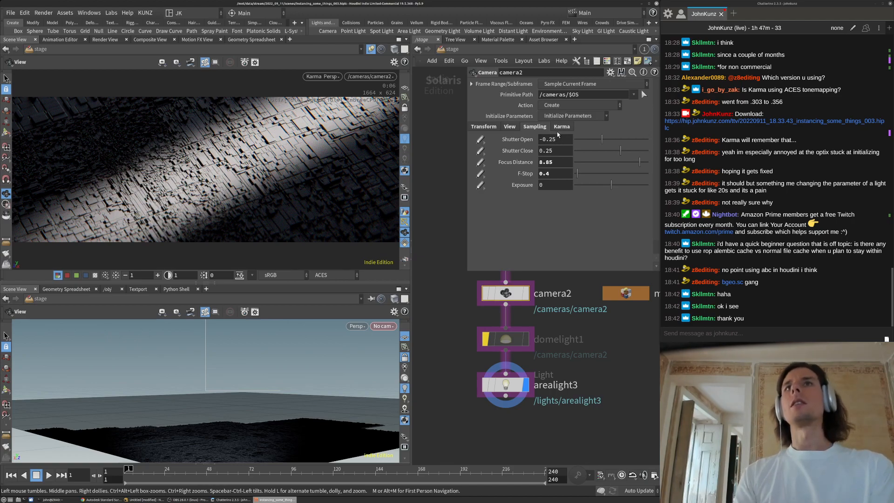
click(511, 127)
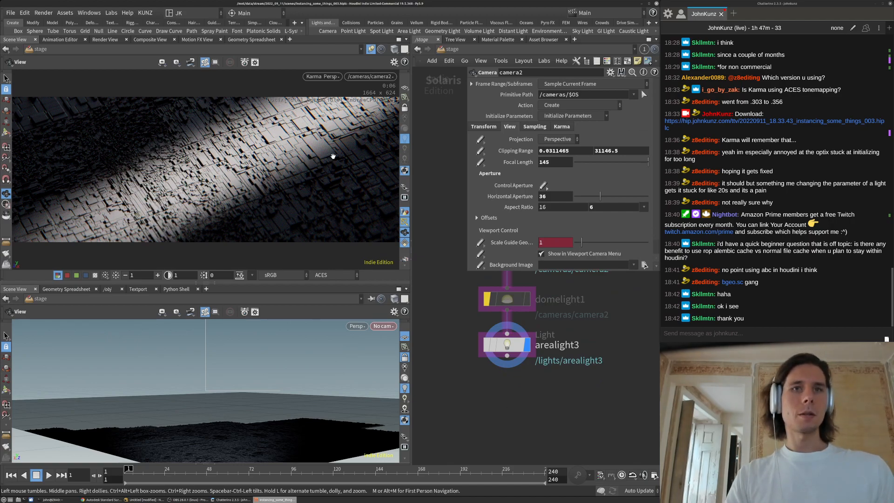
key(ctrl+b)
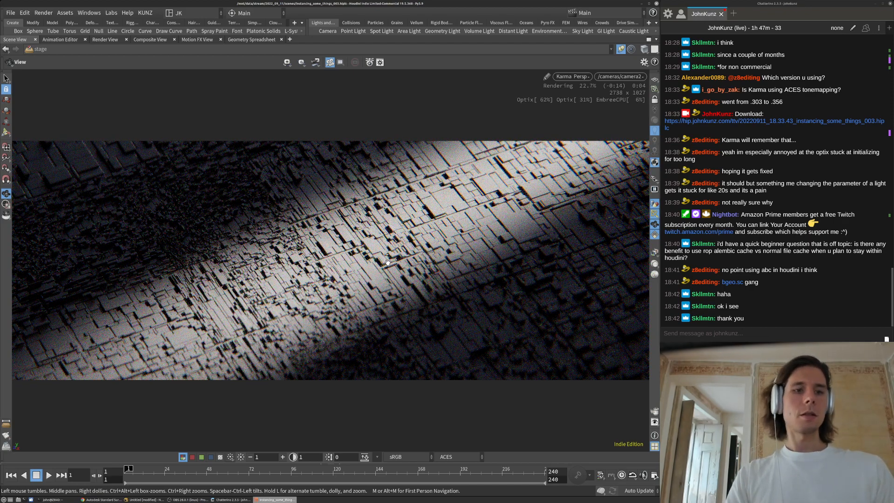
Set the Karma viewport's path-traced samples to 256 in Display Options
key(d)
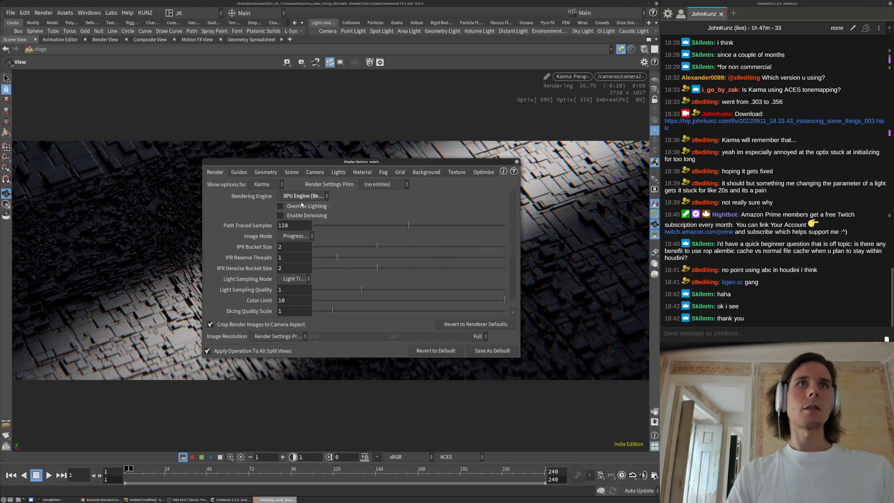
double_click(294, 225)
text(256)
key(Return)
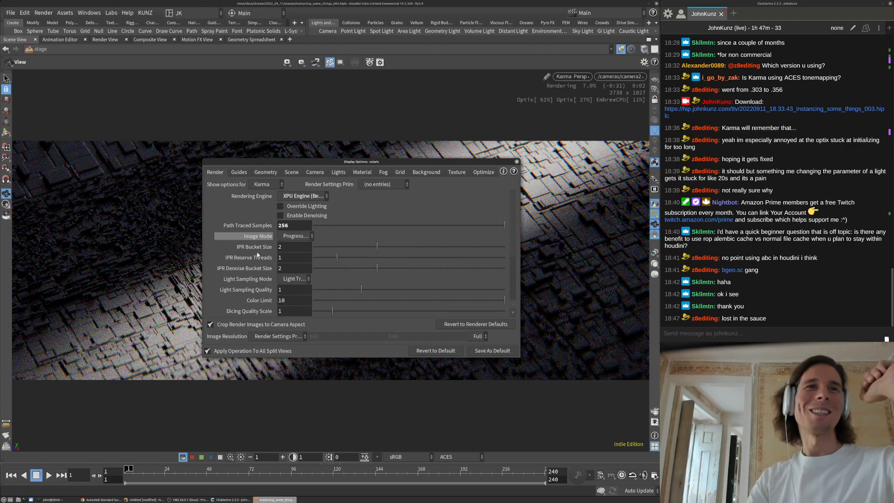
Switch the Karma render's image mode from Progressive to Bucket
scroll(258, 256, down, 3)
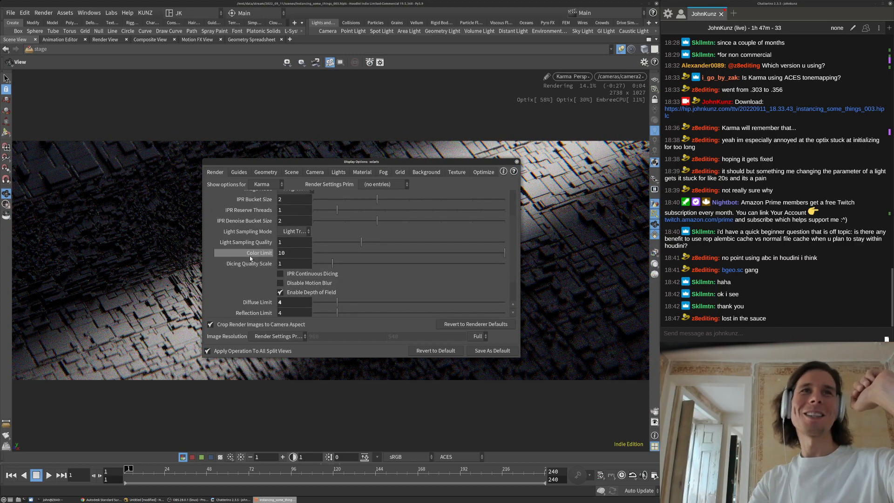
scroll(248, 289, down, 2)
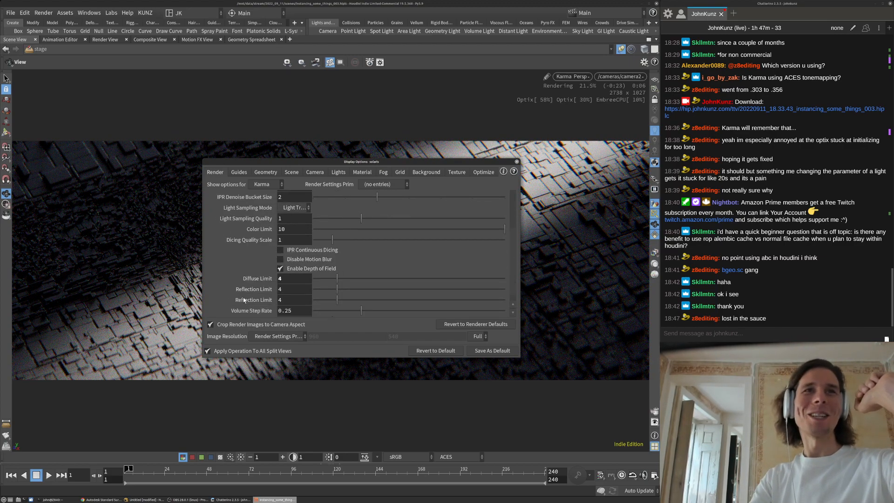
scroll(243, 291, up, 3)
scroll(245, 280, down, 2)
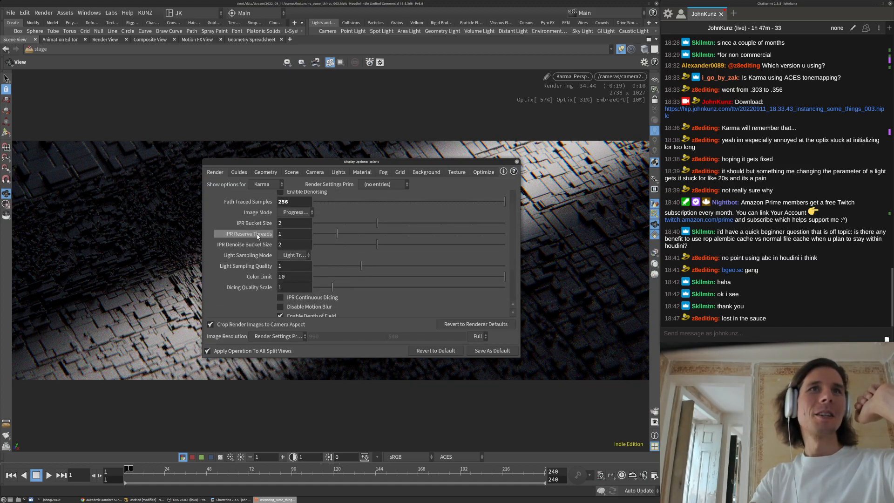
click(301, 212)
click(217, 263)
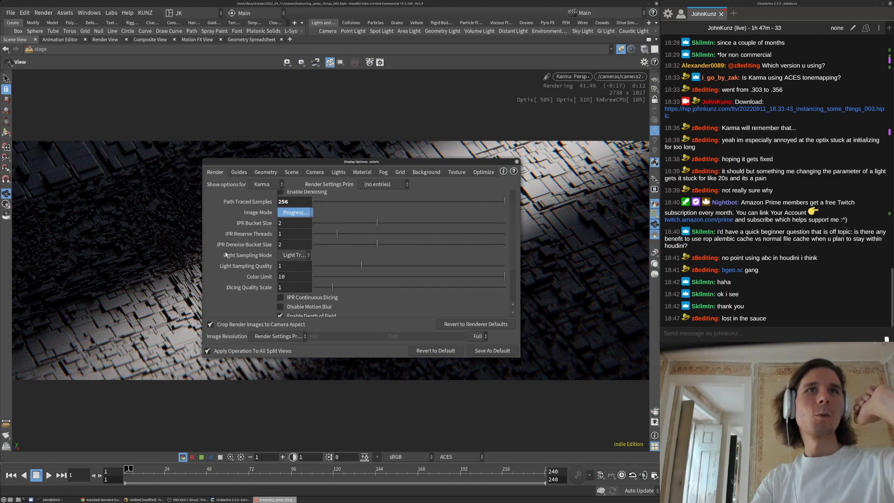
scroll(256, 234, down, 2)
scroll(255, 236, down, 2)
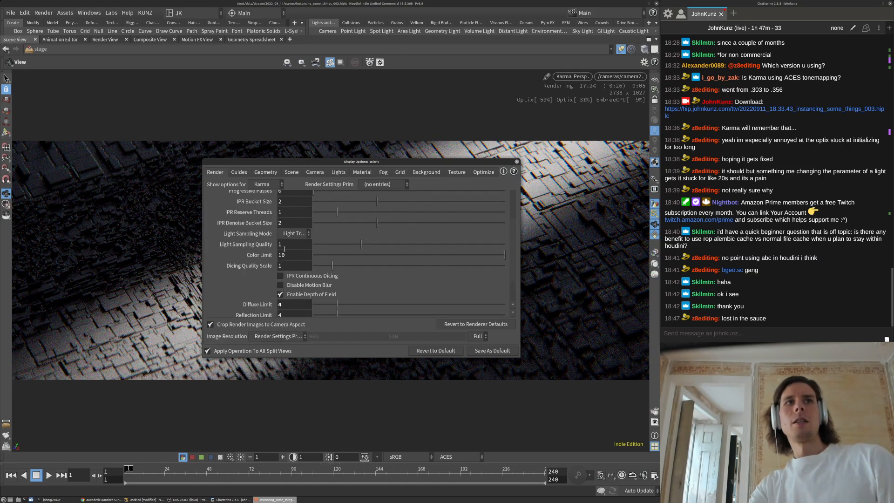
scroll(250, 259, up, 3)
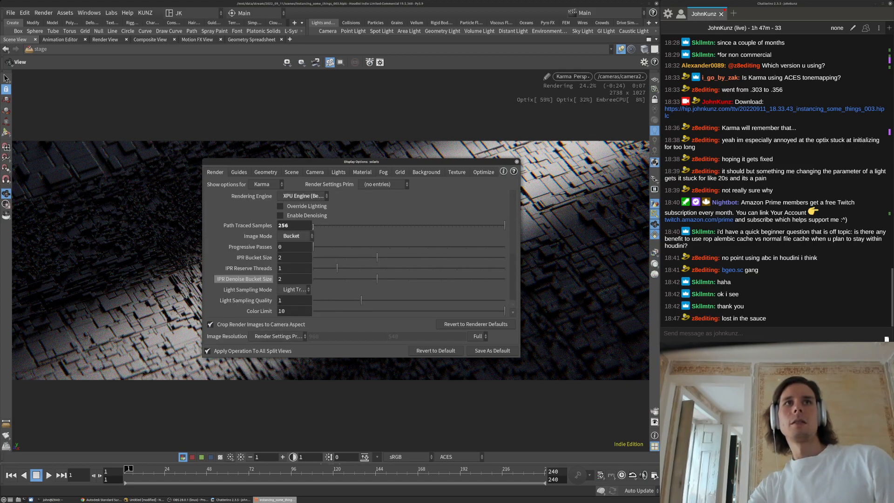
Frame the Karma render through Set View > Image viewport at the camera's resolution
click(517, 162)
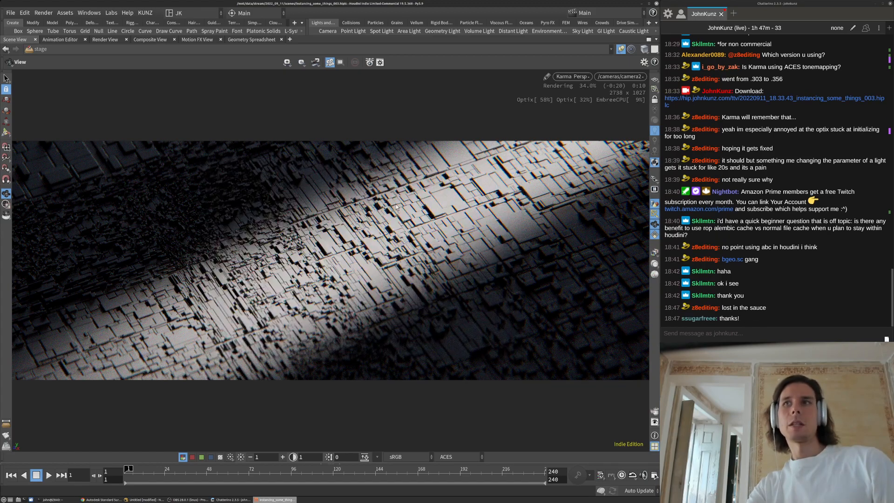
click(569, 77)
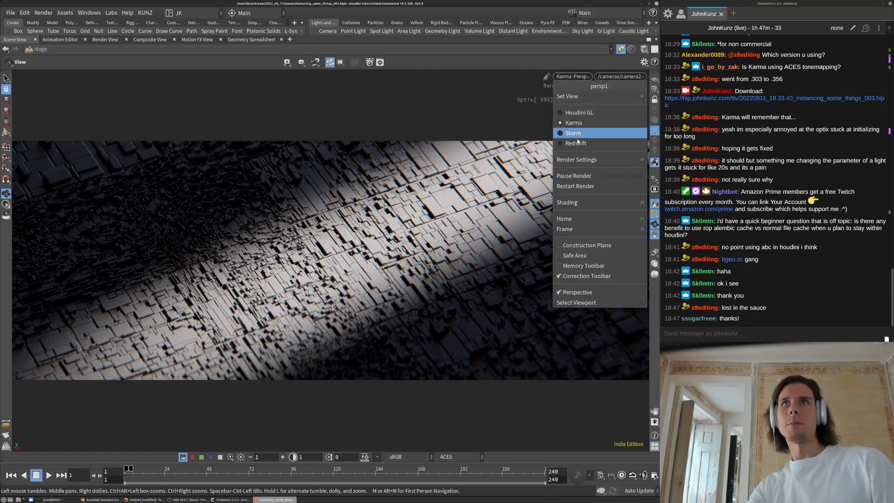
mouse_move(618, 96)
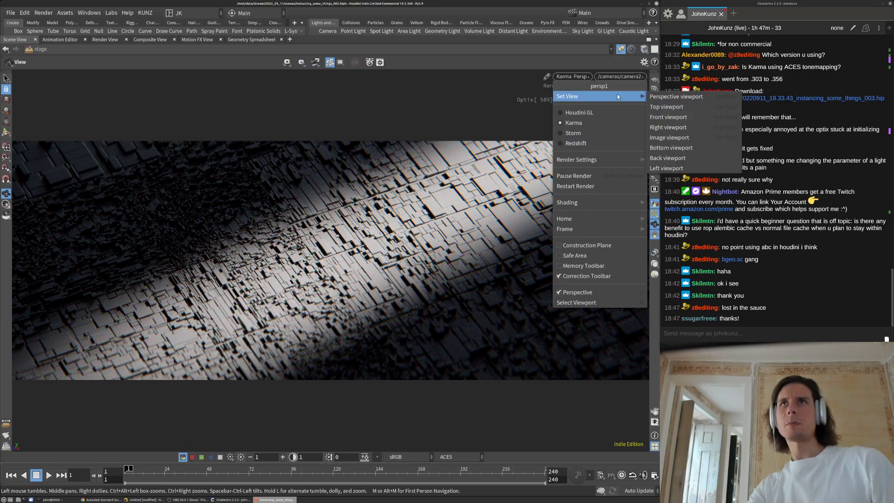
click(692, 138)
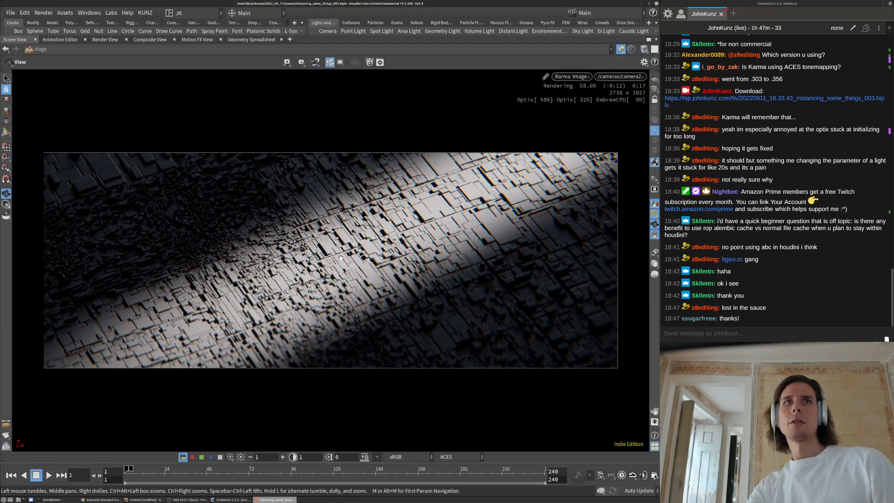
mouse_move(431, 220)
middle_down()
mouse_move(455, 201)
mouse_move(428, 208)
middle_up()
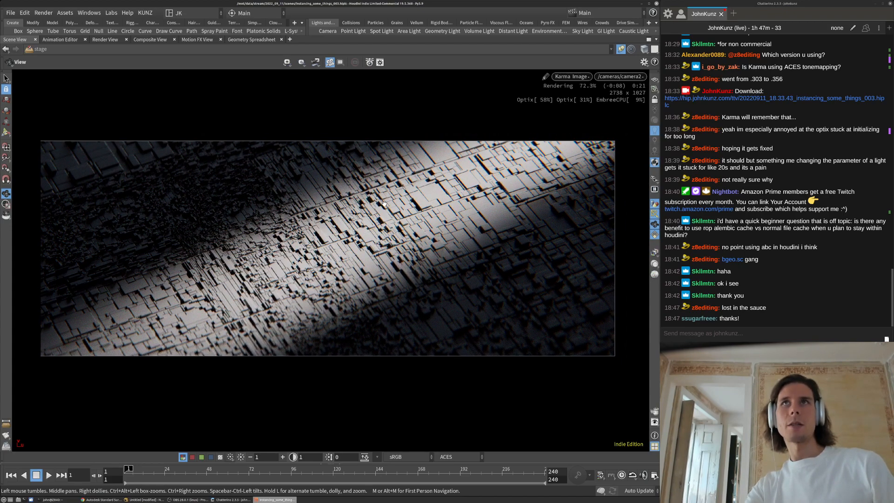
click(644, 77)
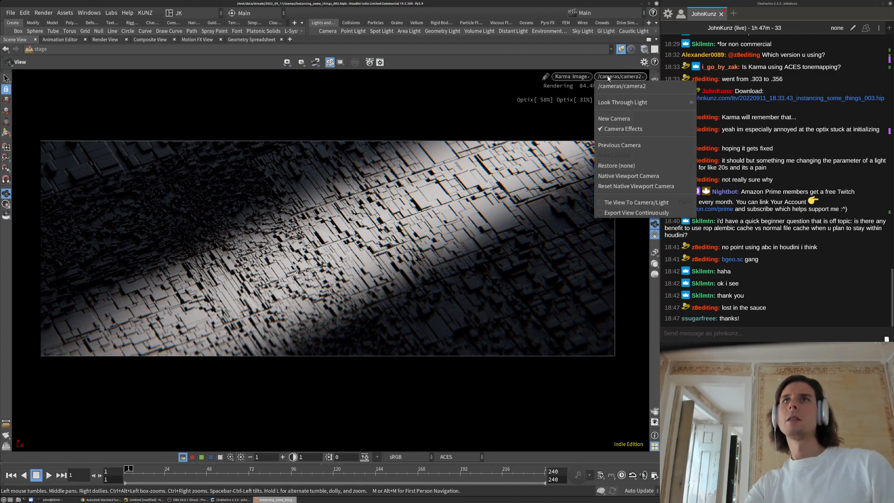
click(540, 126)
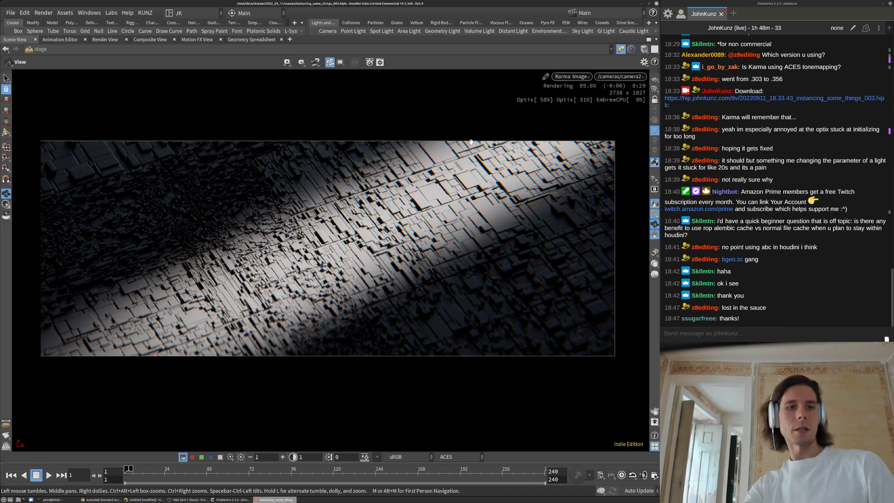
key(d)
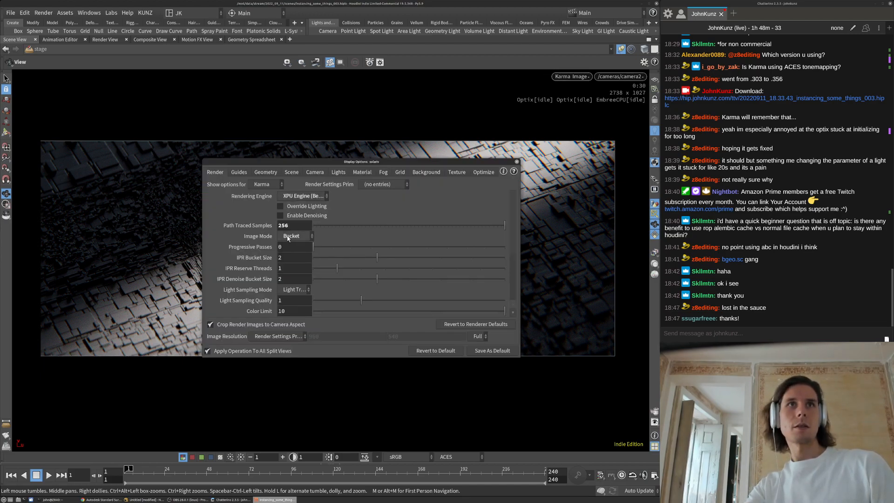
Close Display Options and check the view menu, leaving the finished 2738 × 1027 render
click(516, 161)
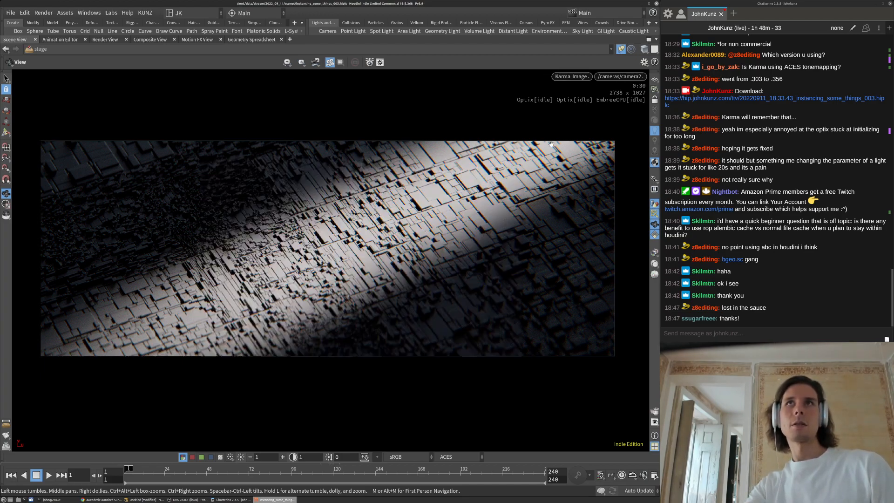
click(564, 77)
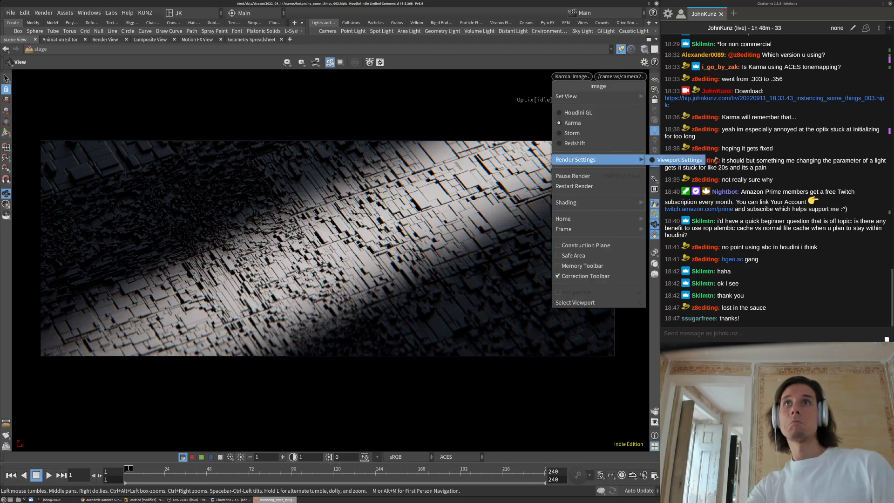
click(506, 157)
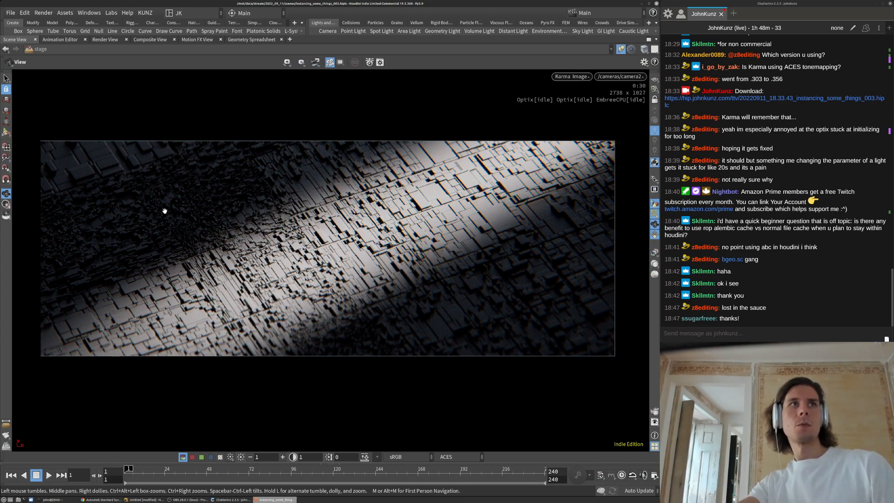
middle_drag(338, 210, 357, 210)
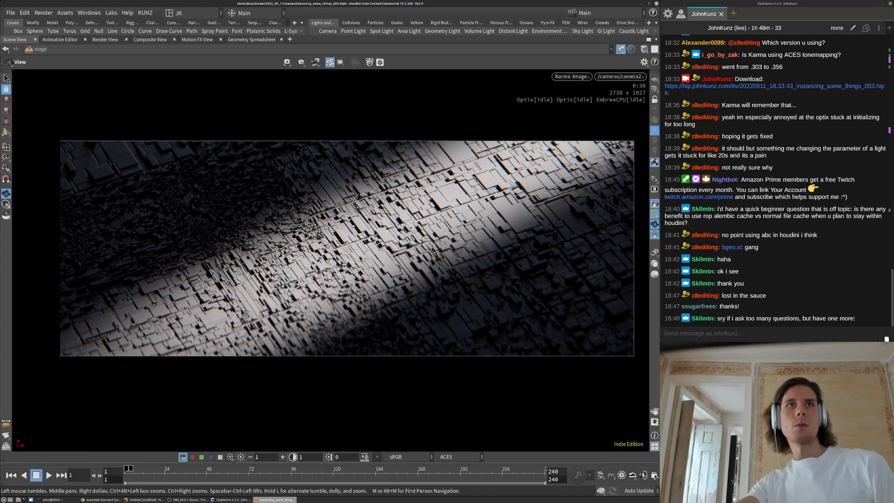
middle_drag(293, 210, 357, 209)
middle_drag(305, 220, 320, 208)
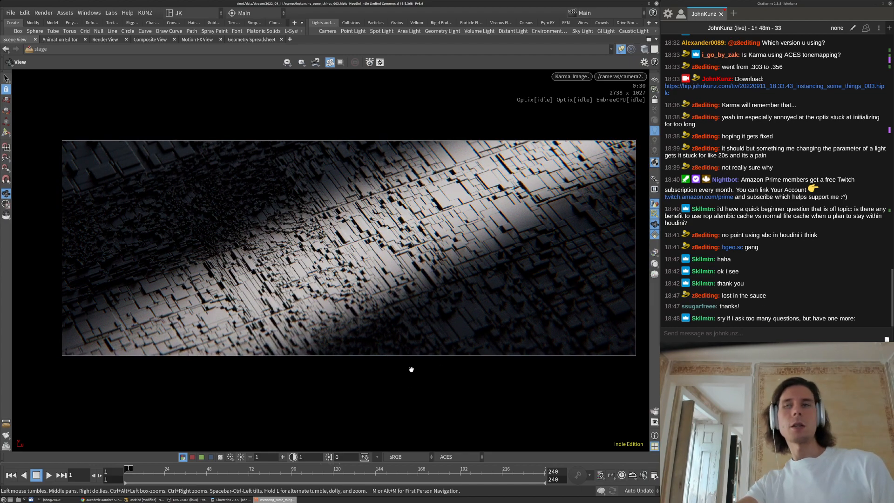
middle_drag(329, 390, 329, 369)
right_drag(326, 245, 349, 226)
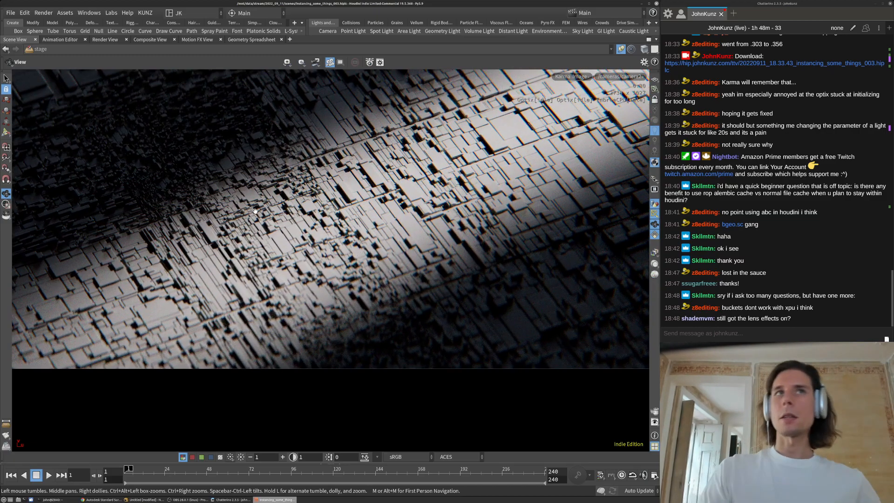
right_drag(287, 184, 415, 334)
right_drag(295, 302, 385, 369)
mouse_move(340, 339)
right_down()
mouse_move(334, 353)
mouse_move(325, 341)
right_up()
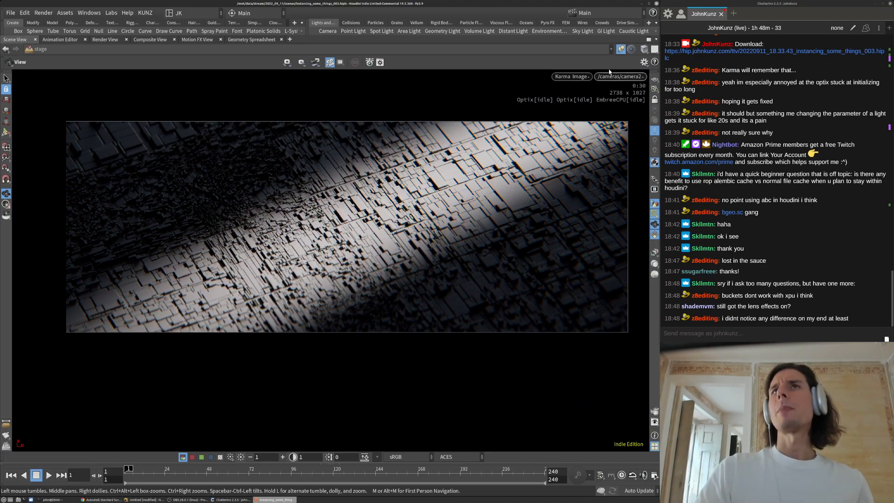
Switch the Karma viewport's Image Mode display option from Bucket to Progressive
click(583, 77)
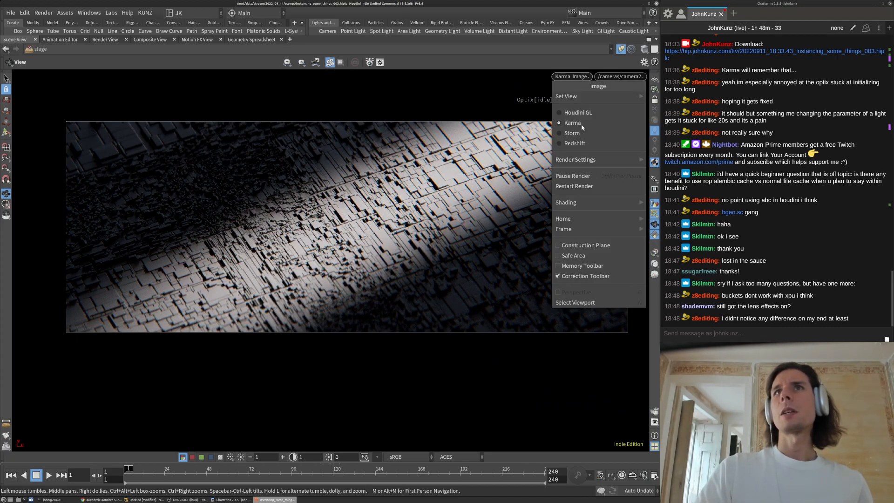
click(465, 101)
key(d)
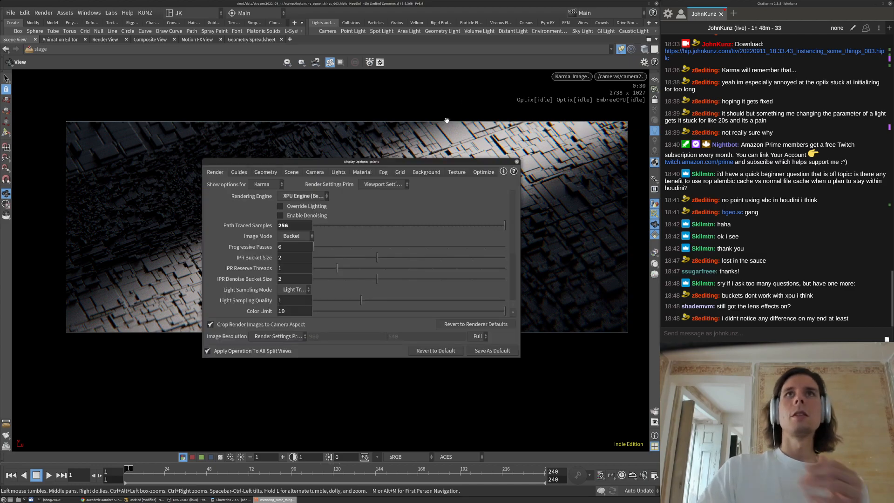
click(293, 237)
click(296, 246)
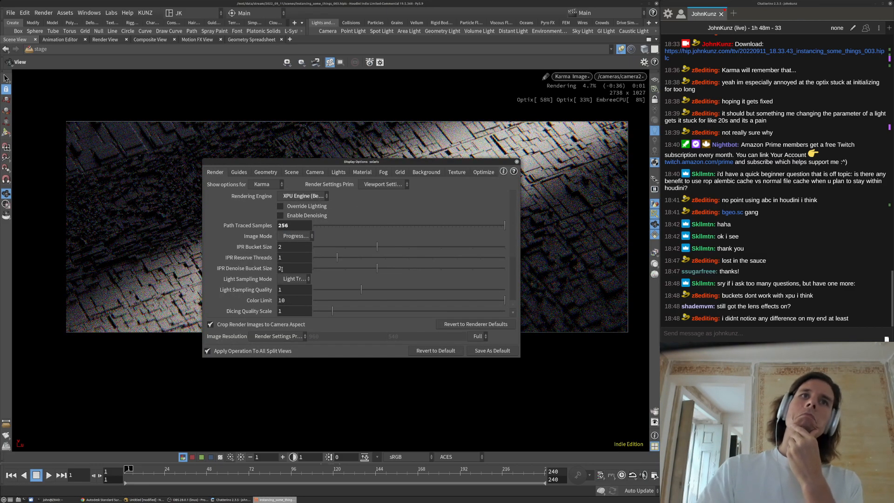
scroll(280, 284, down, 1)
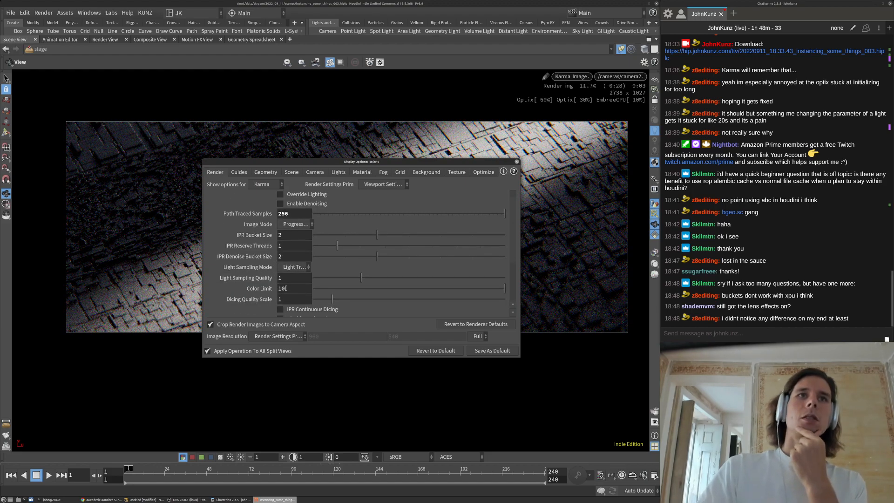
click(517, 162)
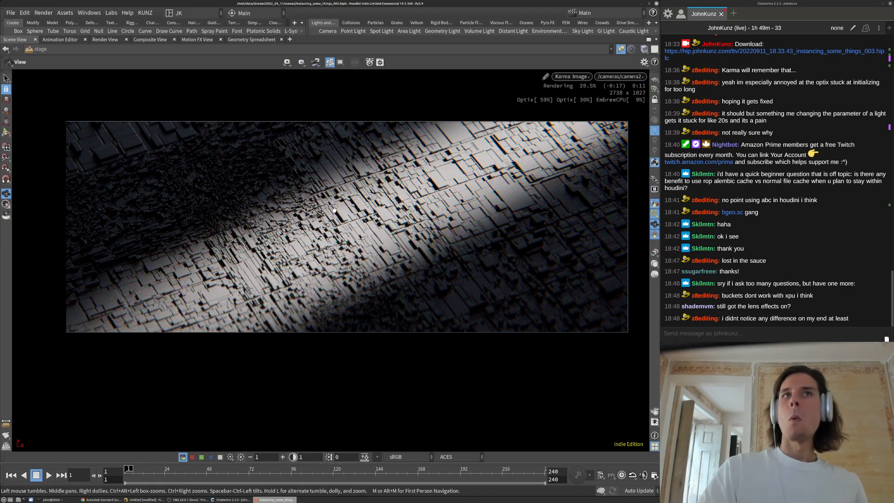
Inspect the restarted progressive render, then restore the full multi-pane layout
scroll(483, 151, up, 4)
scroll(453, 154, up, 4)
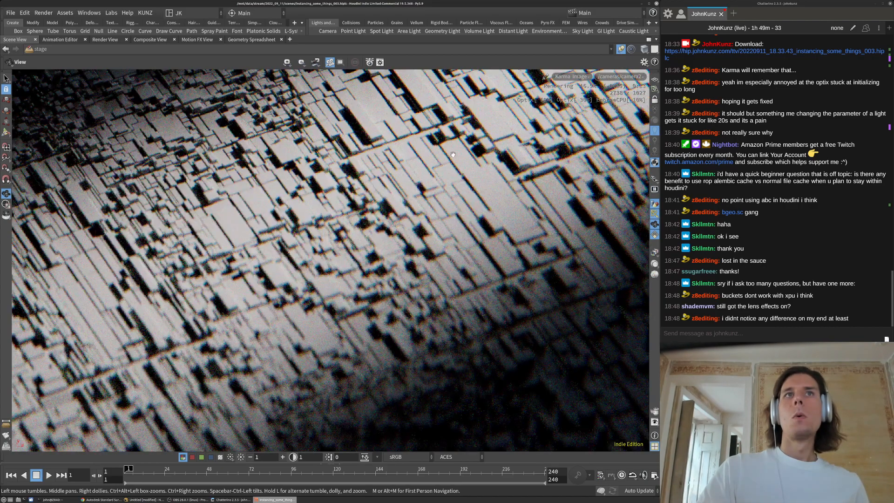
scroll(335, 223, down, 3)
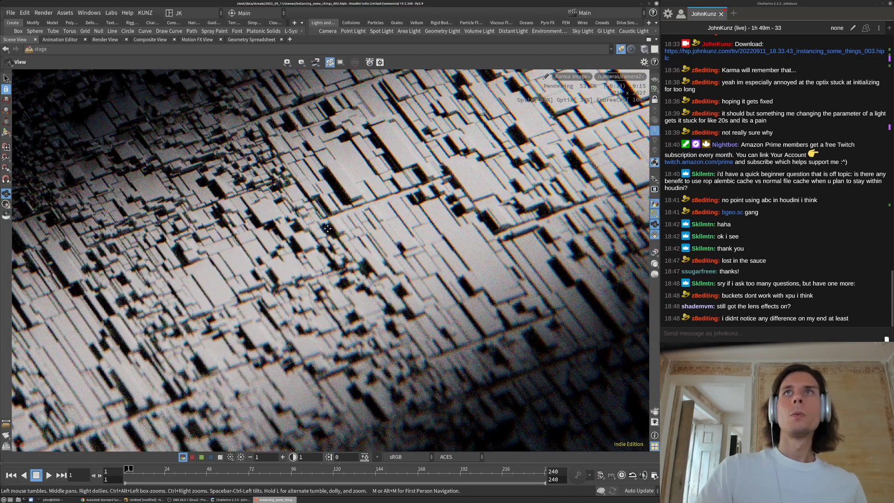
scroll(350, 214, up, 2)
scroll(317, 245, down, 2)
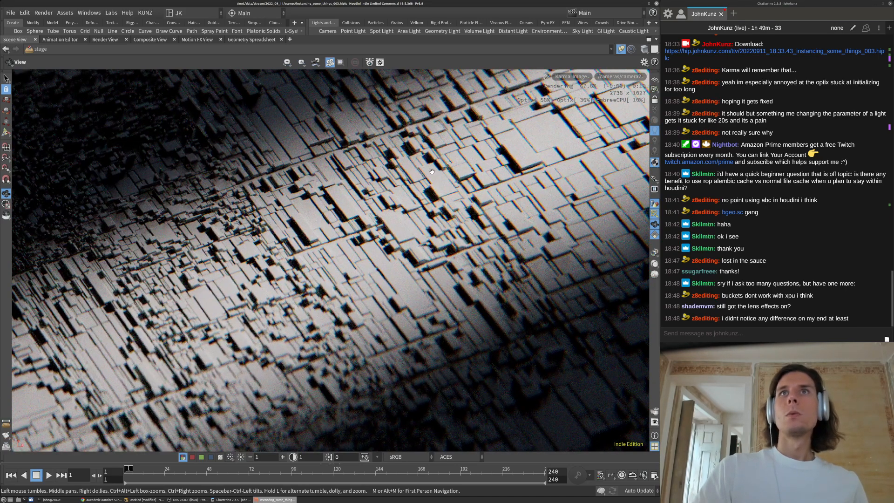
scroll(294, 255, down, 2)
middle_drag(469, 219, 481, 216)
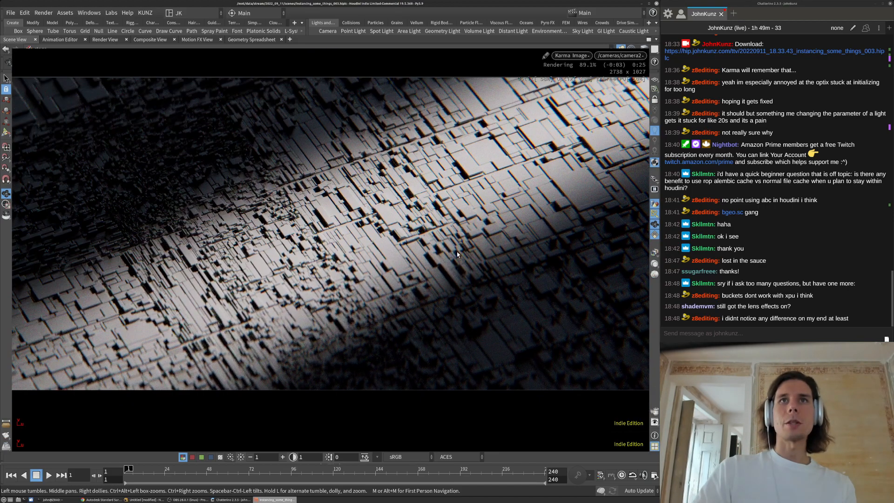
key(ctrl+b)
Inside matnet1, show the physical lens's Lens Distortion settings and reduce the aberration amount
middle_drag(477, 426, 472, 427)
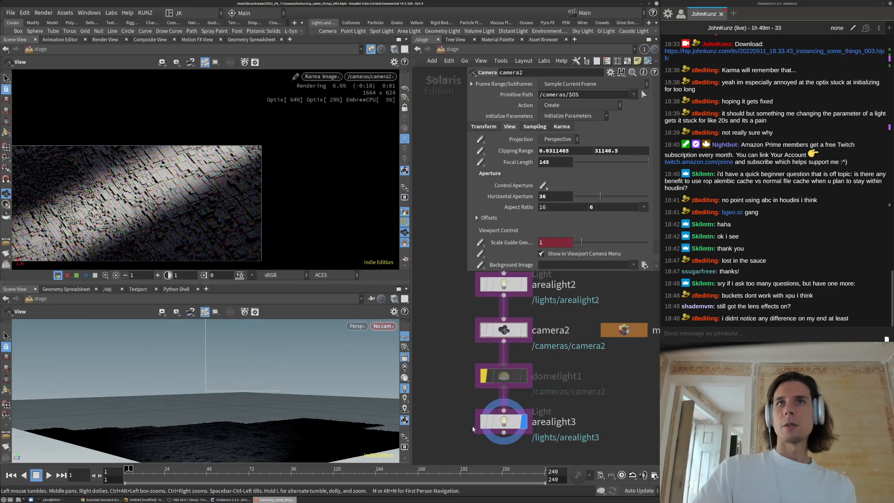
scroll(473, 427, down, 2)
double_click(574, 359)
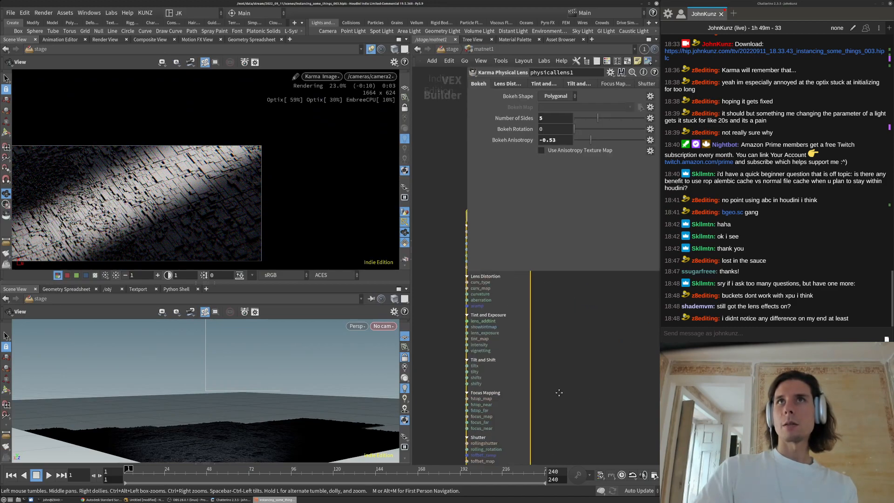
click(515, 85)
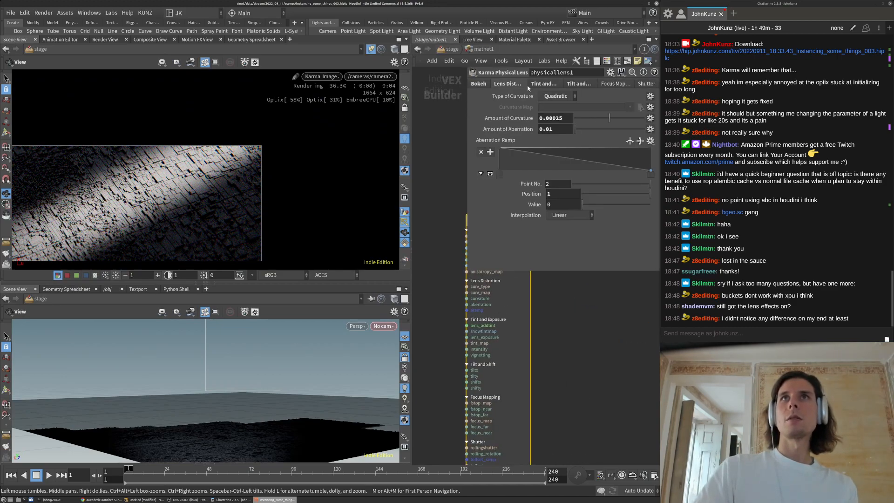
click(553, 131)
text(0)
key(Return)
Set lens aberration to 0.00001 while trying curvature values of 0.0025 and 0.025
click(556, 118)
key(BackSpace)
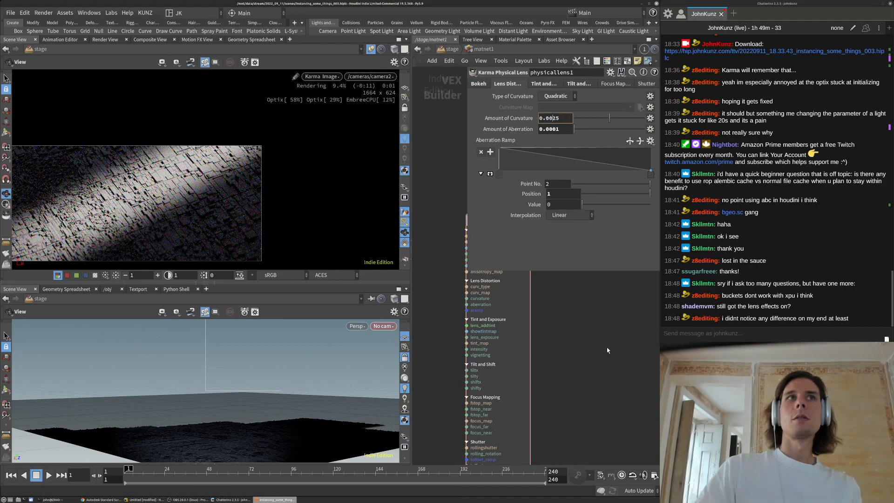
key(Return)
click(562, 130)
text(0)
key(Return)
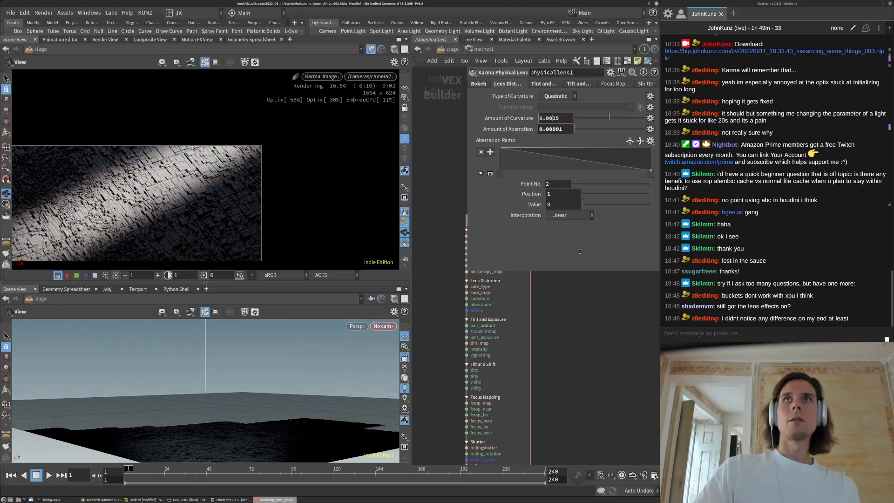
key(Return)
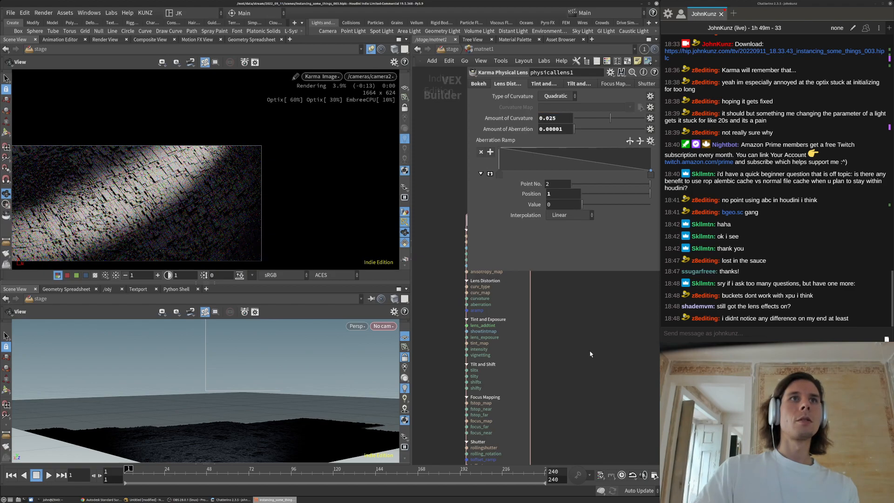
Settle the lens curvature at 0.005 after trying 0.01
middle_drag(252, 196, 334, 167)
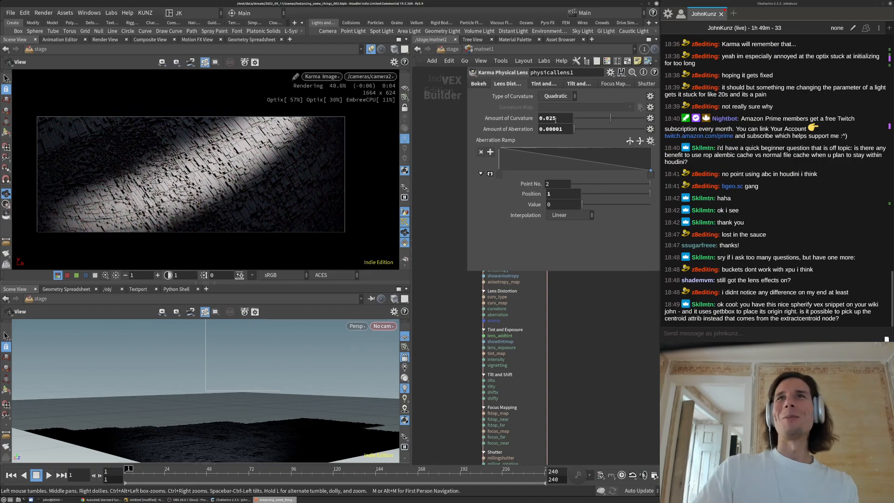
text(1)
key(Return)
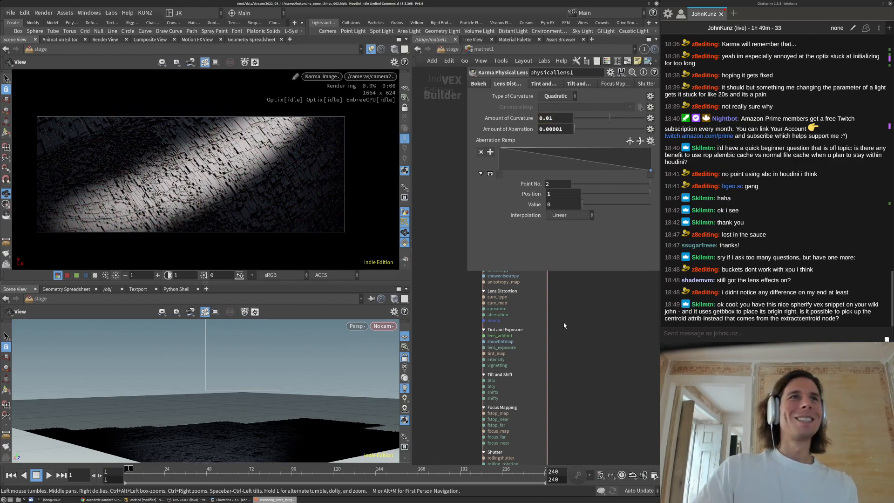
click(555, 118)
key(BackSpace)
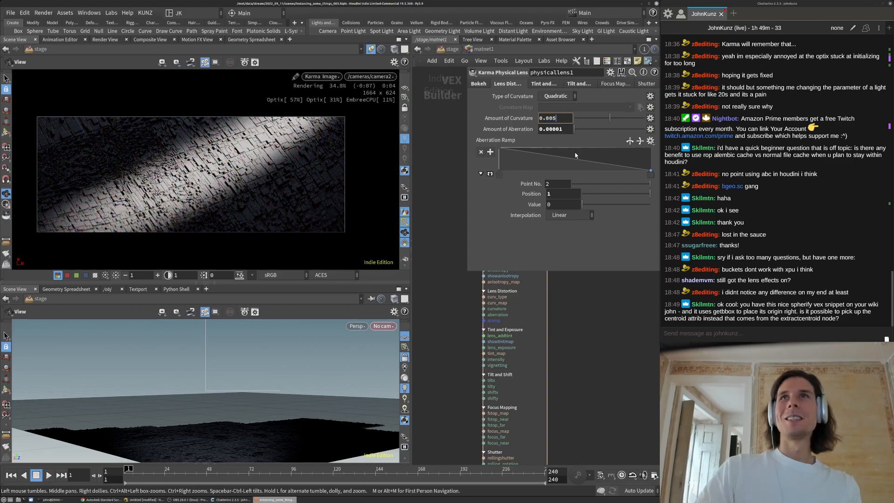
key(Return)
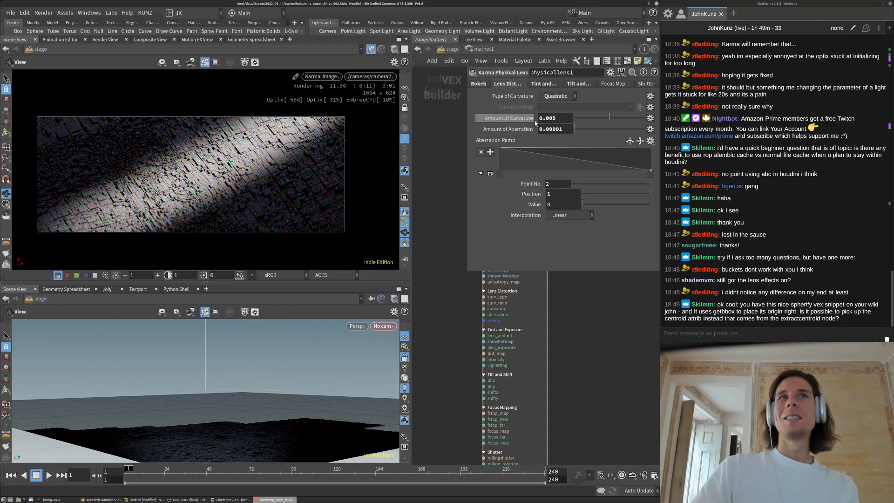
click(553, 84)
click(577, 86)
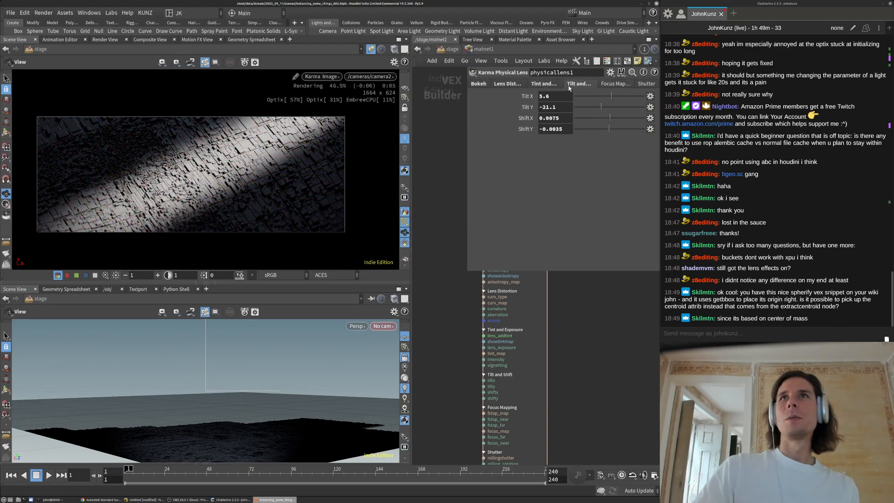
Try physical lens exposure values of 4 and 5 in the Tint and Exposure settings
click(549, 84)
double_click(546, 119)
text(4)
key(Return)
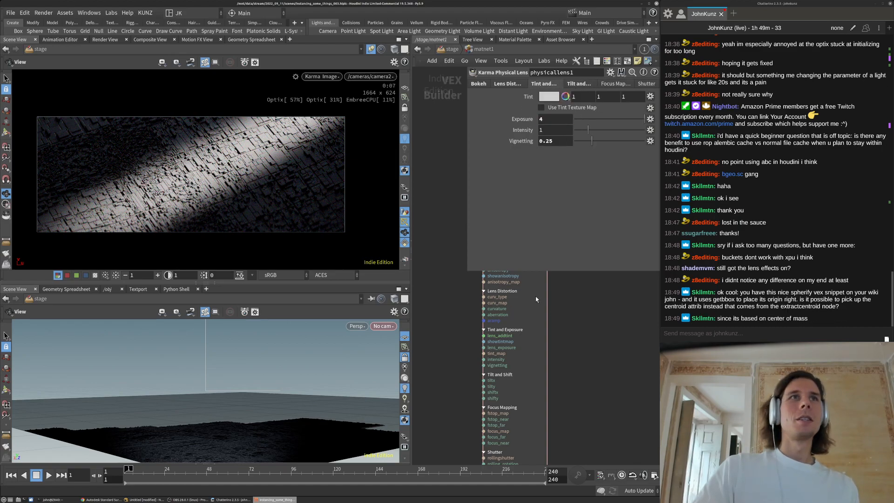
double_click(556, 119)
text(5)
key(Return)
Set vignetting to 0.1, settle exposure at 6 after trying 8, and maximize the render view
double_click(554, 141)
text(0.1)
key(Return)
double_click(552, 119)
text(8)
key(Return)
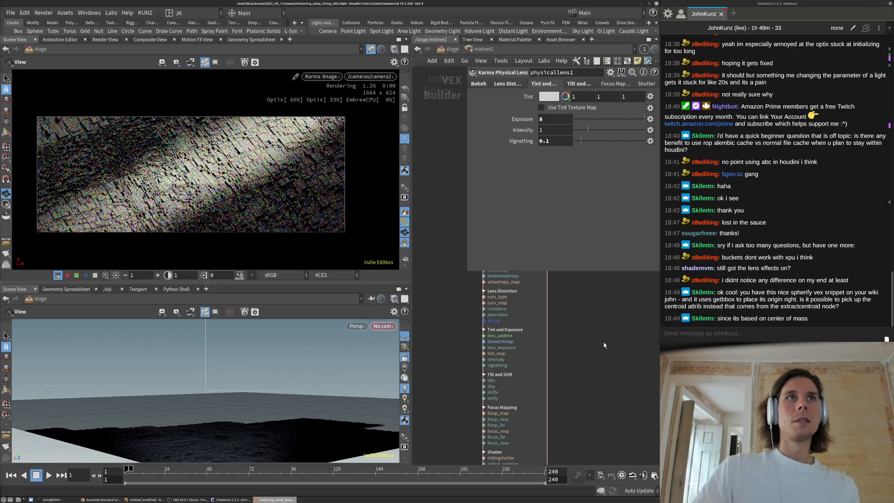
double_click(548, 119)
key(Return)
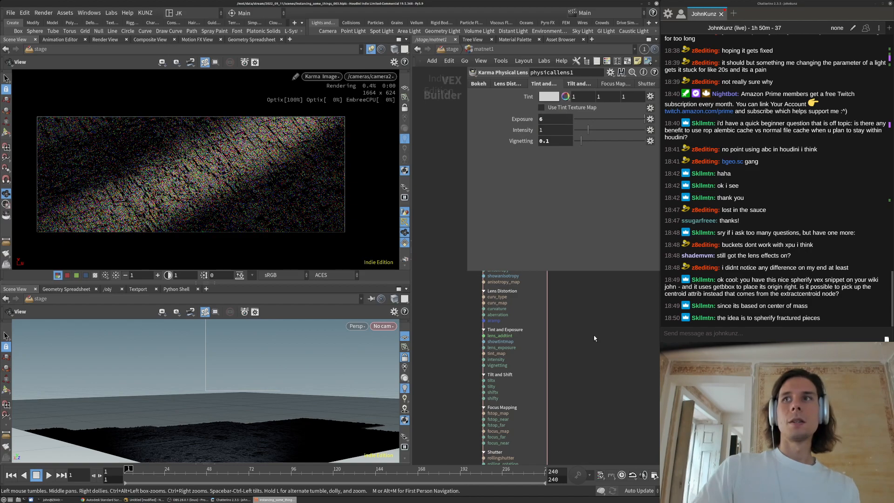
right_drag(195, 171, 218, 167)
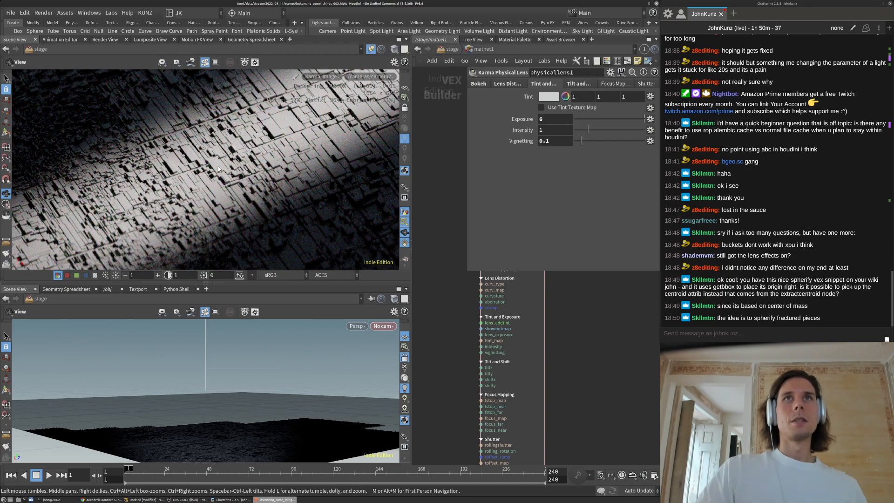
key(ctrl+b)
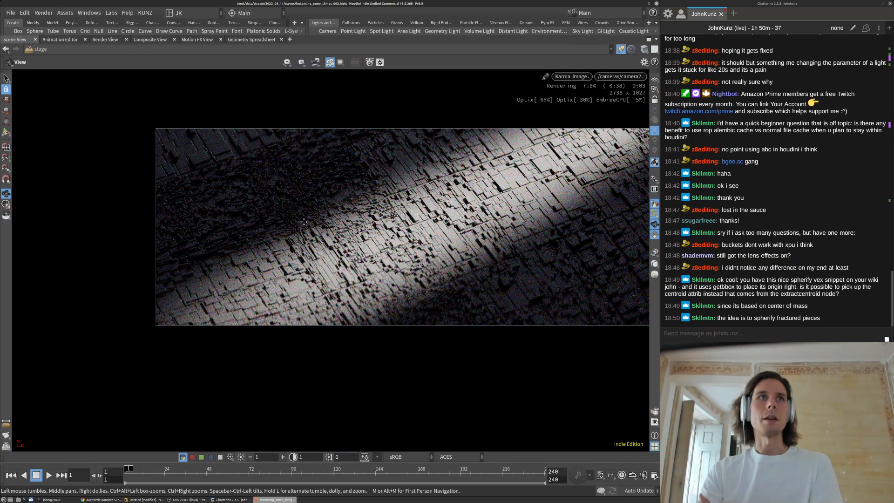
Pan and zoom around the maximized Karma render of the lit city band
middle_drag(382, 229, 431, 228)
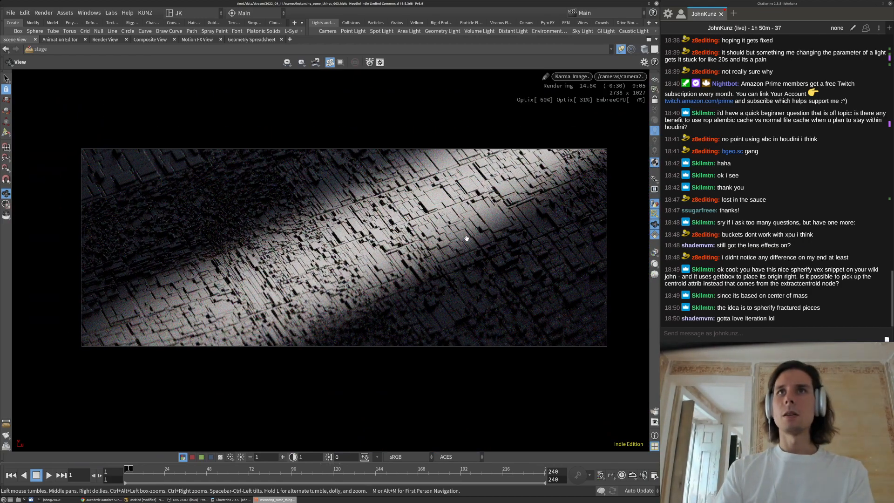
scroll(396, 250, up, 1)
middle_drag(428, 217, 413, 243)
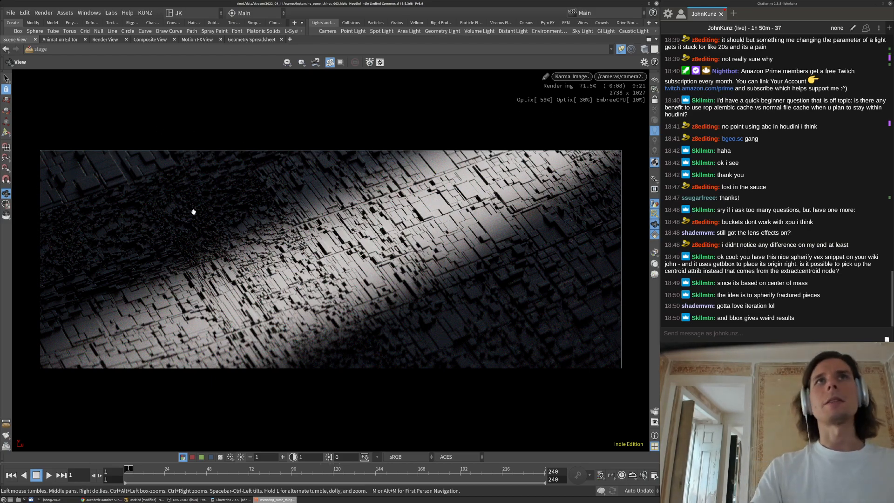
Save the scene, widen the shelf, and switch to the Kunz shelf with render and export tools
click(10, 13)
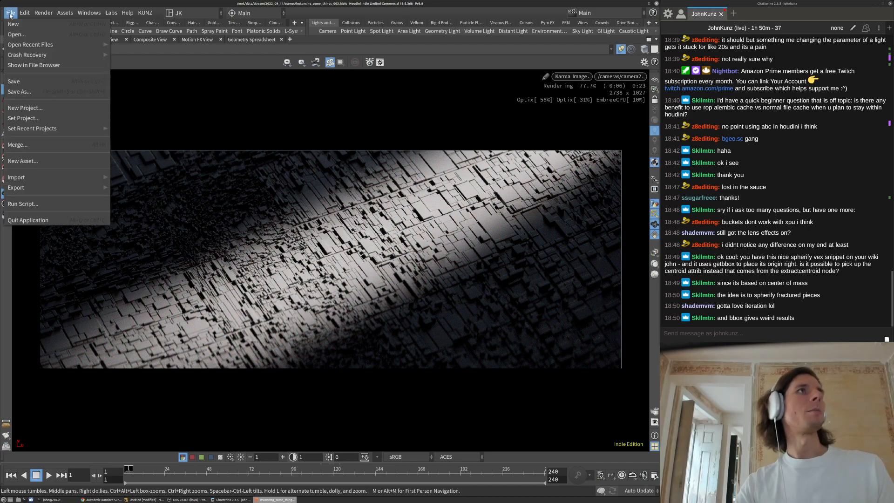
click(21, 81)
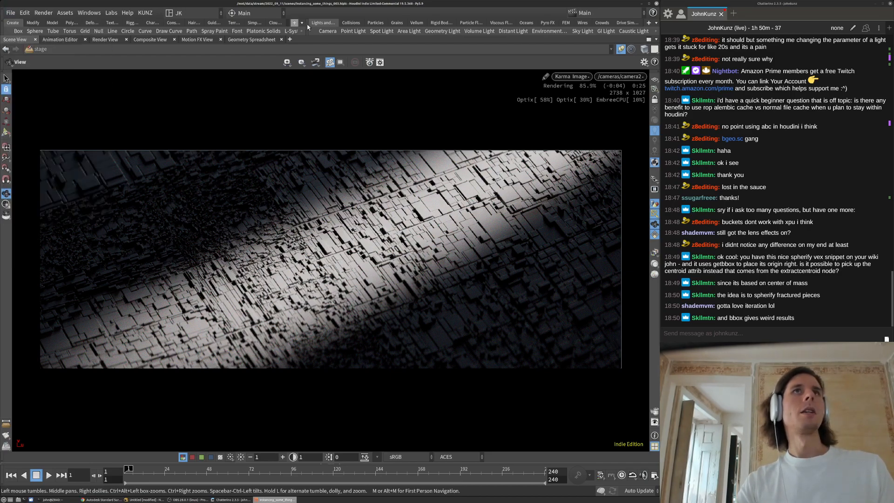
drag(306, 26, 371, 24)
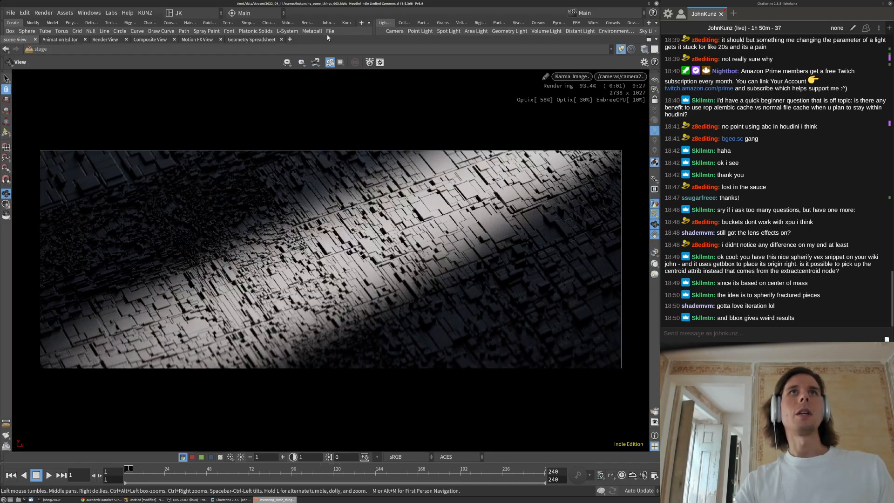
click(329, 33)
click(465, 208)
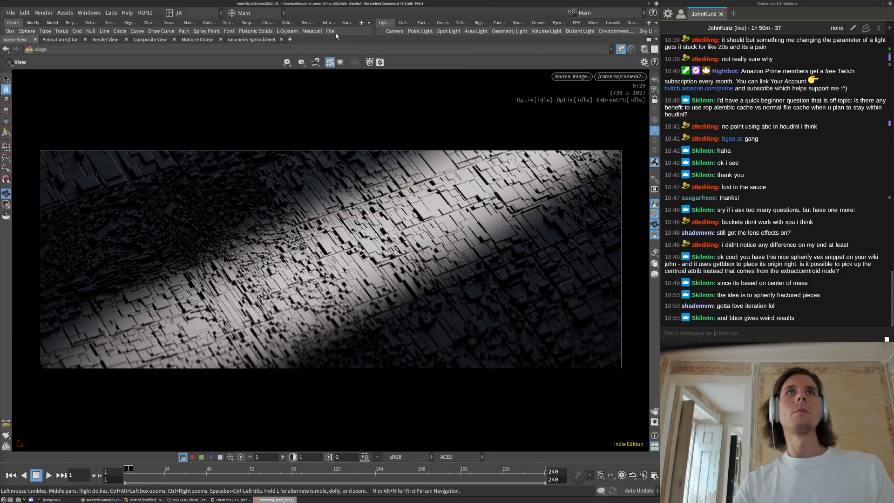
click(328, 22)
click(348, 23)
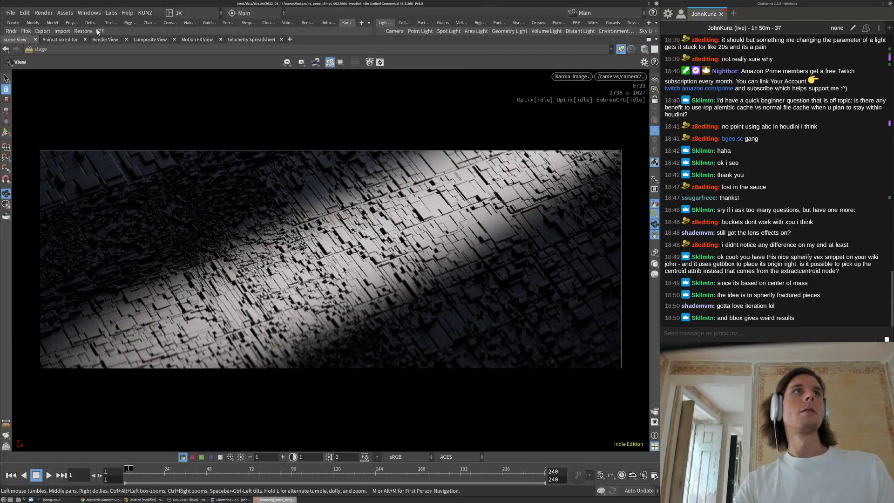